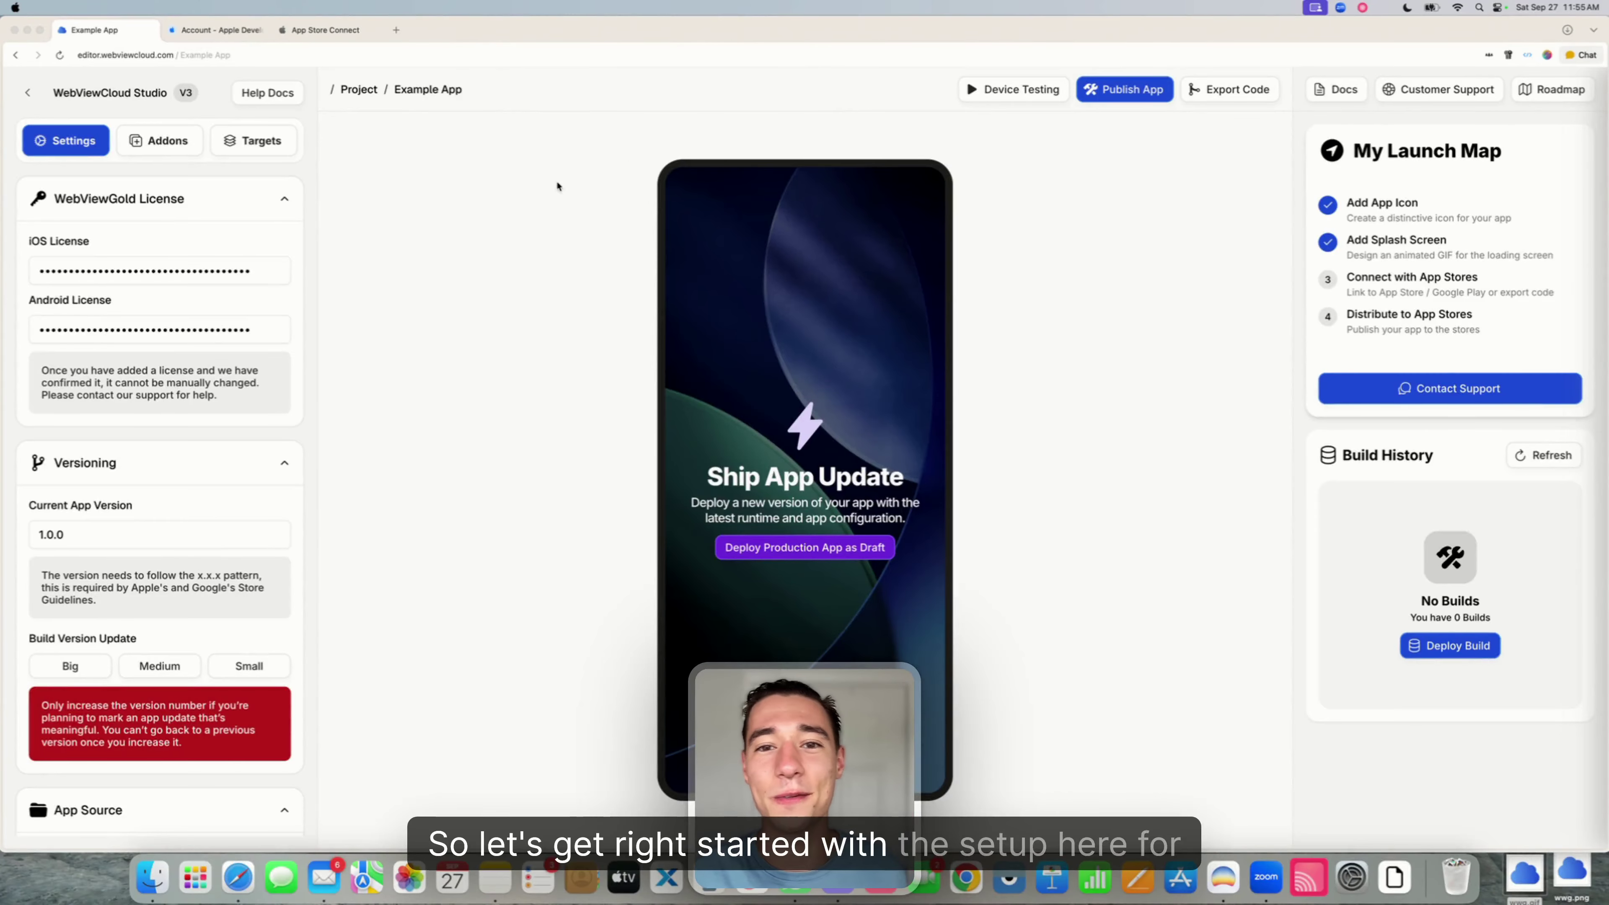
# - Review the stored iOS License key setting
pyautogui.click(209, 268)
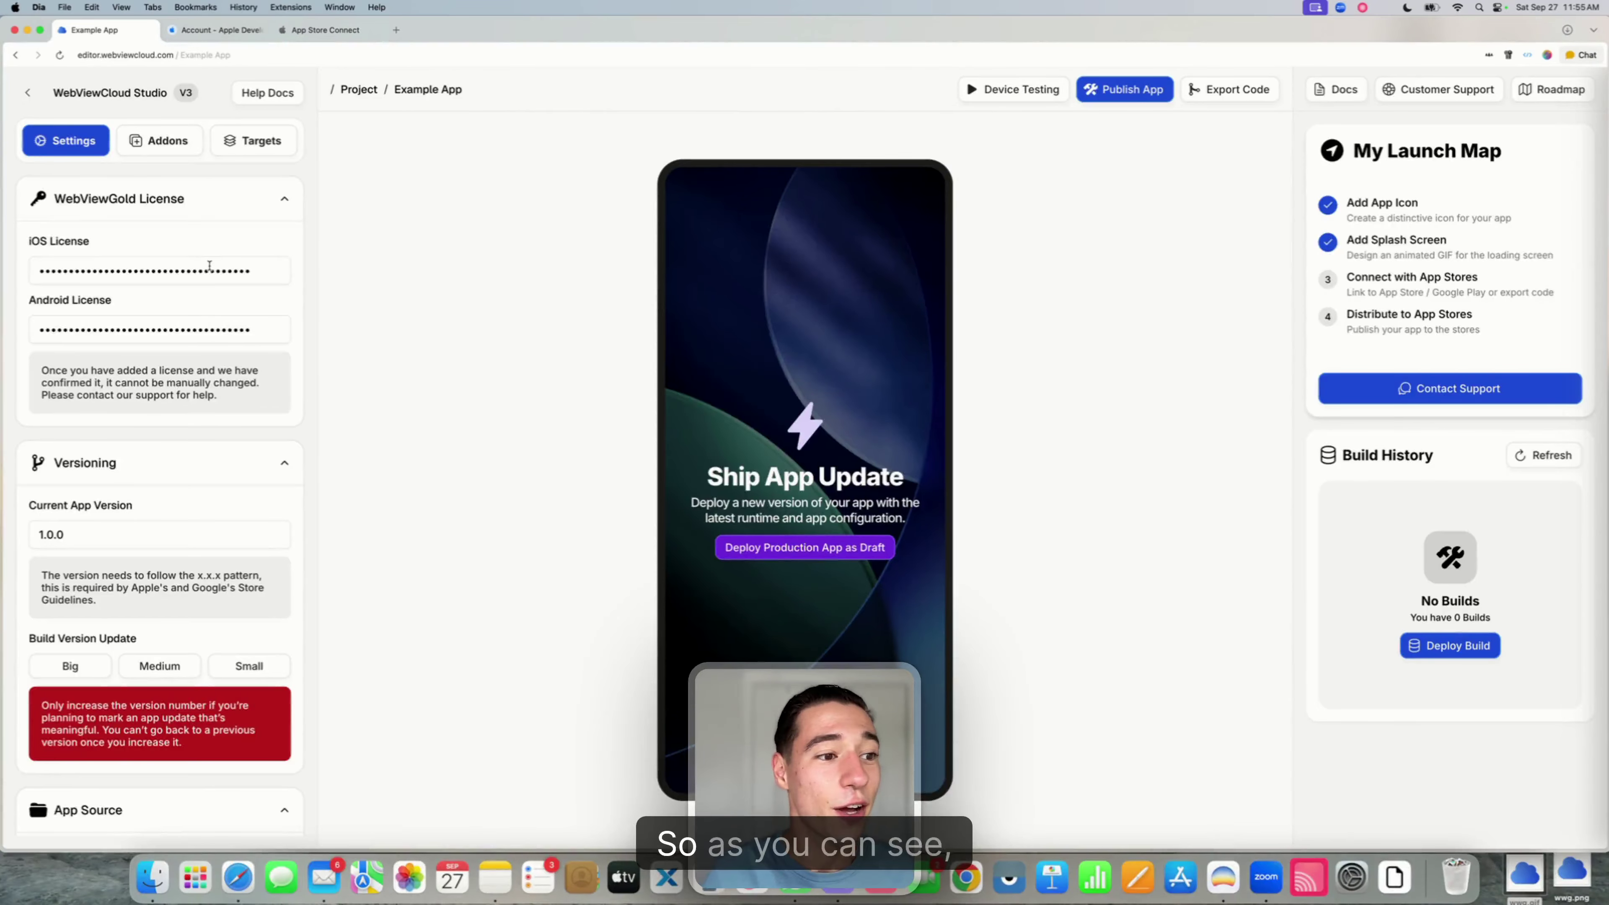
pyautogui.tripleClick(71, 243)
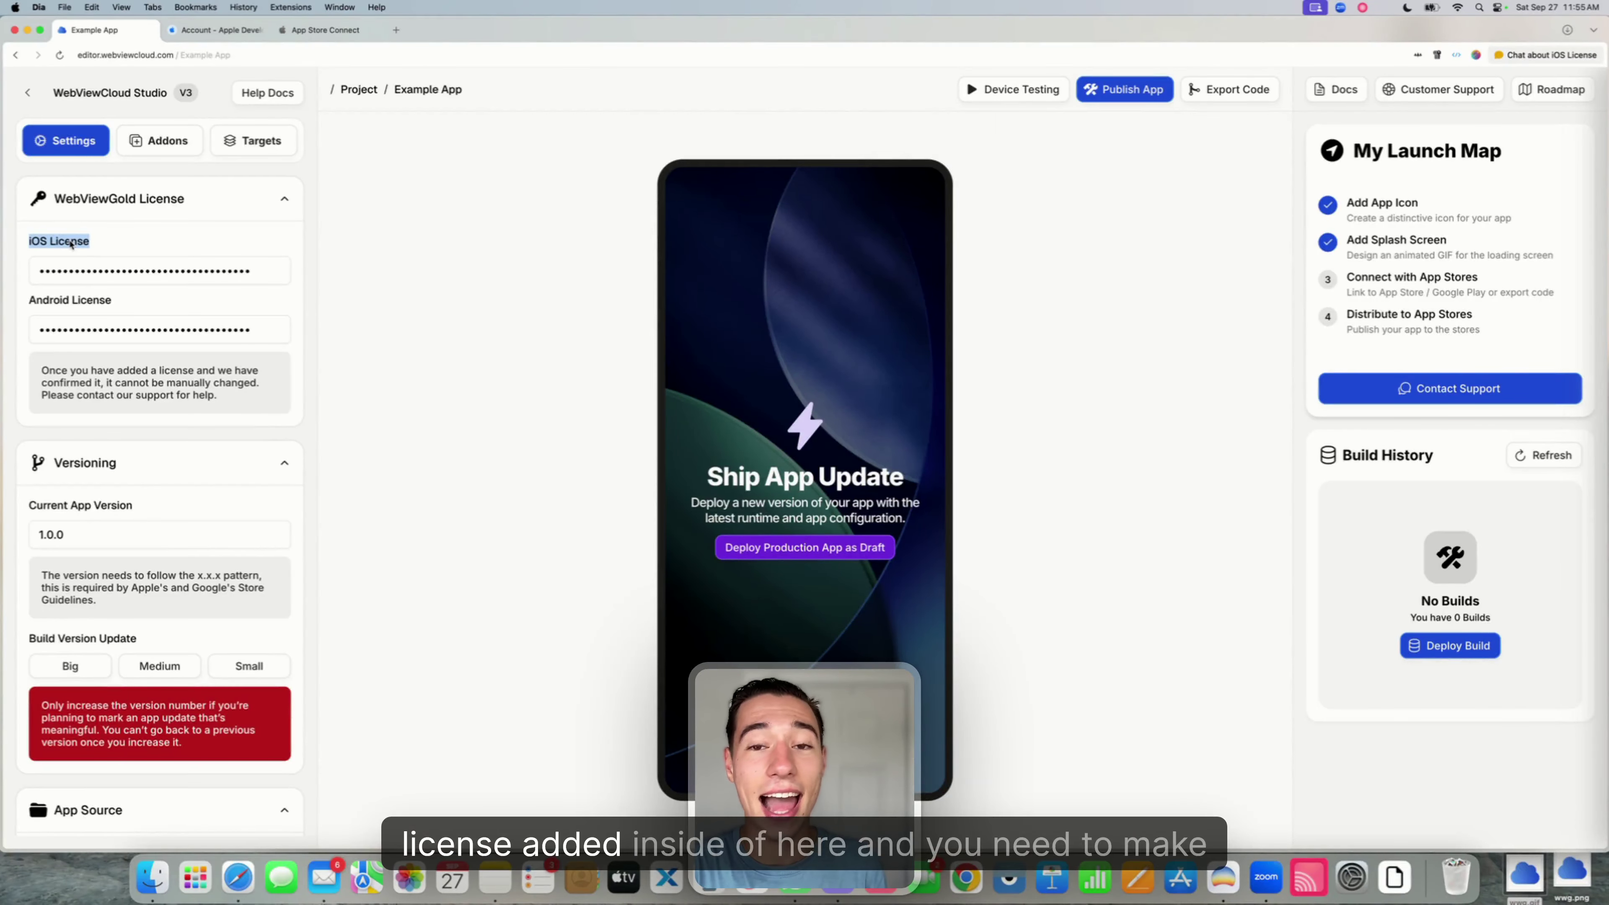
pyautogui.tripleClick(65, 273)
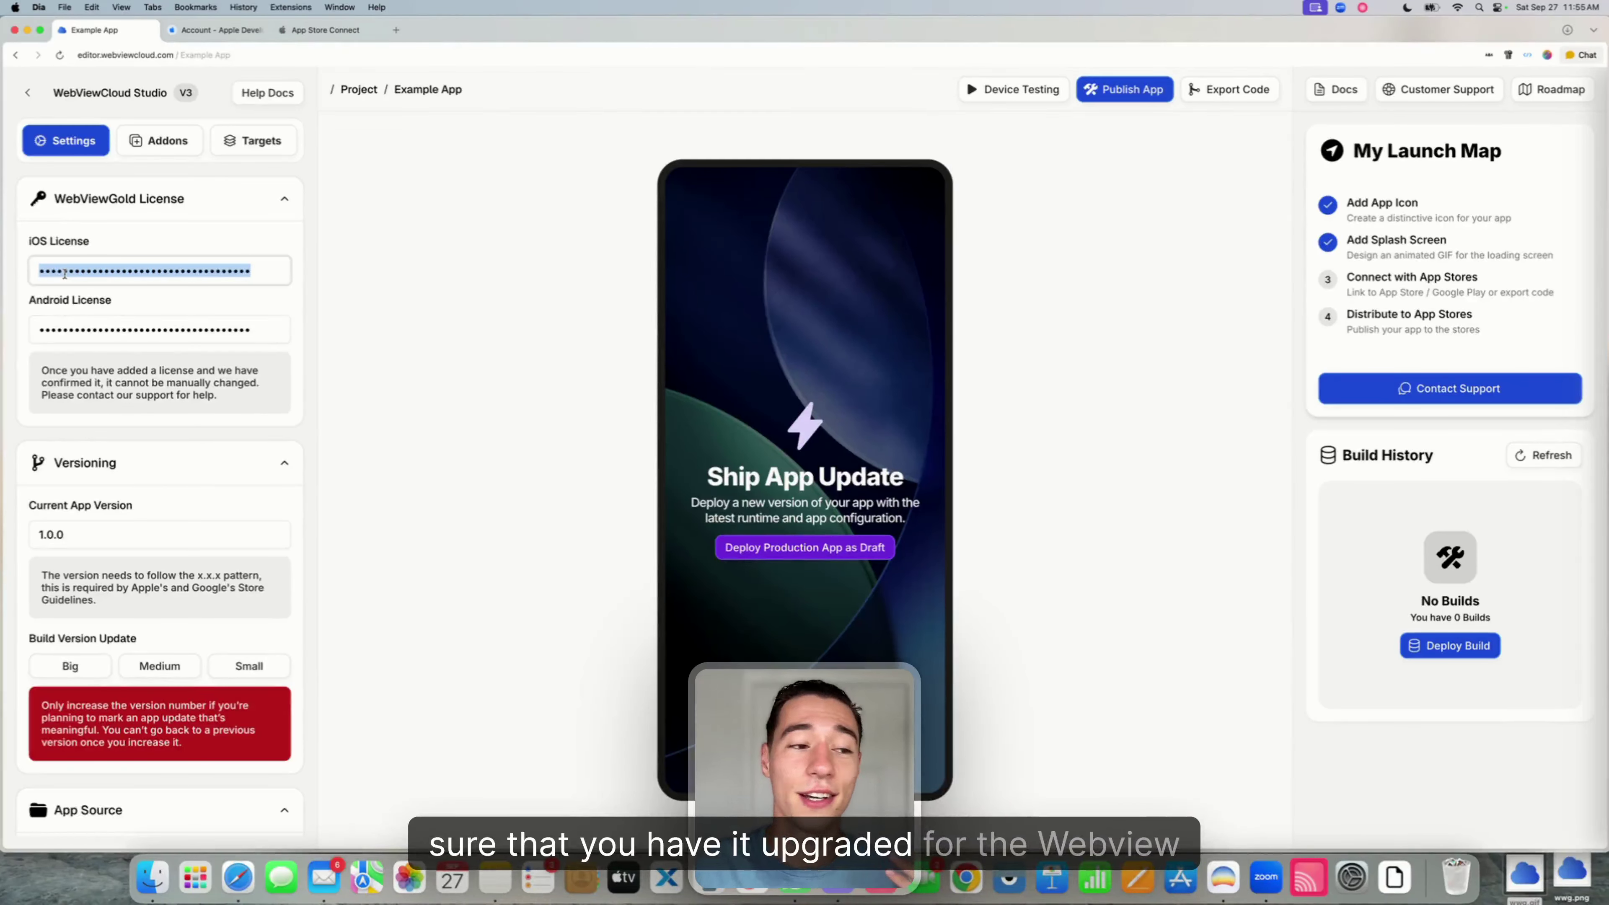
pyautogui.click(72, 244)
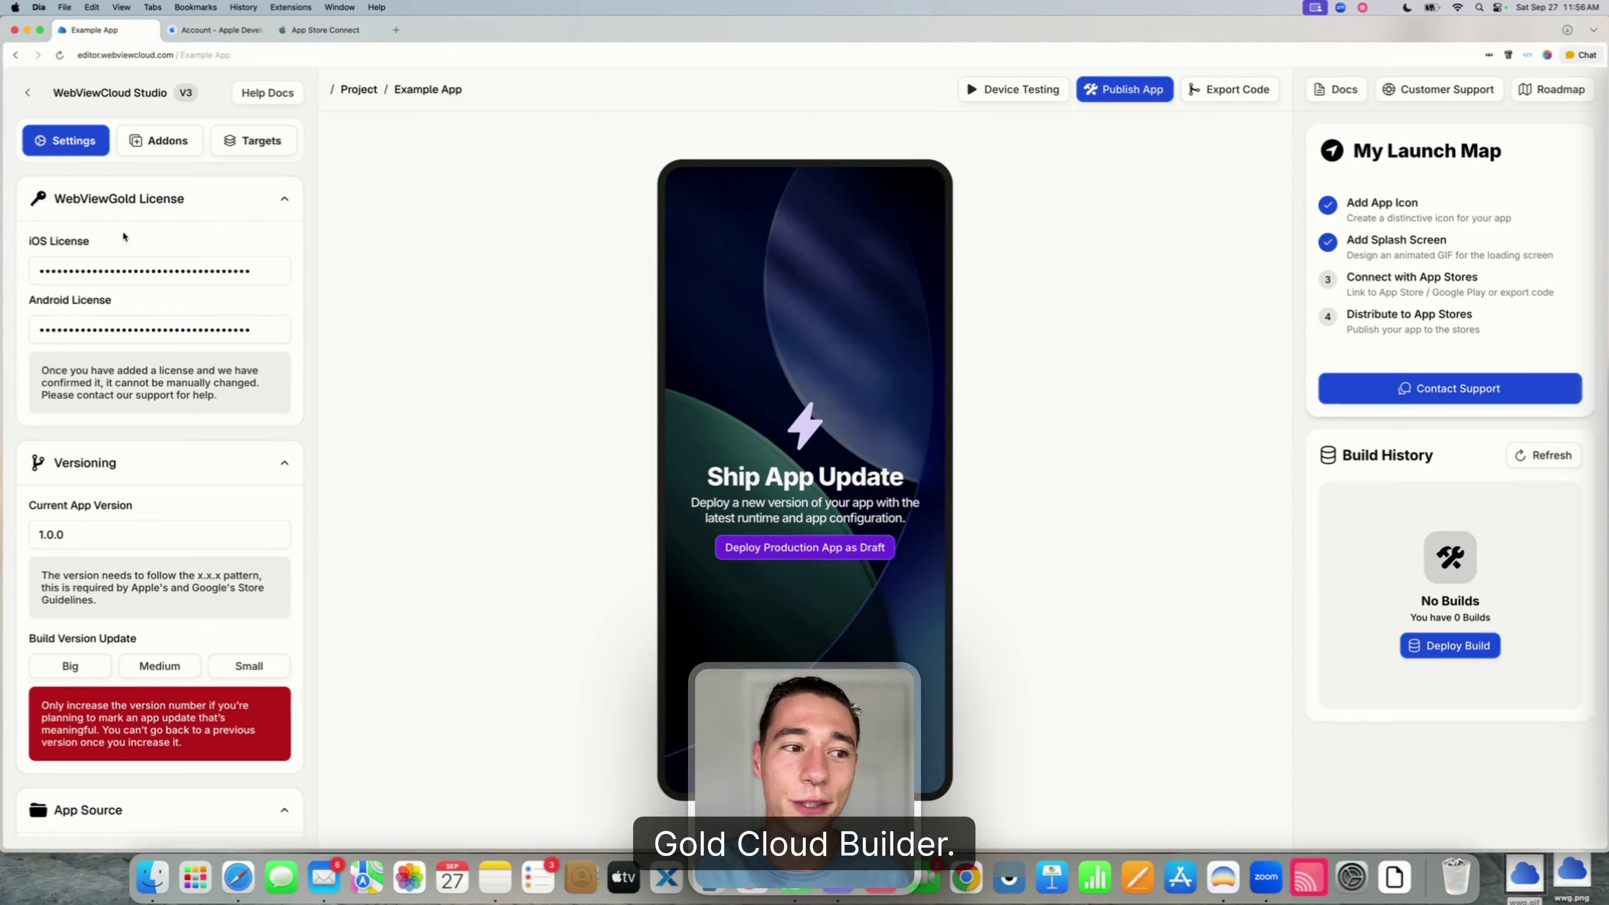
pyautogui.scroll(-5, 183, 367)
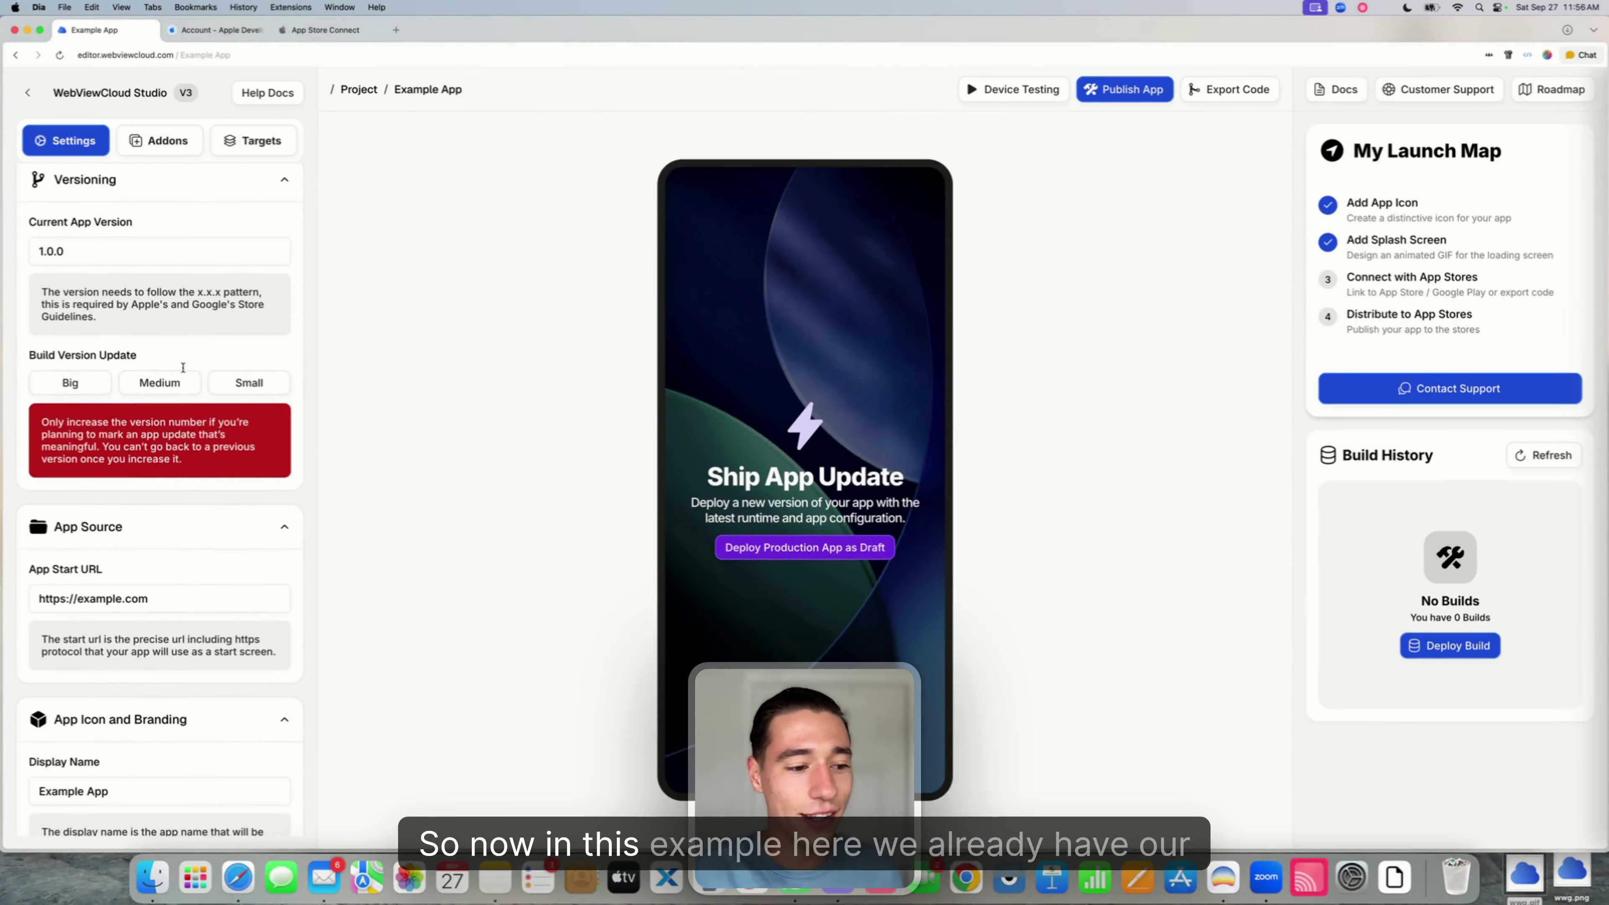
pyautogui.scroll(-3, 184, 367)
pyautogui.click(166, 436)
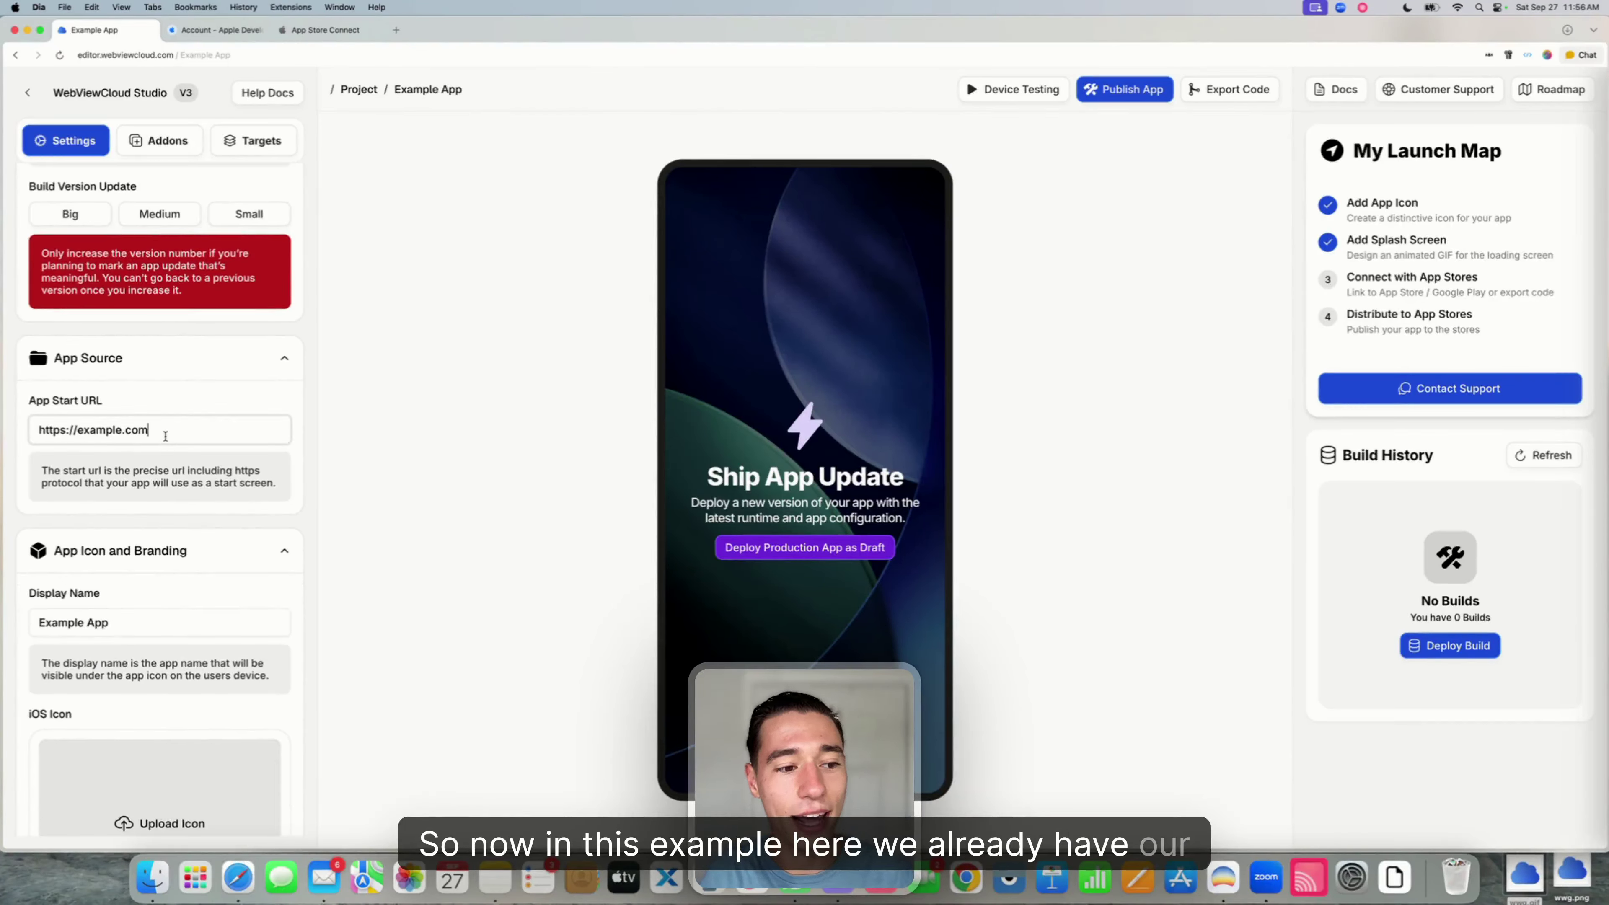
pyautogui.moveTo(165, 436); pyautogui.dragTo(37, 430)
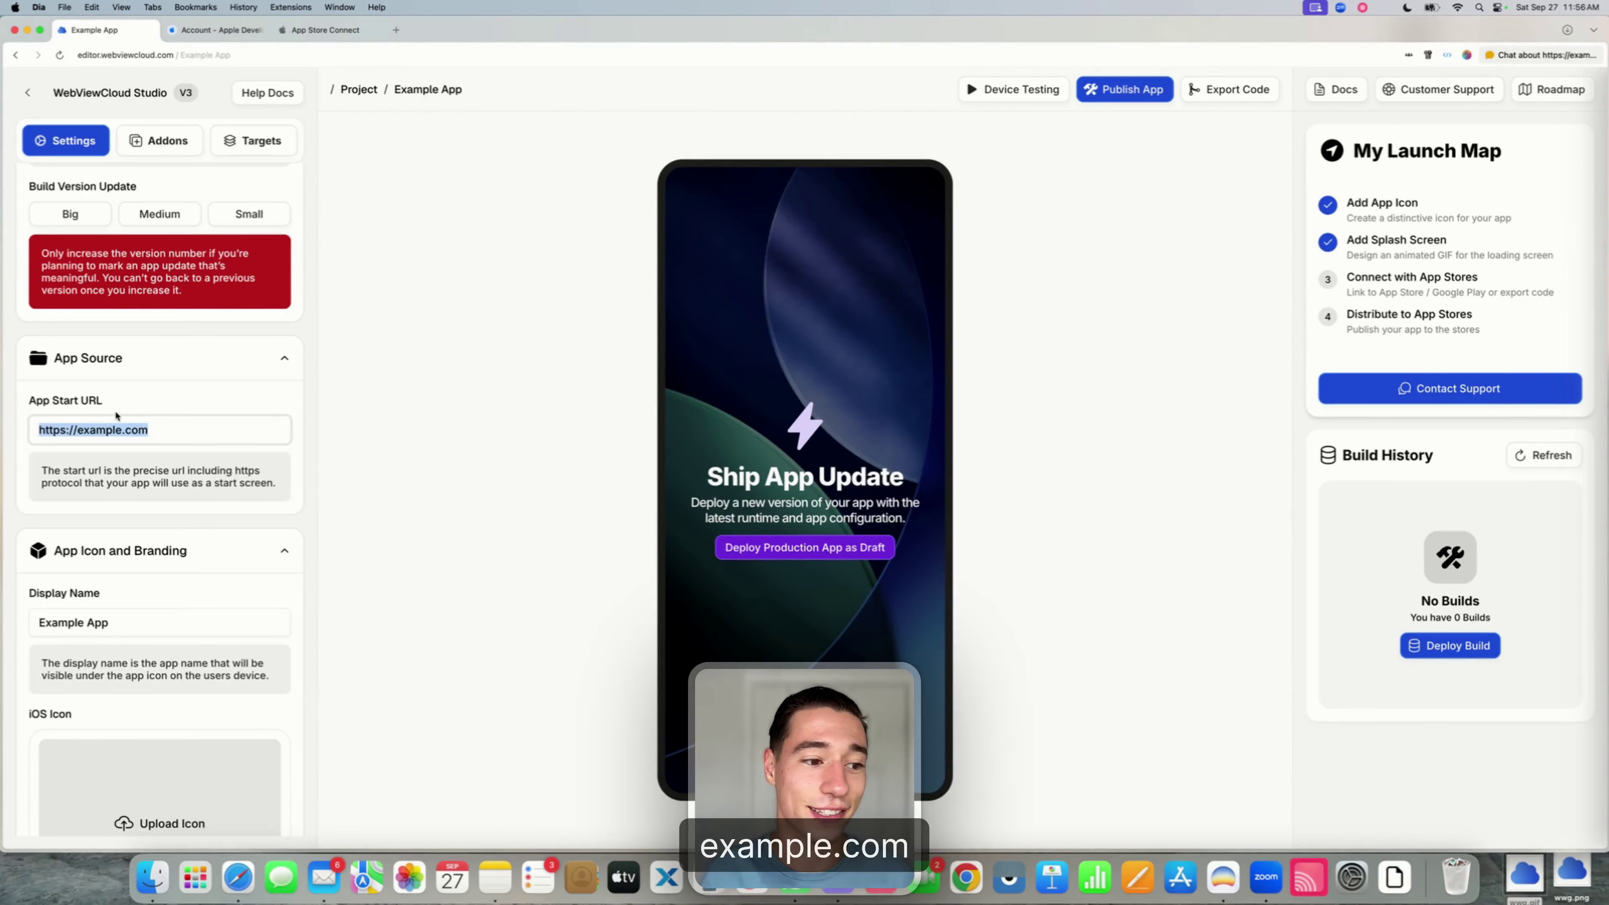
pyautogui.click(76, 429)
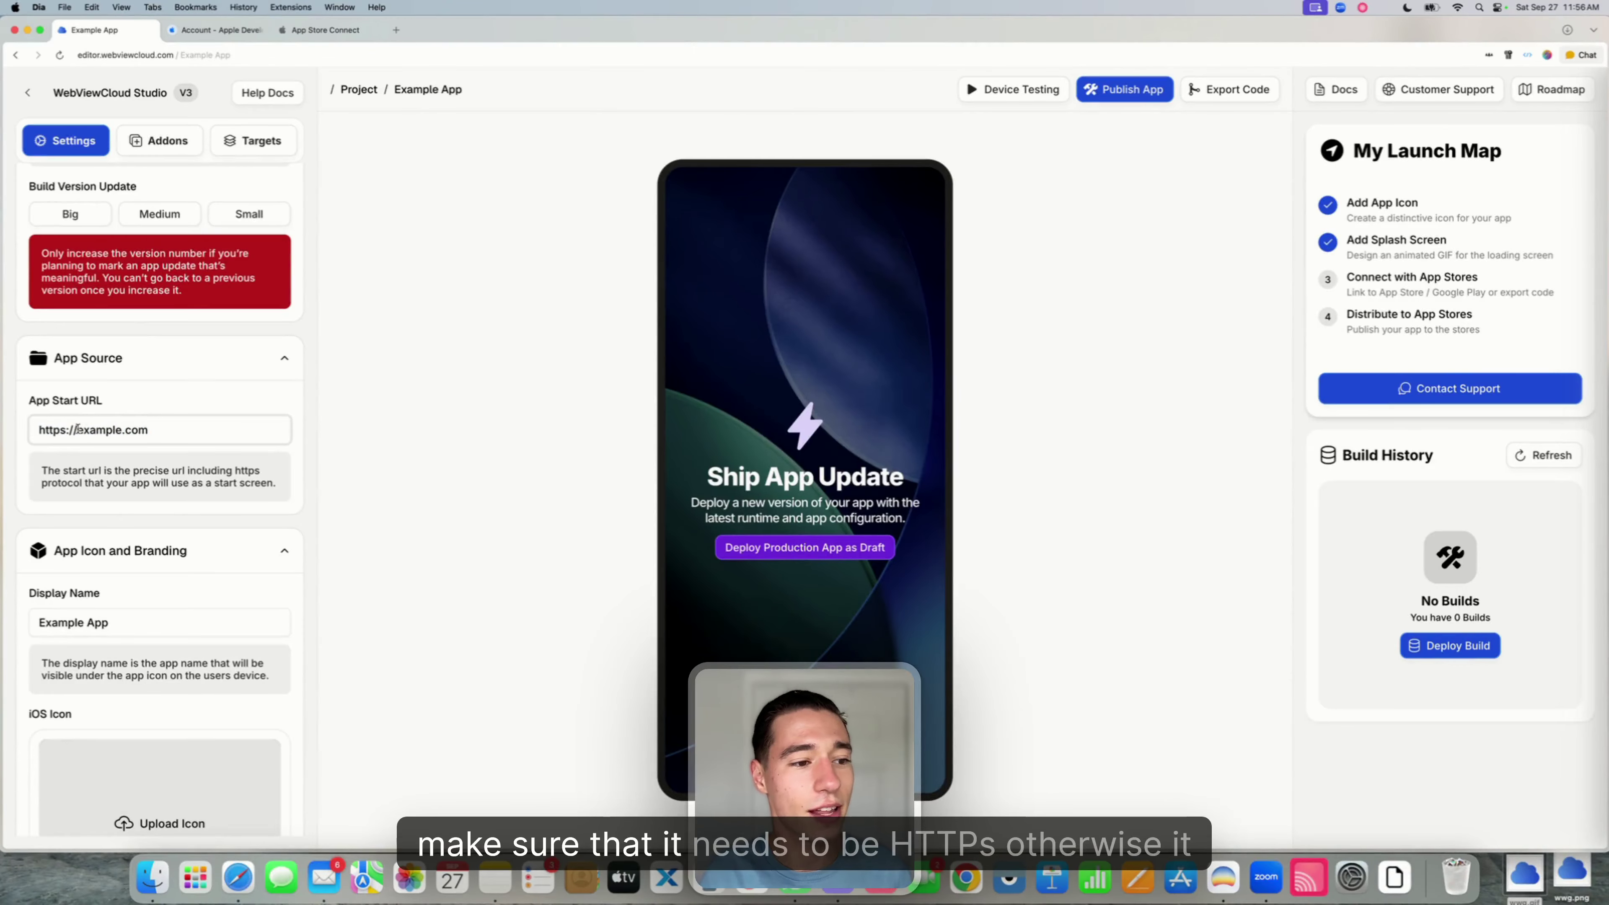
pyautogui.moveTo(76, 430); pyautogui.dragTo(32, 430)
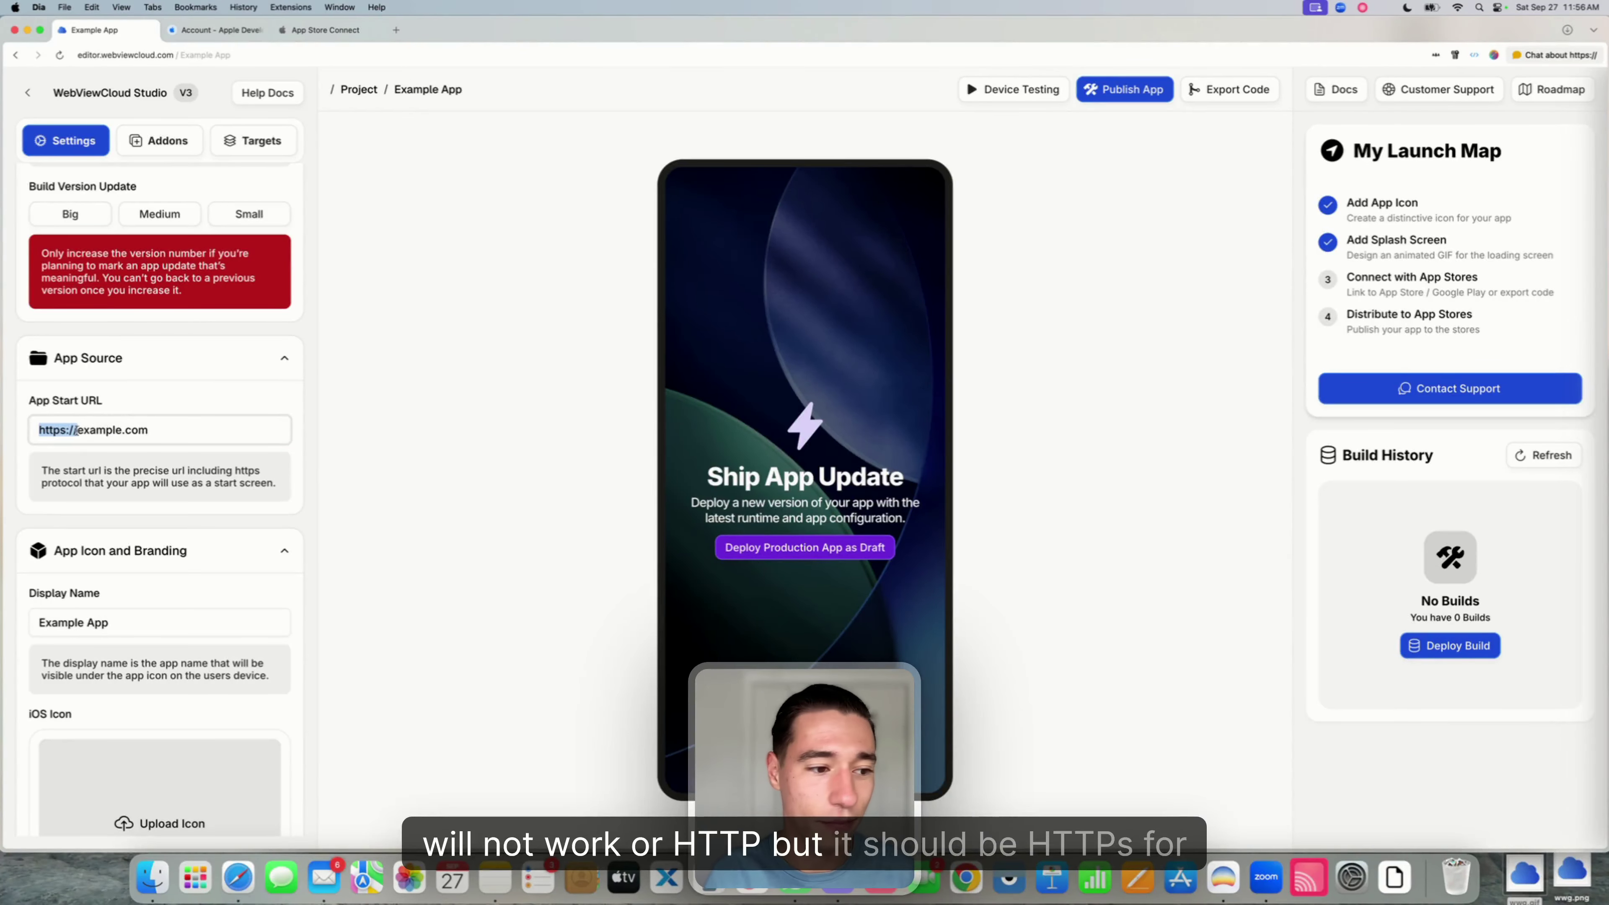
pyautogui.click(76, 429)
pyautogui.moveTo(77, 430); pyautogui.dragTo(31, 429)
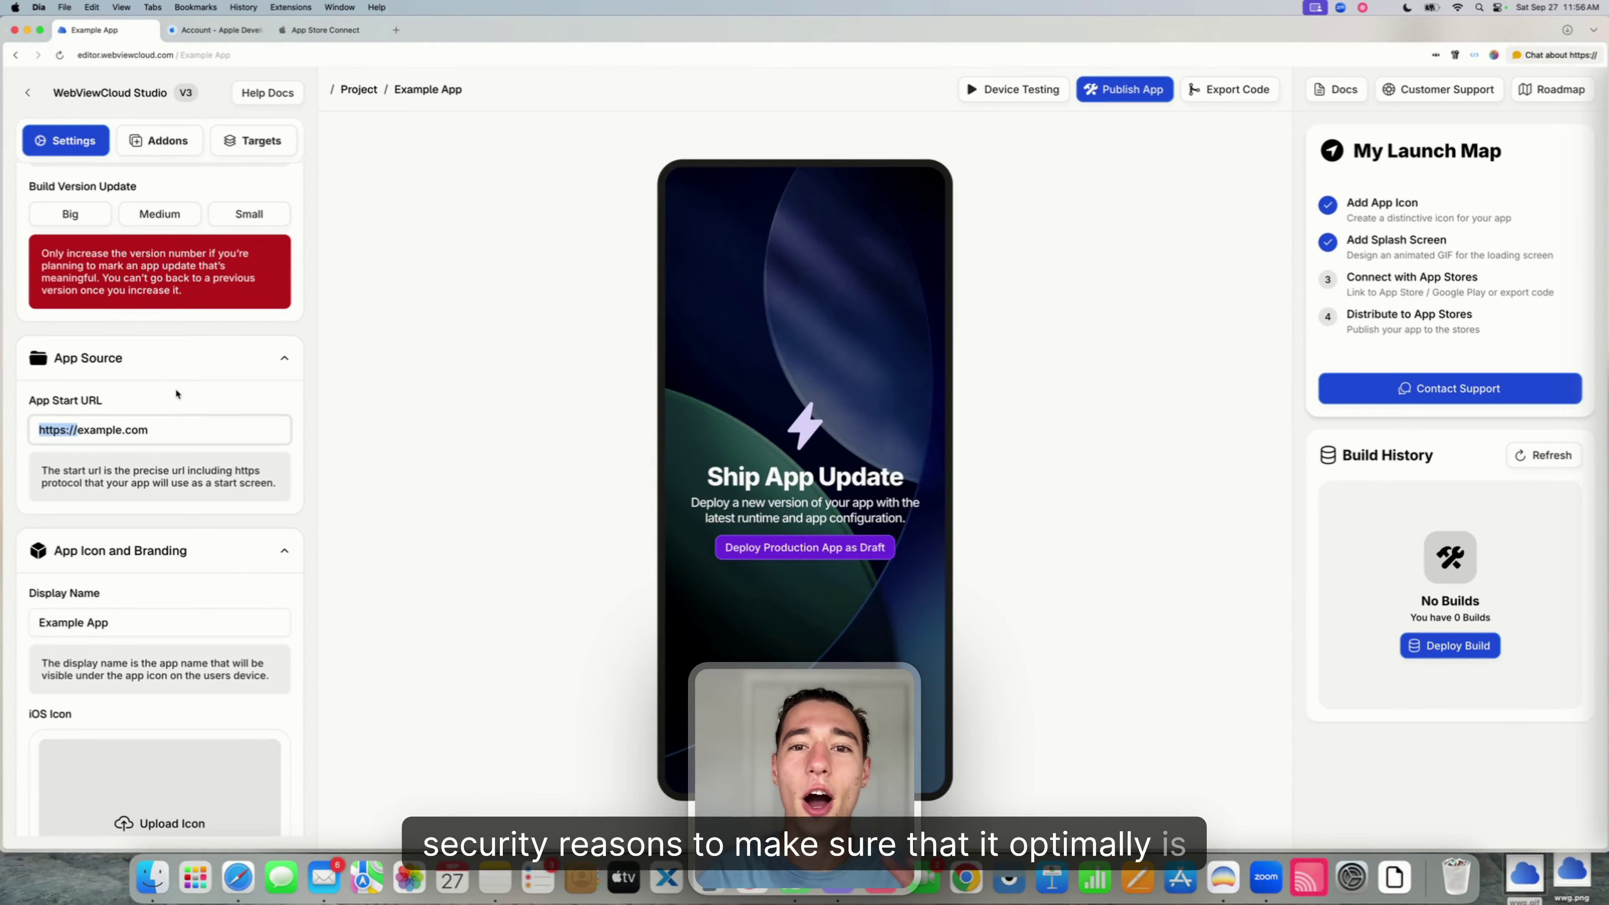
pyautogui.click(164, 401)
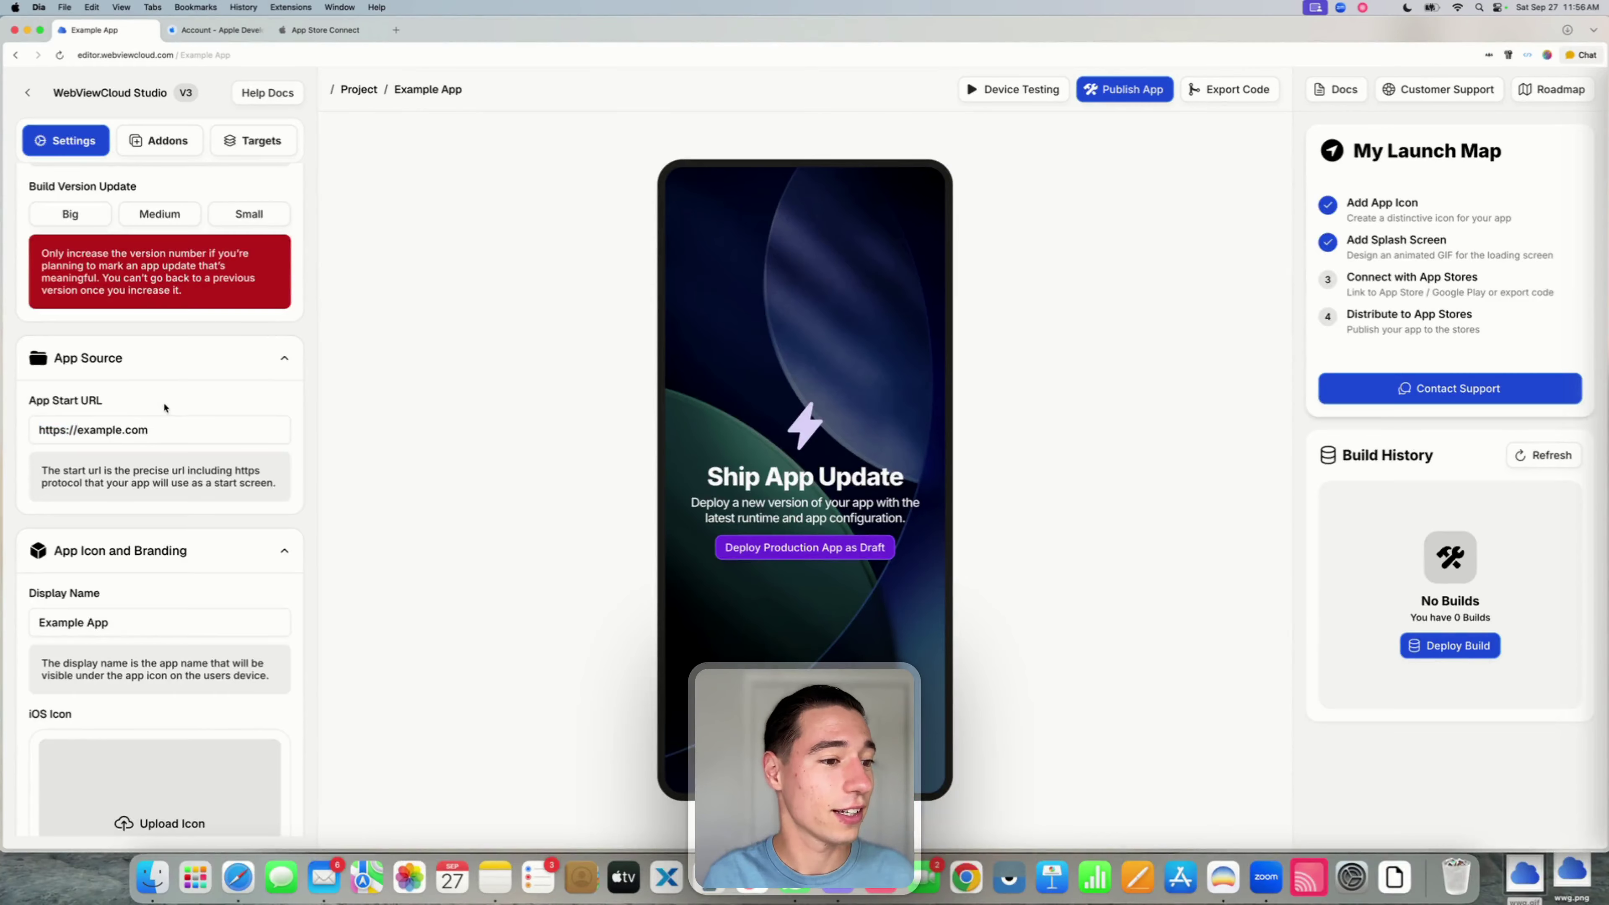
# - Check the Example App display name
pyautogui.scroll(-3, 150, 524)
pyautogui.tripleClick(110, 468)
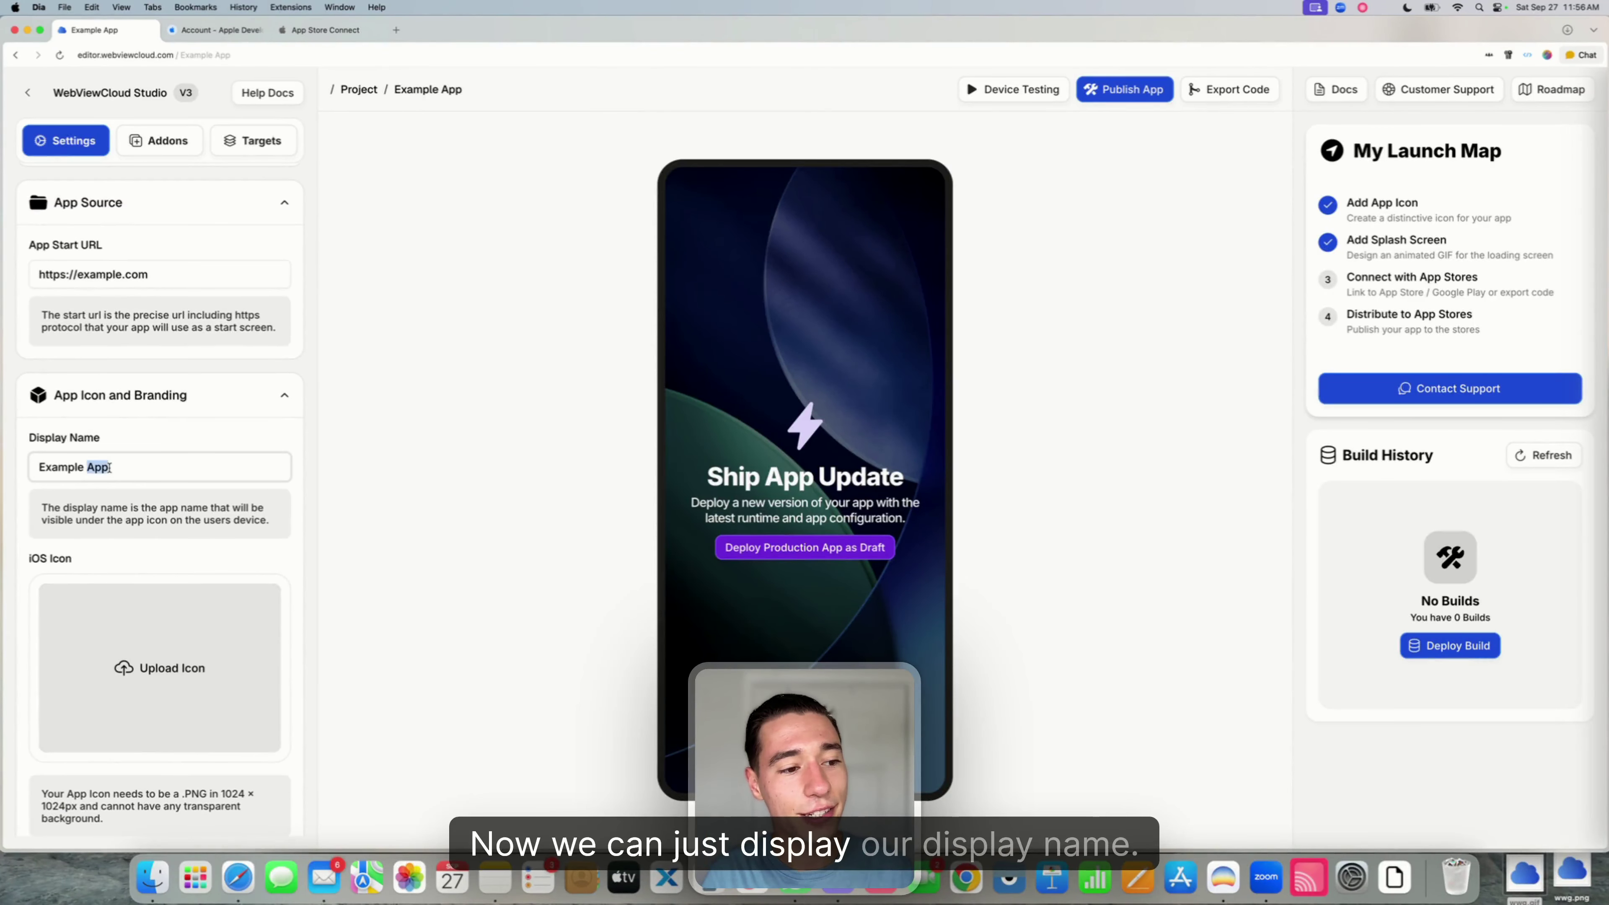
pyautogui.click(110, 467)
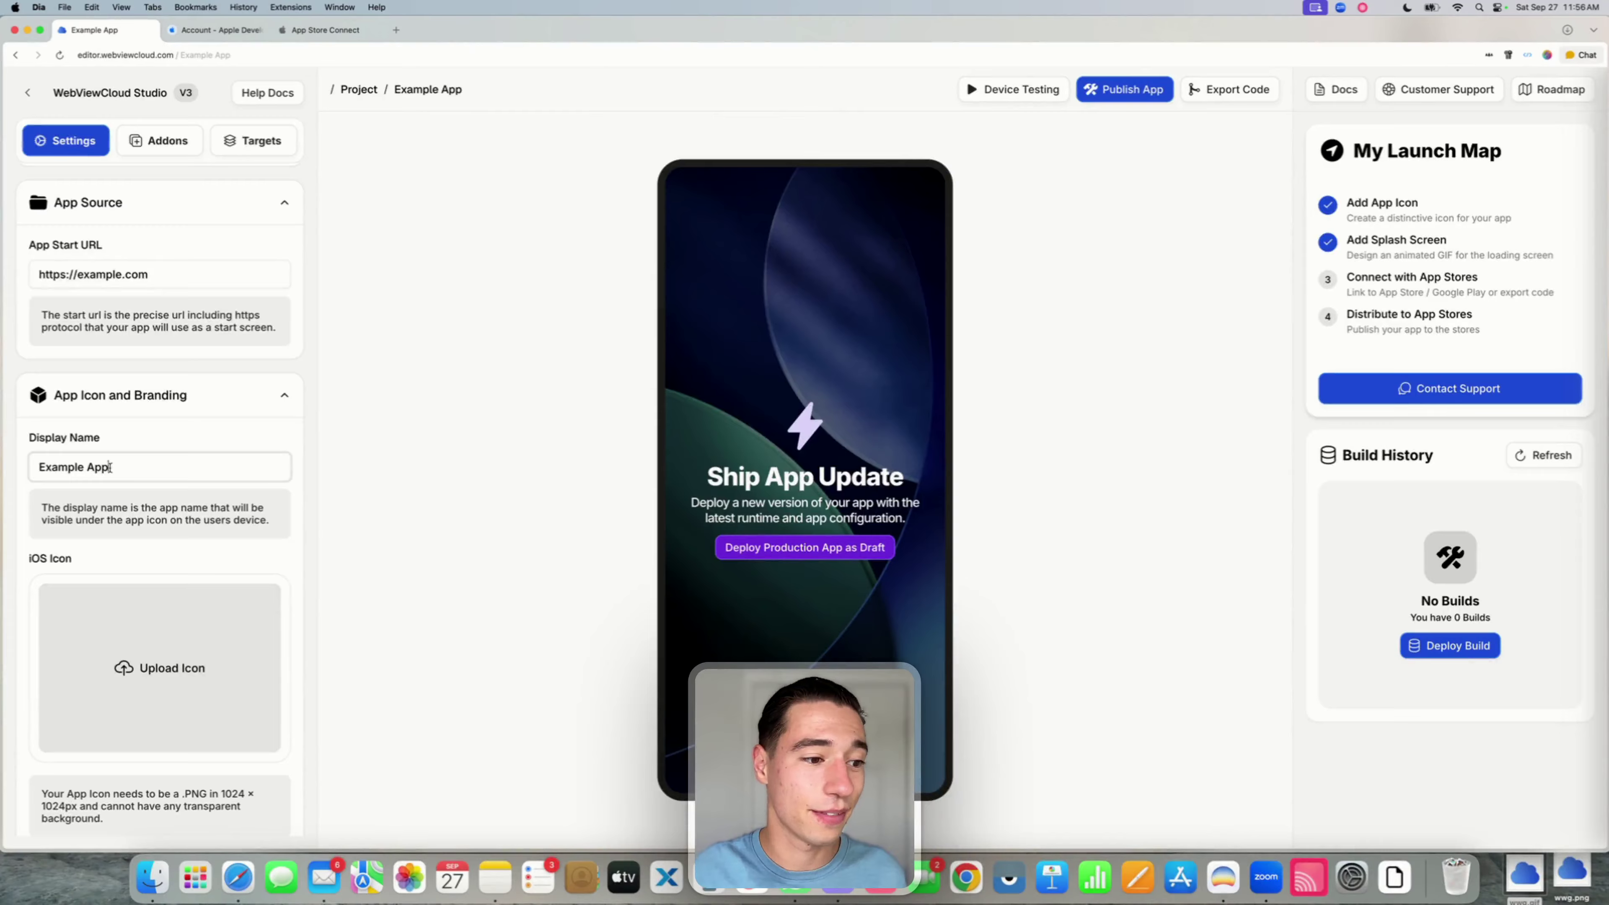
# - Review the iOS icon's format, size and no-transparency requirements, then bring up its upload options
pyautogui.scroll(-3, 110, 467)
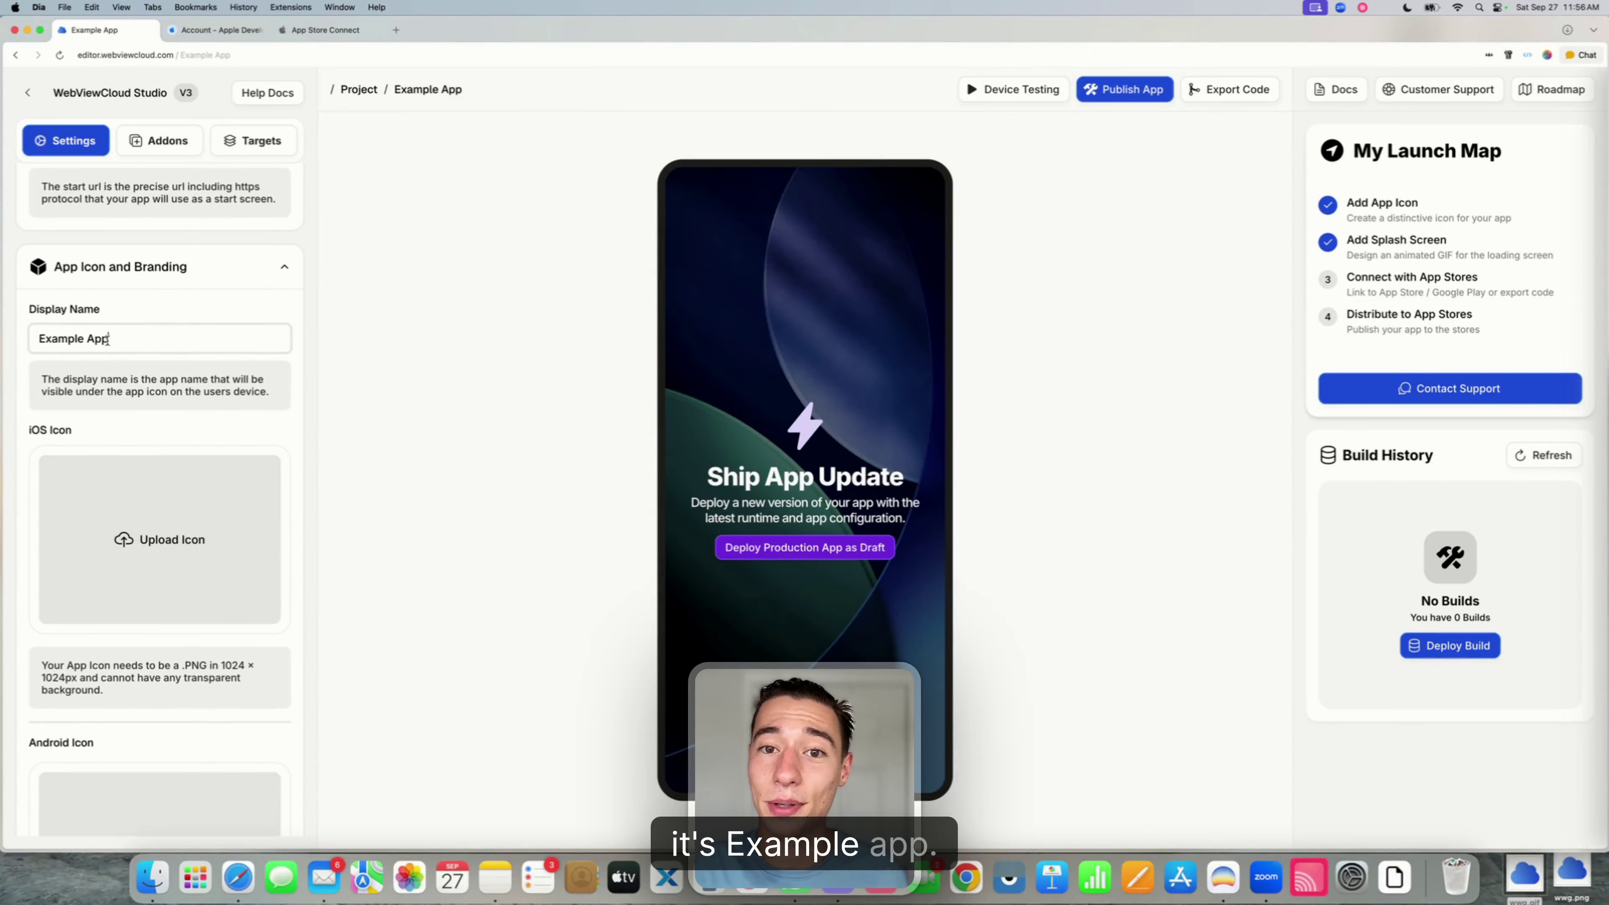
pyautogui.scroll(-3, 105, 373)
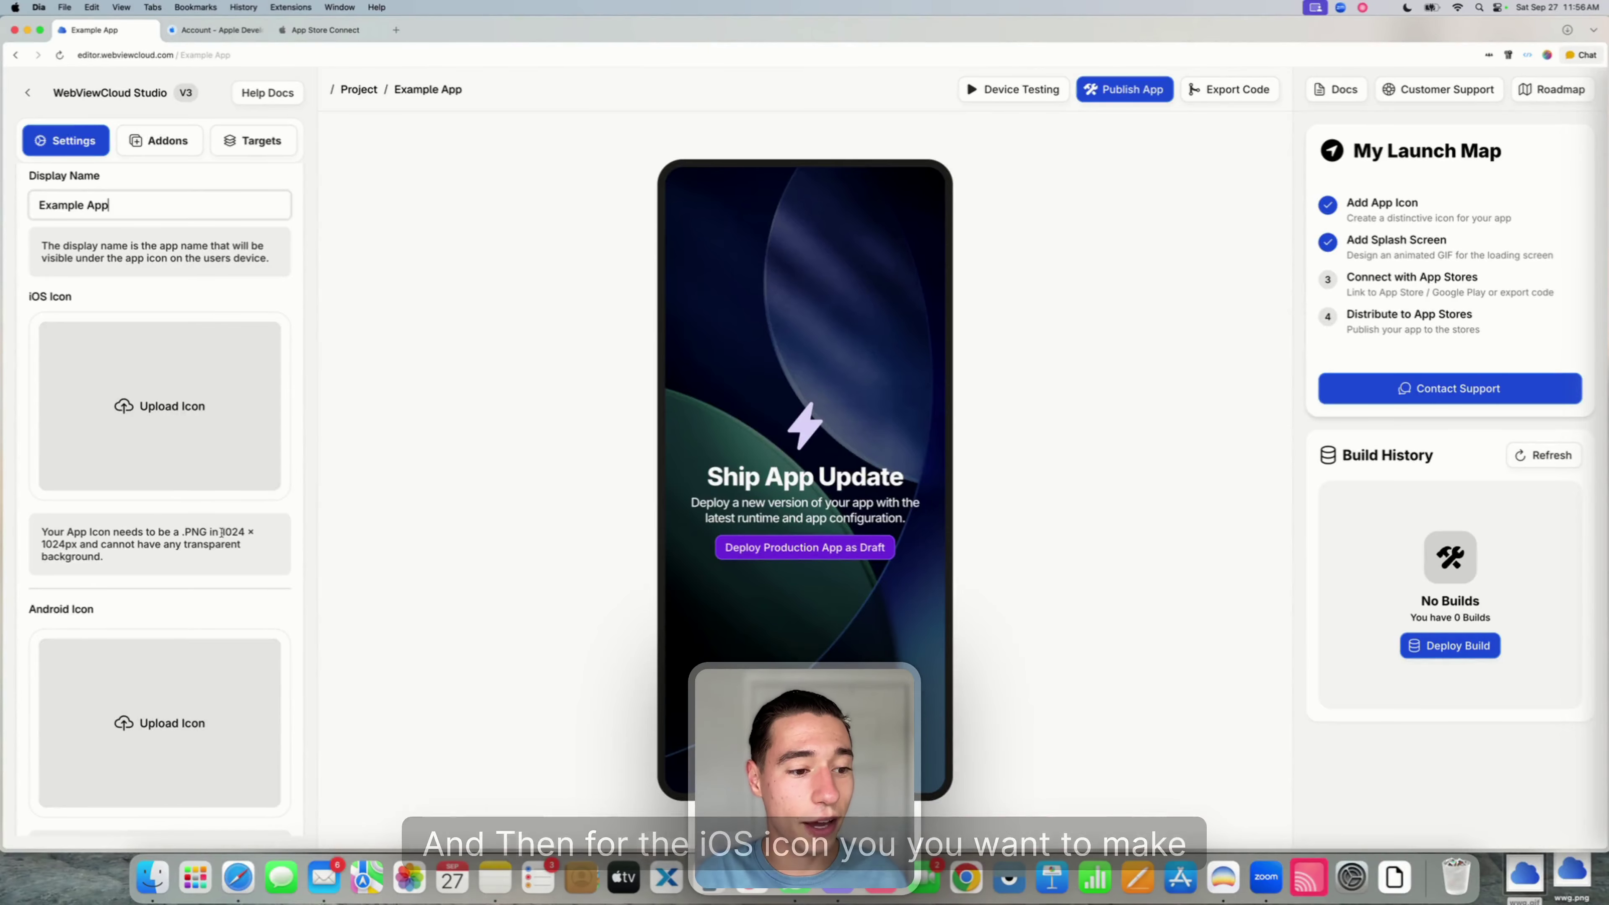
pyautogui.moveTo(182, 531); pyautogui.dragTo(76, 544)
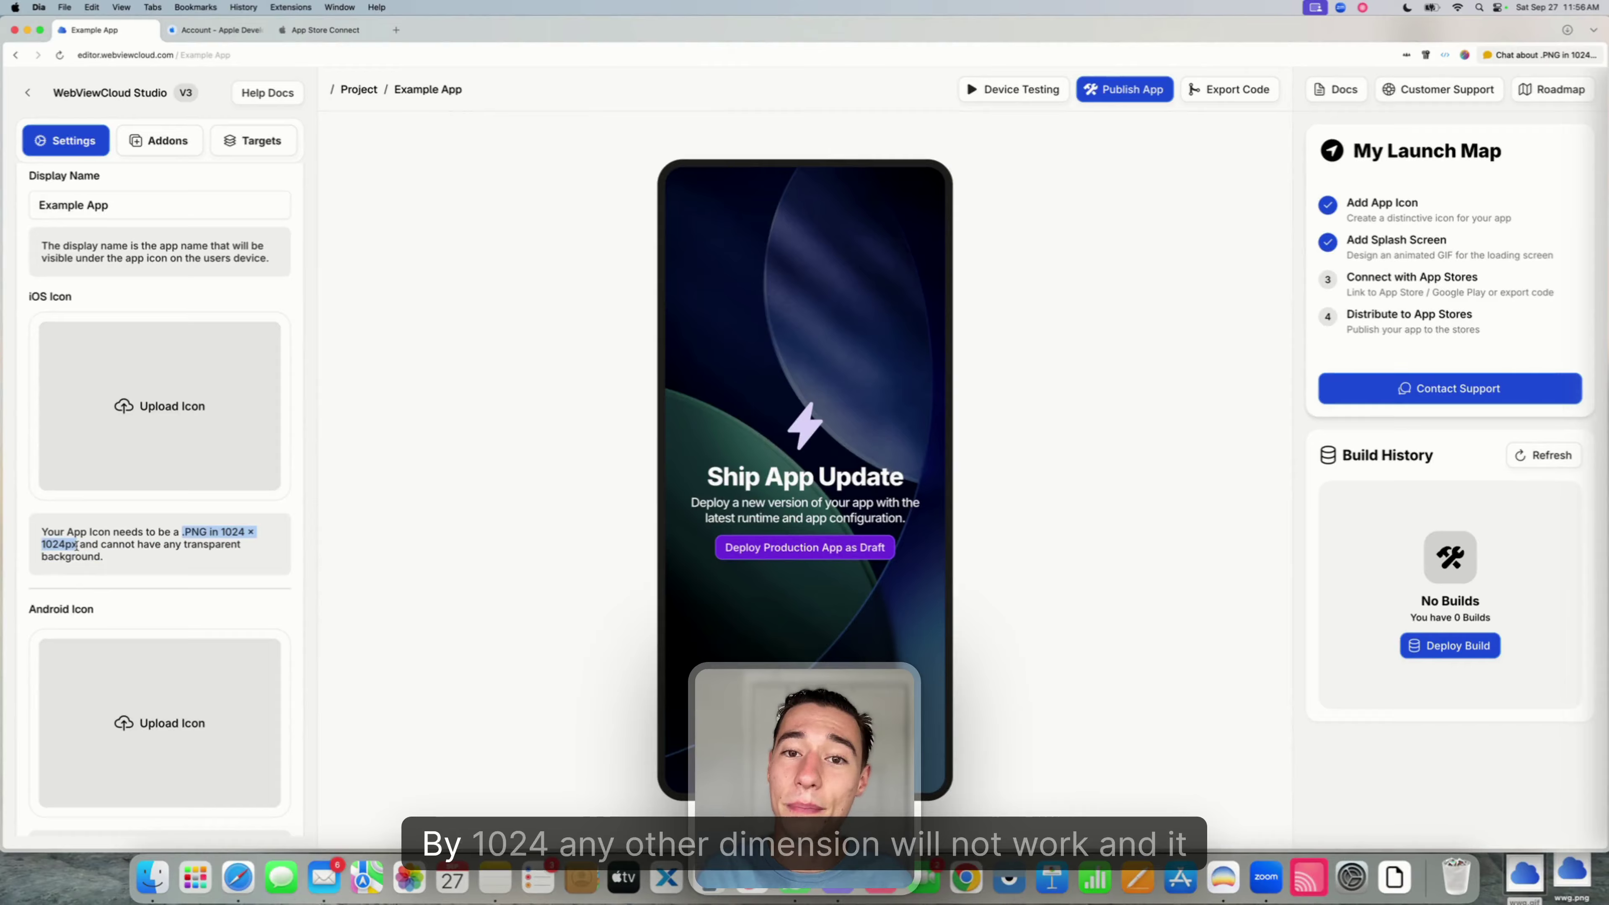
pyautogui.click(82, 547)
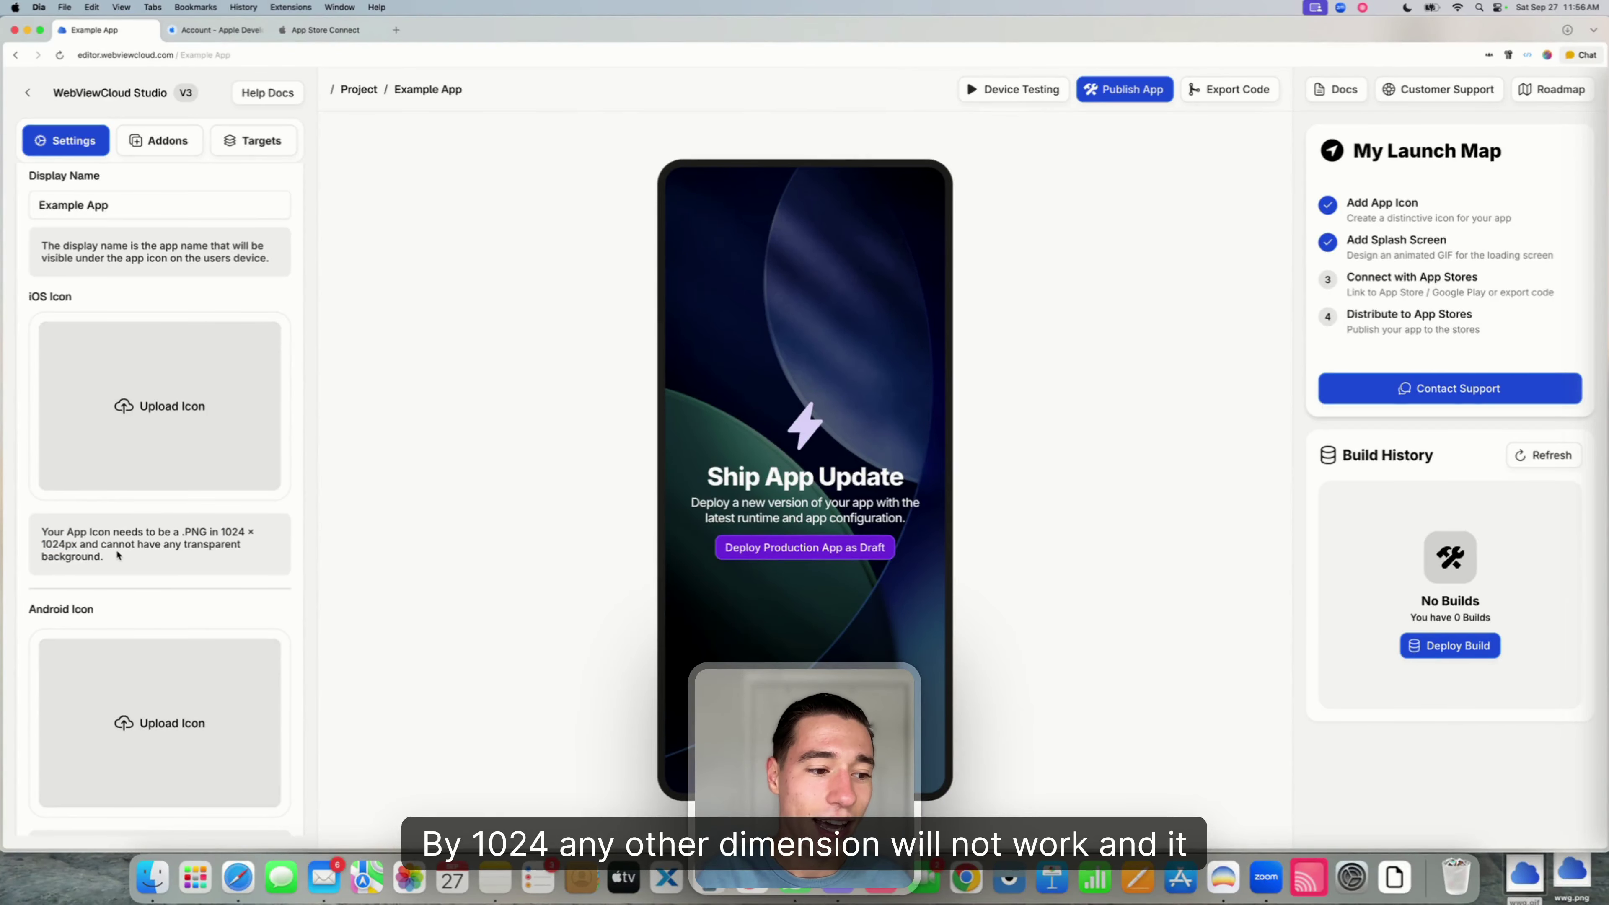
pyautogui.moveTo(117, 555); pyautogui.dragTo(100, 544)
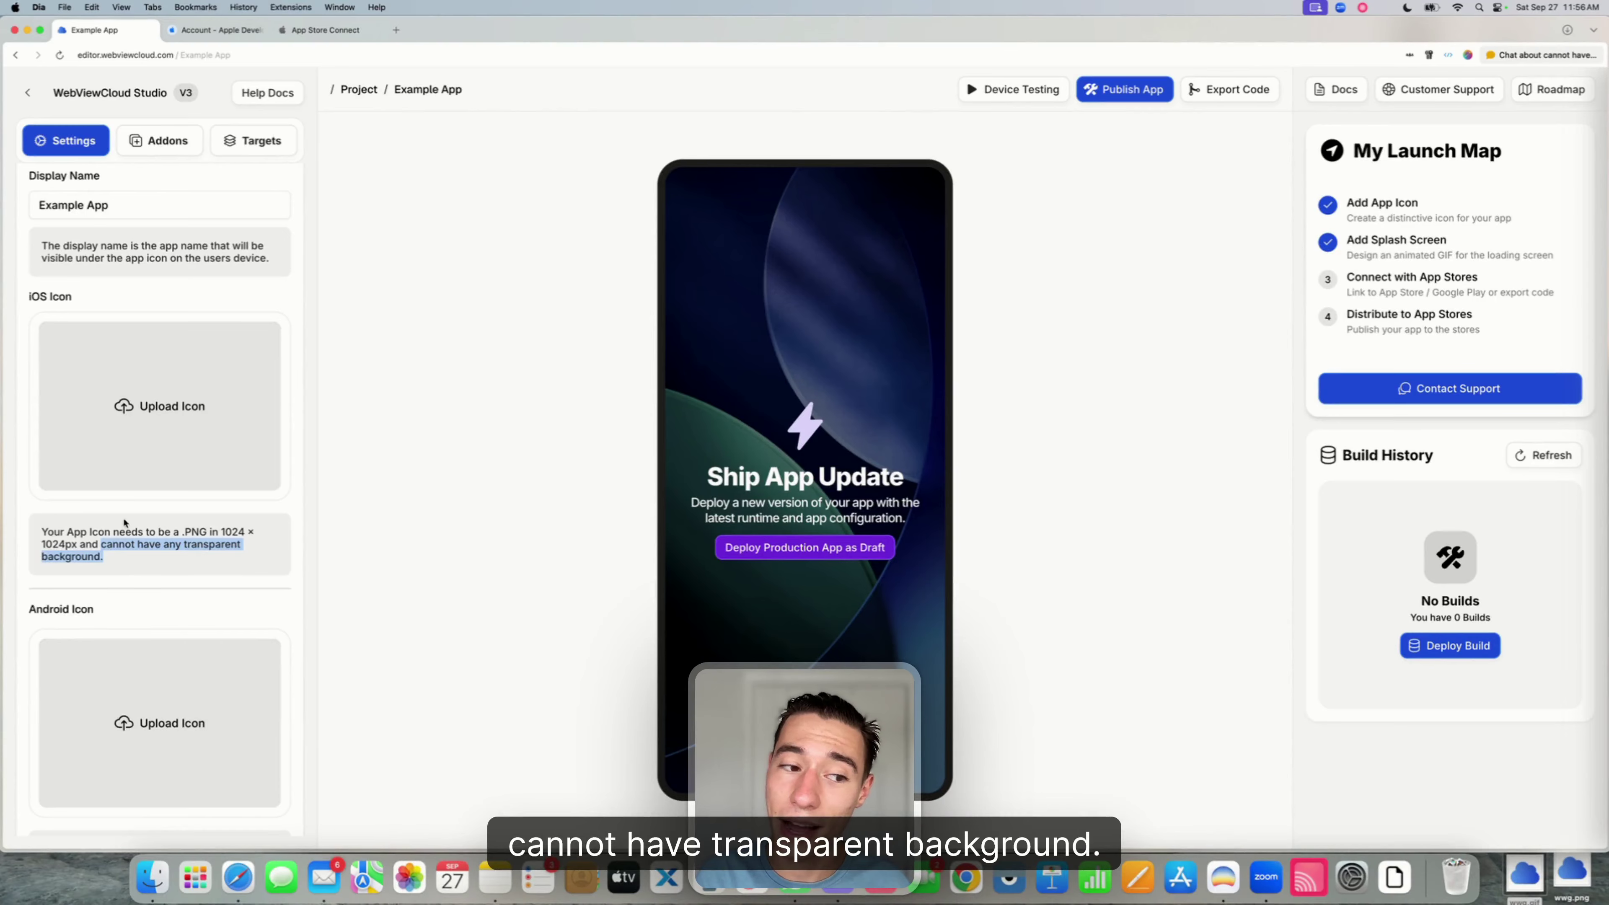
pyautogui.click(152, 443)
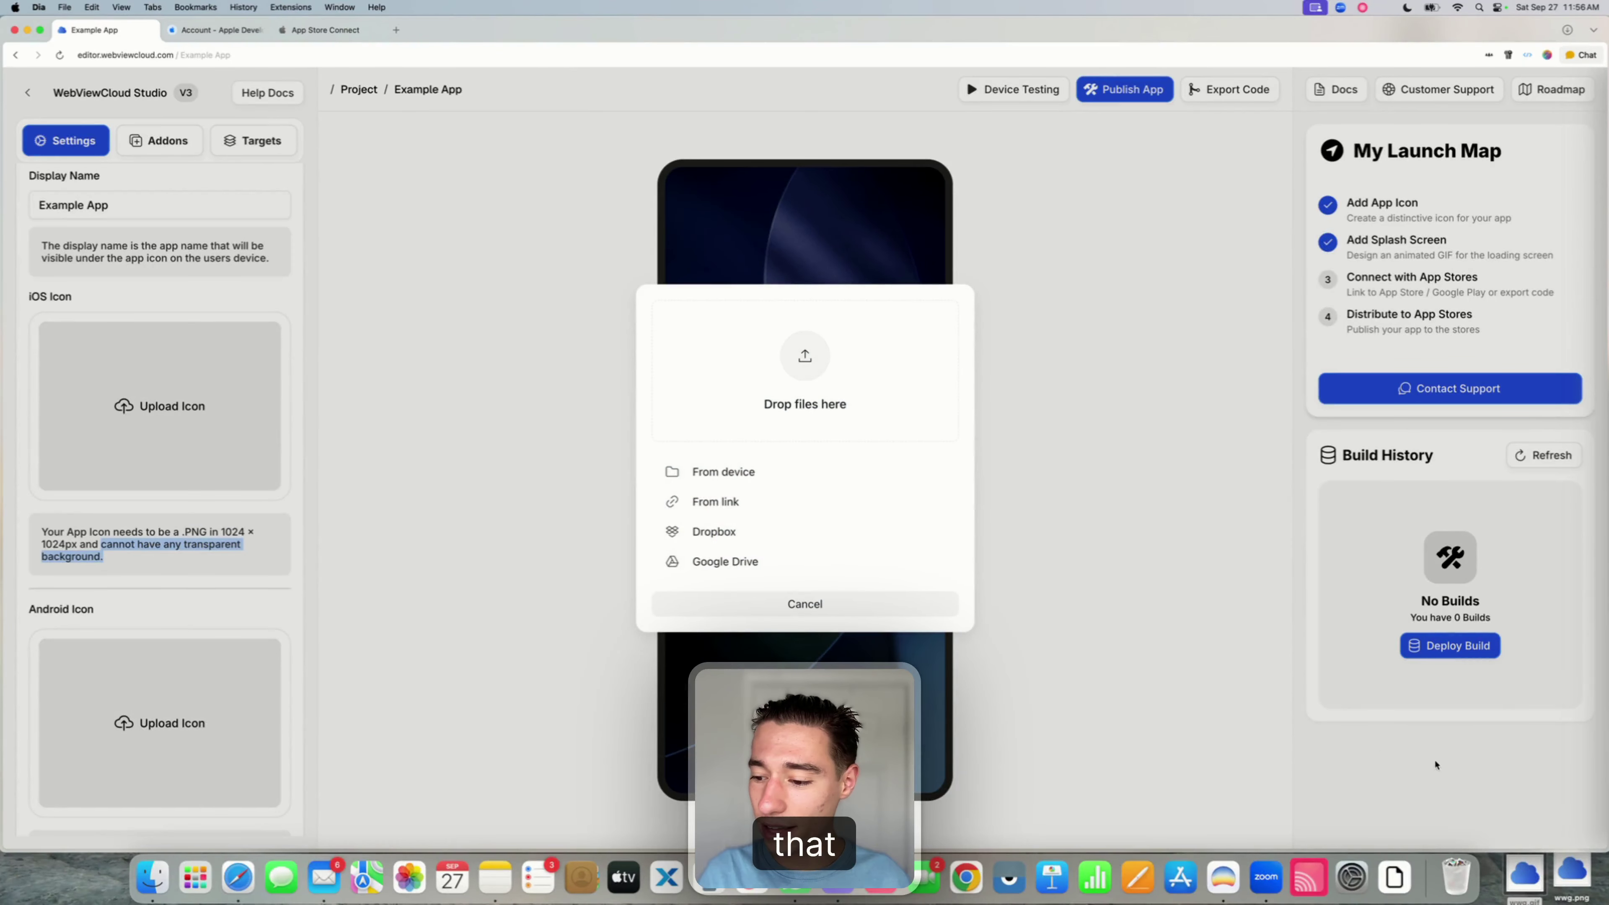
# - Set wwg.png as the iOS app icon
pyautogui.moveTo(1565, 869); pyautogui.dragTo(867, 382)
pyautogui.click(942, 501)
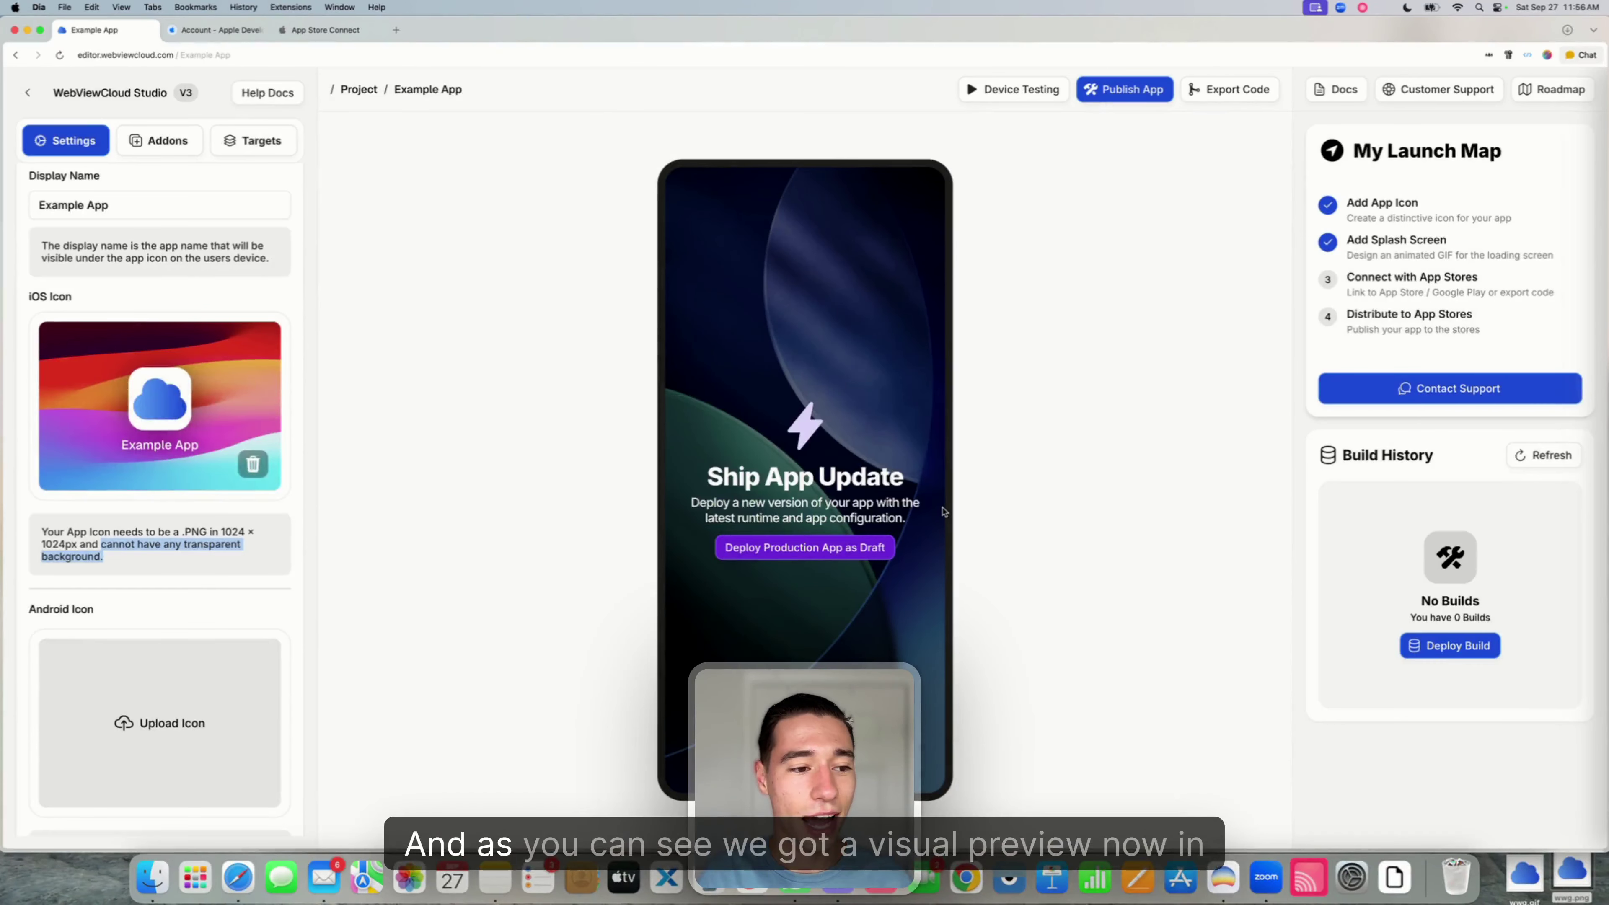
pyautogui.click(229, 528)
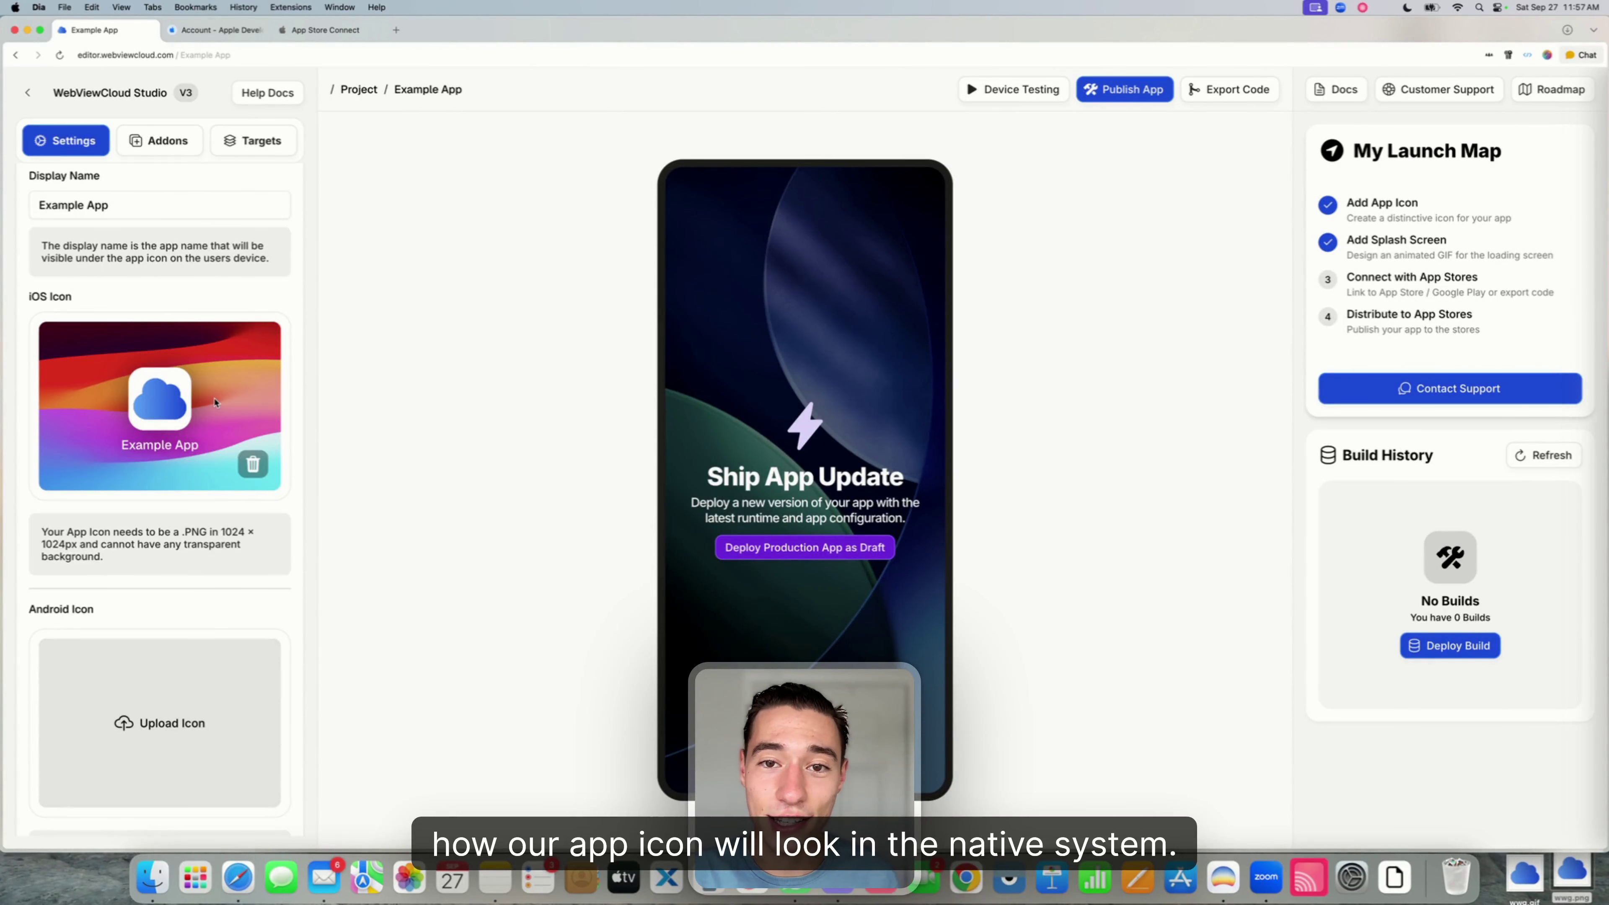
# - Upload wwg.gif as the splash screen icon and shrink it to 41%
pyautogui.scroll(-3, 212, 414)
pyautogui.scroll(-3, 212, 412)
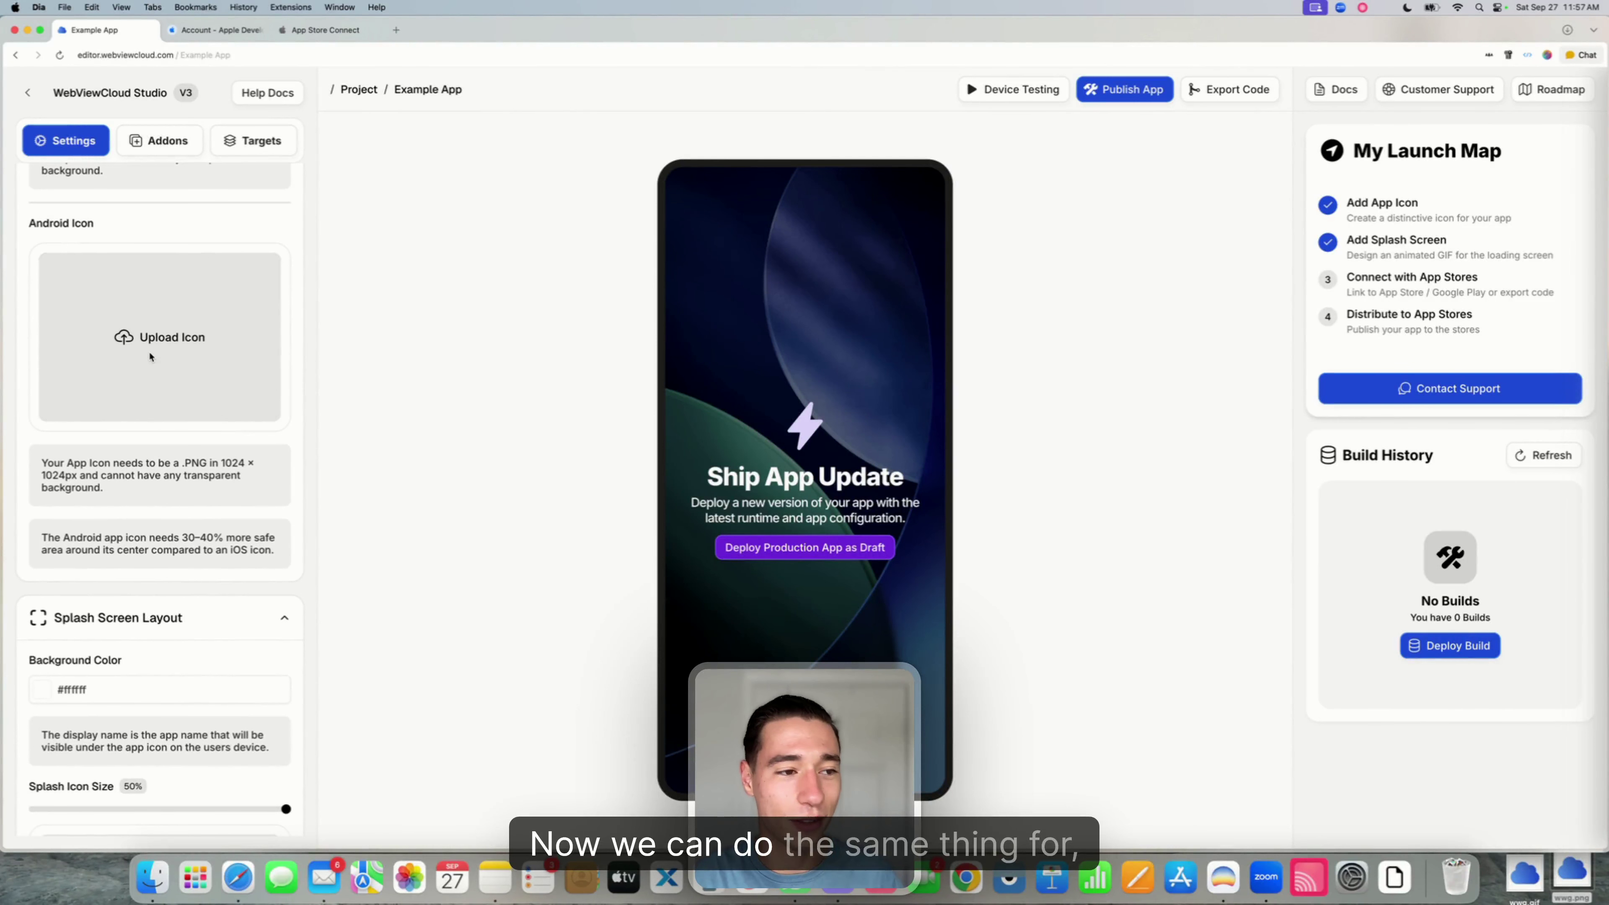
pyautogui.scroll(-5, 151, 357)
pyautogui.scroll(-3, 148, 350)
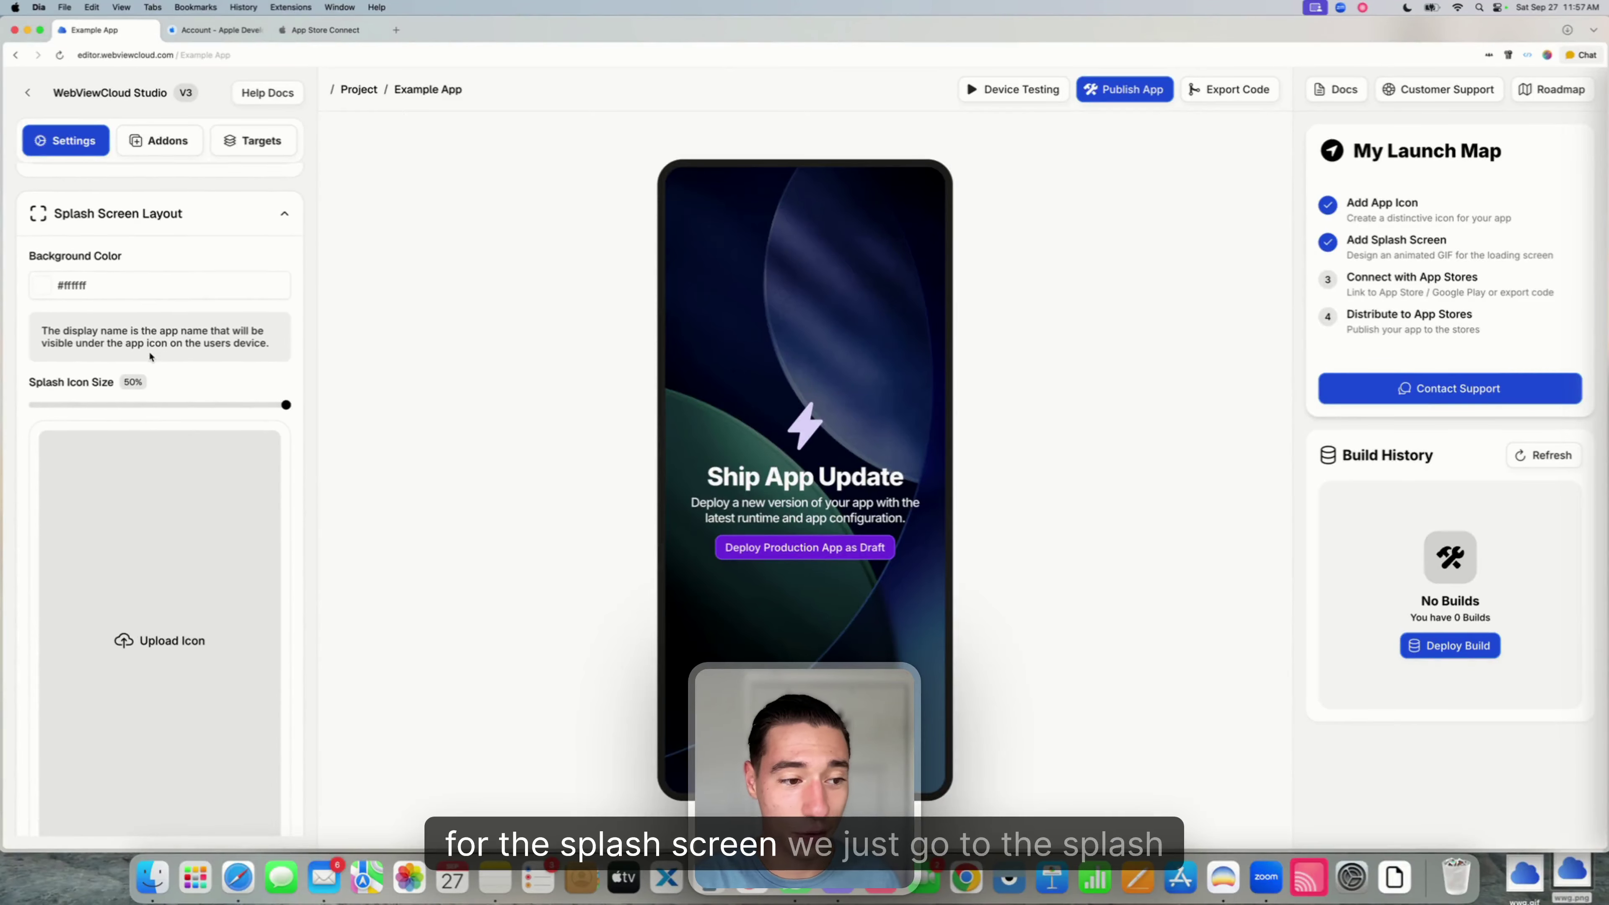
pyautogui.click(131, 596)
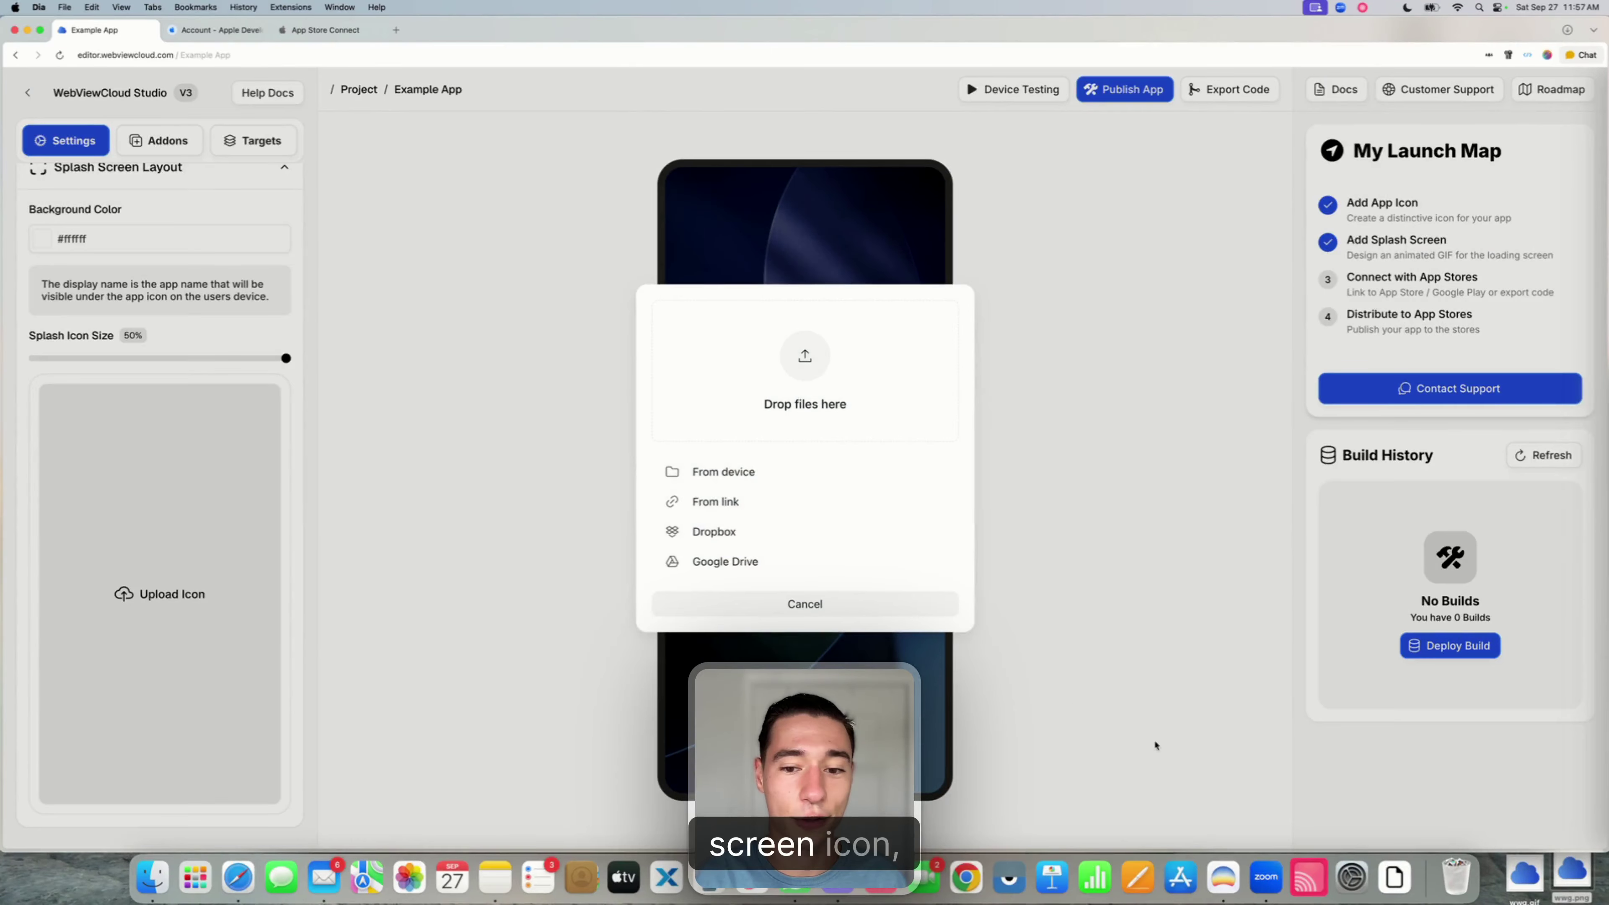
pyautogui.moveTo(1525, 880); pyautogui.dragTo(792, 356)
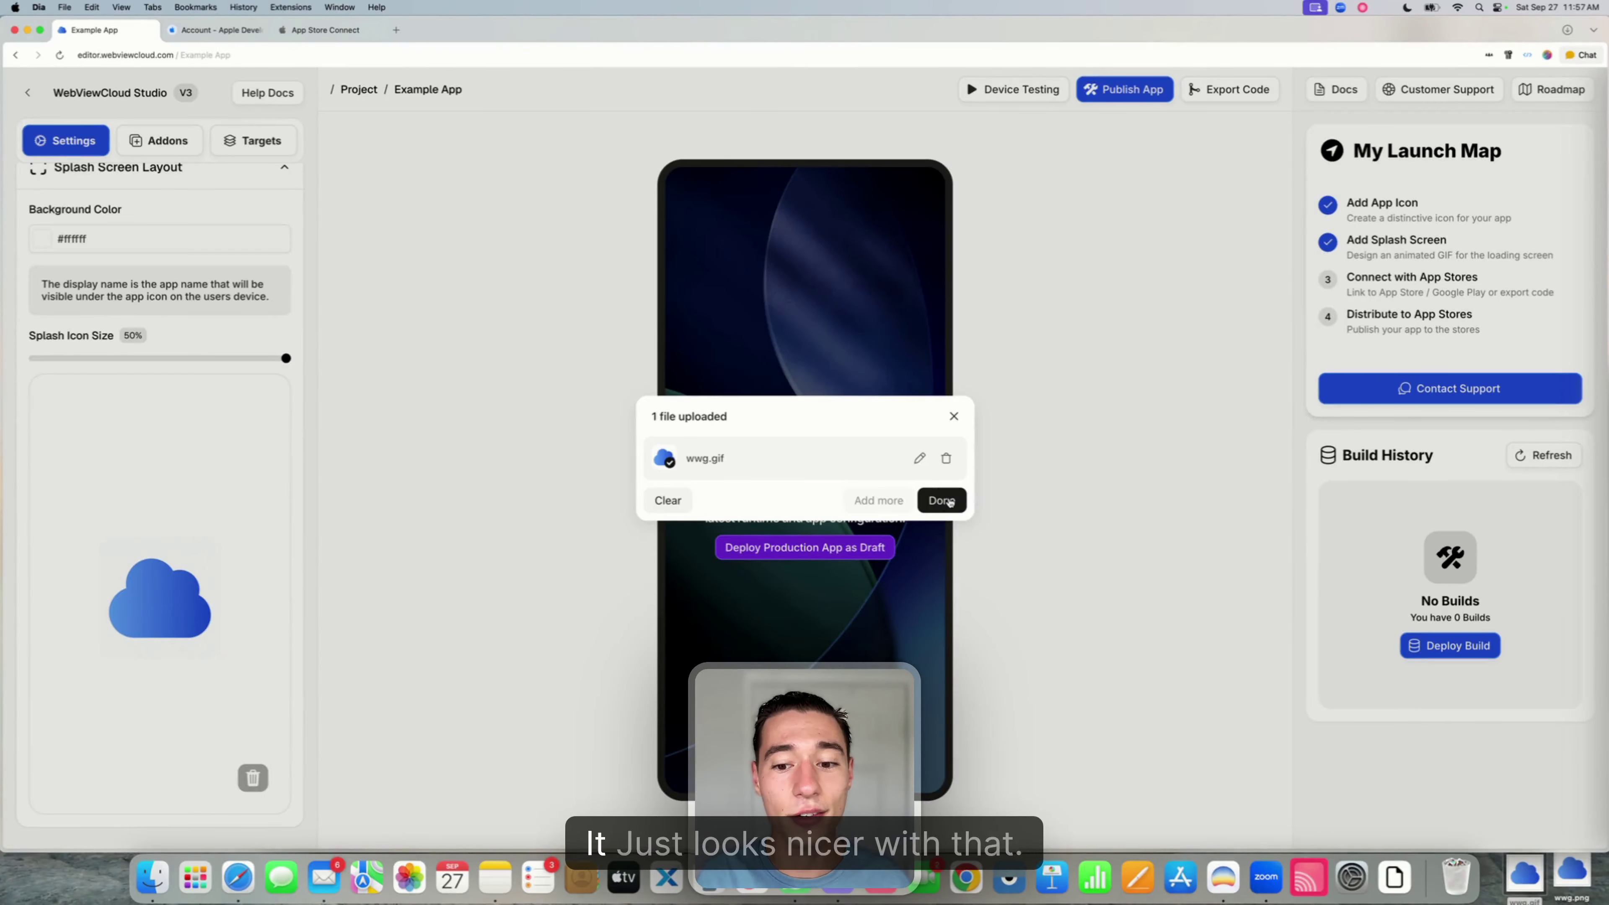
pyautogui.click(947, 502)
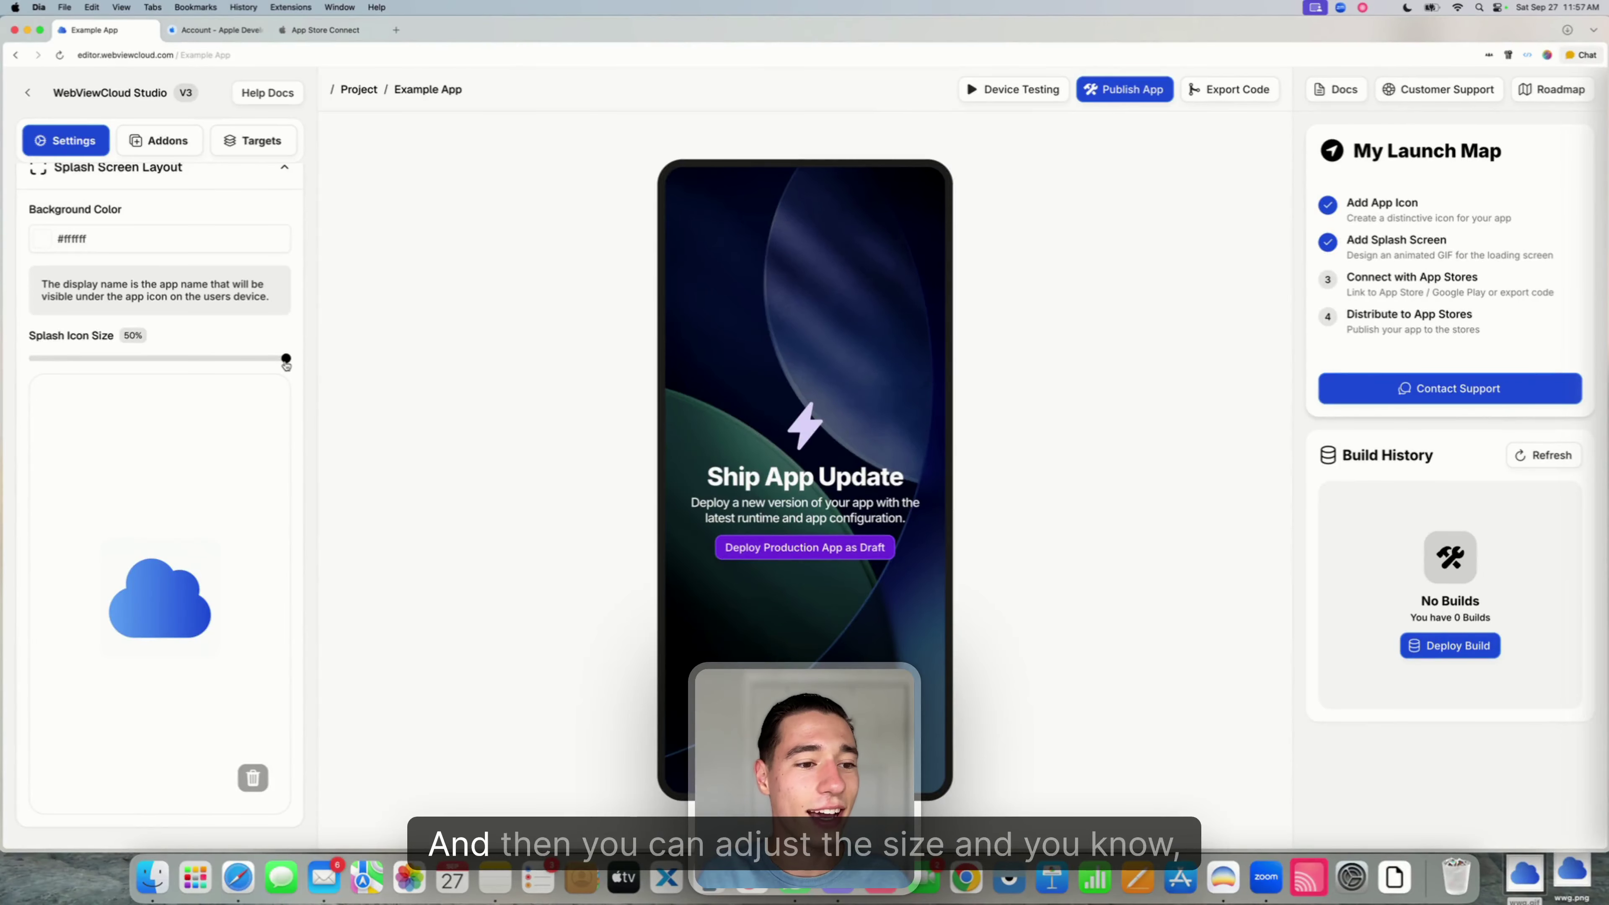
pyautogui.moveTo(286, 358); pyautogui.dragTo(205, 360)
pyautogui.scroll(-1, 232, 339)
pyautogui.scroll(-10, 232, 339)
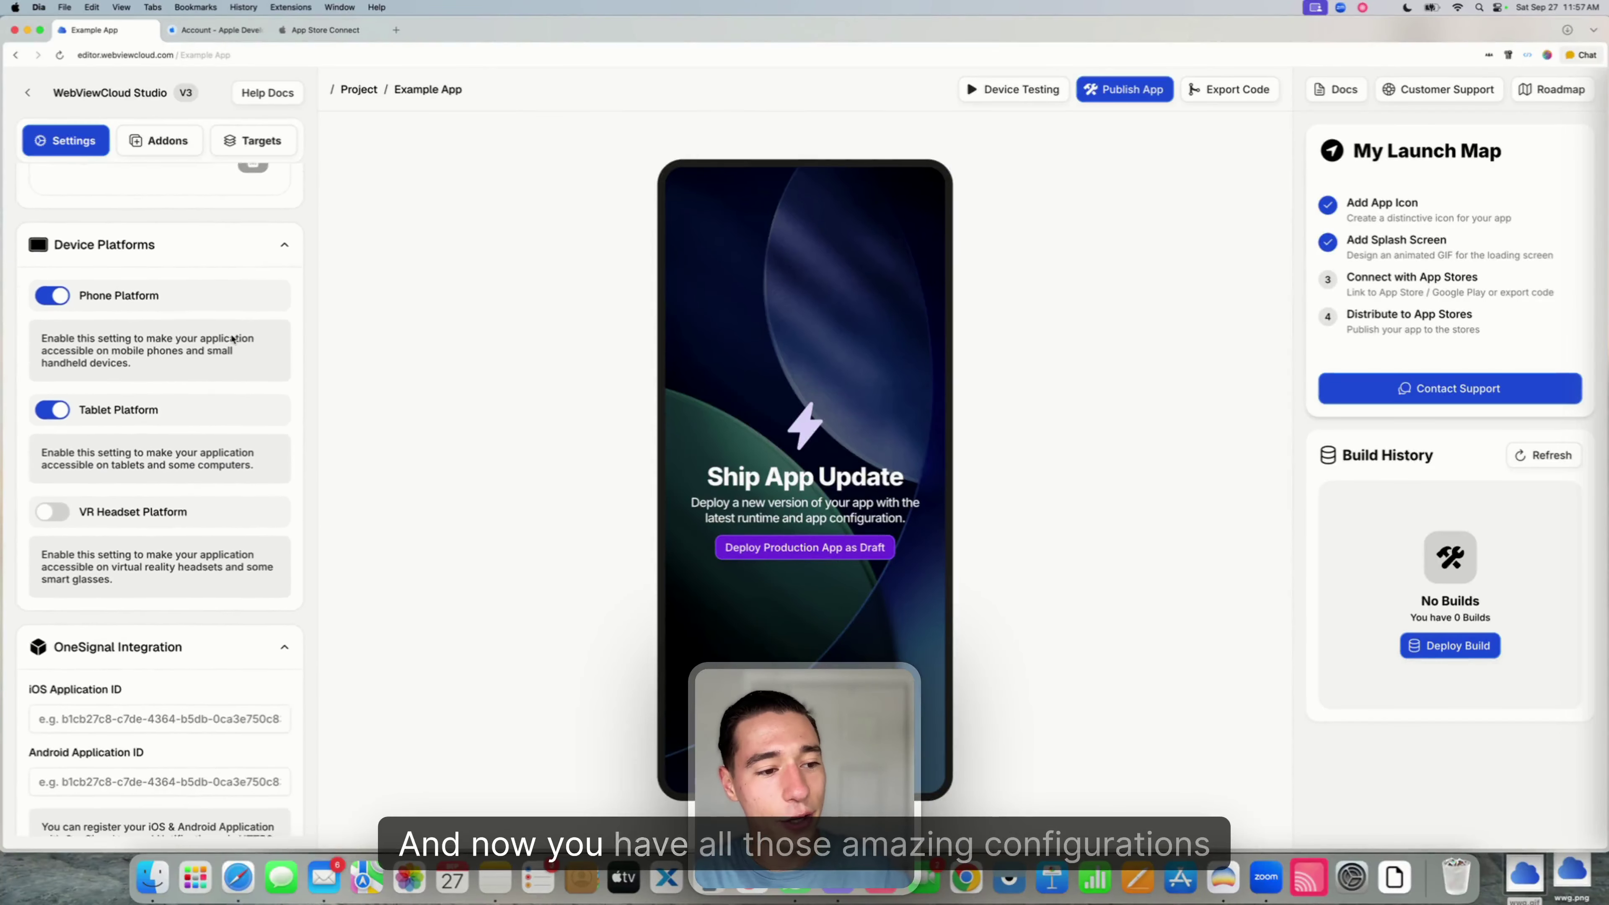
pyautogui.scroll(-4, 231, 339)
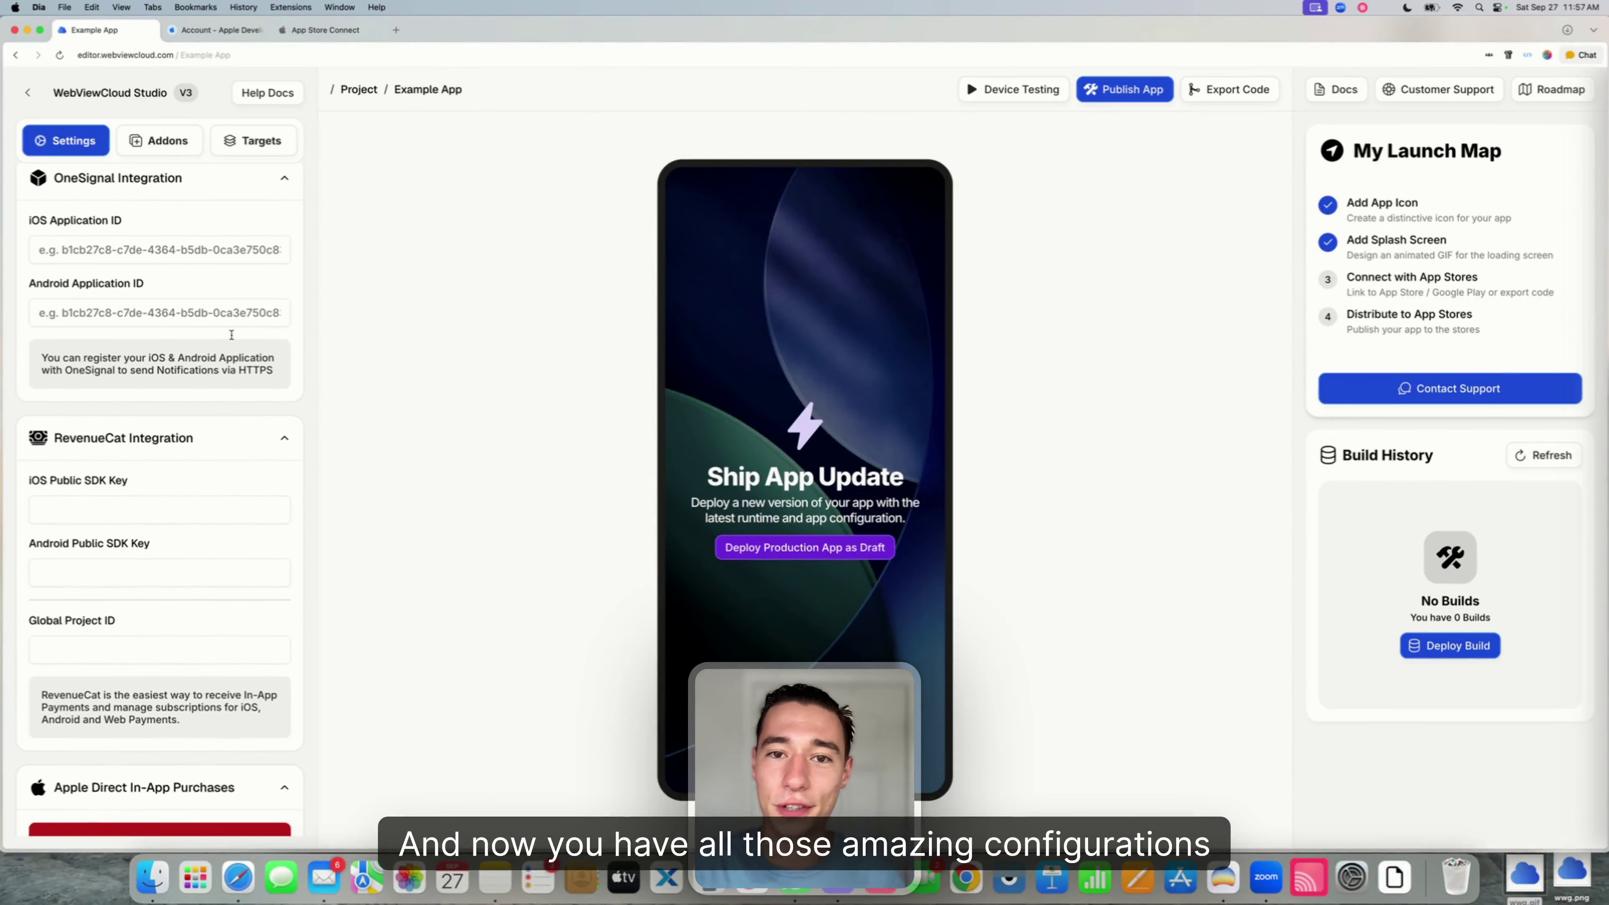
pyautogui.scroll(-5, 231, 336)
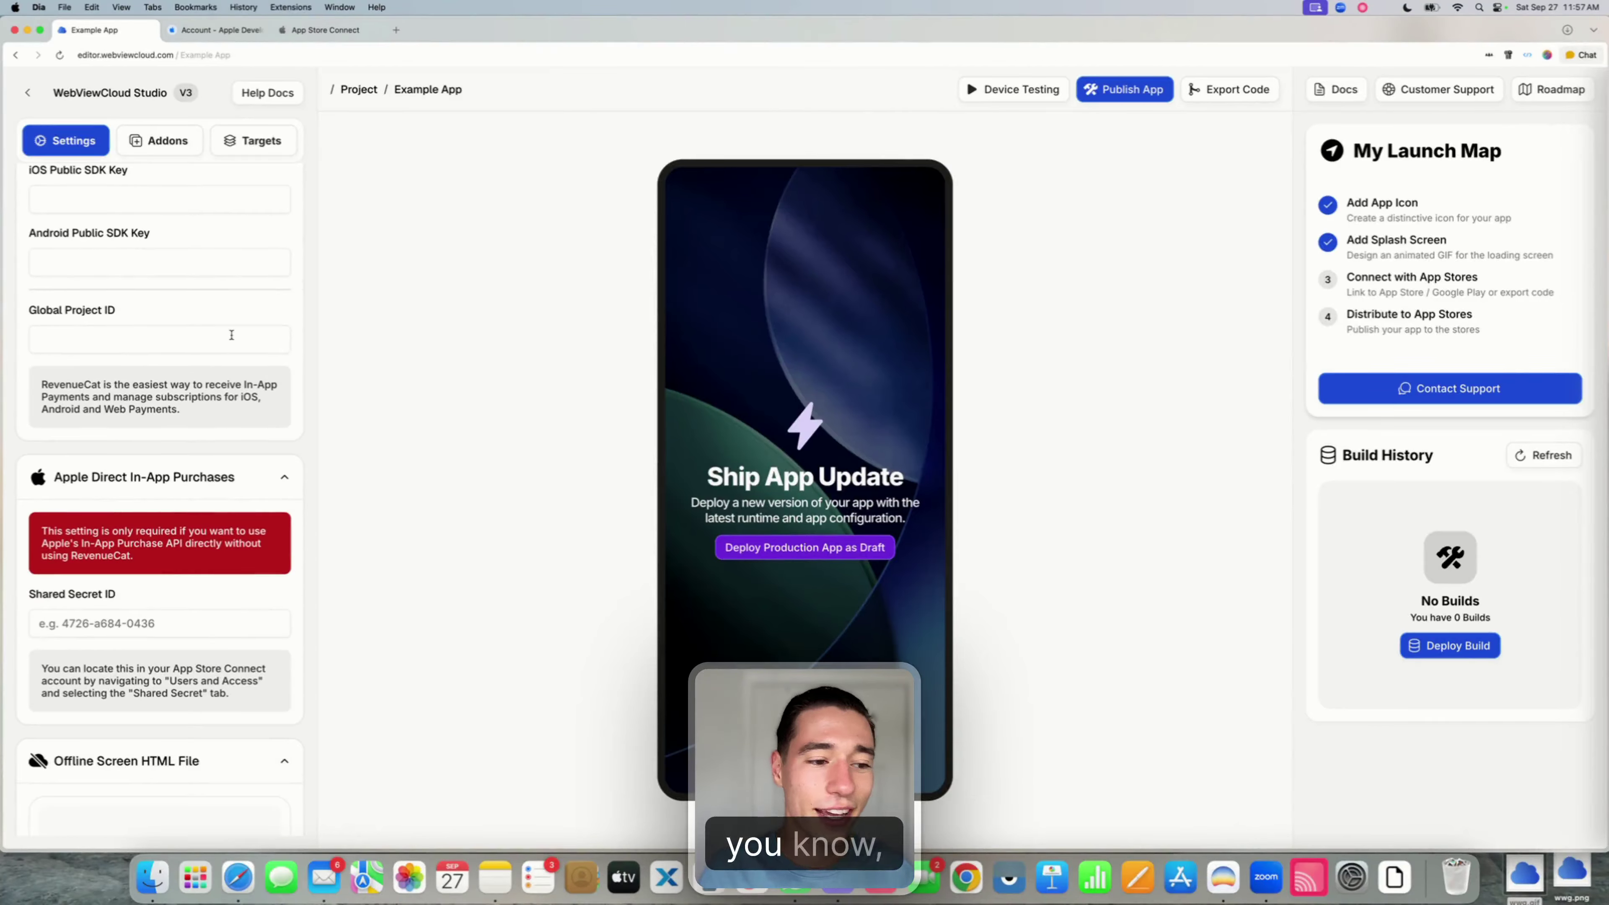
pyautogui.scroll(-15, 232, 335)
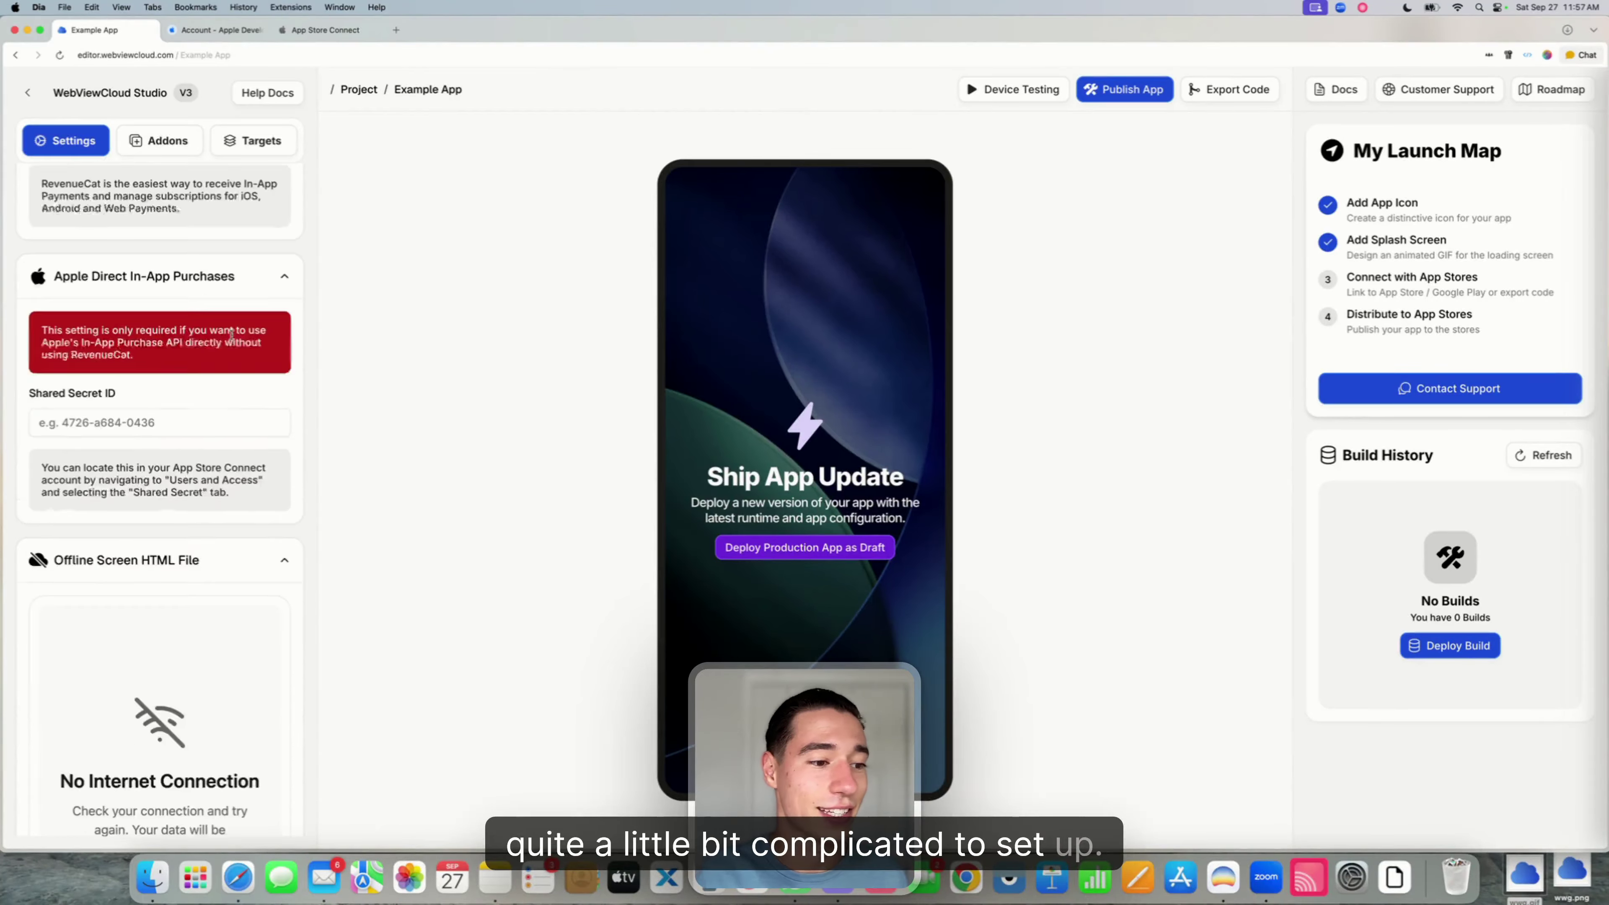
pyautogui.scroll(-4, 230, 333)
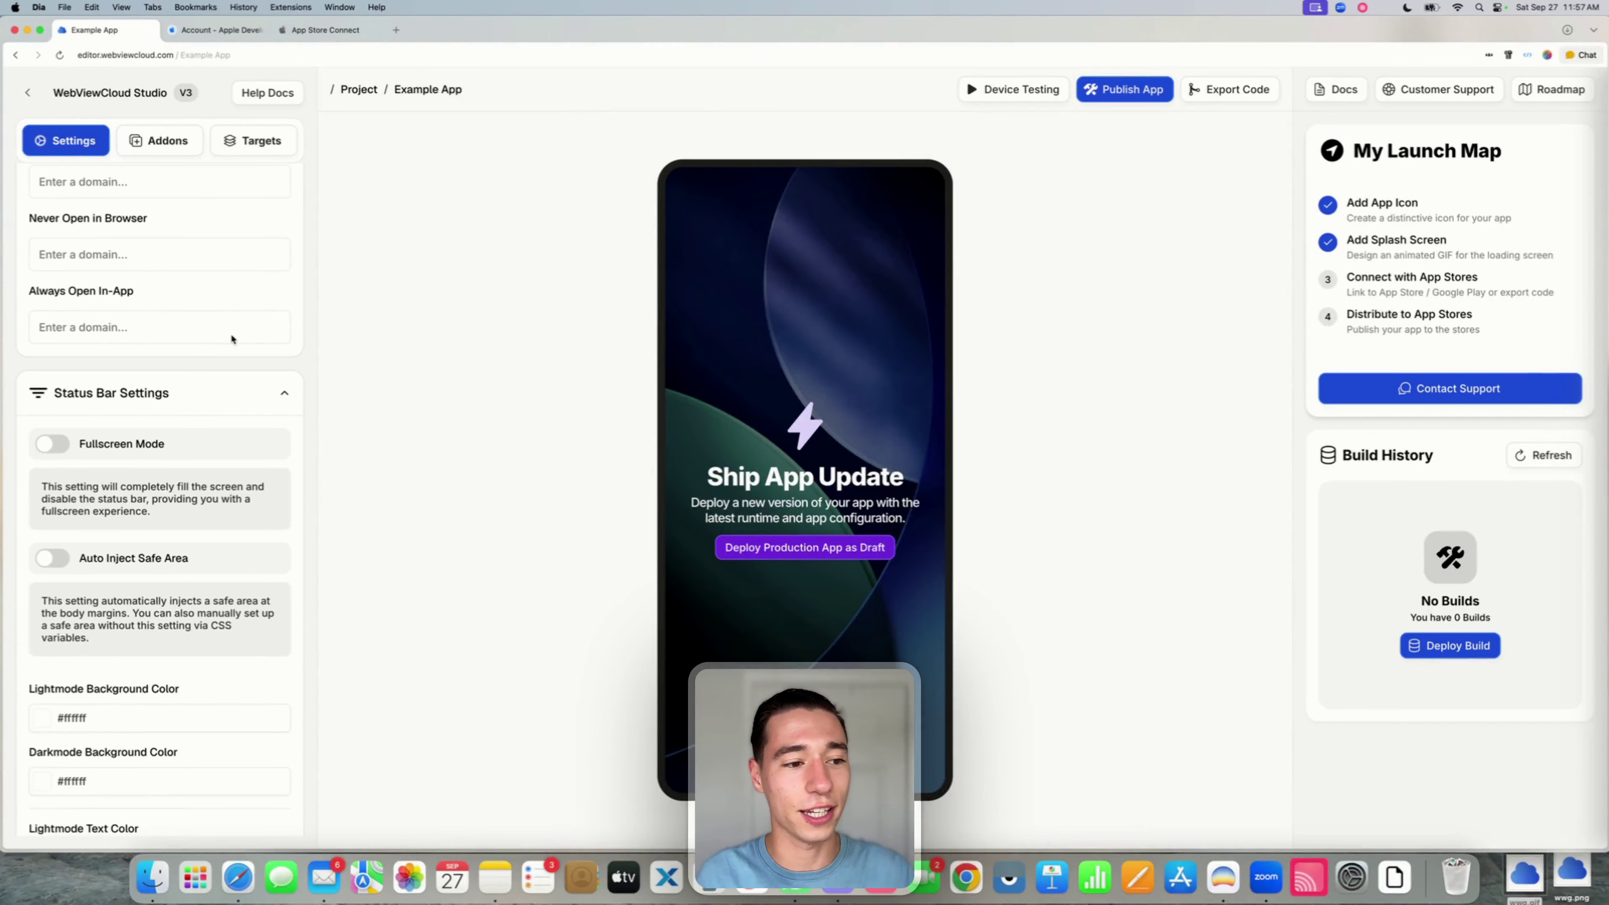
pyautogui.scroll(2, 230, 332)
pyautogui.click(168, 309)
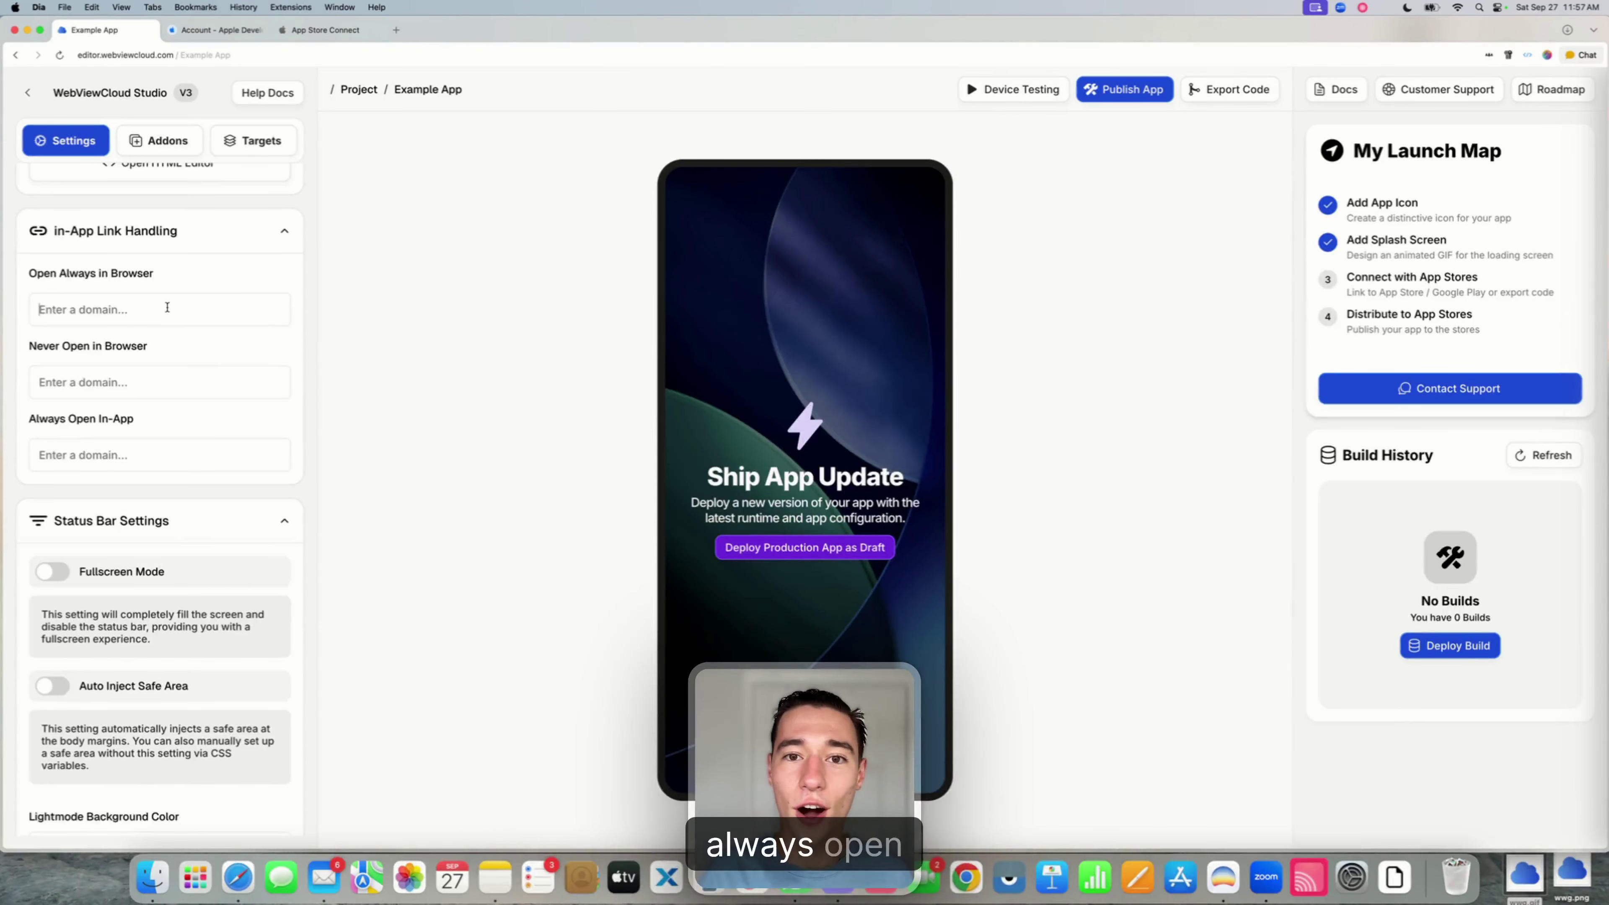
pyautogui.write('stripe.')
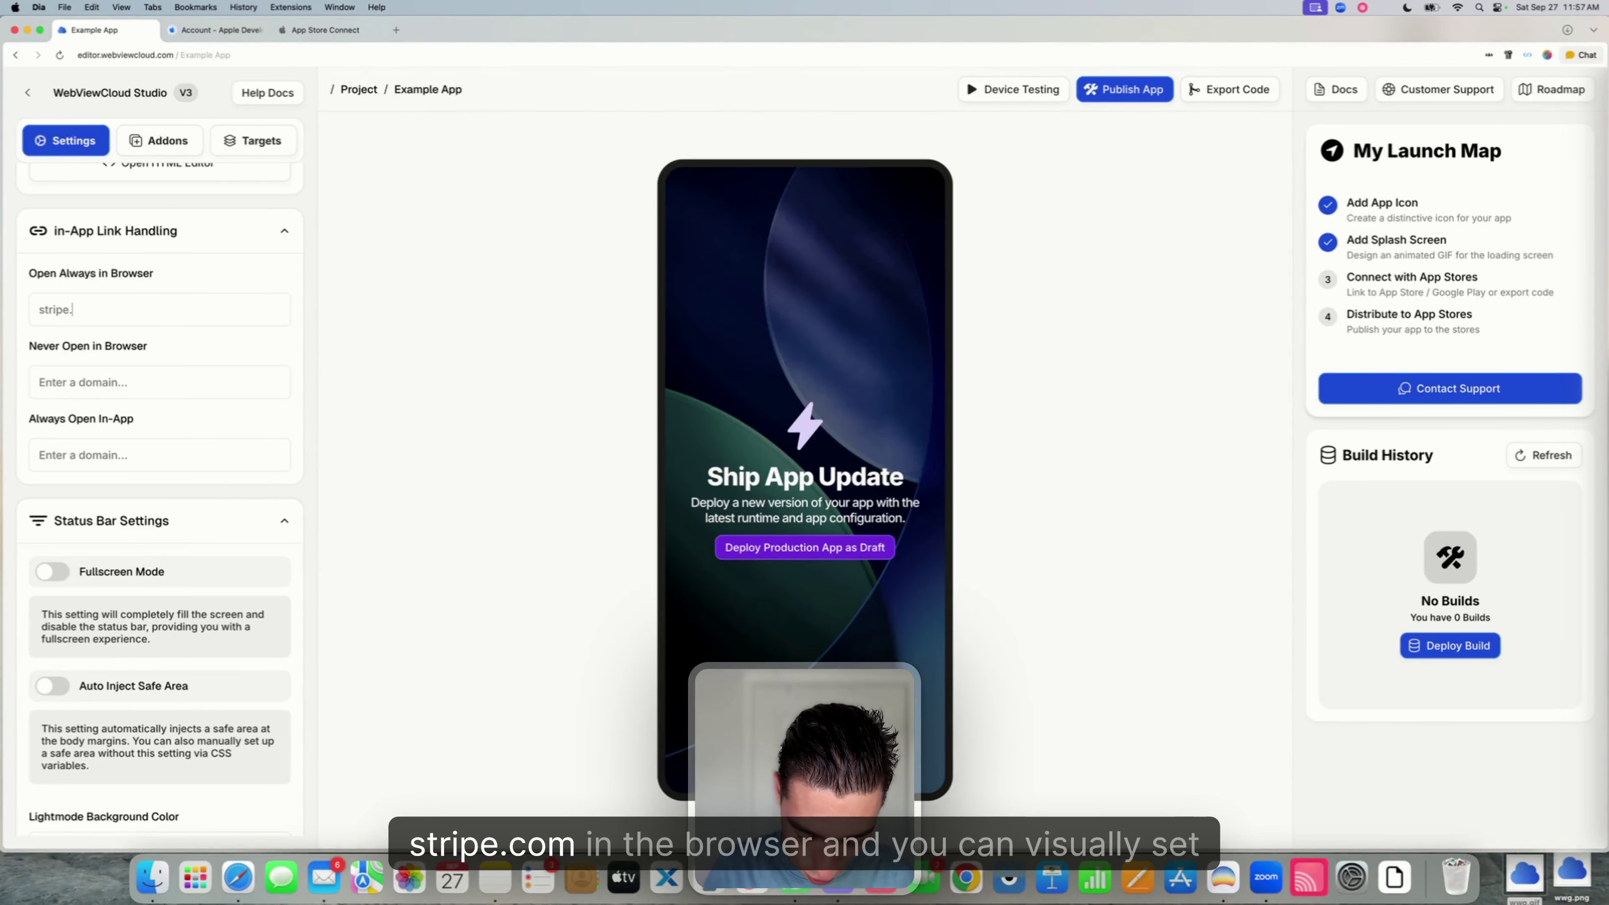
pyautogui.write('com')
pyautogui.press('Return')
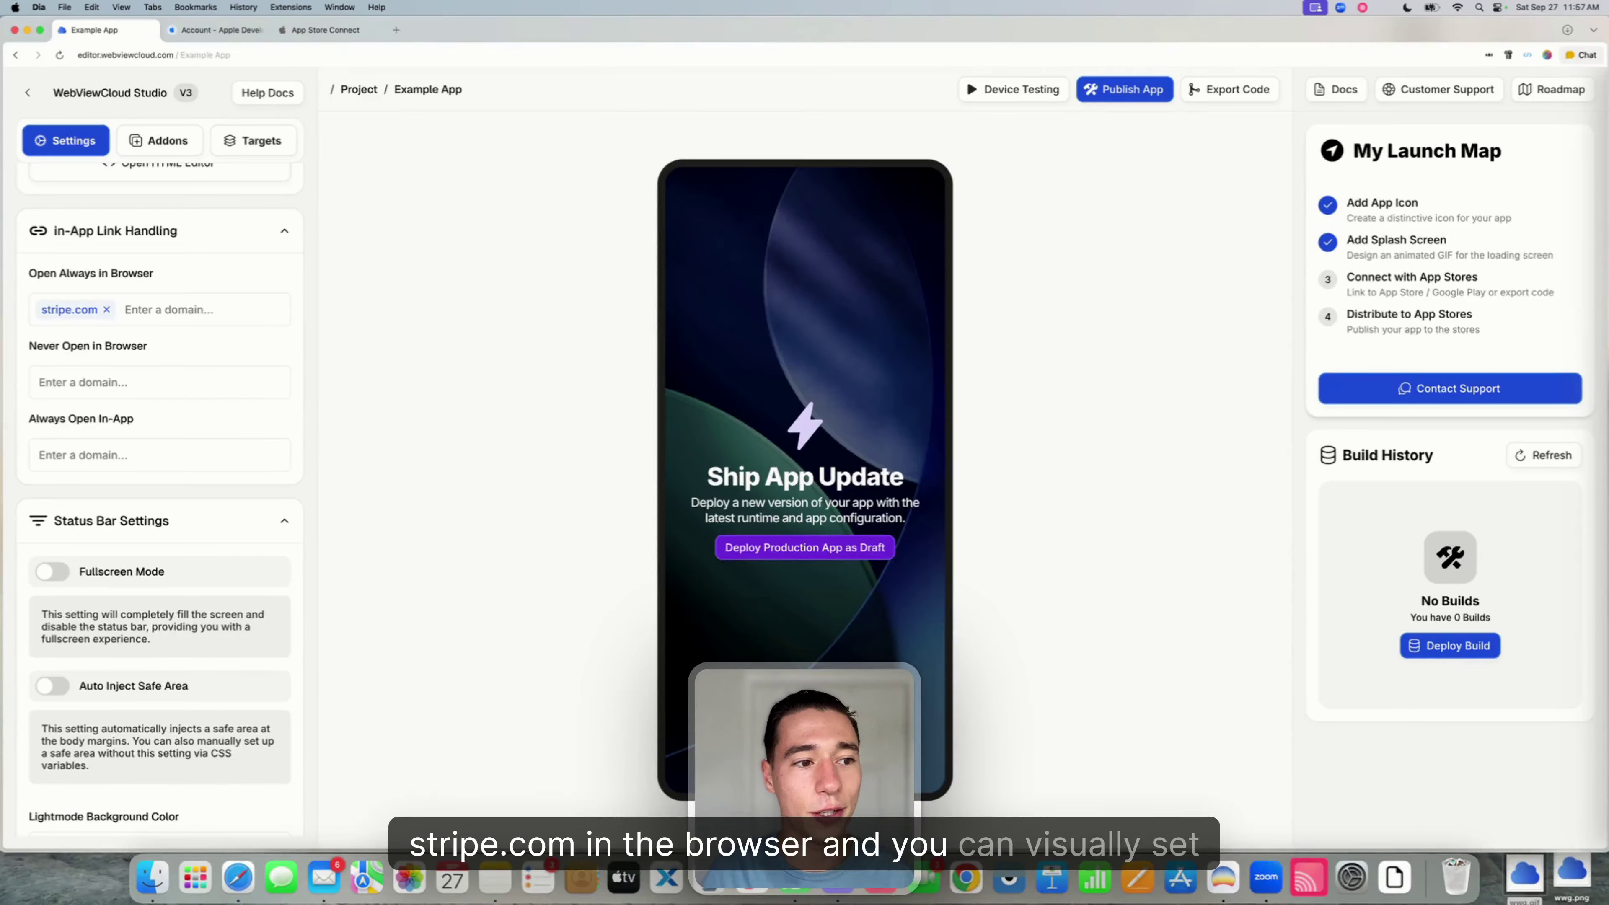
pyautogui.press('BackSpace')
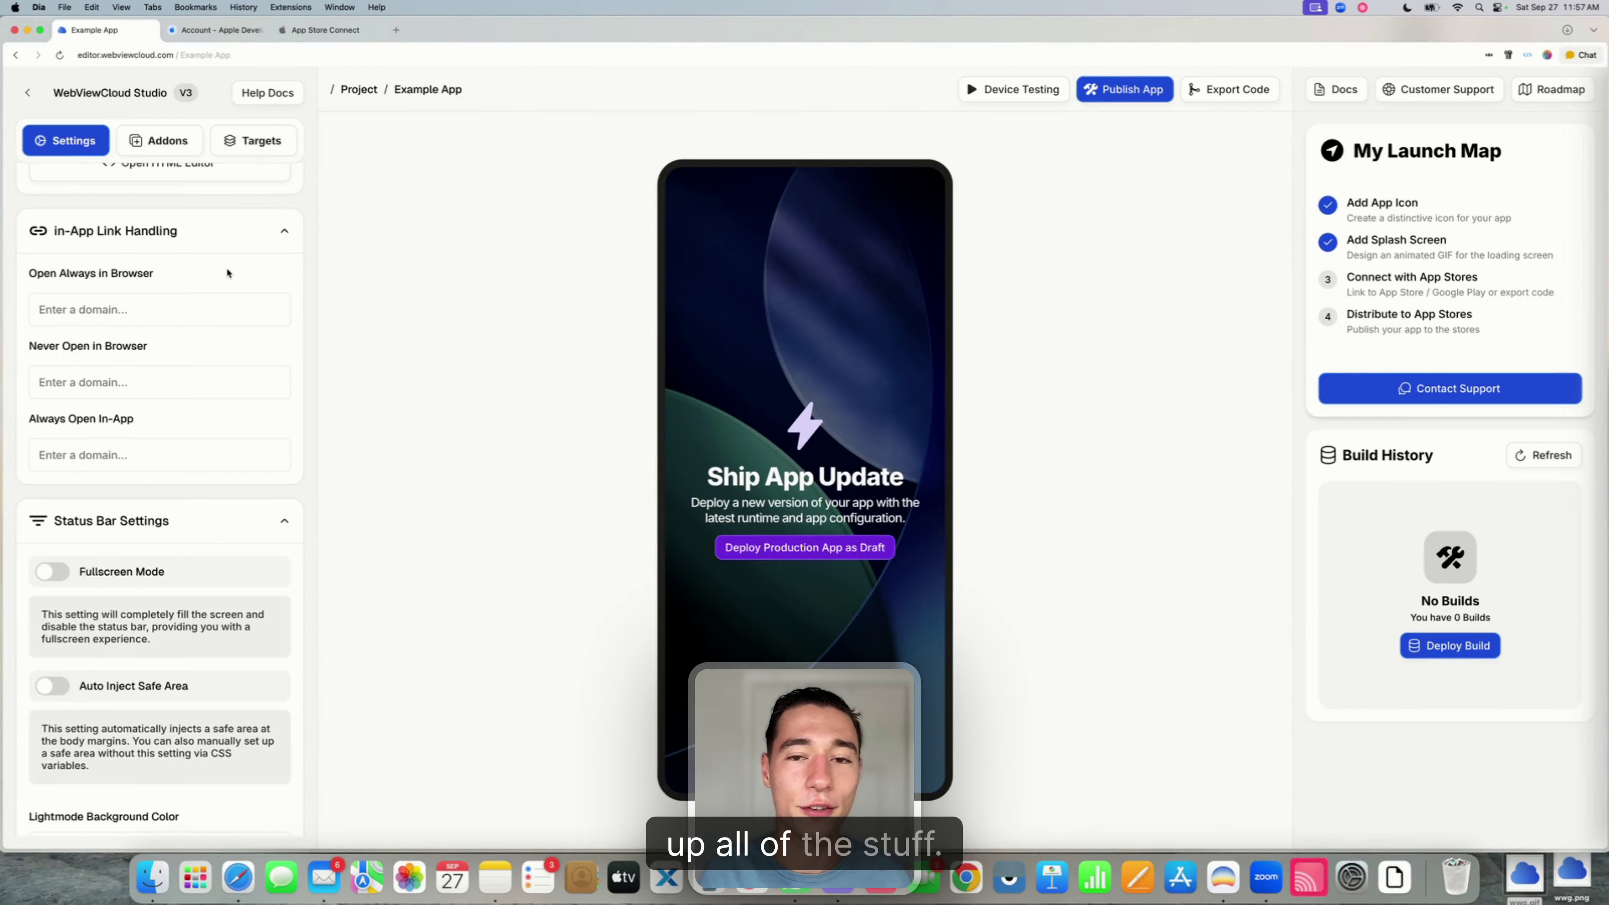
pyautogui.scroll(-3, 227, 266)
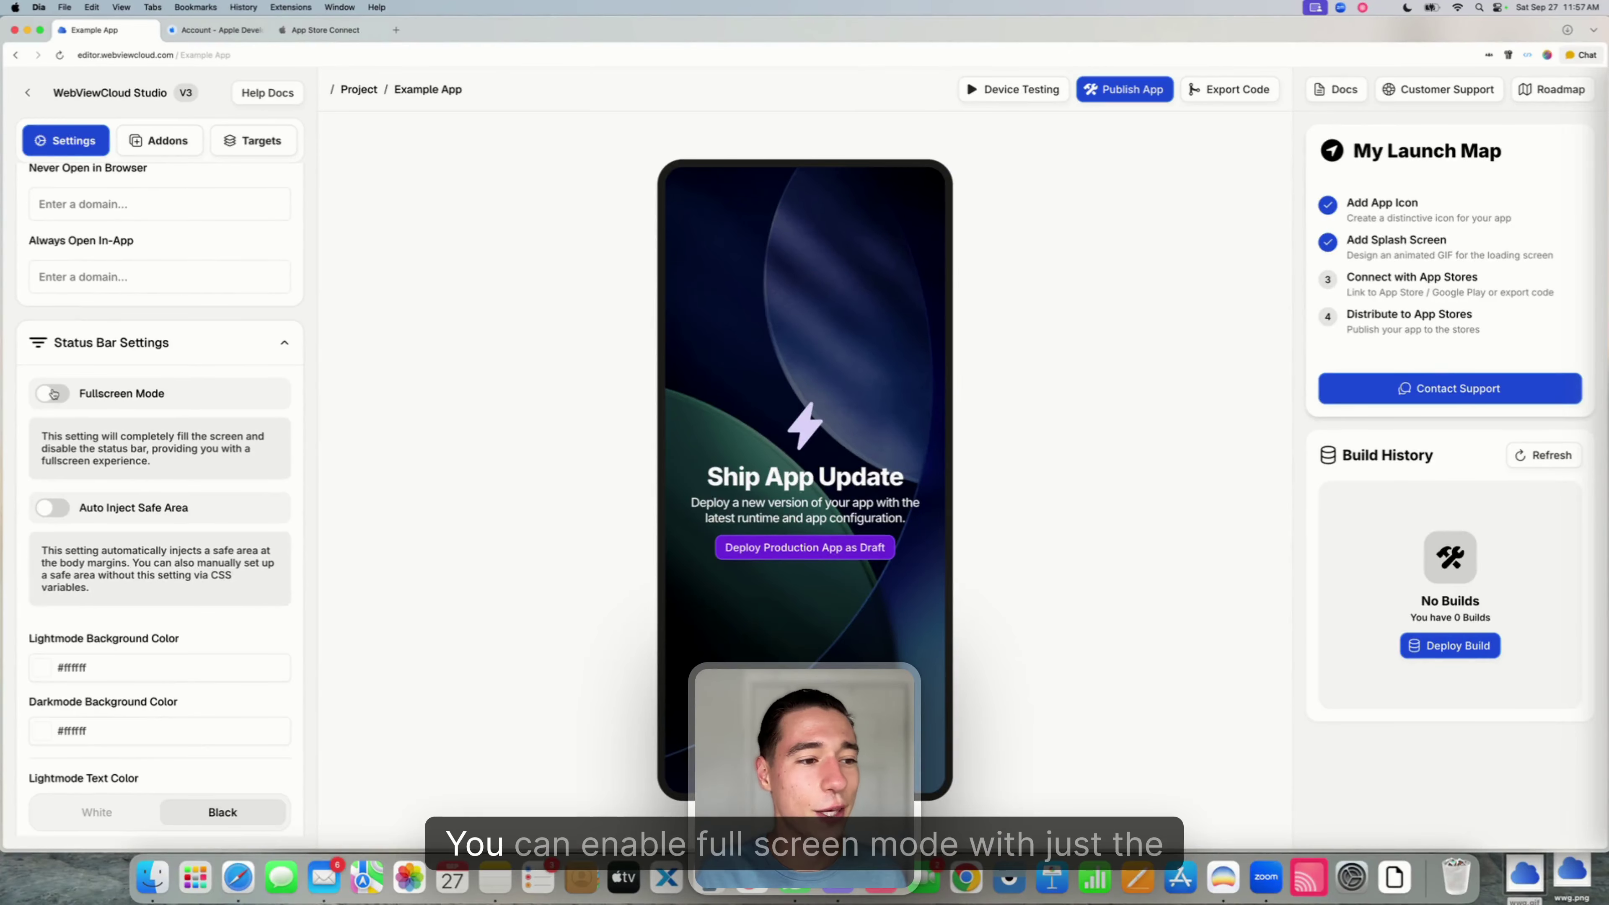
pyautogui.click(54, 393)
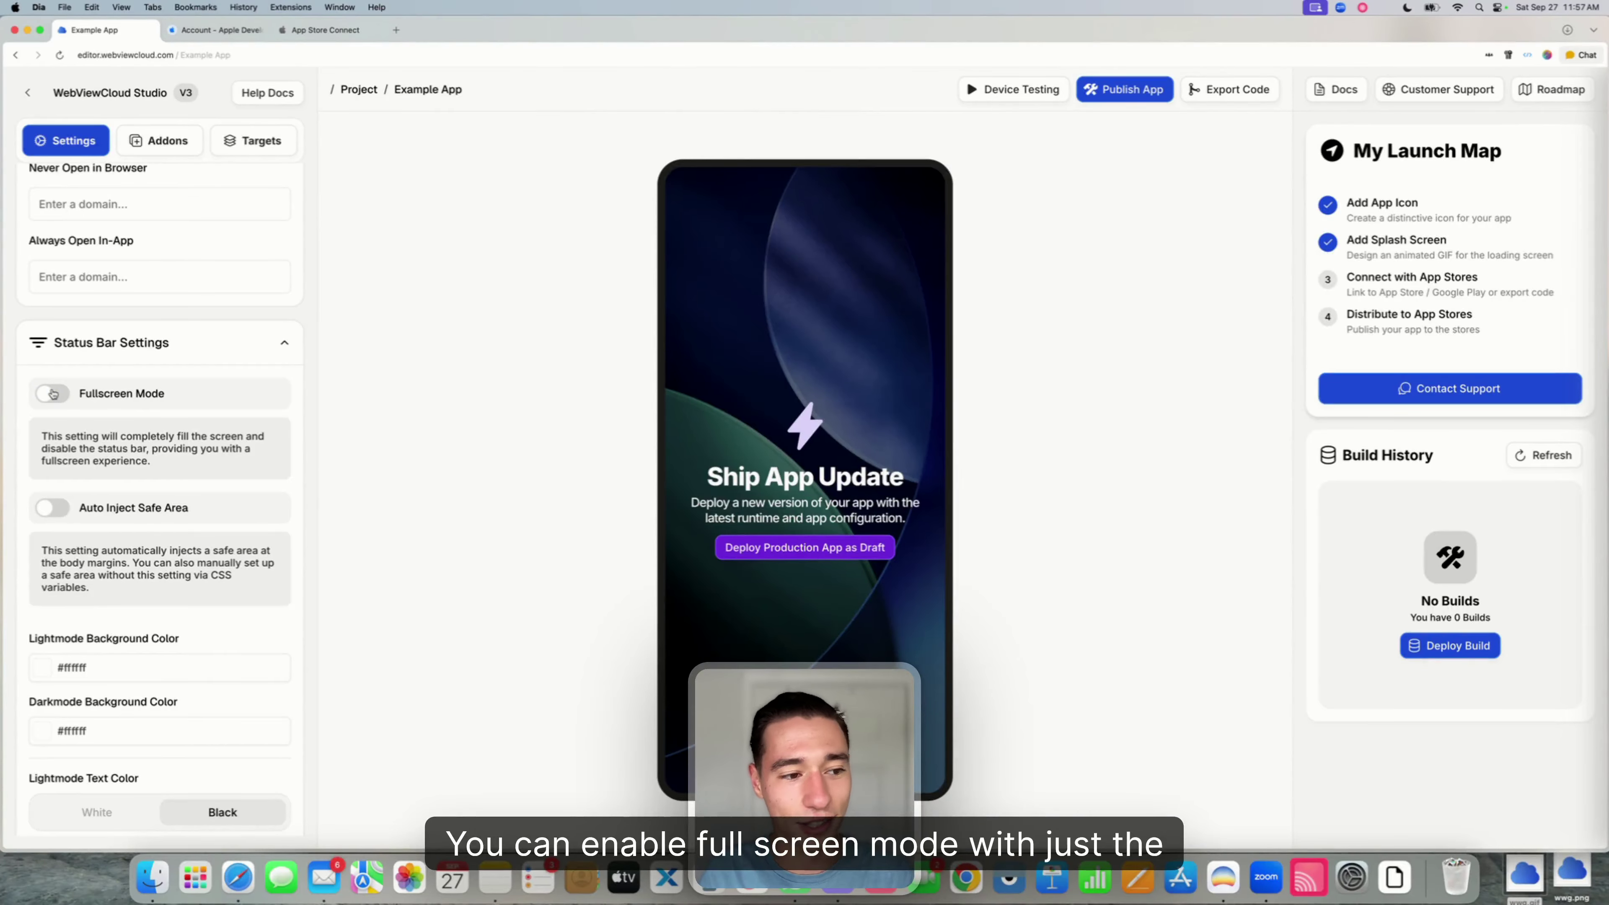
pyautogui.scroll(-7, 193, 375)
pyautogui.scroll(-10, 193, 375)
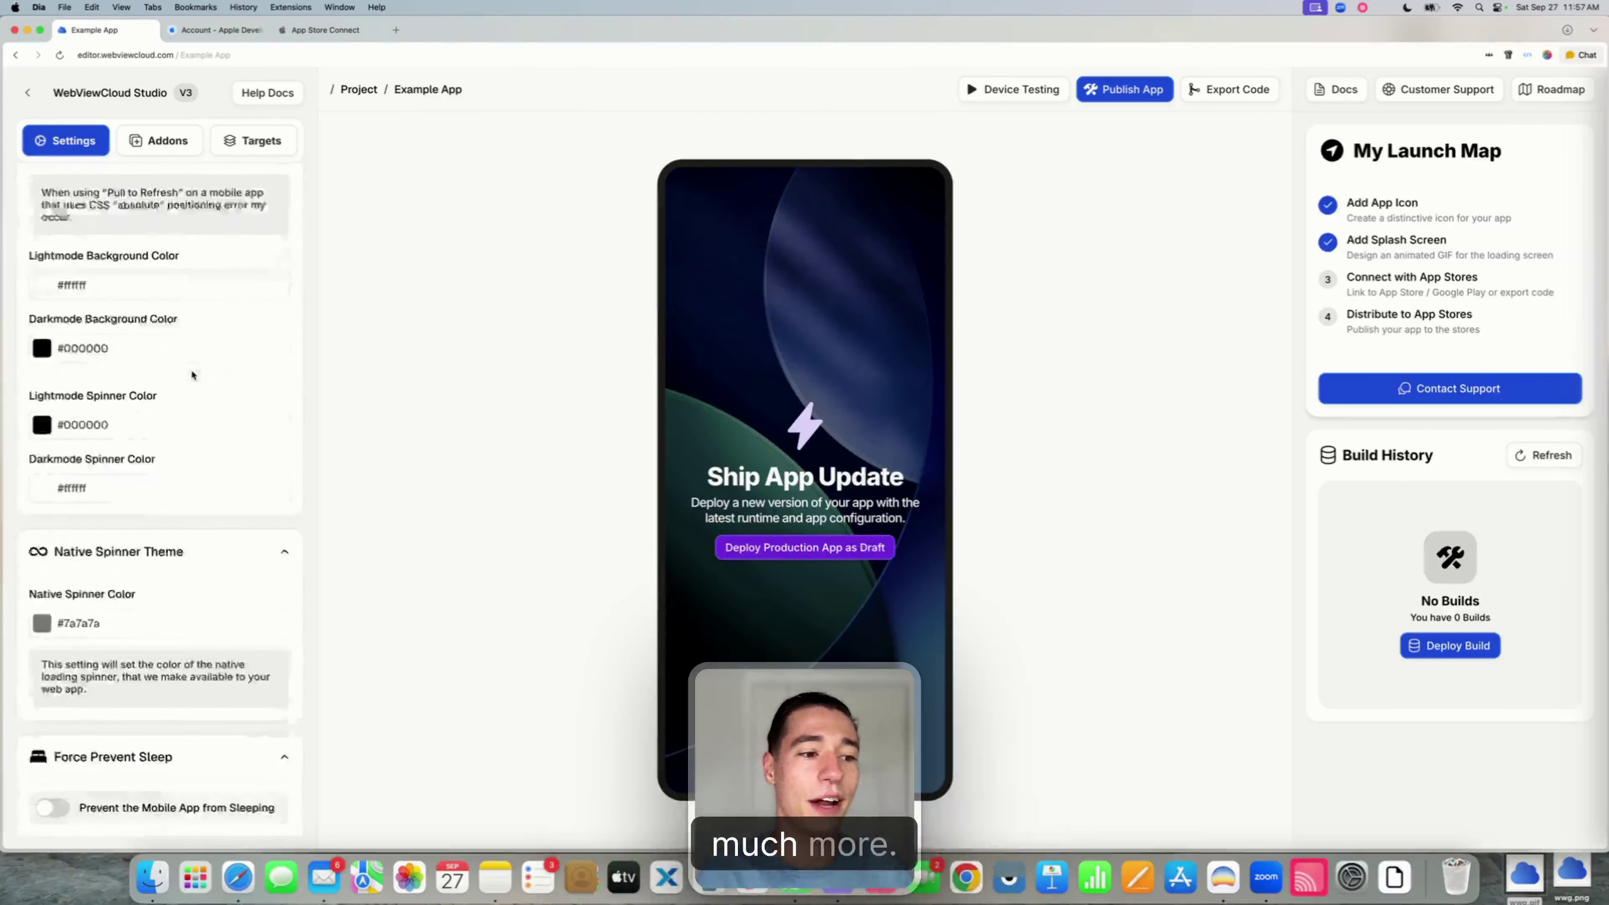
pyautogui.scroll(-10, 192, 368)
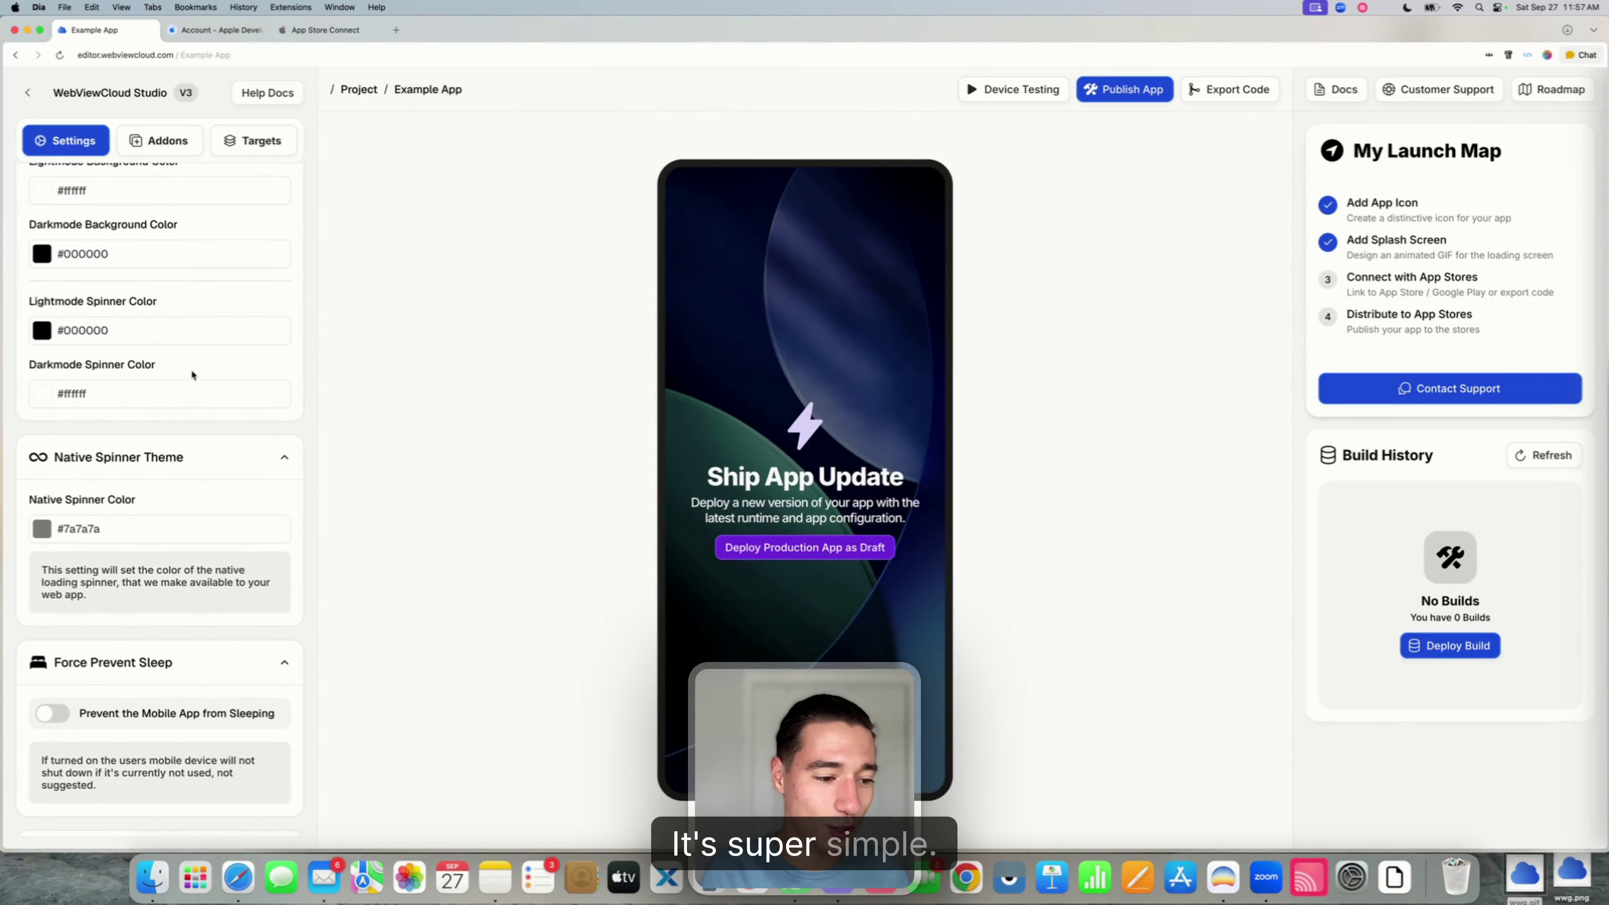
pyautogui.scroll(20, 193, 375)
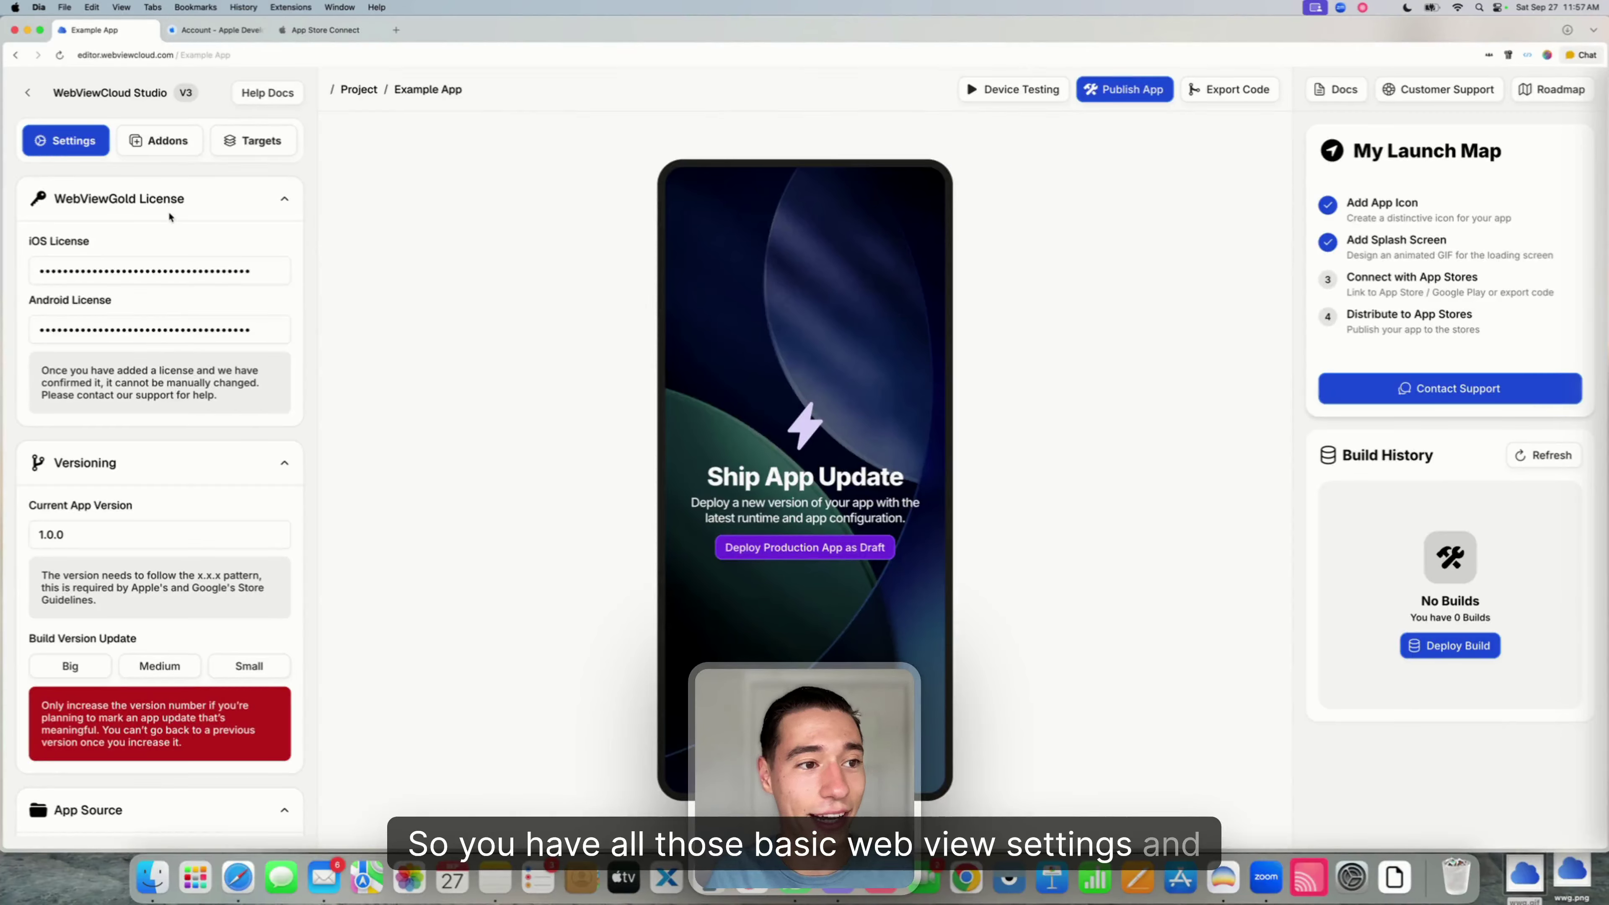
# - Try the biometric app lock and background location add-on toggles, leaving both off
pyautogui.click(159, 145)
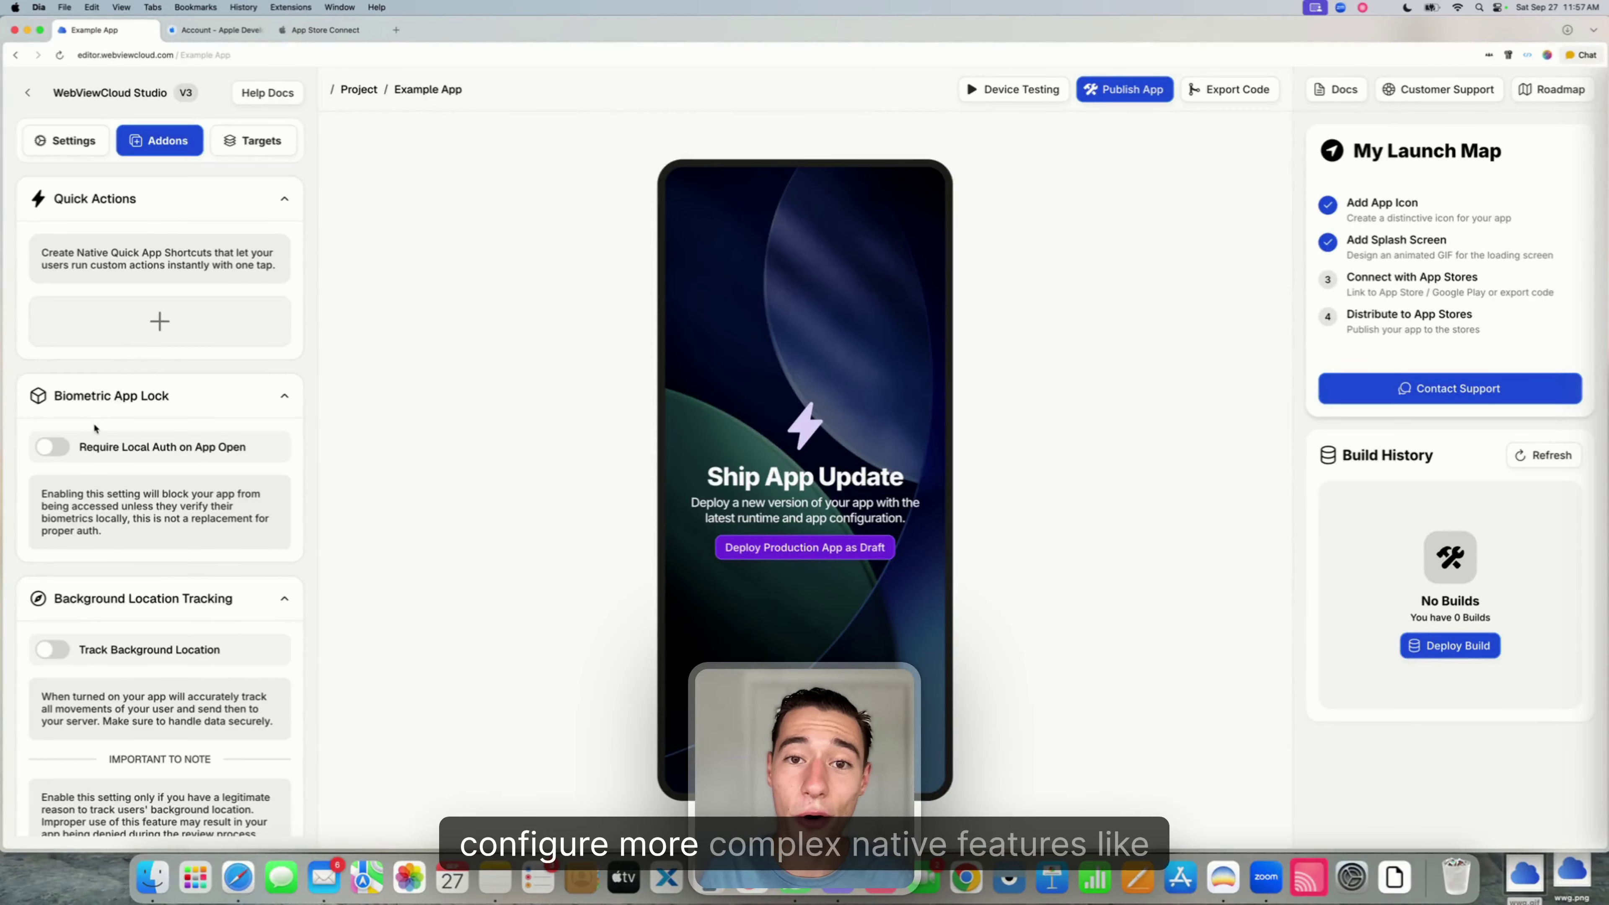
pyautogui.click(60, 447)
pyautogui.click(60, 447)
pyautogui.click(52, 649)
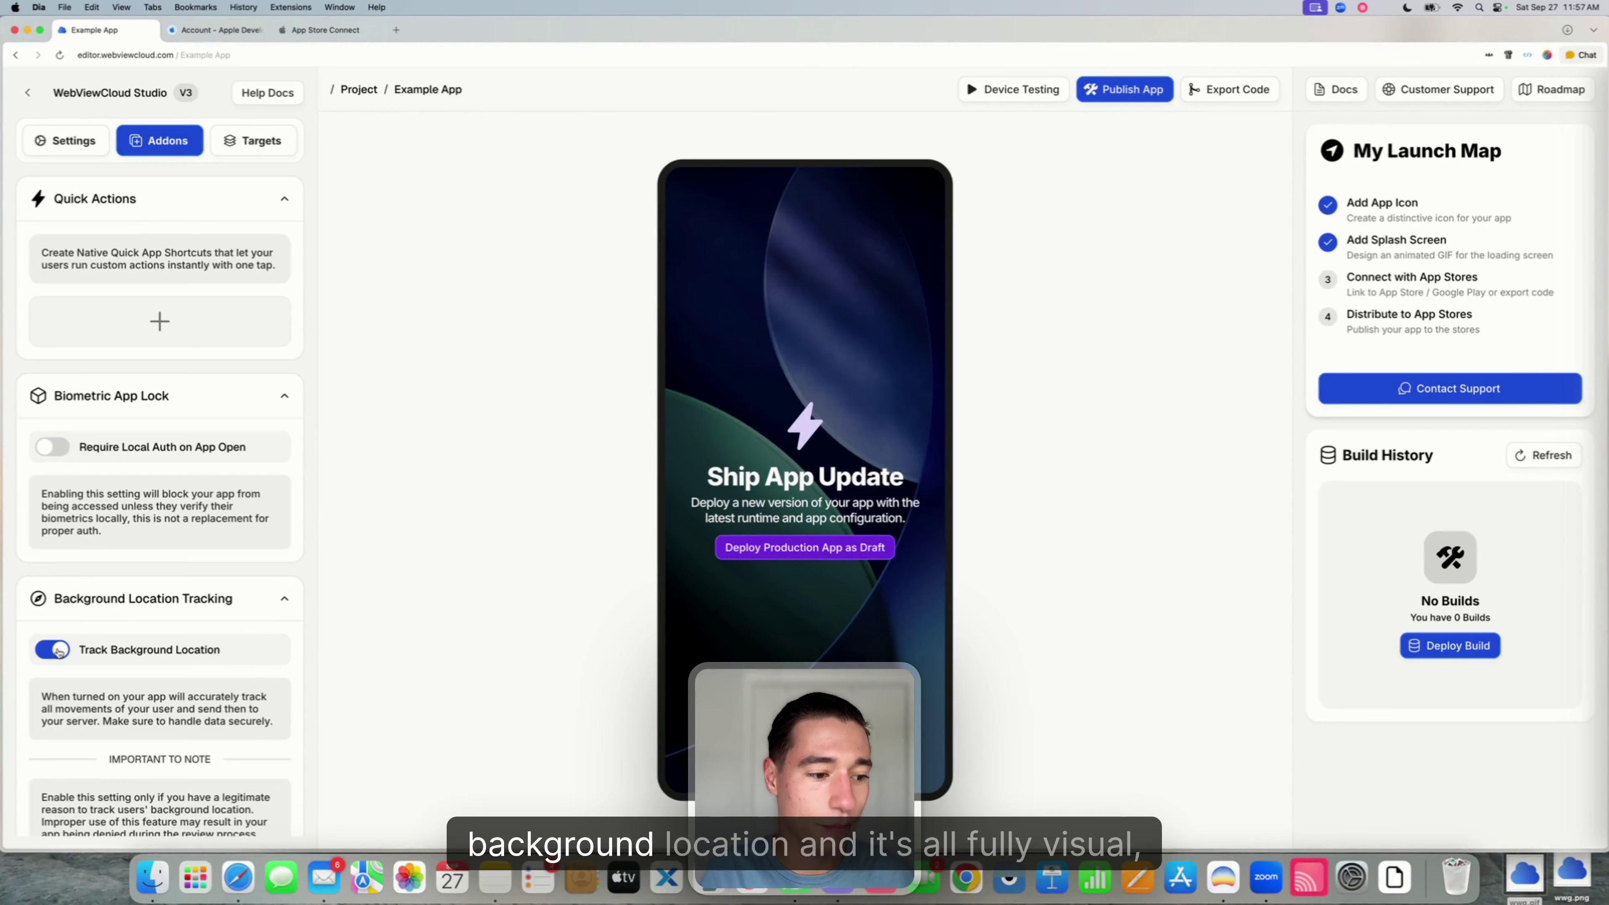
pyautogui.click(53, 649)
pyautogui.scroll(-10, 59, 653)
pyautogui.scroll(-5, 58, 652)
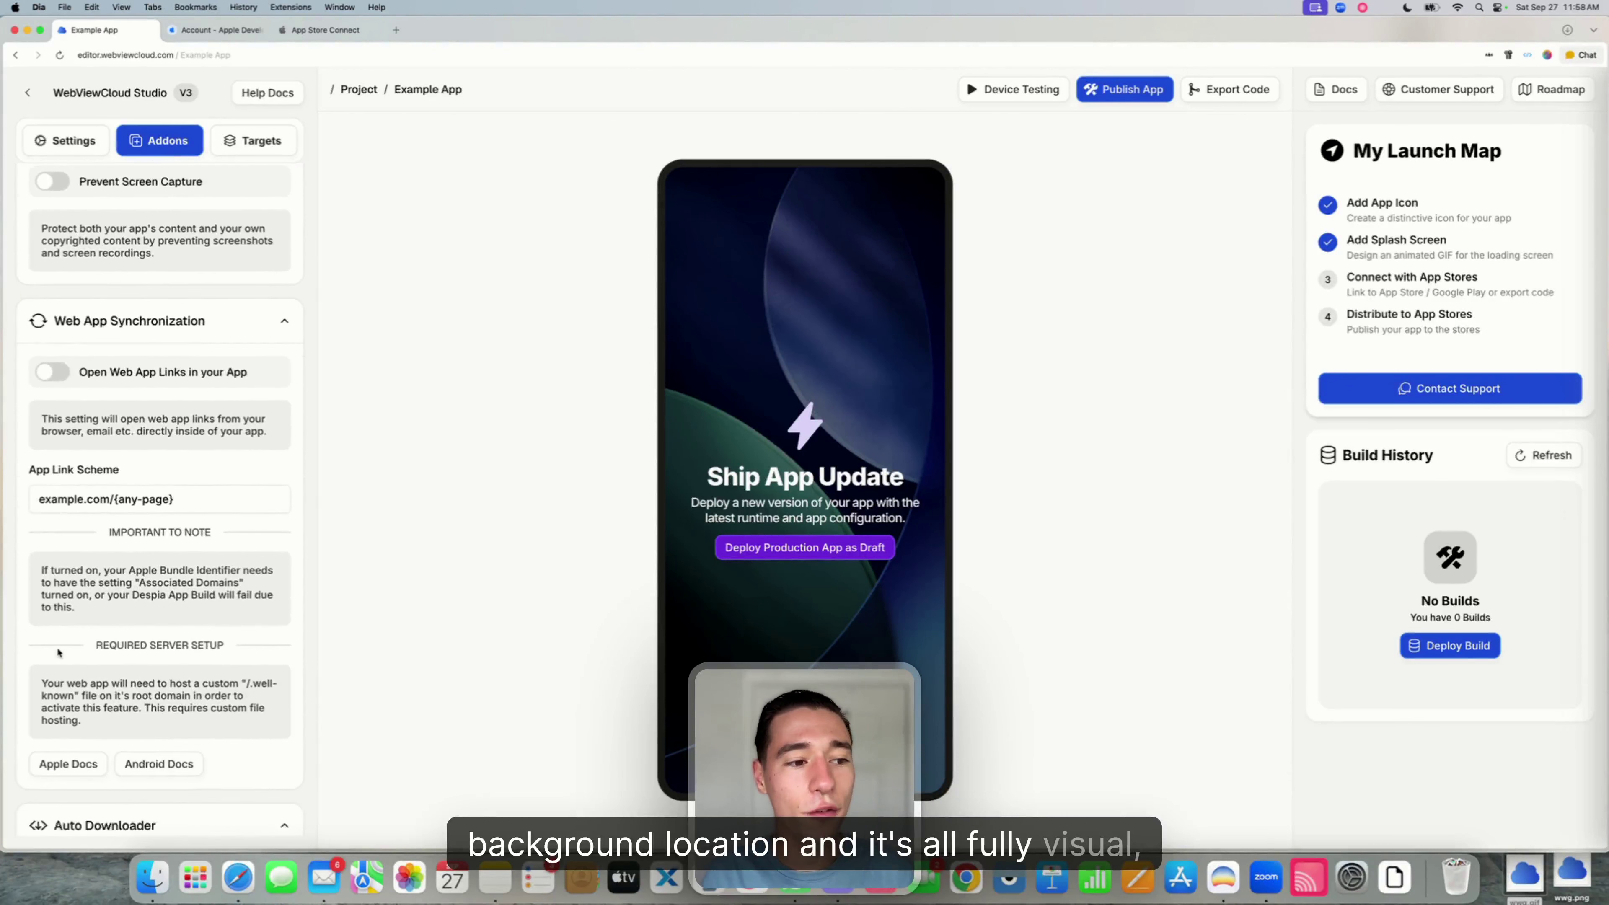
pyautogui.scroll(15, 77, 622)
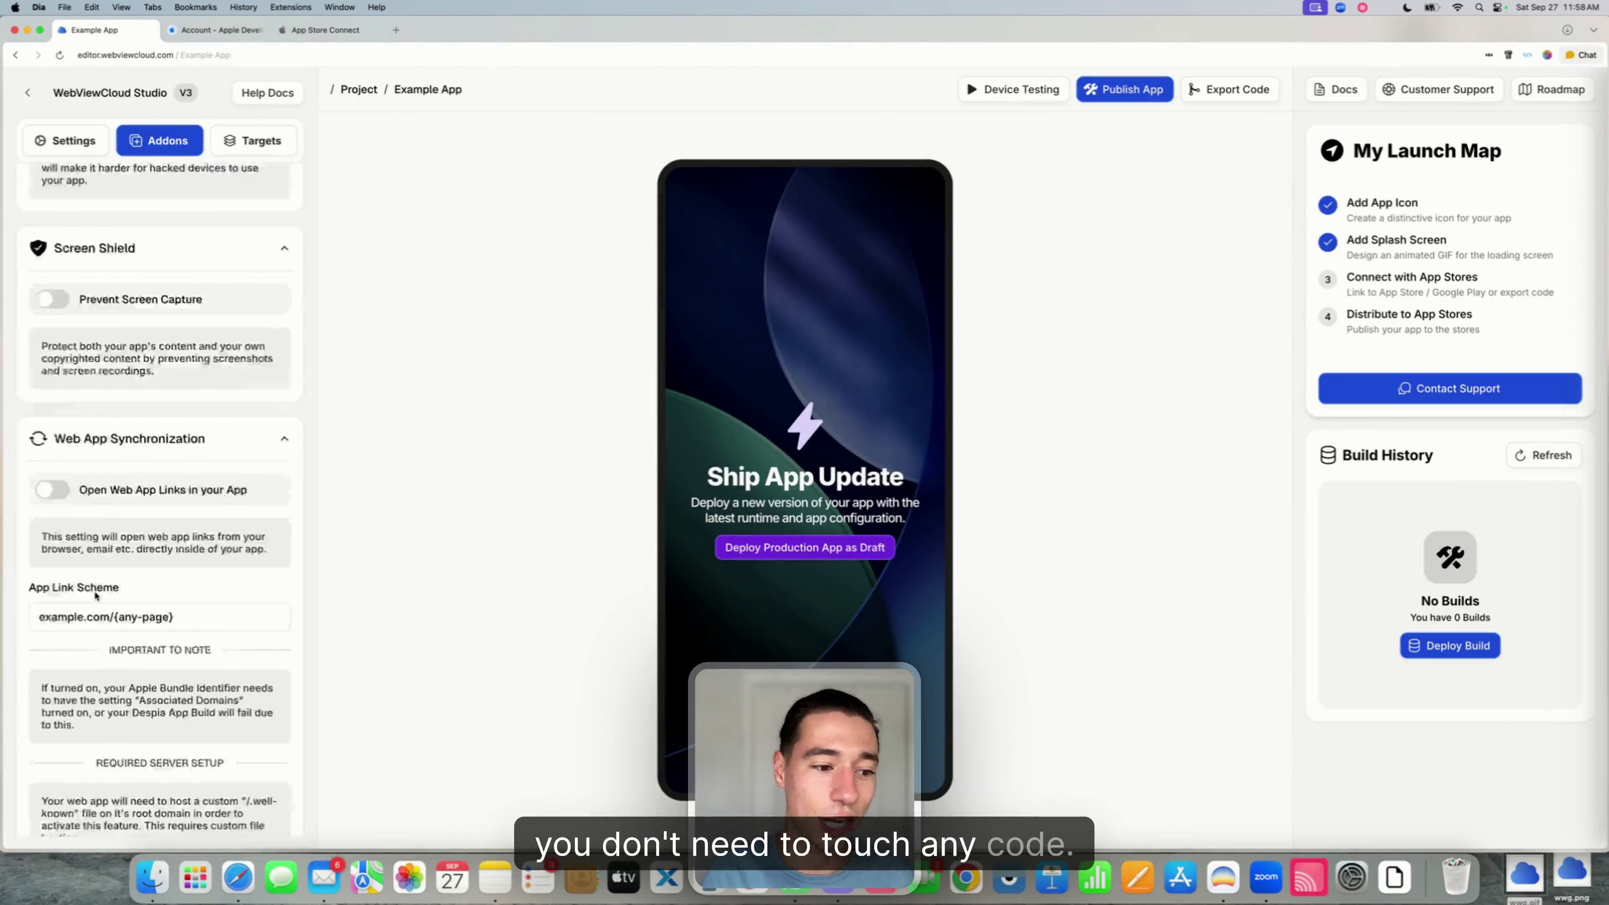
# - Include the Smart Widget dependency under Targets and open the Smart Widget editor
pyautogui.click(260, 138)
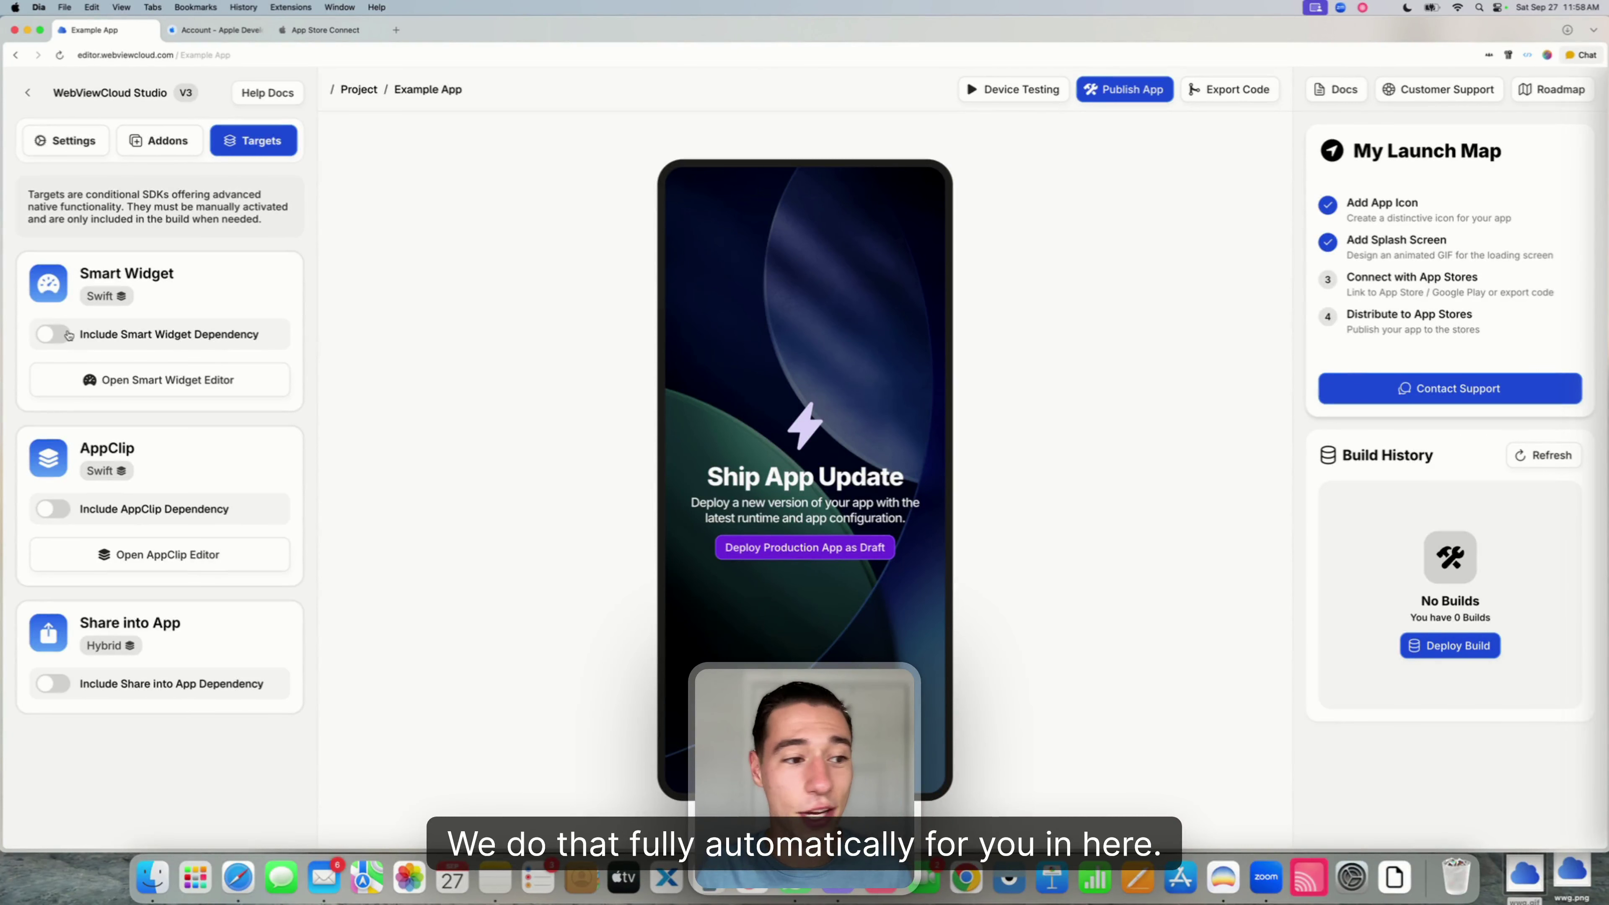
pyautogui.click(64, 334)
pyautogui.click(118, 388)
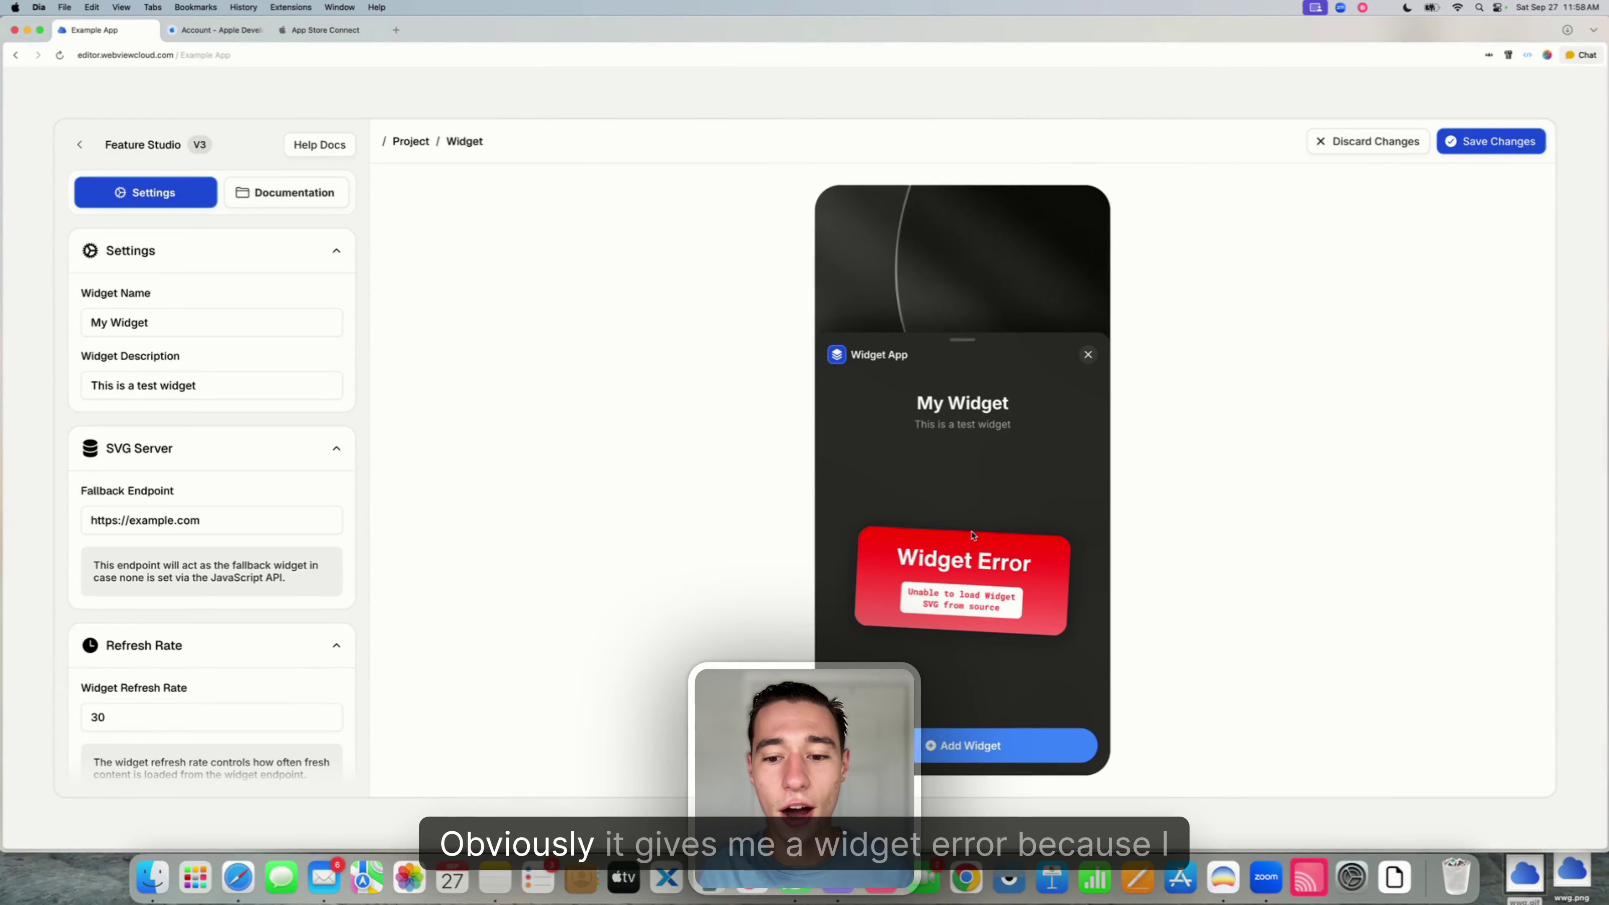
# - Return from the widget editor to Targets, disable Include Smart Widget Dependency, and go back to Settings
pyautogui.tripleClick(210, 524)
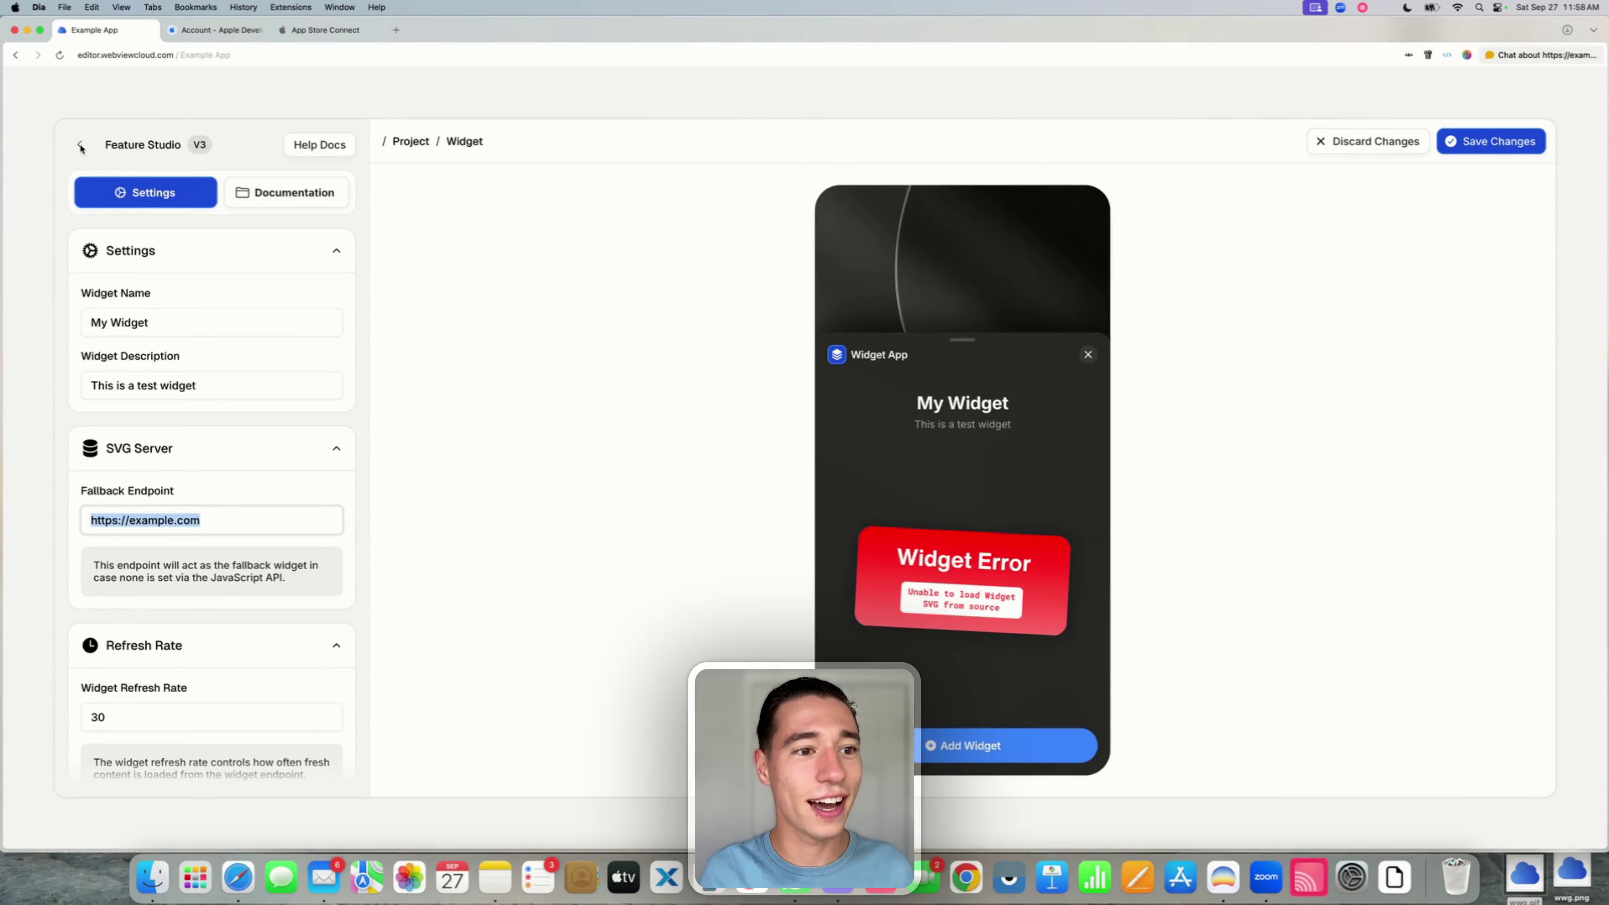
pyautogui.scroll(-1, 245, 435)
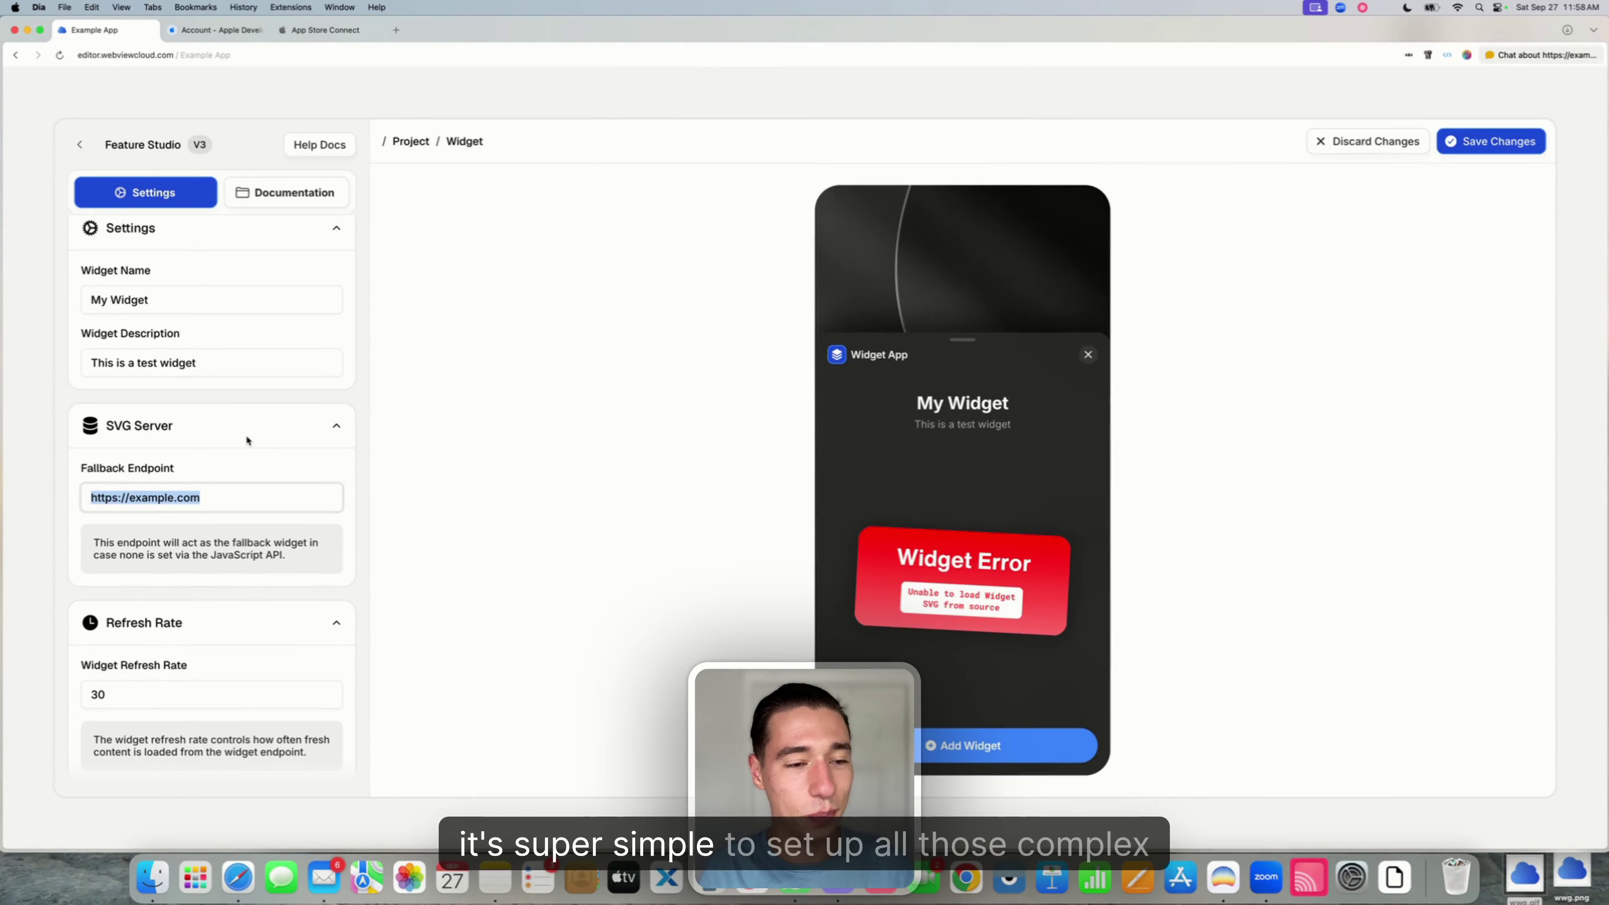
pyautogui.click(75, 146)
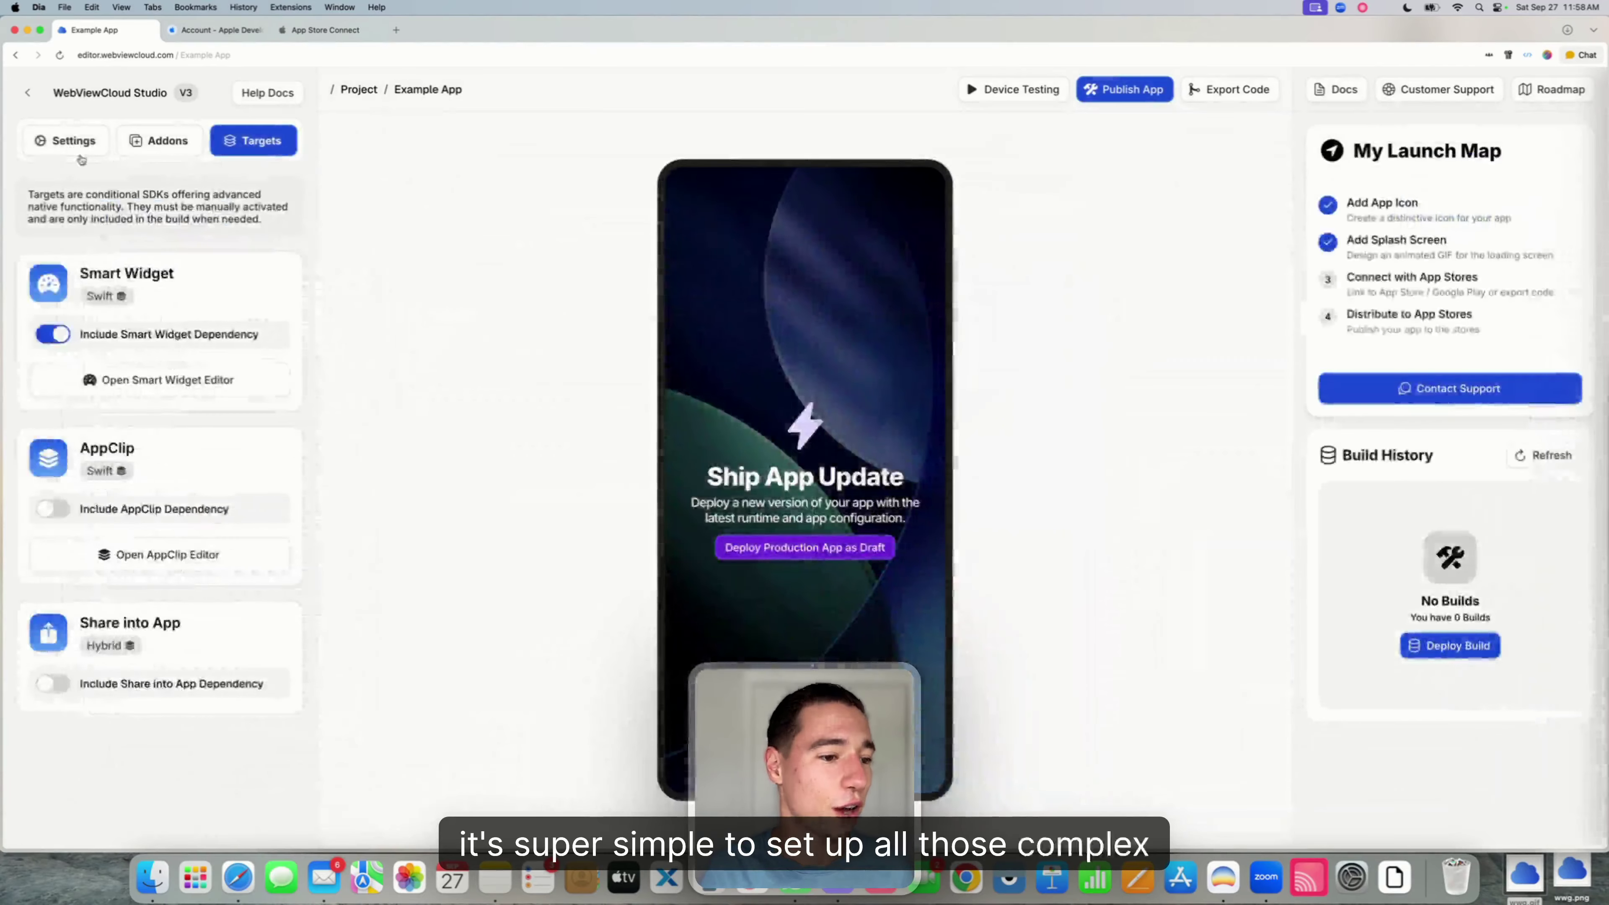
pyautogui.click(56, 334)
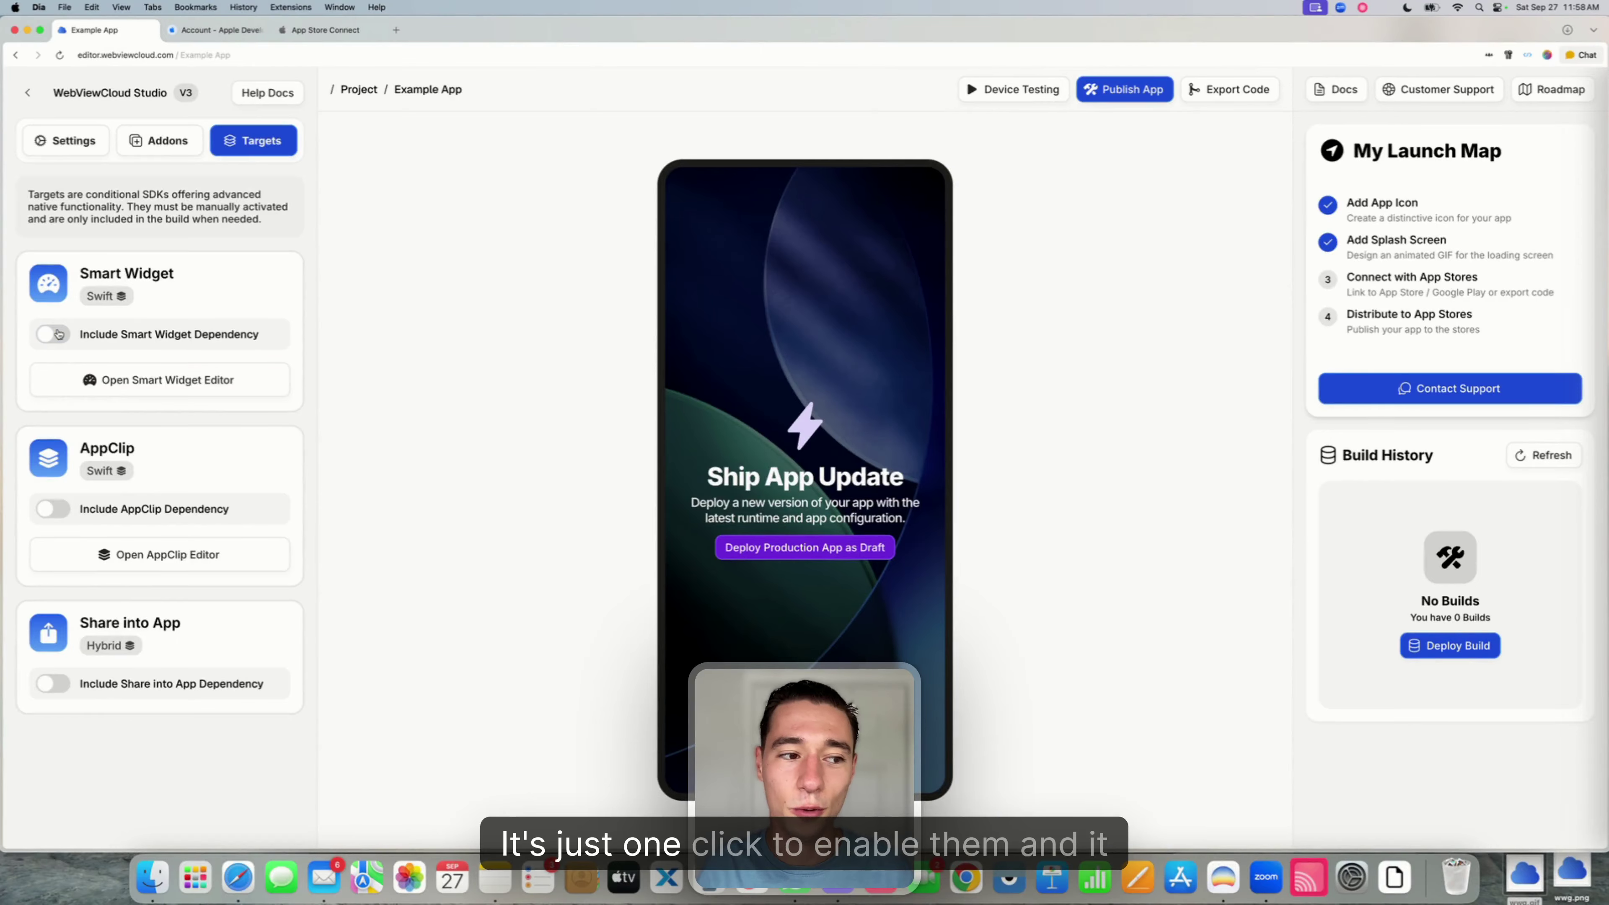
pyautogui.click(73, 147)
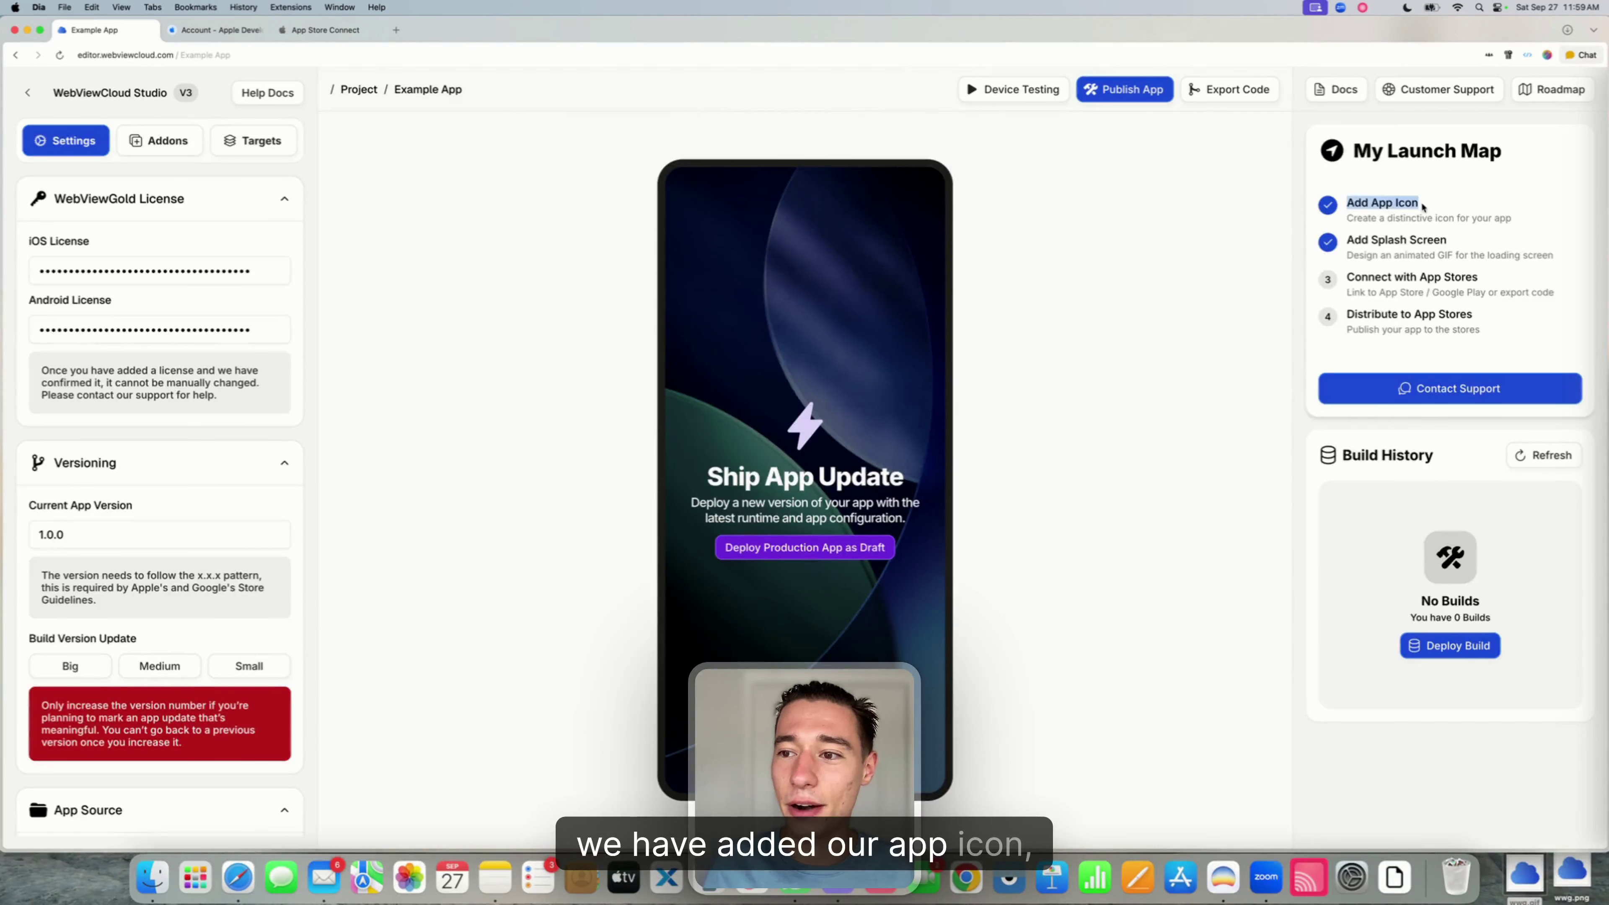
# - Highlight the Add Splash Screen and Connect with App Stores launch map steps, then scroll back up
pyautogui.moveTo(1350, 238); pyautogui.dragTo(1539, 253)
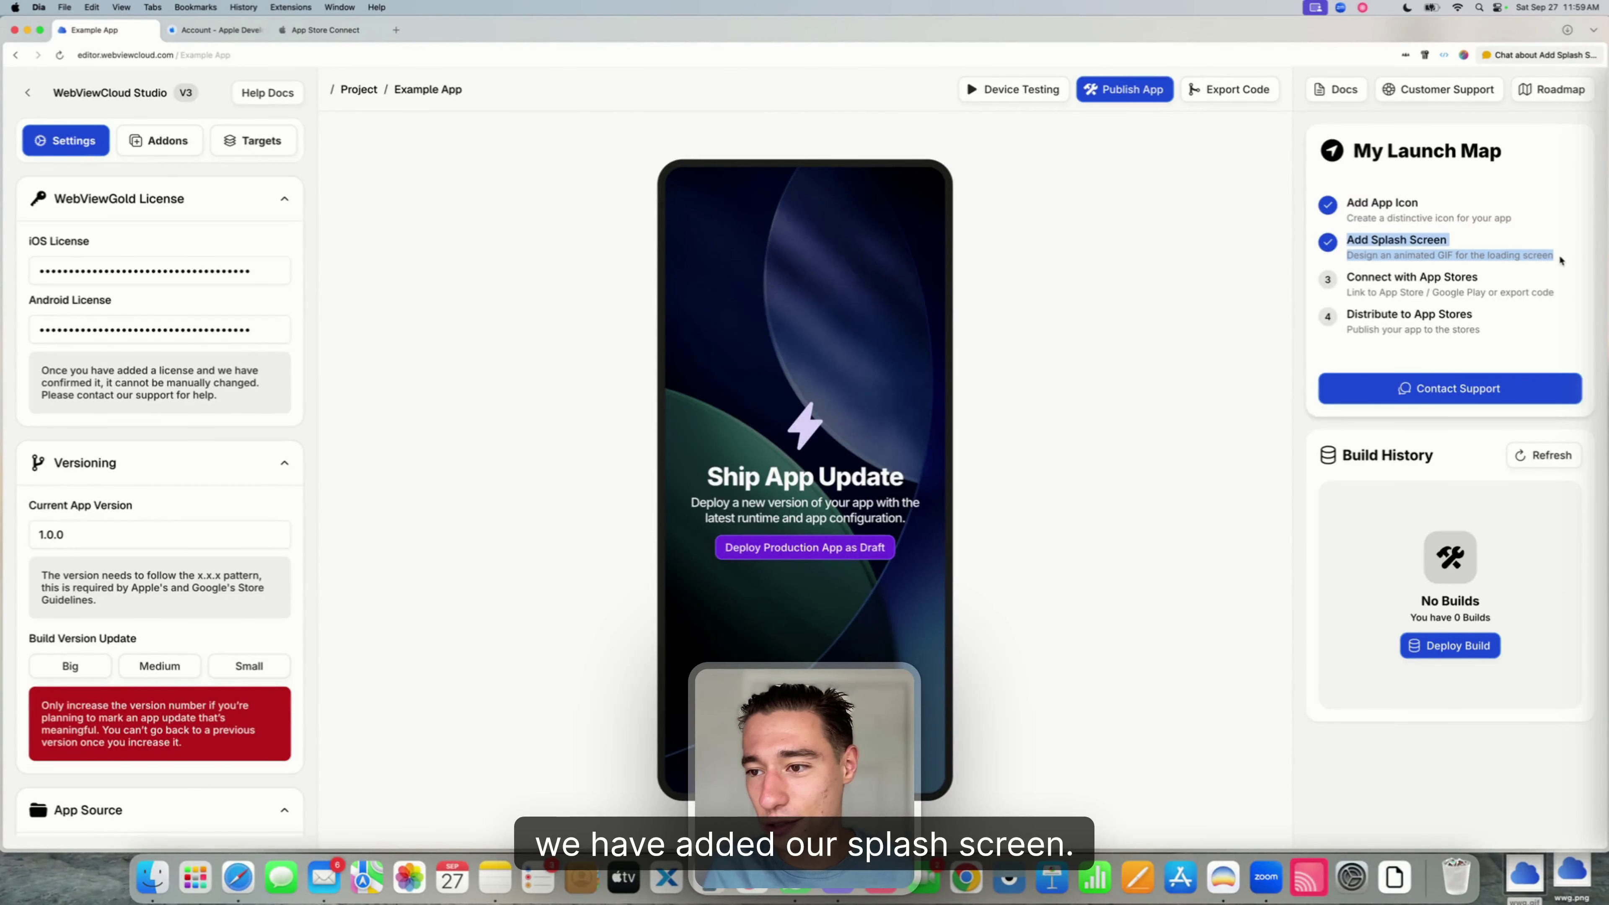
pyautogui.click(1401, 281)
pyautogui.moveTo(1348, 276); pyautogui.dragTo(1542, 294)
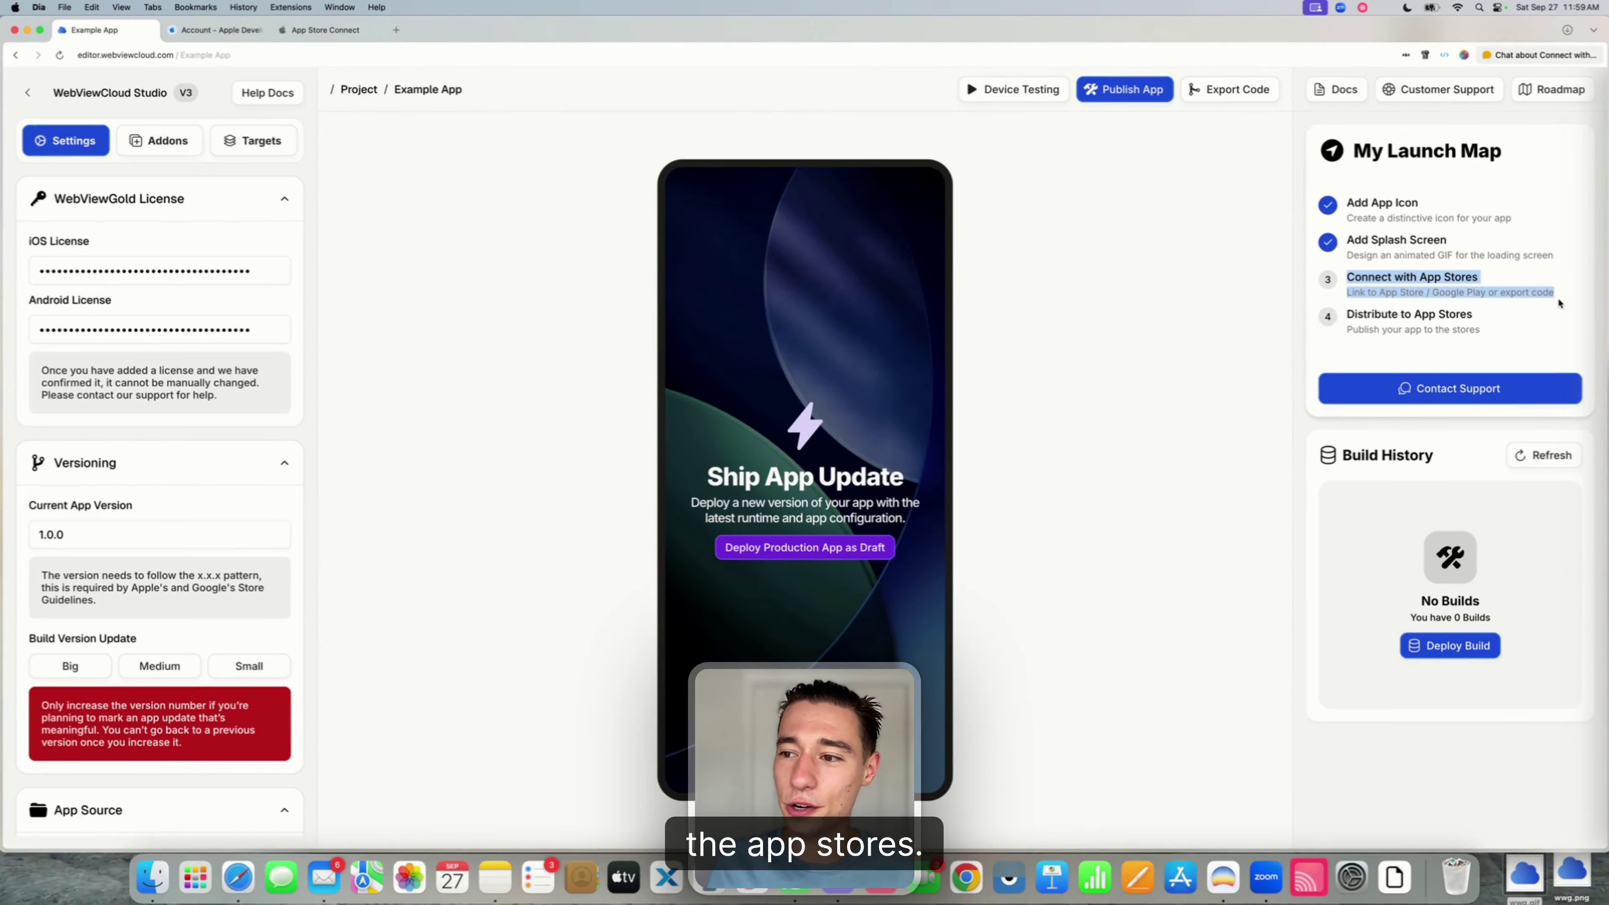
pyautogui.click(1493, 293)
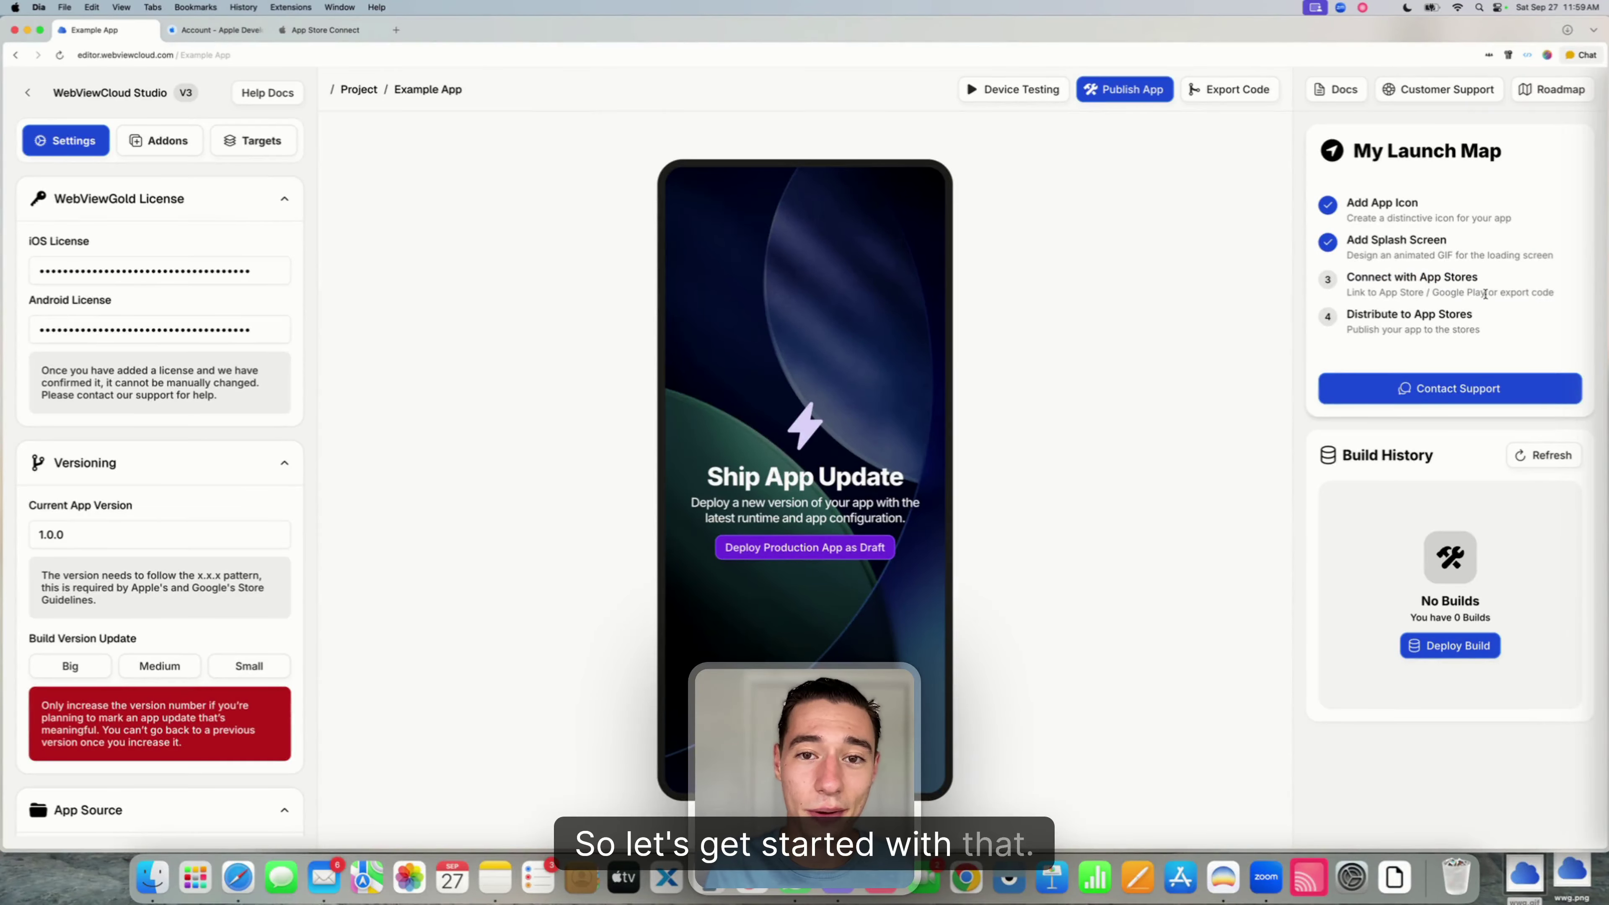
pyautogui.scroll(-2, 249, 333)
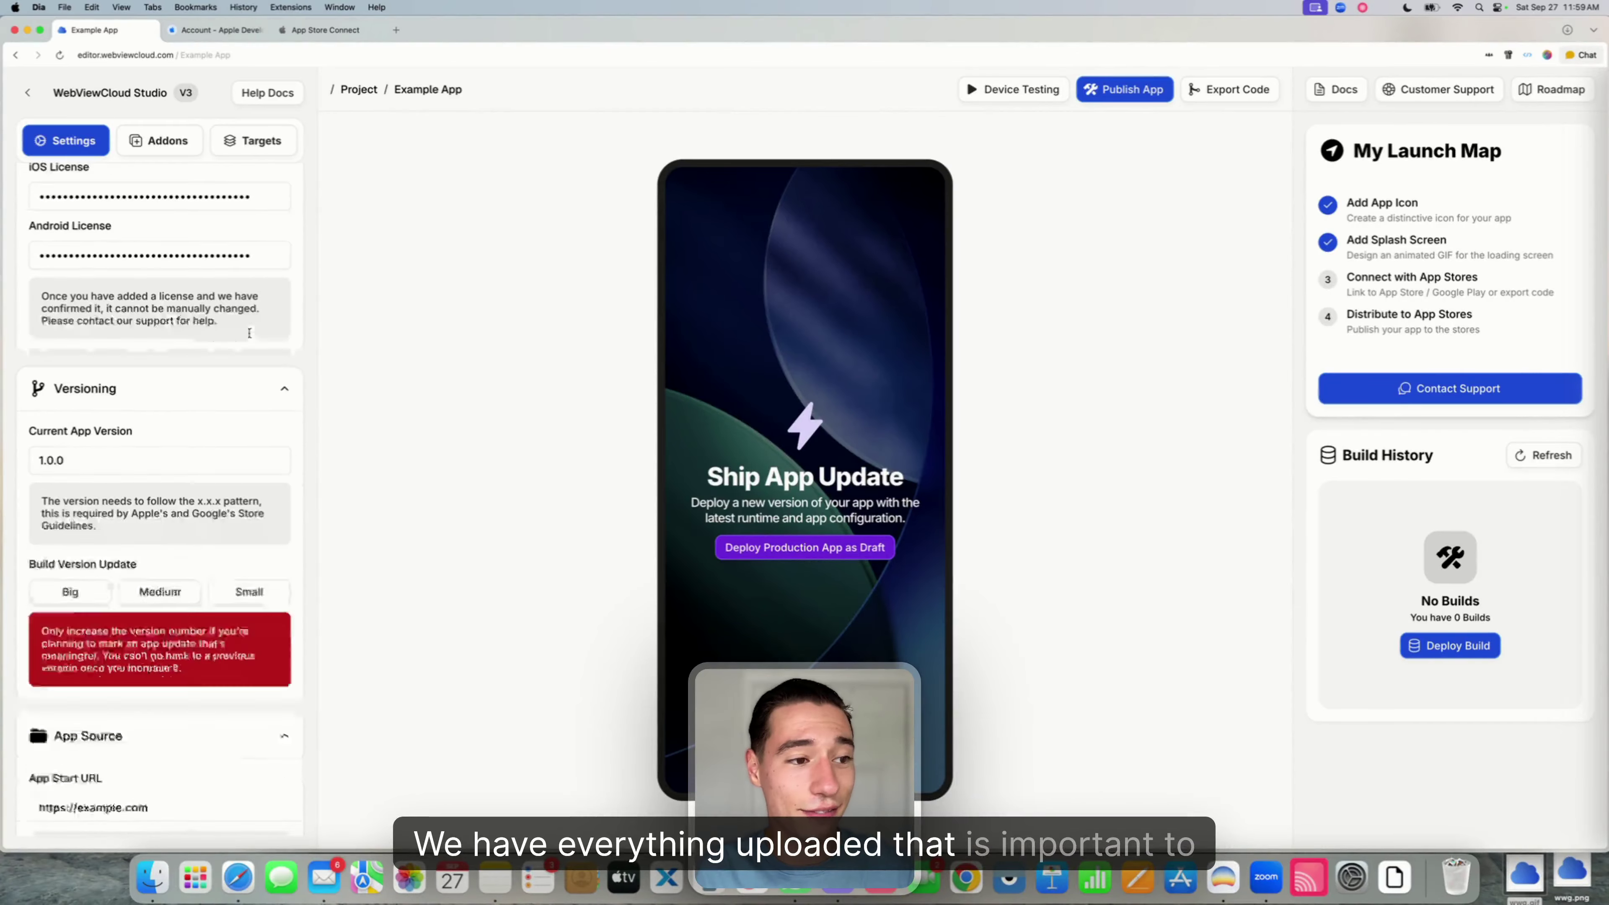
pyautogui.scroll(-10, 250, 332)
pyautogui.scroll(10, 250, 336)
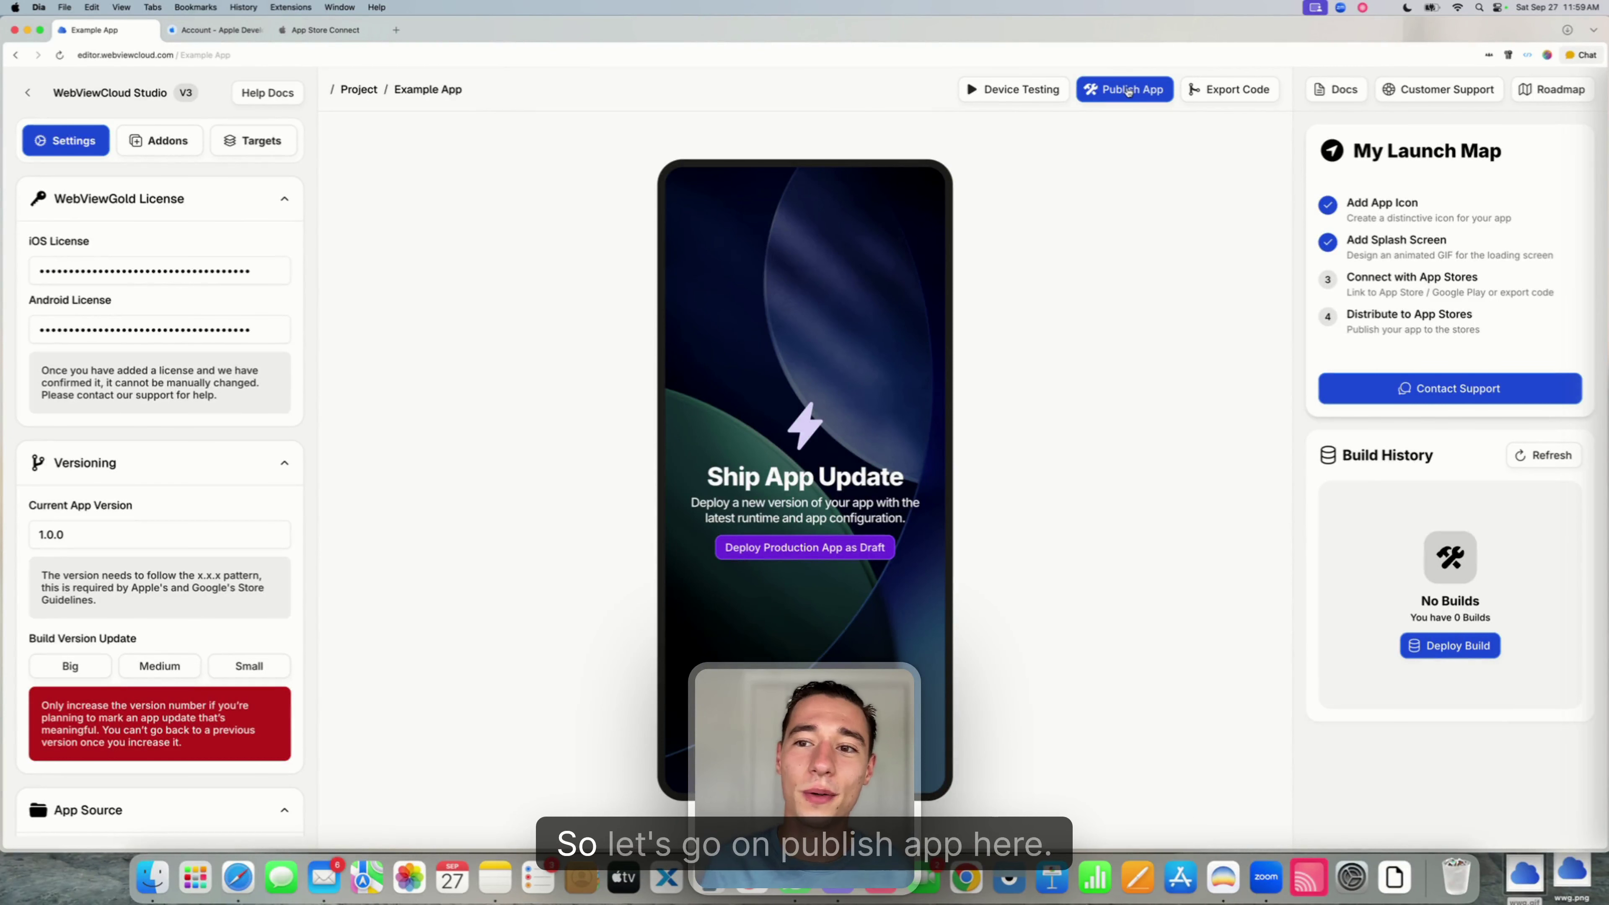
# - Open One-Click Deployment and check the Development Team list without choosing a team
pyautogui.click(1128, 93)
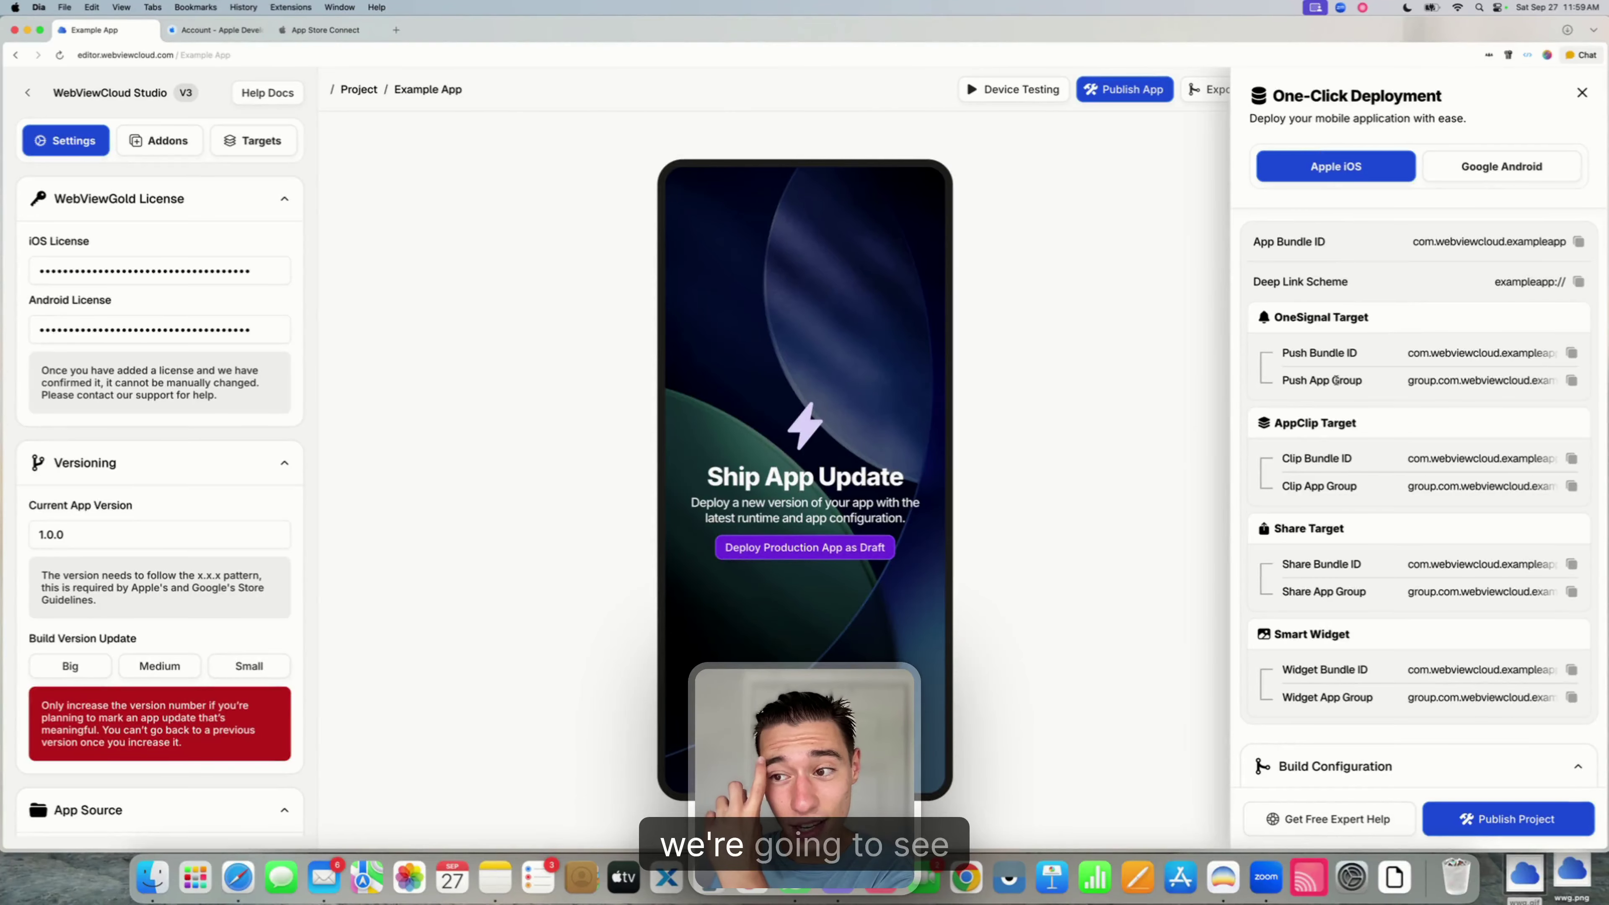
pyautogui.scroll(-5, 1335, 381)
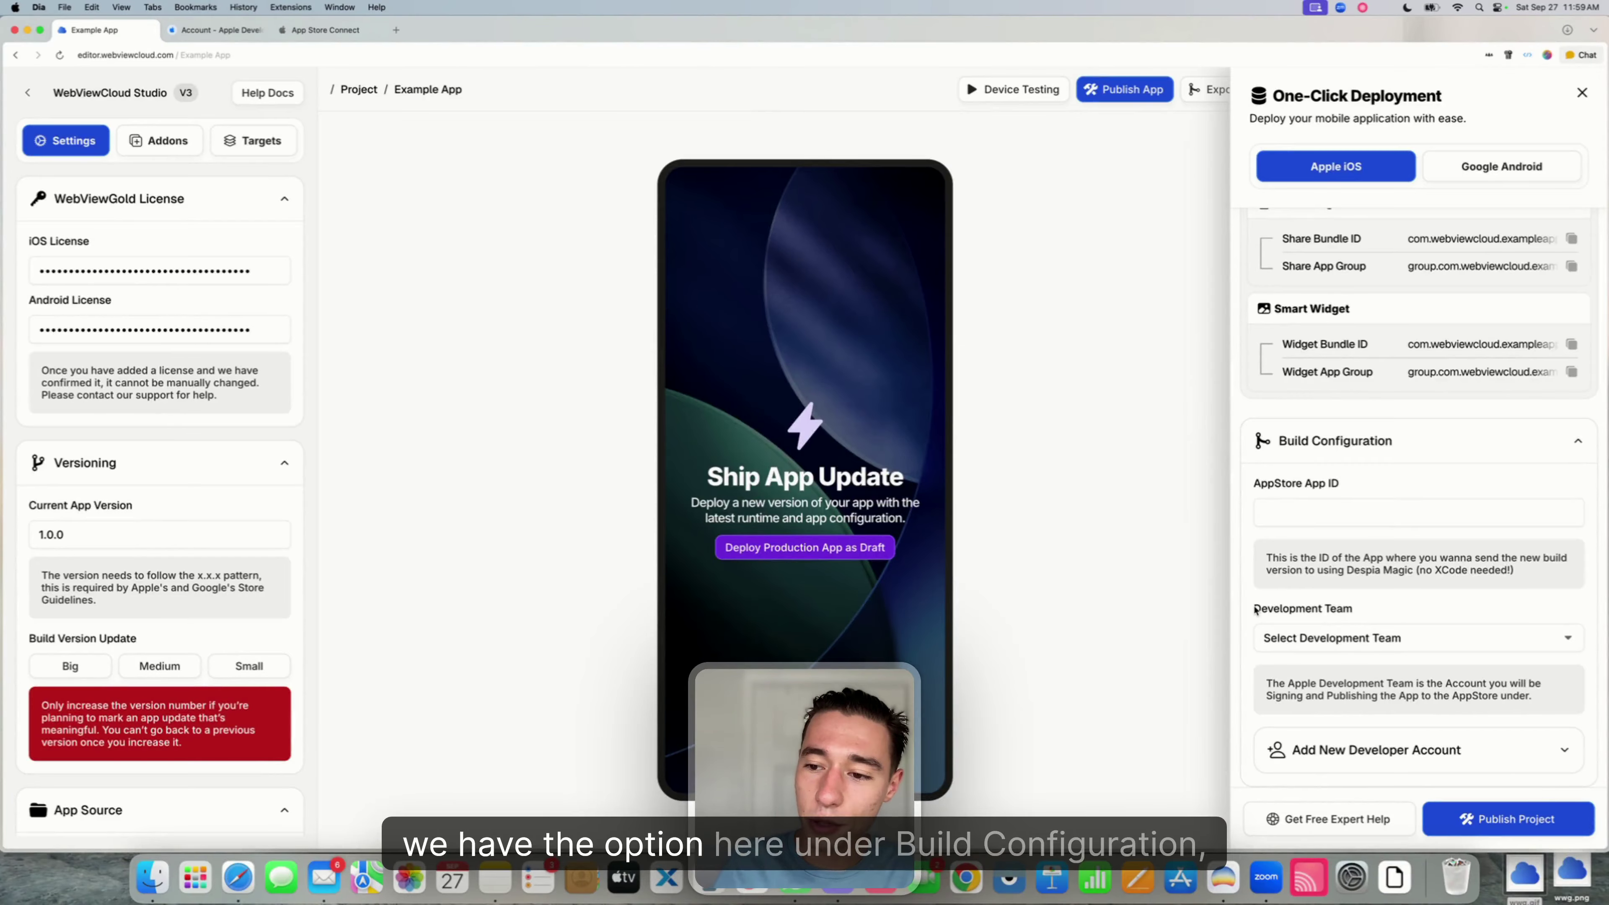
pyautogui.moveTo(1255, 609); pyautogui.dragTo(1353, 610)
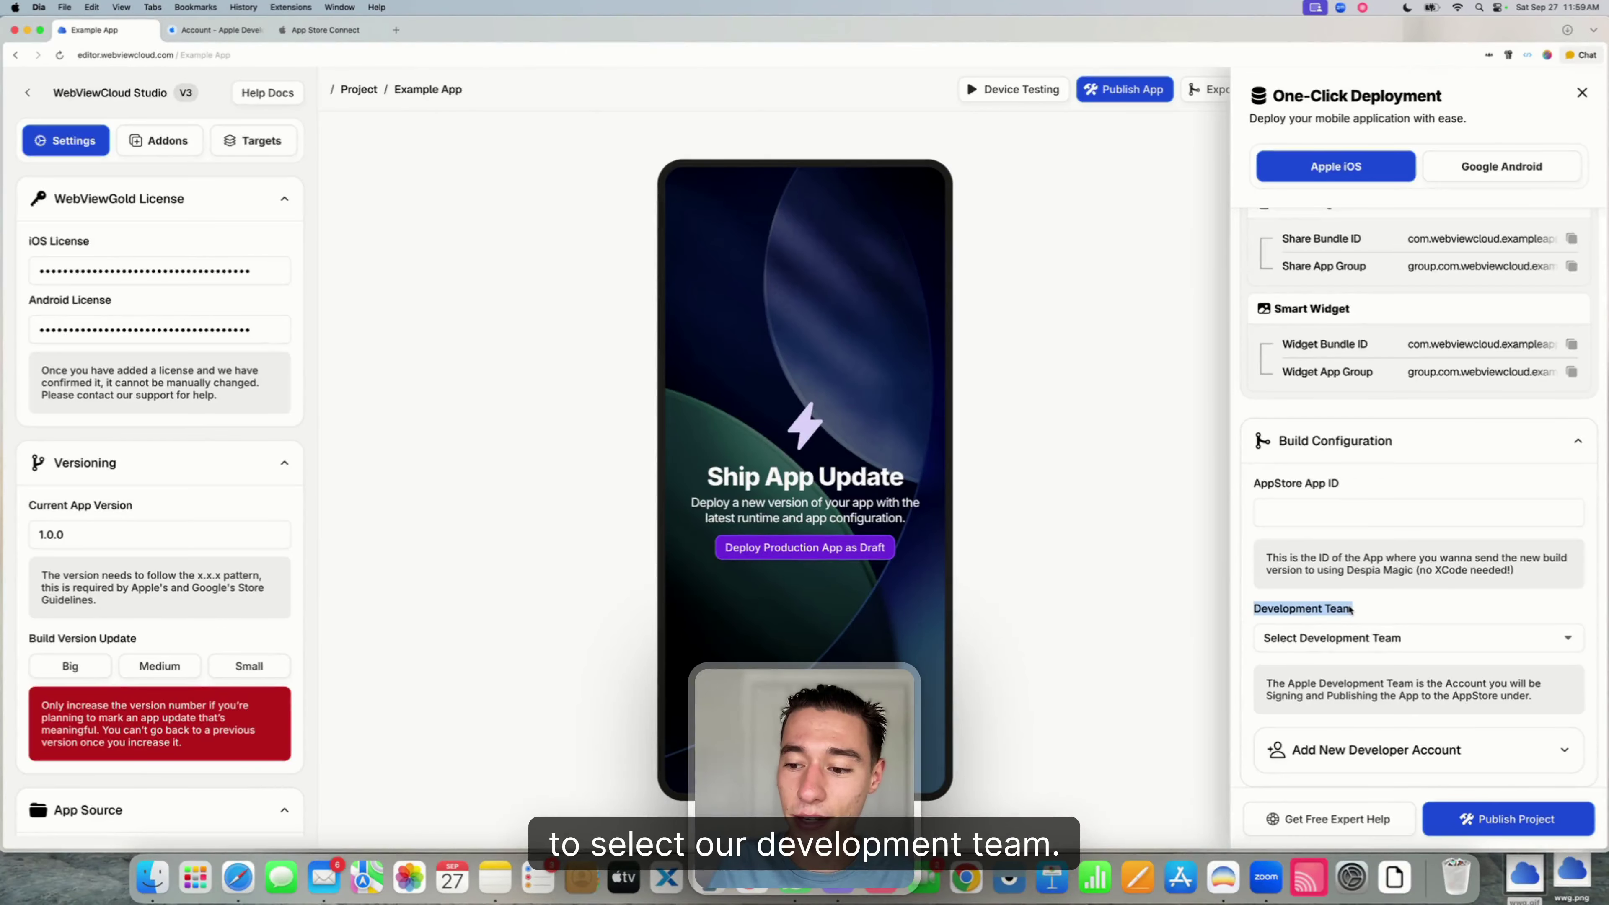
pyautogui.click(1329, 639)
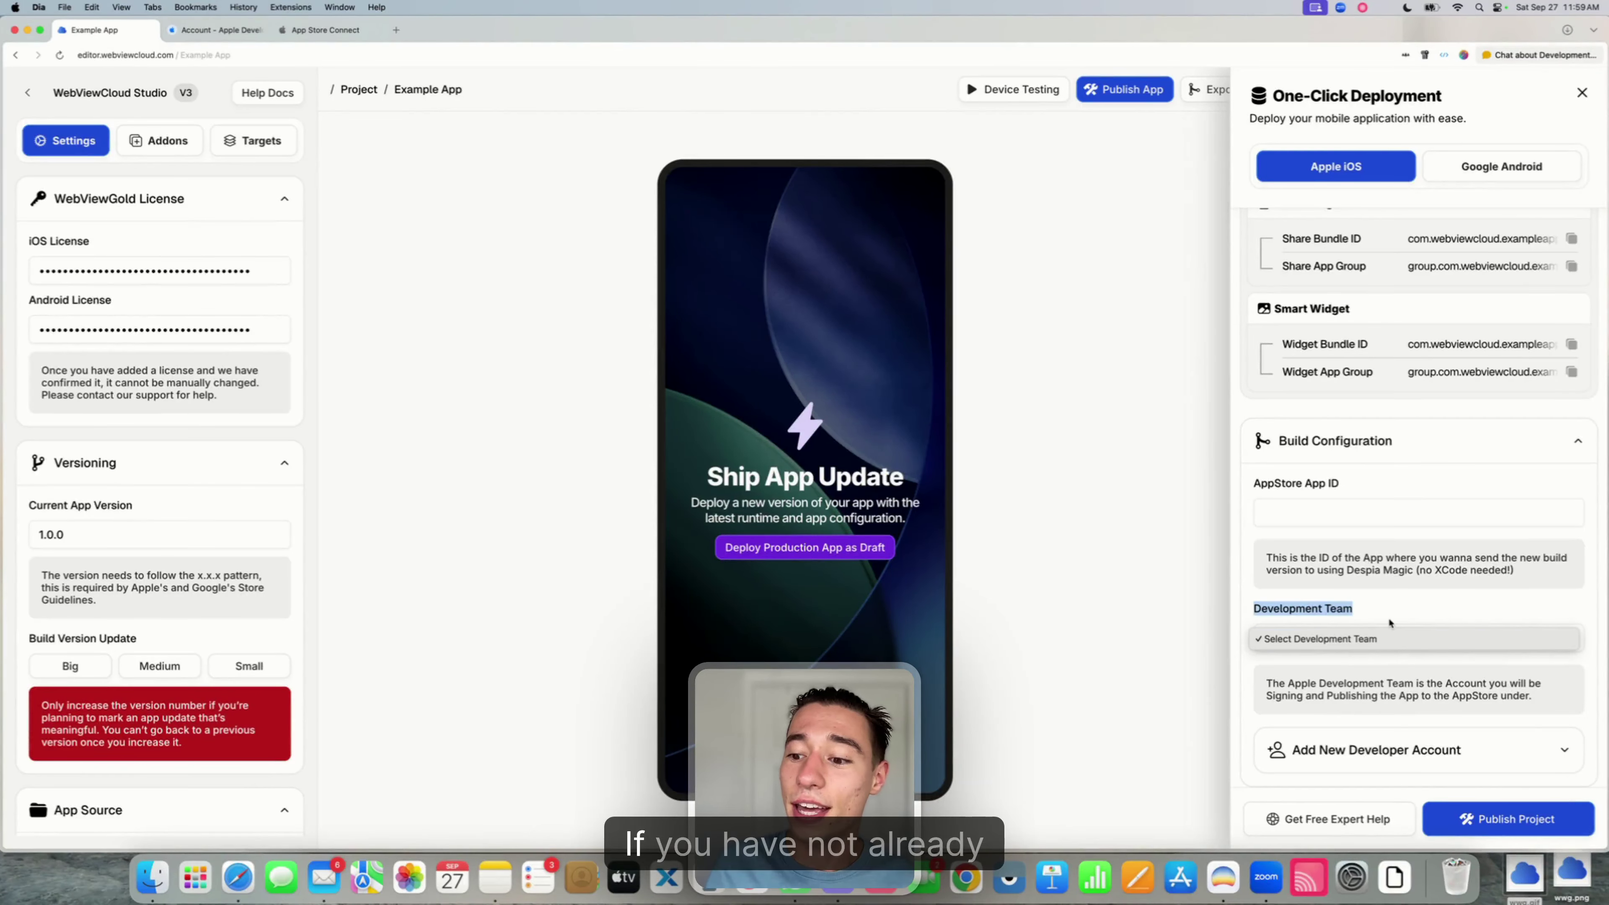
pyautogui.click(1362, 638)
# - Expand Add New Developer Account and focus the Development Team ID field
pyautogui.click(1301, 752)
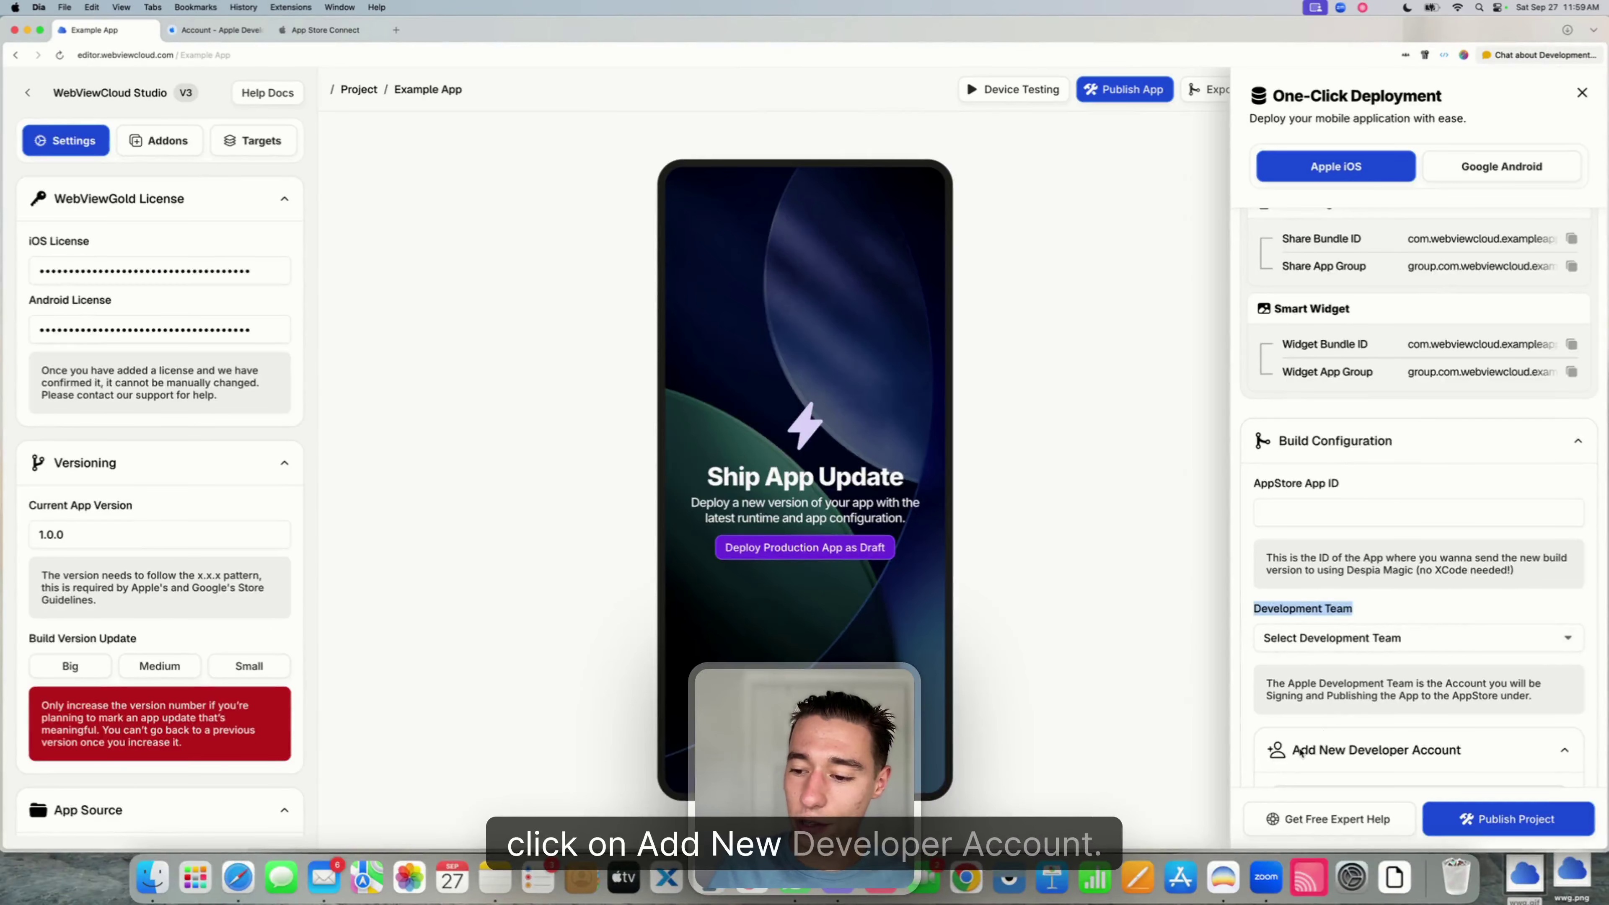
pyautogui.scroll(-8, 1301, 751)
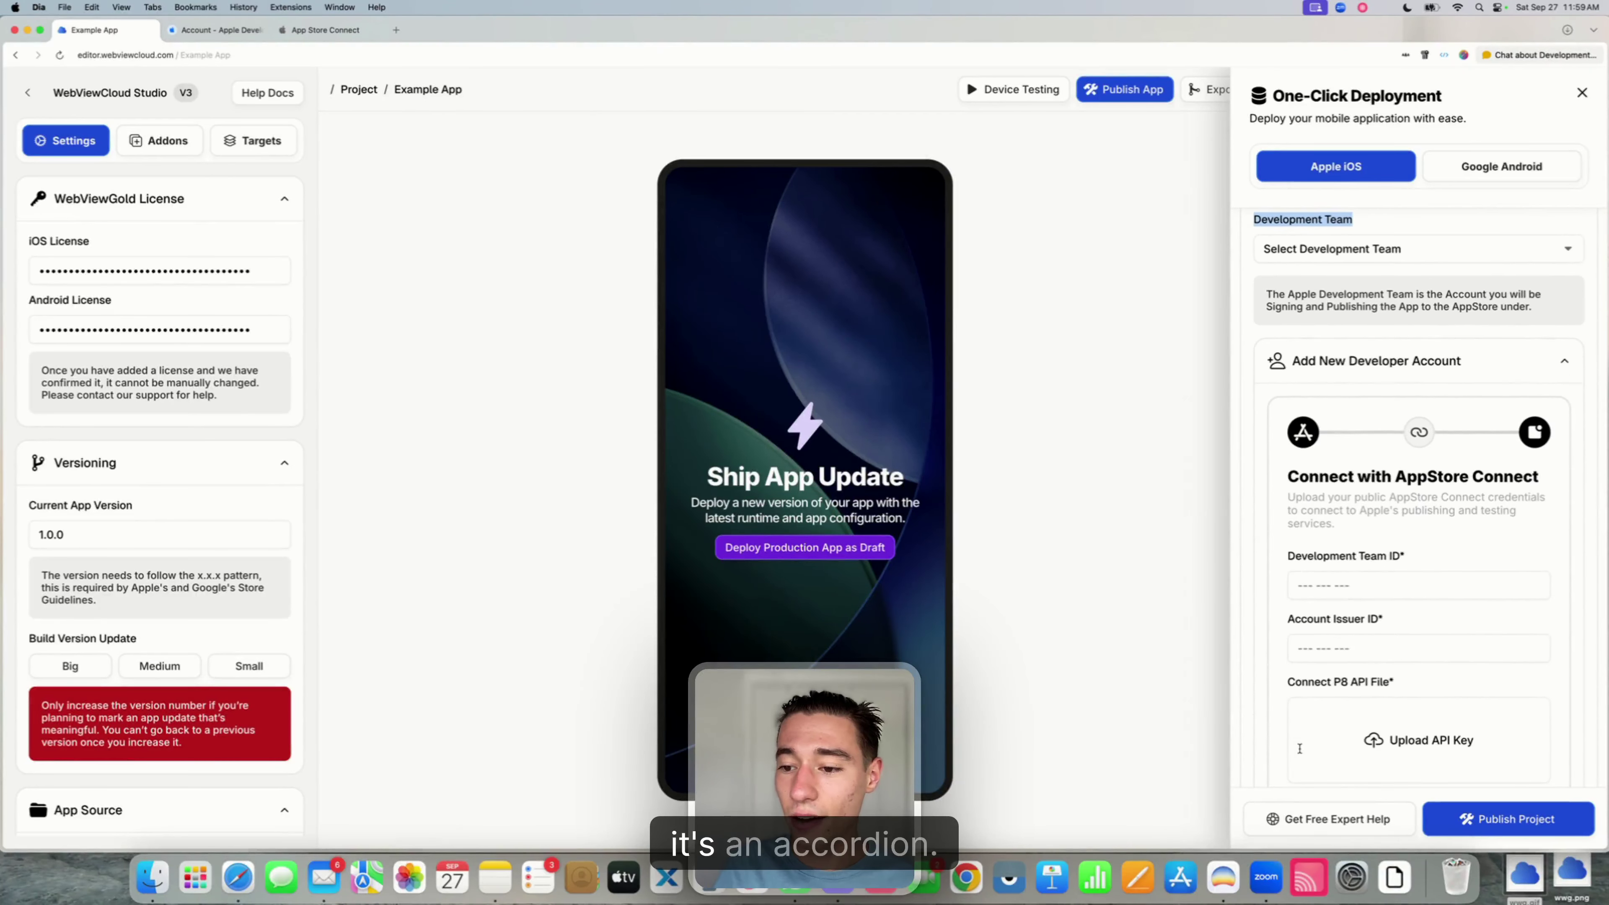
pyautogui.scroll(-3, 1306, 533)
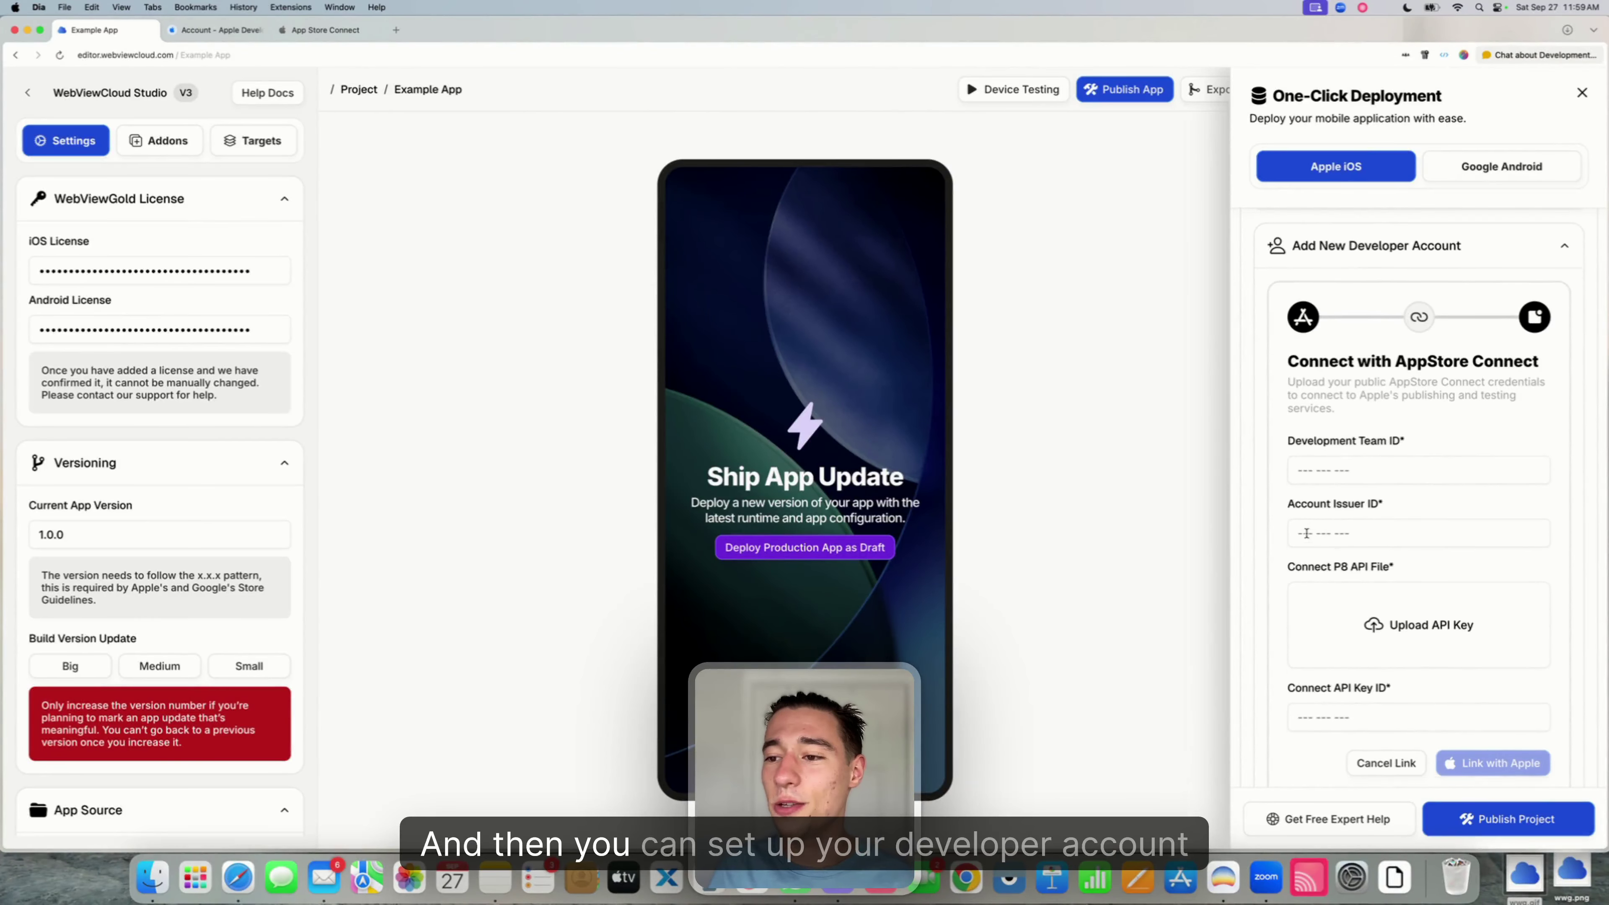
pyautogui.click(1310, 434)
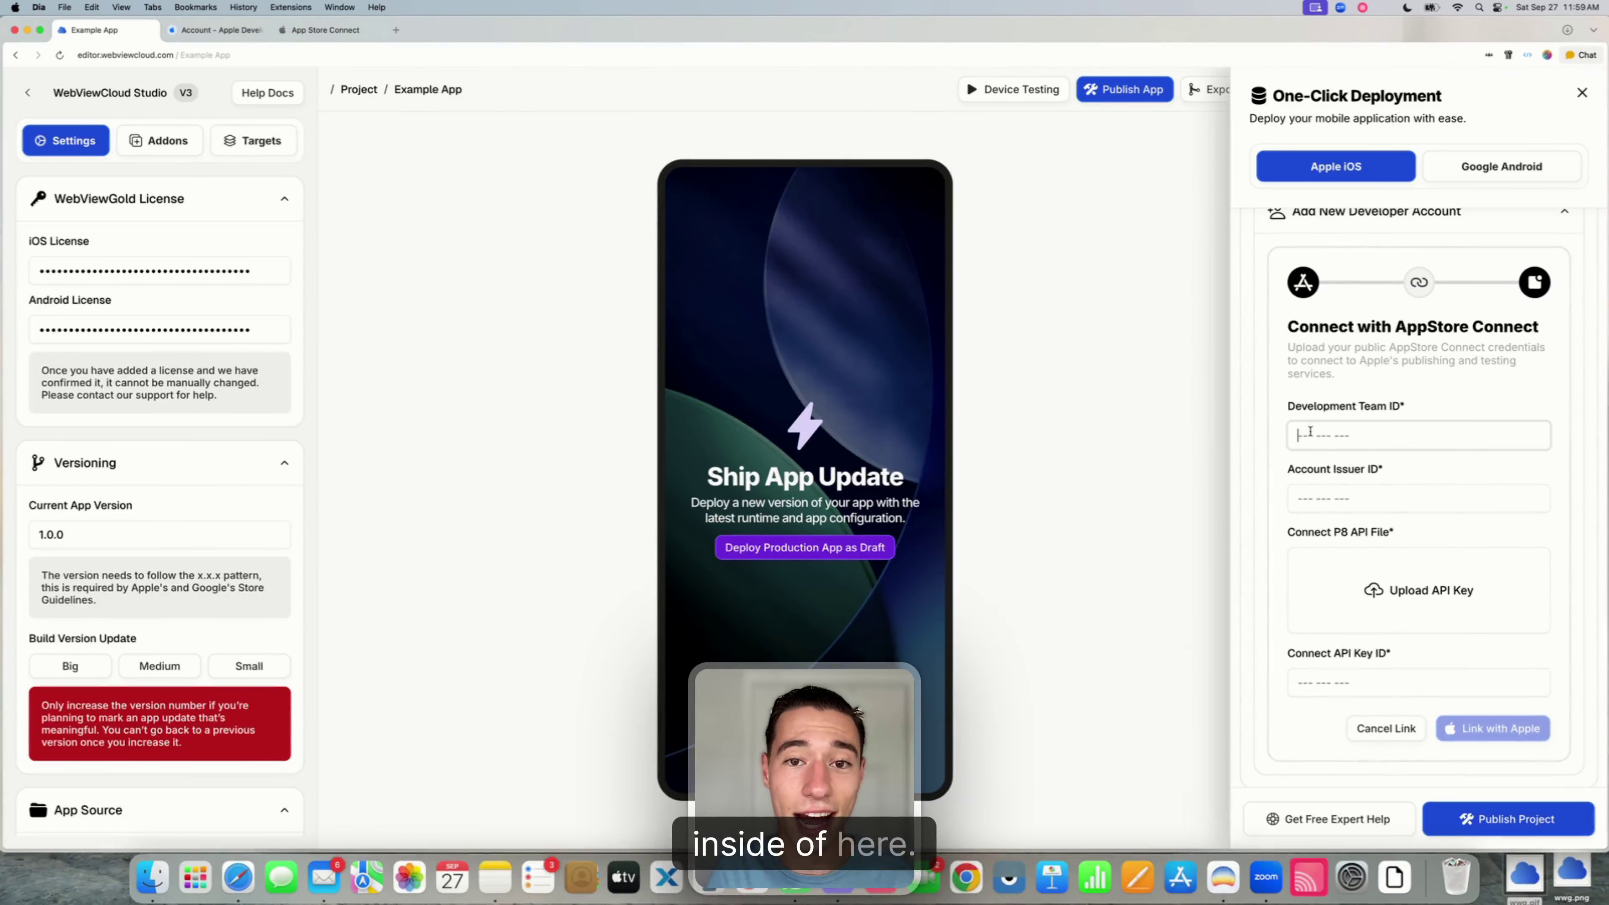
# - Go to App Store Connect's Users and Access integrations page
pyautogui.click(308, 35)
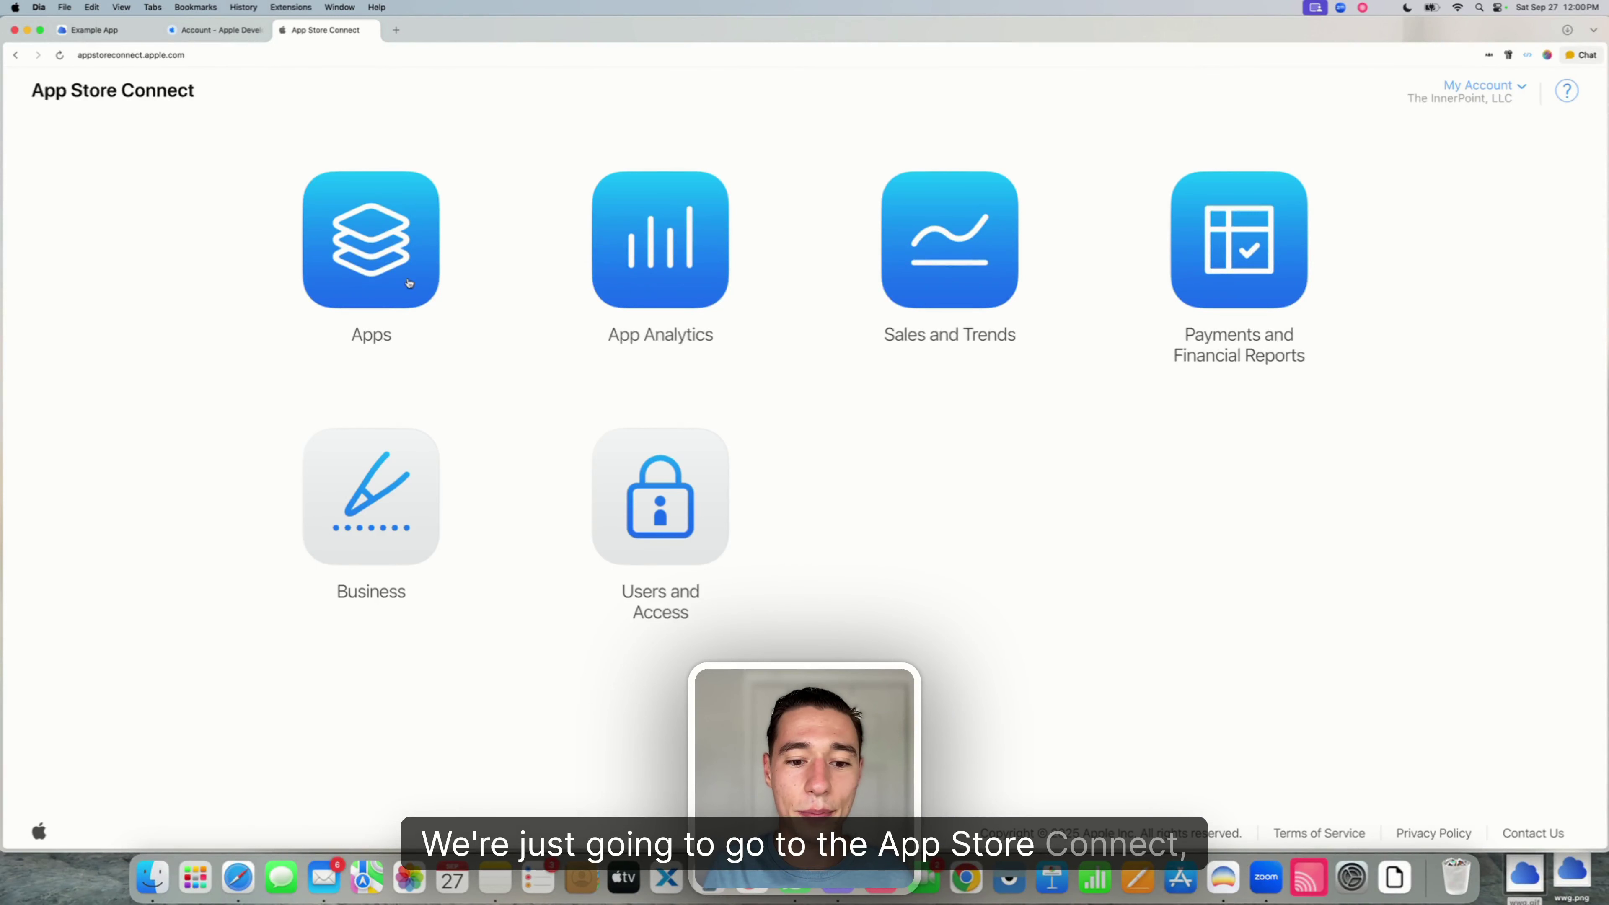
pyautogui.click(658, 475)
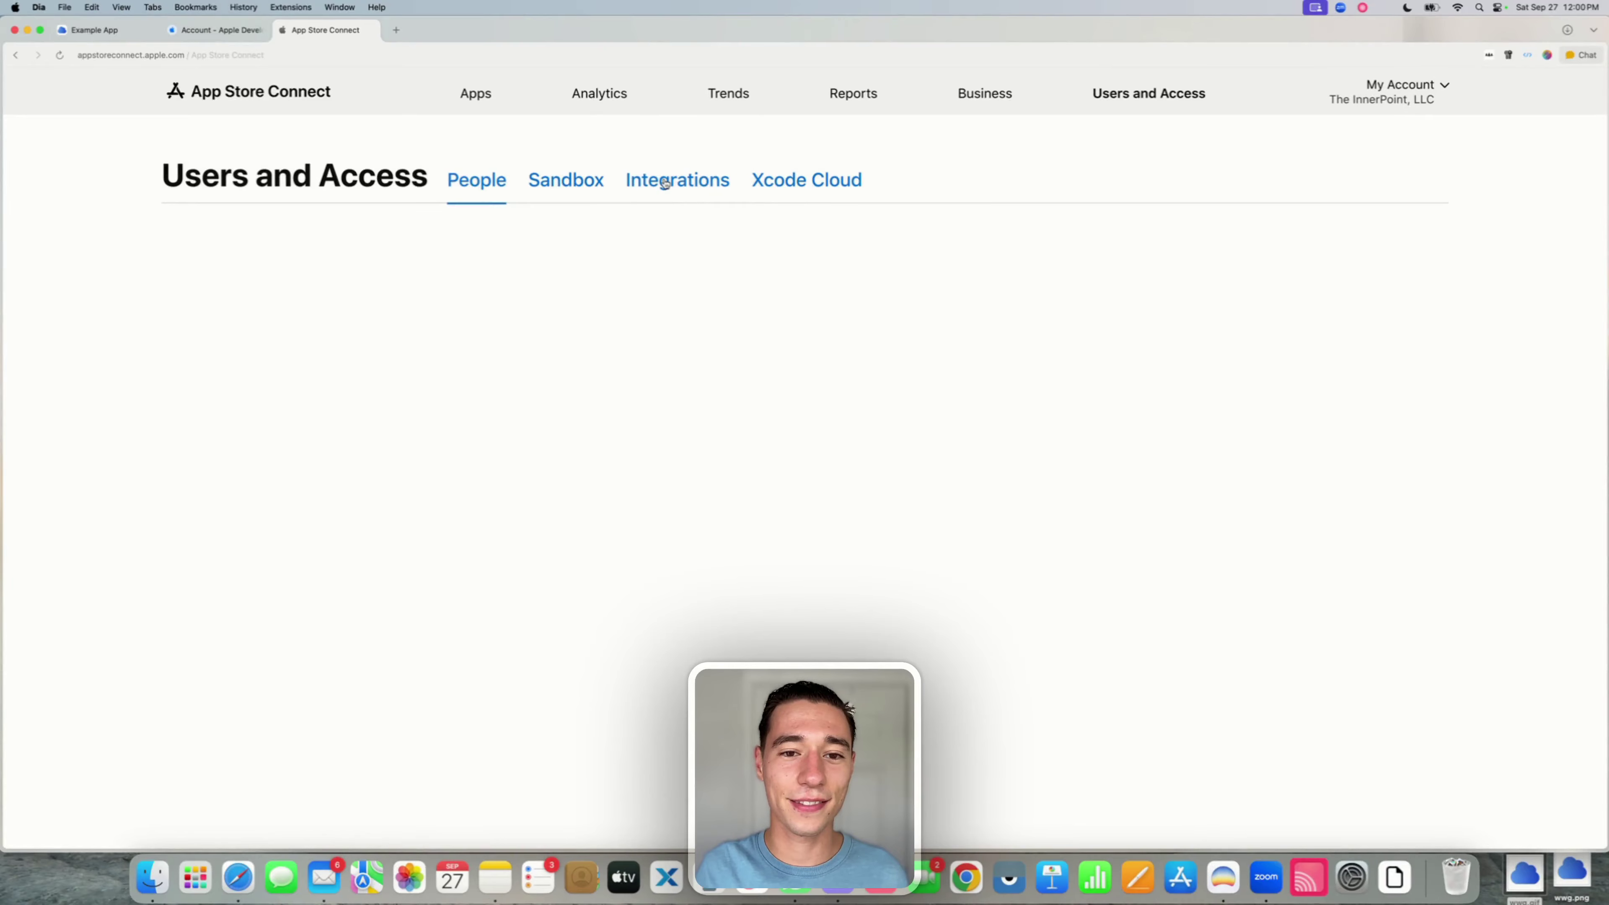
pyautogui.click(663, 183)
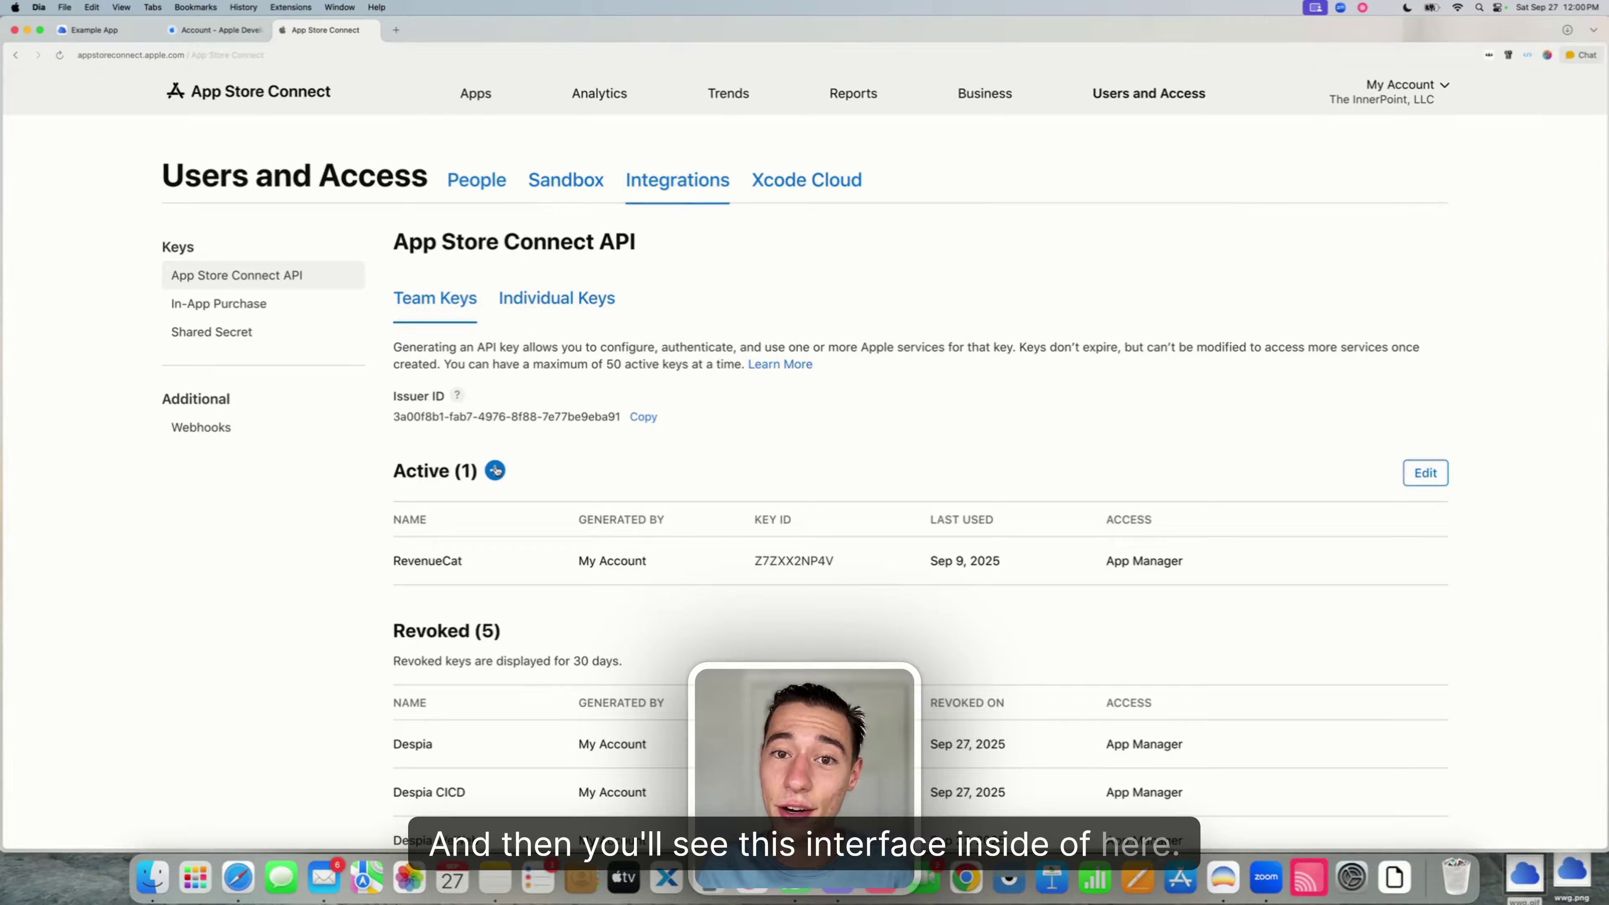
# - Generate a team API key named WebViewGold with App Manager access
pyautogui.click(495, 470)
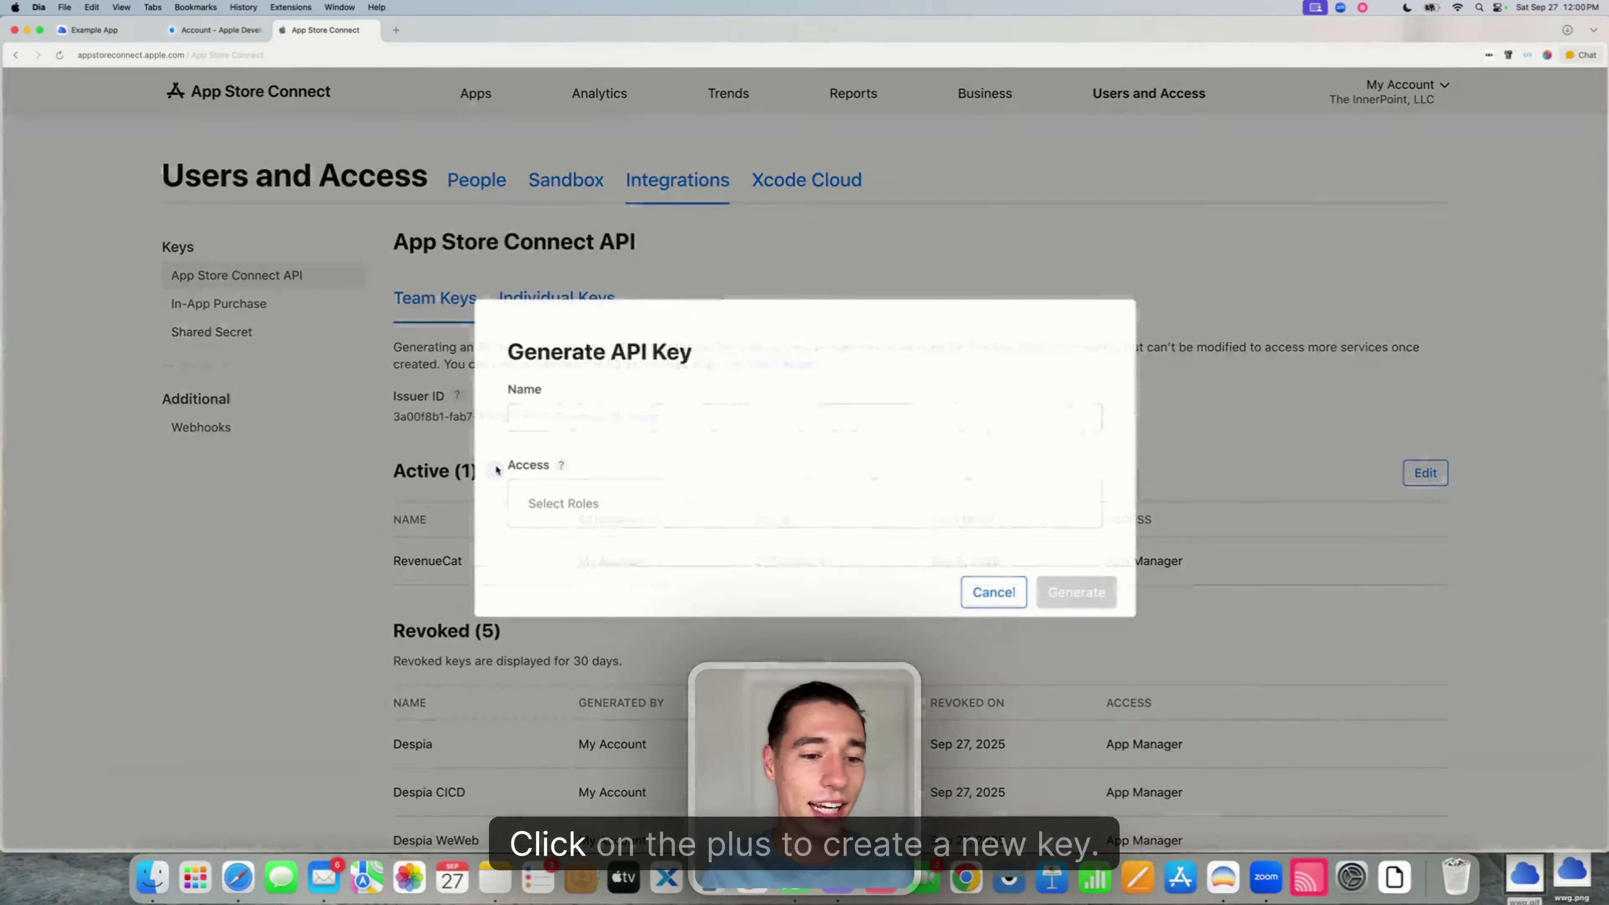
pyautogui.click(532, 415)
pyautogui.write('WebV')
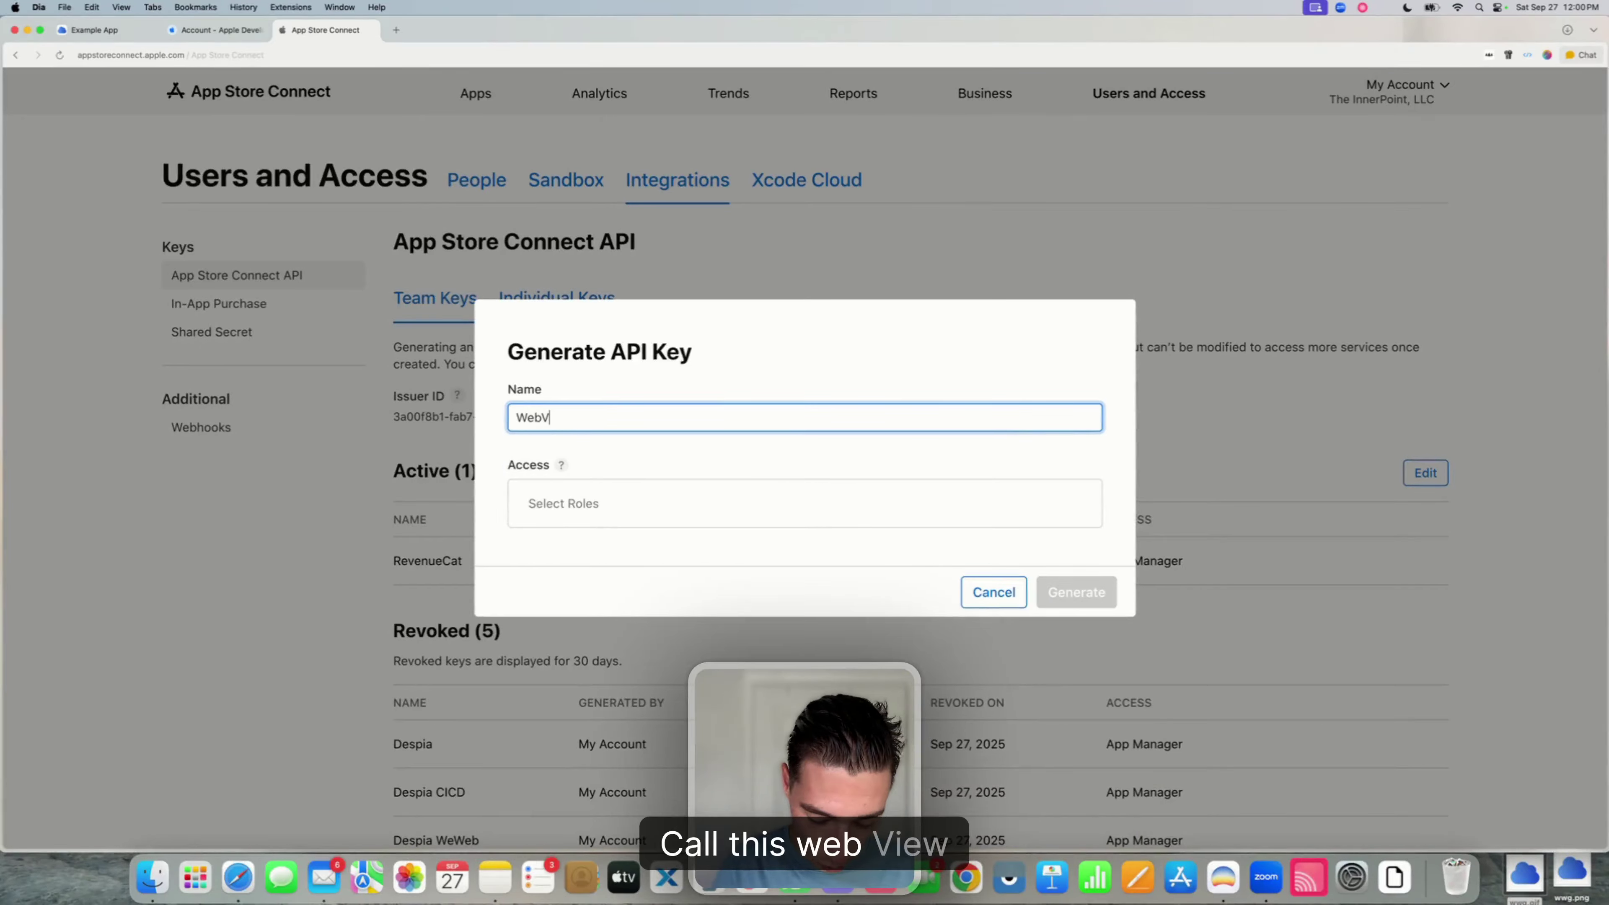
pyautogui.write('iewGold')
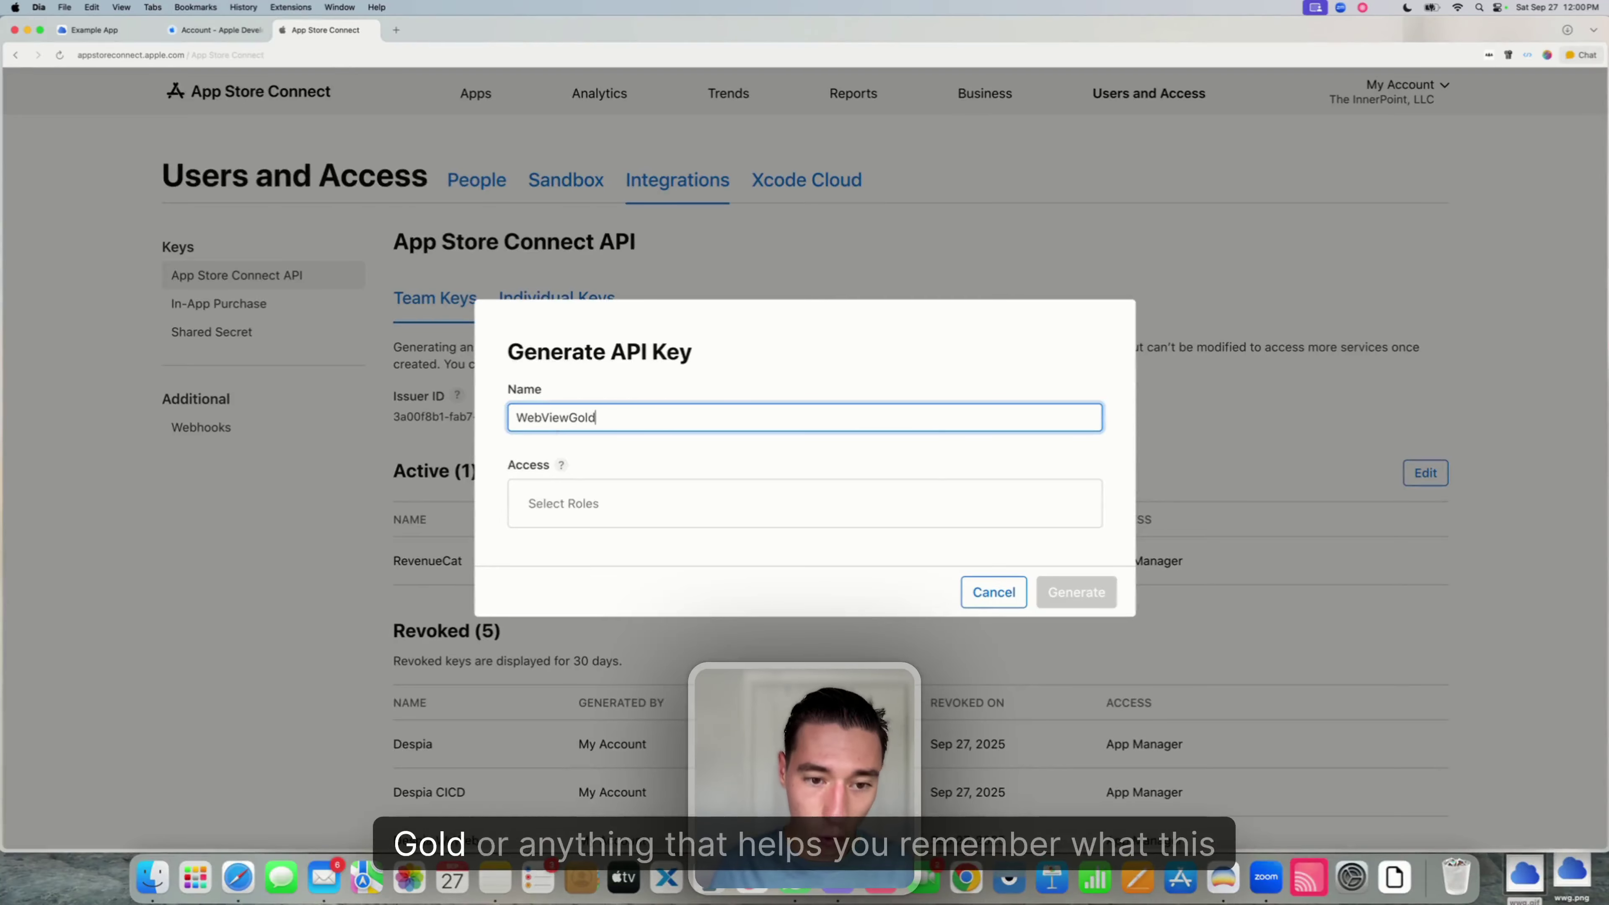
pyautogui.click(609, 458)
pyautogui.click(583, 507)
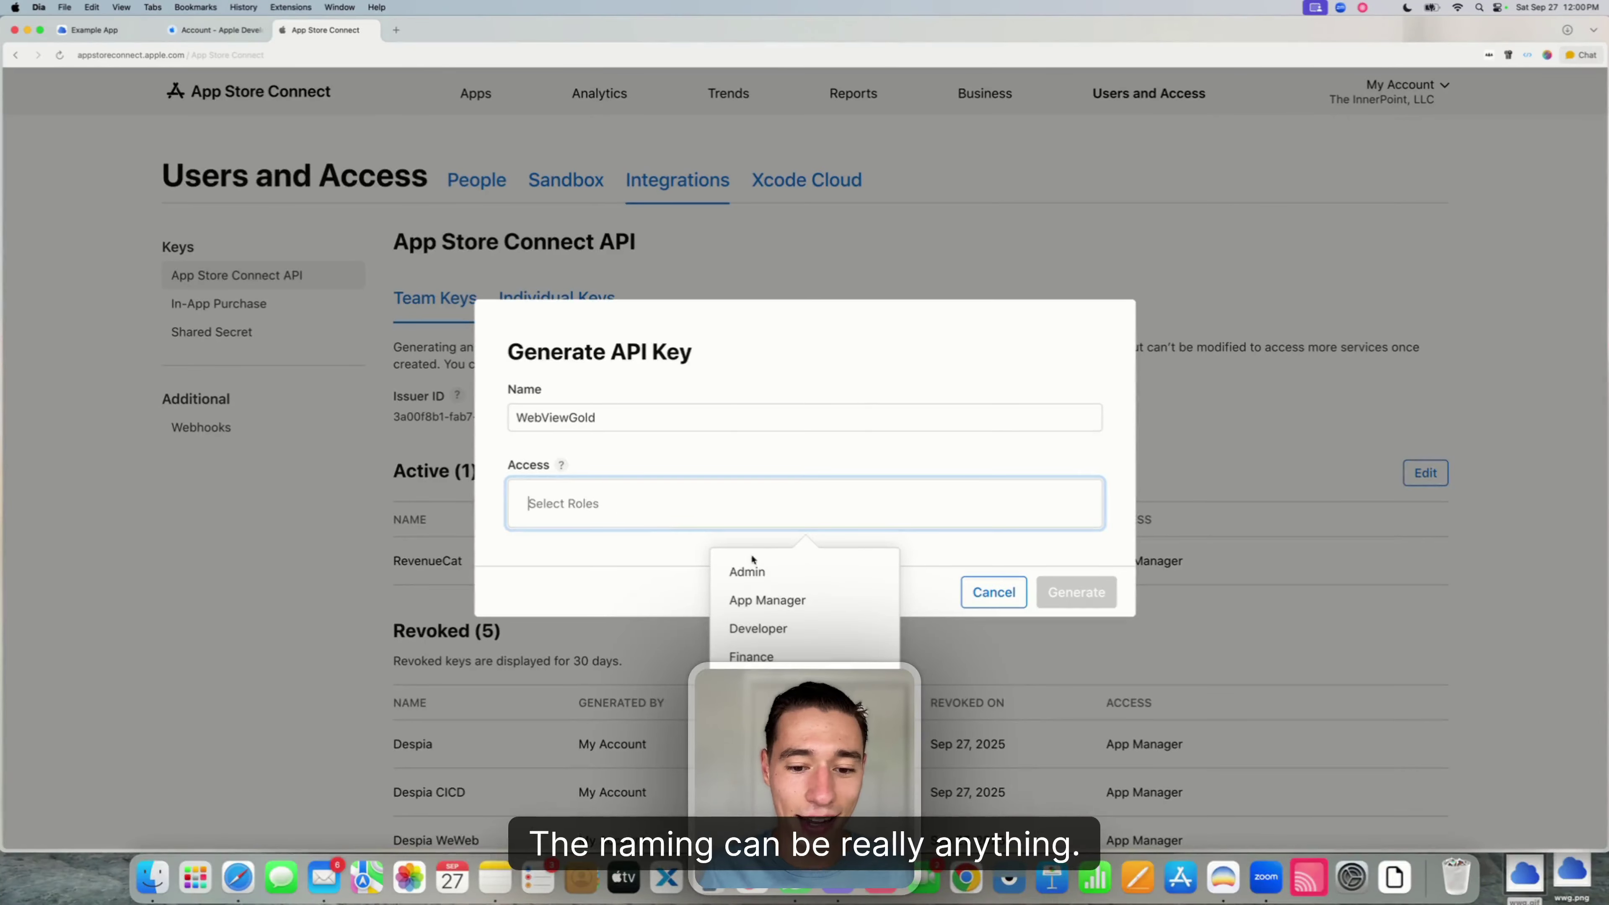
pyautogui.click(769, 600)
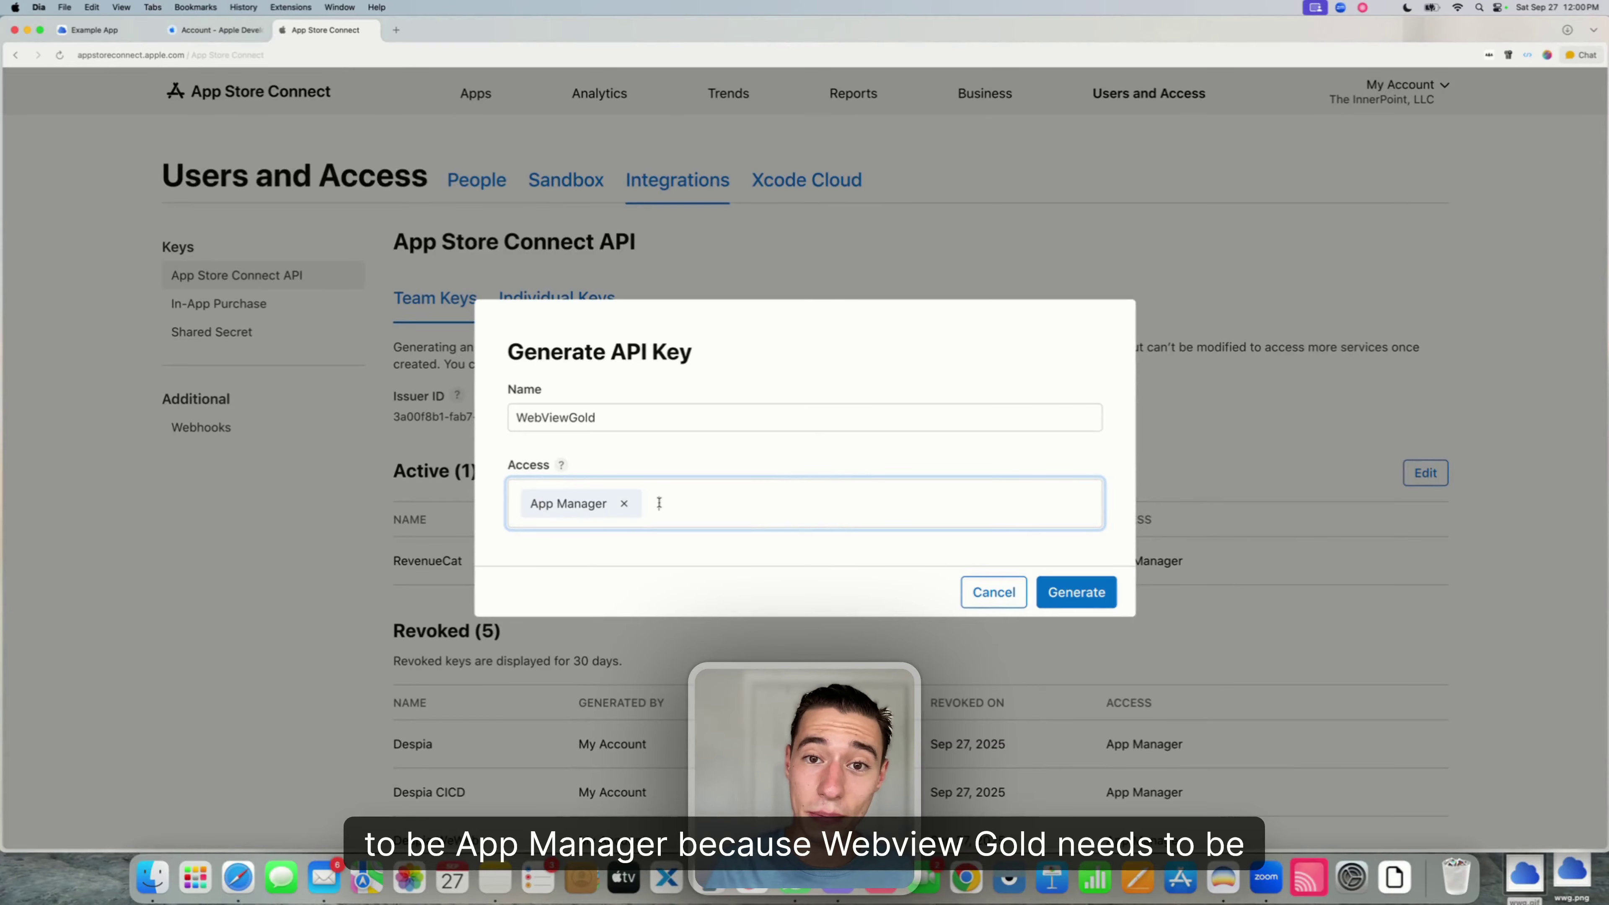
pyautogui.click(1070, 593)
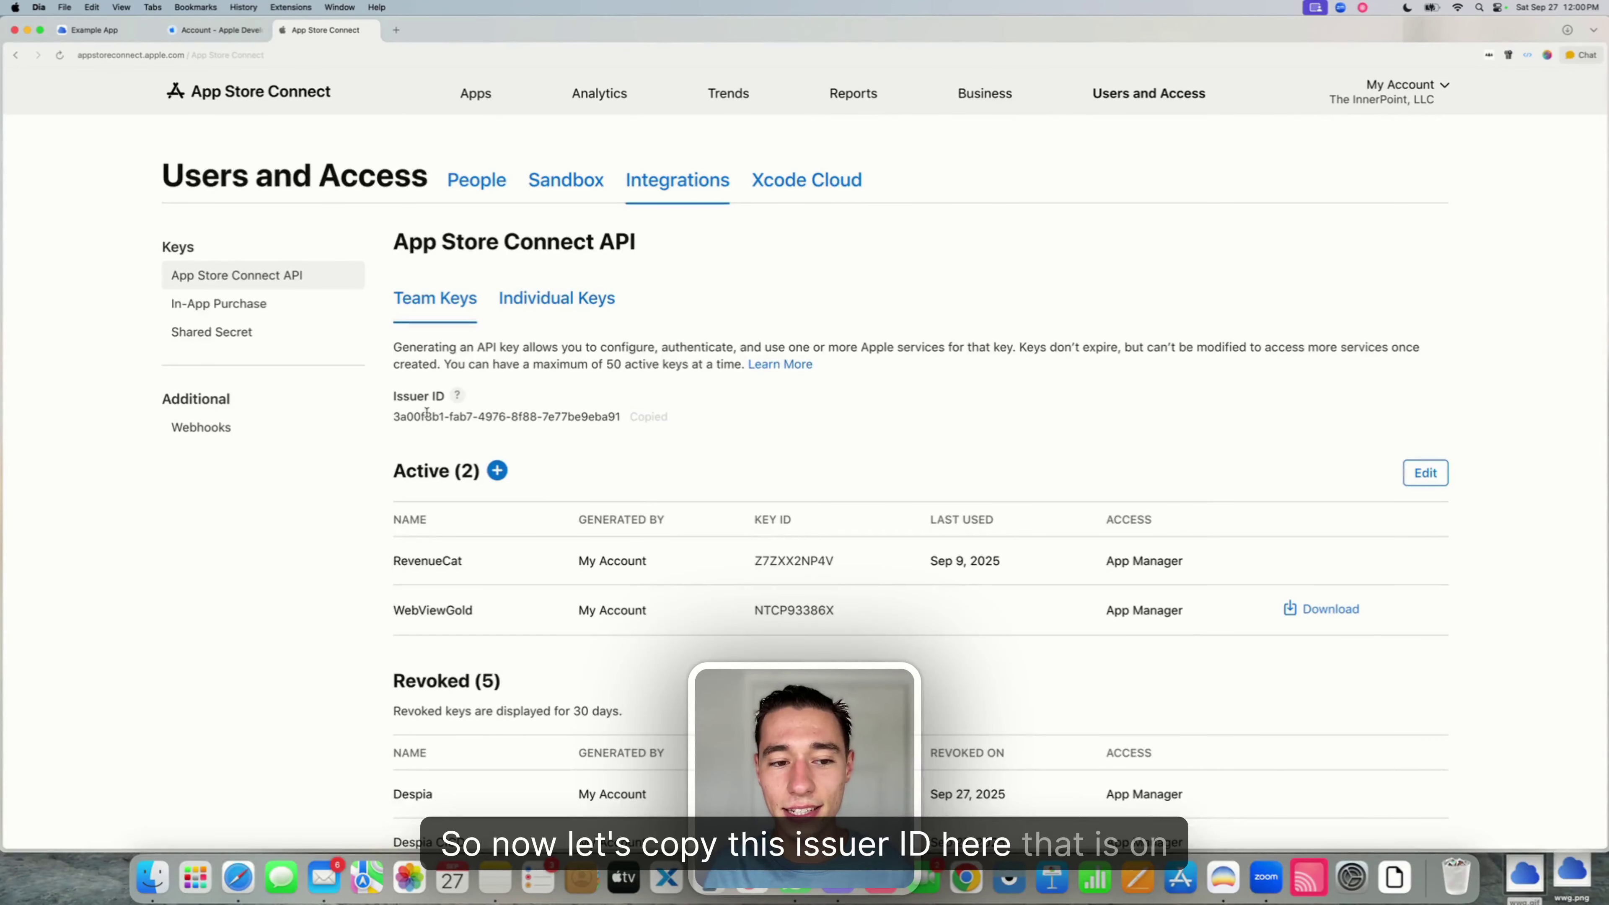
# - Copy the App Store Connect Issuer ID and paste it into the studio's Account Issuer ID field
pyautogui.moveTo(391, 393); pyautogui.dragTo(670, 424)
pyautogui.click(643, 417)
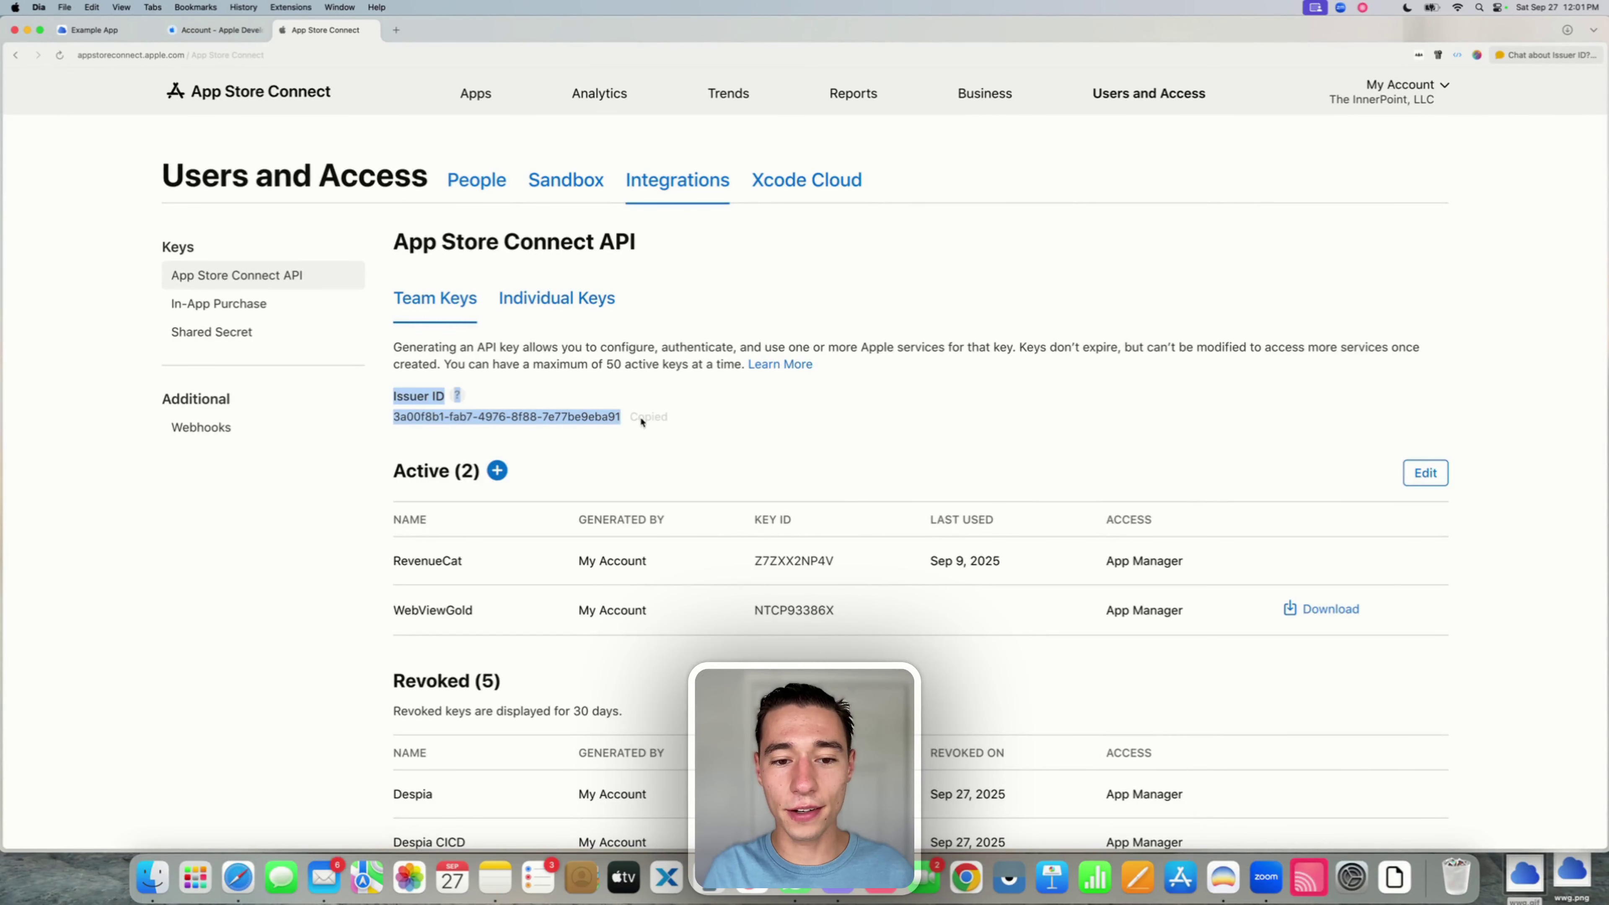
pyautogui.click(96, 30)
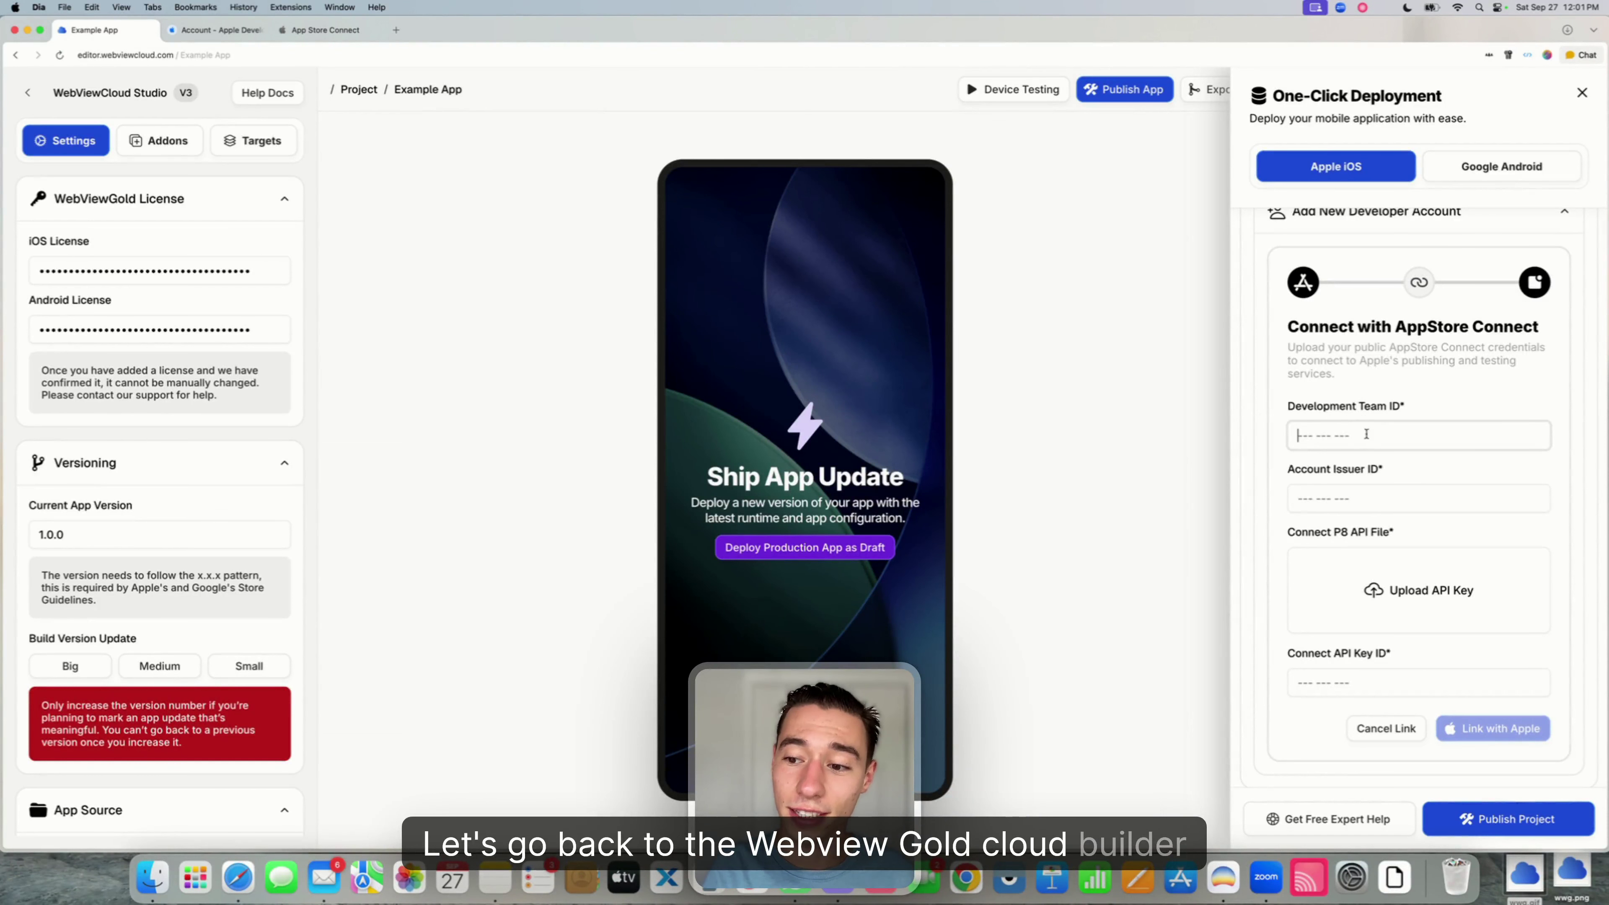
pyautogui.click(1334, 500)
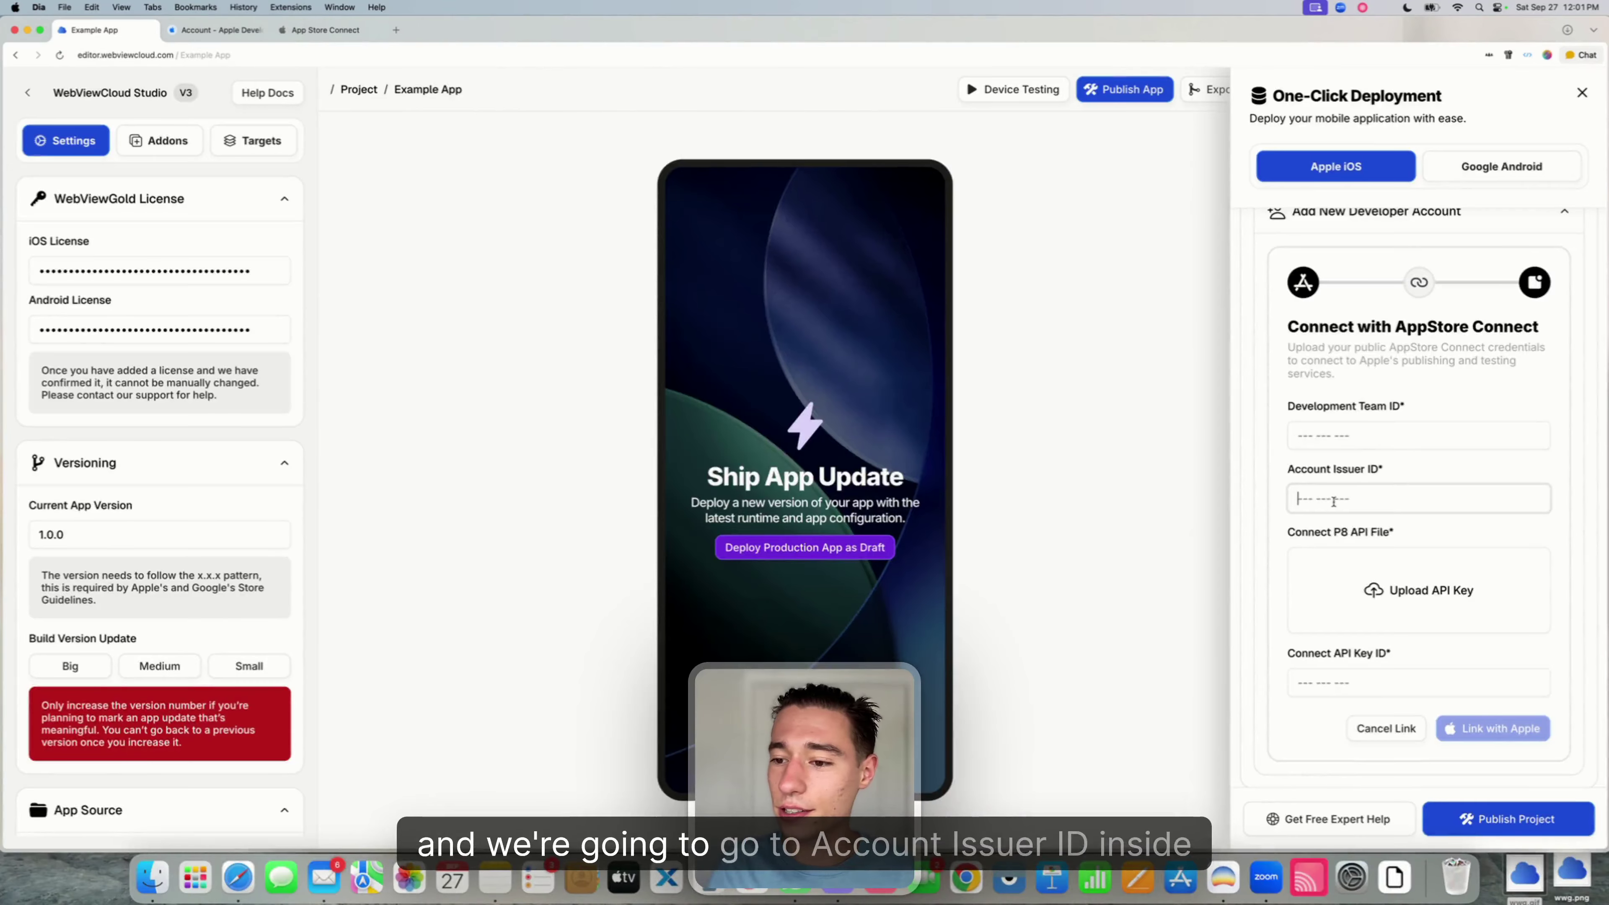
pyautogui.moveTo(1296, 476); pyautogui.dragTo(1383, 472)
pyautogui.click(1332, 500)
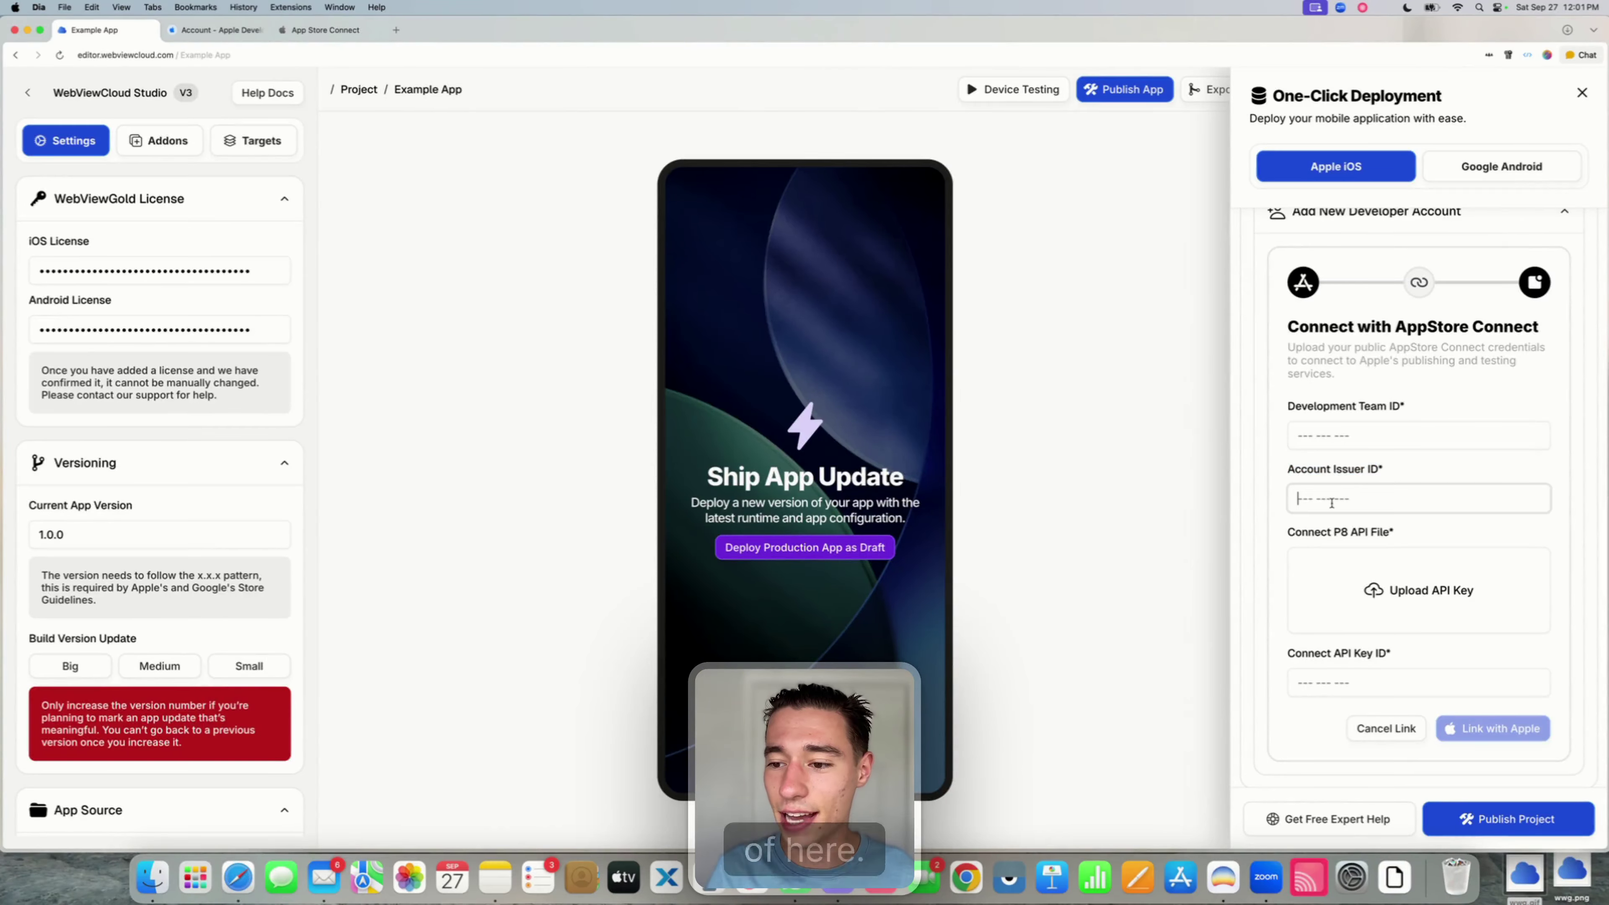
pyautogui.press('super+v')
pyautogui.click(1422, 473)
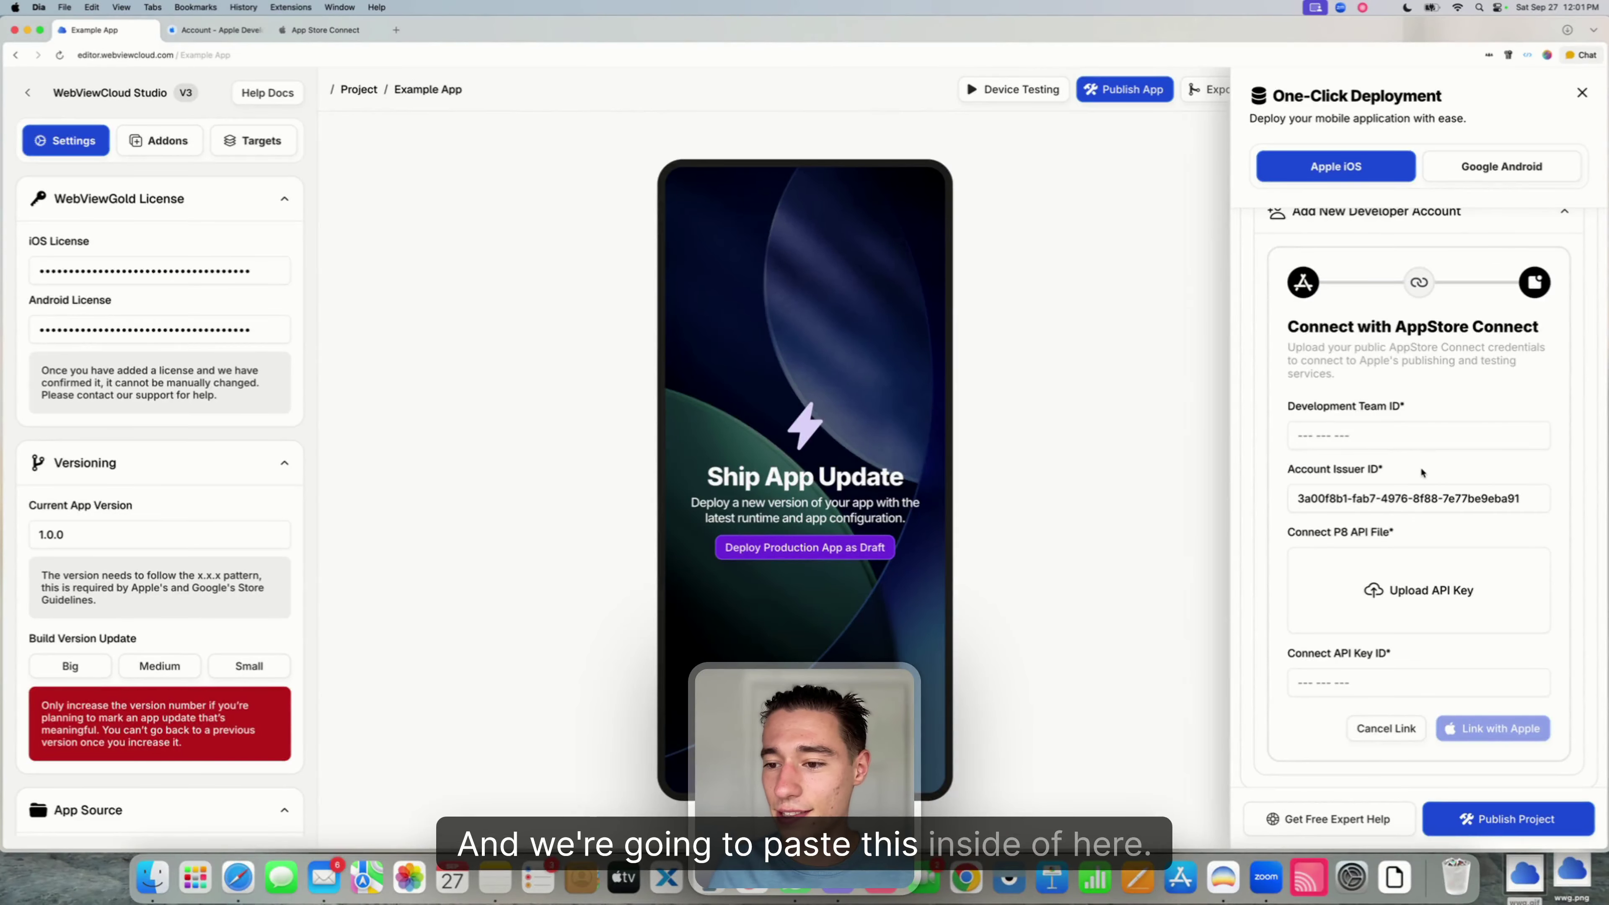
pyautogui.moveTo(1288, 406); pyautogui.dragTo(1409, 409)
pyautogui.click(1431, 392)
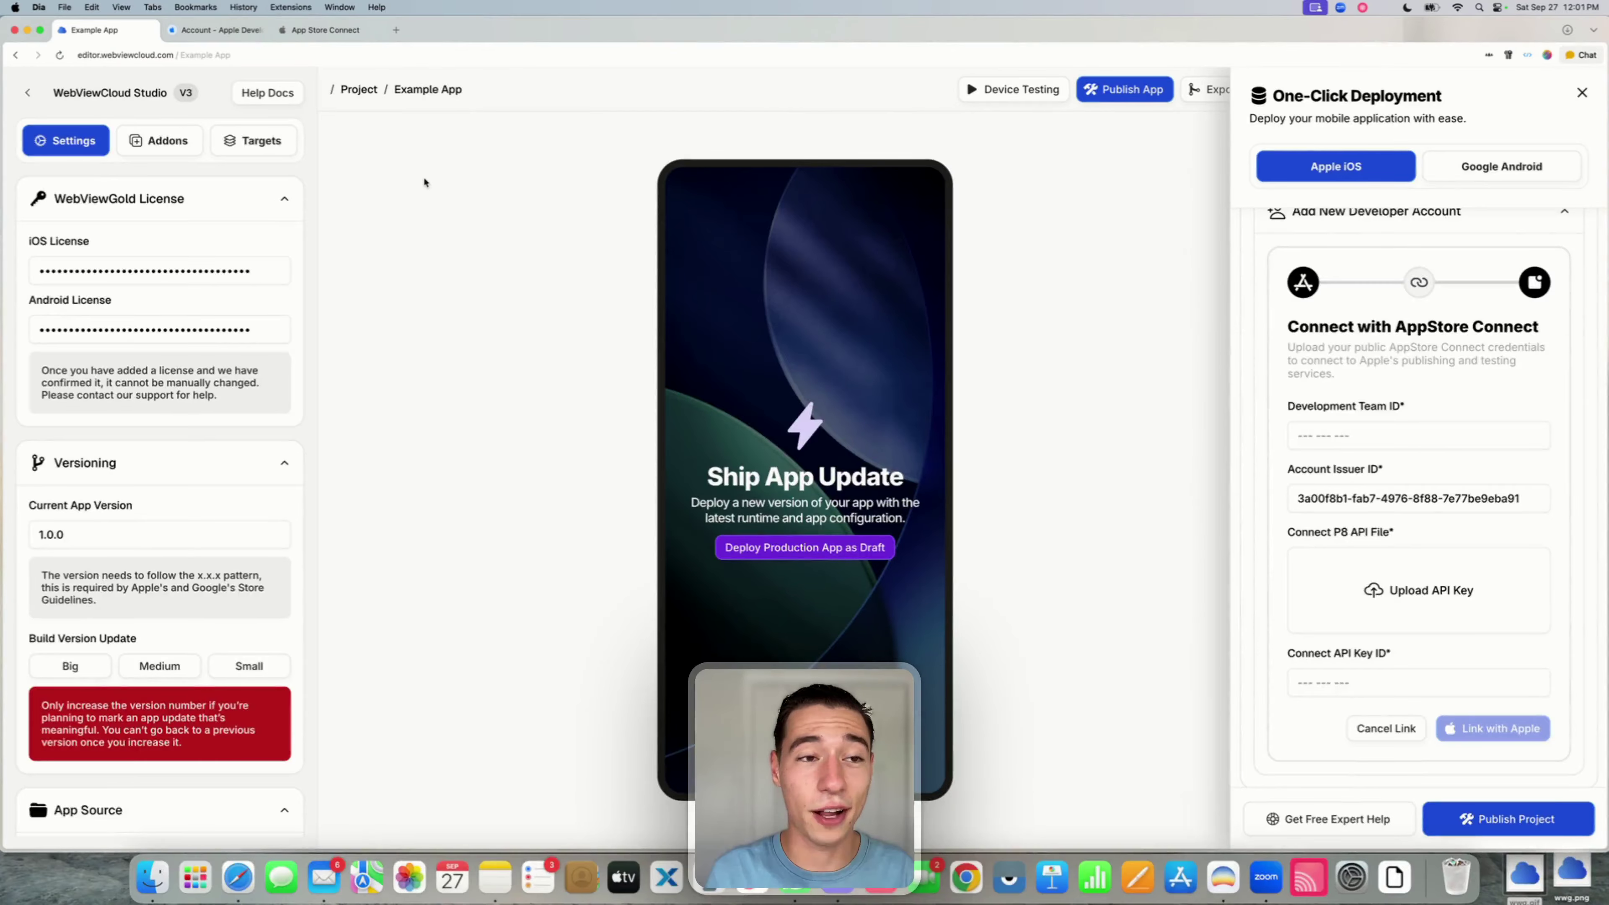
# - Locate and select the Team ID under Membership details on the Apple Developer account page
pyautogui.click(321, 33)
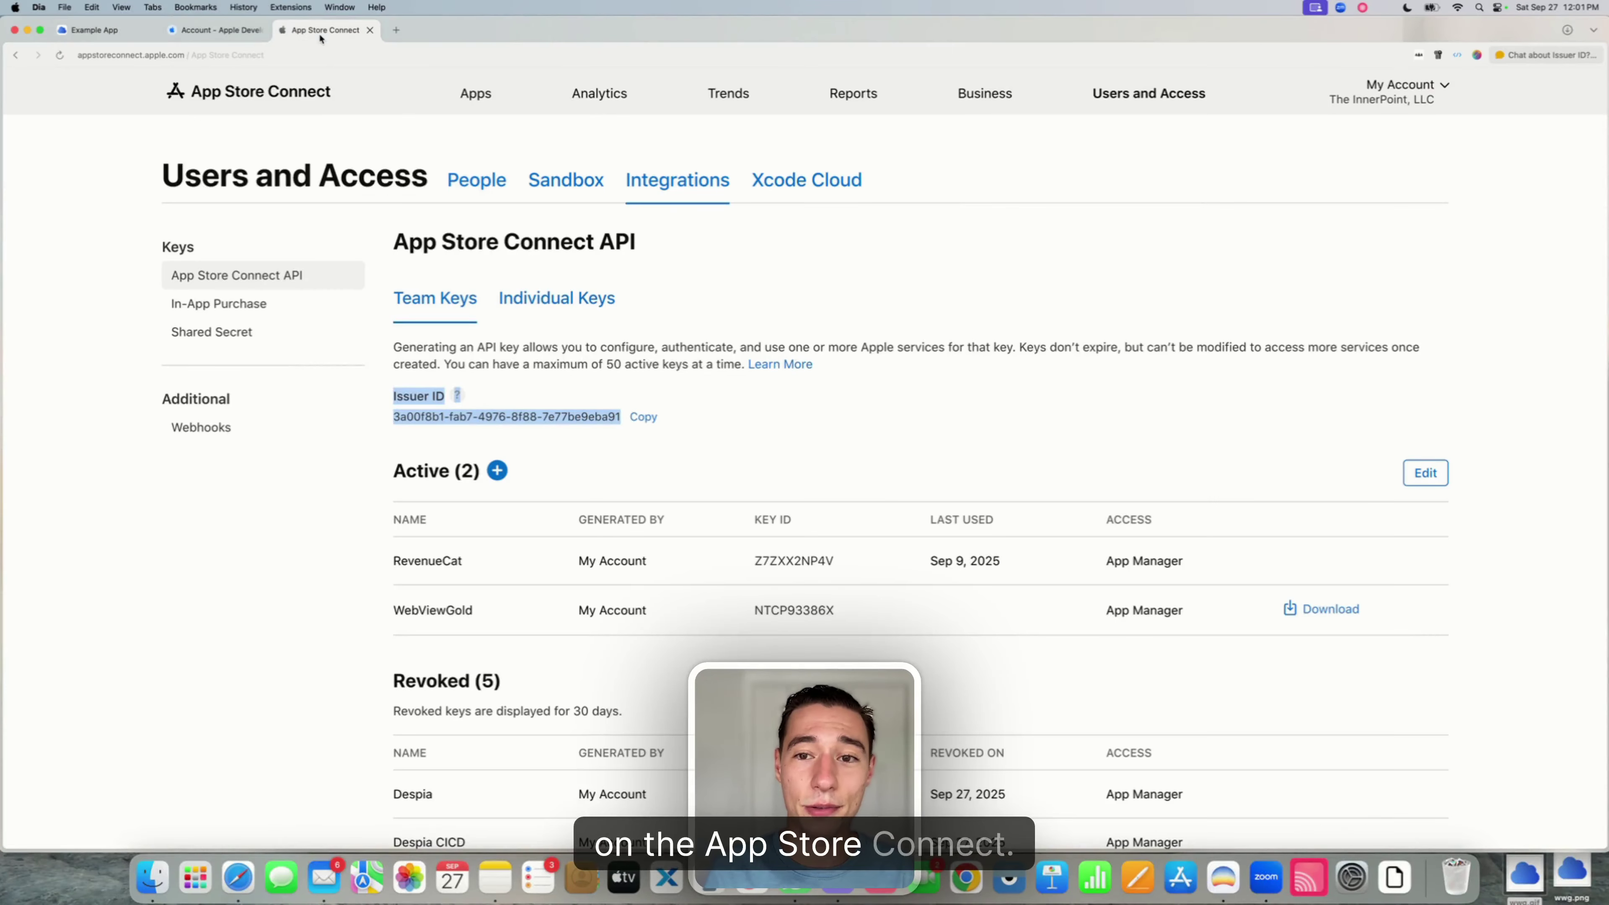
pyautogui.click(215, 30)
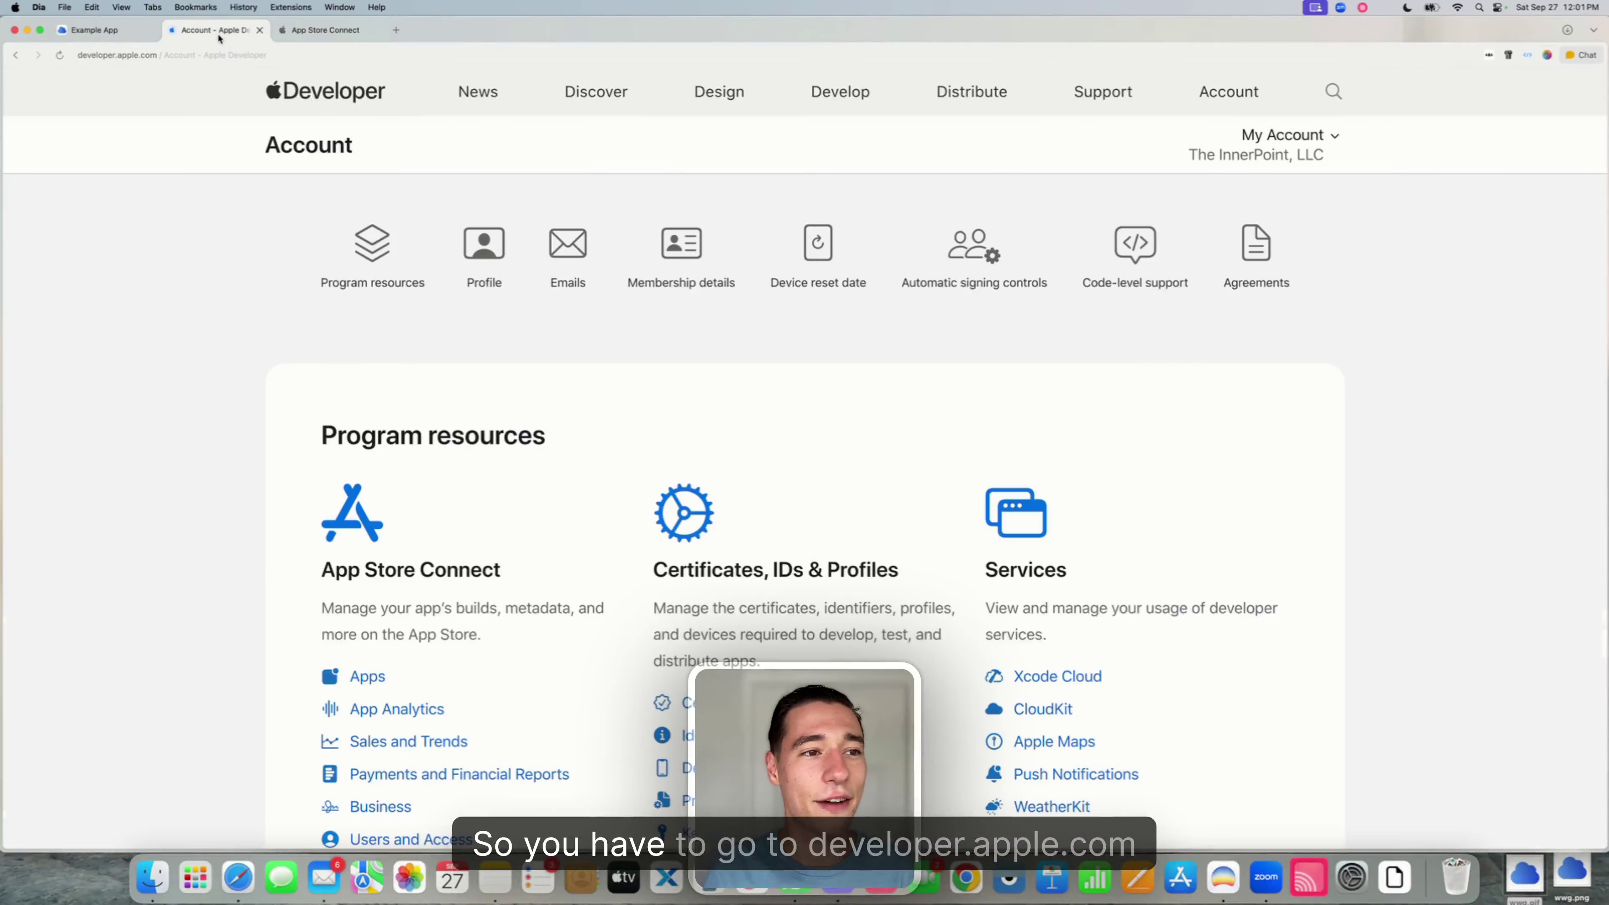
pyautogui.click(150, 56)
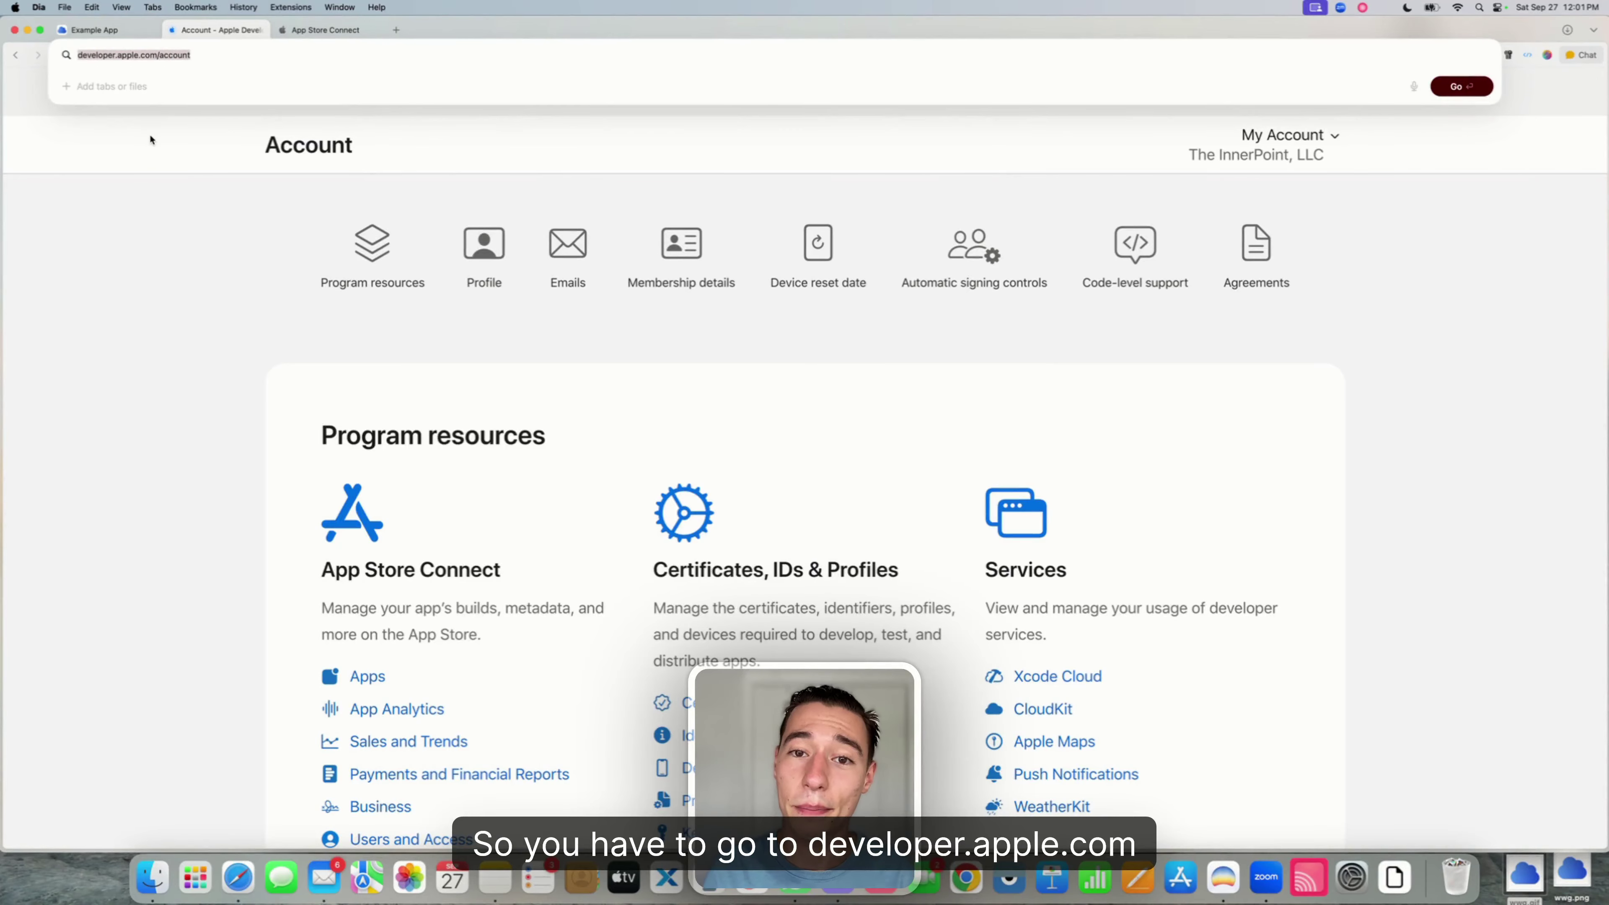
pyautogui.click(155, 179)
pyautogui.scroll(-15, 523, 400)
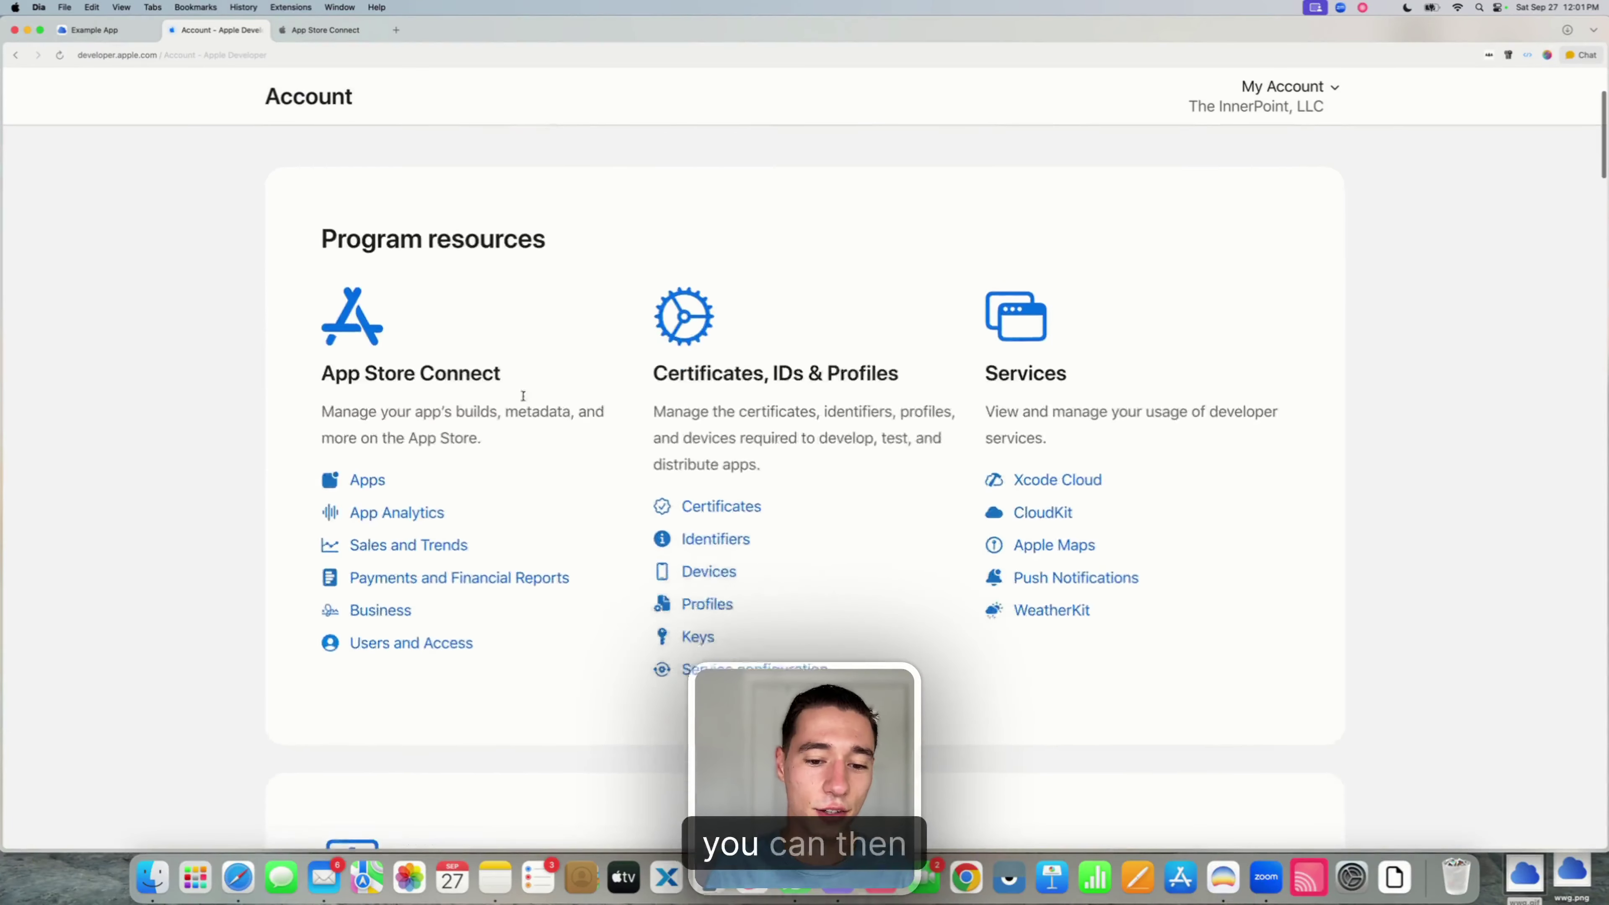
pyautogui.scroll(-15, 524, 401)
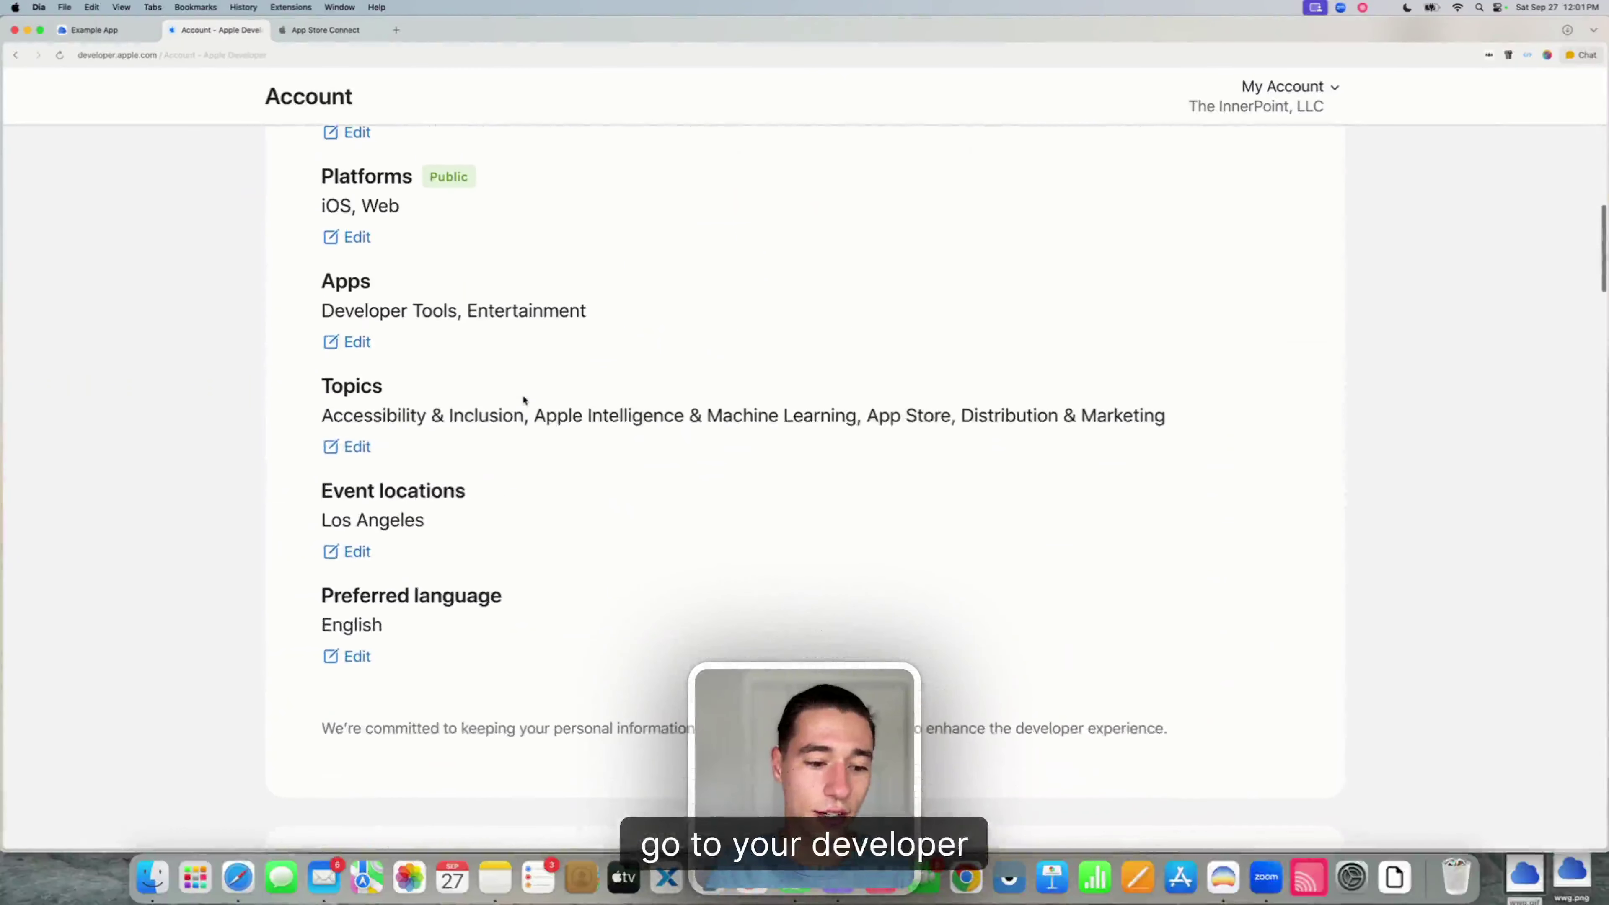
pyautogui.scroll(-15, 523, 395)
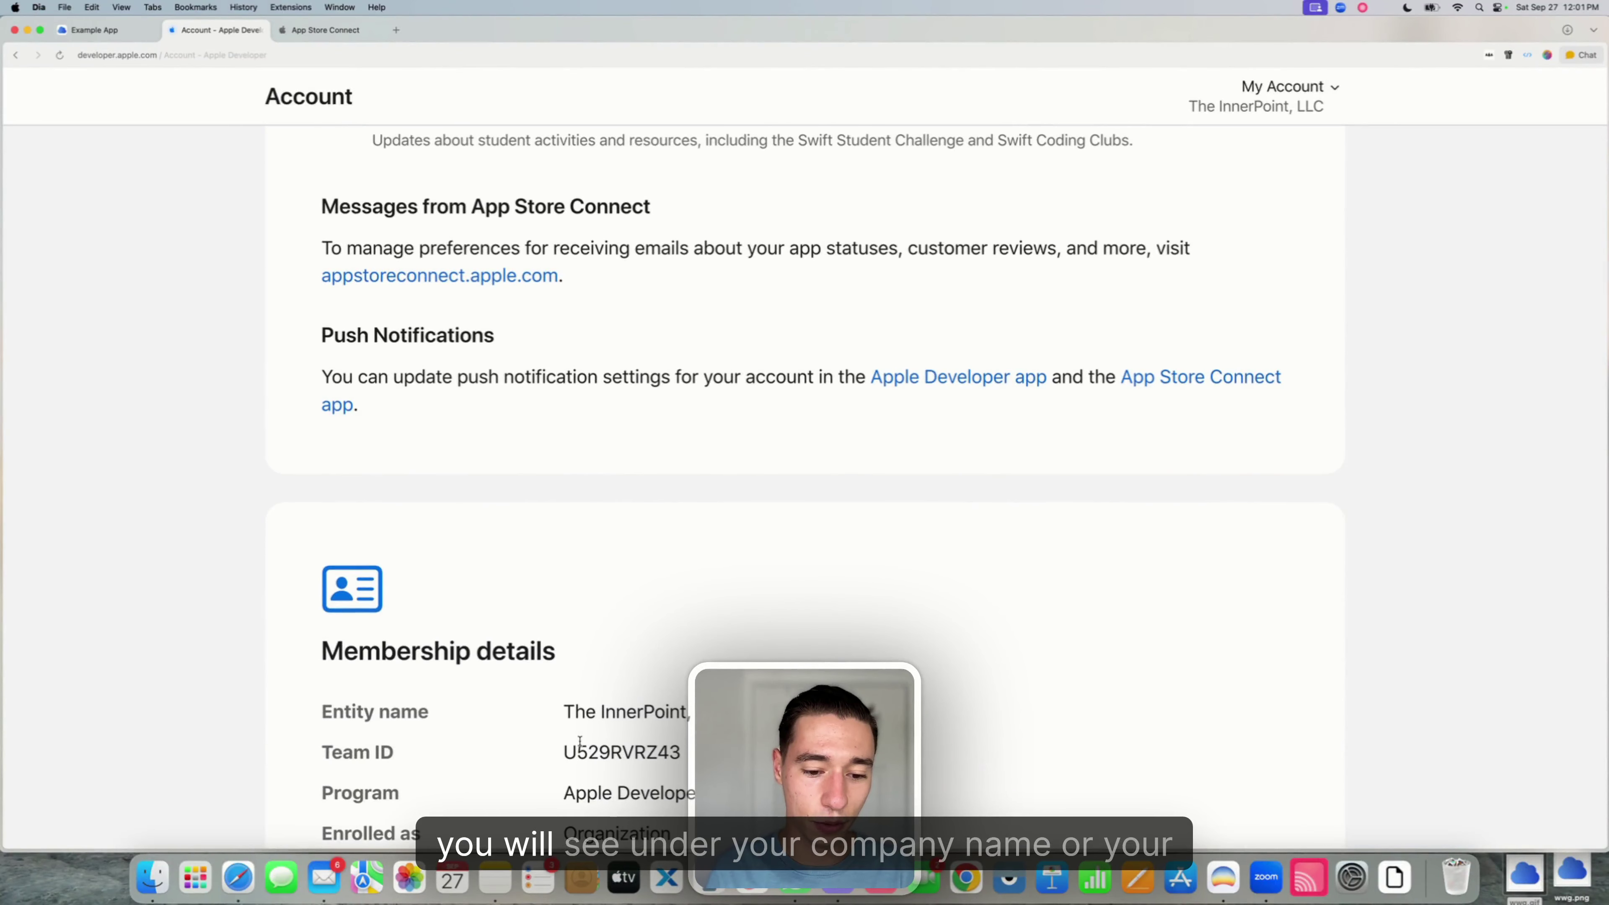
pyautogui.moveTo(563, 752); pyautogui.dragTo(681, 752)
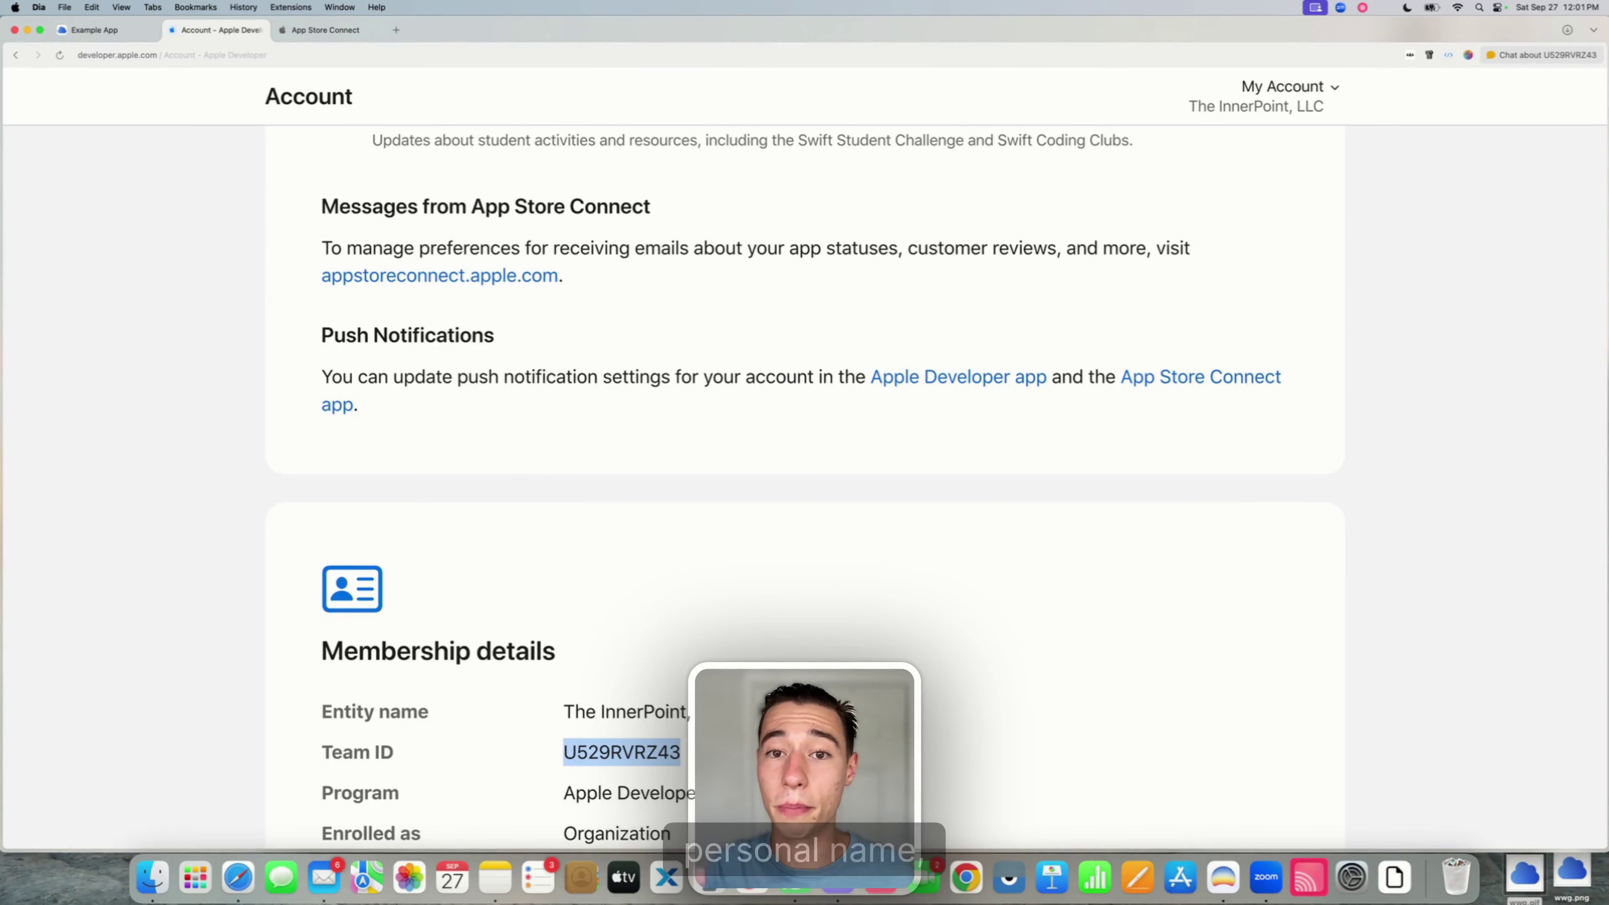
pyautogui.scroll(-2, 936, 489)
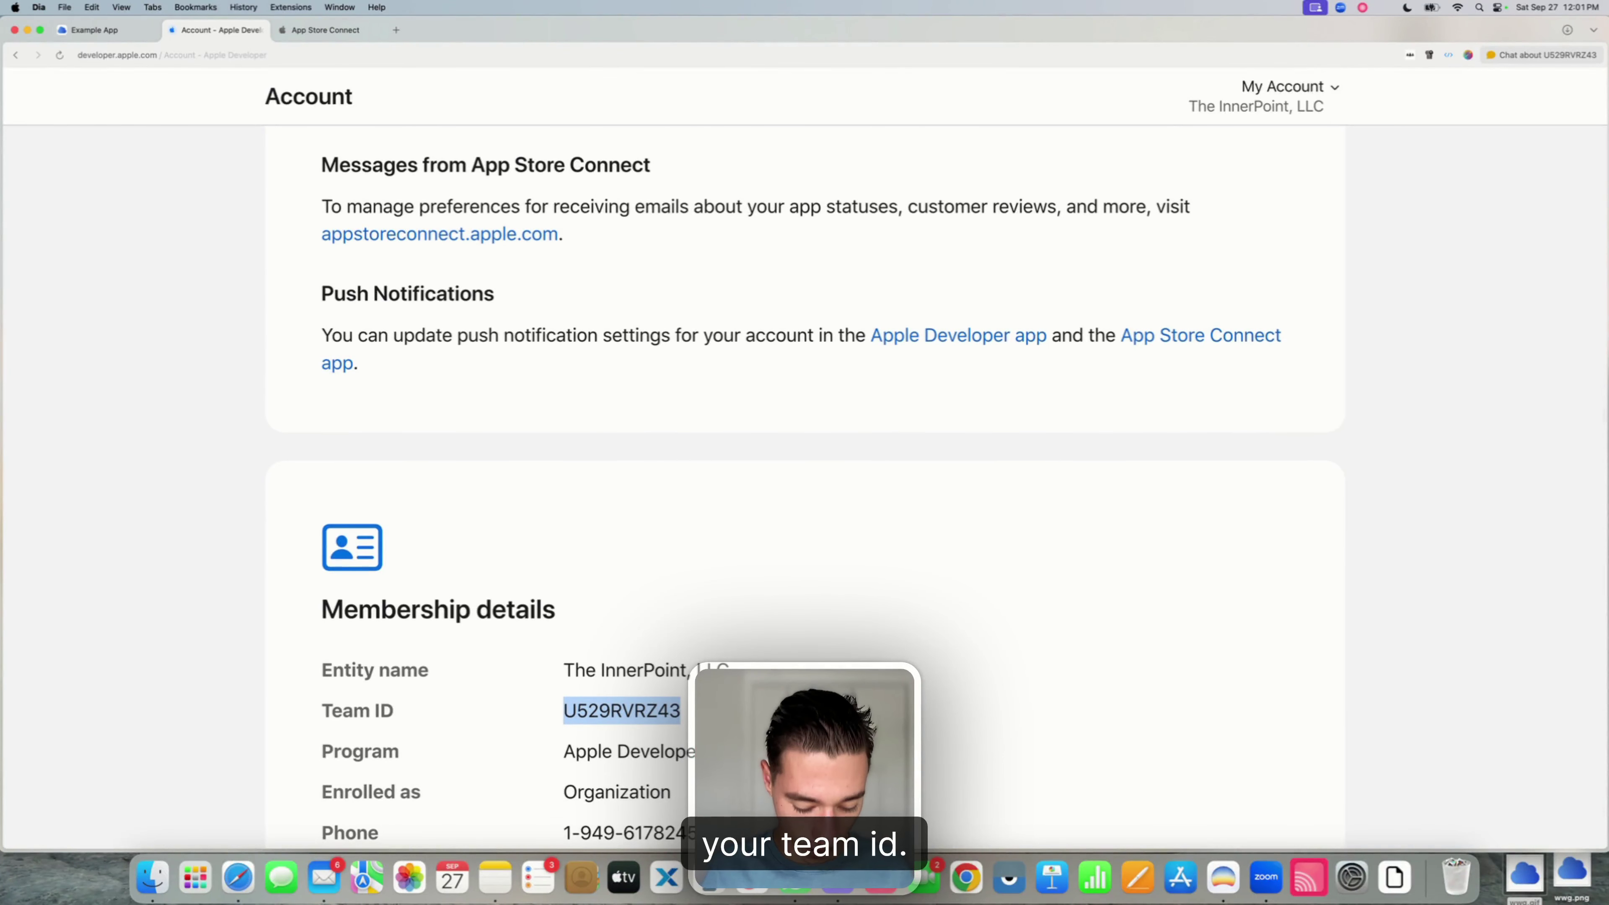
pyautogui.scroll(10, 498, 463)
pyautogui.click(93, 31)
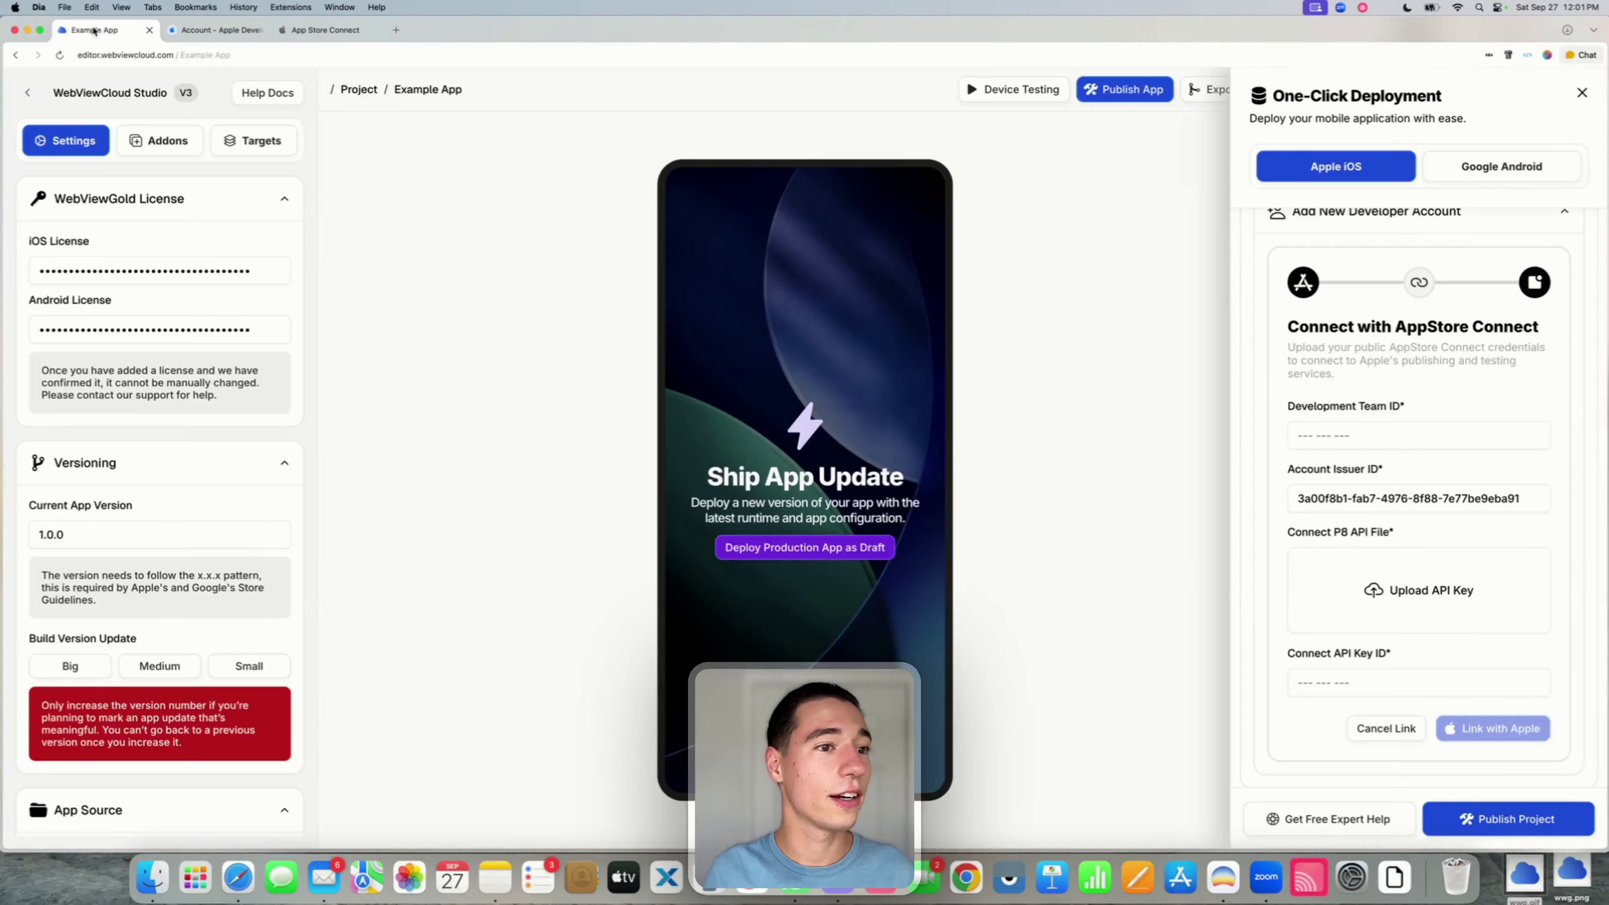
pyautogui.click(1314, 438)
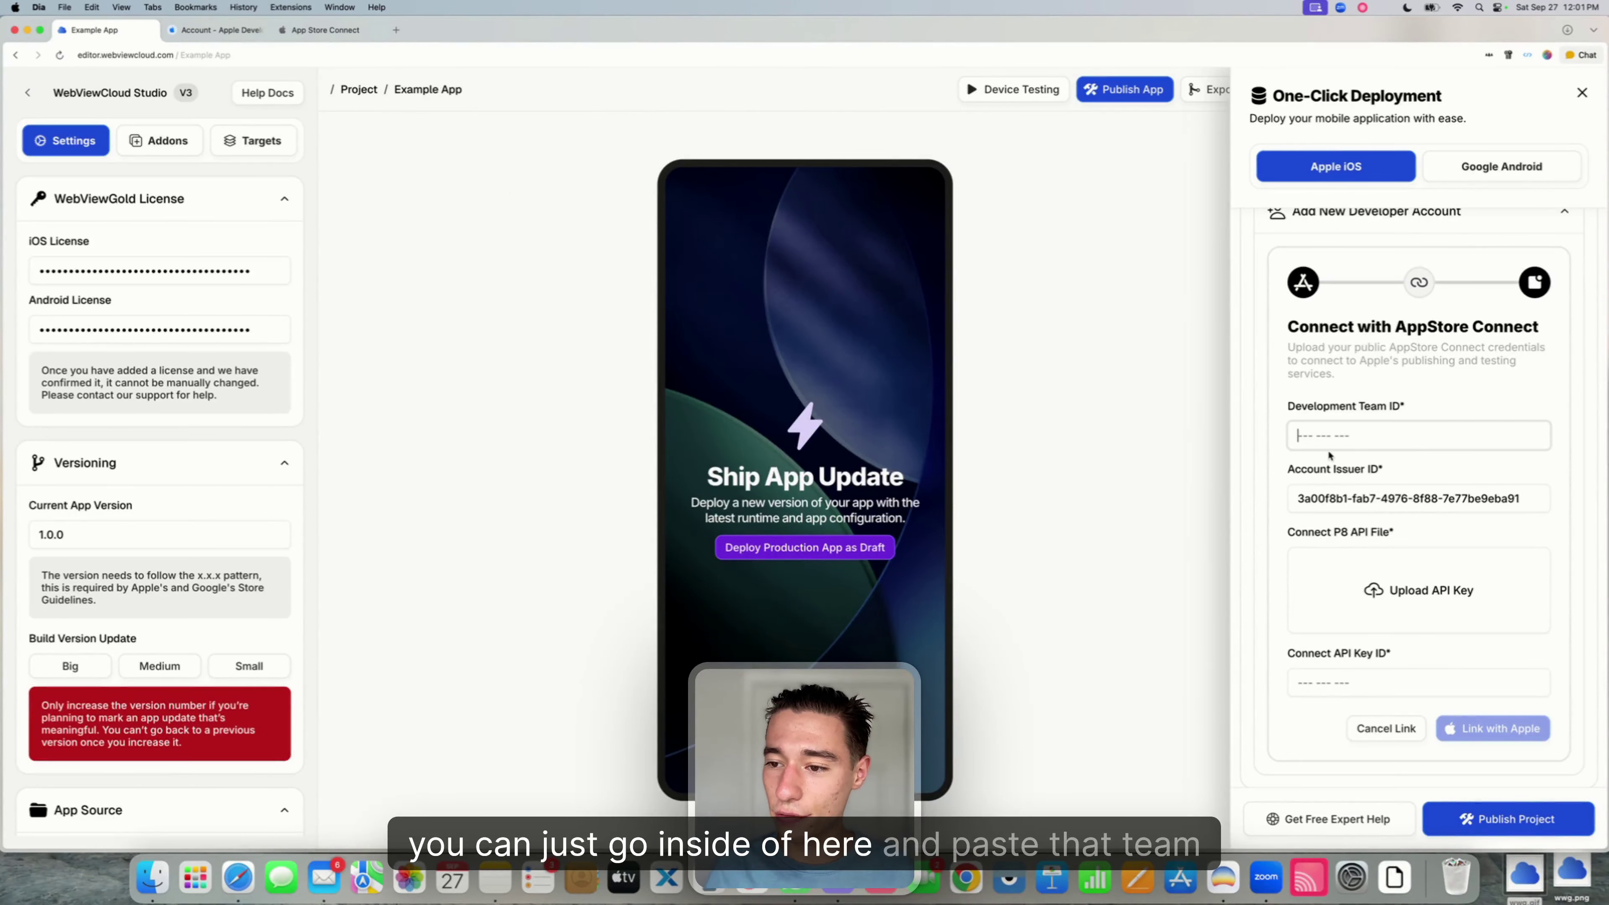
pyautogui.write('U529RVRZ43')
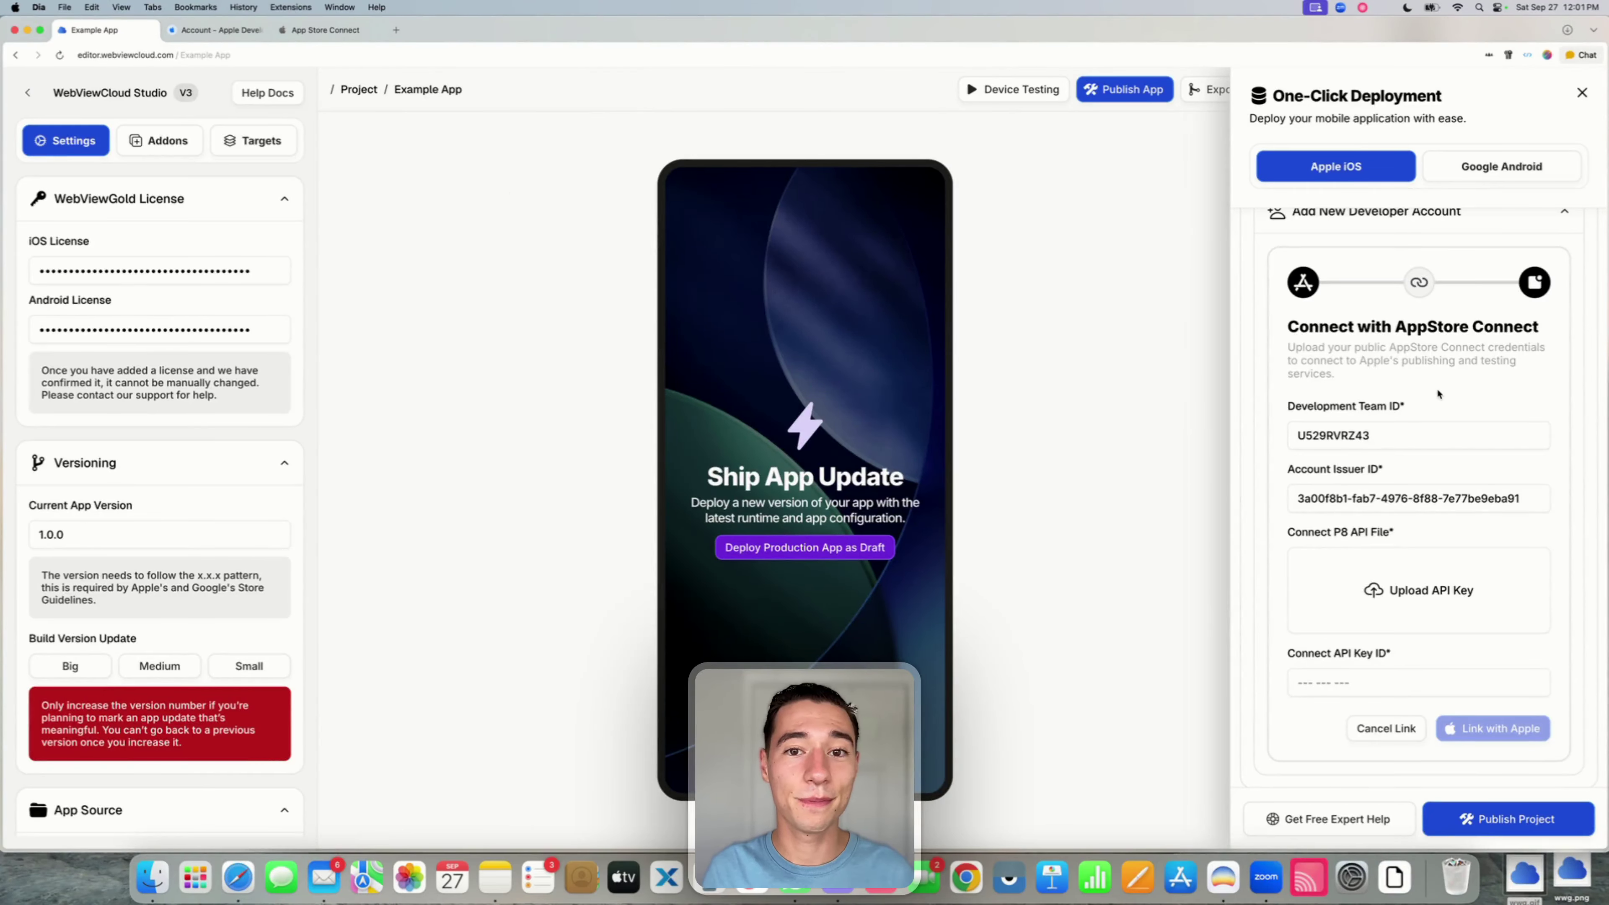
pyautogui.doubleClick(1350, 436)
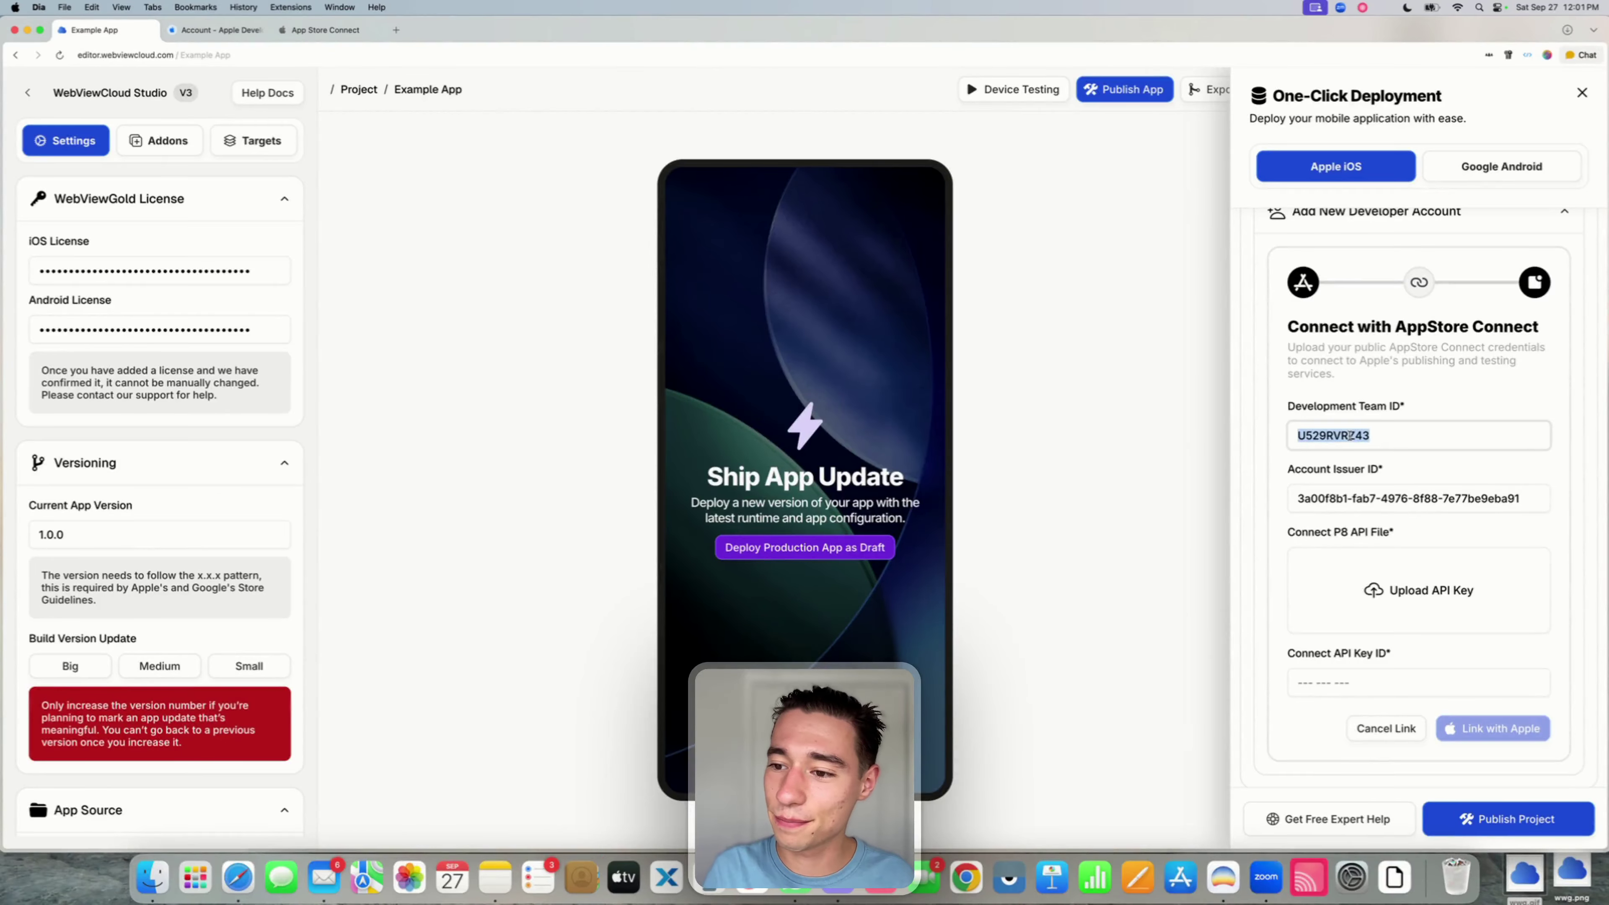
pyautogui.click(1356, 436)
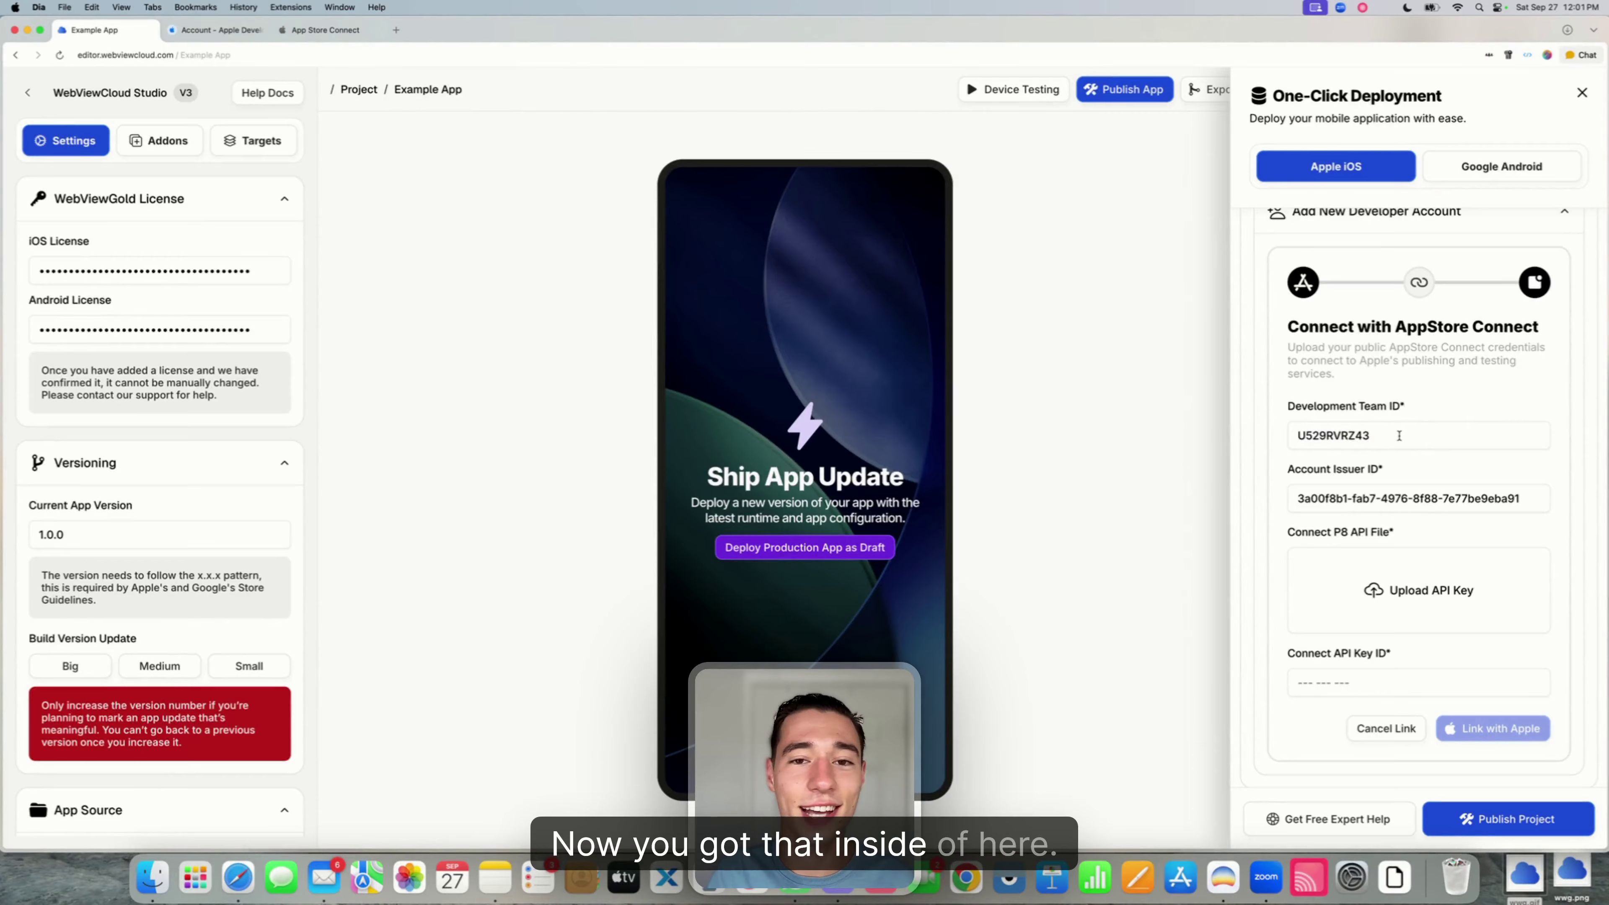
pyautogui.scroll(-1, 1418, 559)
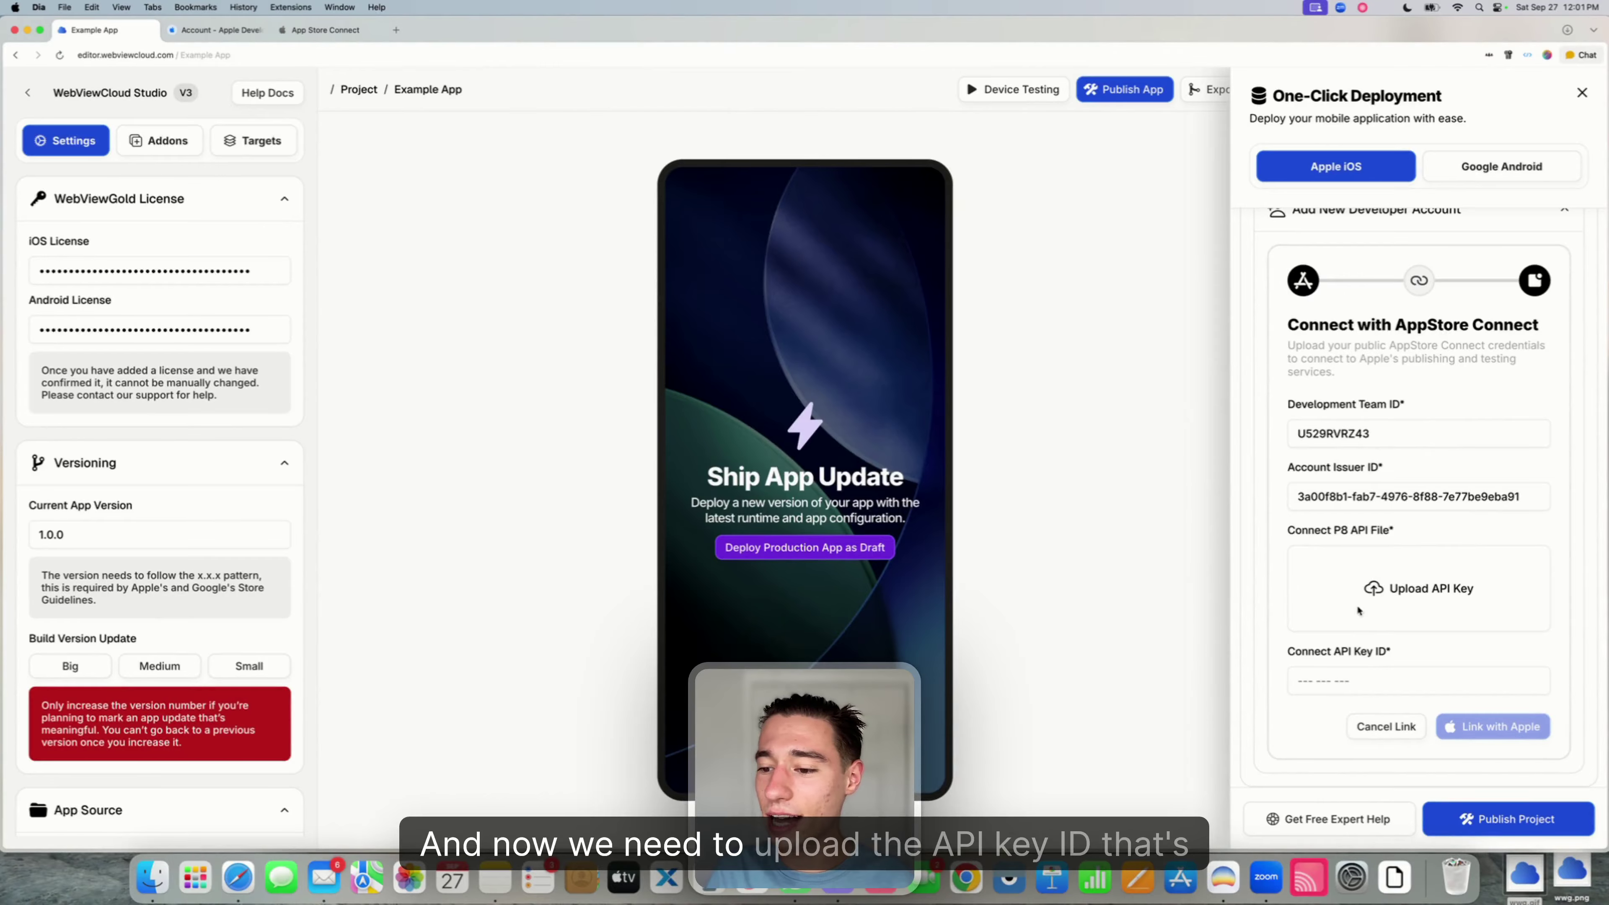
pyautogui.moveTo(1289, 653); pyautogui.dragTo(1391, 653)
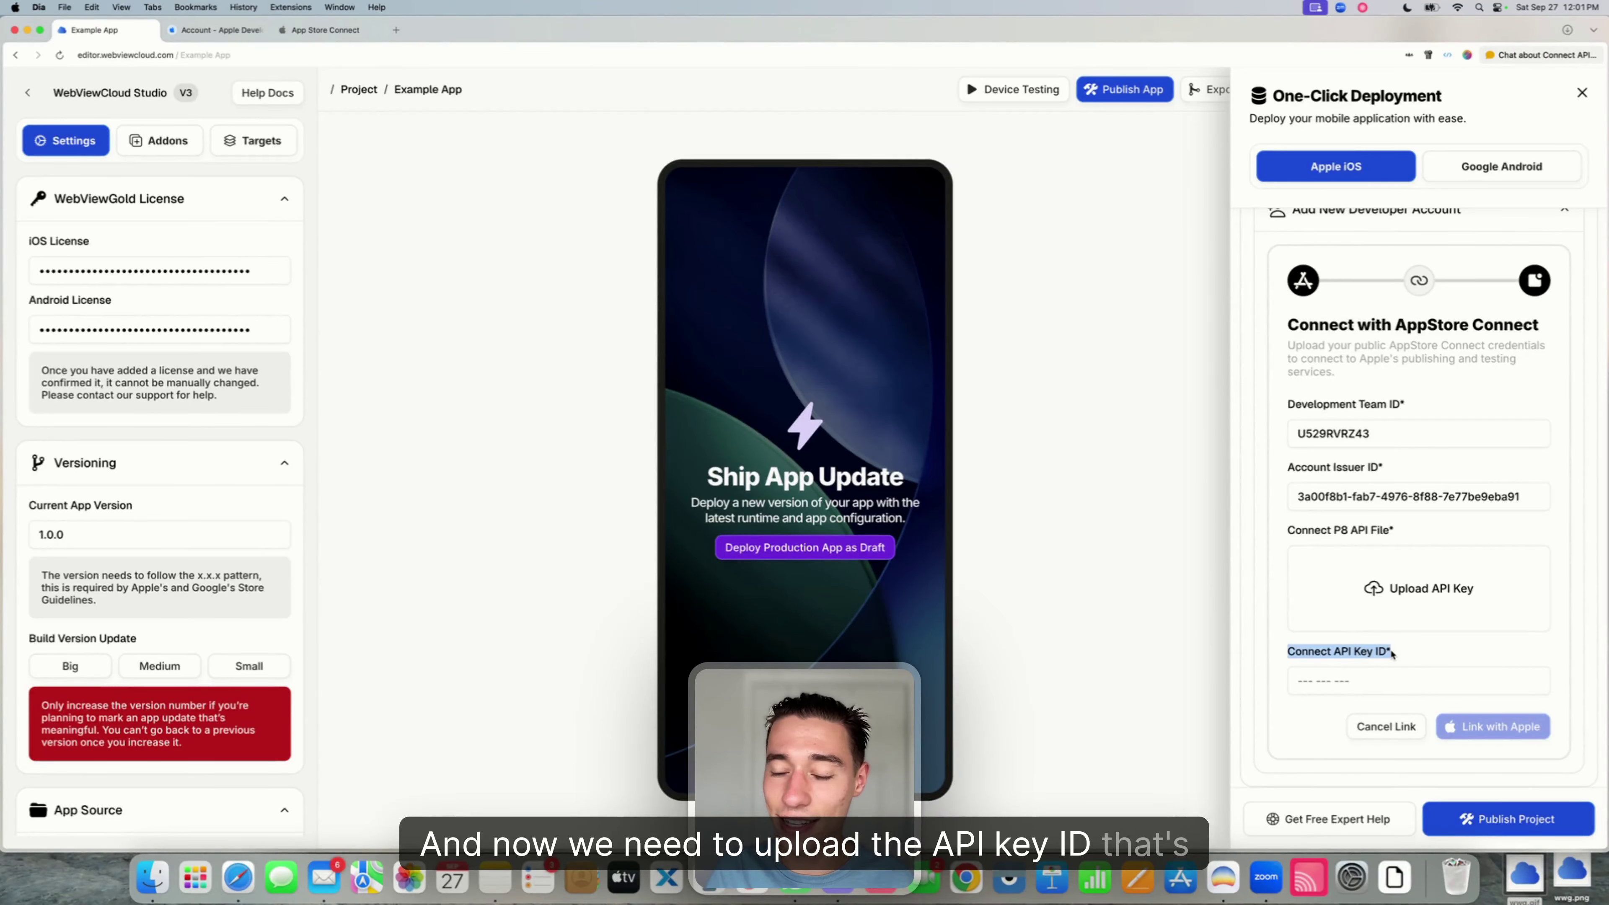
# - Copy the WebViewGold key ID from App Store Connect's API keys list
pyautogui.click(212, 34)
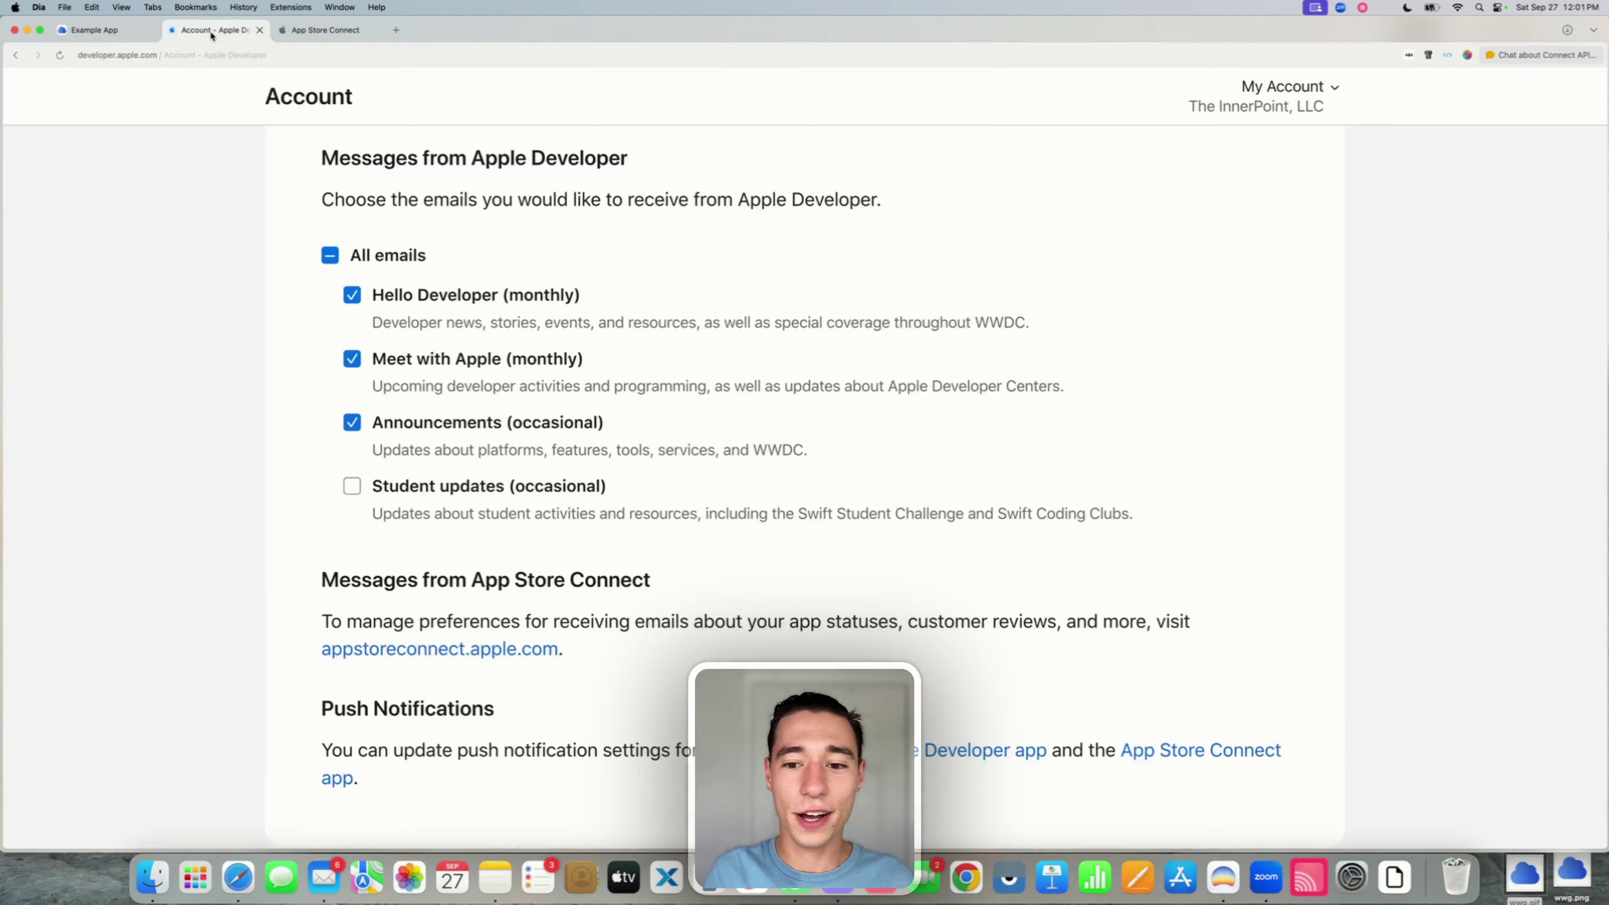
pyautogui.click(325, 30)
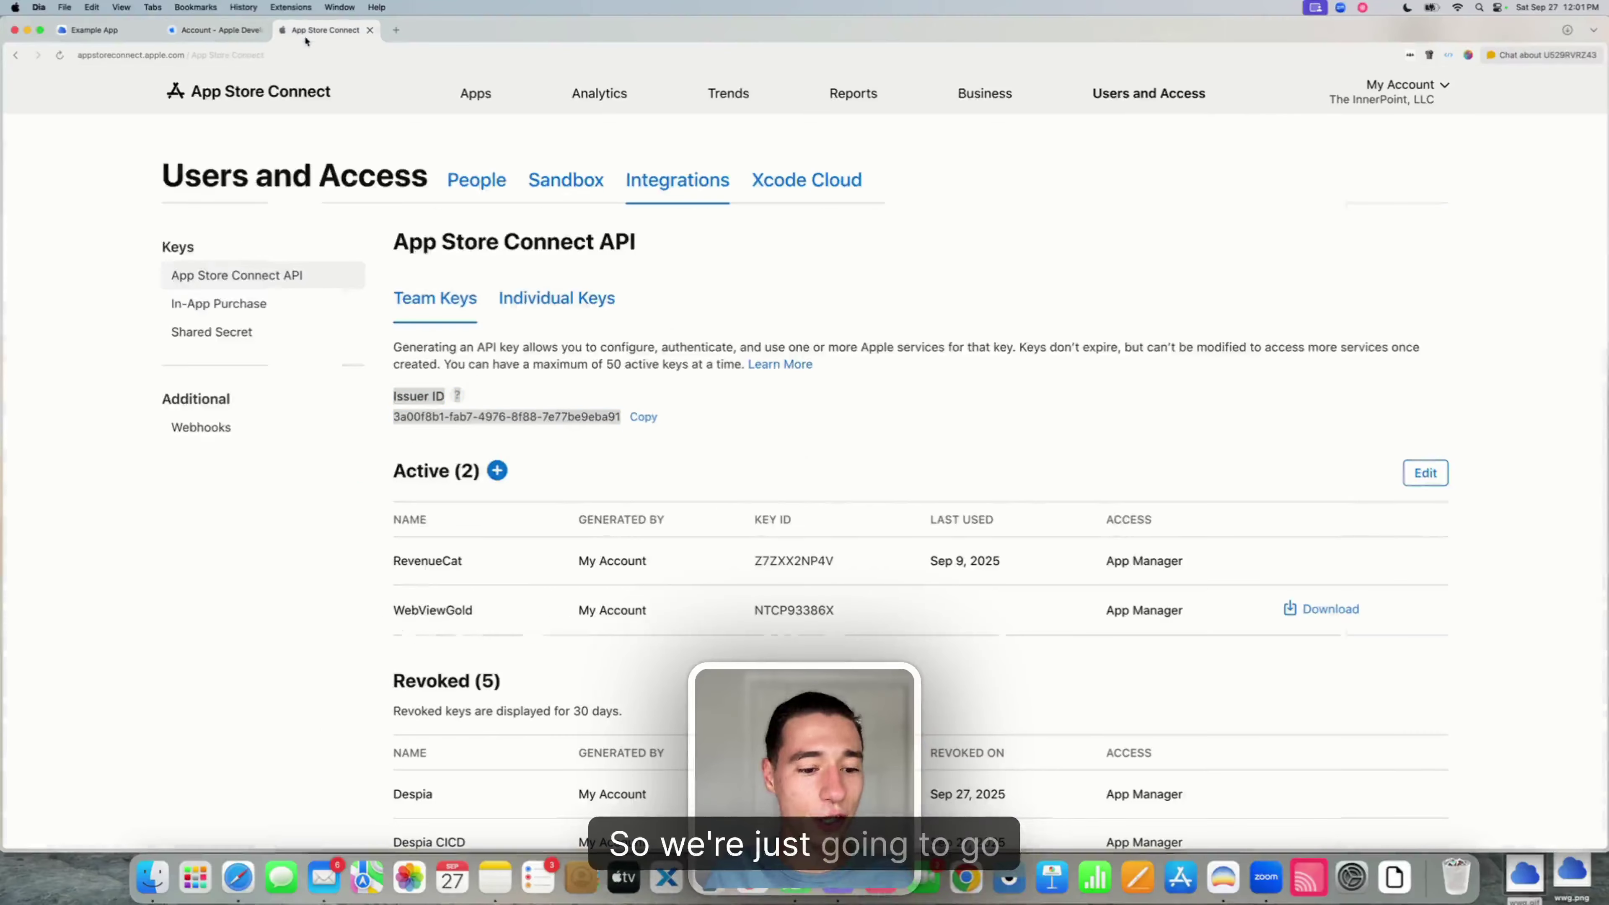
pyautogui.click(600, 365)
pyautogui.doubleClick(422, 611)
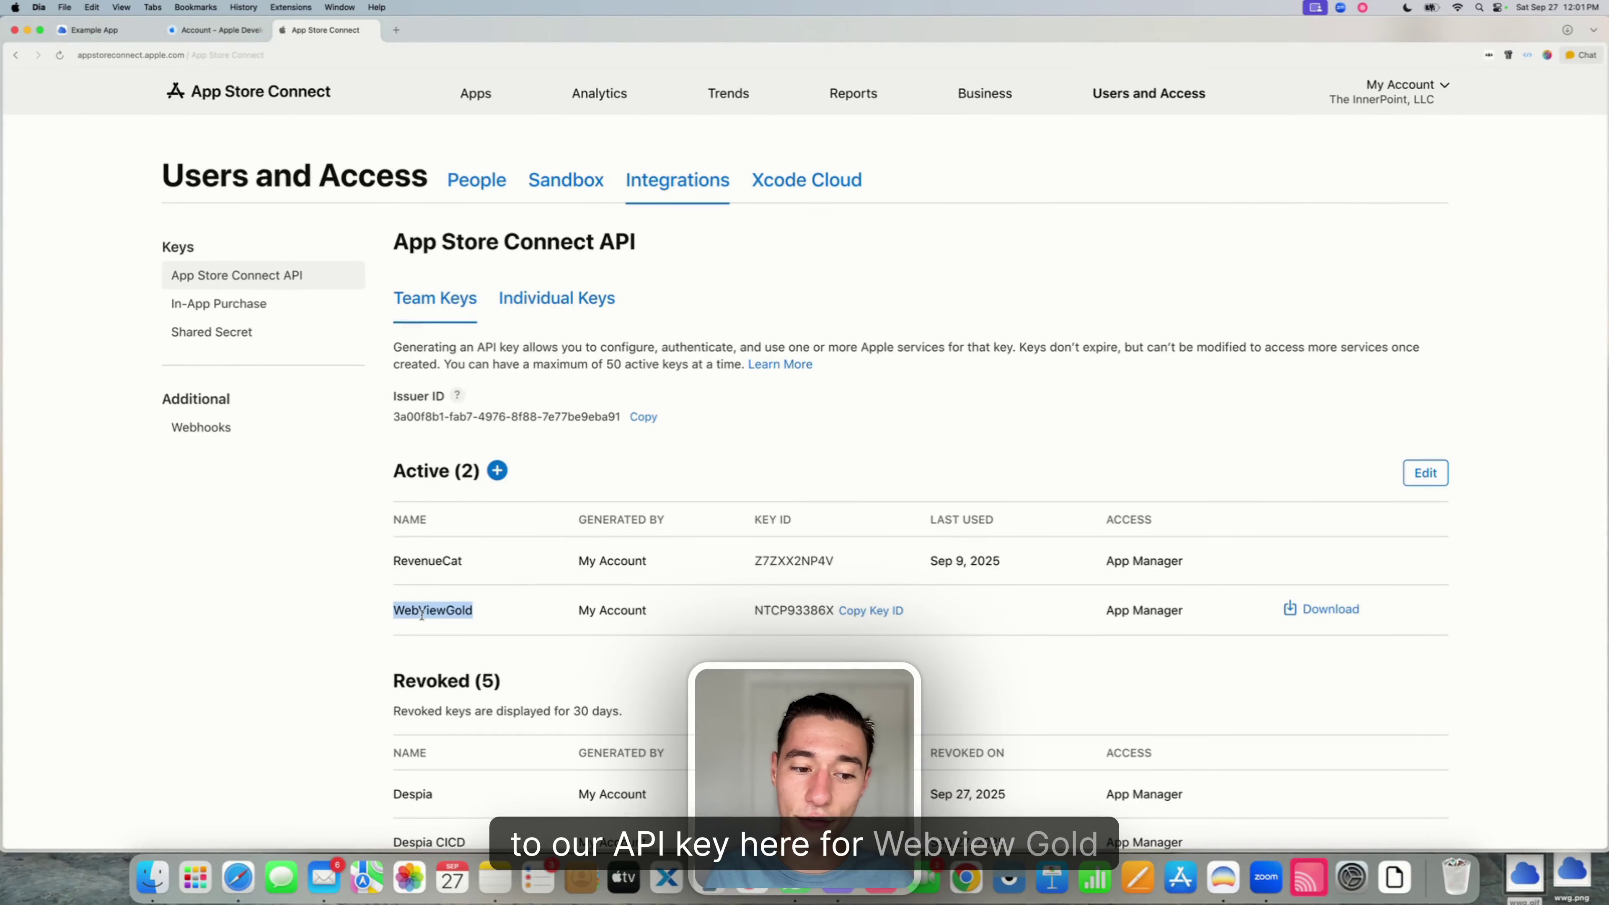
pyautogui.click(684, 610)
pyautogui.moveTo(842, 611)
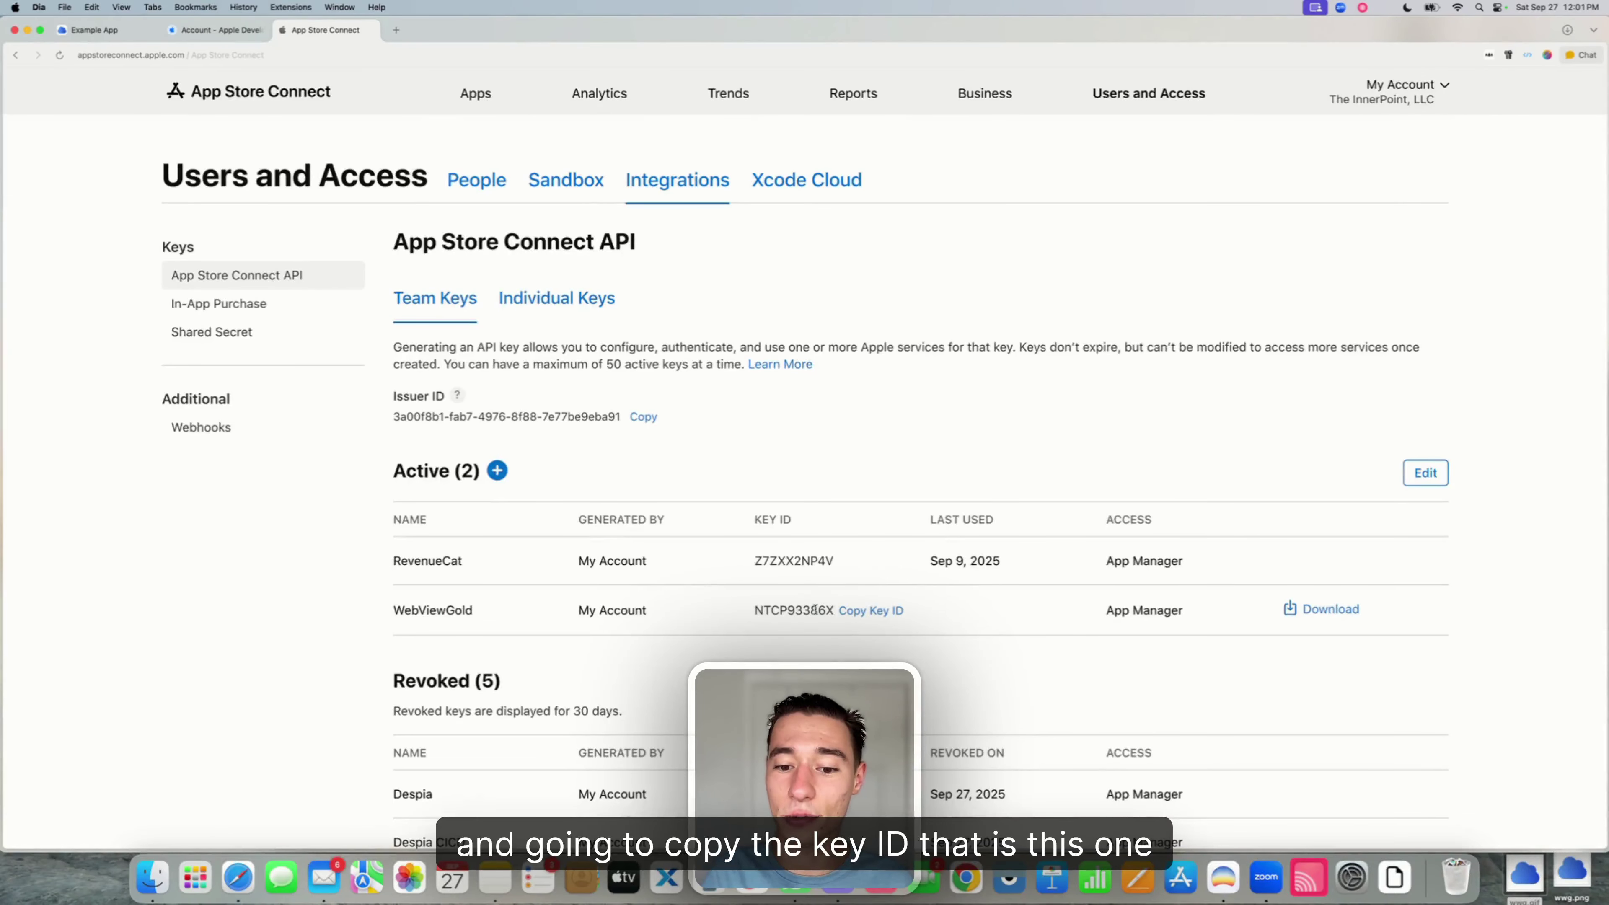
pyautogui.click(849, 612)
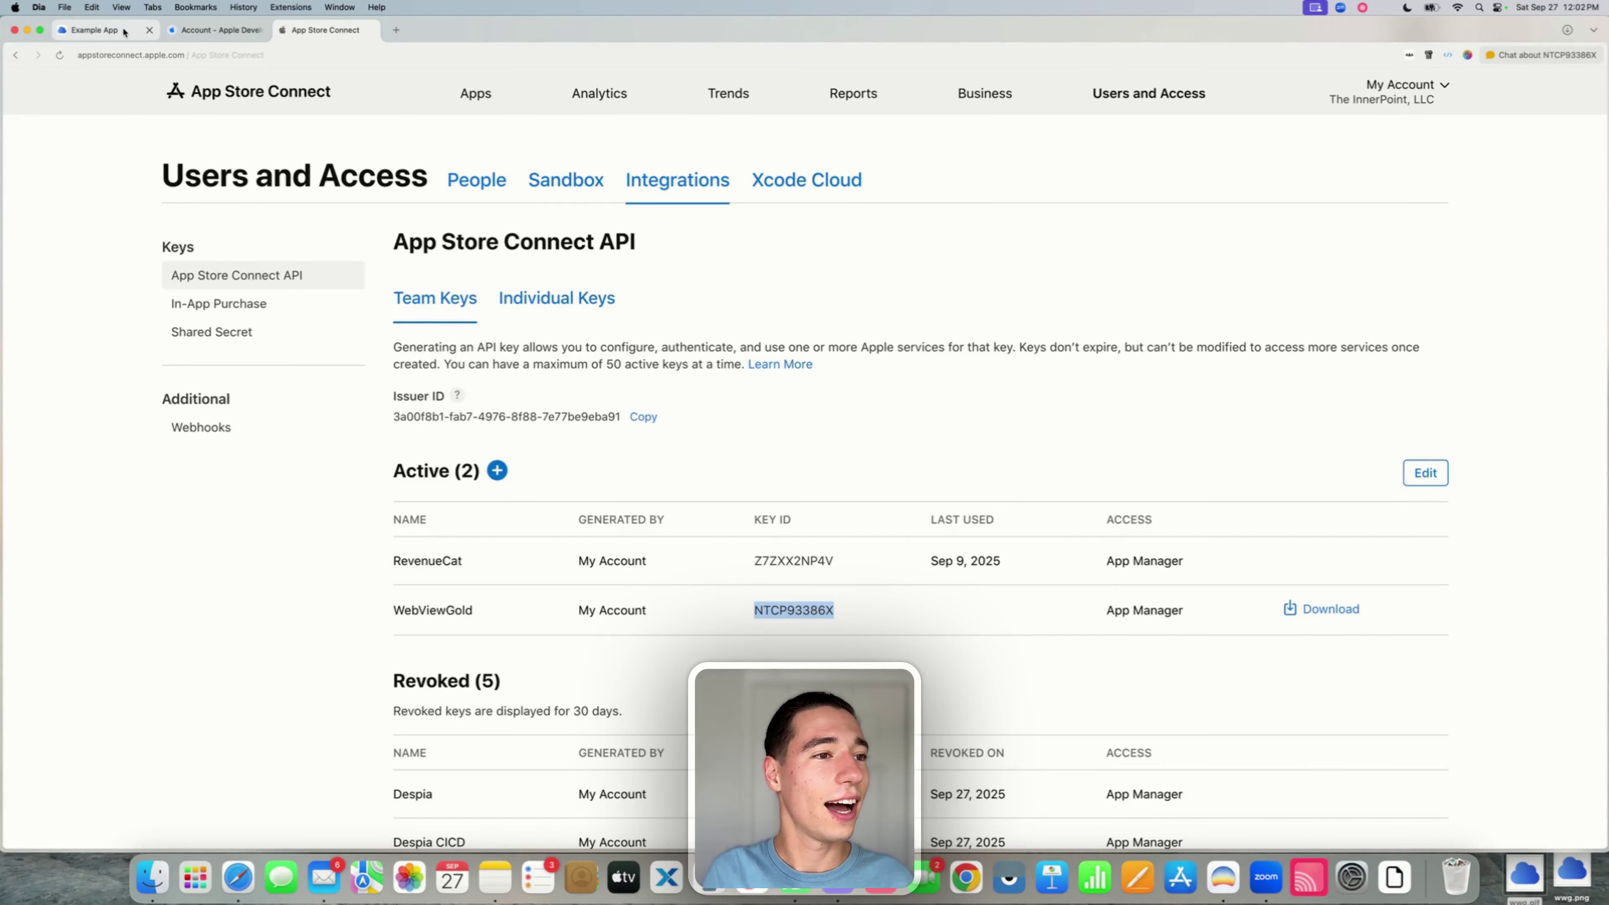
# - Paste the key ID into the Connect API Key ID field, then return to App Store Connect
pyautogui.click(95, 30)
pyautogui.click(1352, 680)
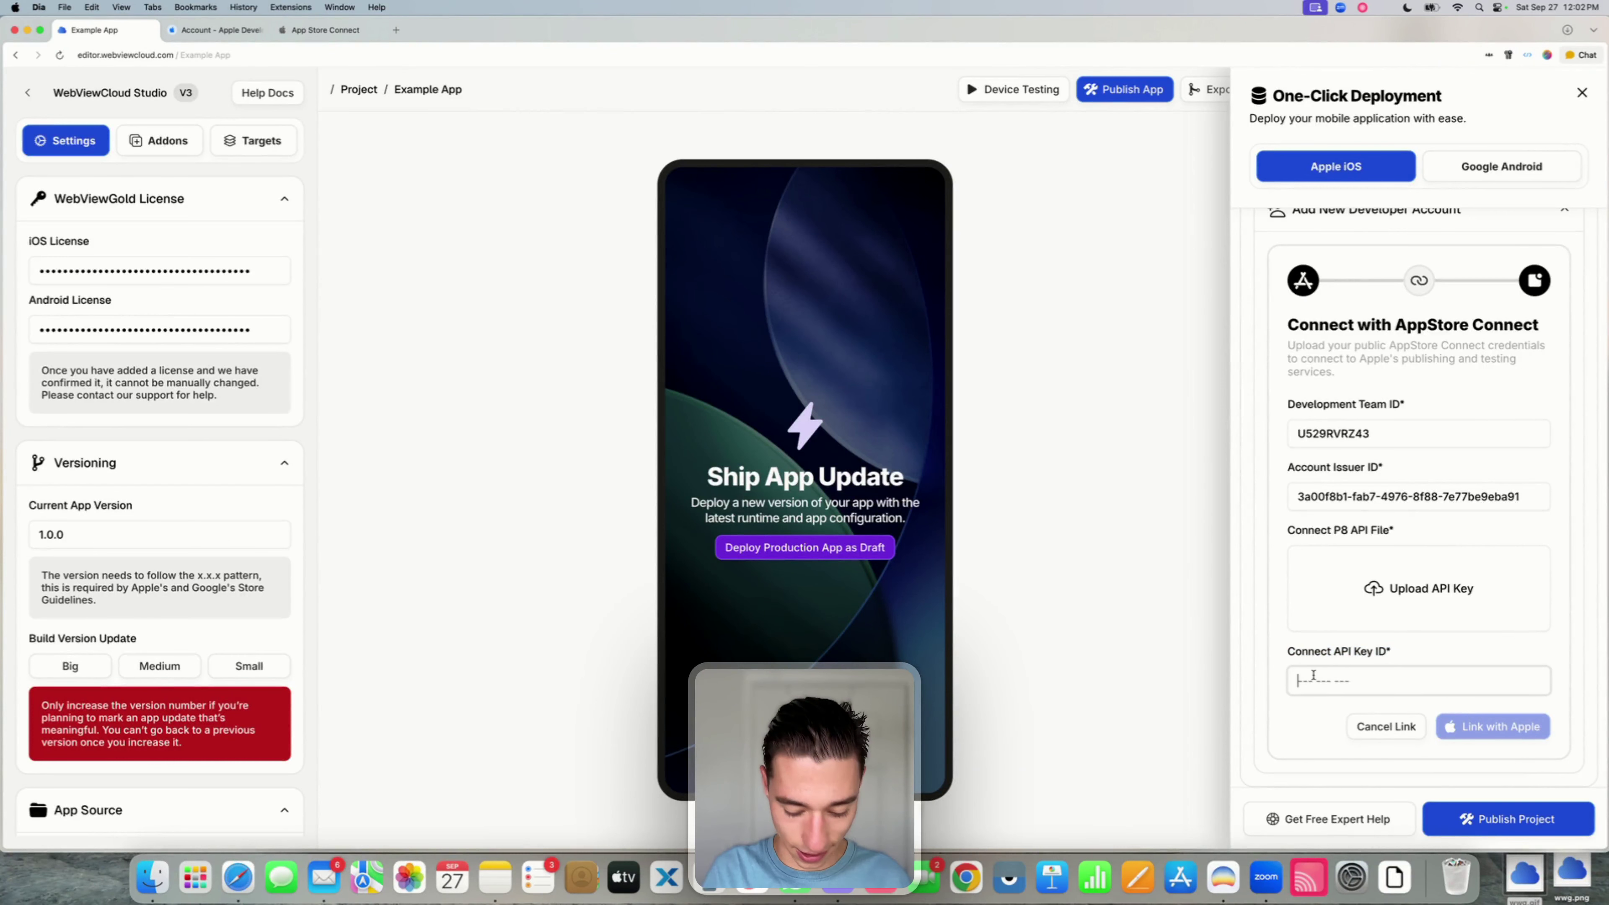
pyautogui.press('super+v')
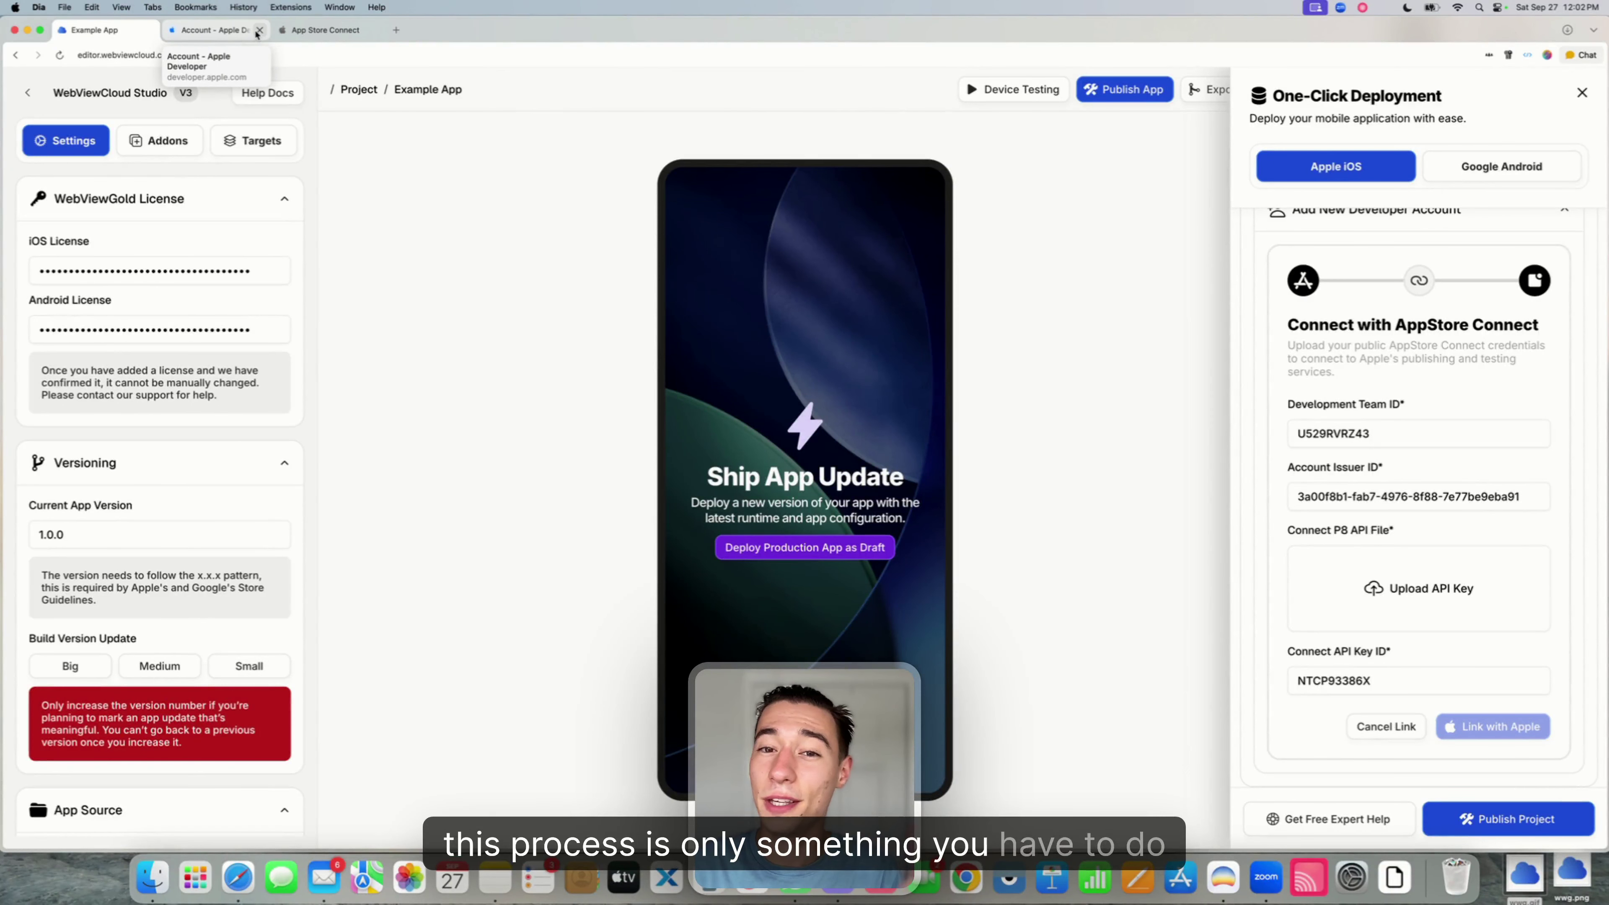
pyautogui.click(310, 32)
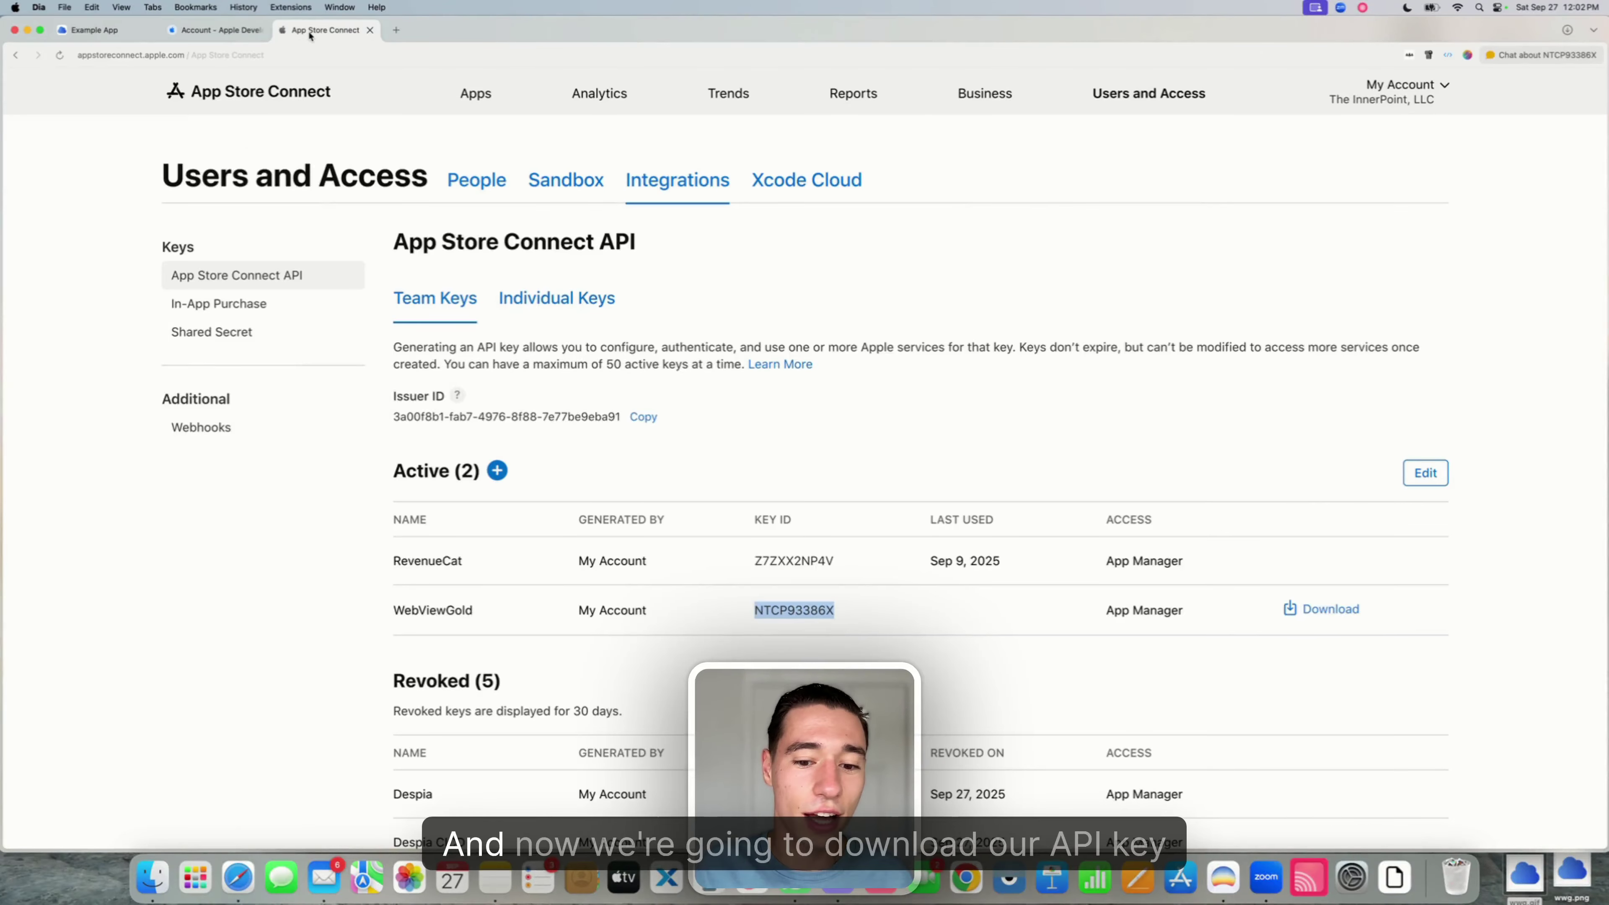
# - Download the one-time WebViewGold key file AuthKey_NTCP93386X.p8 and go back to the Example App editor
pyautogui.click(1292, 608)
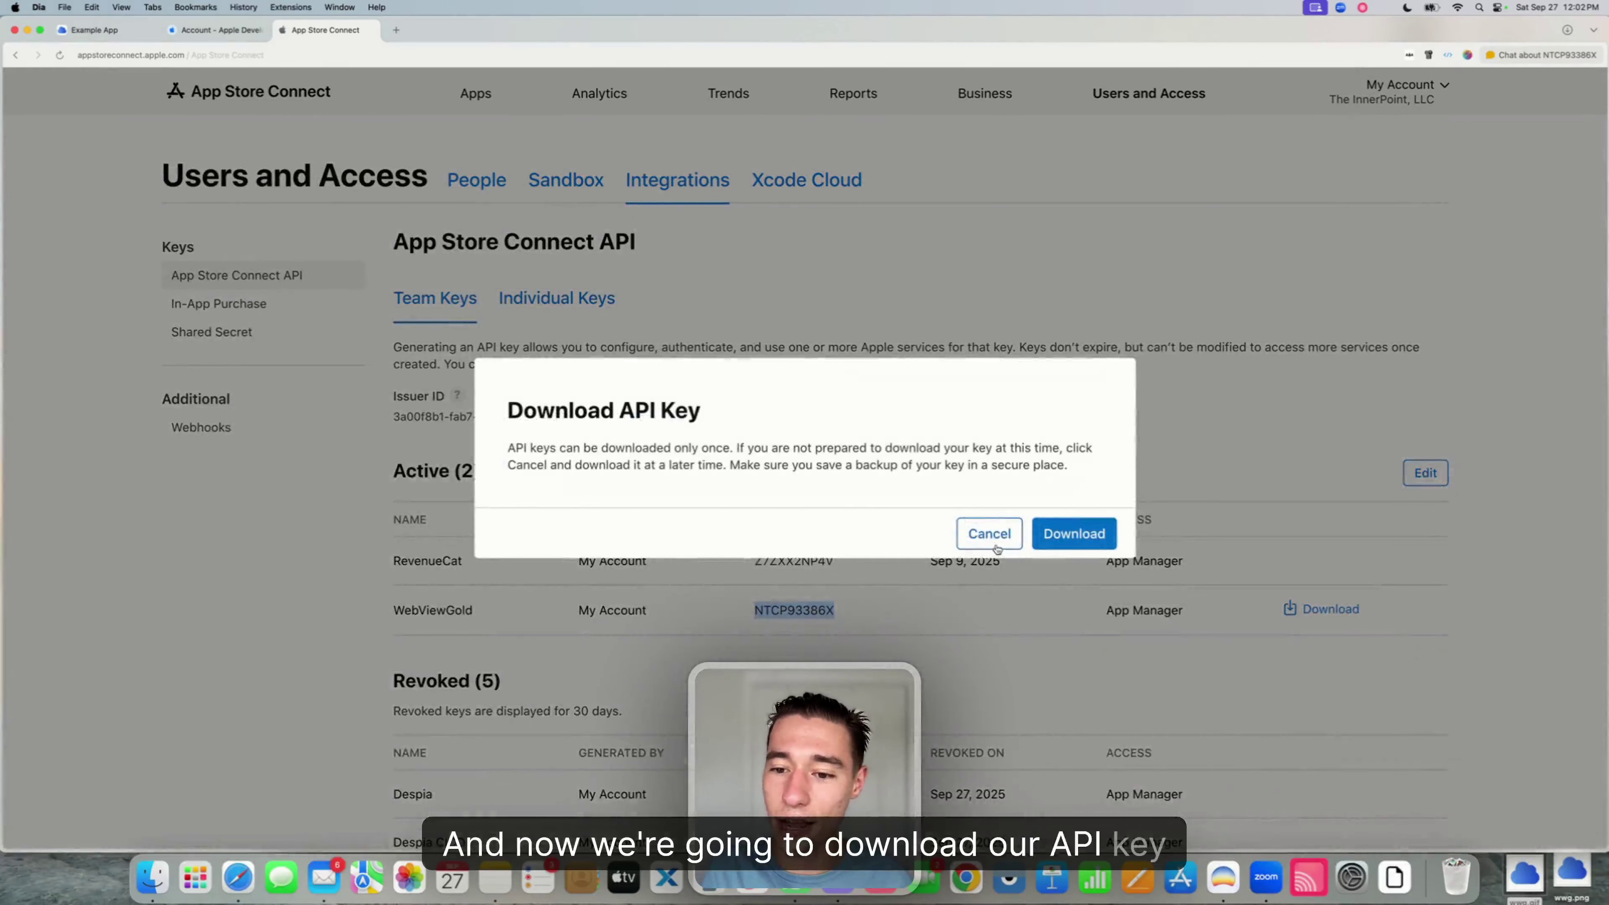
pyautogui.click(1070, 536)
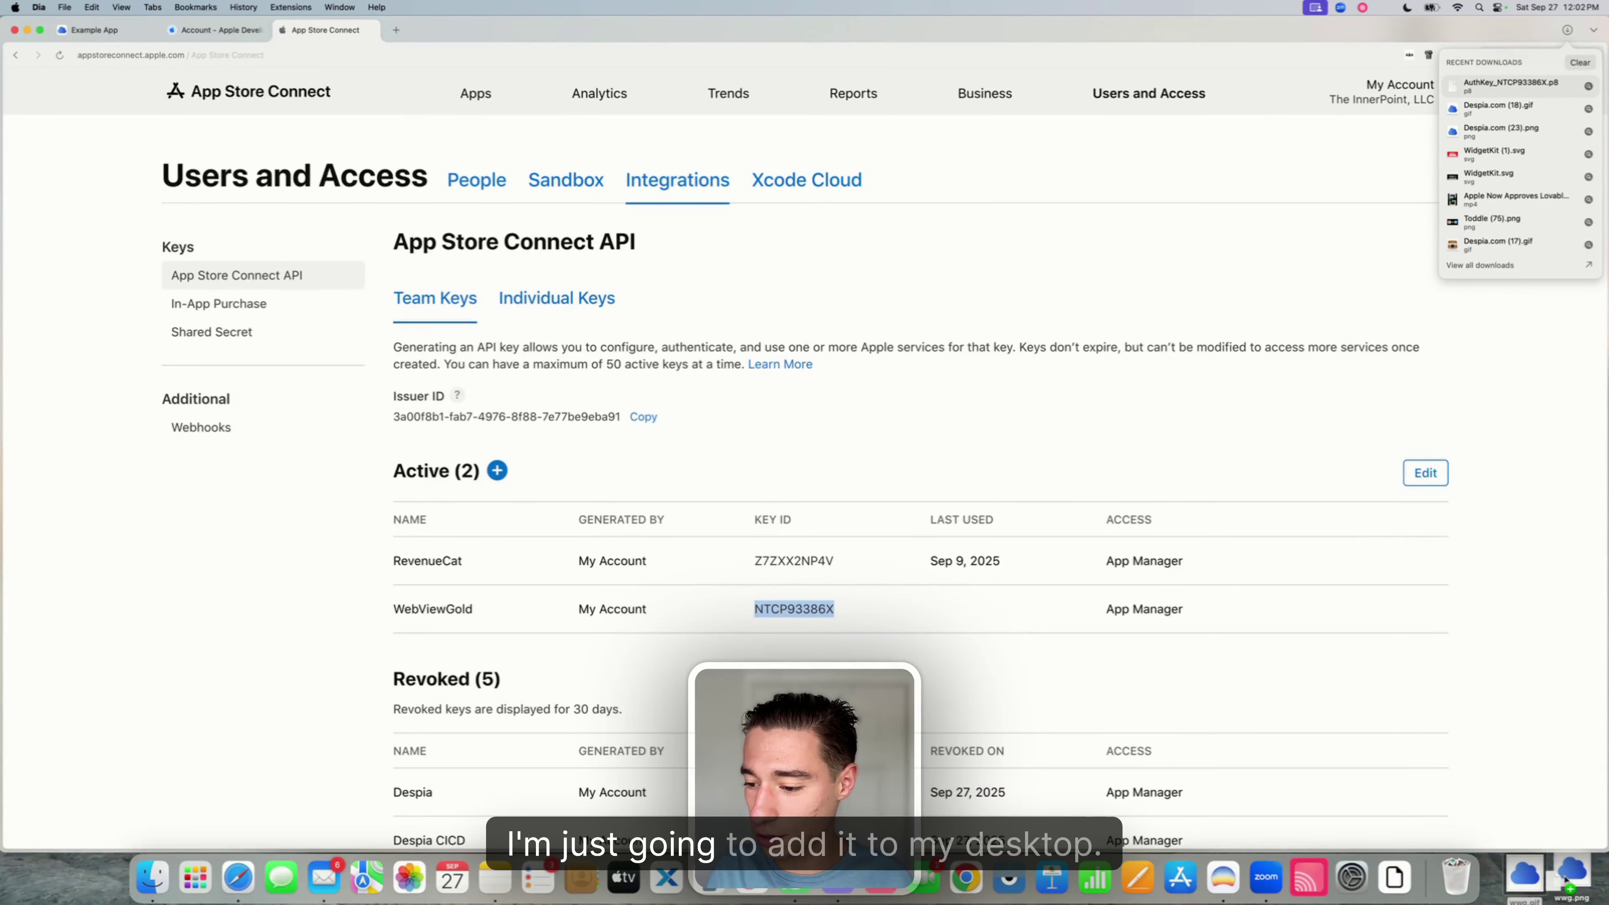
pyautogui.click(1435, 709)
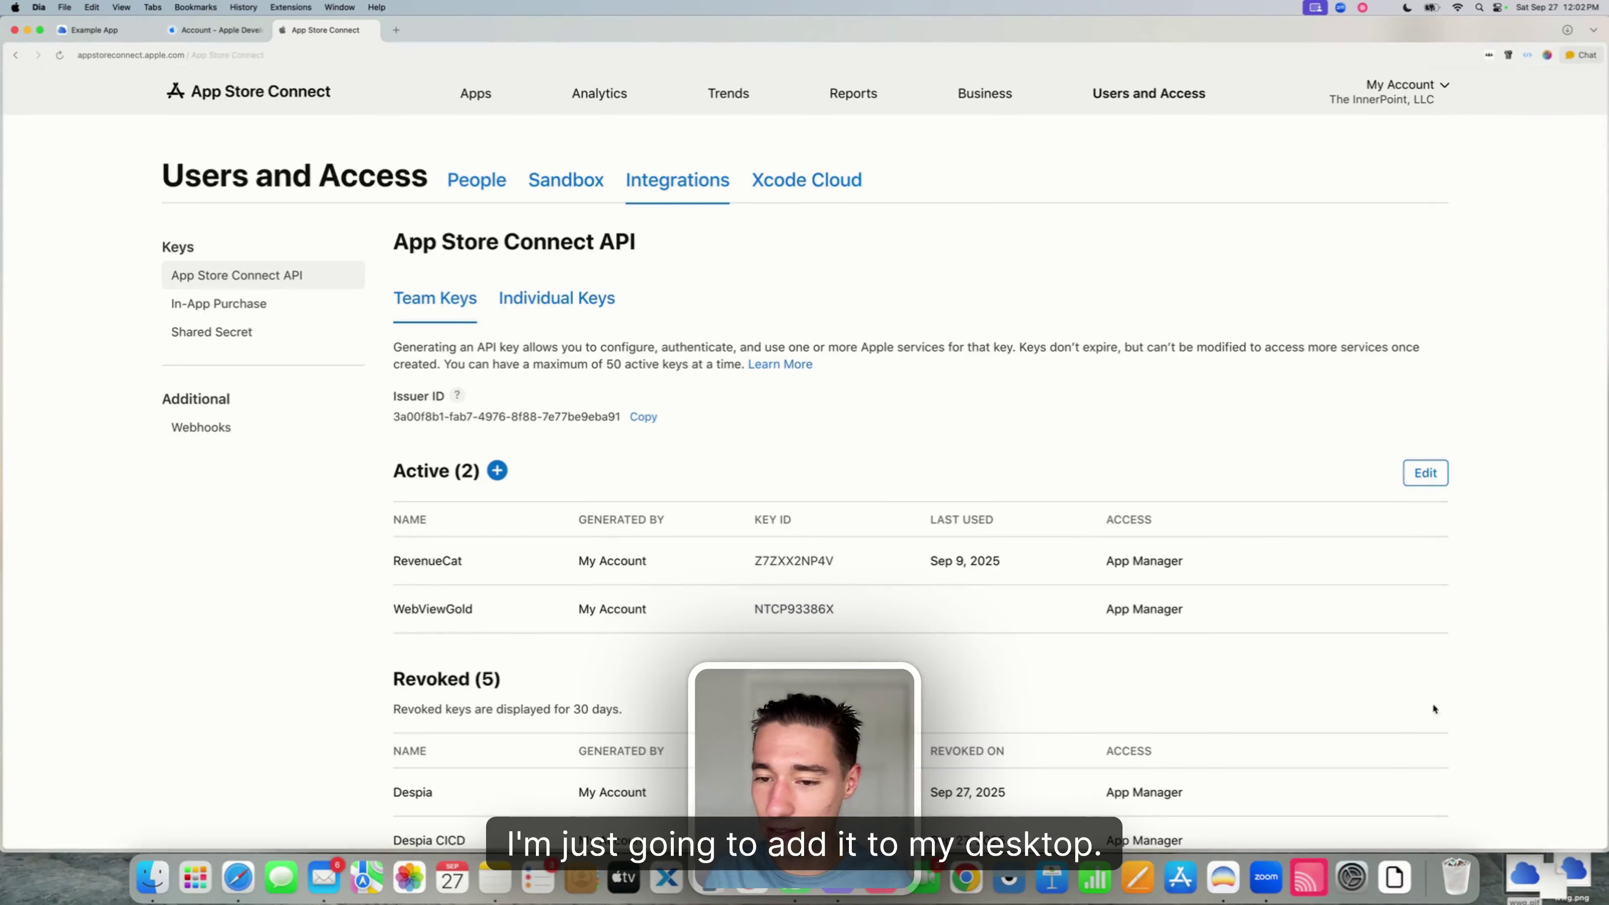
pyautogui.click(93, 42)
# - Upload AuthKey_NTCP93386X.p8 from Downloads as the App Store Connect API key
pyautogui.click(1387, 600)
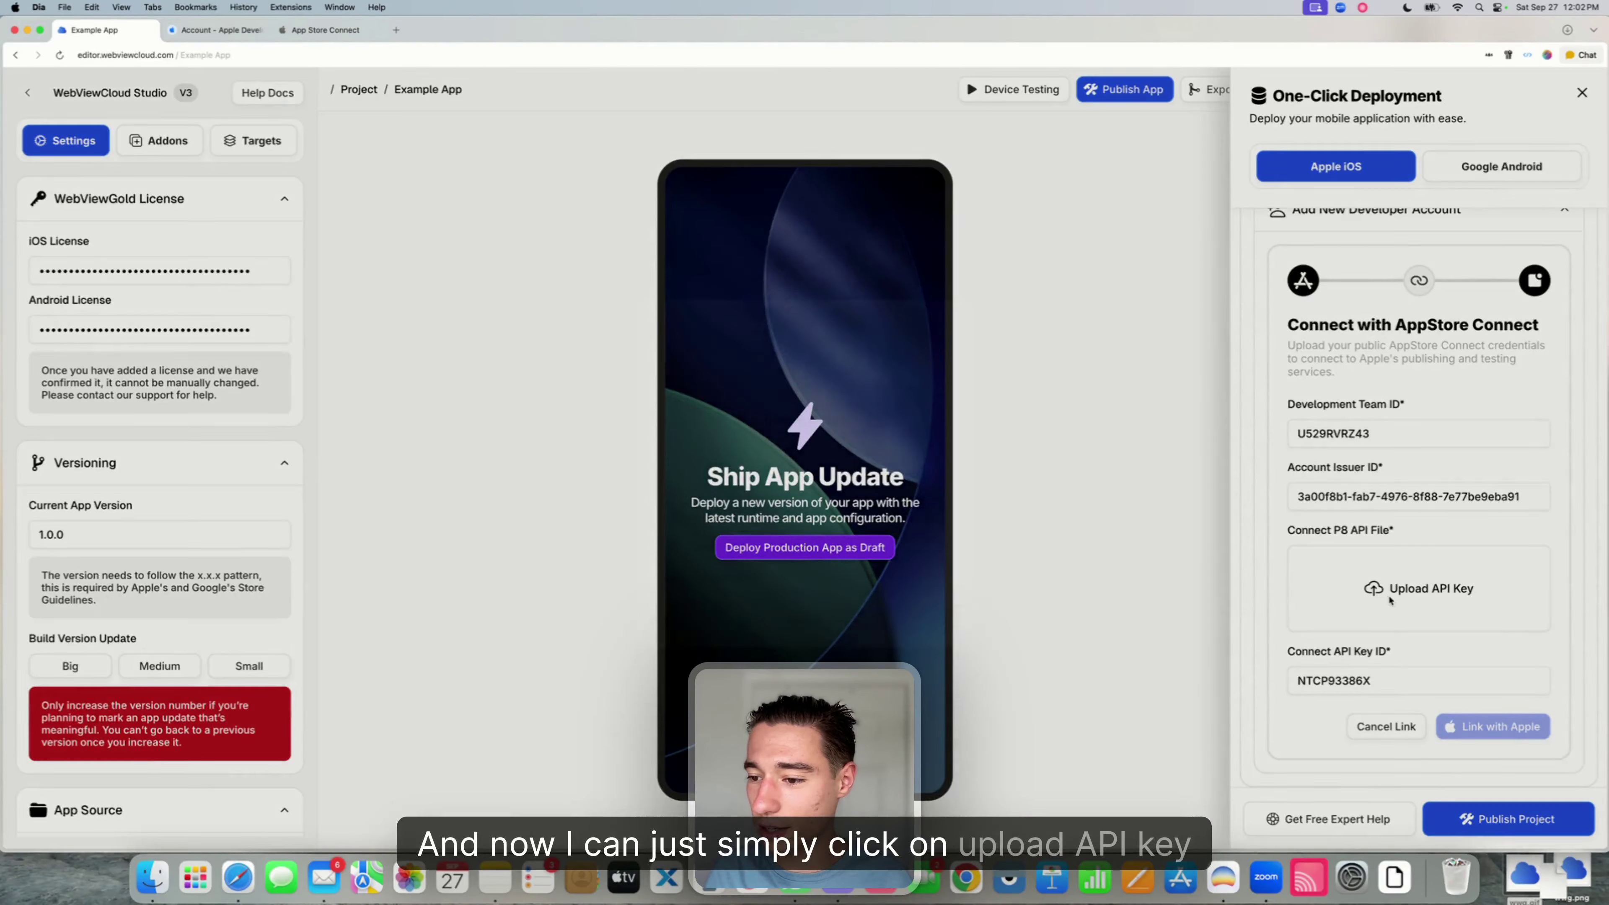
pyautogui.moveTo(1524, 878); pyautogui.dragTo(831, 378)
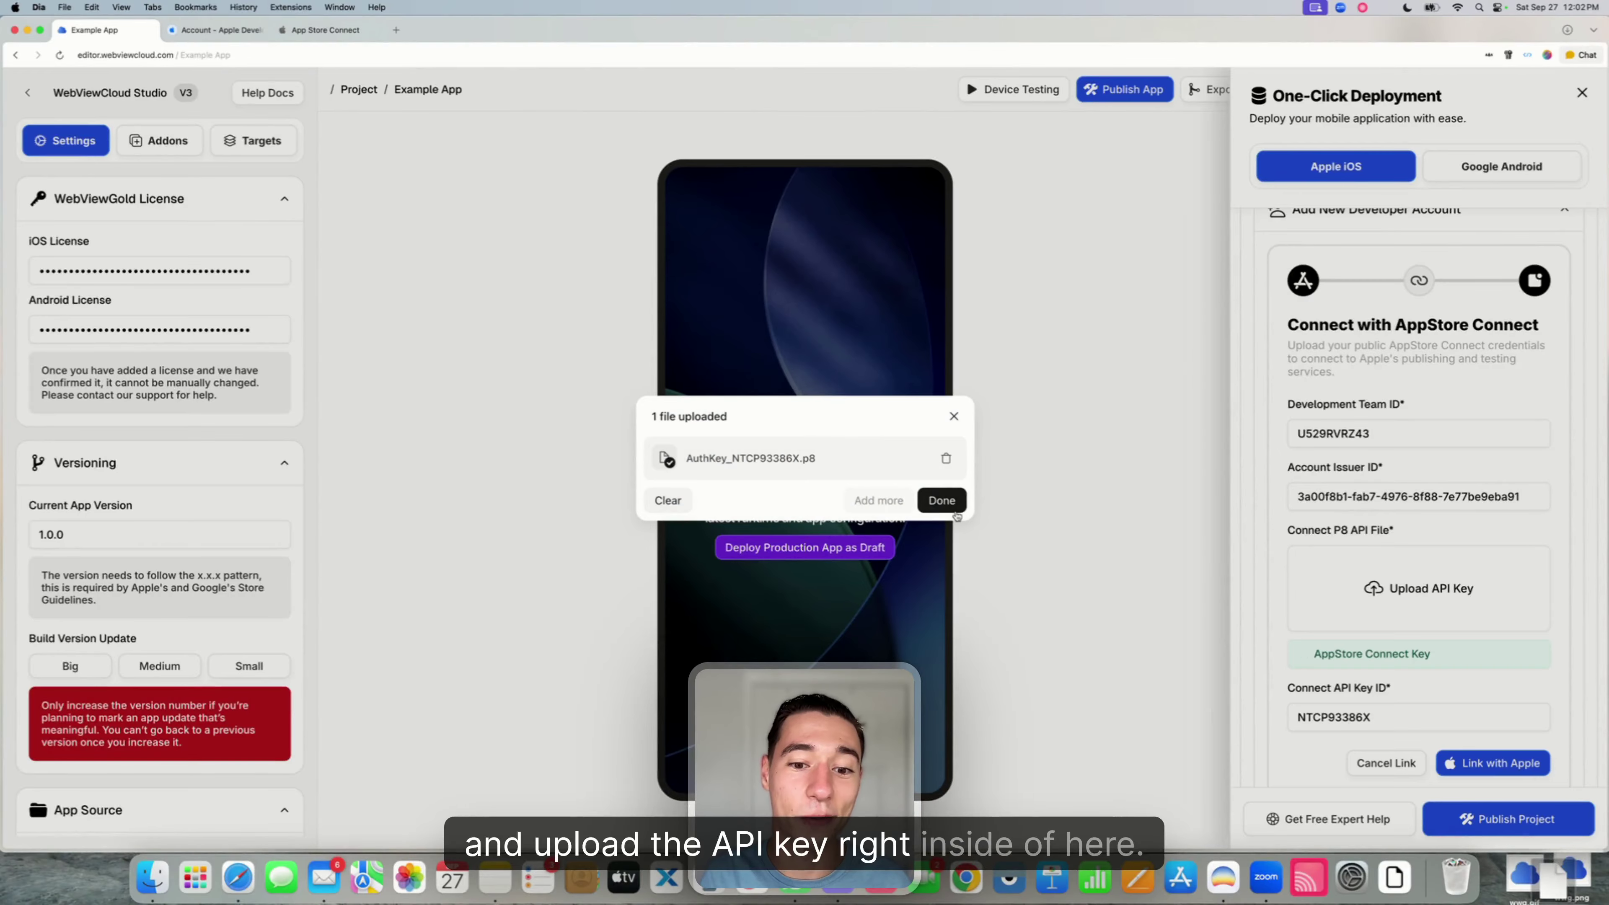
pyautogui.click(944, 502)
pyautogui.scroll(-1, 1488, 699)
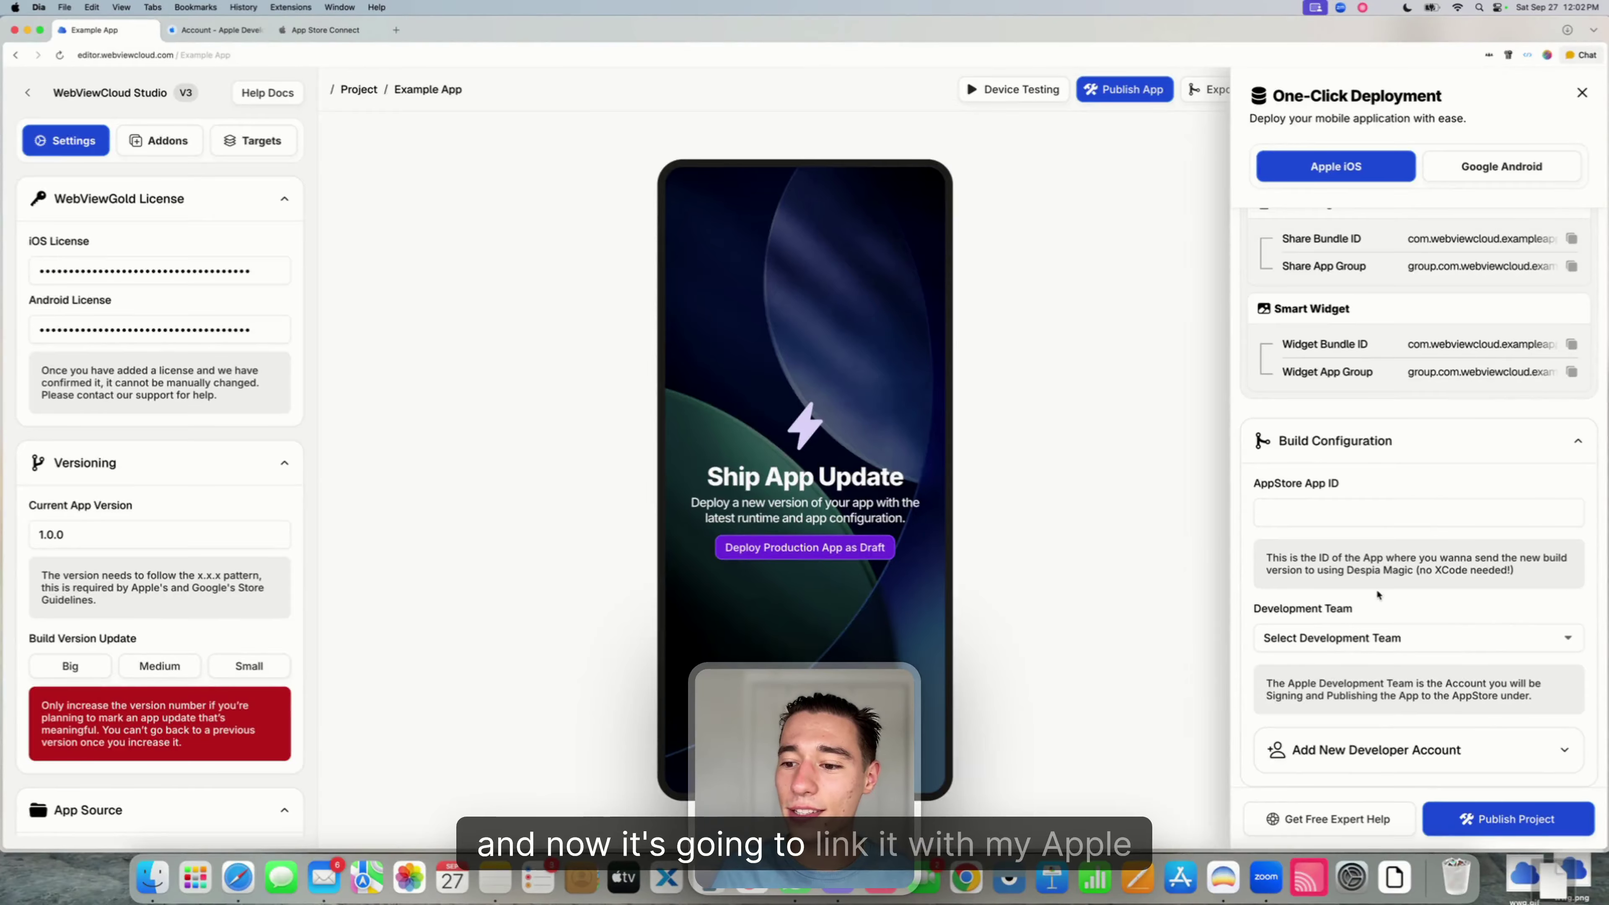
# - Choose U529RVRZ43 as the Development Team in Build Configuration
pyautogui.click(1335, 637)
pyautogui.click(1304, 638)
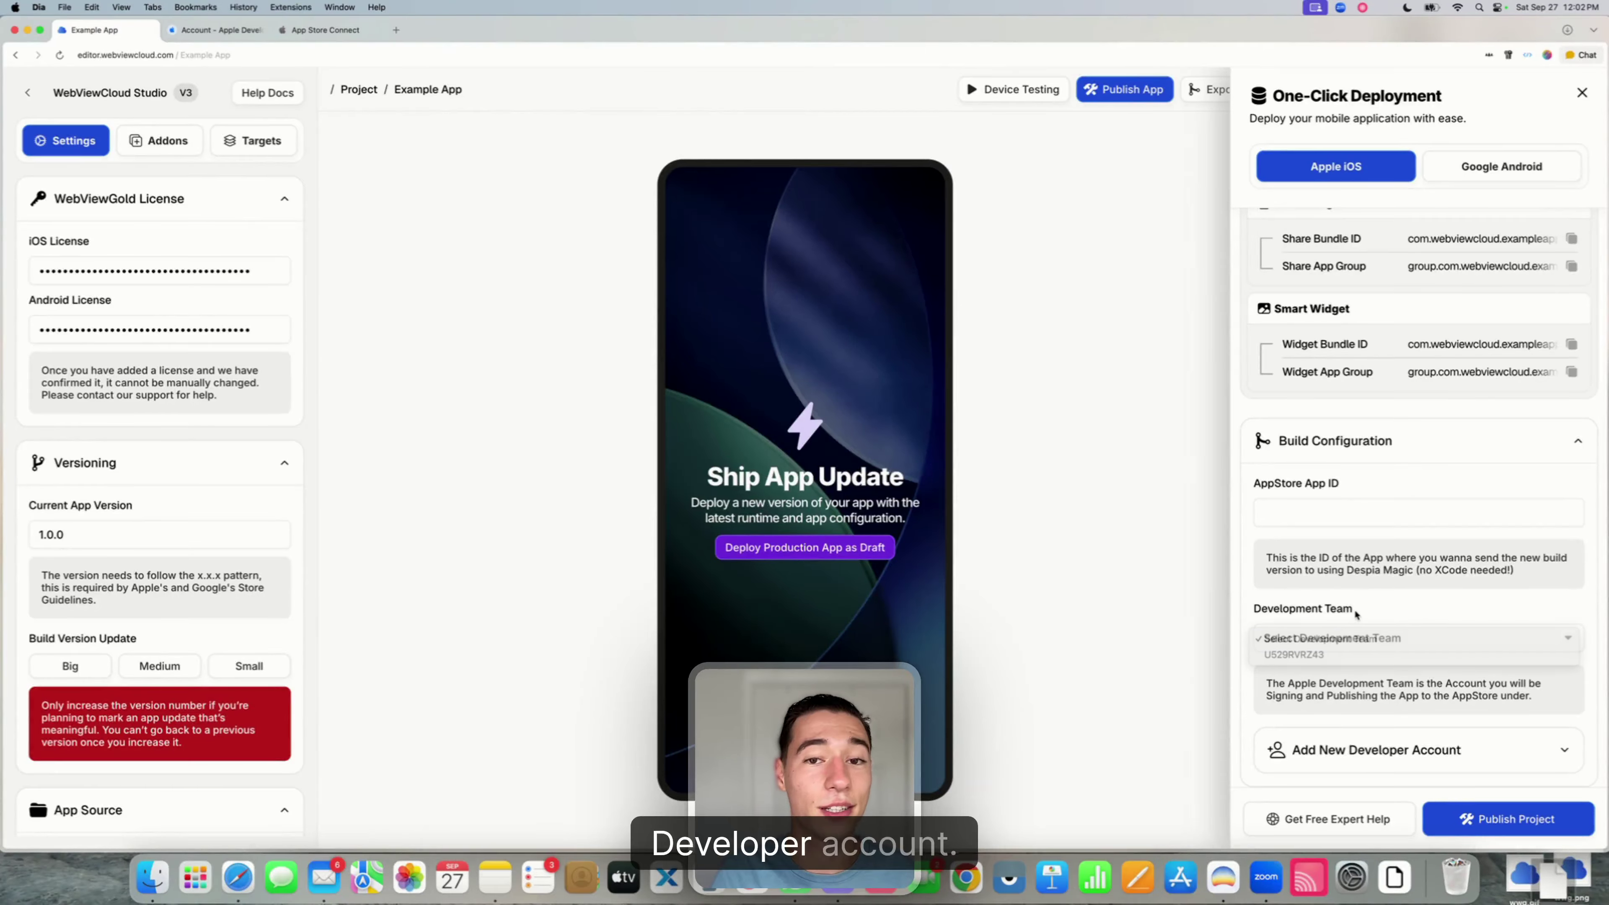
pyautogui.moveTo(1256, 610); pyautogui.dragTo(1359, 612)
pyautogui.click(1339, 639)
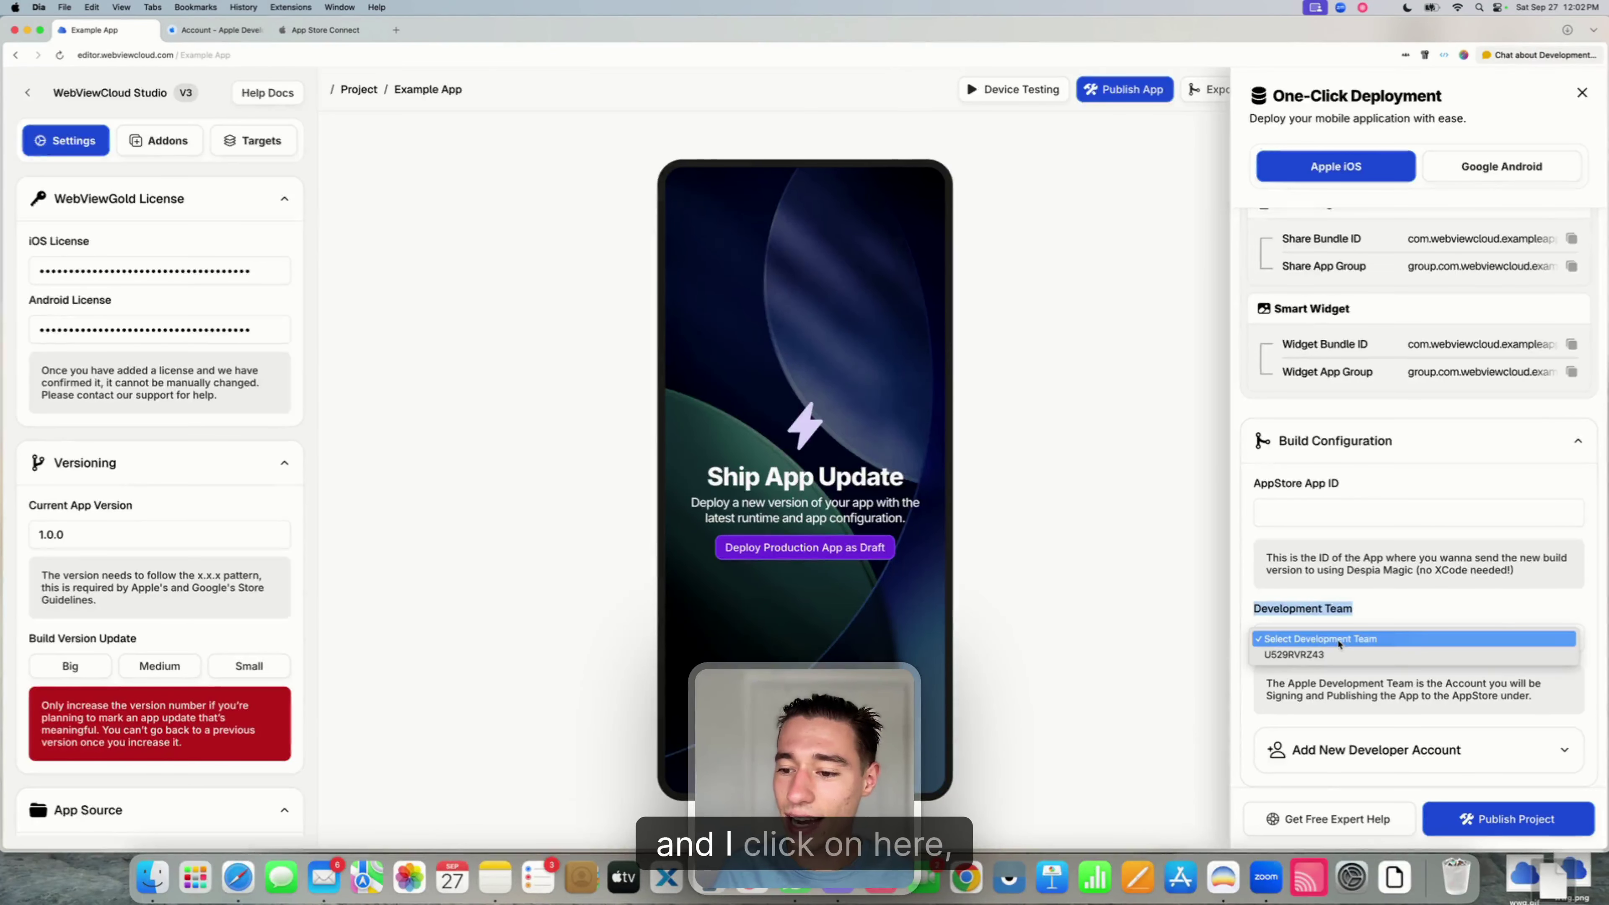
pyautogui.click(1305, 656)
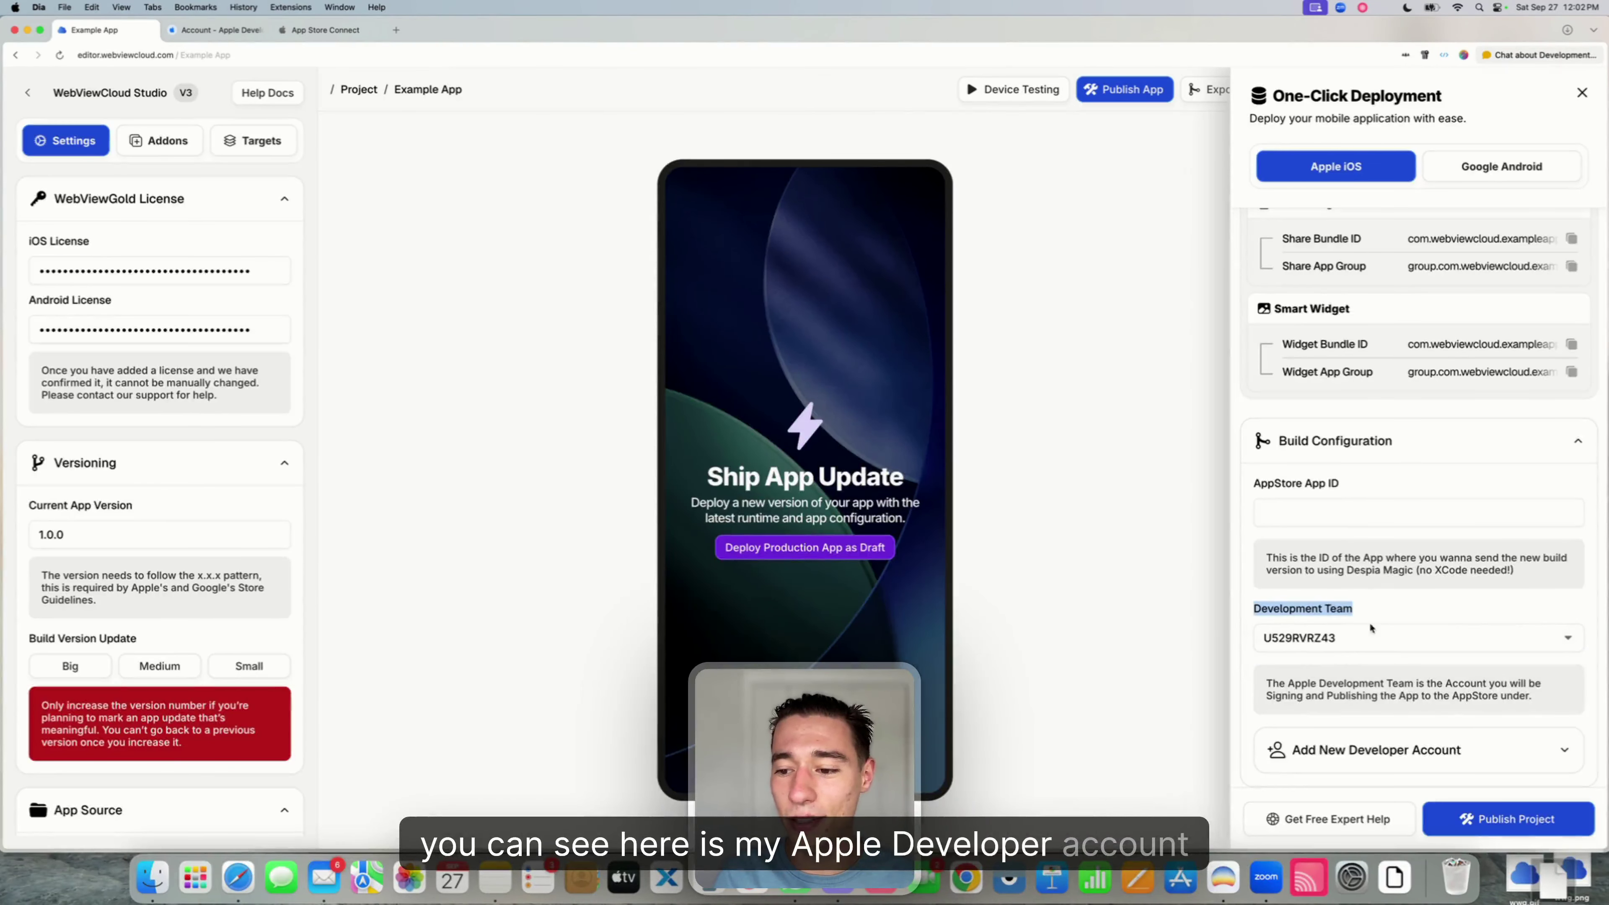
pyautogui.click(1408, 586)
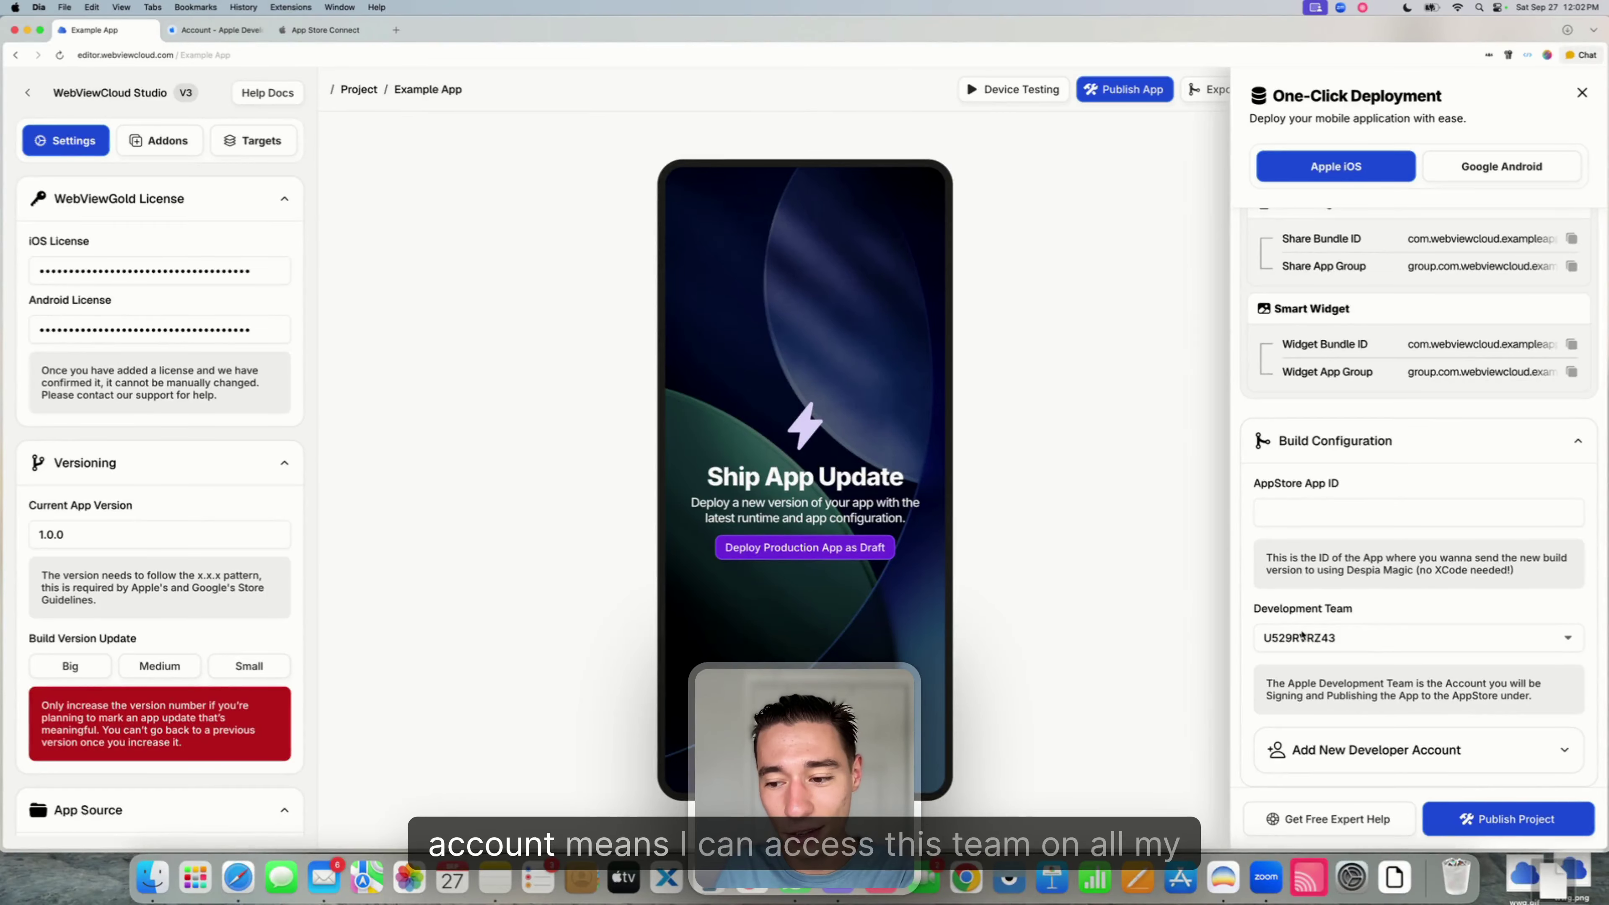
pyautogui.click(1311, 637)
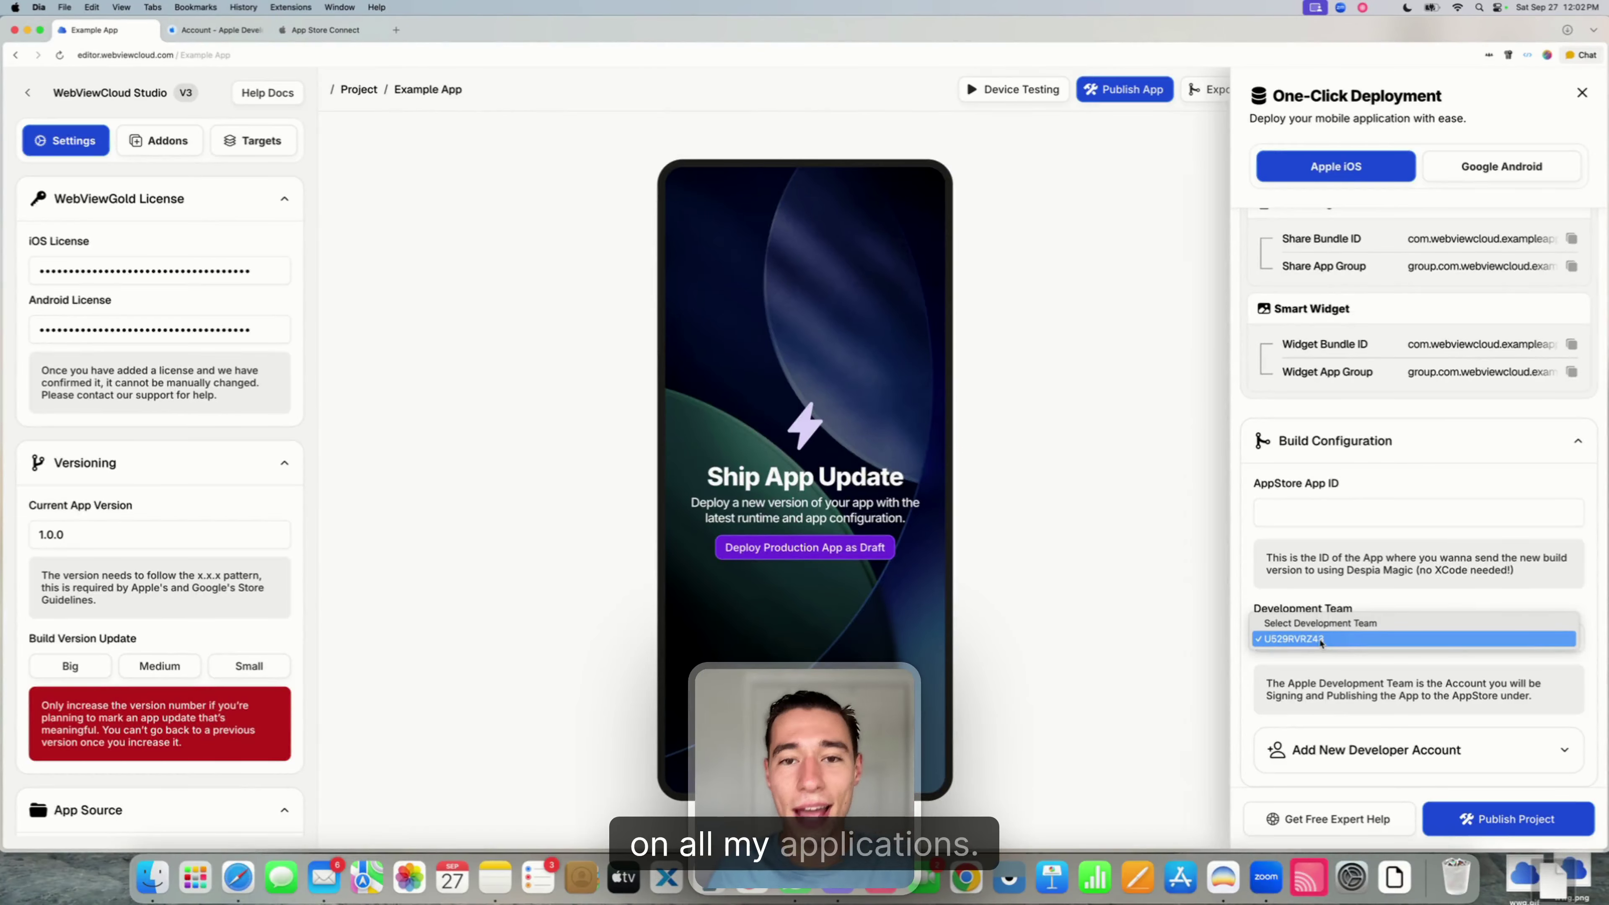
pyautogui.click(1320, 639)
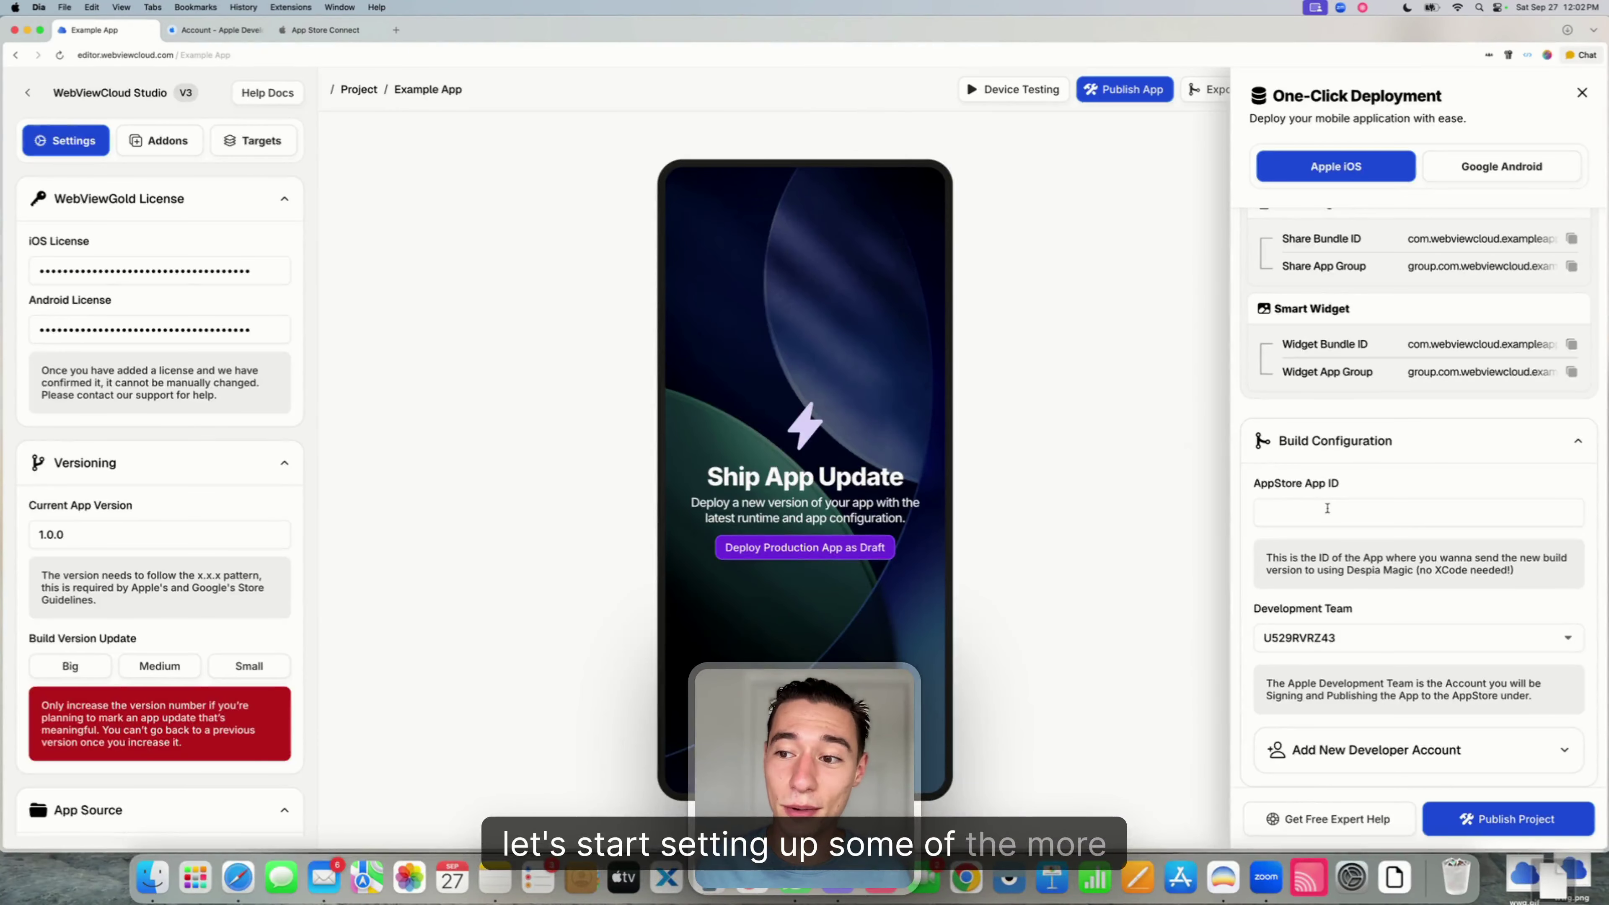
# - Review the listed bundle IDs and app groups, including com.webviewcloud.exampleapp
pyautogui.scroll(5, 1327, 508)
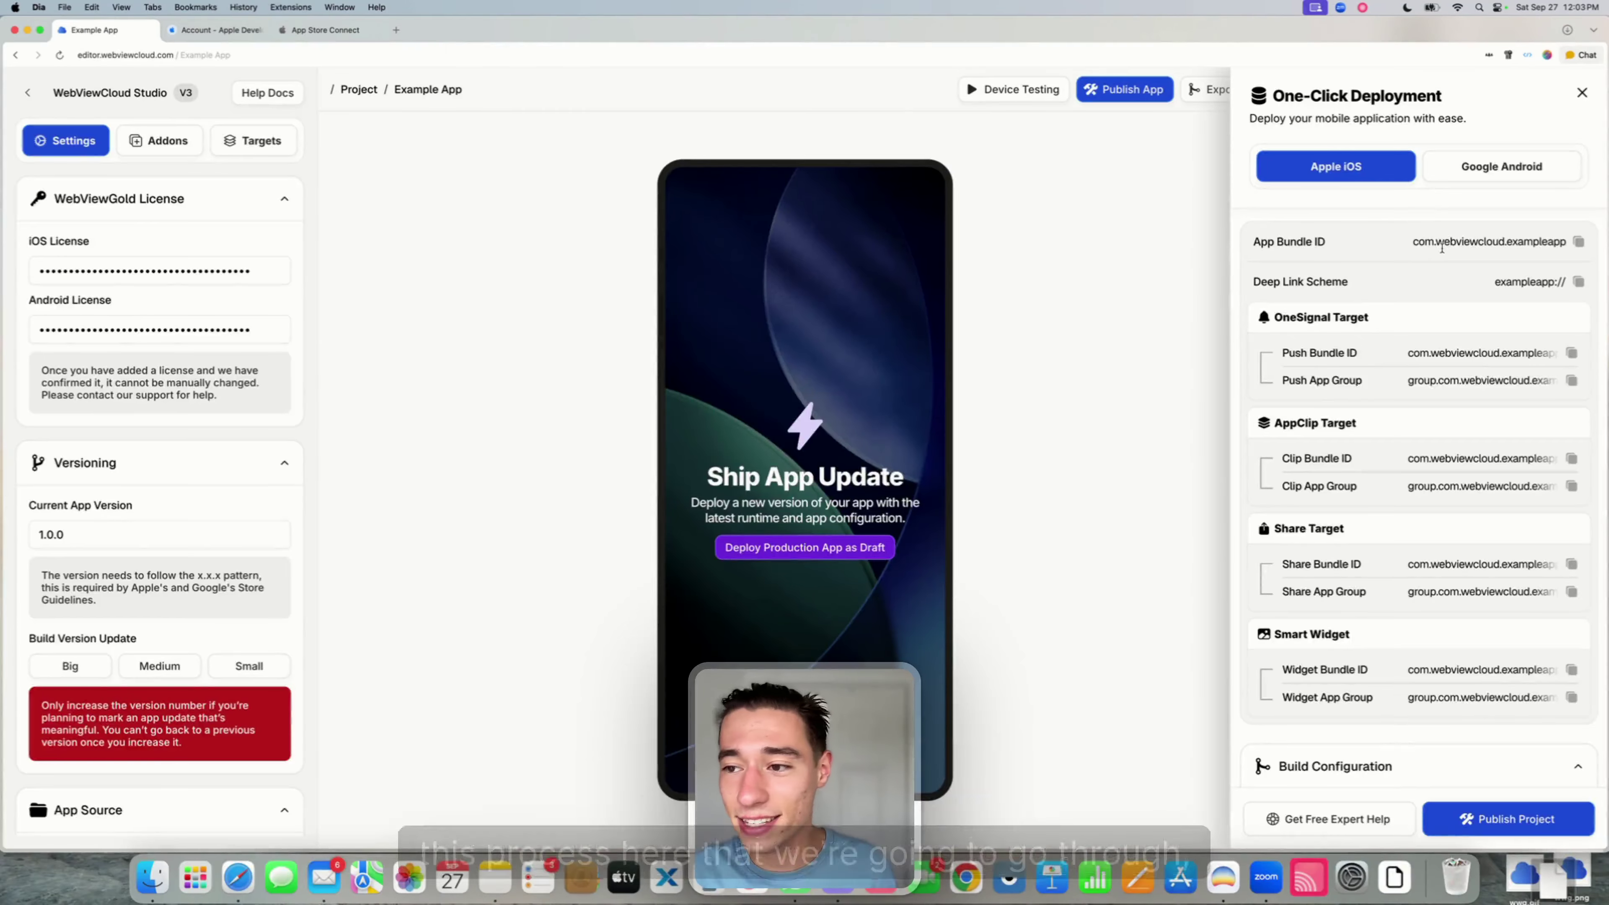
pyautogui.moveTo(1254, 242); pyautogui.dragTo(1563, 704)
pyautogui.click(1446, 414)
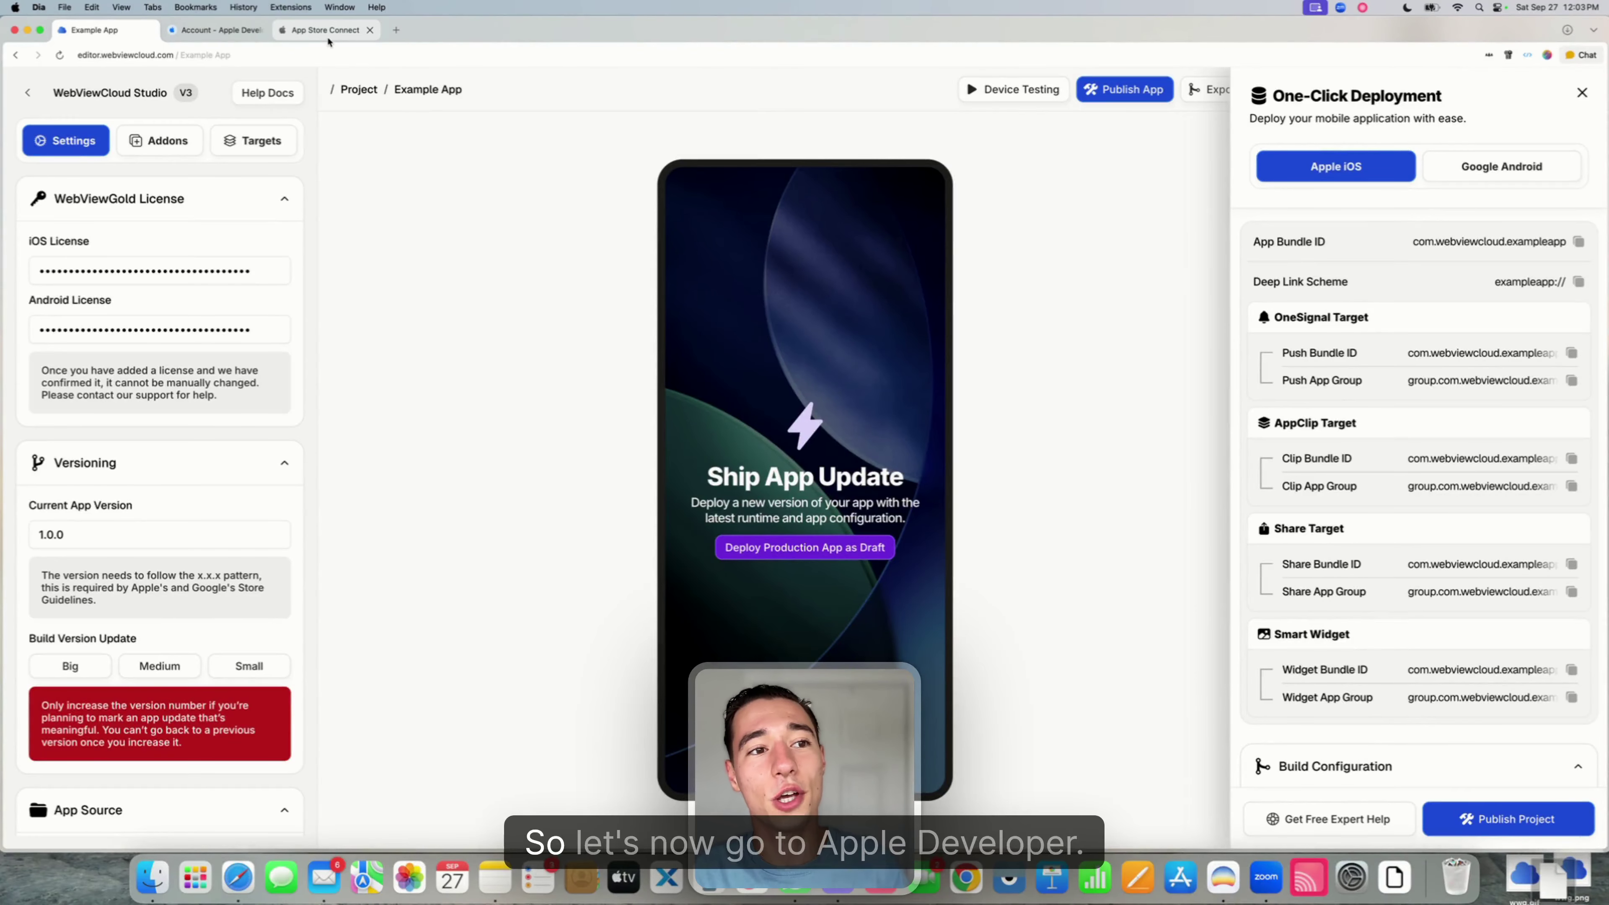
pyautogui.click(234, 33)
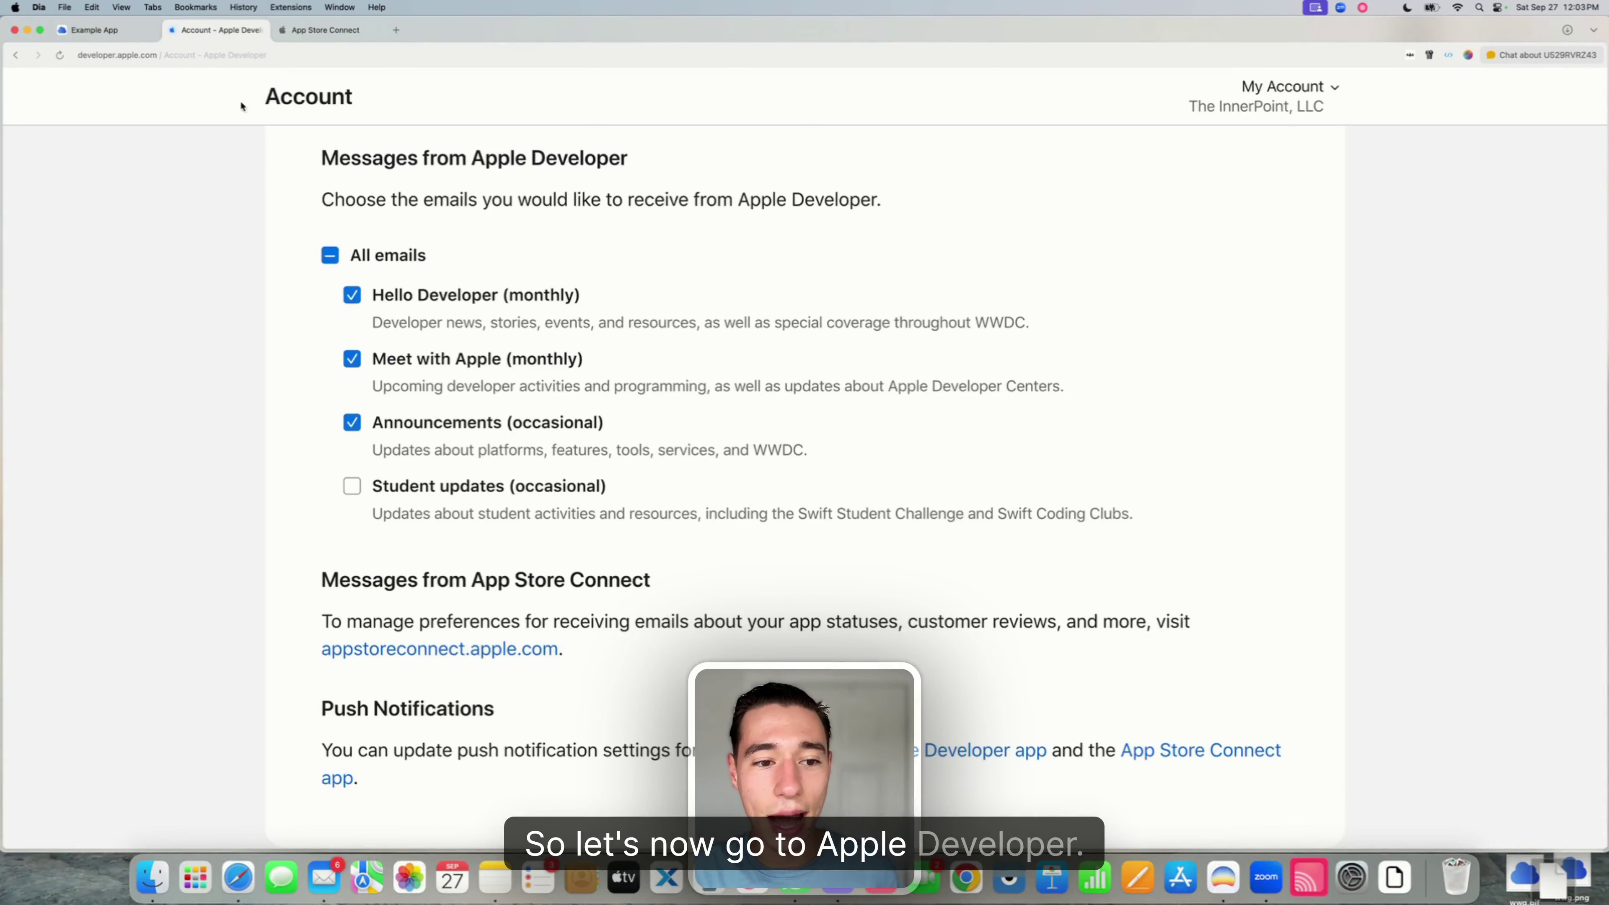
# - From Identifiers, start a new identifier of kind App IDs with type App
pyautogui.scroll(10, 284, 255)
pyautogui.scroll(-1, 283, 256)
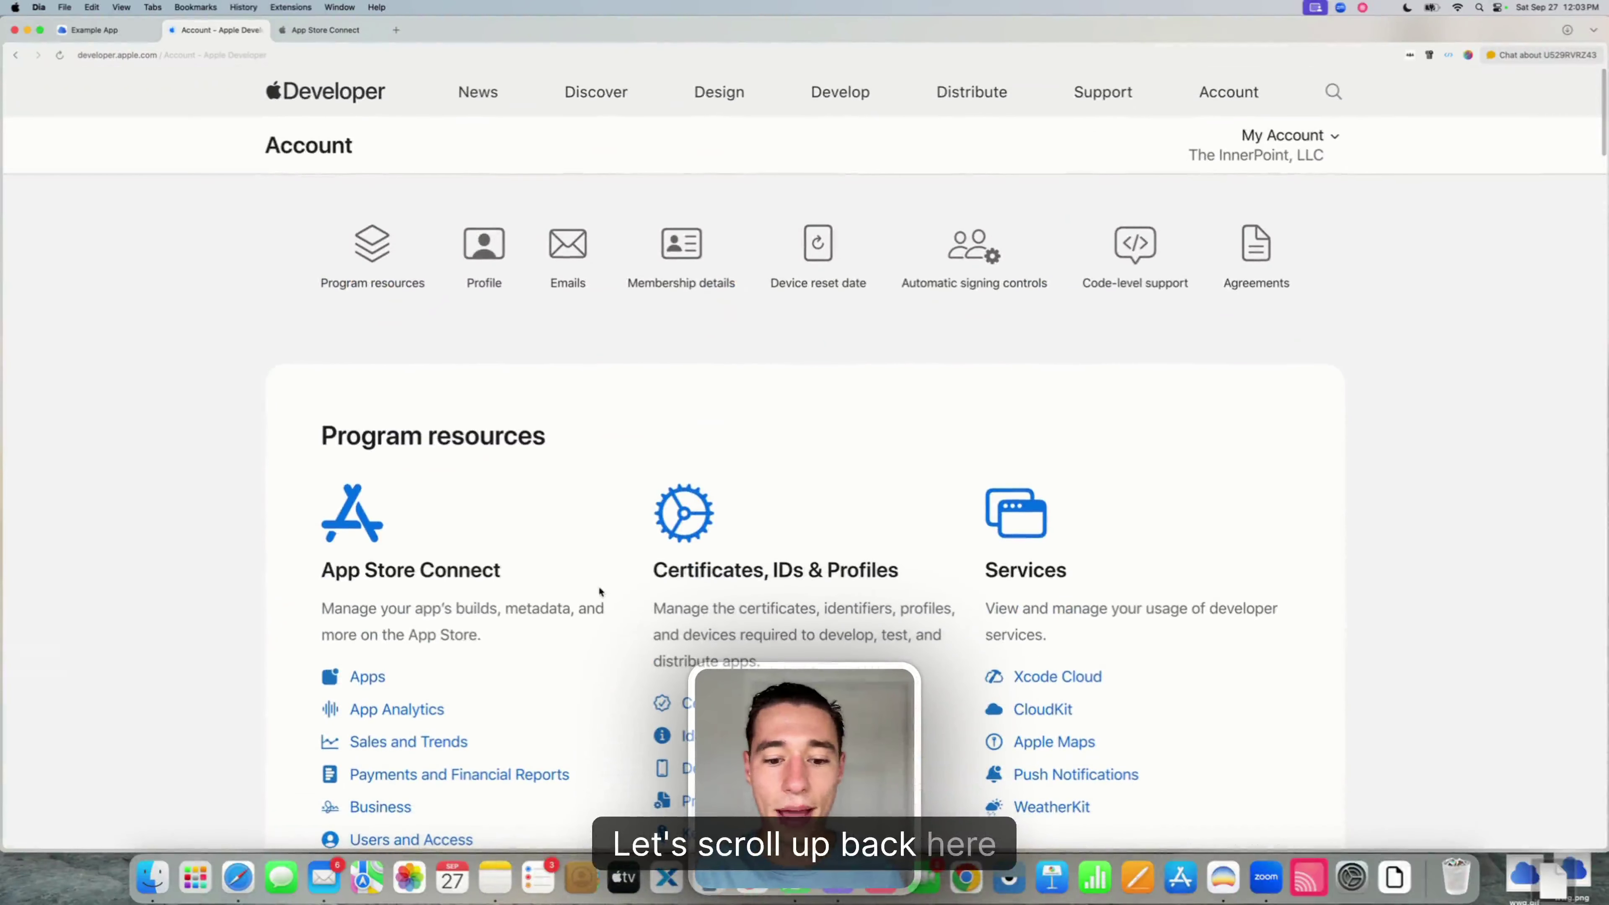
pyautogui.click(681, 743)
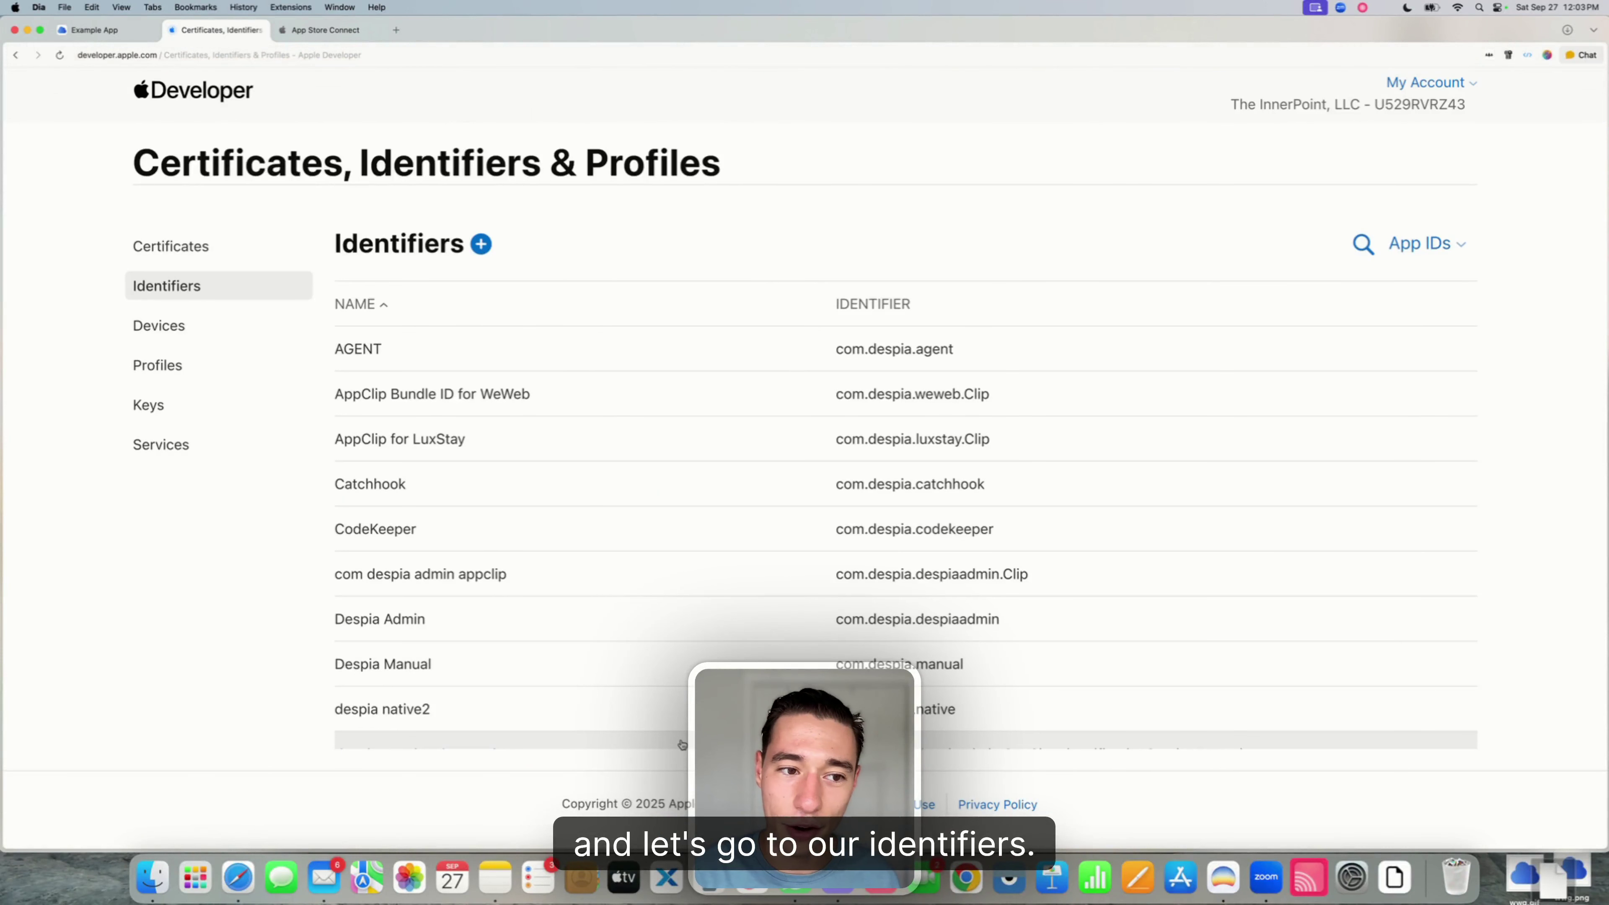
pyautogui.click(480, 246)
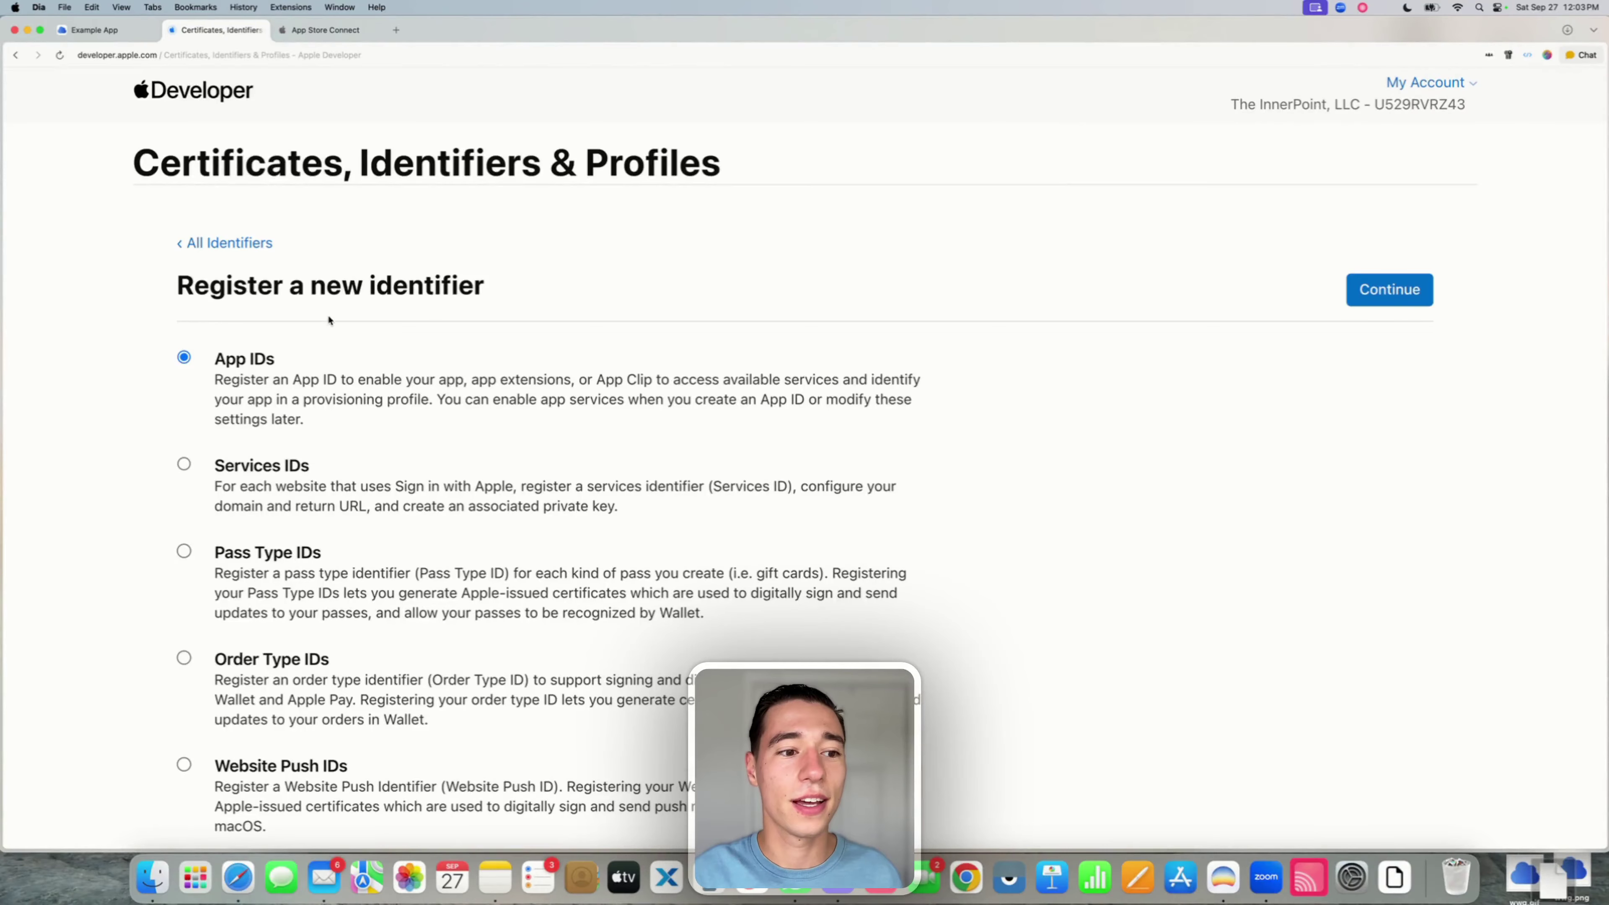
pyautogui.moveTo(215, 359); pyautogui.dragTo(275, 359)
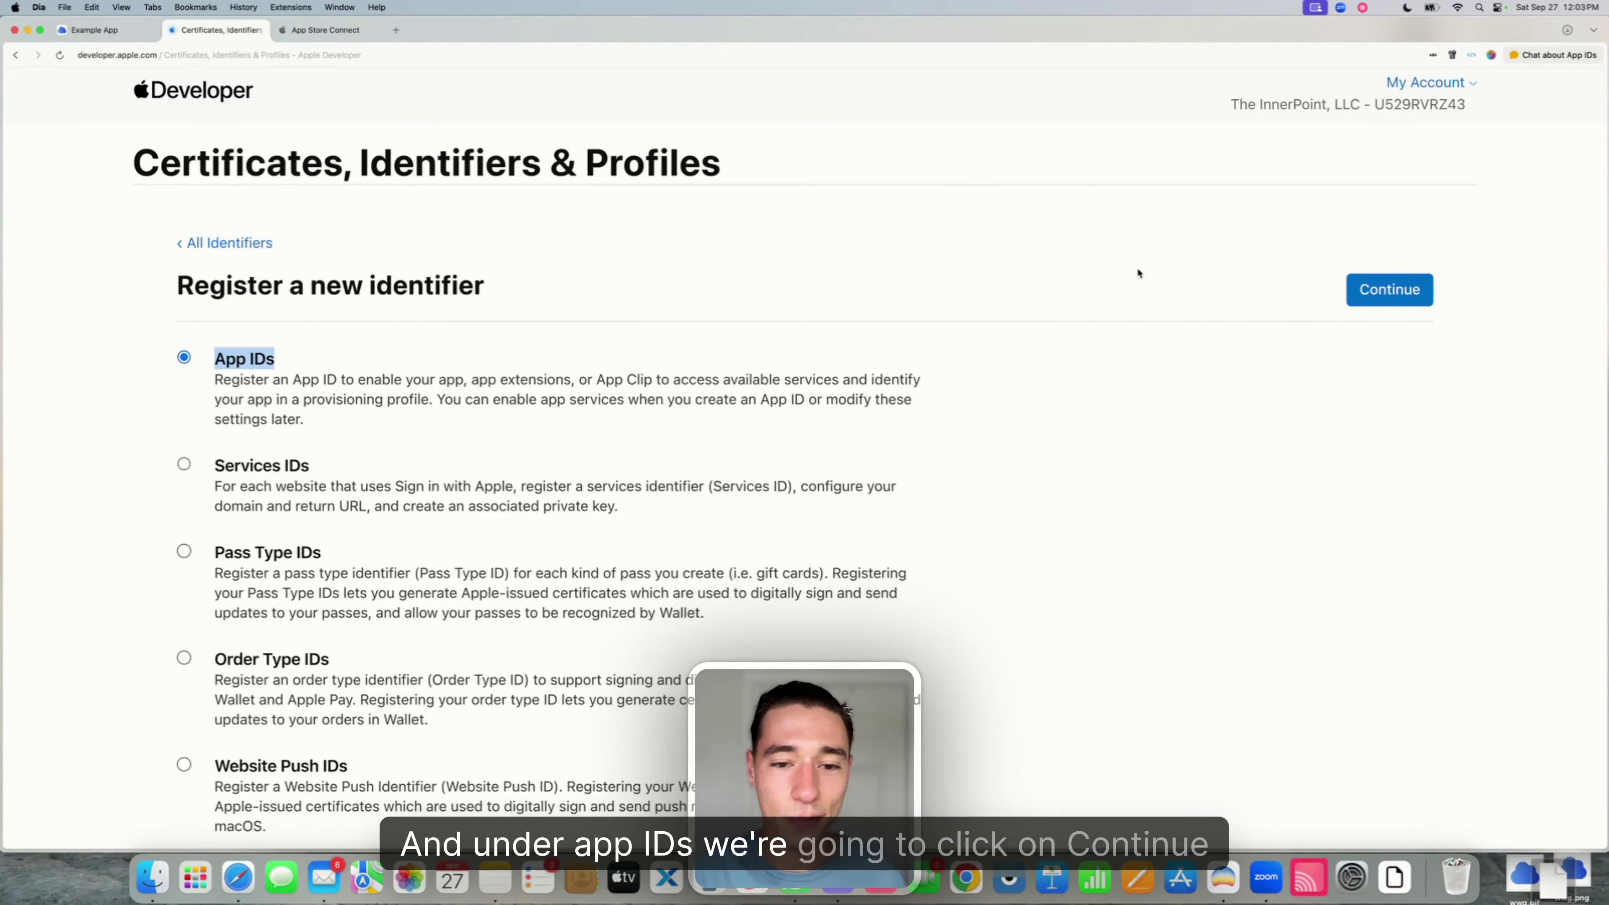
pyautogui.click(1372, 282)
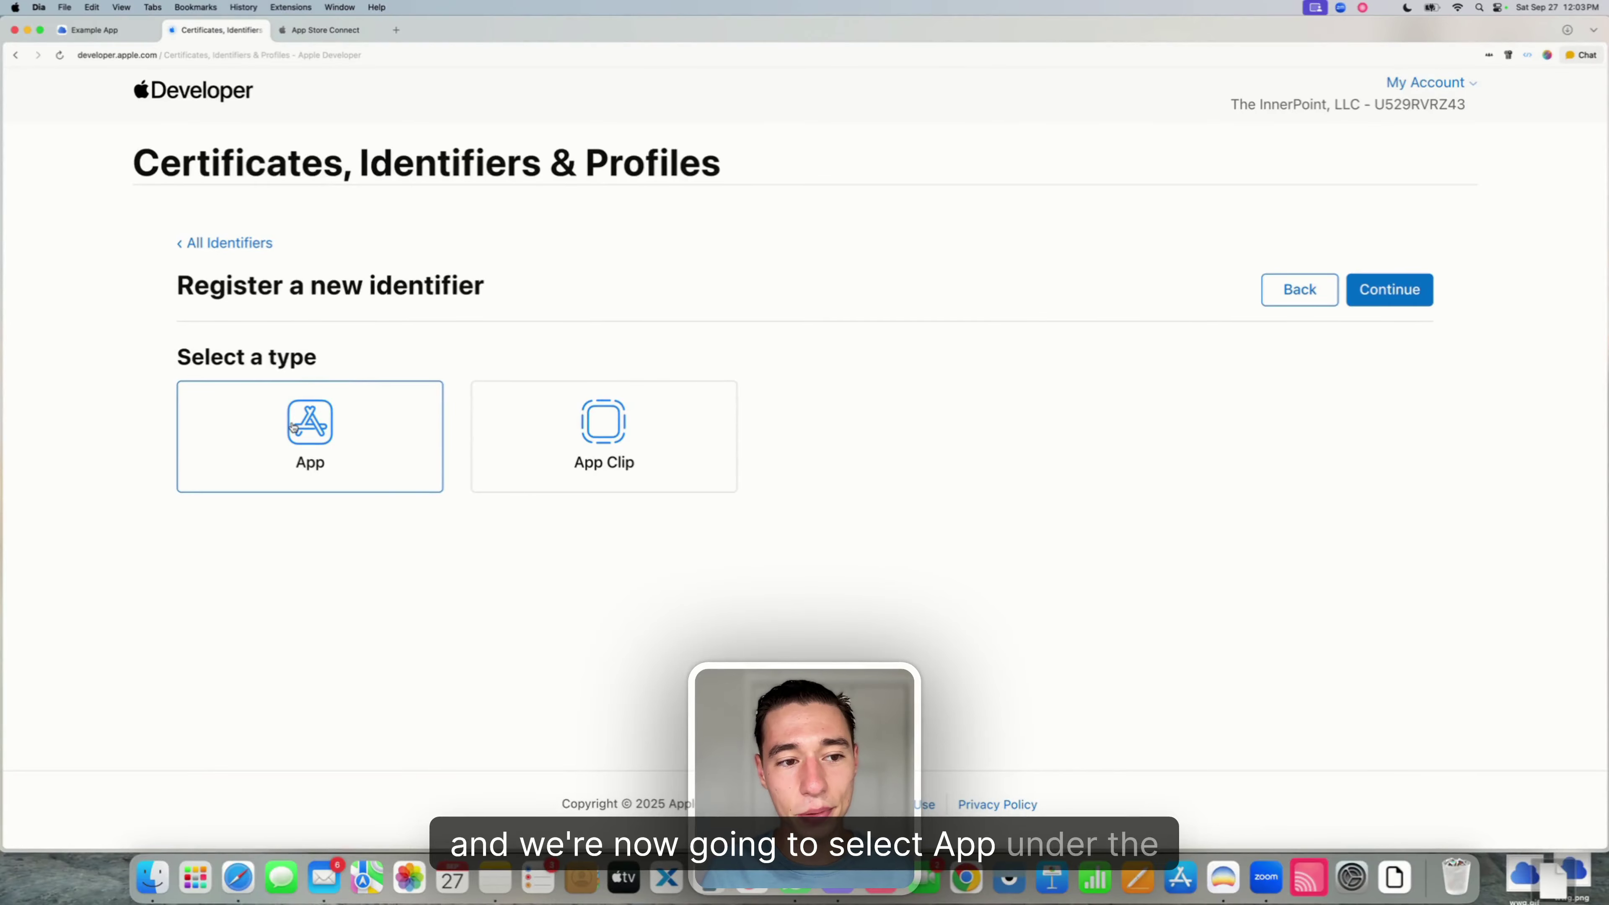
pyautogui.click(1361, 293)
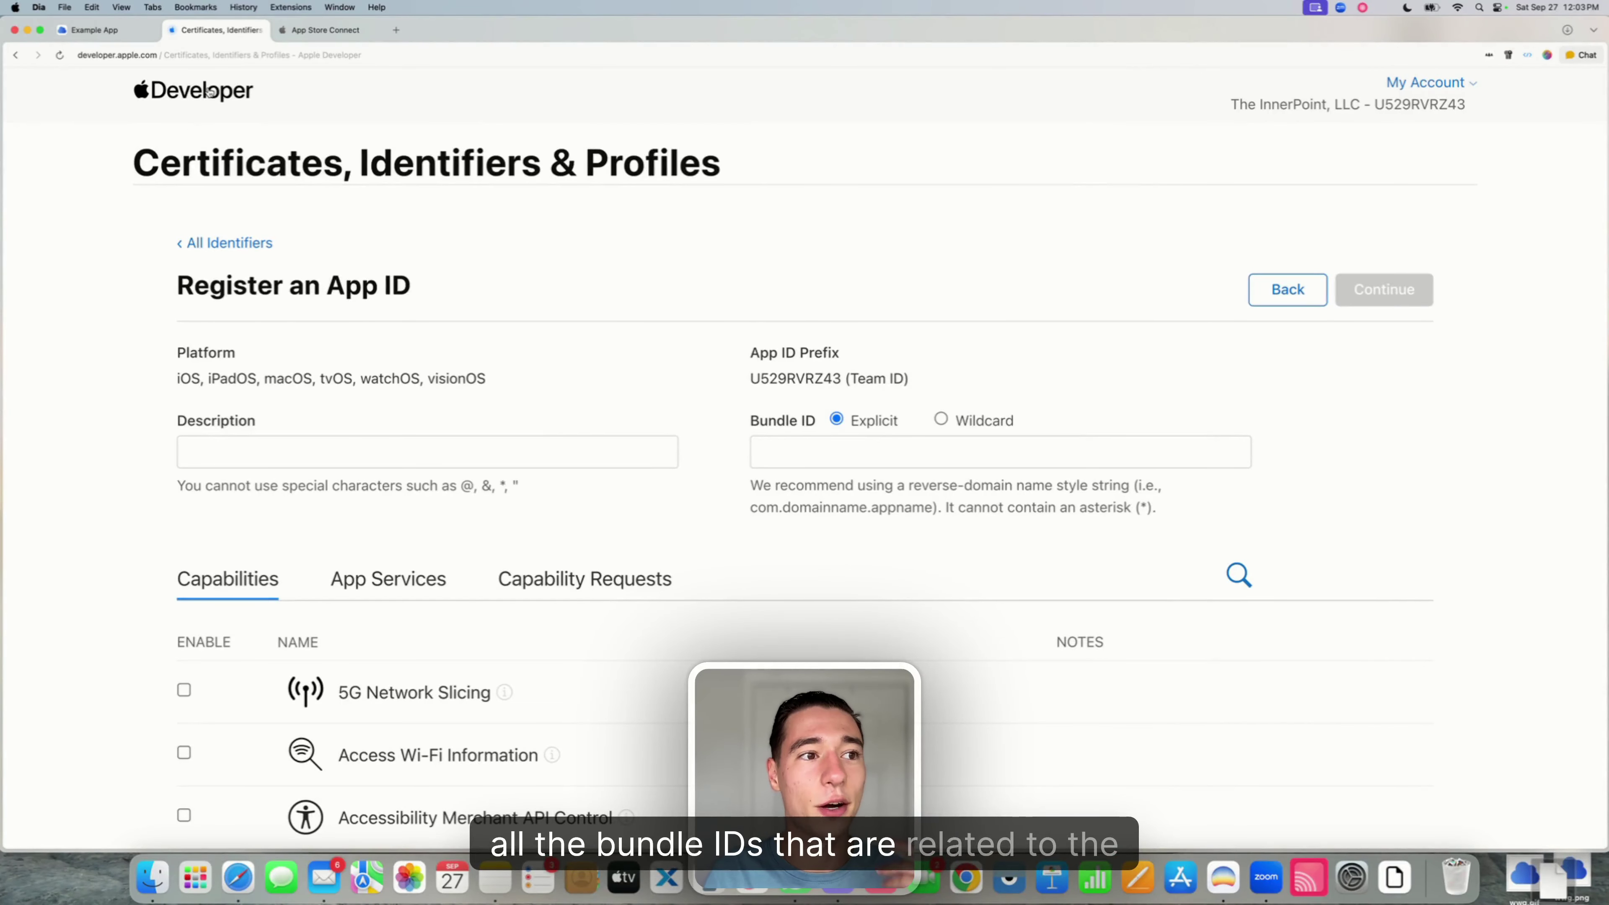
# - Copy the app bundle ID com.webviewcloud.exampleapp from the Example App editor
pyautogui.click(95, 35)
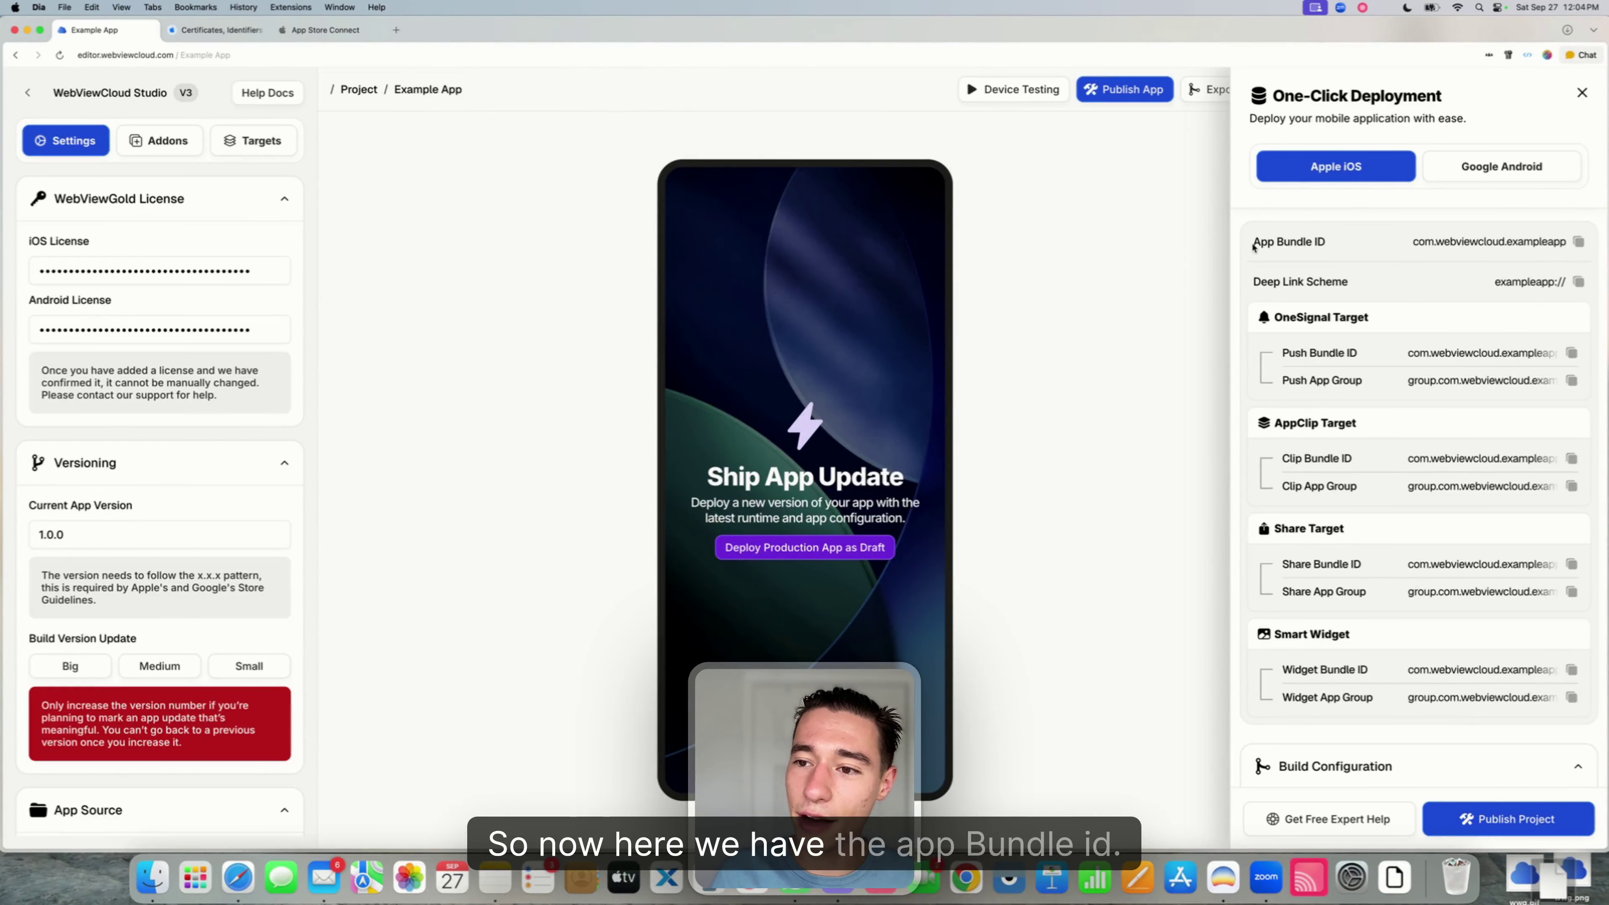
pyautogui.click(1339, 247)
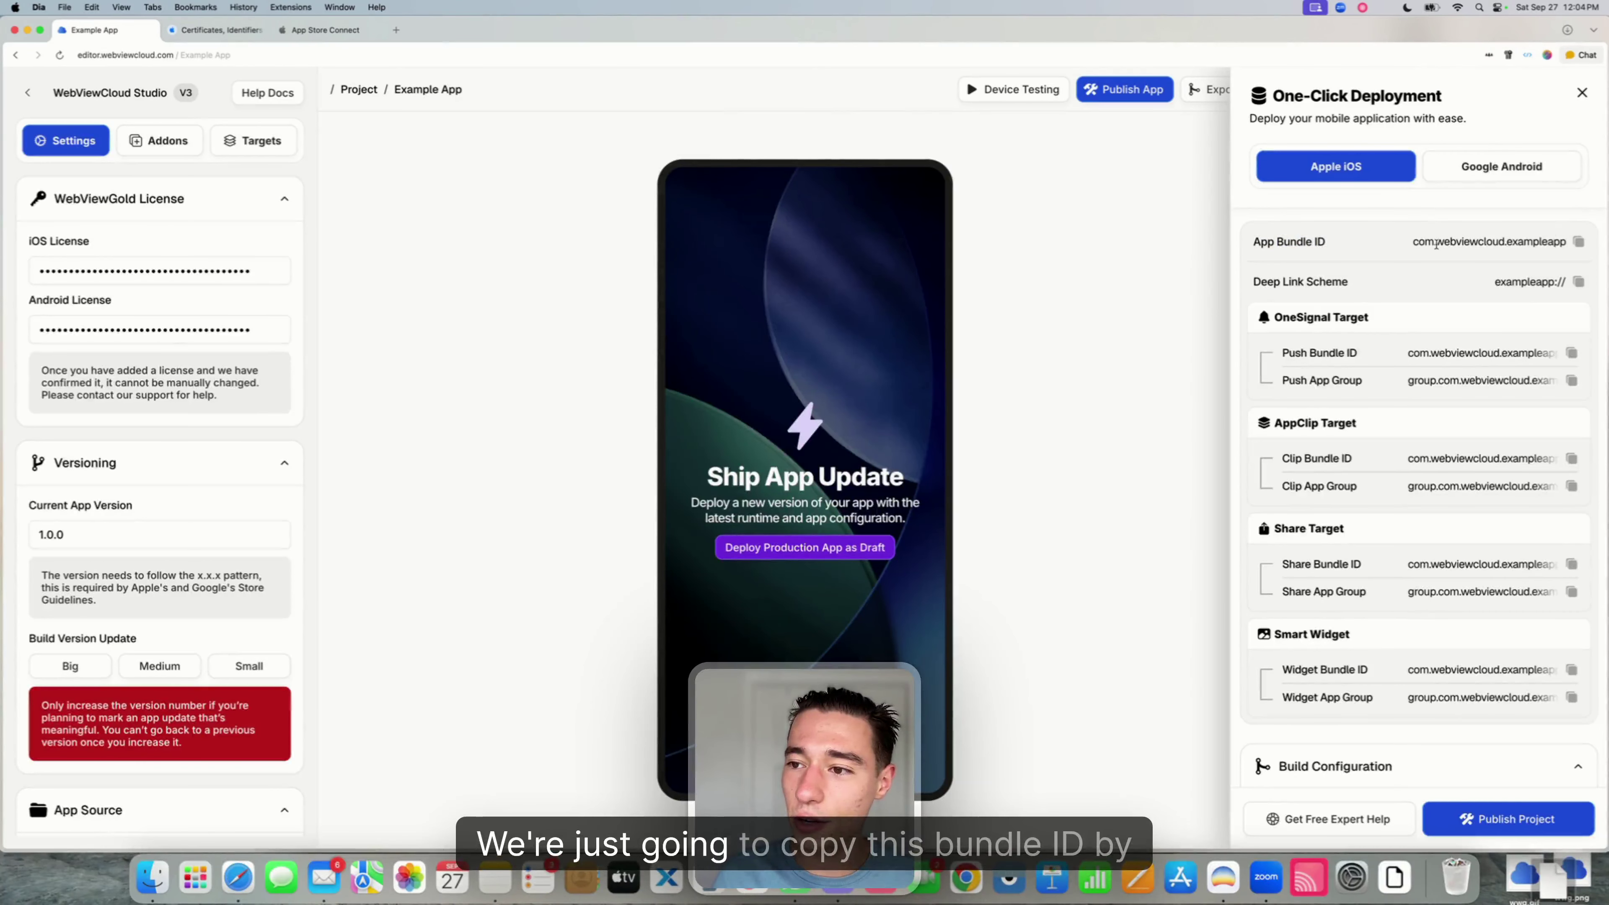
pyautogui.moveTo(1413, 240); pyautogui.dragTo(1567, 243)
pyautogui.click(1578, 242)
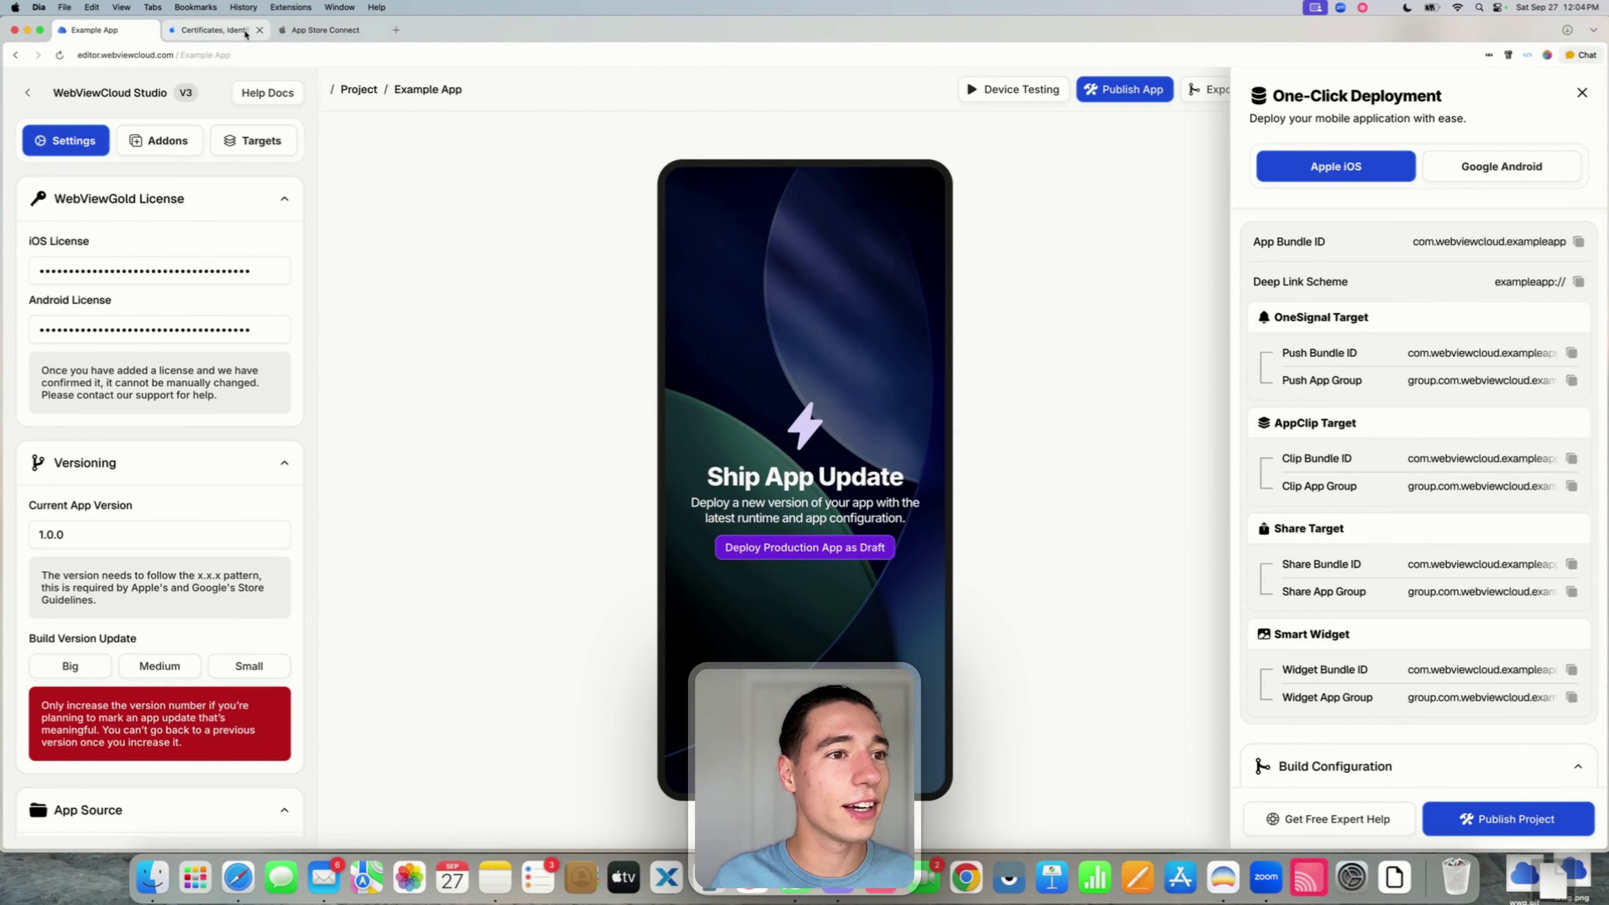
pyautogui.click(215, 30)
# - Paste com.webviewcloud.exampleapp as the Bundle ID and enter 'Example App' as the Description
pyautogui.click(754, 452)
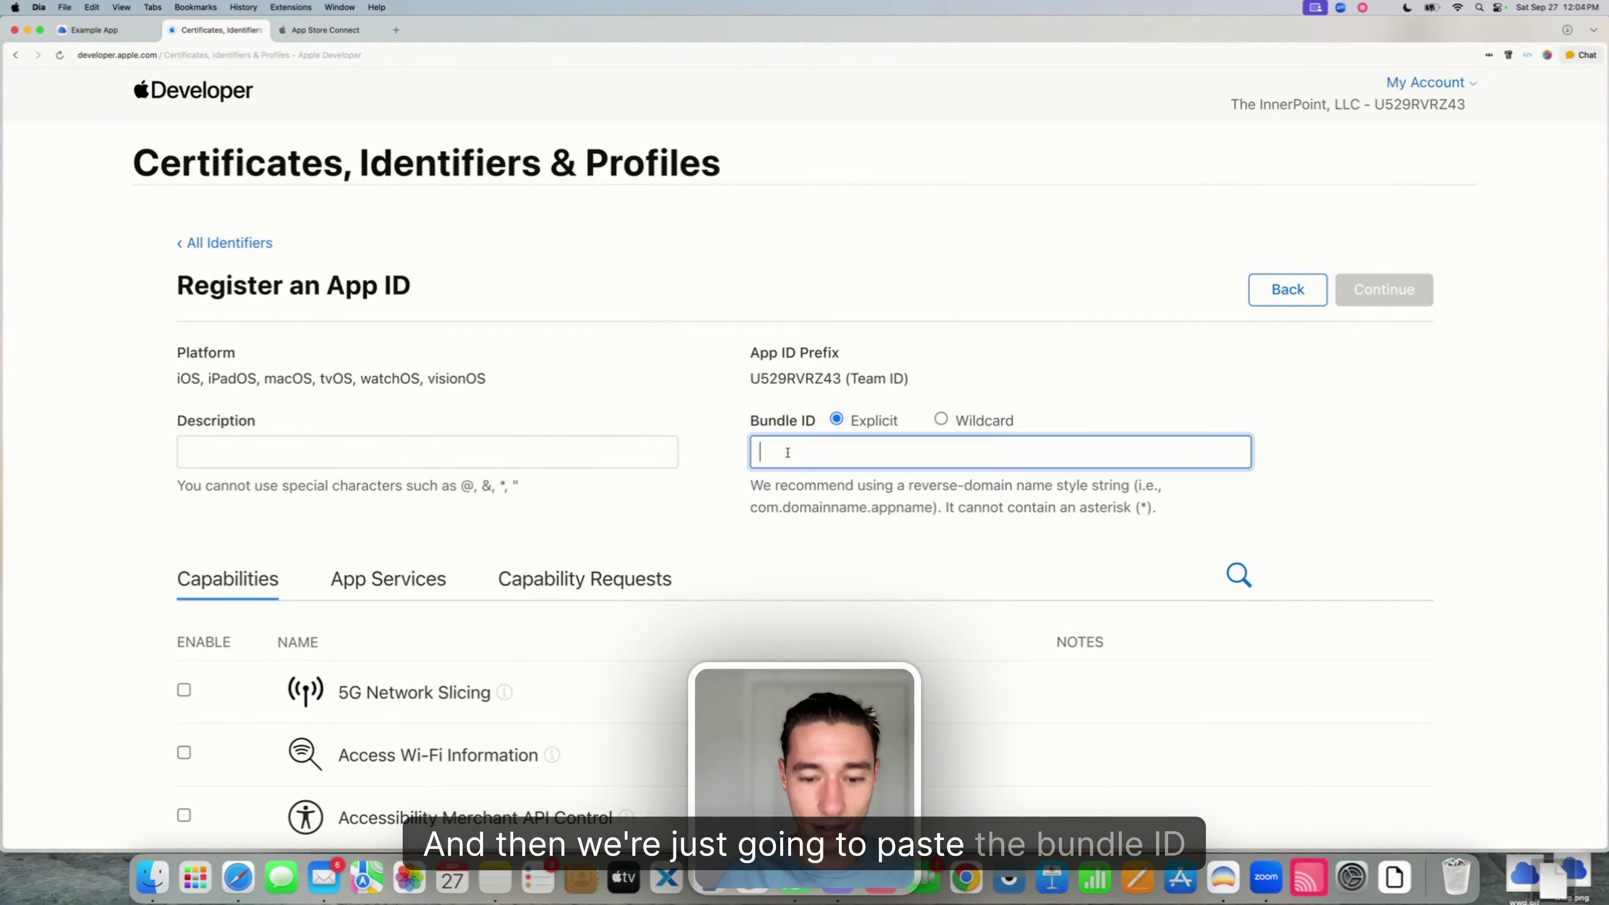
pyautogui.press('super+v')
pyautogui.click(487, 460)
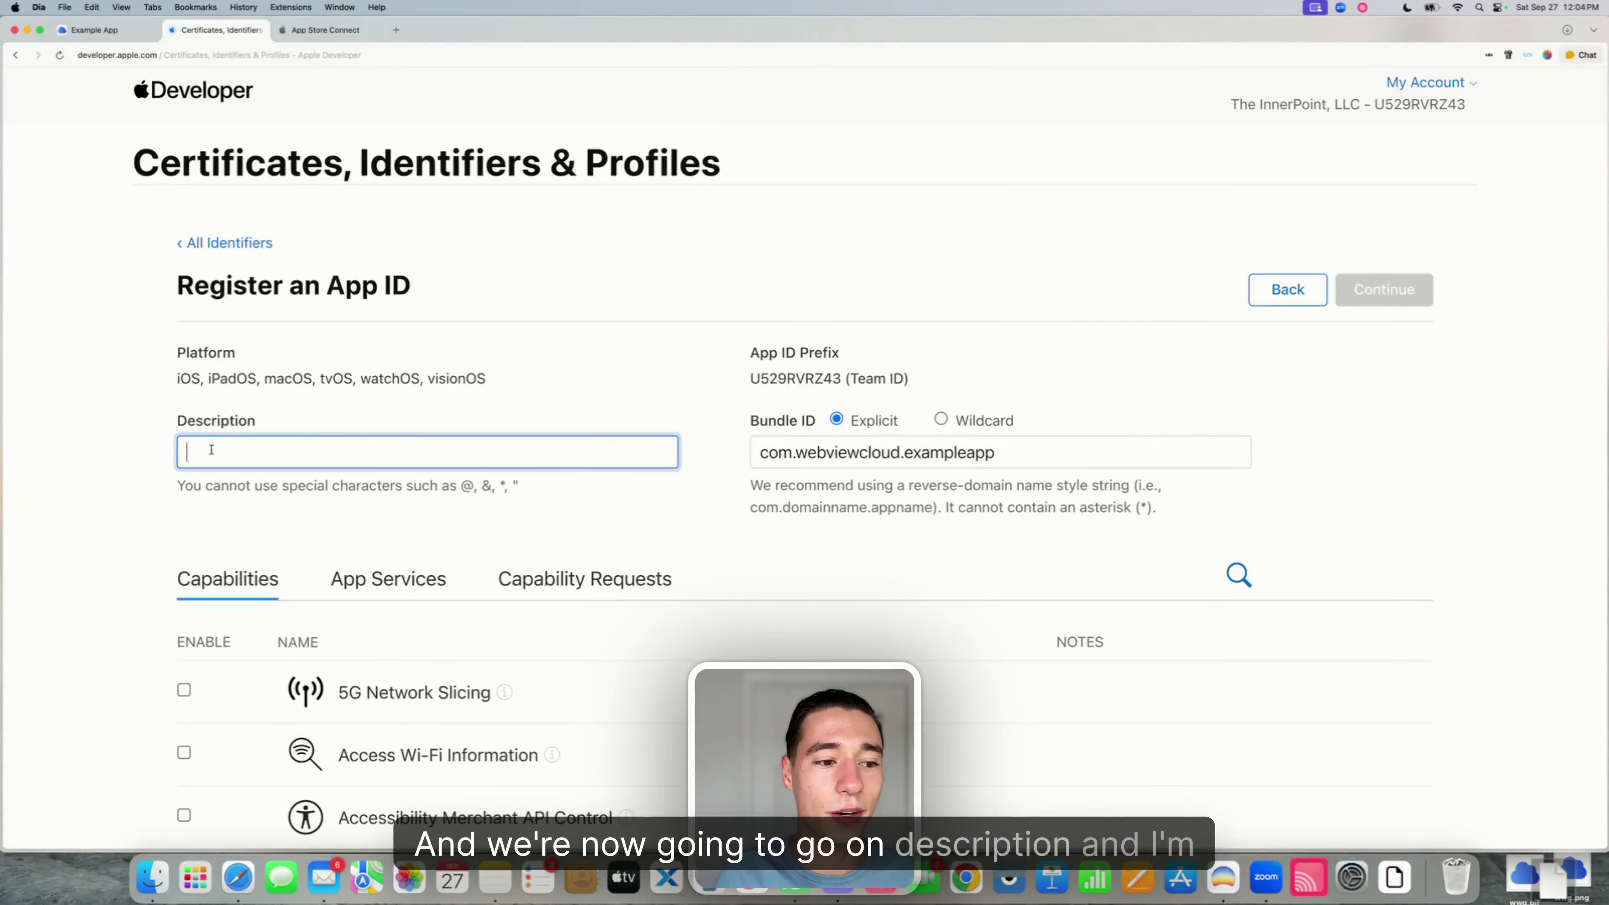
pyautogui.write('Example App')
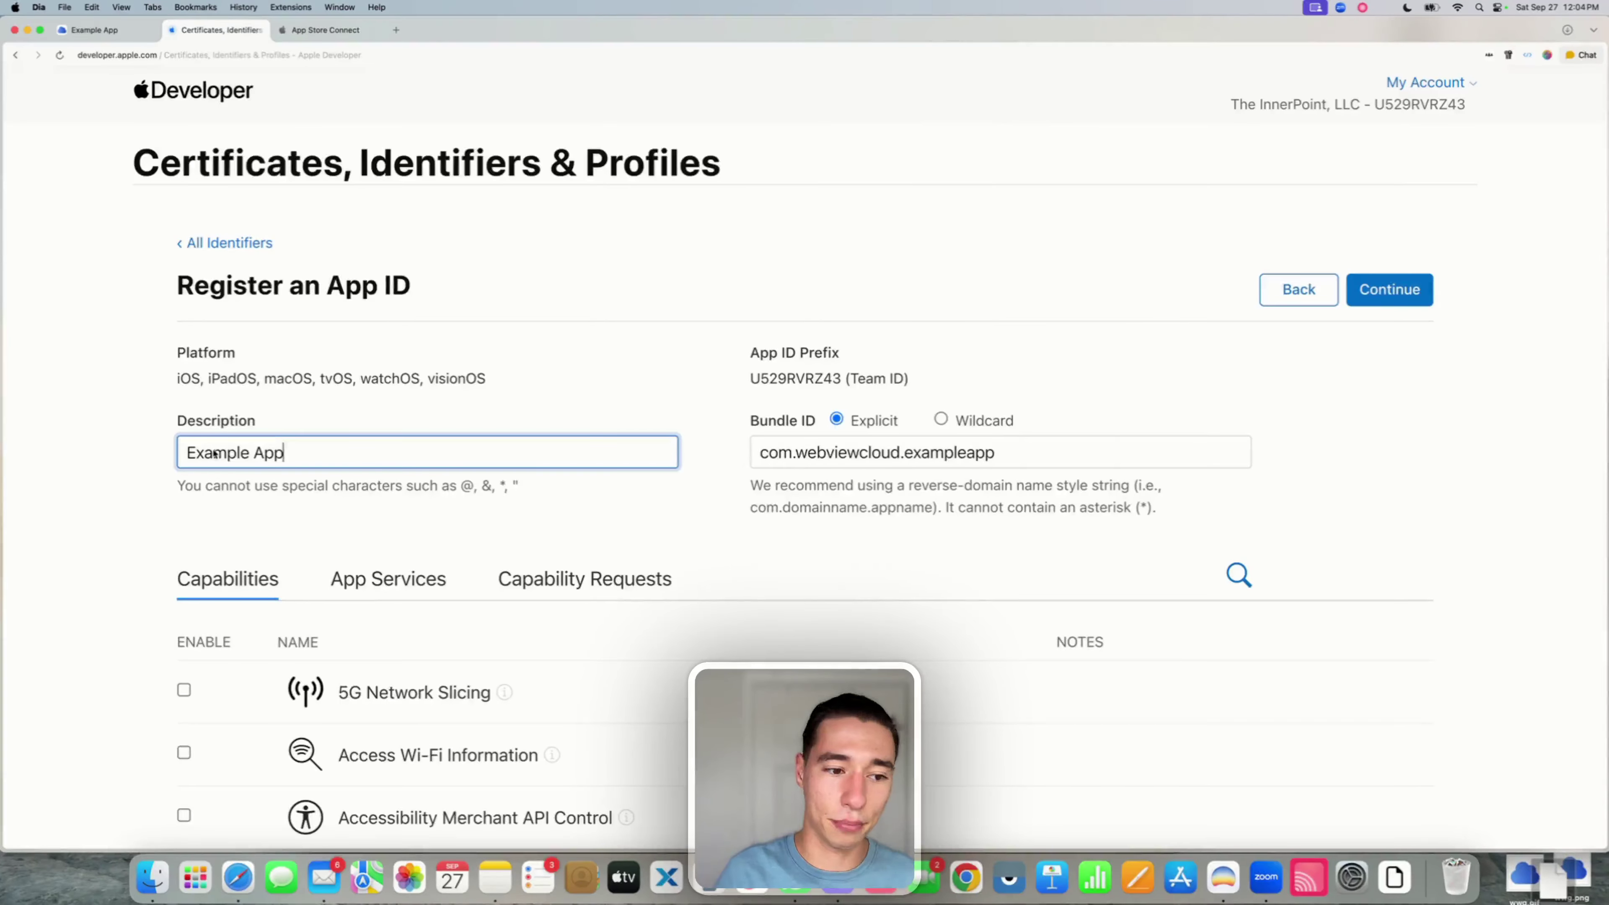
pyautogui.click(575, 378)
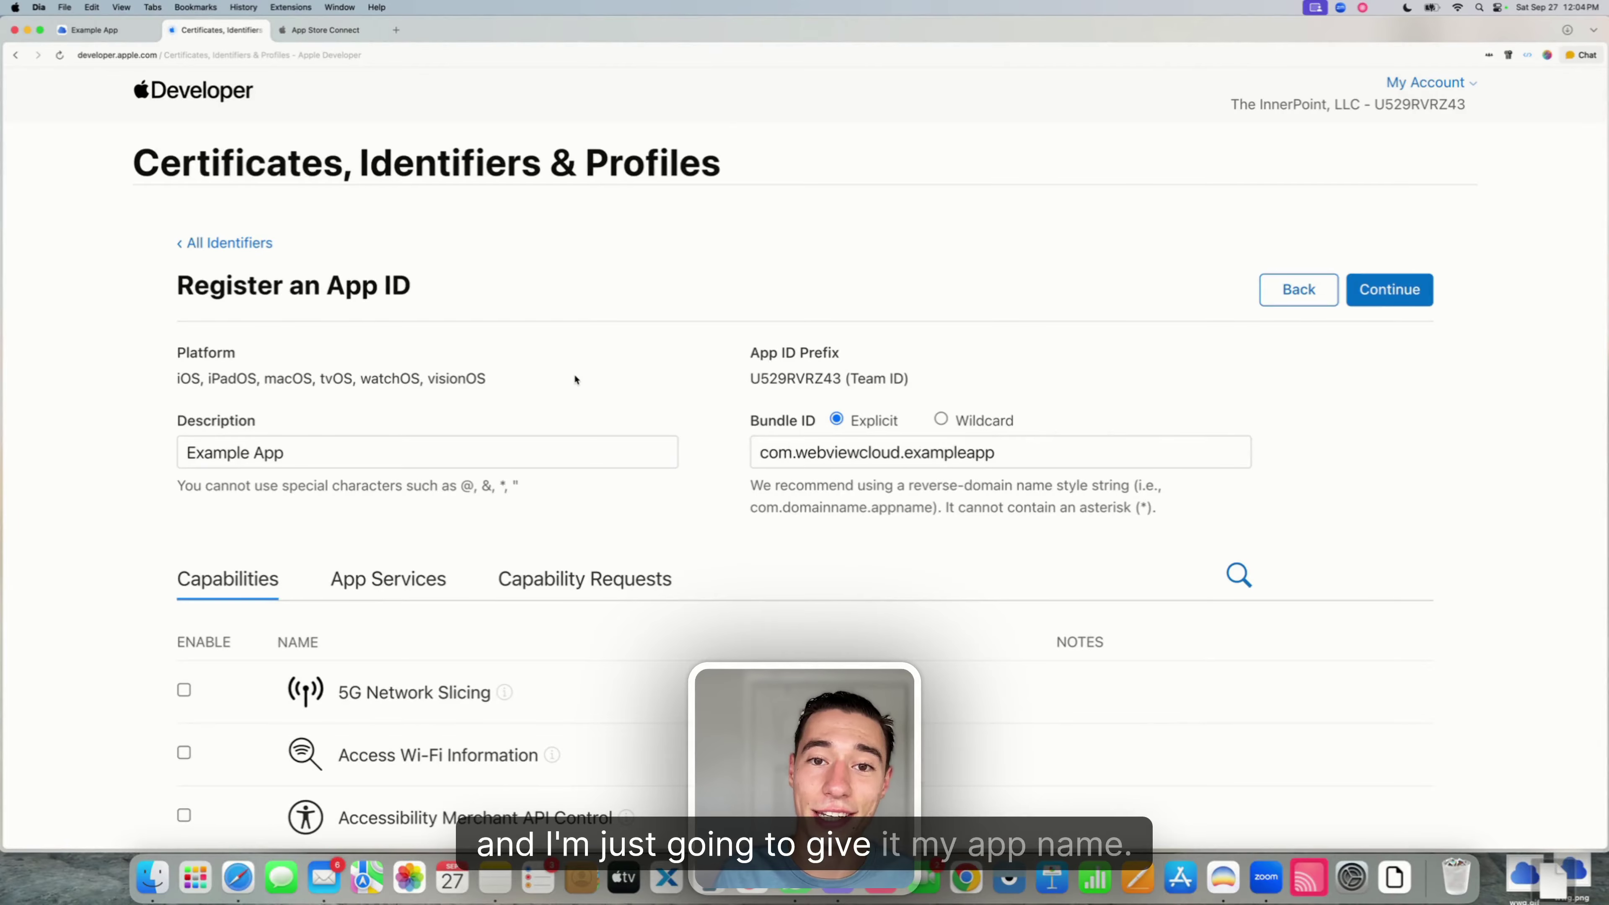
pyautogui.scroll(-5, 575, 379)
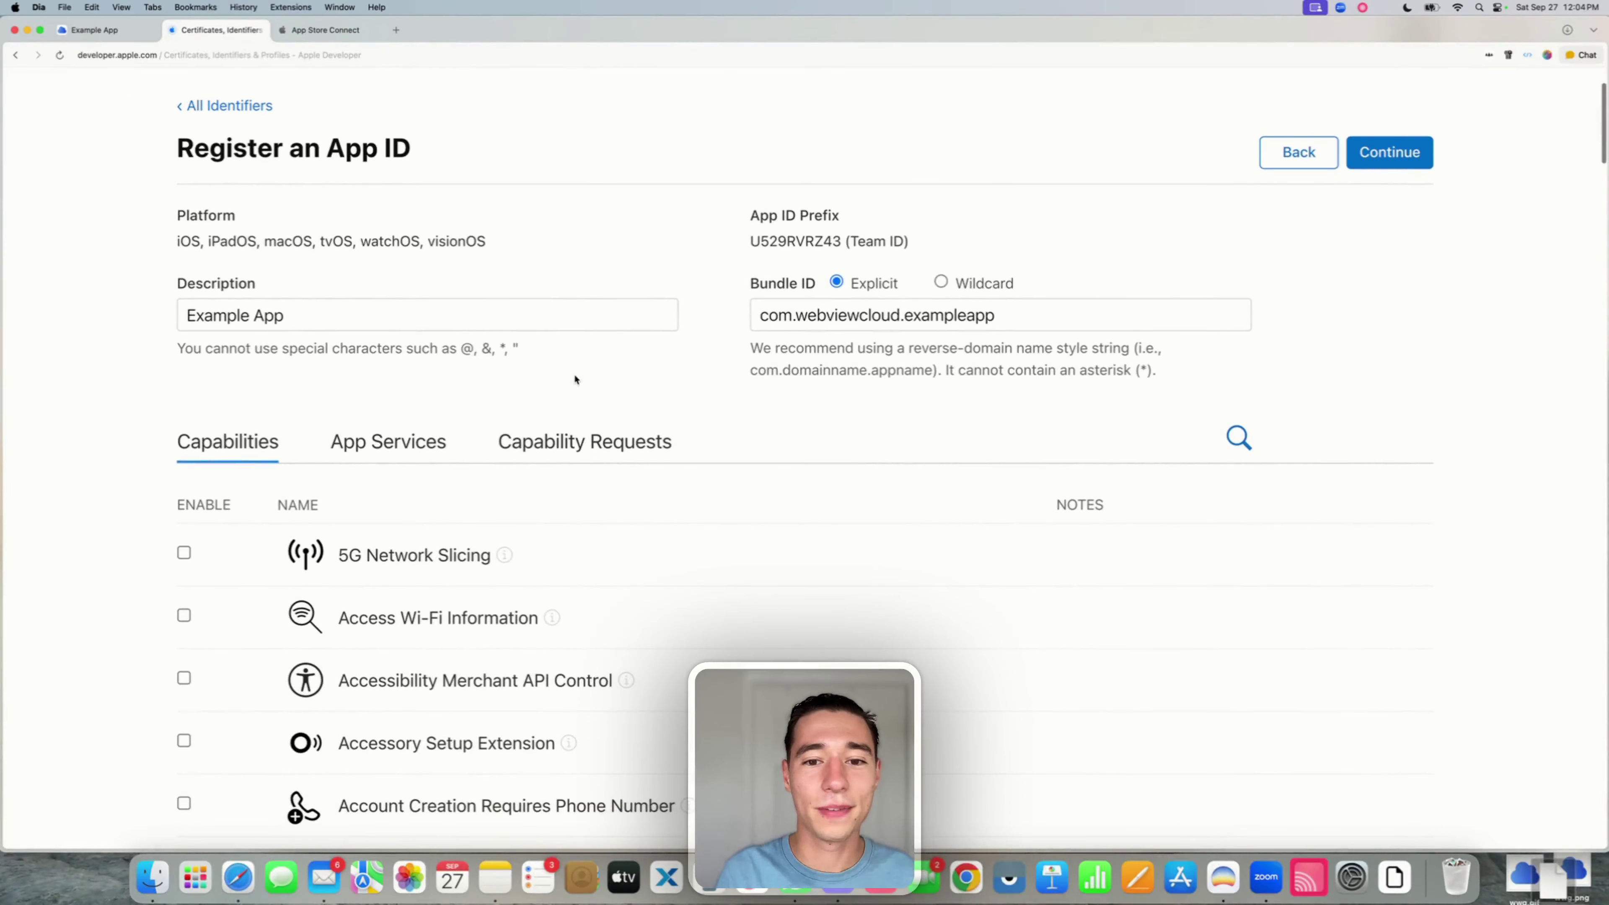
# - Verify the bundle ID, then enable the App Groups and Associated Domains capabilities
pyautogui.scroll(-5, 576, 379)
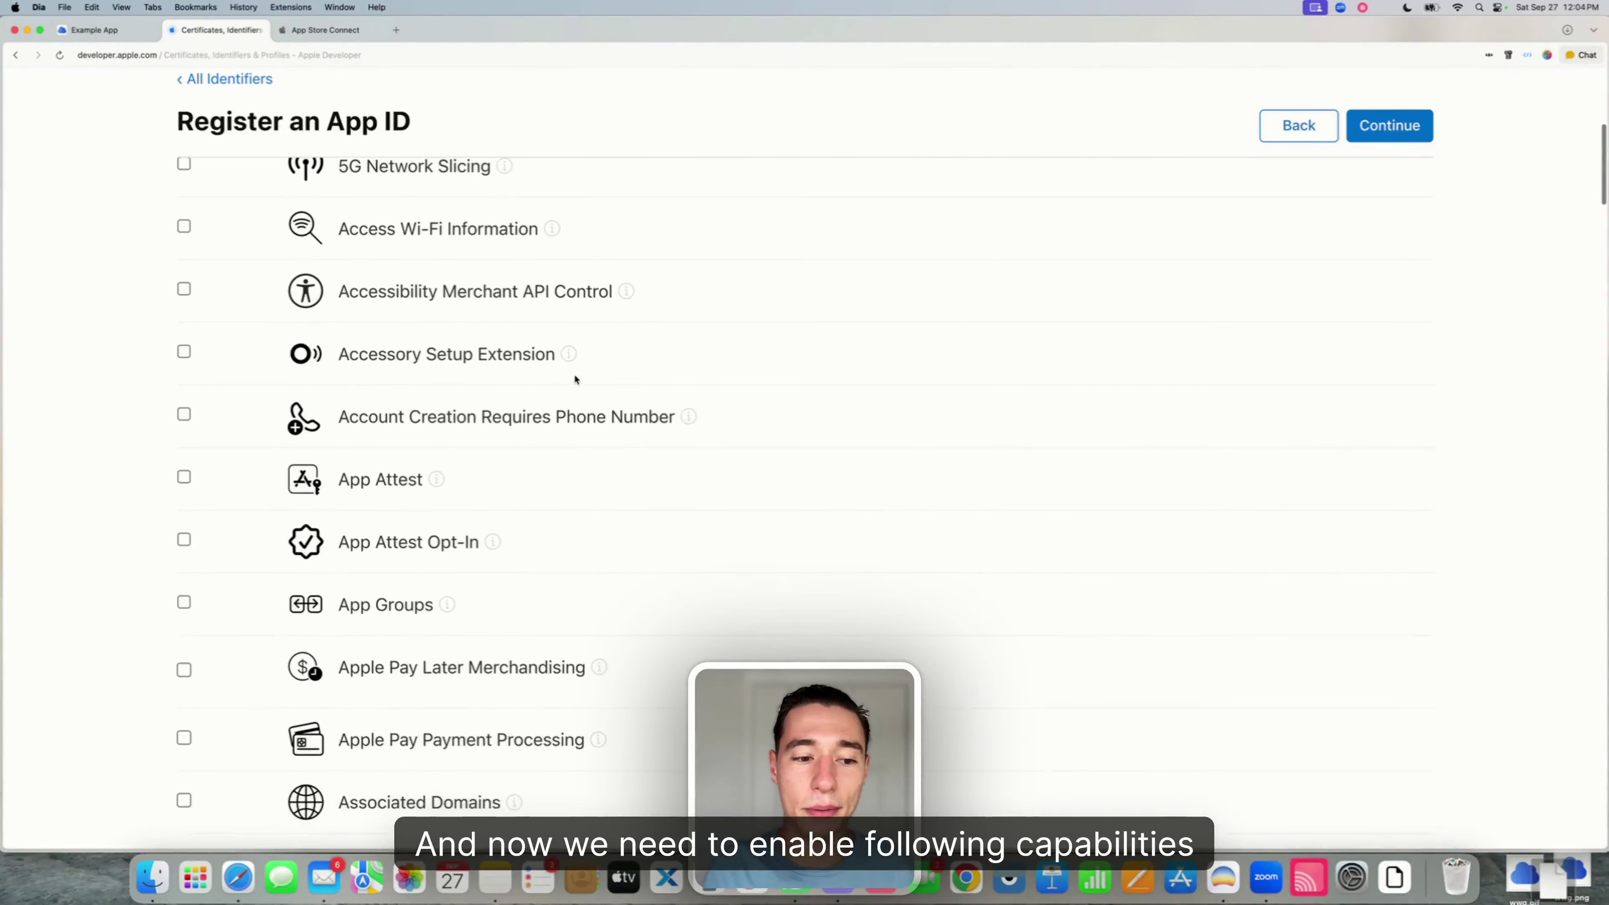
pyautogui.scroll(-1, 433, 481)
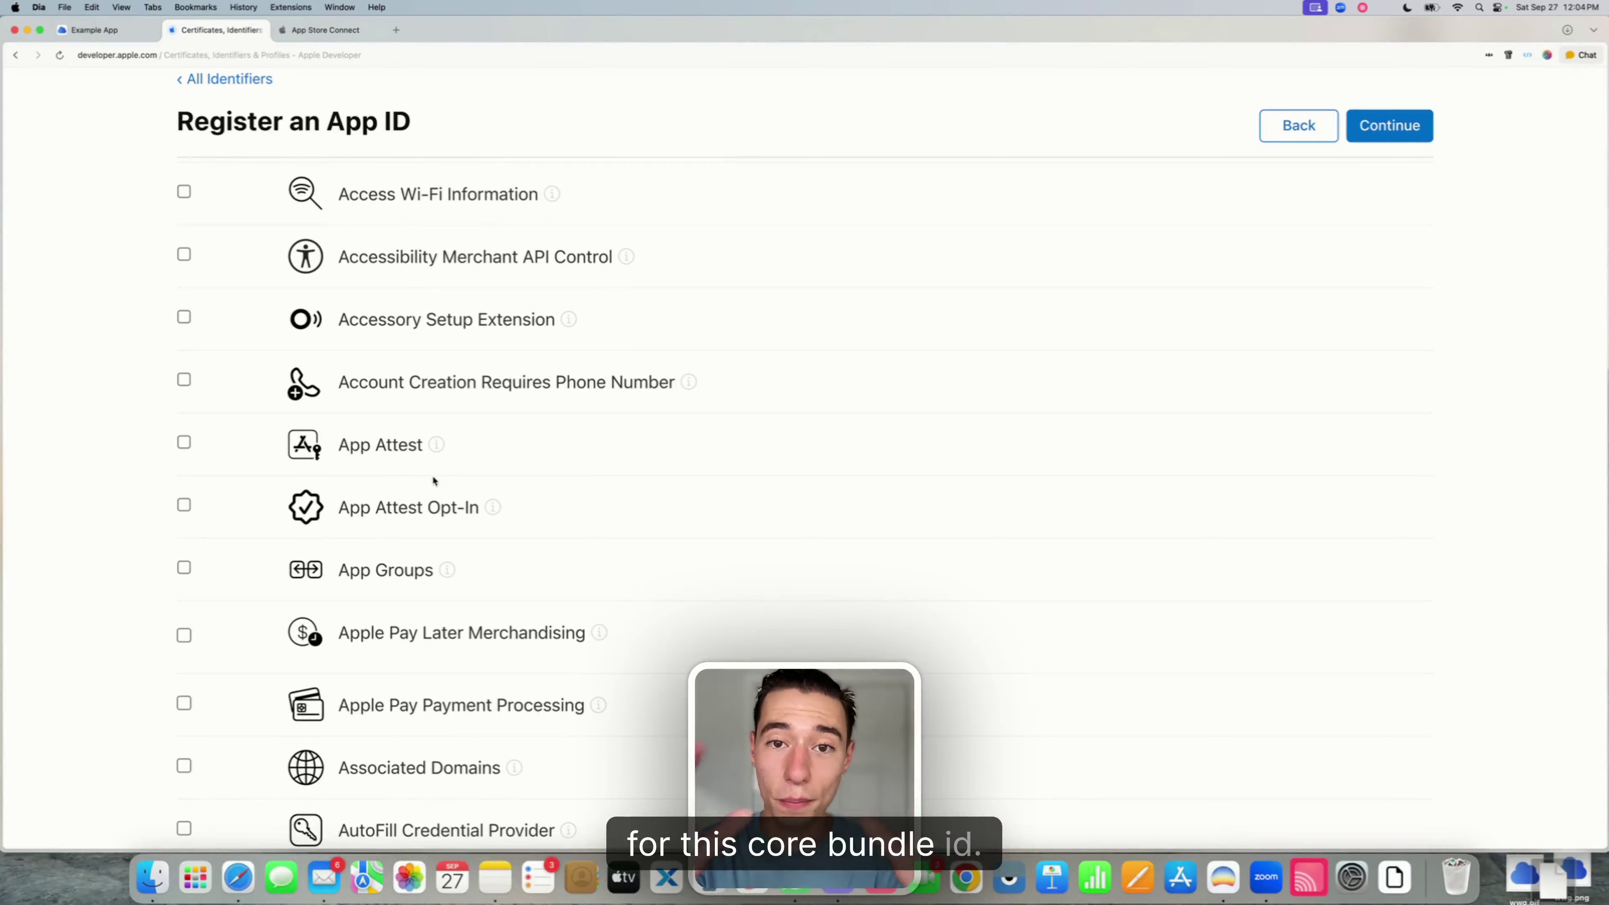
pyautogui.scroll(5, 434, 481)
pyautogui.scroll(4, 434, 480)
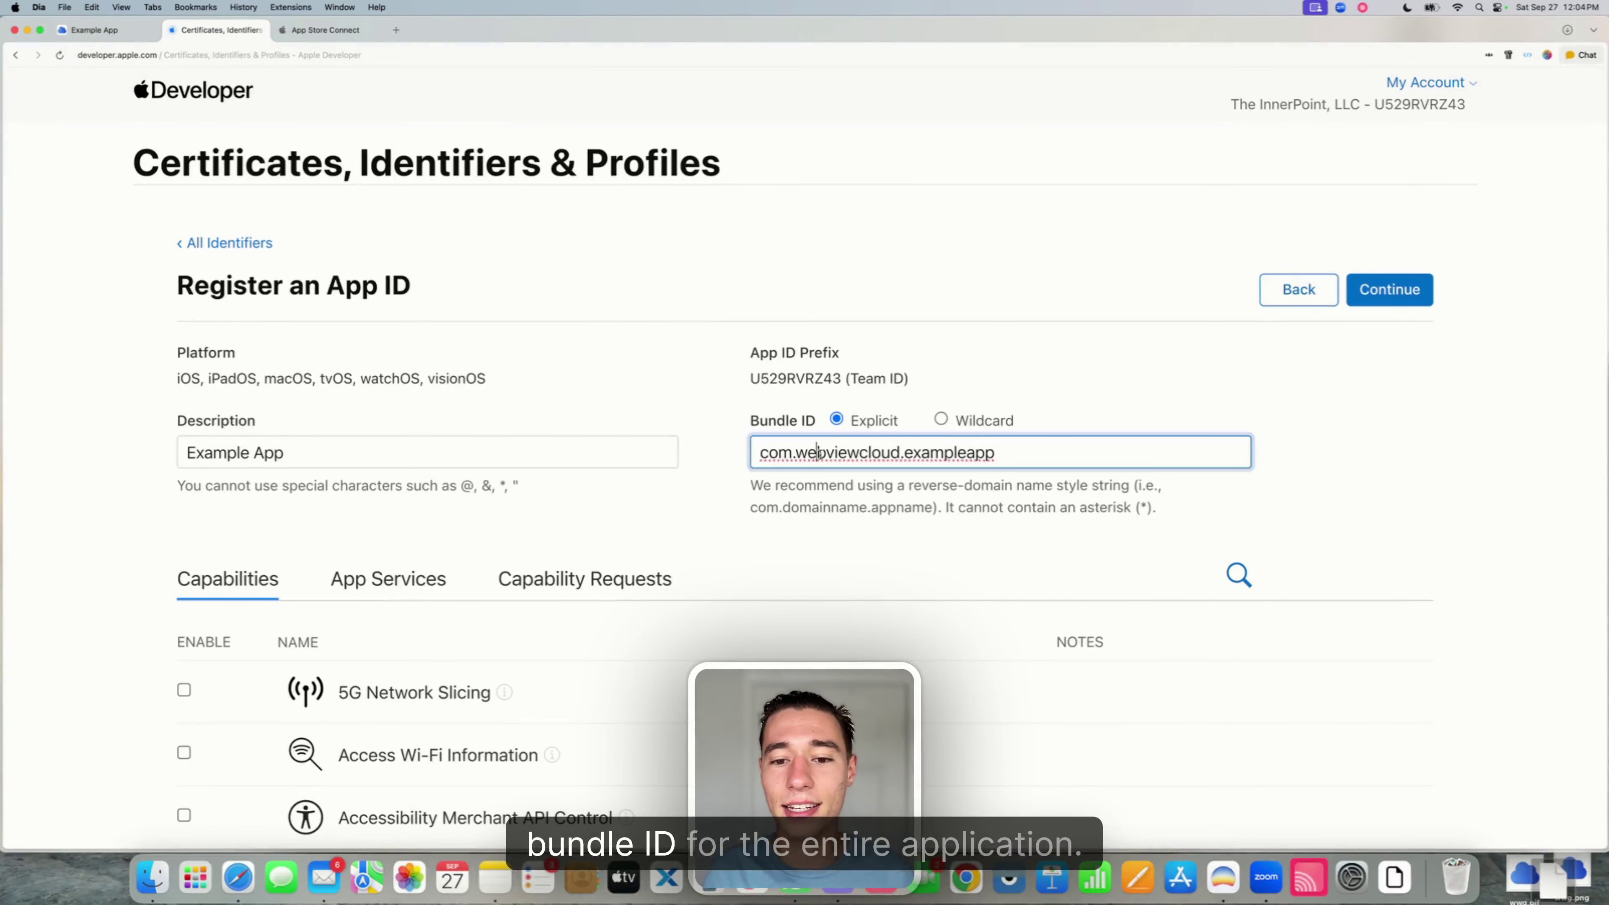
pyautogui.tripleClick(881, 455)
pyautogui.click(624, 369)
pyautogui.scroll(-8, 624, 370)
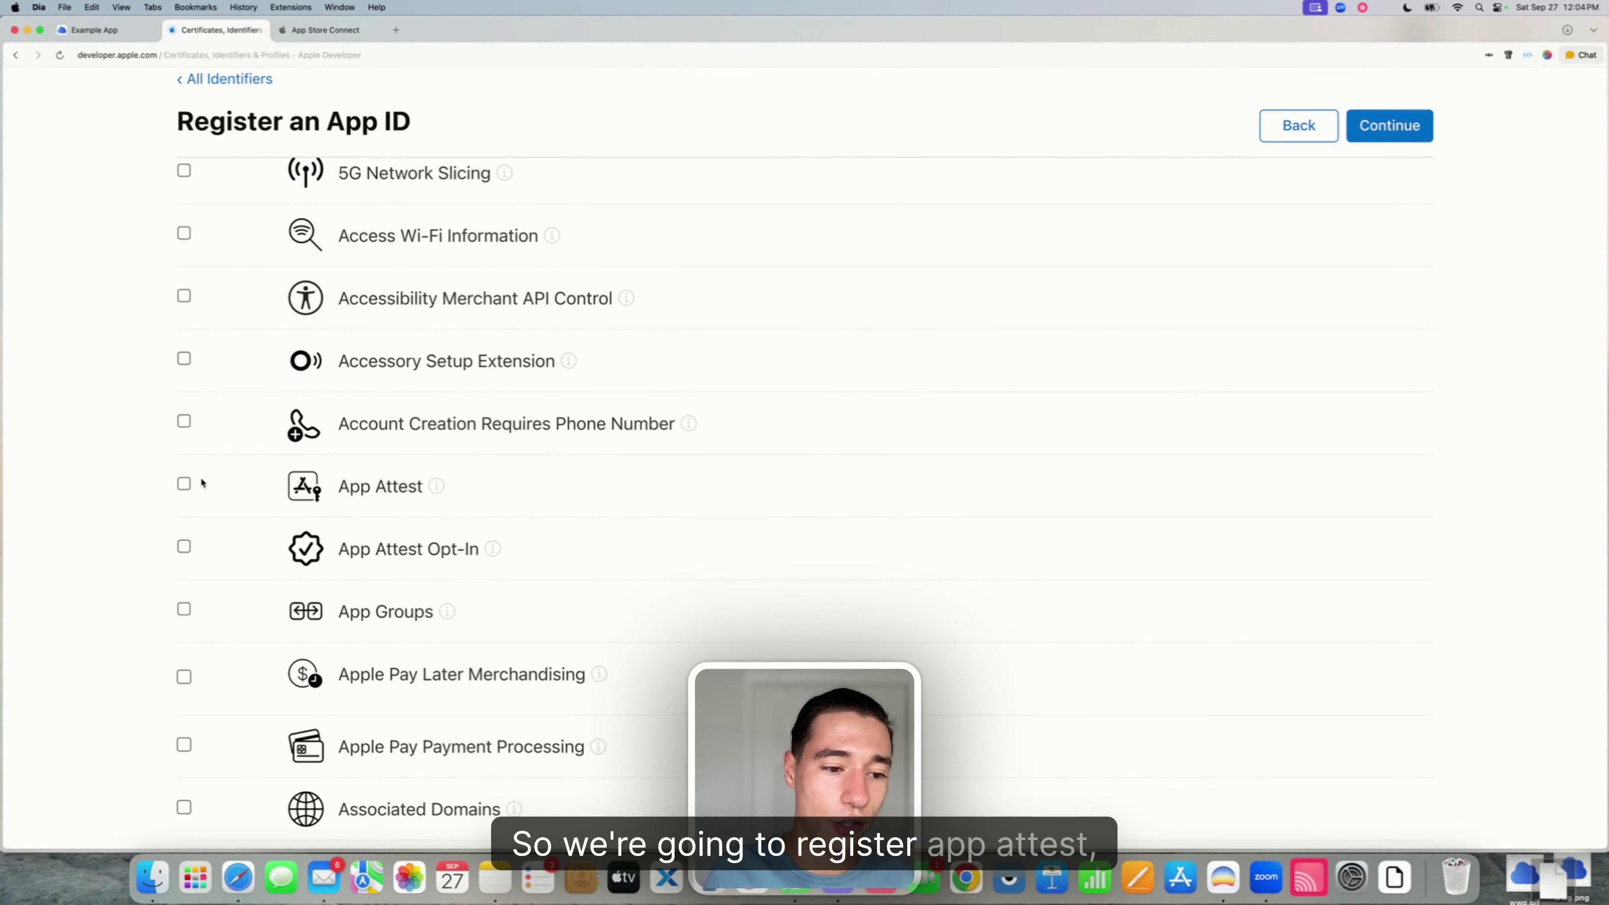
pyautogui.click(184, 610)
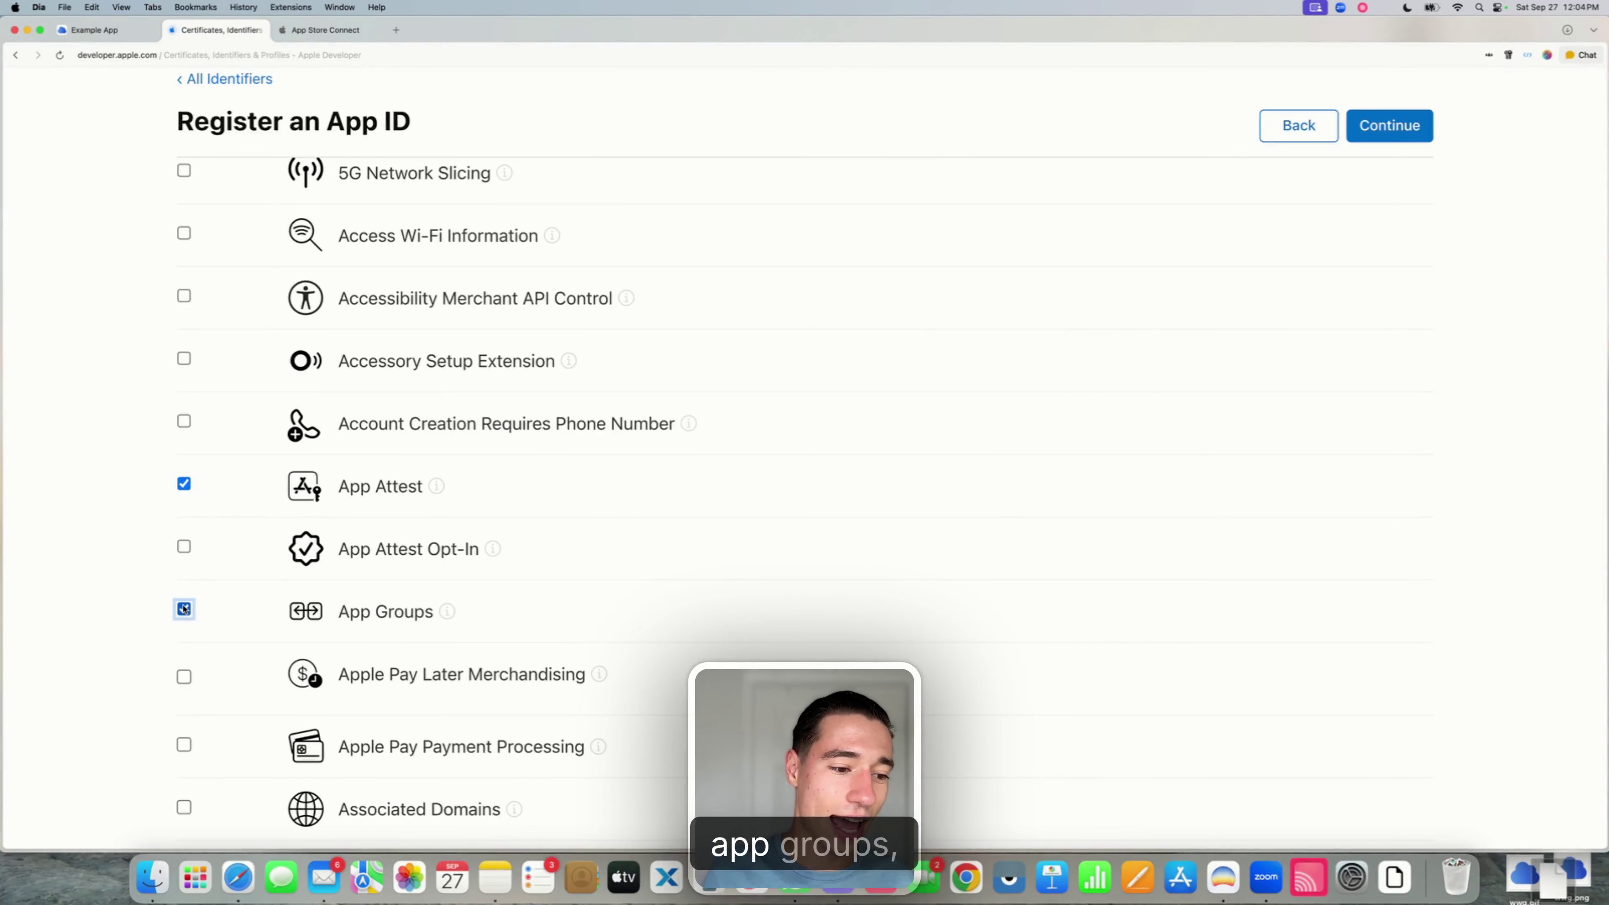
pyautogui.scroll(-1, 216, 622)
pyautogui.scroll(-2, 216, 627)
pyautogui.click(185, 606)
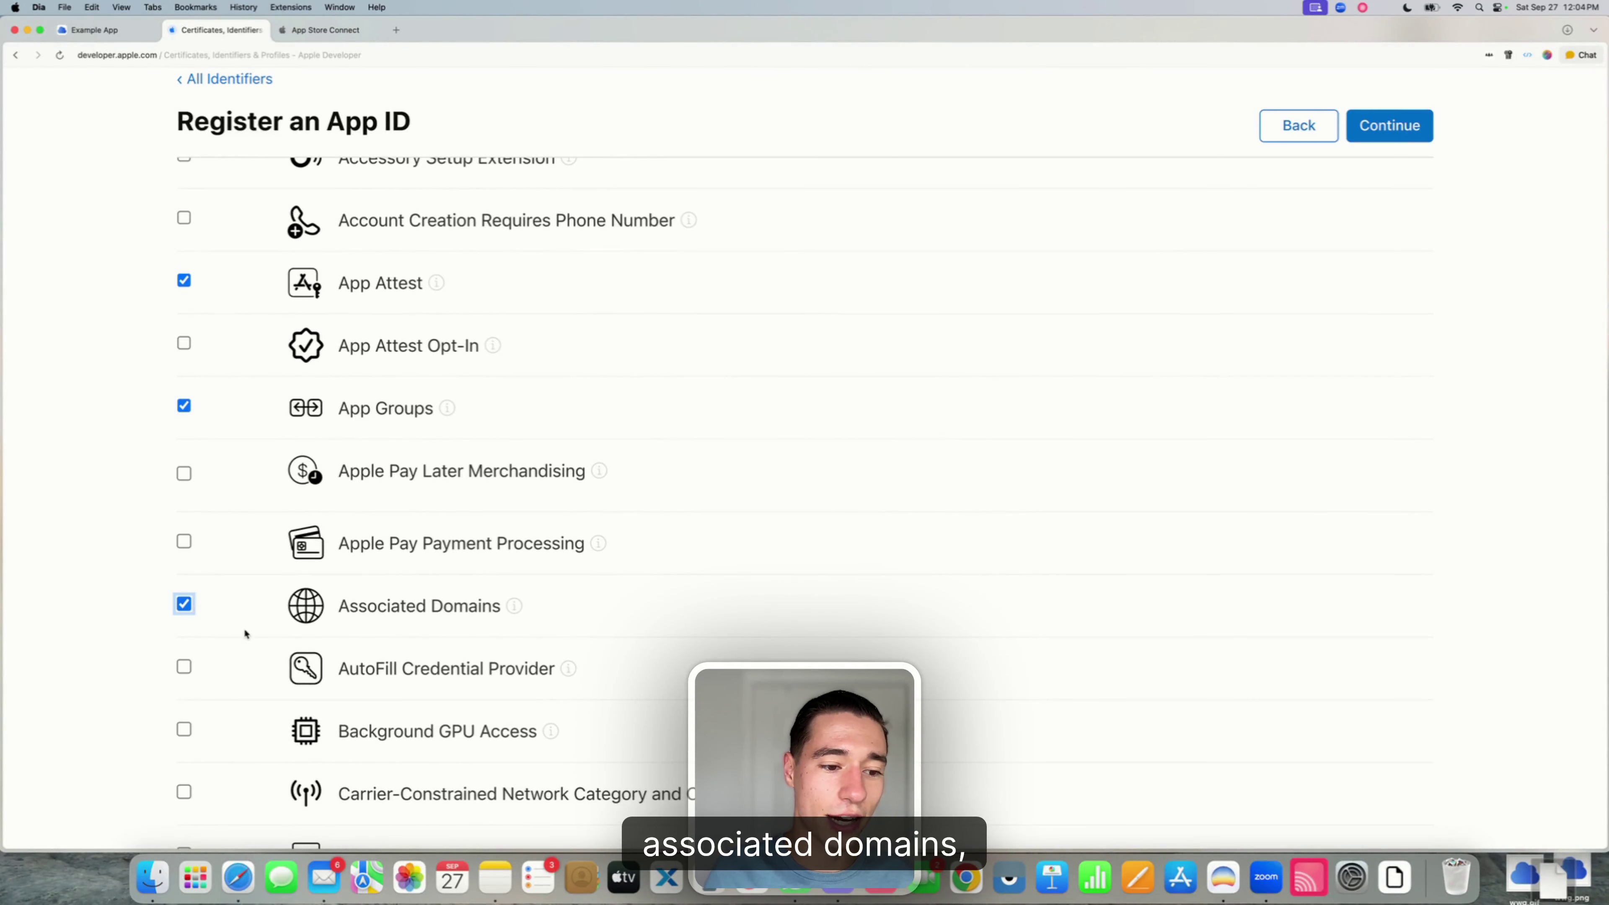
# - Enable iCloud with CloudKit support, plus Push Notifications with Broadcast Capability
pyautogui.scroll(-20, 246, 634)
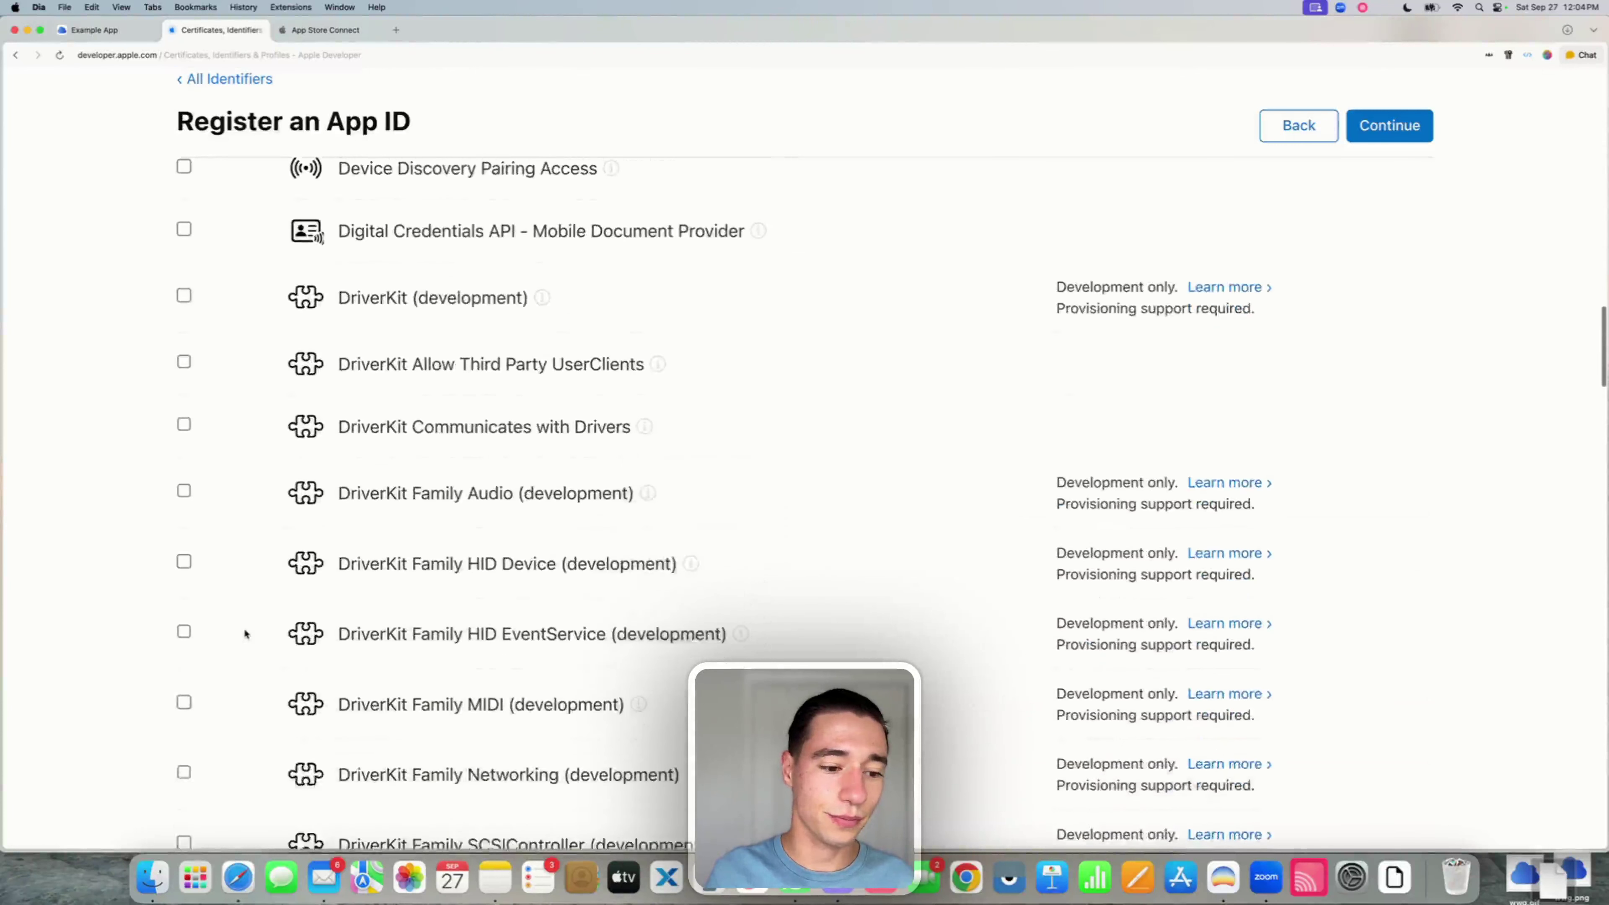
pyautogui.scroll(-20, 245, 634)
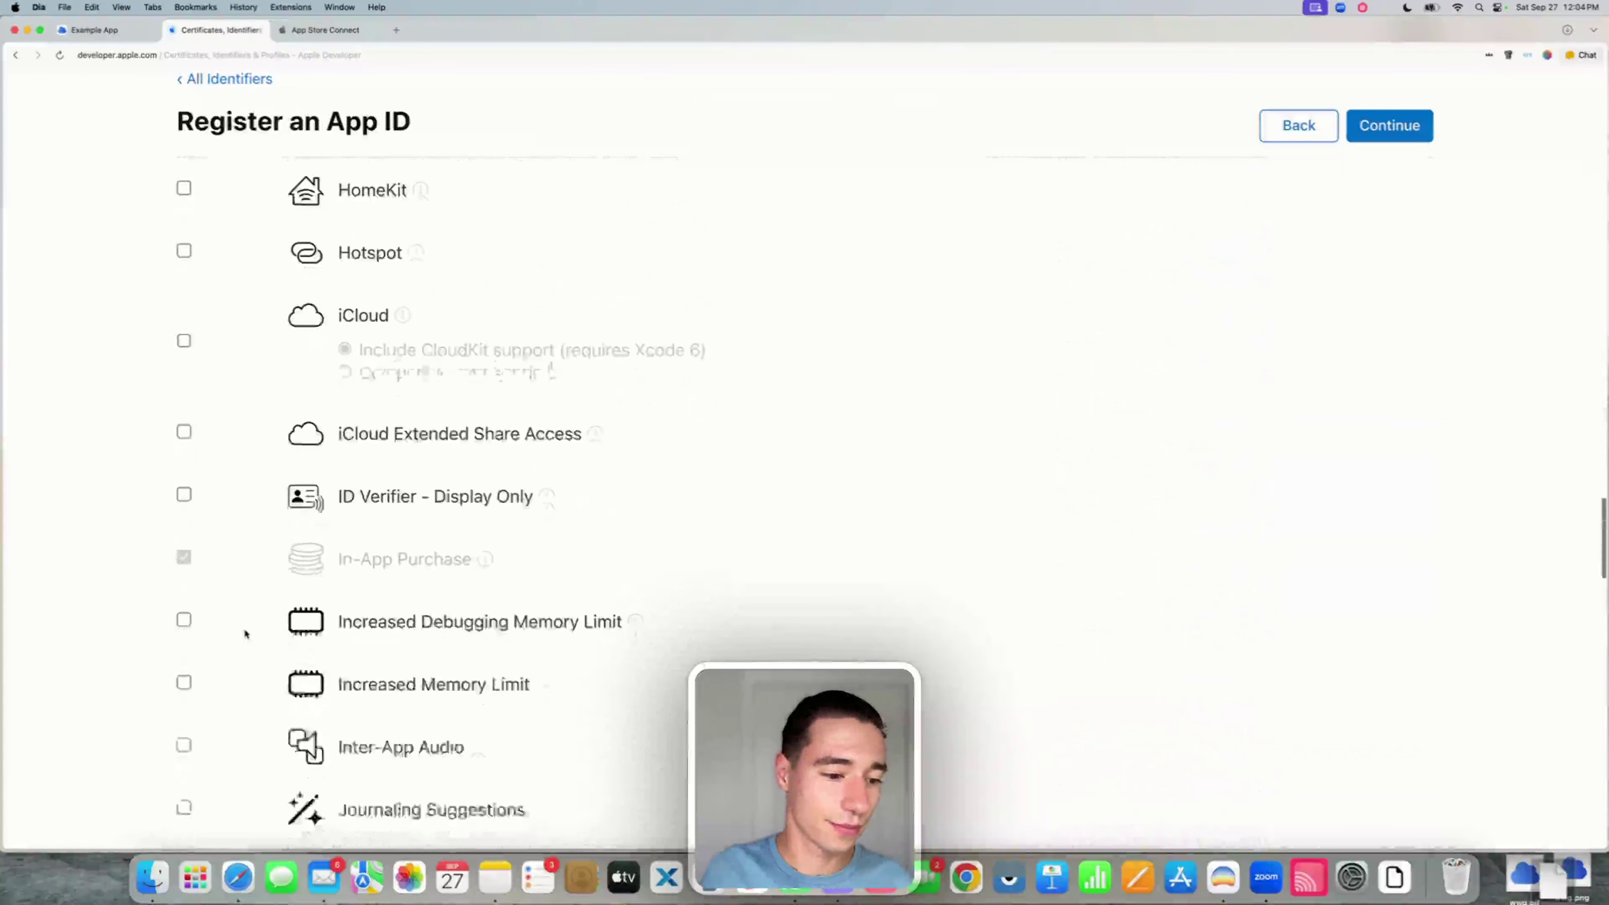
pyautogui.click(183, 338)
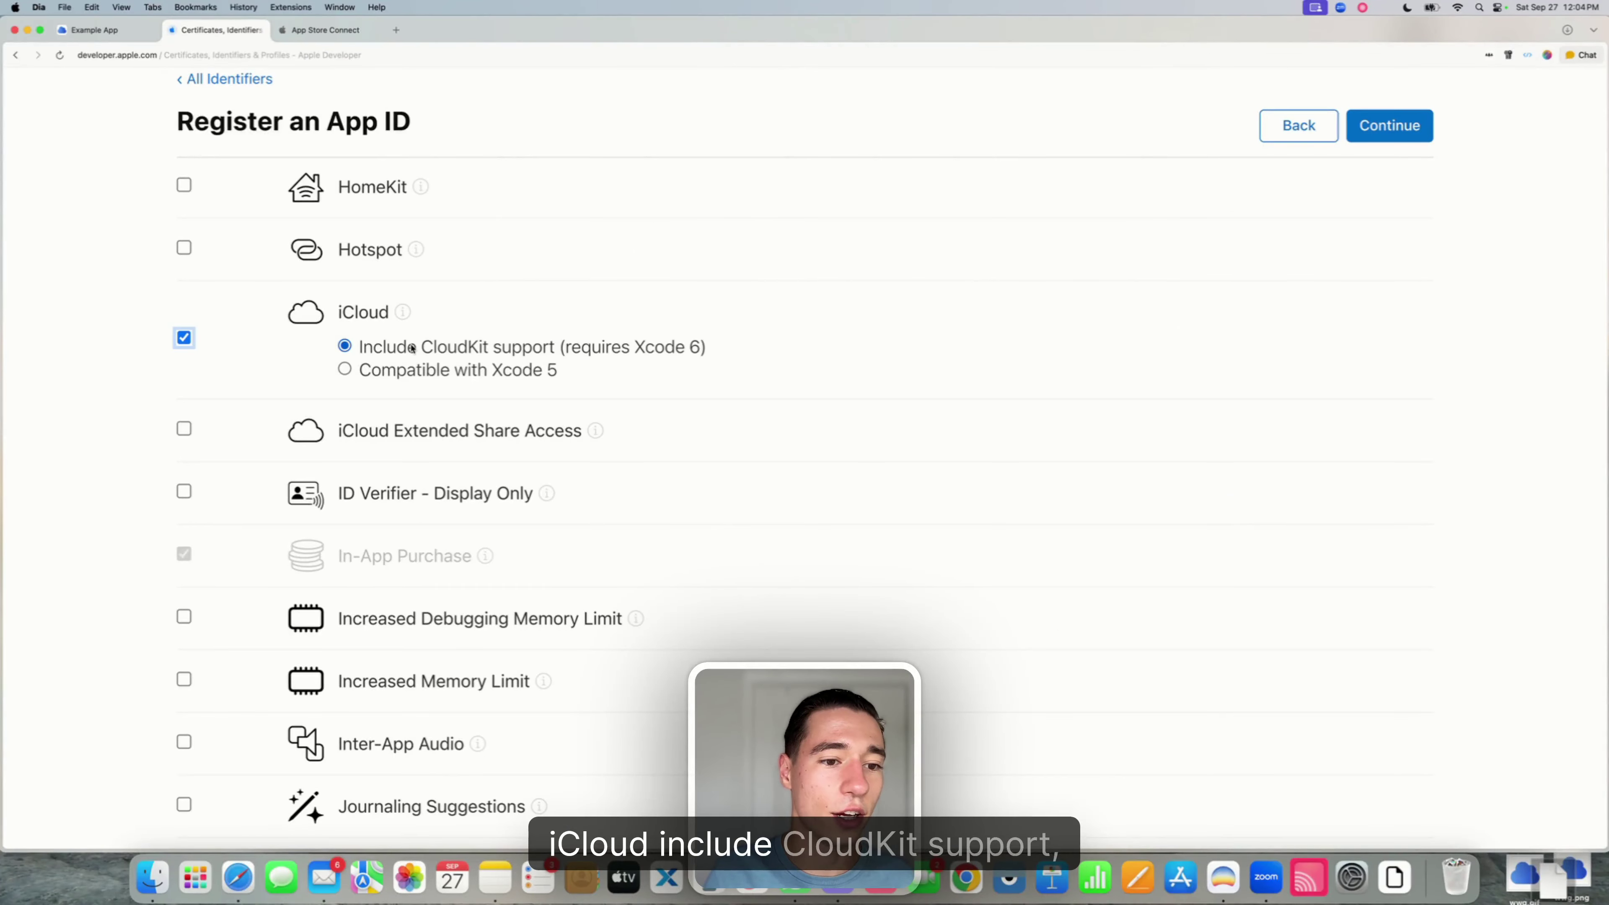
pyautogui.moveTo(360, 347); pyautogui.dragTo(685, 350)
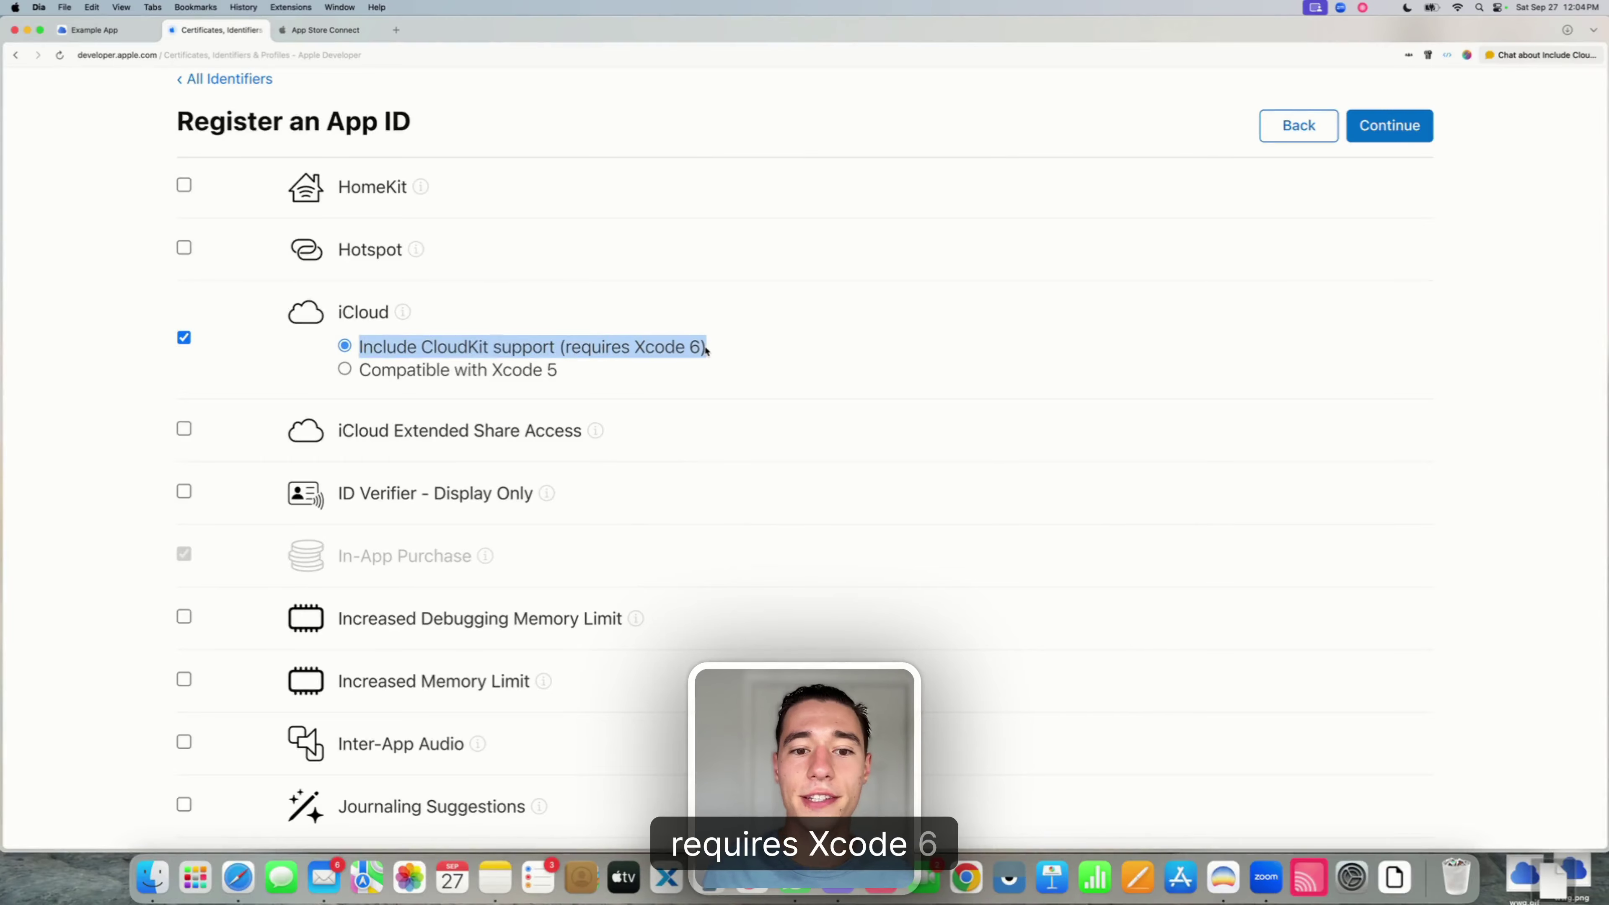
pyautogui.click(57, 388)
pyautogui.scroll(-9, 145, 482)
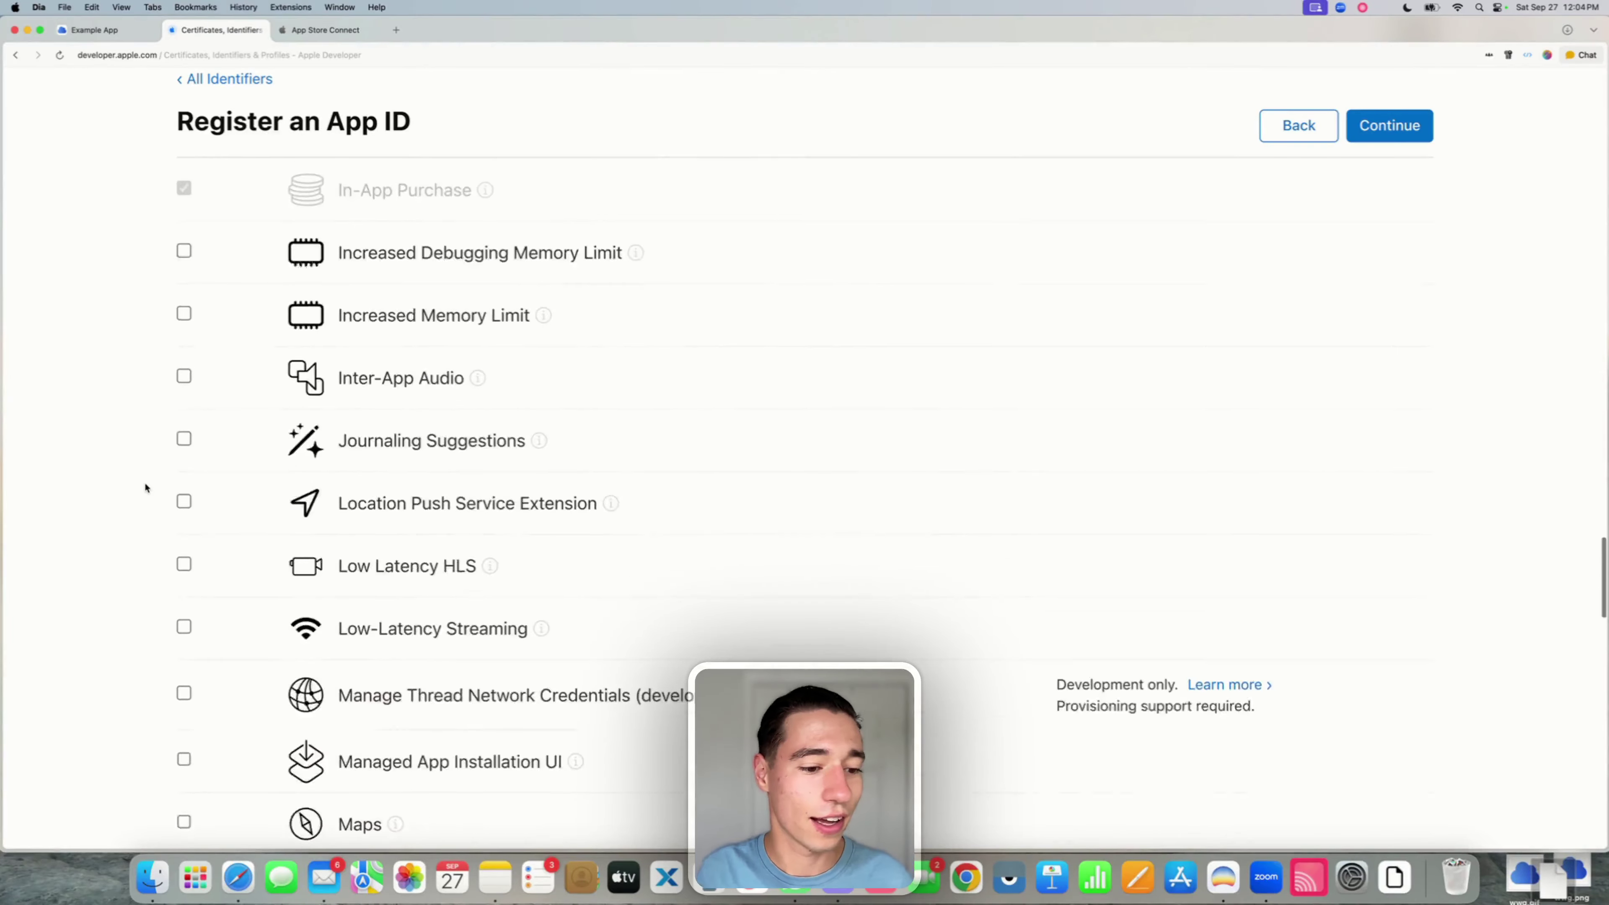
pyautogui.scroll(-15, 145, 486)
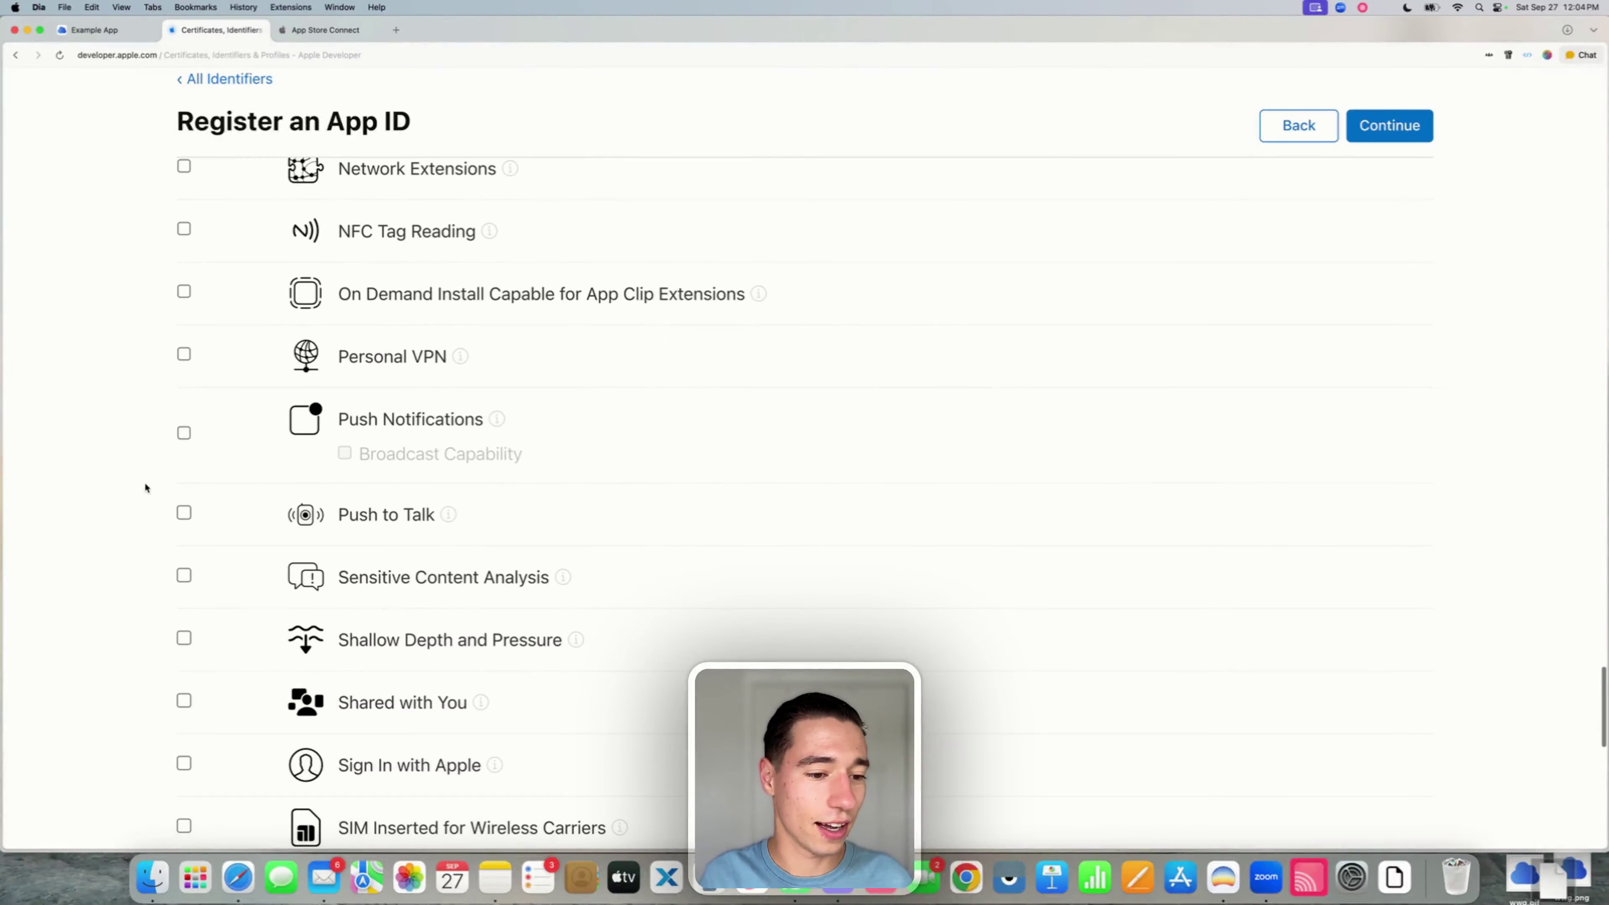
pyautogui.click(184, 434)
pyautogui.click(345, 454)
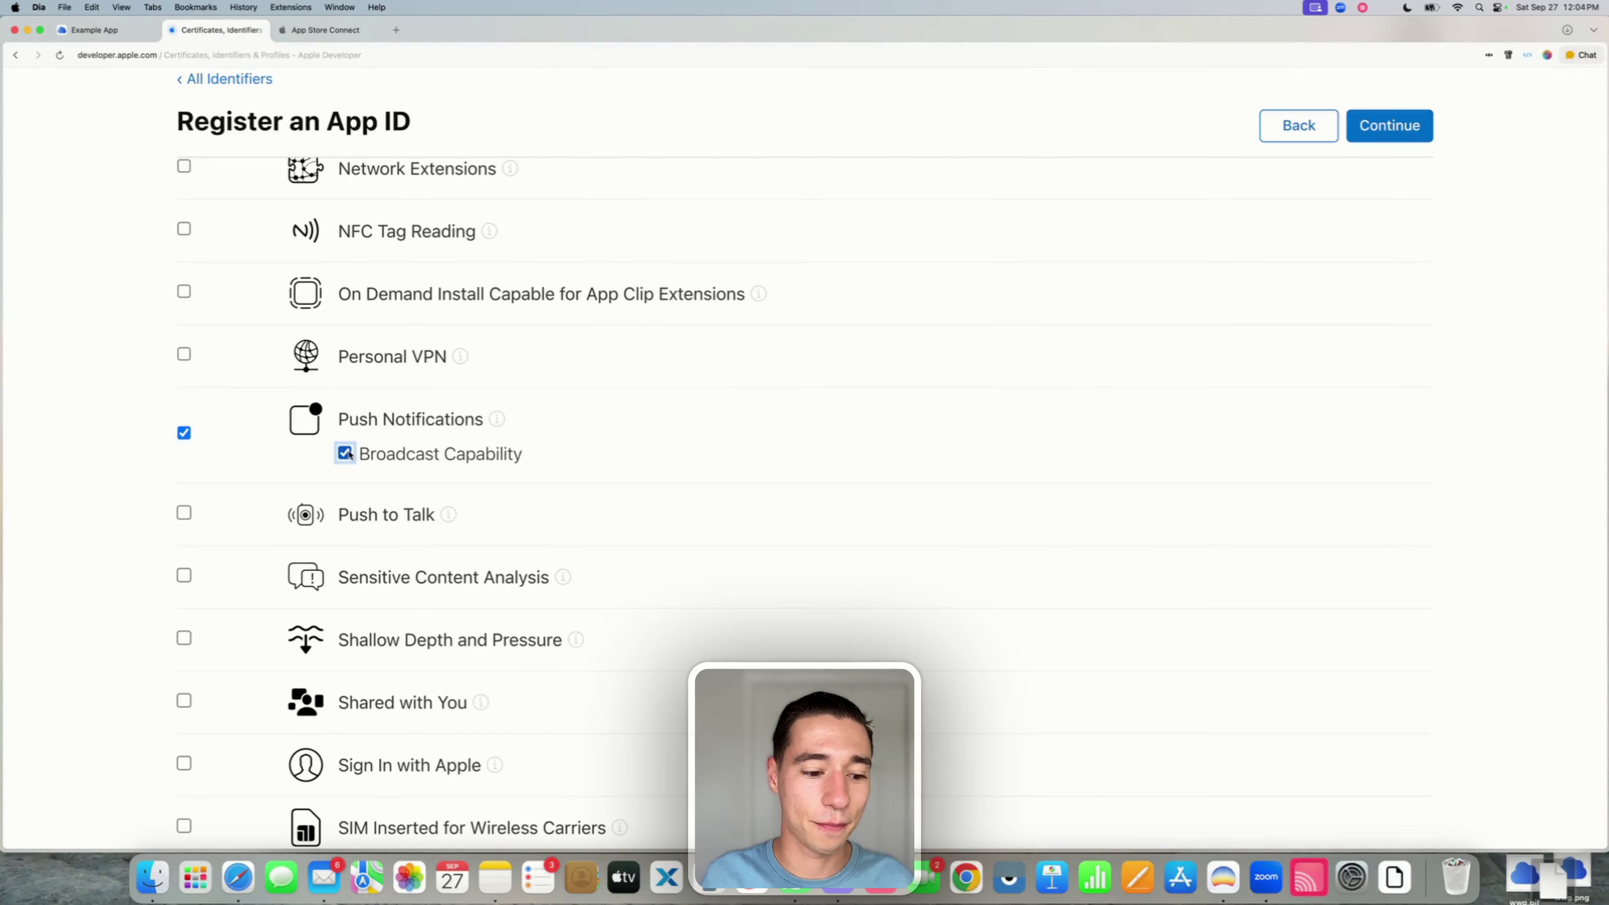
pyautogui.scroll(-15, 349, 454)
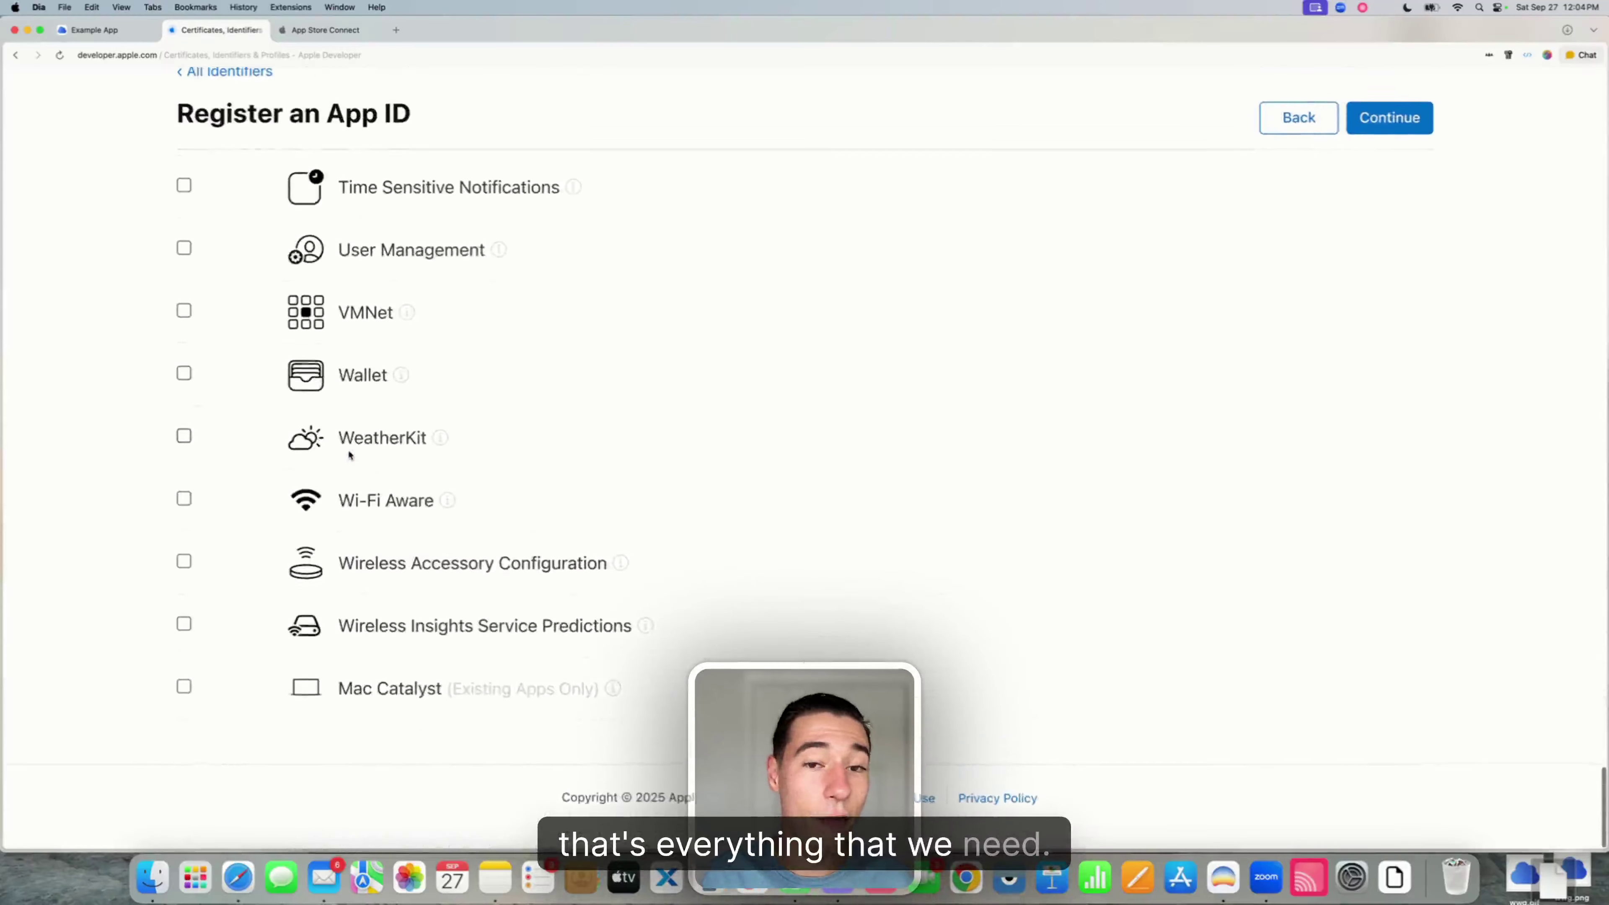
pyautogui.scroll(20, 349, 455)
# - Confirm and register the Example App ID, then search the identifiers list for 'Example App'
pyautogui.scroll(-1, 349, 455)
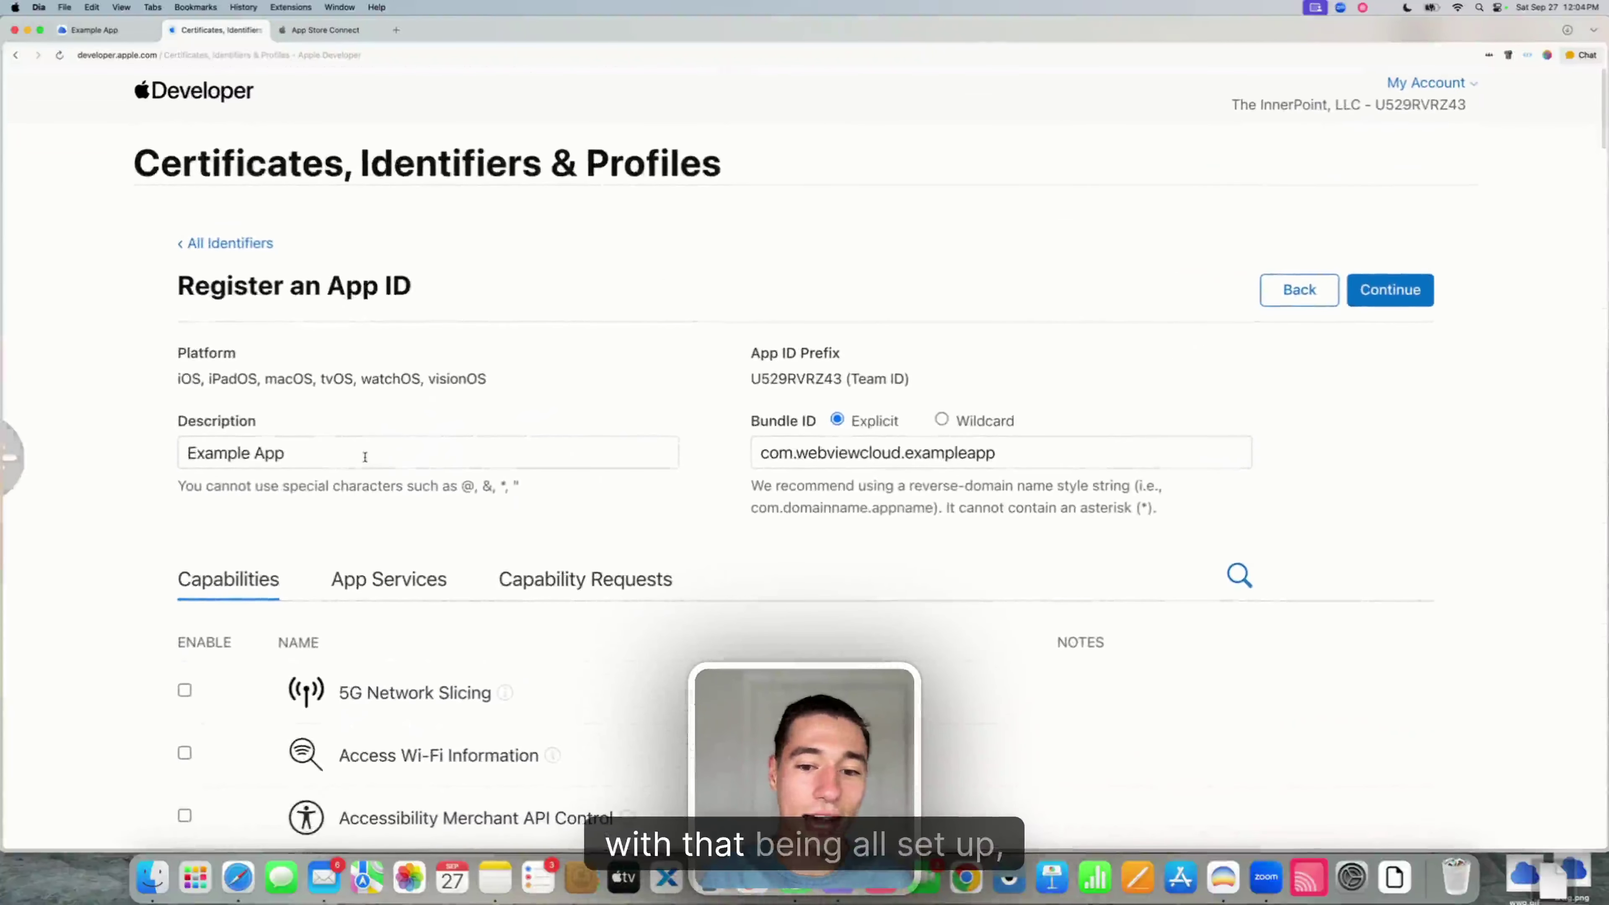
pyautogui.click(1416, 290)
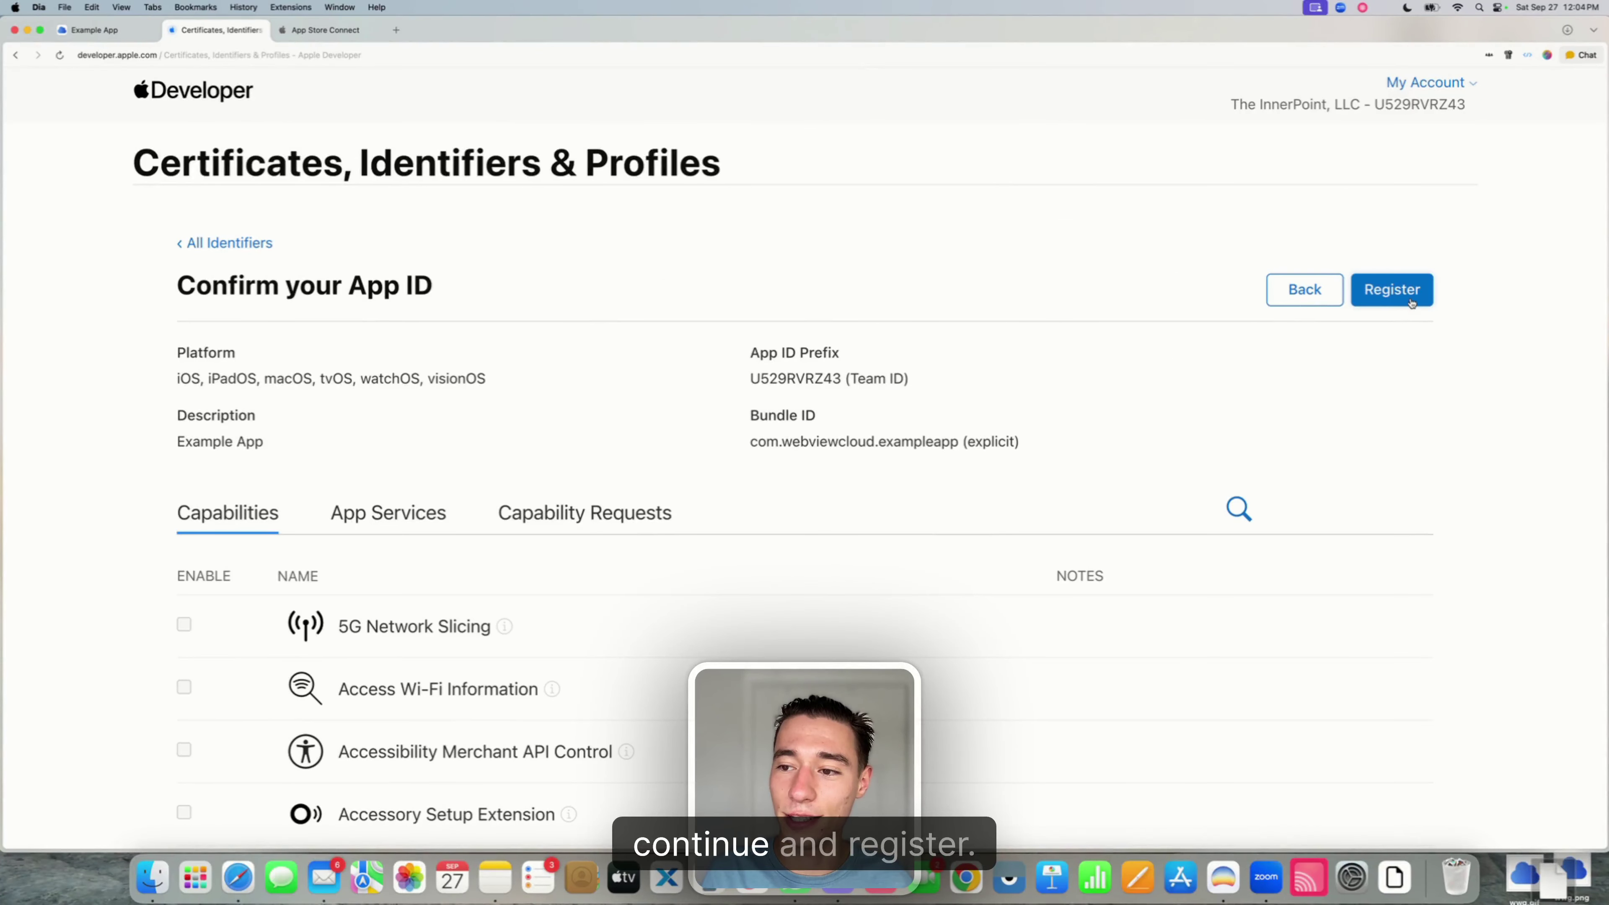
pyautogui.click(1407, 291)
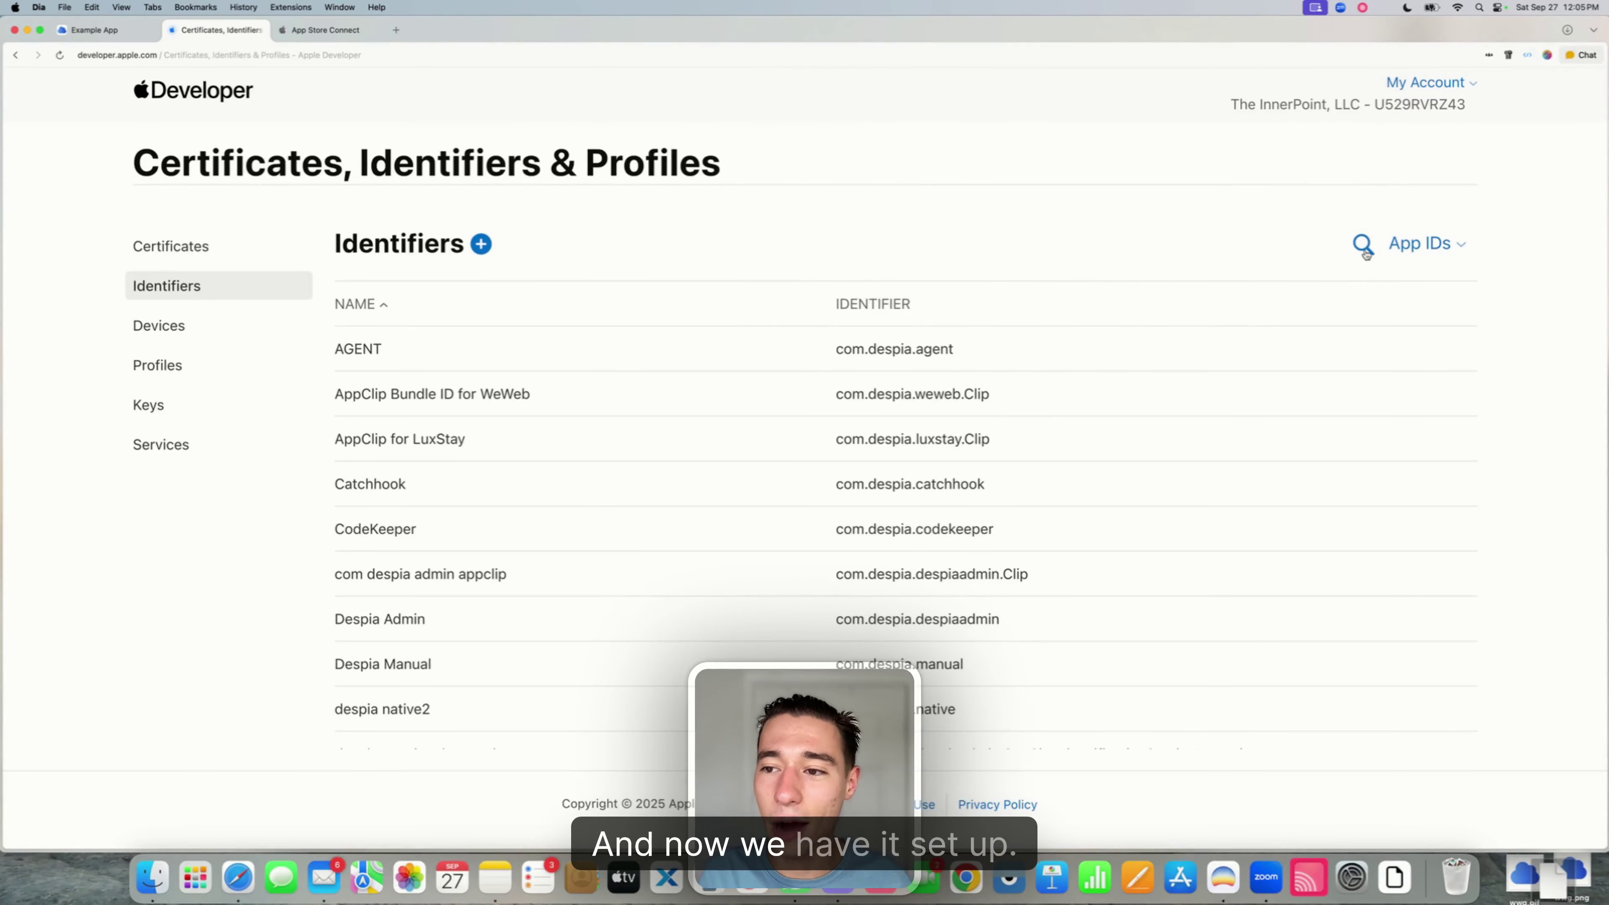
pyautogui.click(1363, 244)
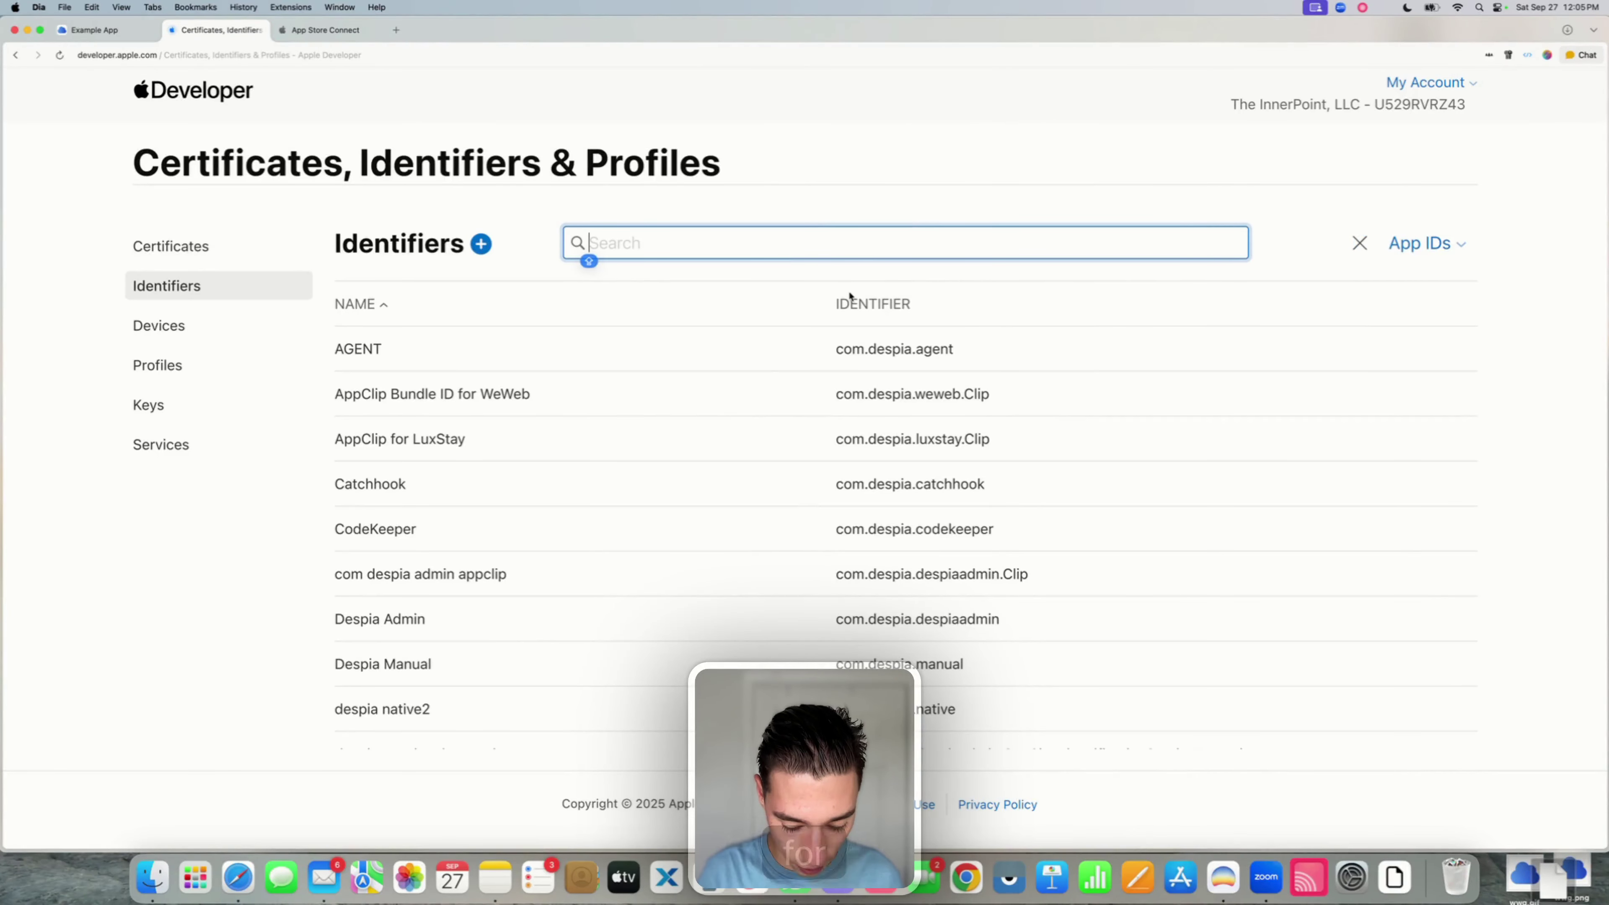
pyautogui.write('Example App')
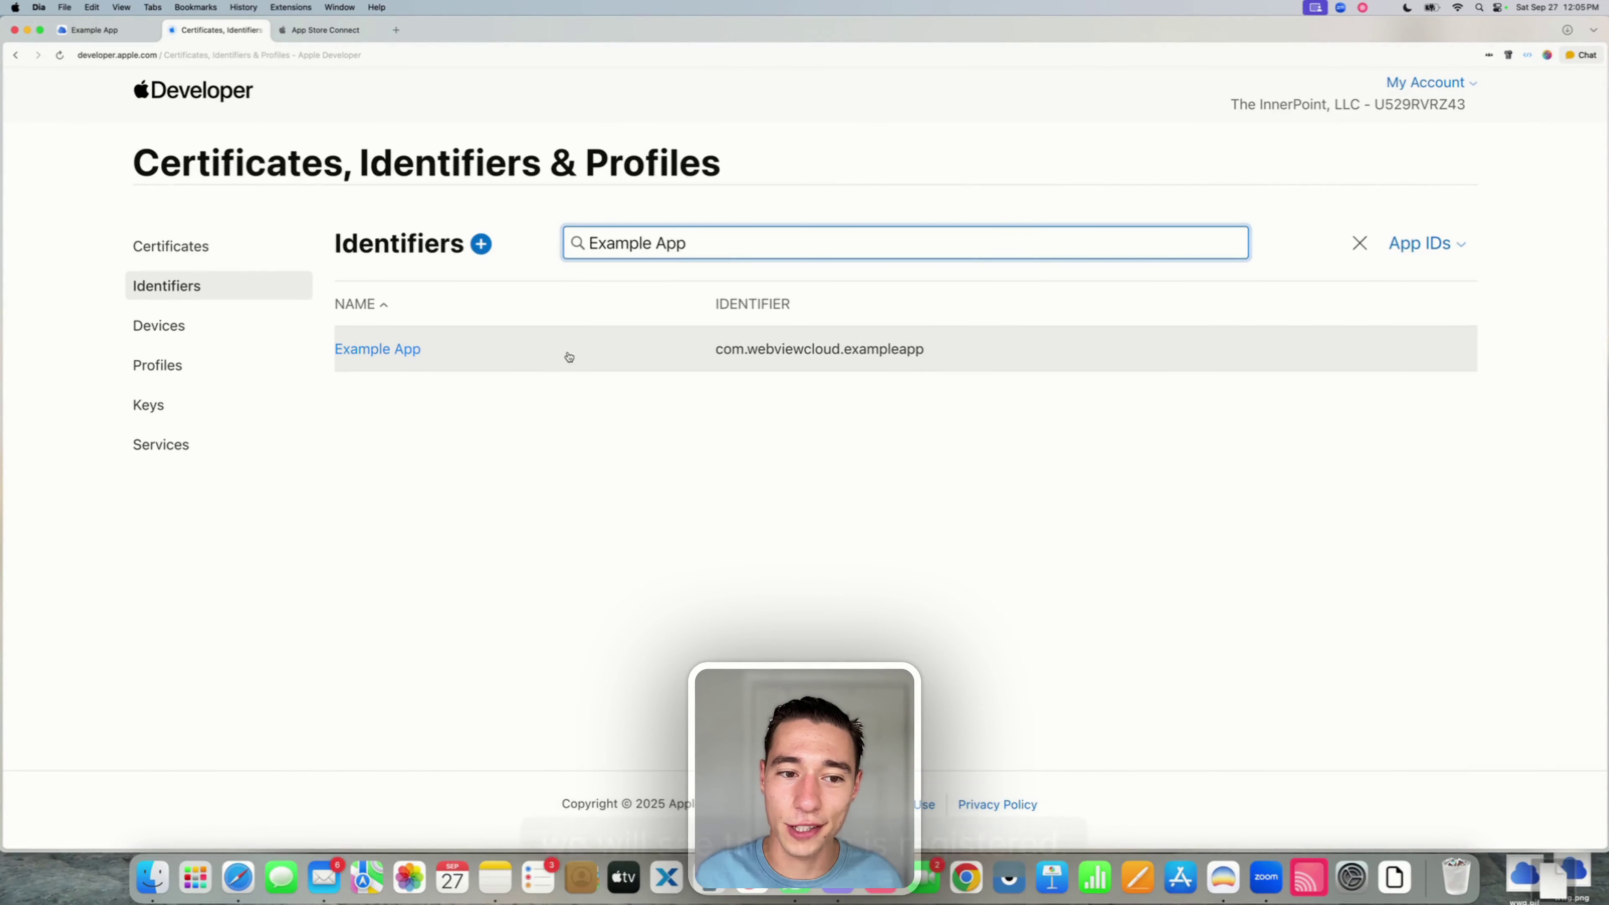
pyautogui.click(120, 40)
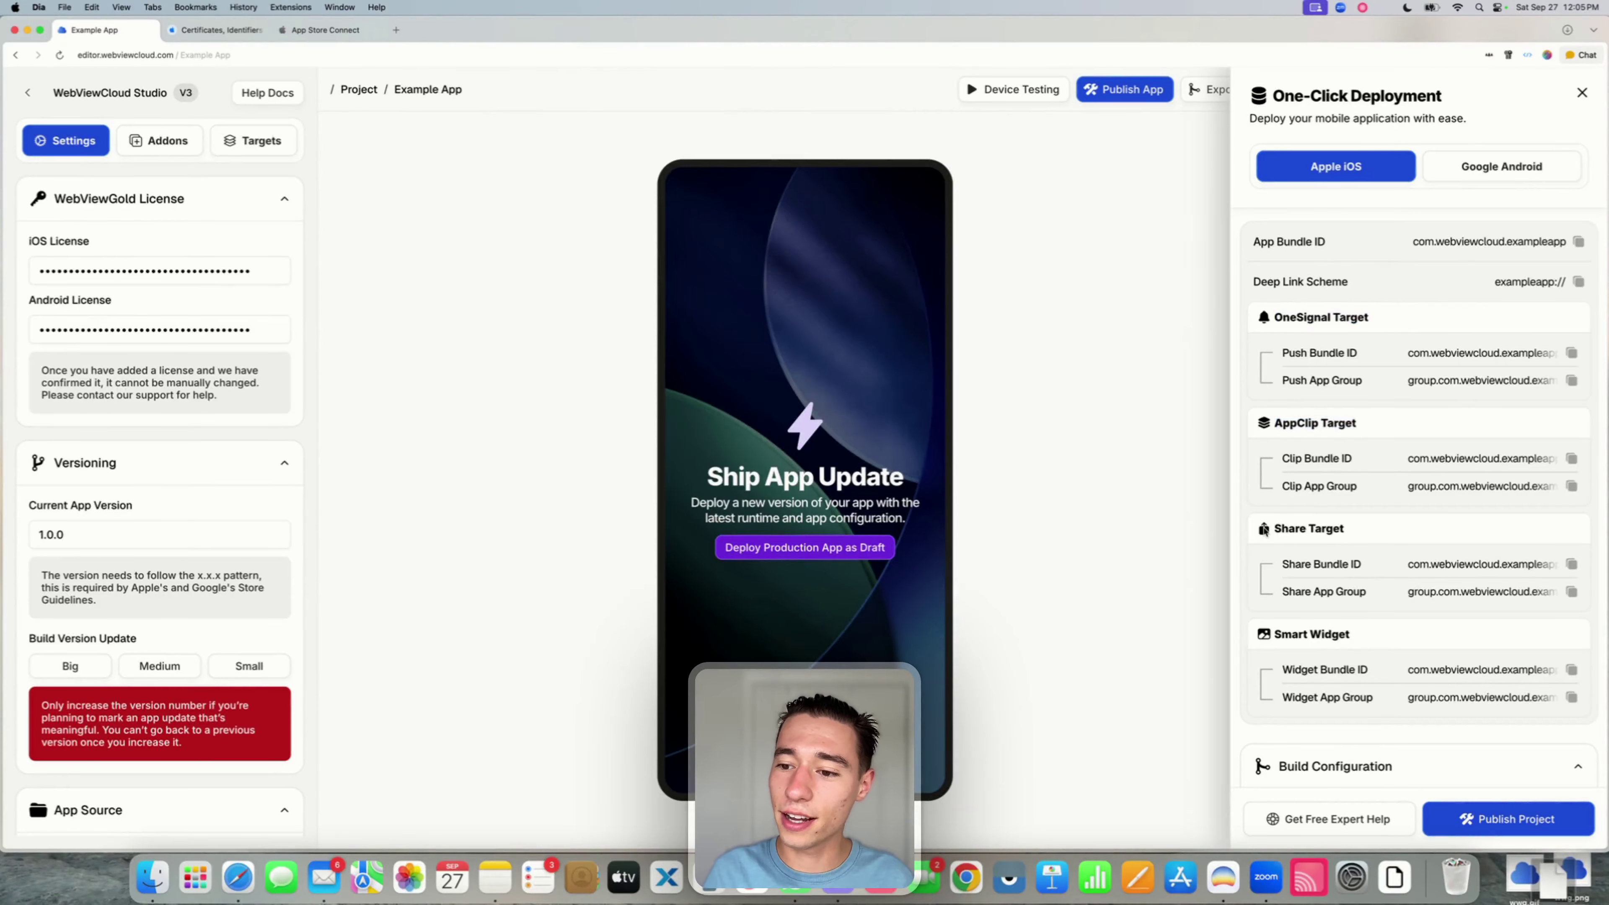
# - Check the App Clip and OneSignal Push bundle IDs among the project's optional targets
pyautogui.moveTo(1272, 634); pyautogui.dragTo(1352, 637)
pyautogui.click(1358, 317)
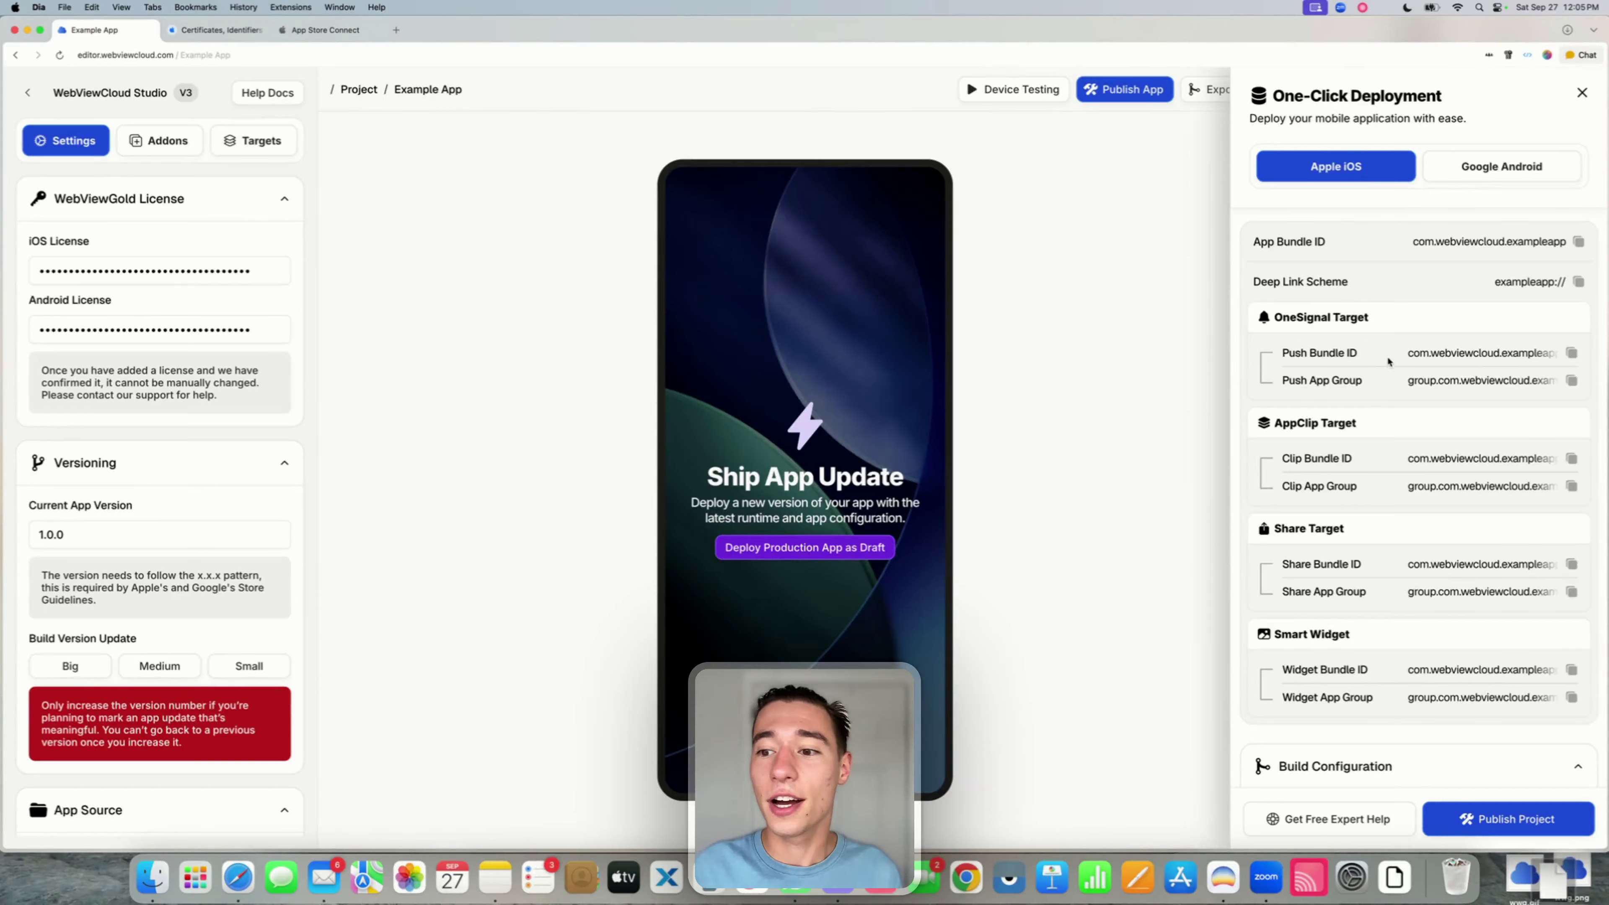
pyautogui.doubleClick(1417, 458)
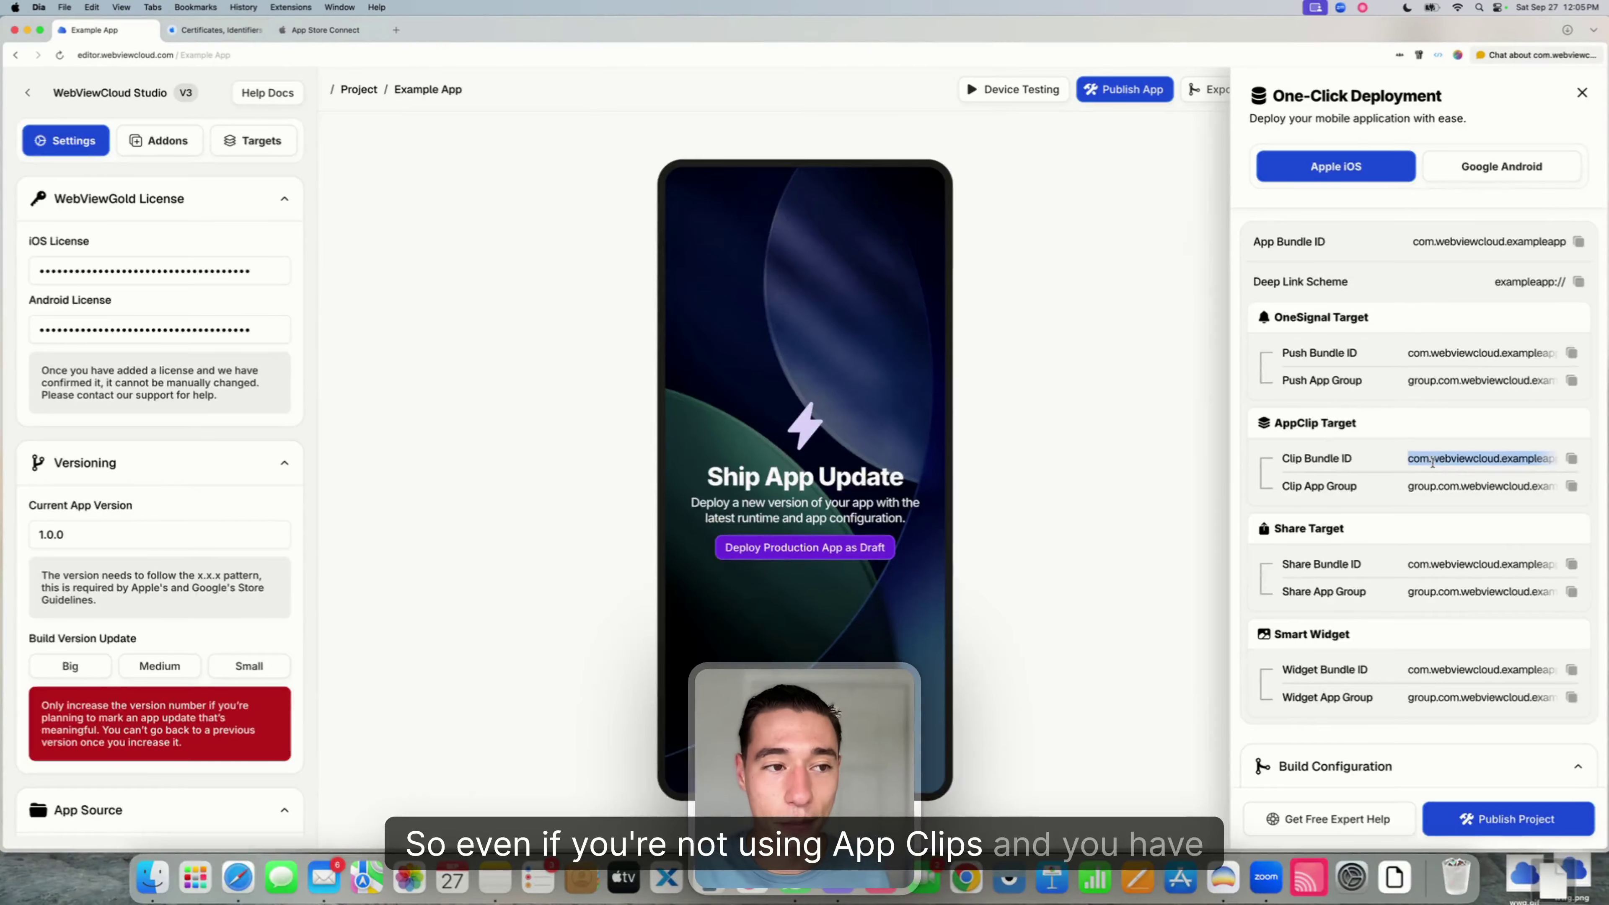
pyautogui.click(251, 141)
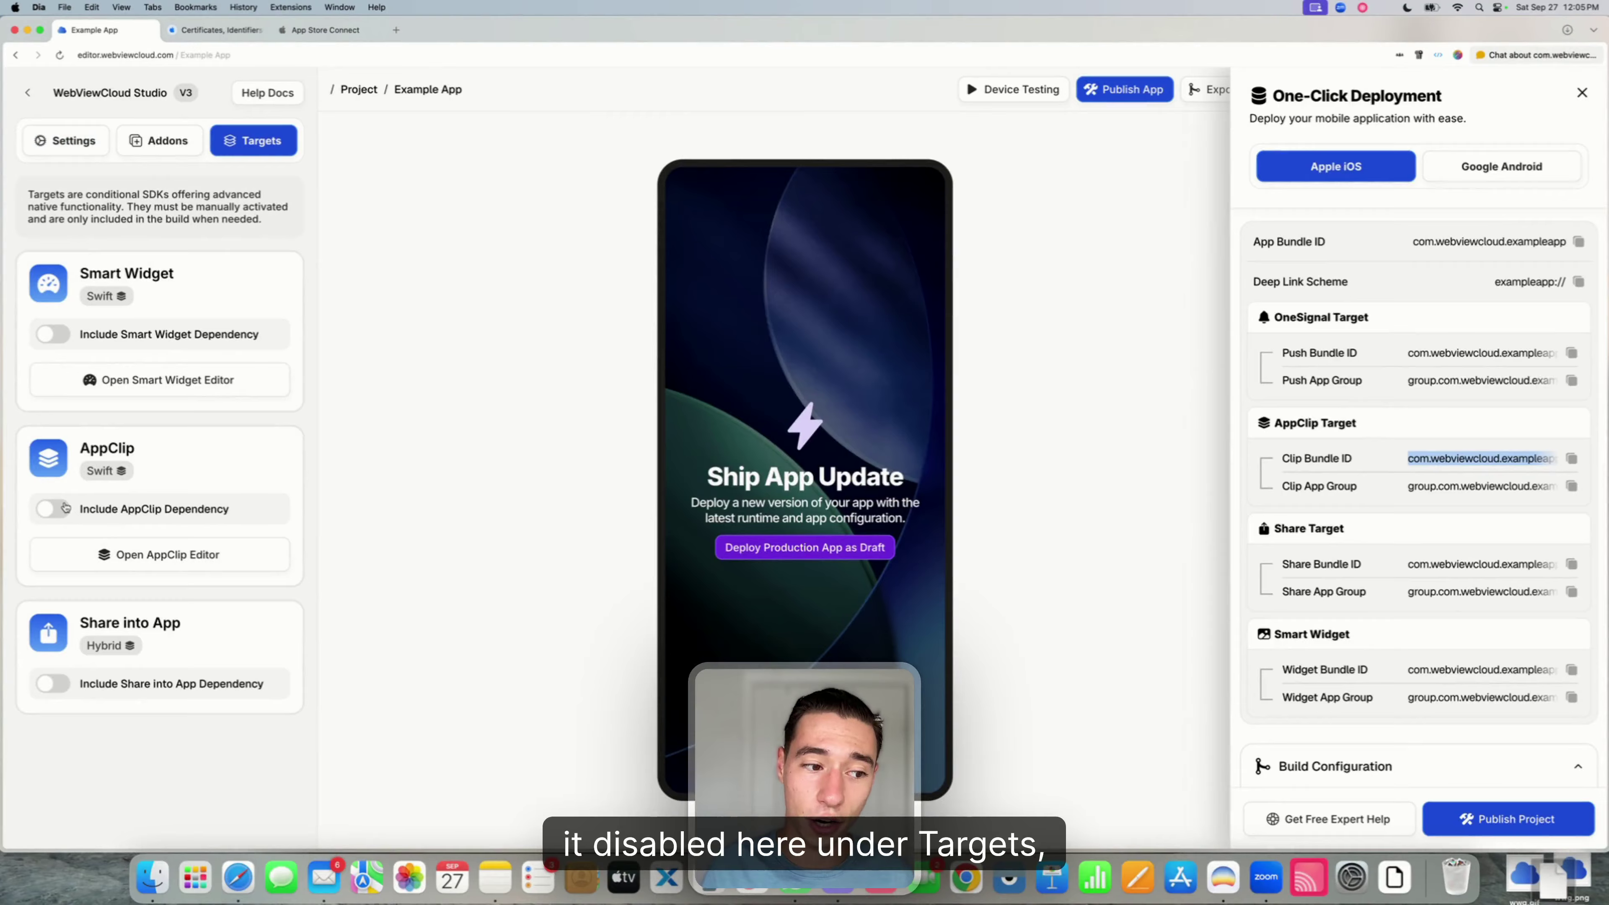
pyautogui.click(1392, 441)
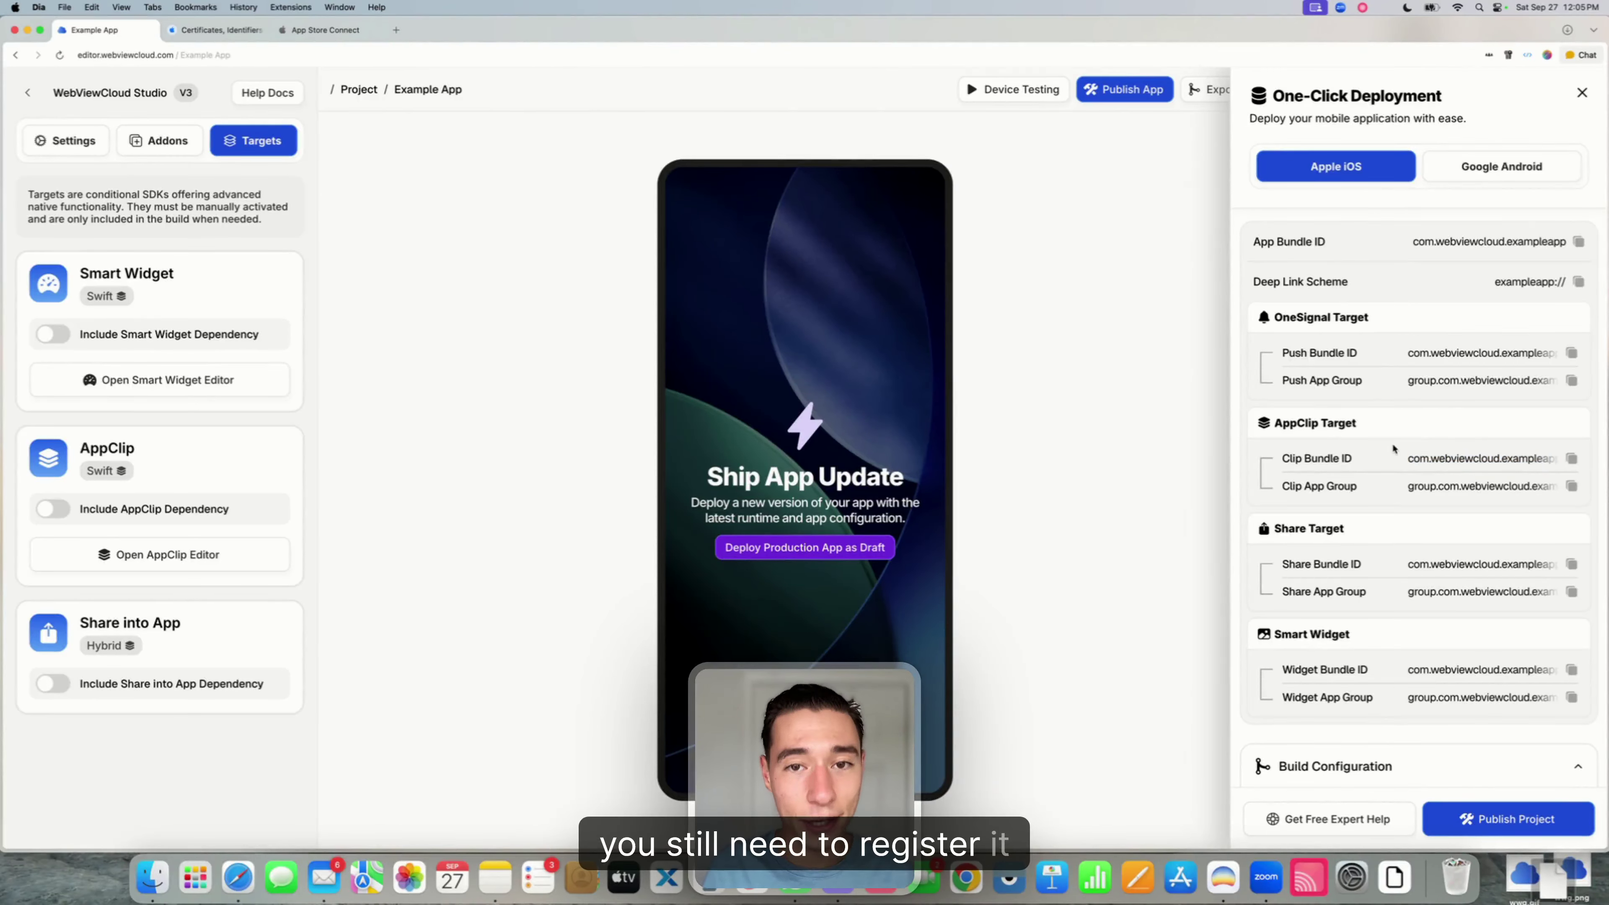
pyautogui.moveTo(1408, 459); pyautogui.dragTo(1596, 470)
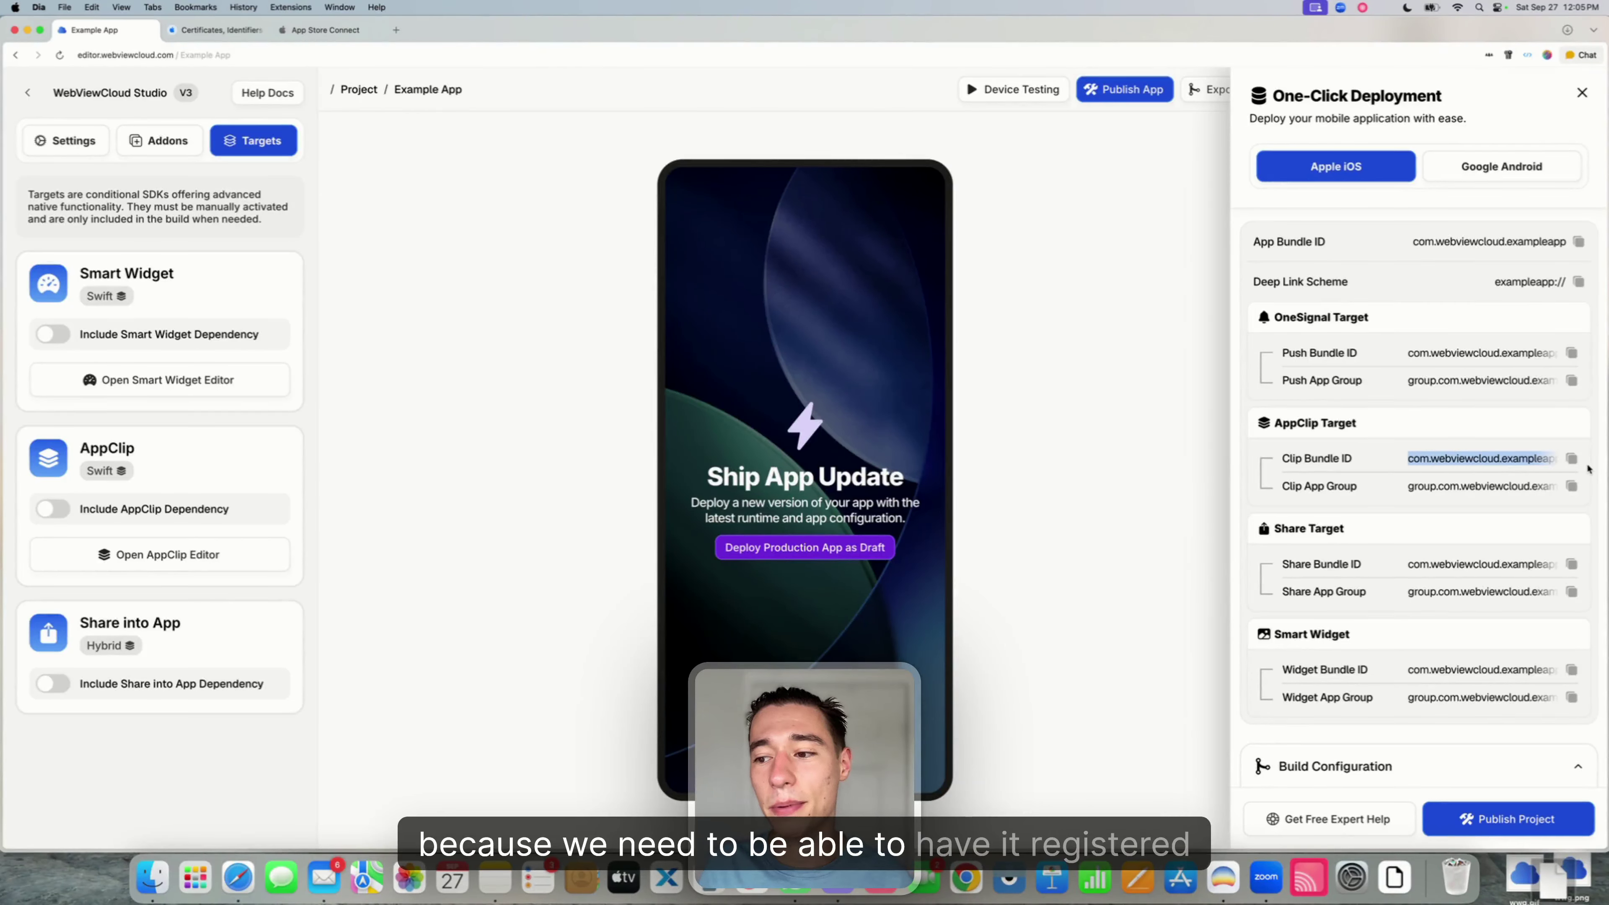
pyautogui.click(1458, 450)
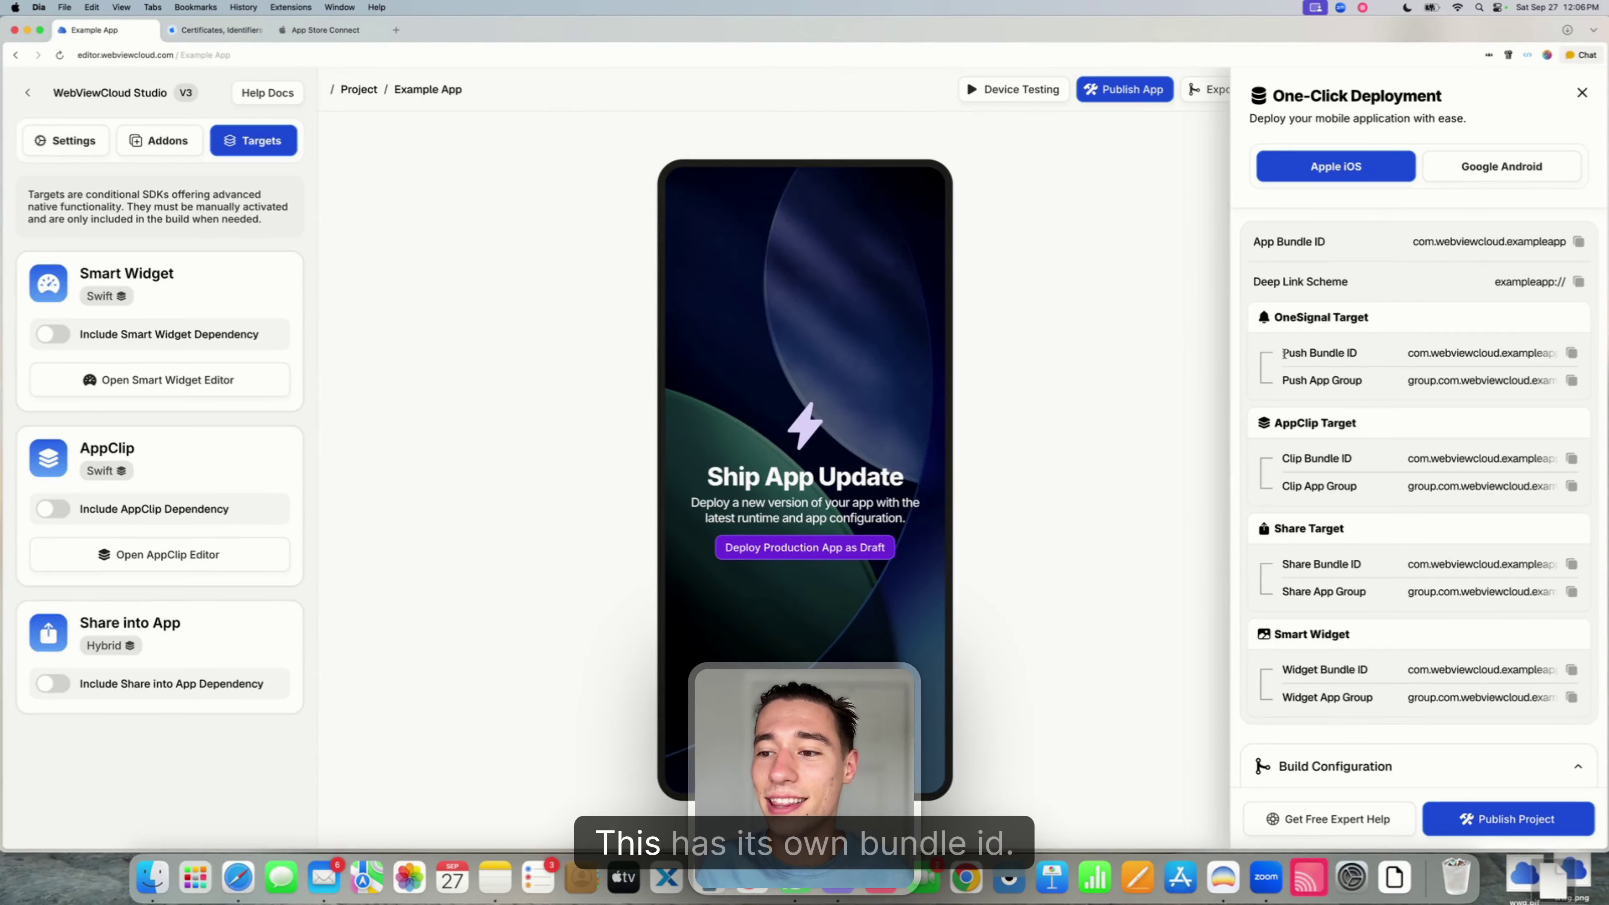
pyautogui.moveTo(1281, 353); pyautogui.dragTo(1358, 357)
pyautogui.click(1379, 359)
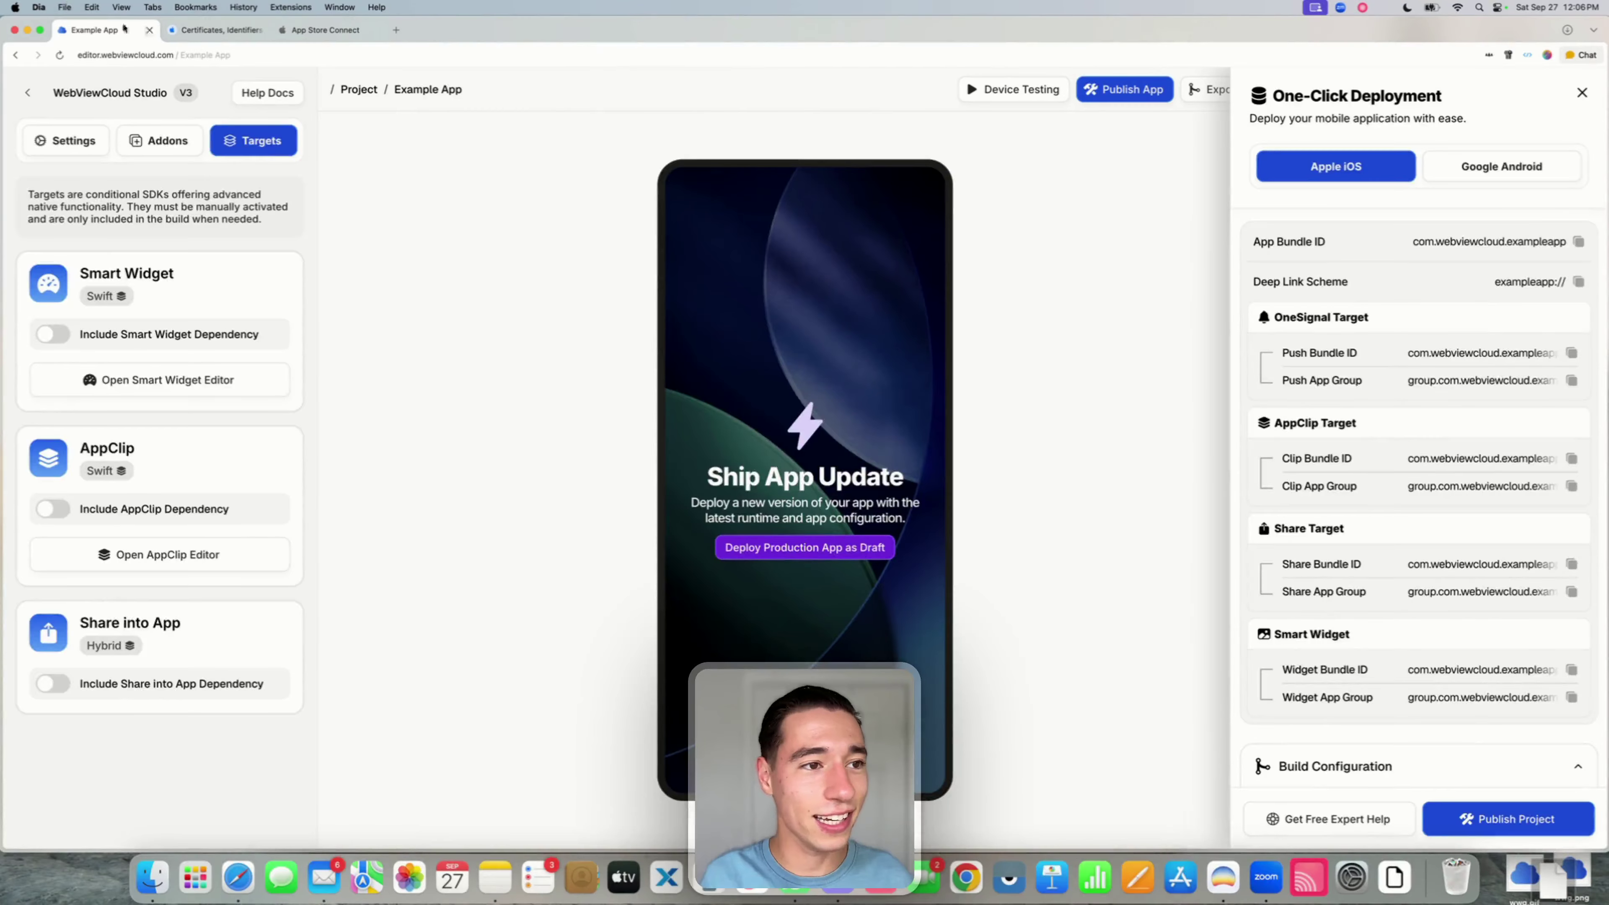
pyautogui.click(215, 29)
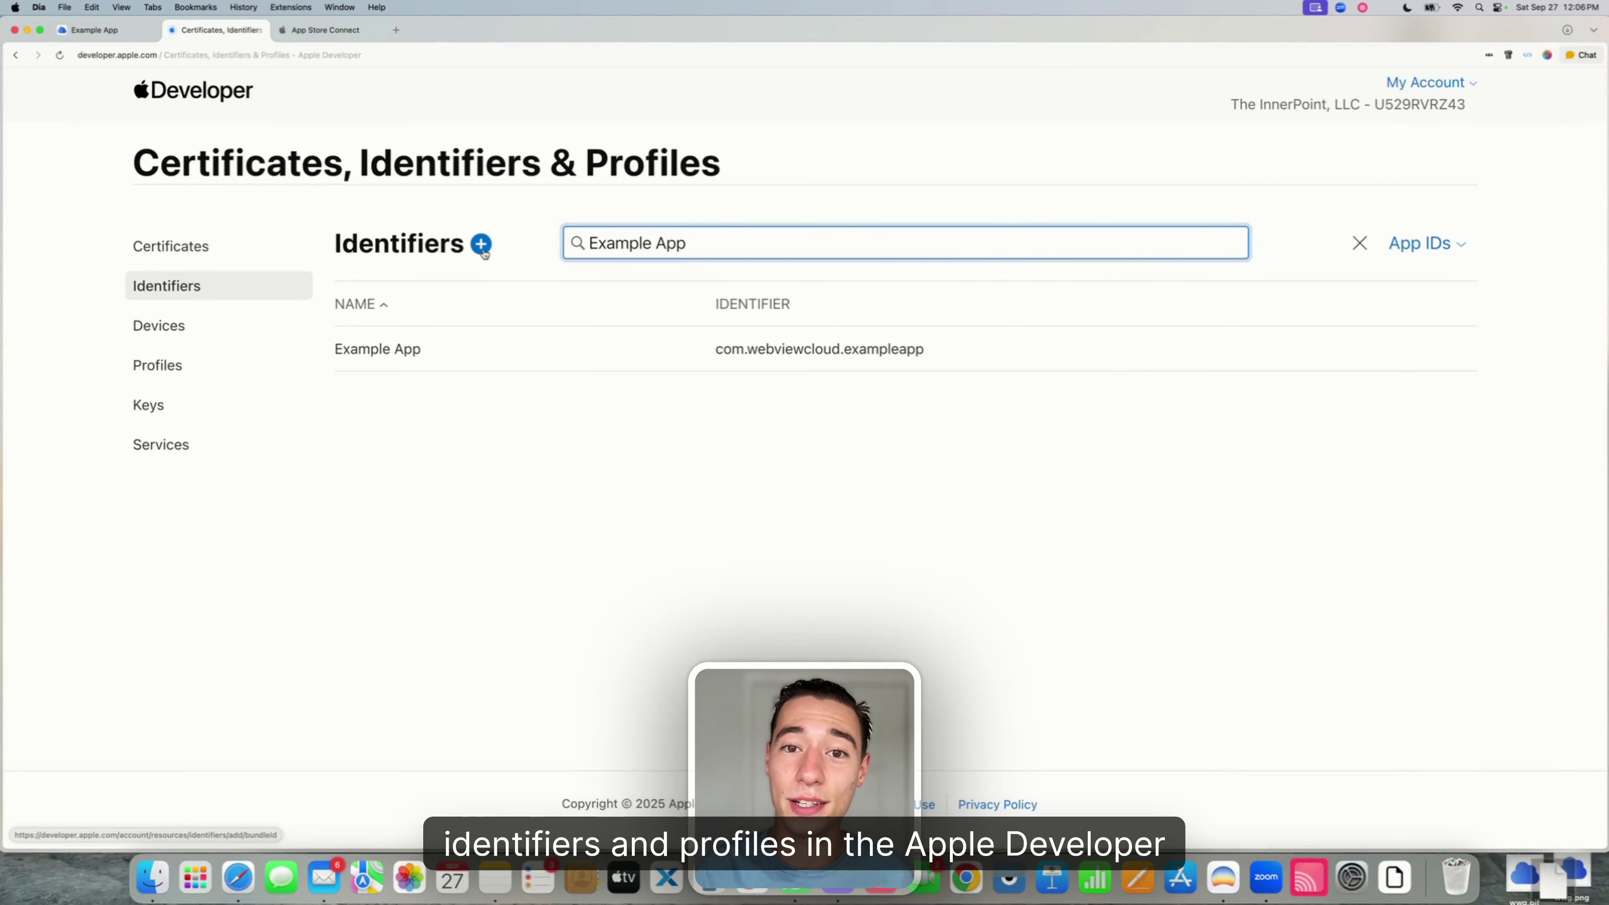
# - Start another new identifier, choosing App IDs and then the App type
pyautogui.click(483, 250)
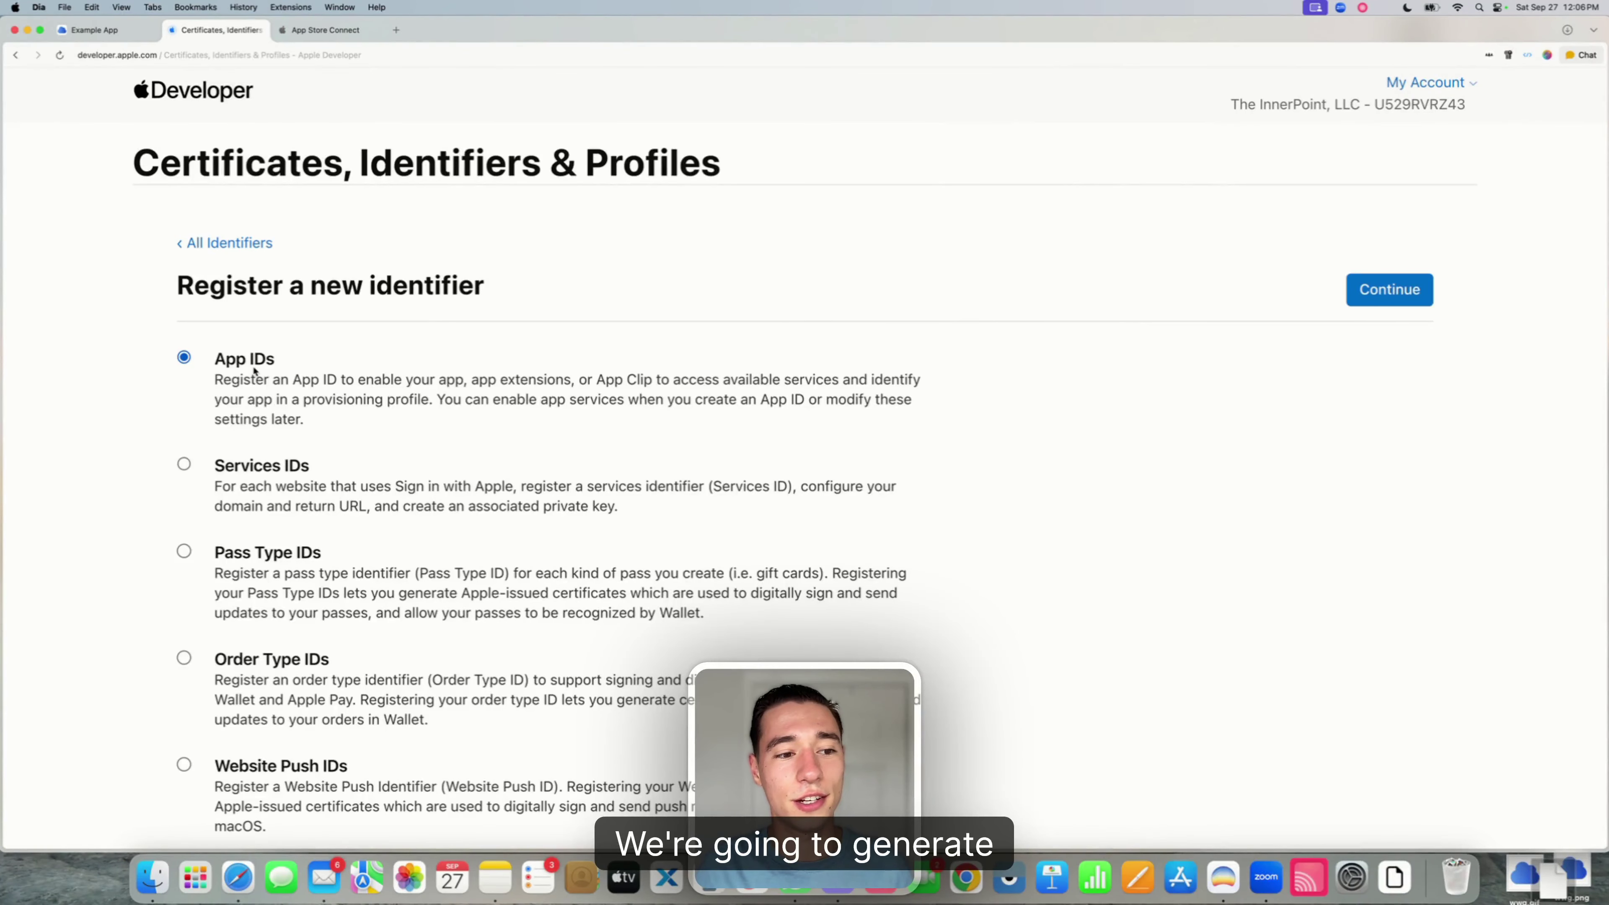
pyautogui.moveTo(215, 360); pyautogui.dragTo(304, 361)
pyautogui.click(304, 361)
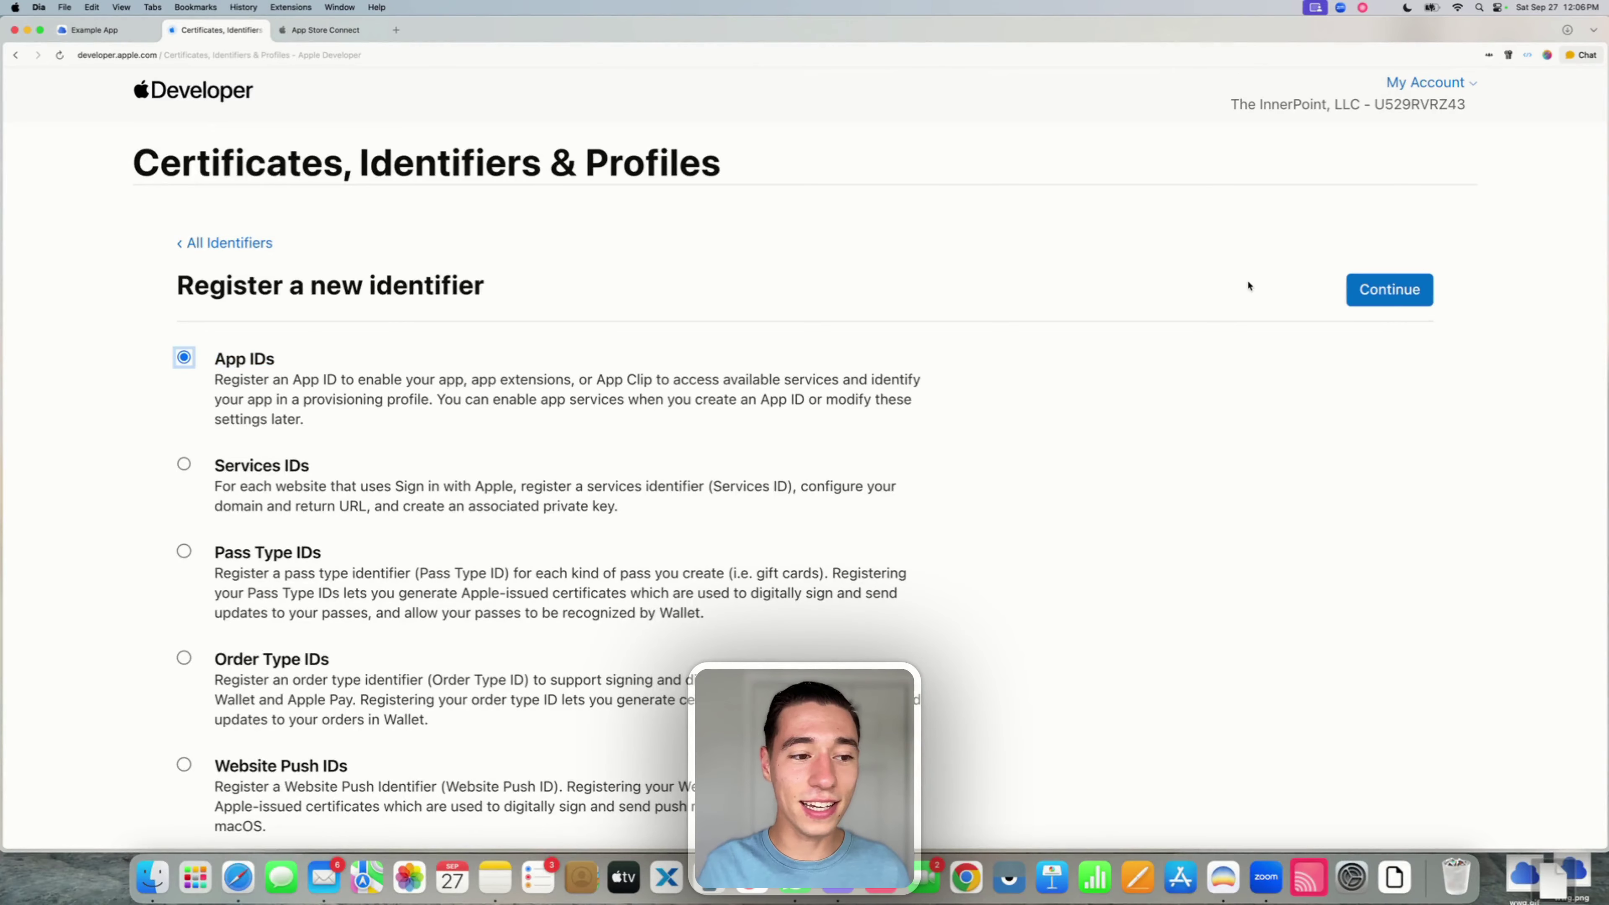
pyautogui.click(1406, 291)
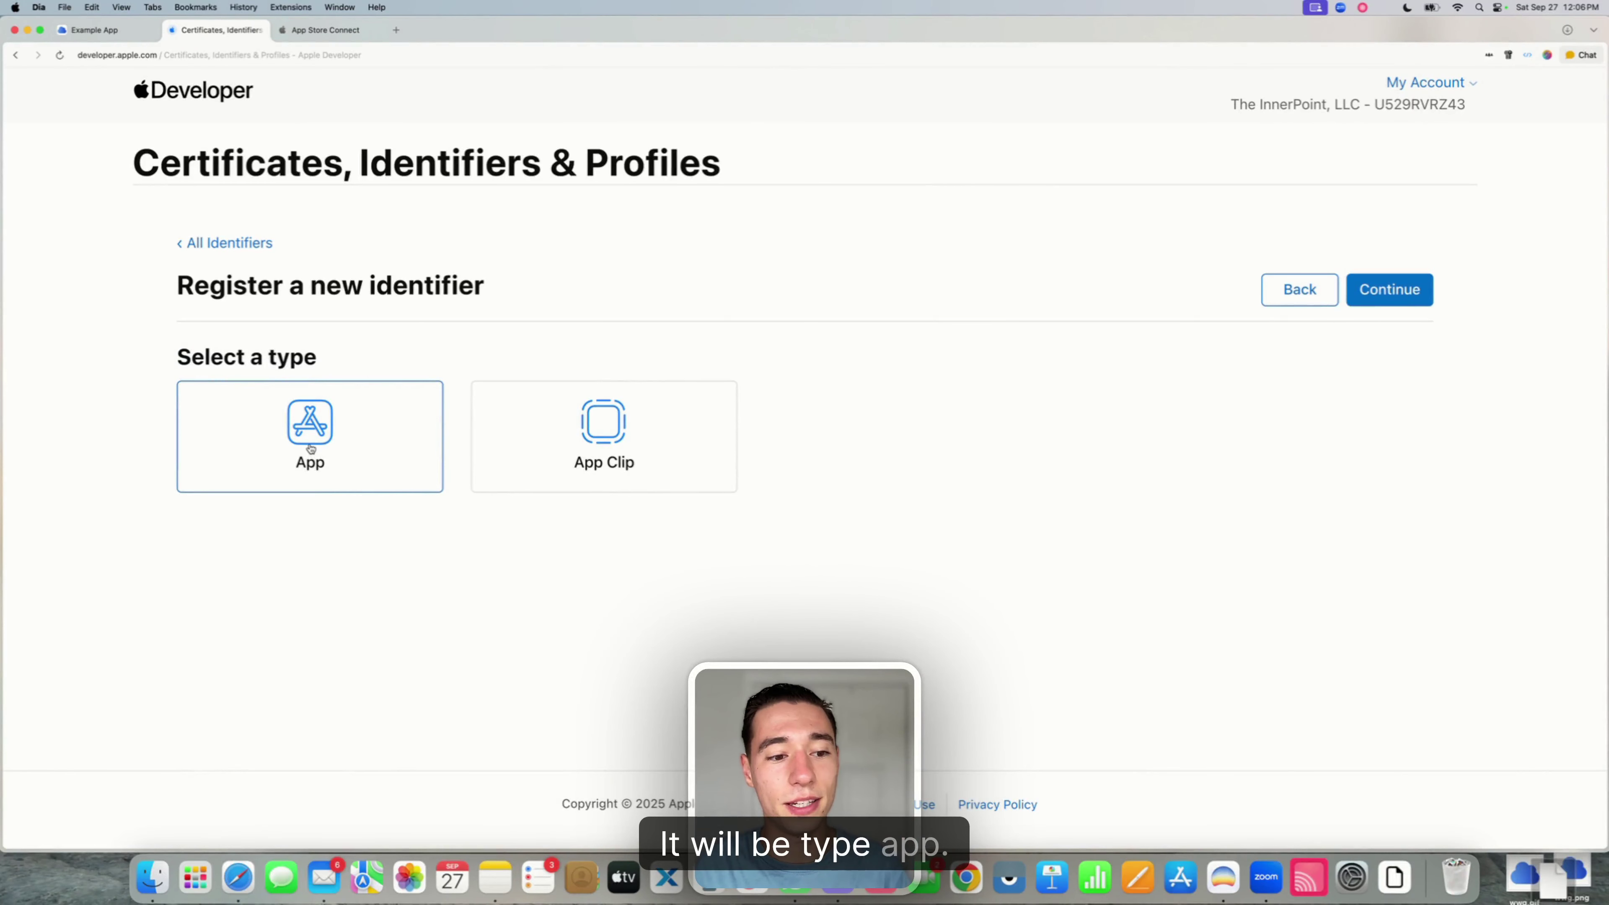
pyautogui.click(1389, 289)
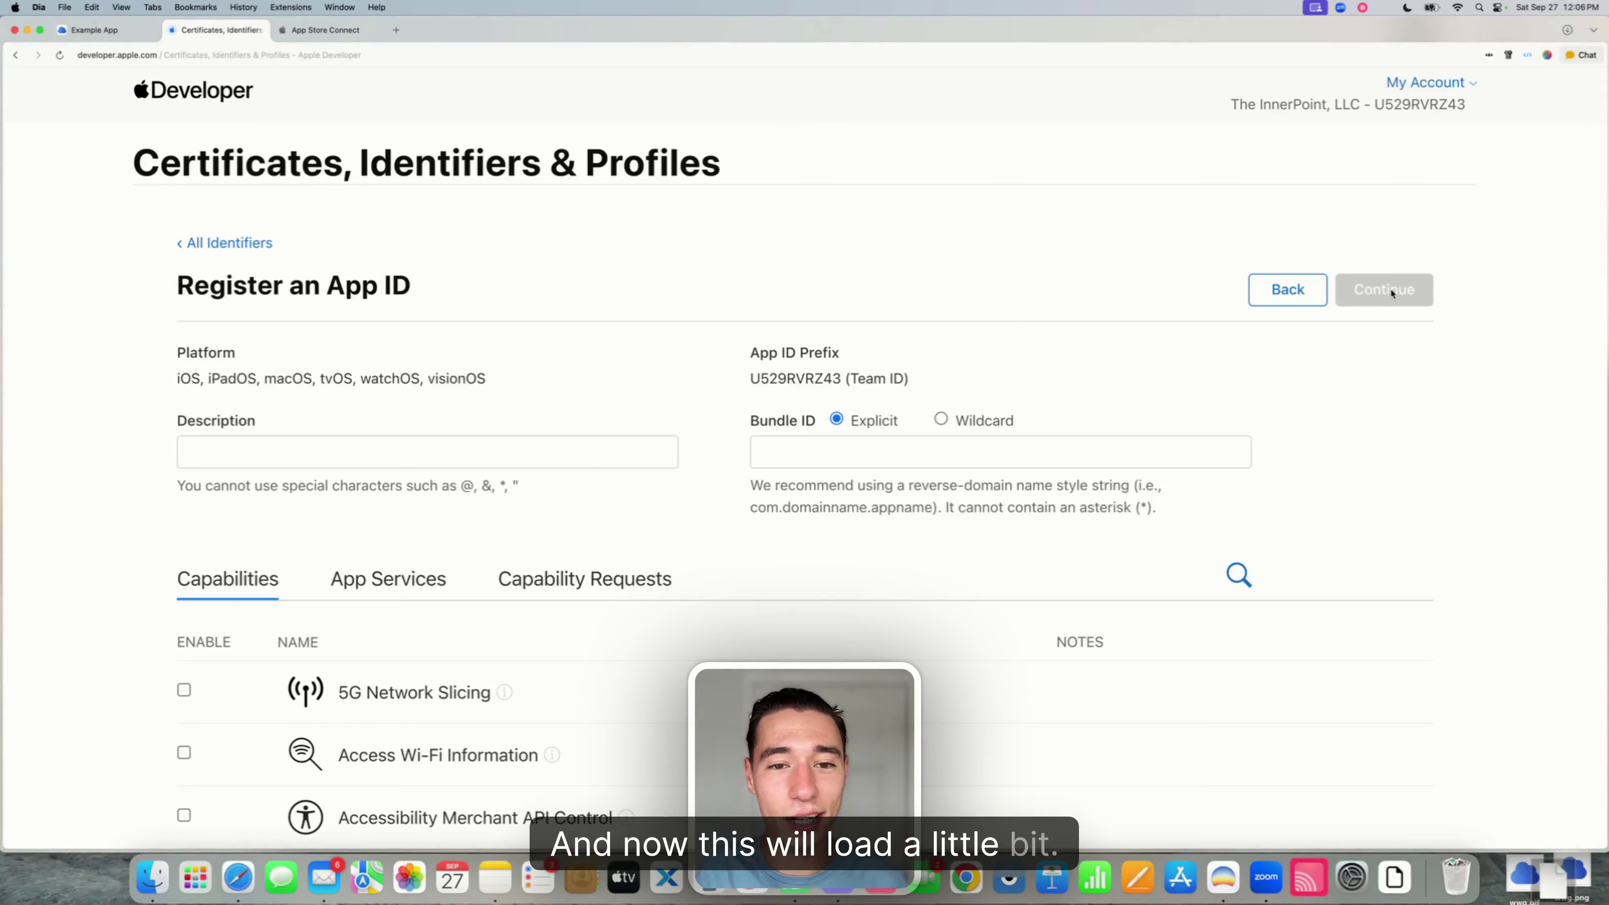
# - Paste com.webviewcloud.exampleapp.OneSignalNotificationServiceExtension as the explicit Bundle ID
pyautogui.click(788, 460)
pyautogui.write('com.webviewcloud.exampleapp.OneSignalNotificationServiceExtension')
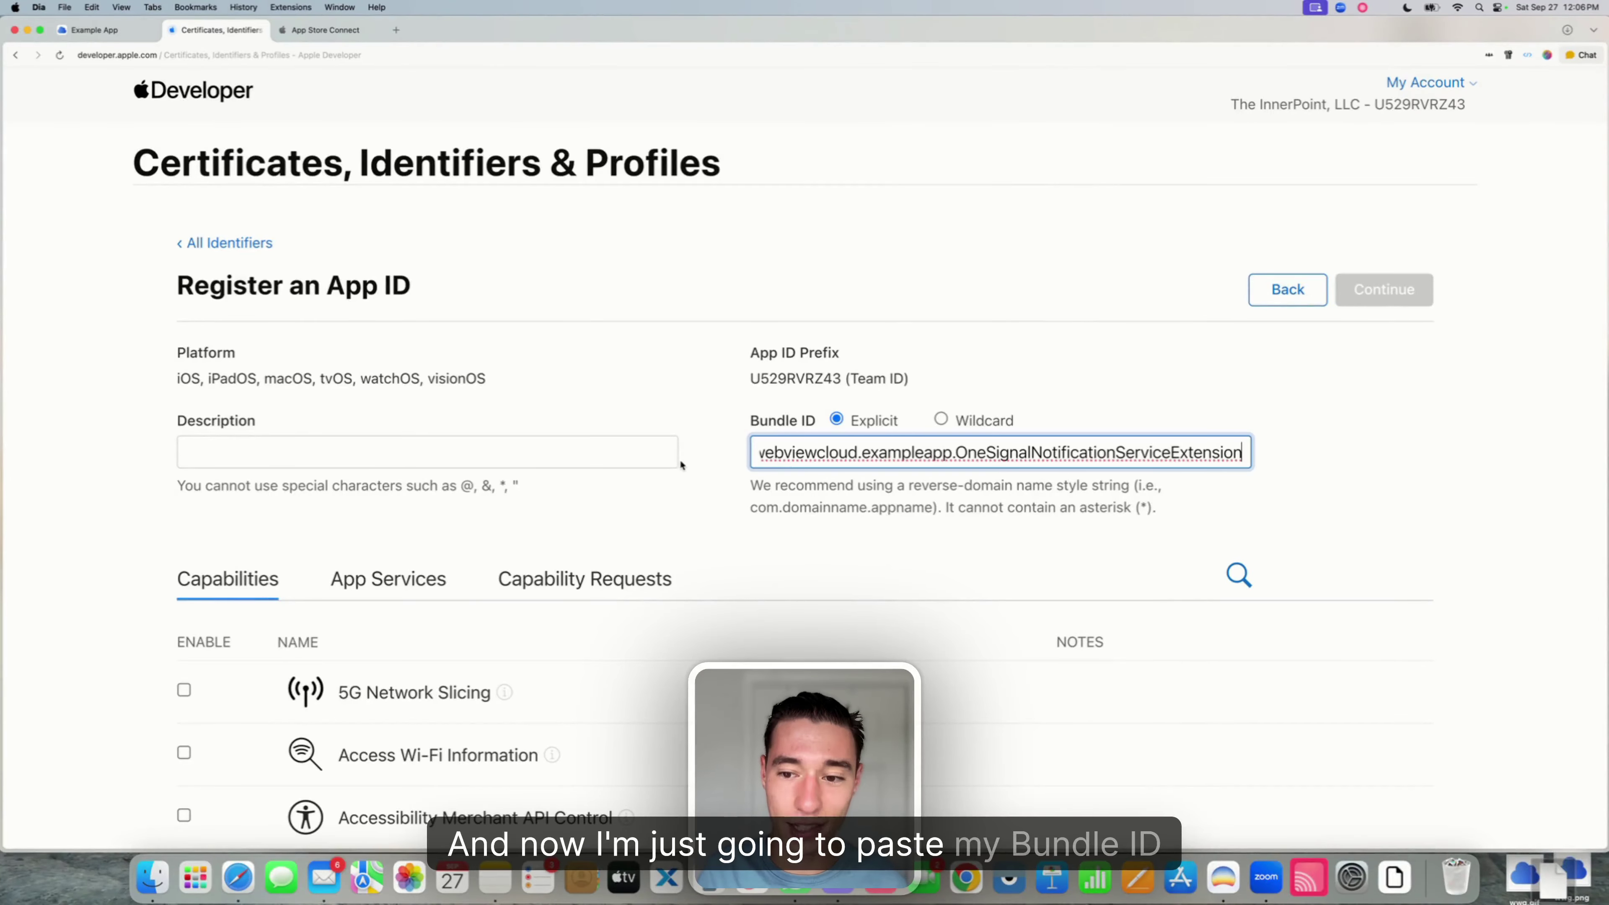
pyautogui.click(665, 499)
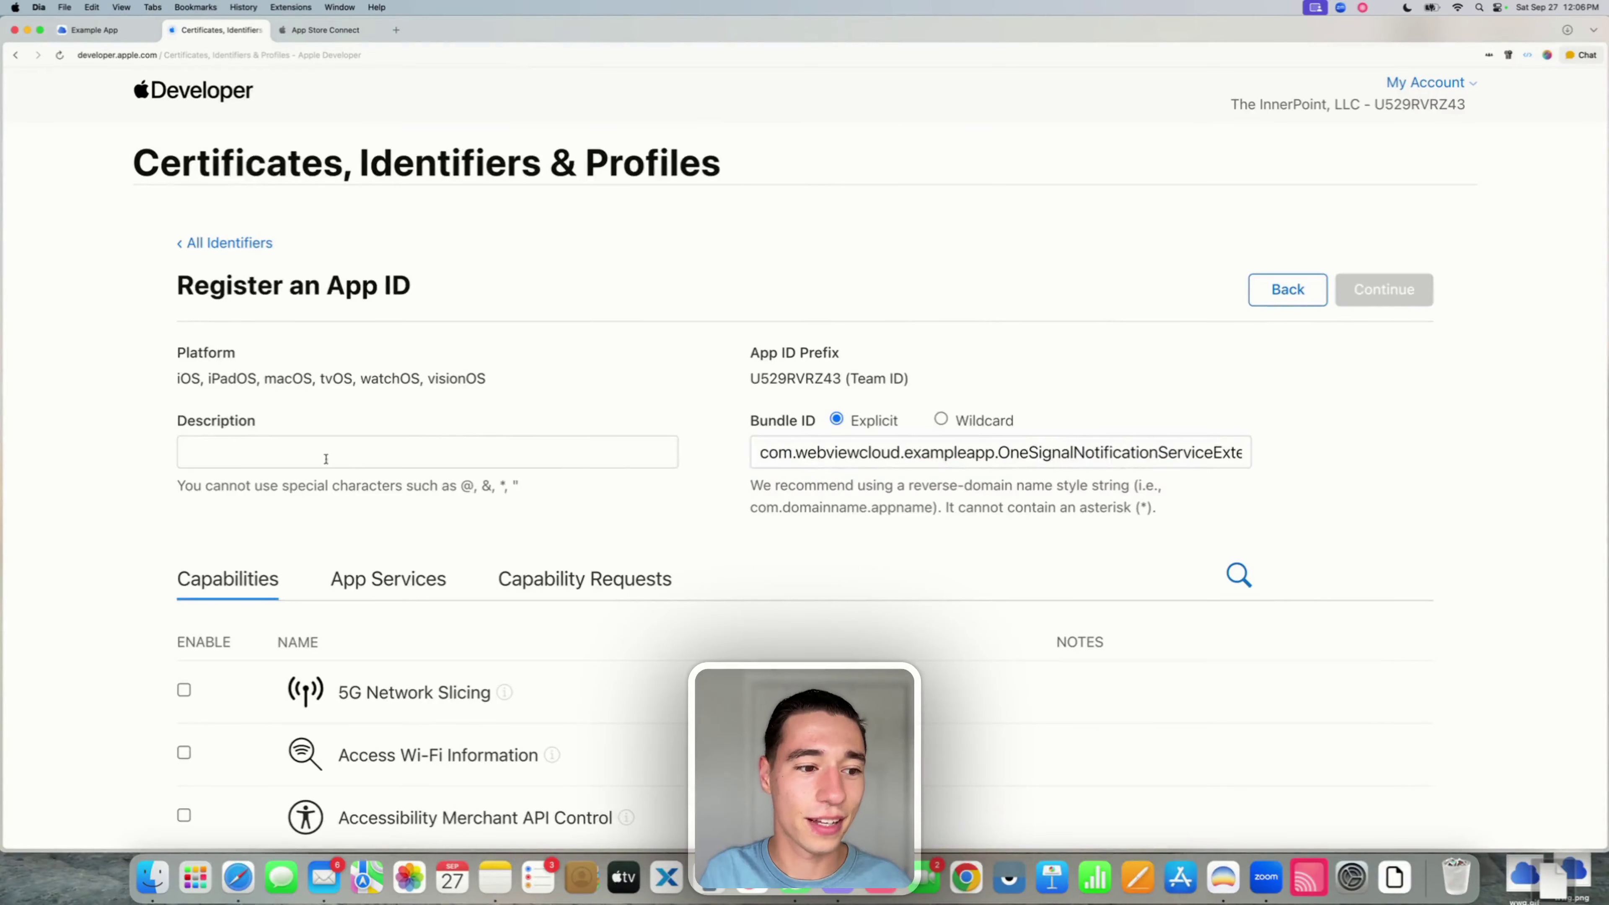
# - Enter 'Example App OneSignal' as the App ID description
pyautogui.click(279, 445)
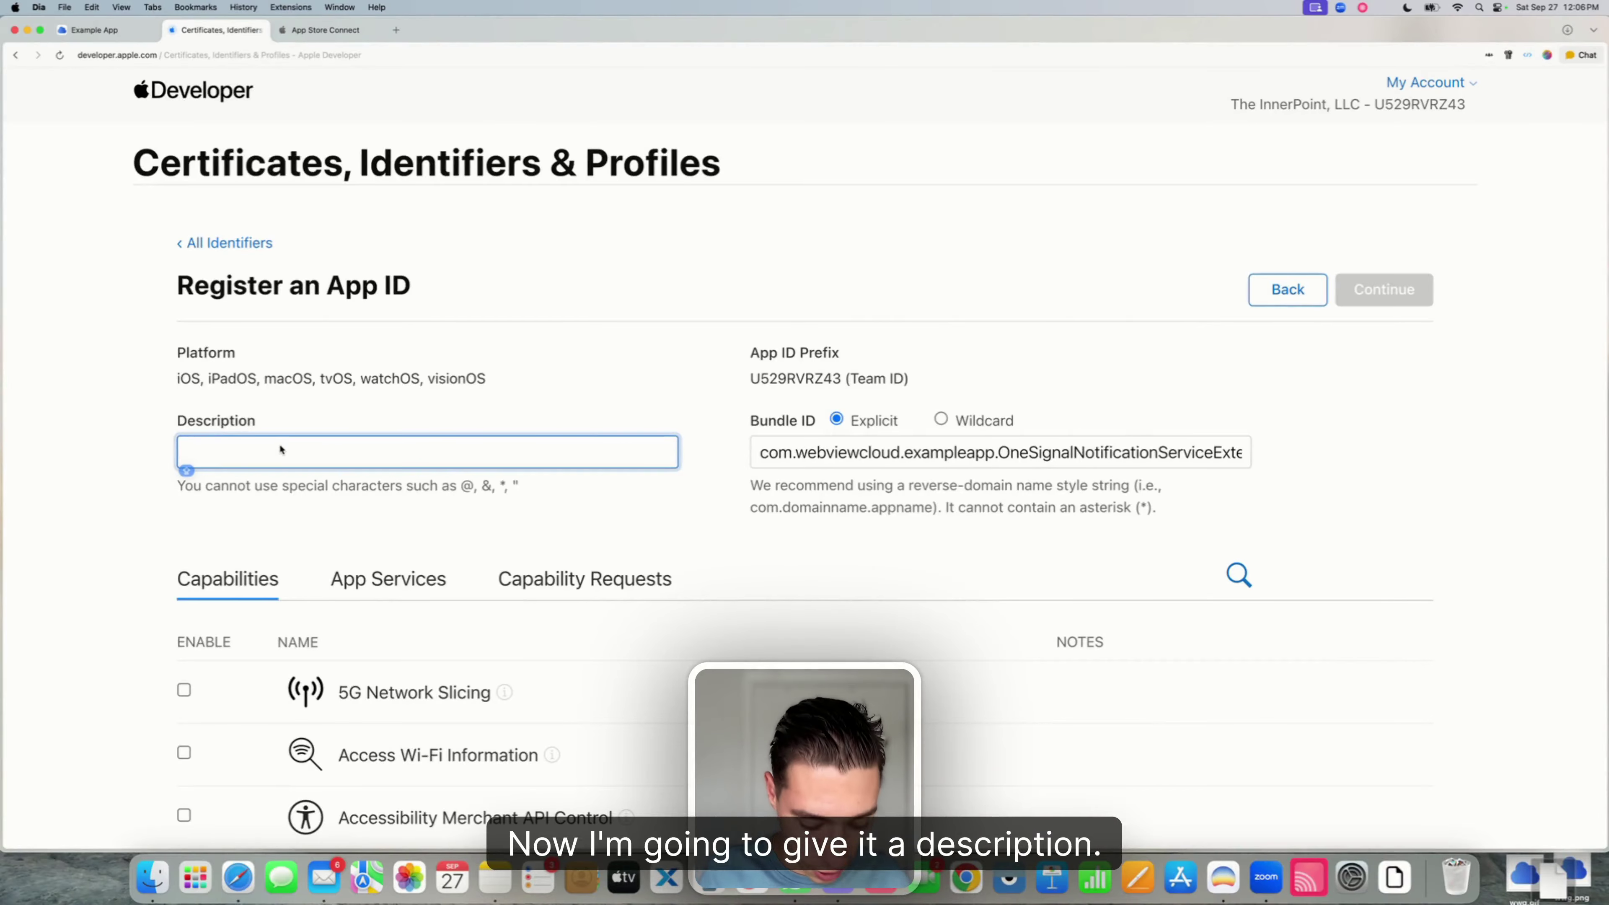
pyautogui.write('Exampl')
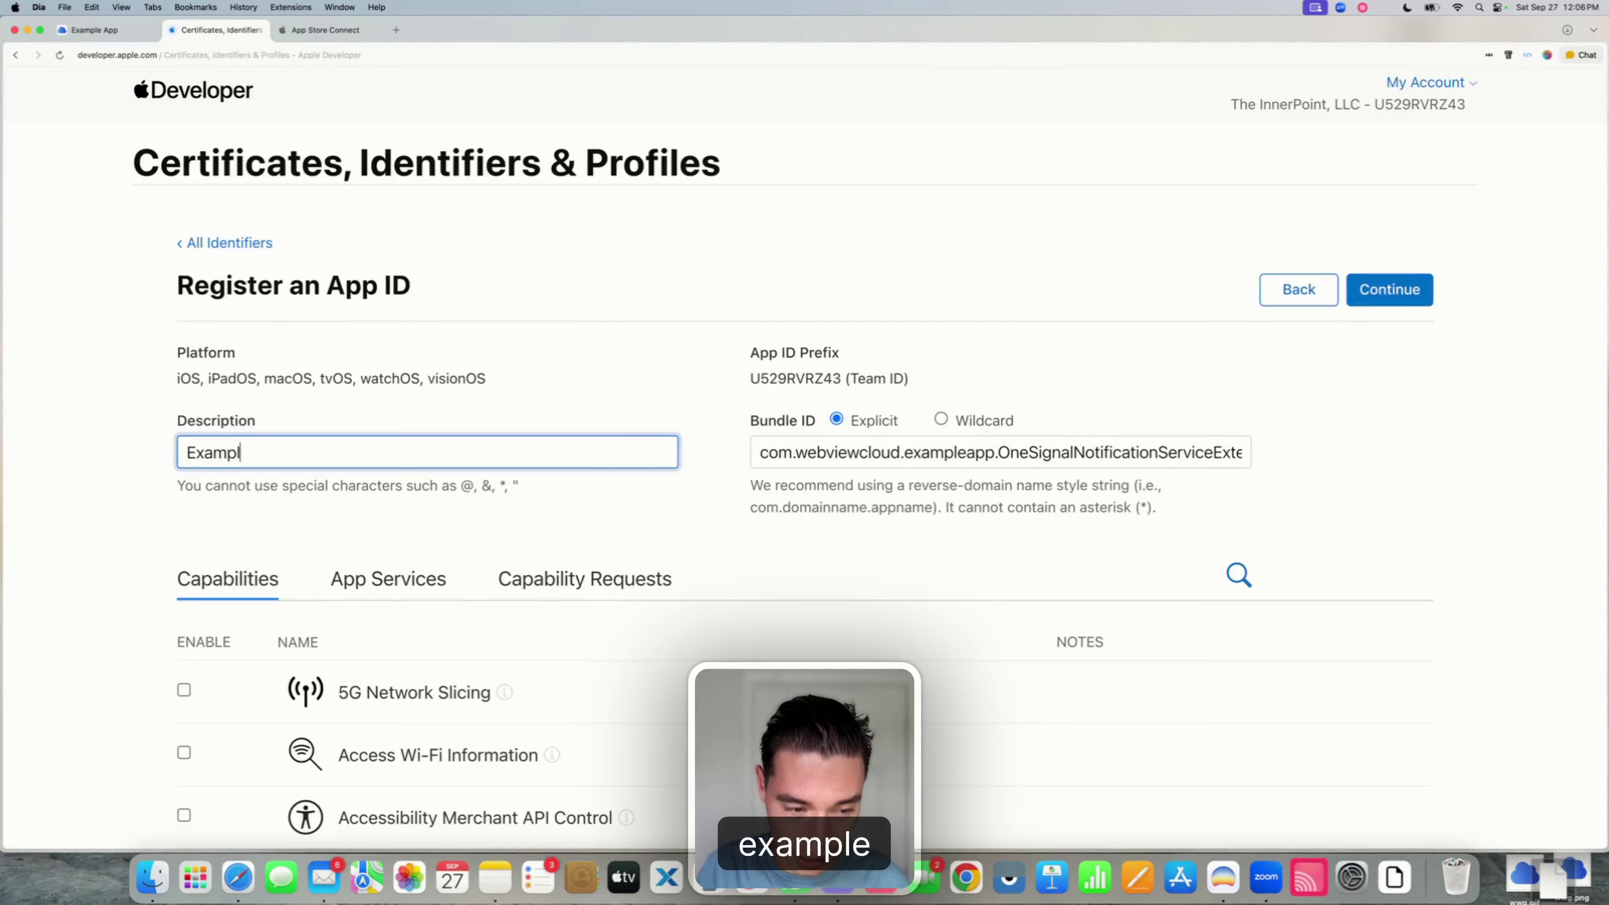
pyautogui.write('e App')
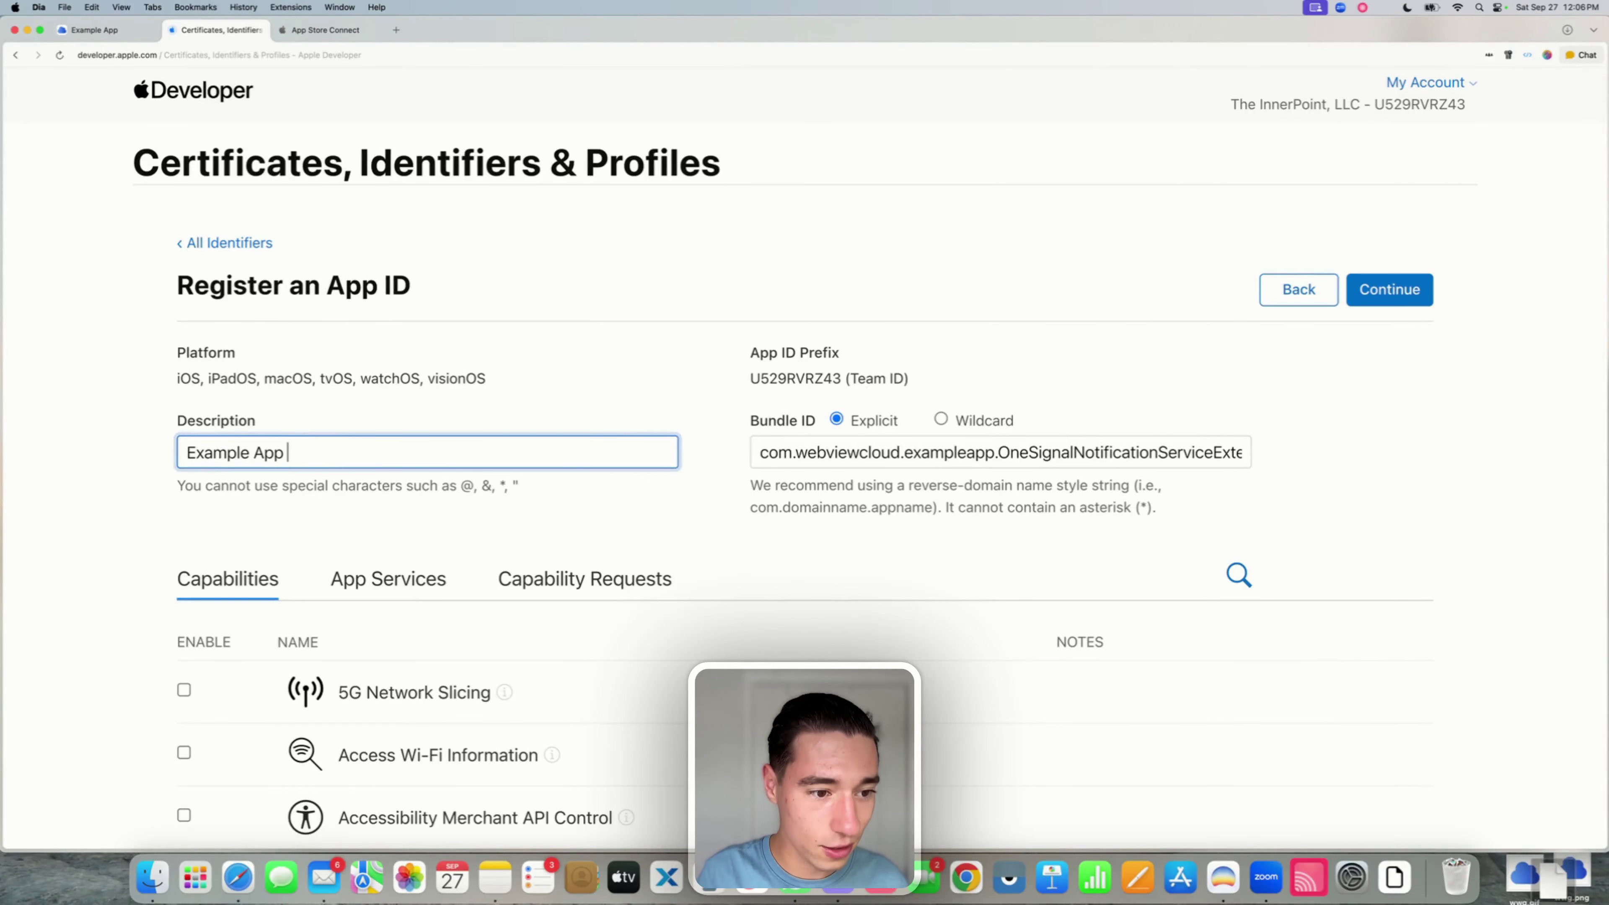
pyautogui.write(' OneSignal')
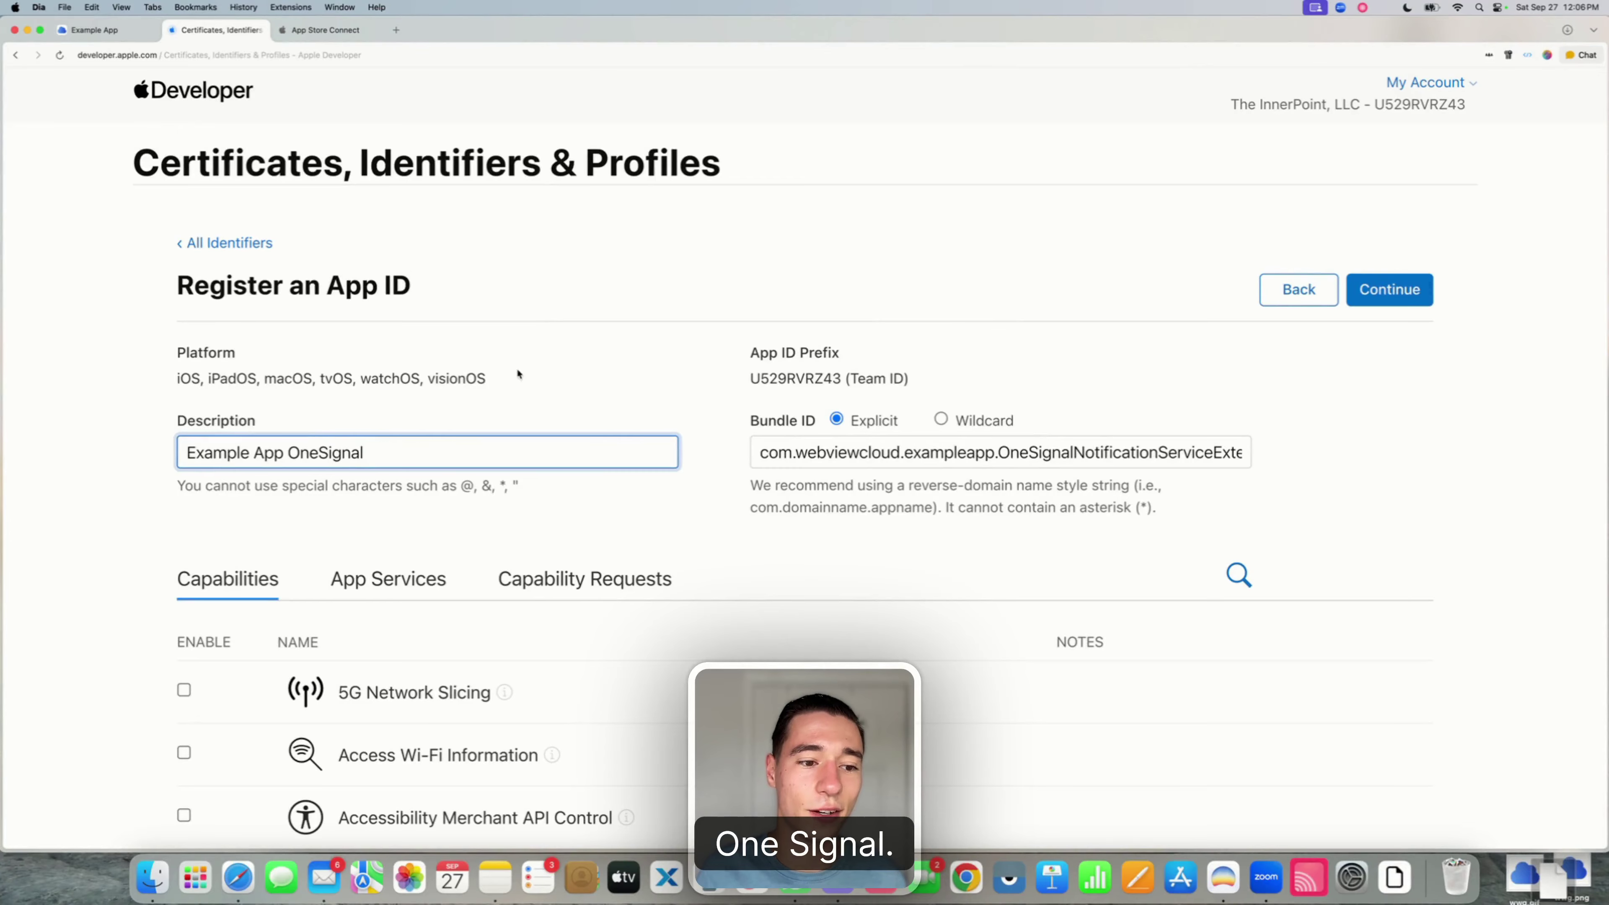
pyautogui.click(615, 348)
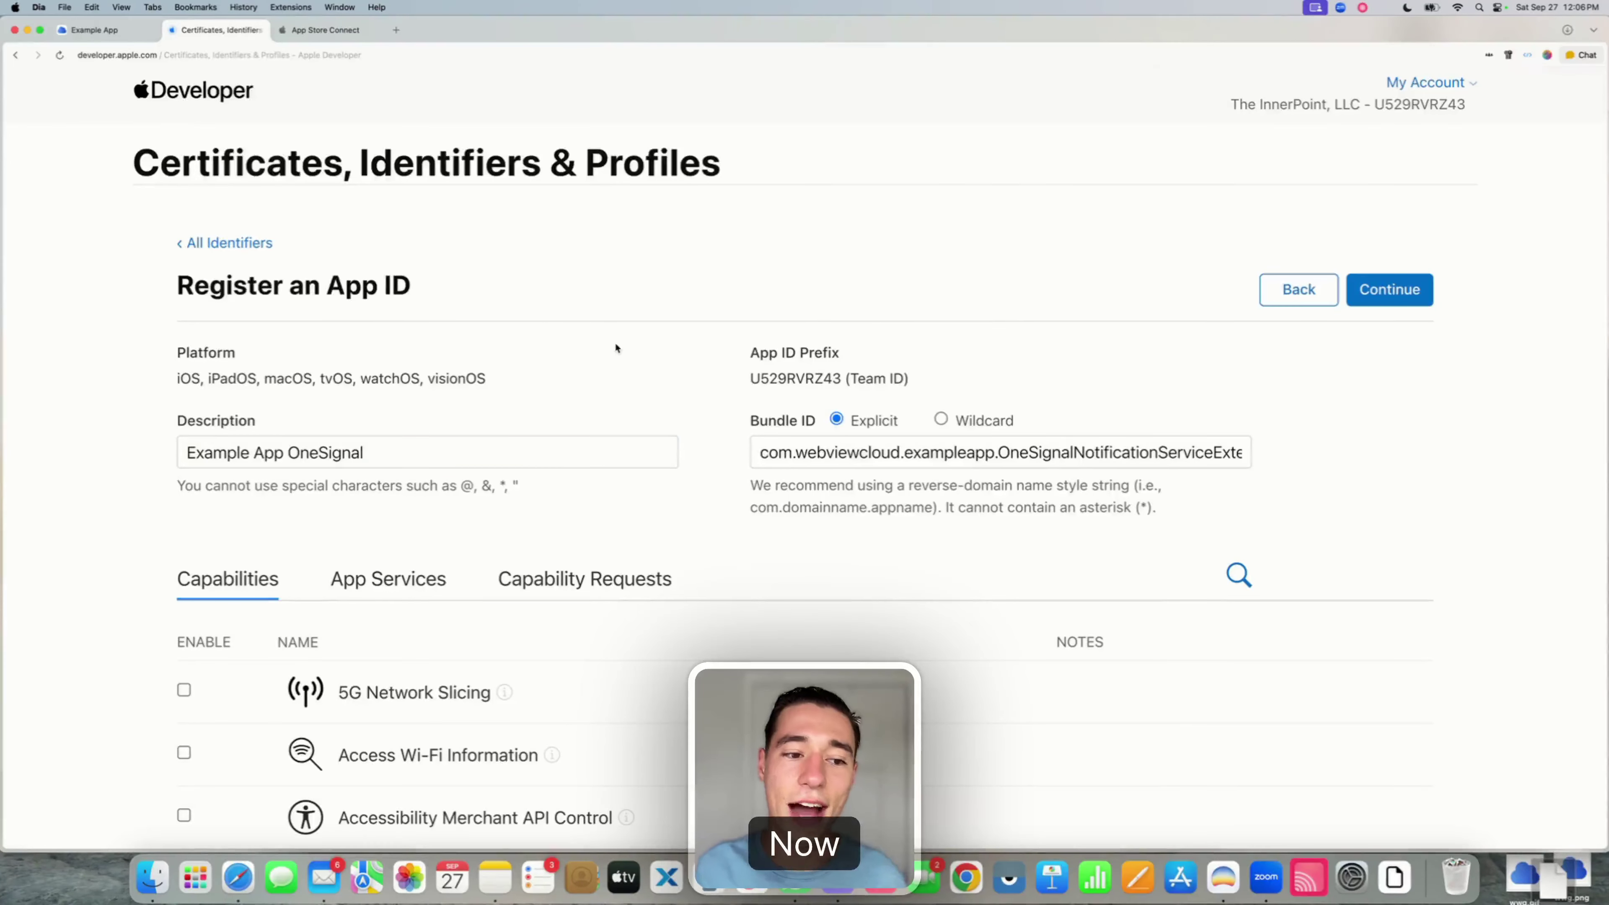
pyautogui.tripleClick(359, 453)
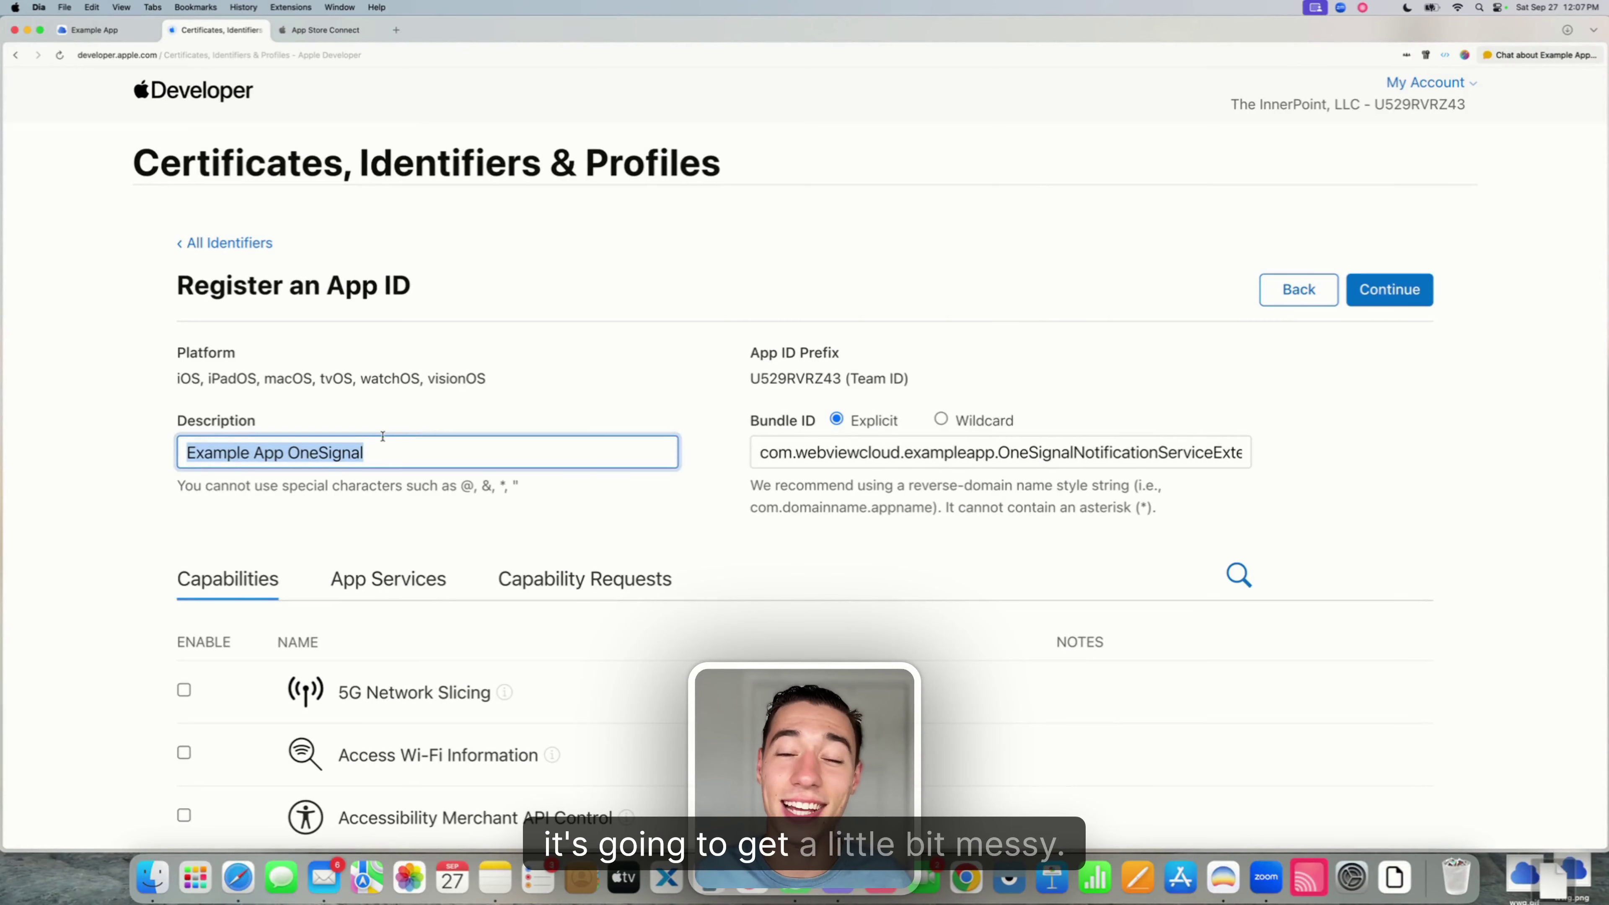
pyautogui.click(393, 454)
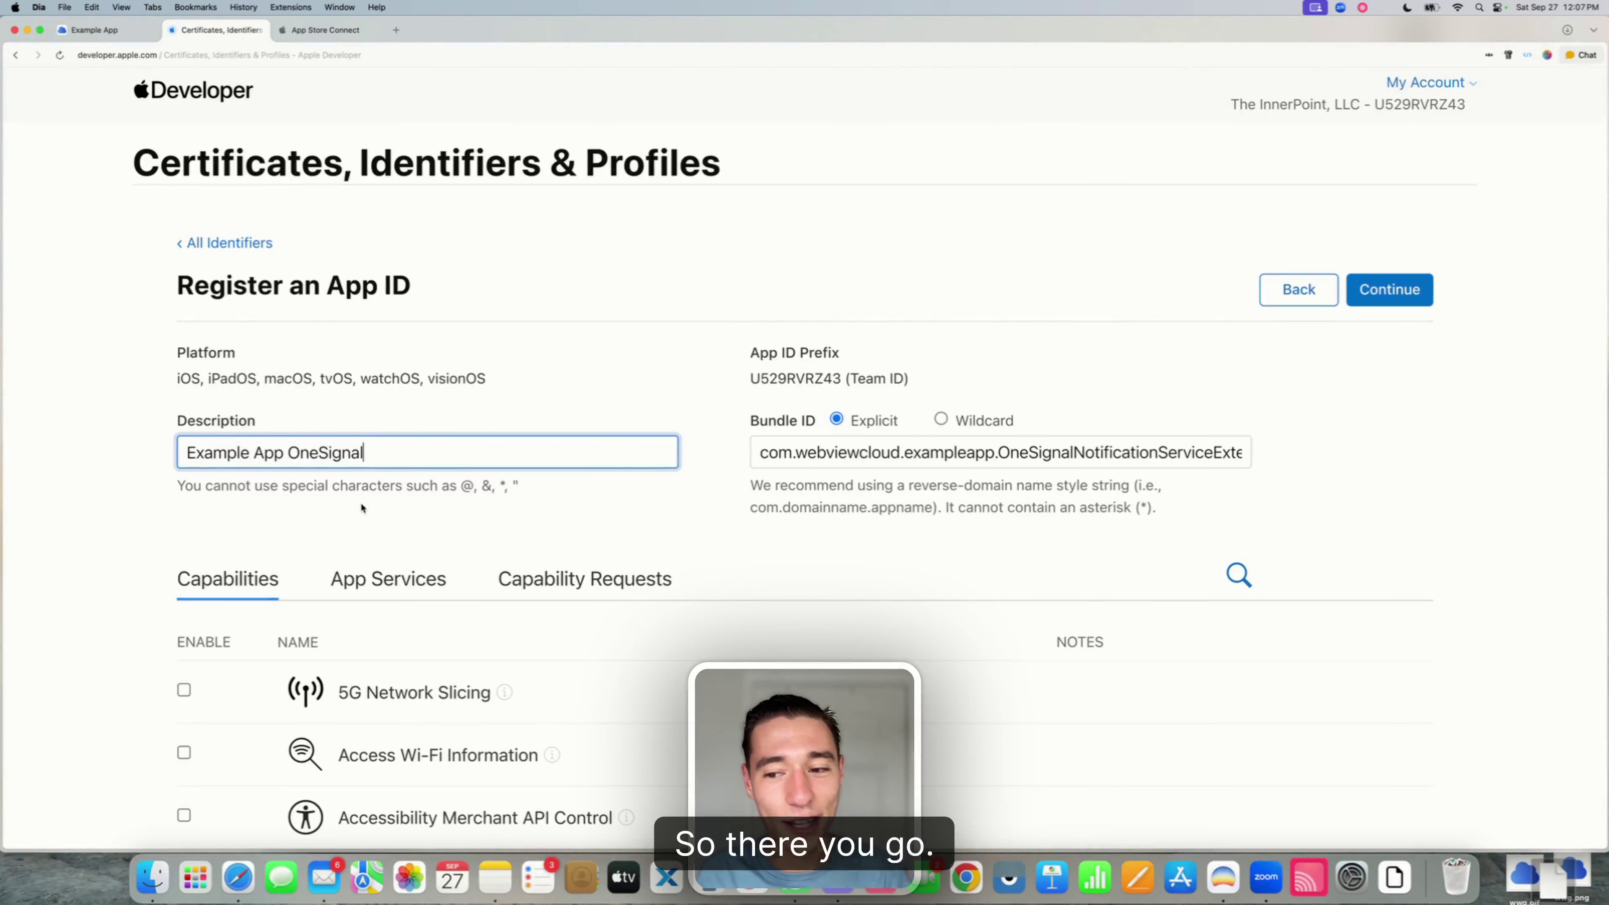
# - Enable the App Groups and Associated Domains capabilities
pyautogui.scroll(-6, 361, 506)
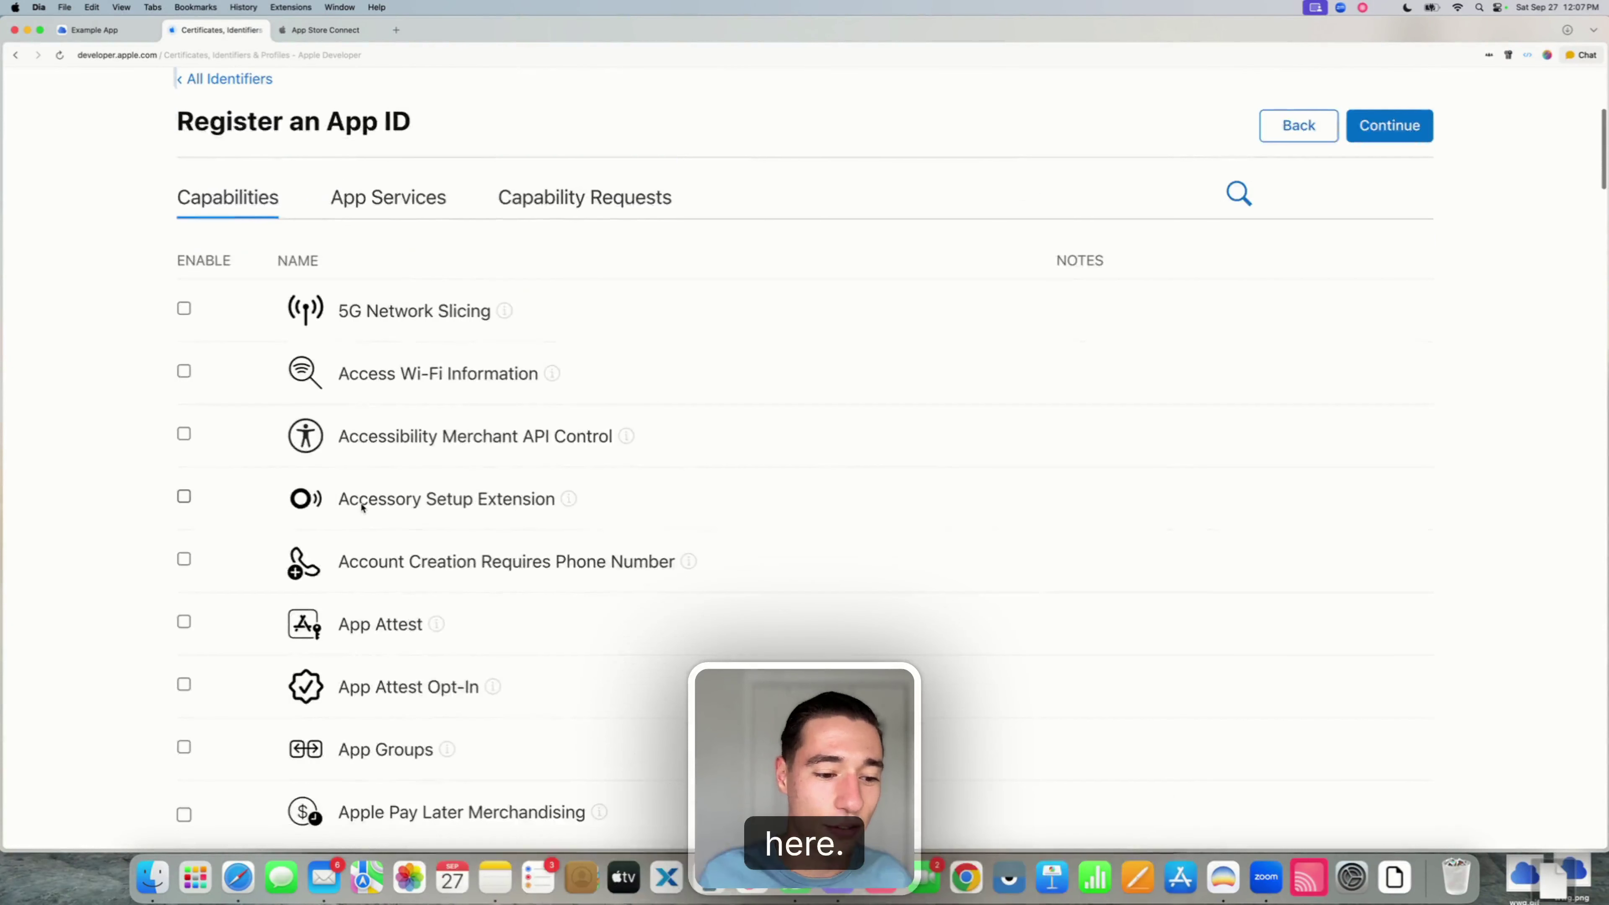
pyautogui.scroll(5, 362, 505)
pyautogui.scroll(1, 362, 508)
pyautogui.hotkey('alt', 'shift', 'Left')
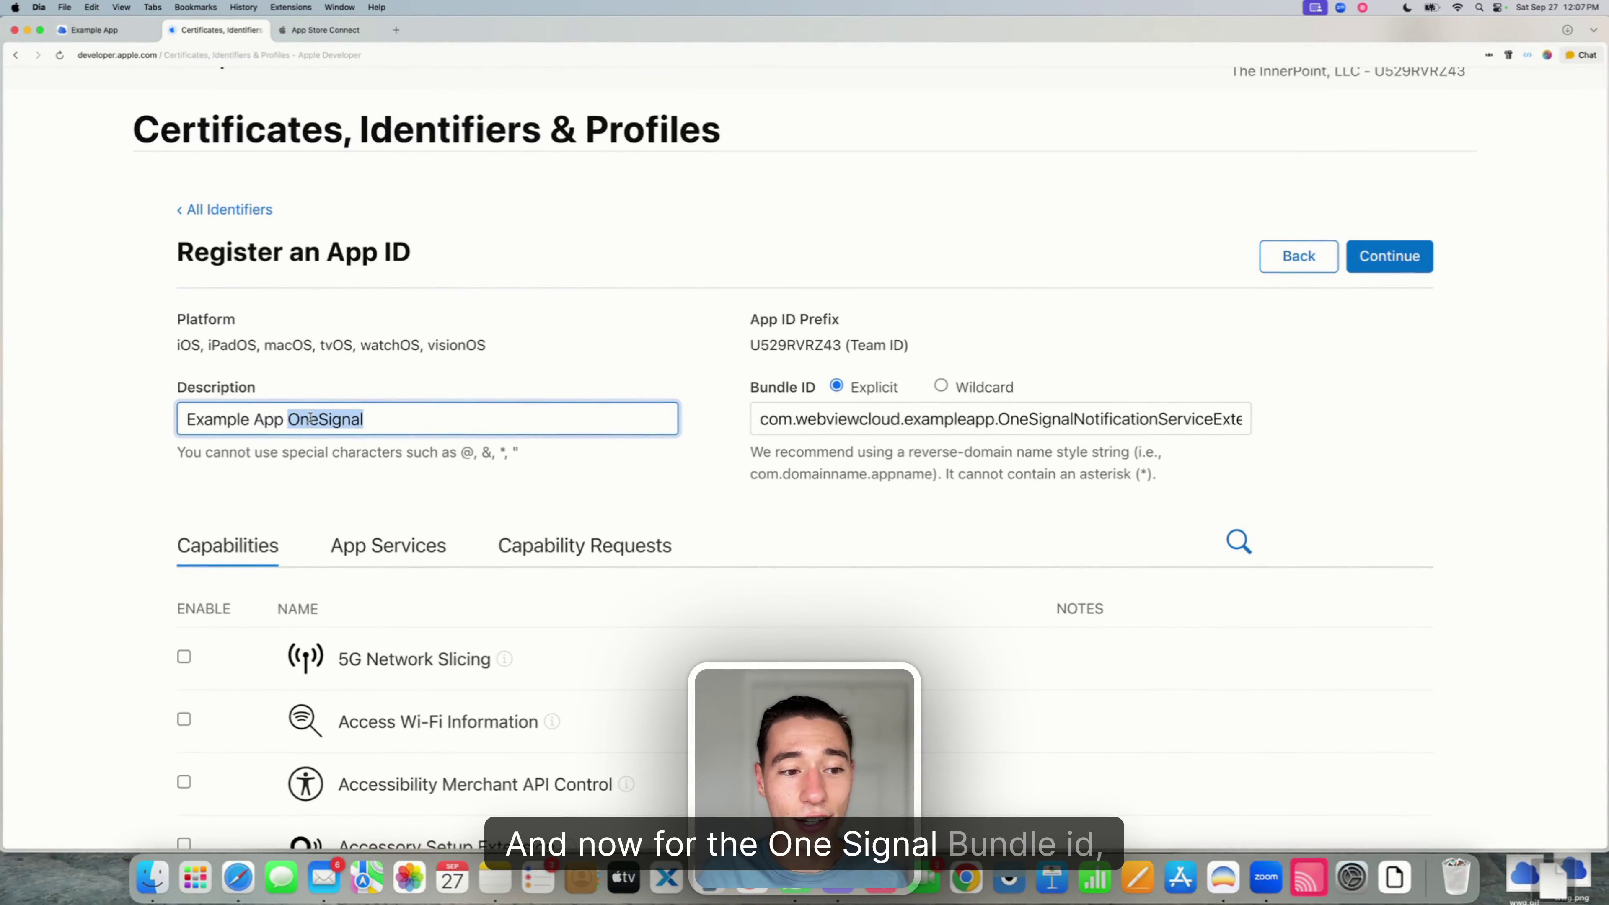
pyautogui.click(339, 488)
pyautogui.scroll(-5, 340, 489)
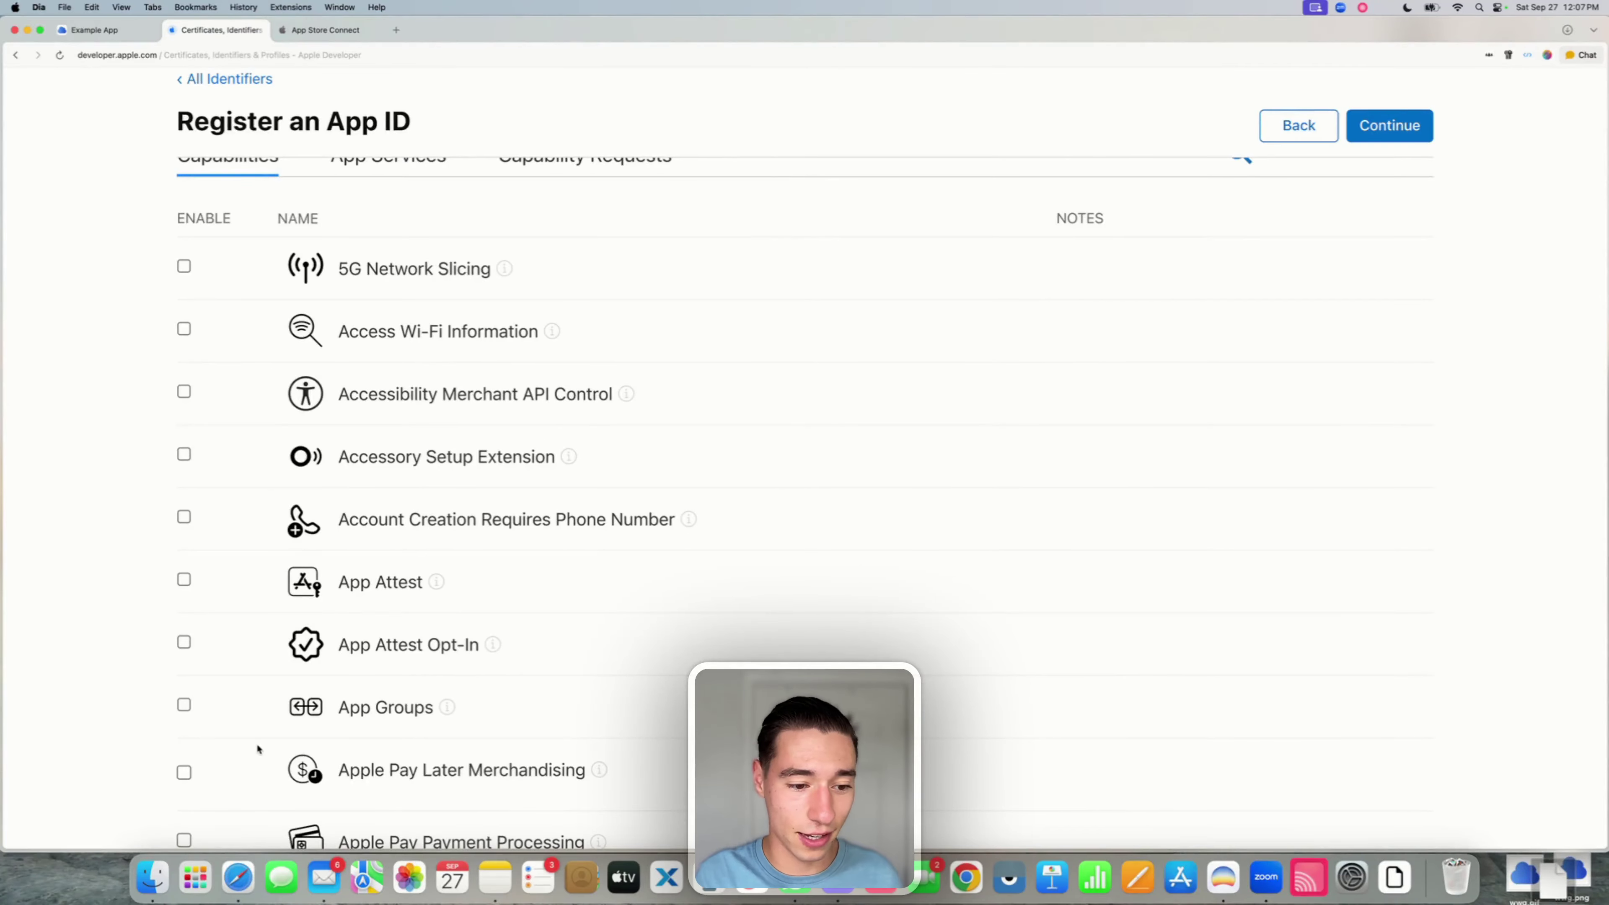
pyautogui.scroll(-2, 302, 713)
pyautogui.click(184, 610)
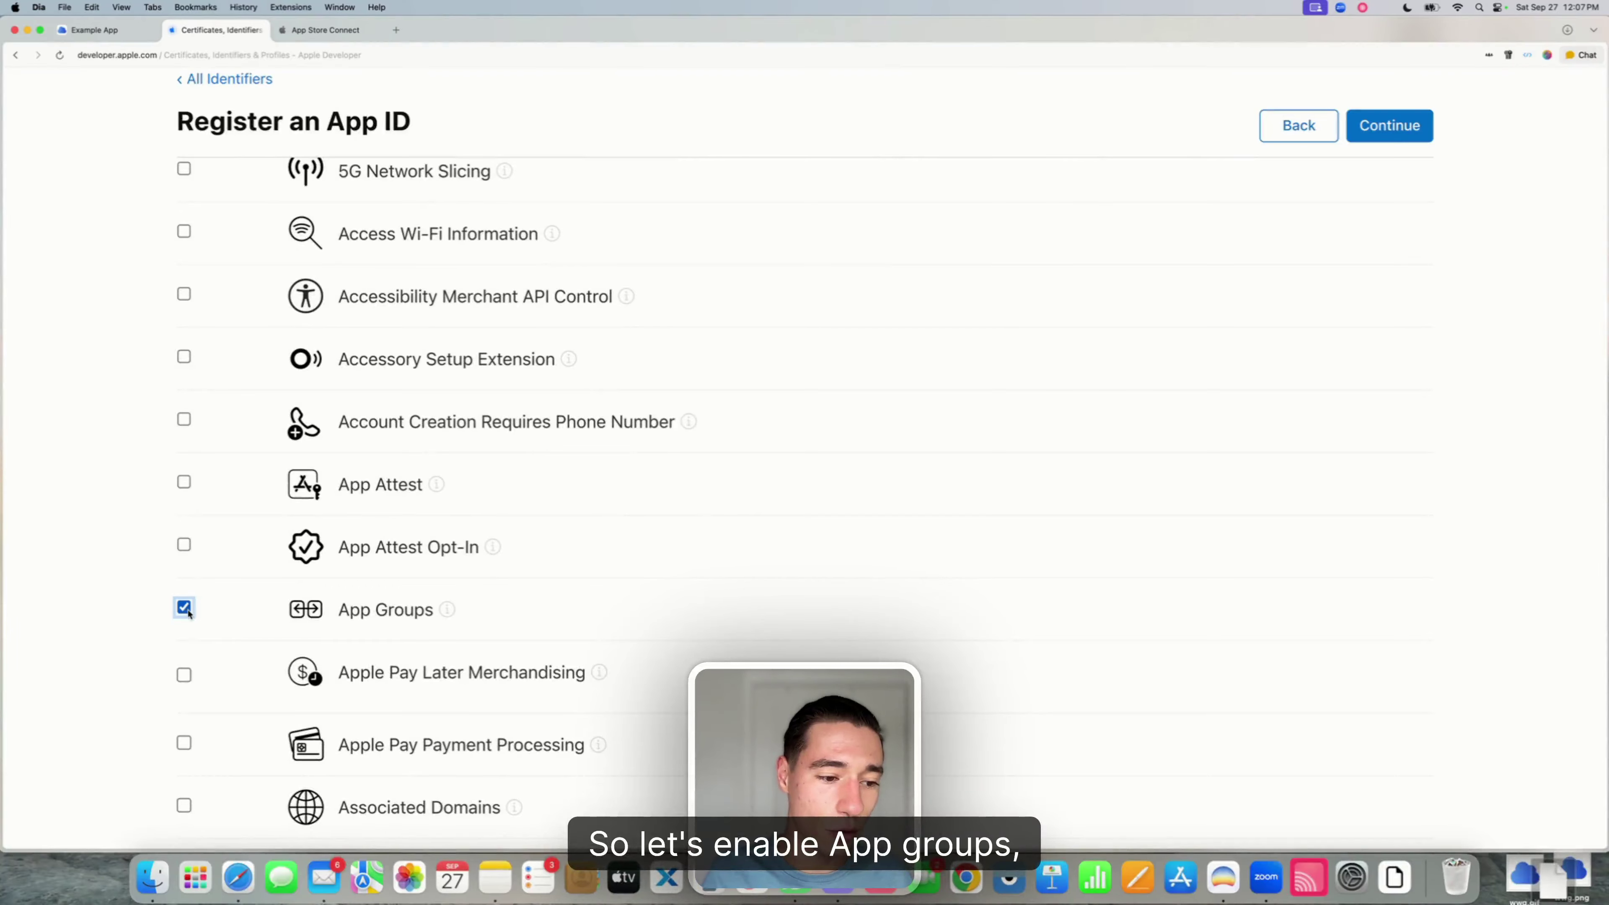
pyautogui.scroll(-1, 187, 613)
pyautogui.scroll(-3, 187, 613)
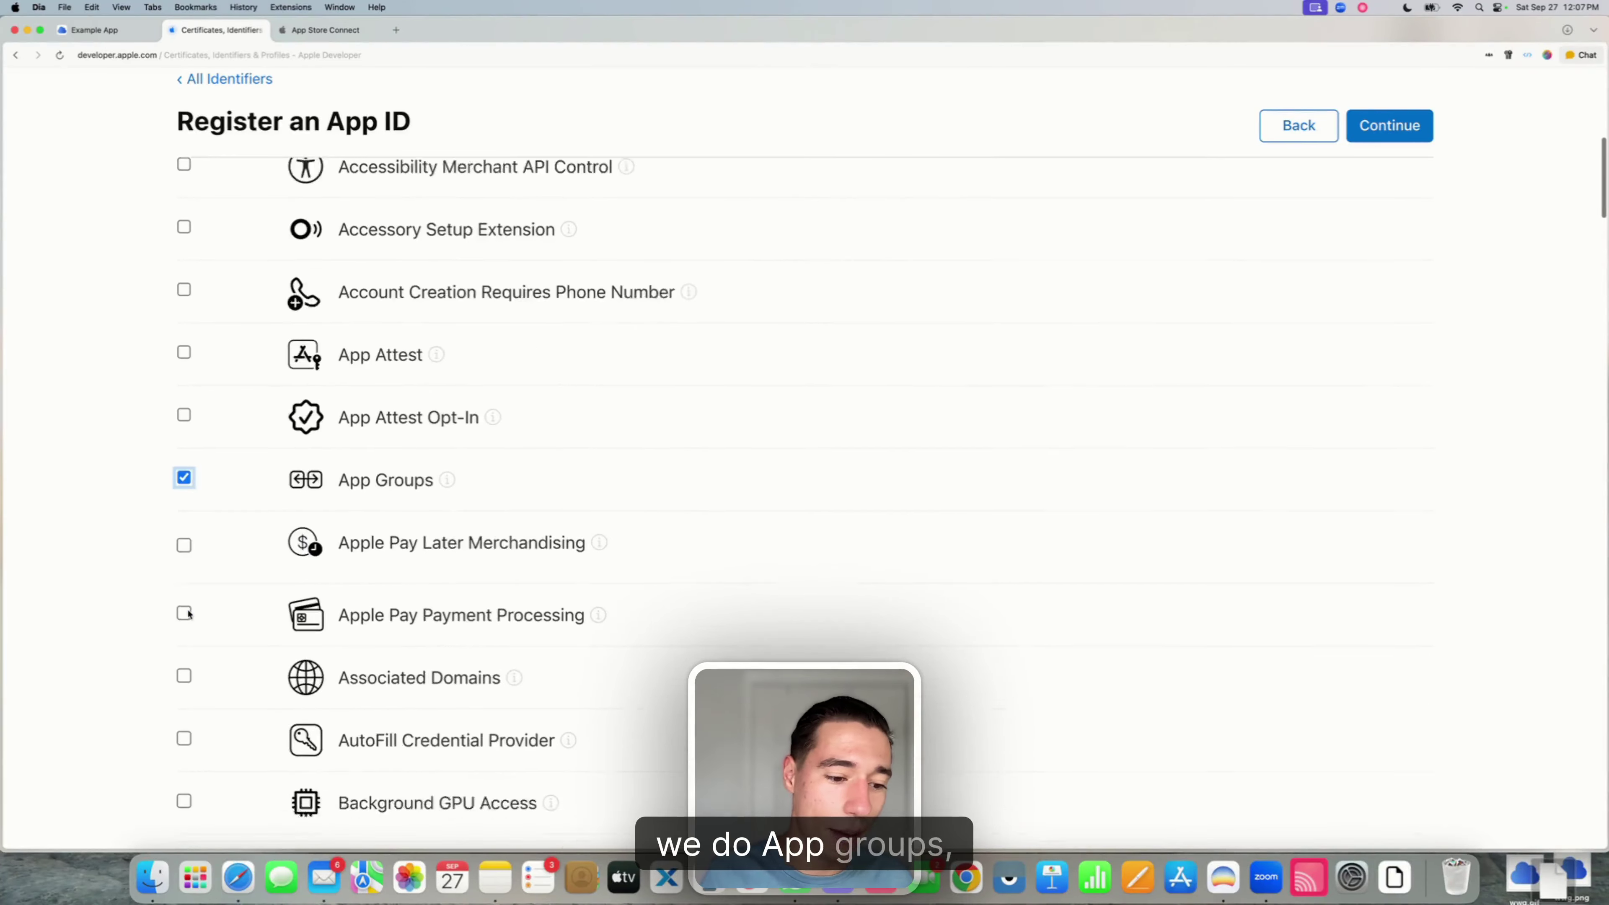
pyautogui.click(183, 619)
# - Enable Push Notifications with Broadcast Capability turned on
pyautogui.scroll(-20, 229, 619)
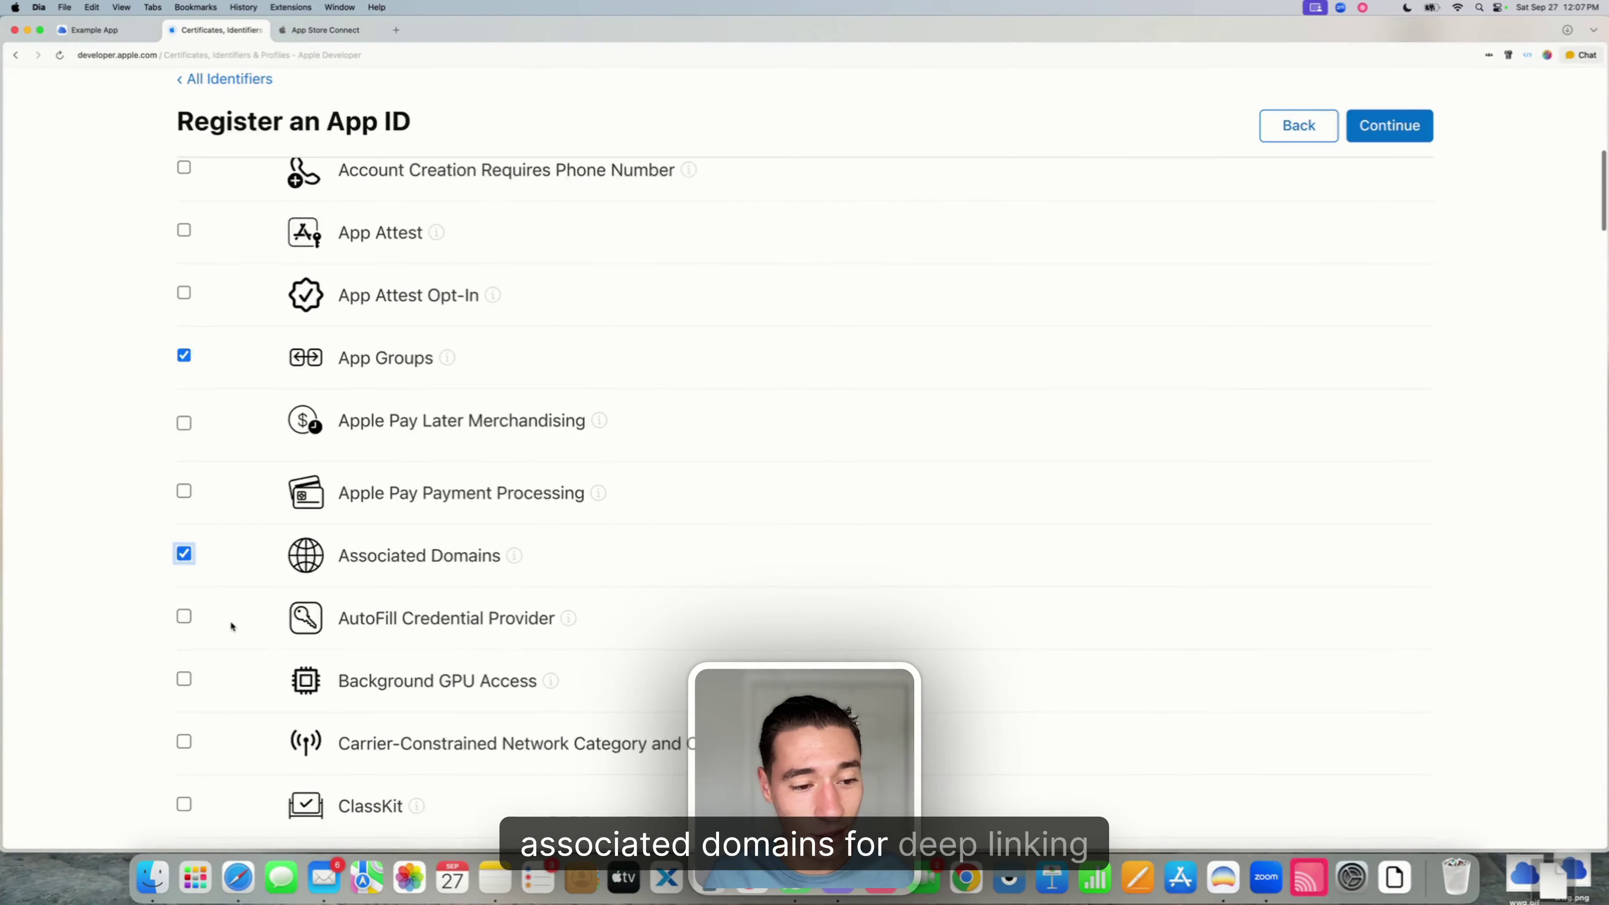
pyautogui.scroll(-20, 229, 619)
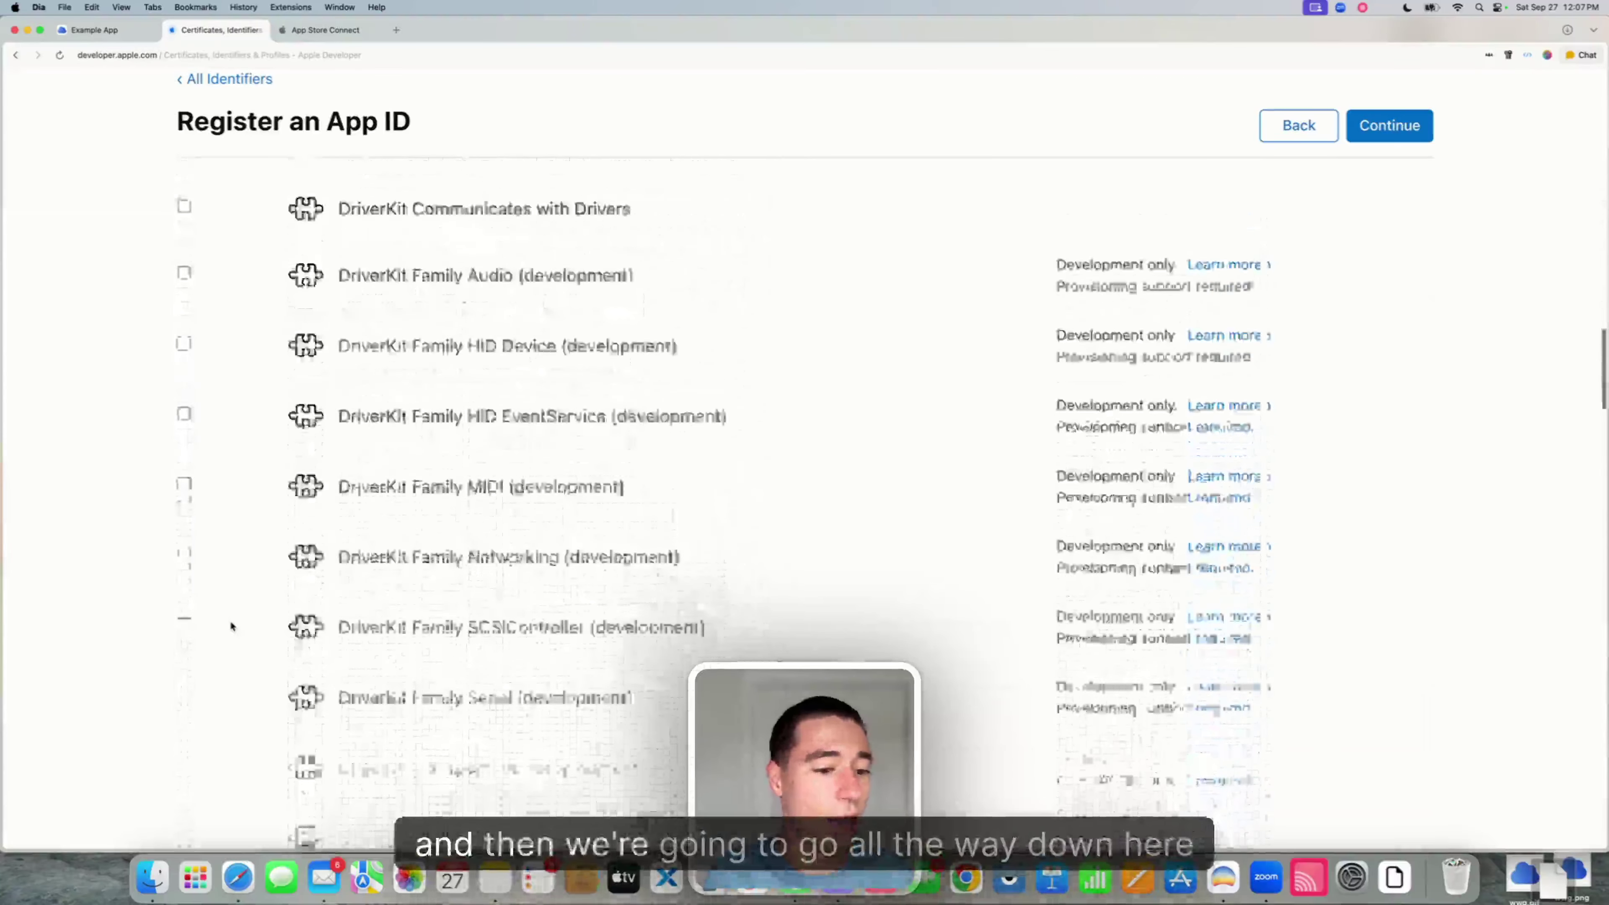
pyautogui.scroll(-20, 230, 620)
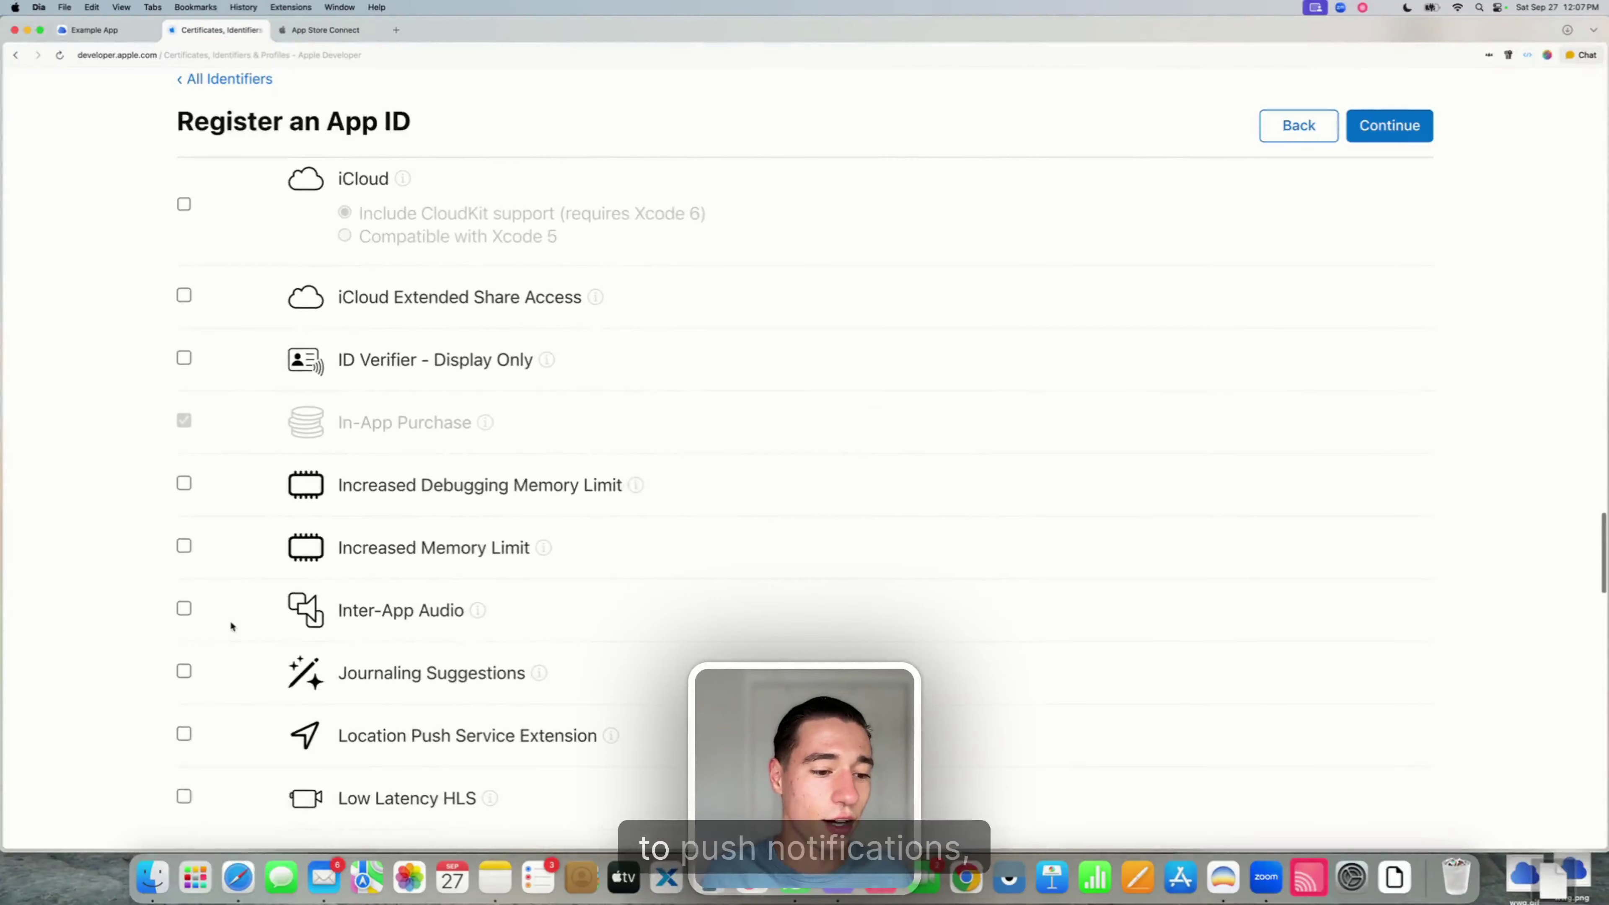
pyautogui.scroll(-8, 230, 619)
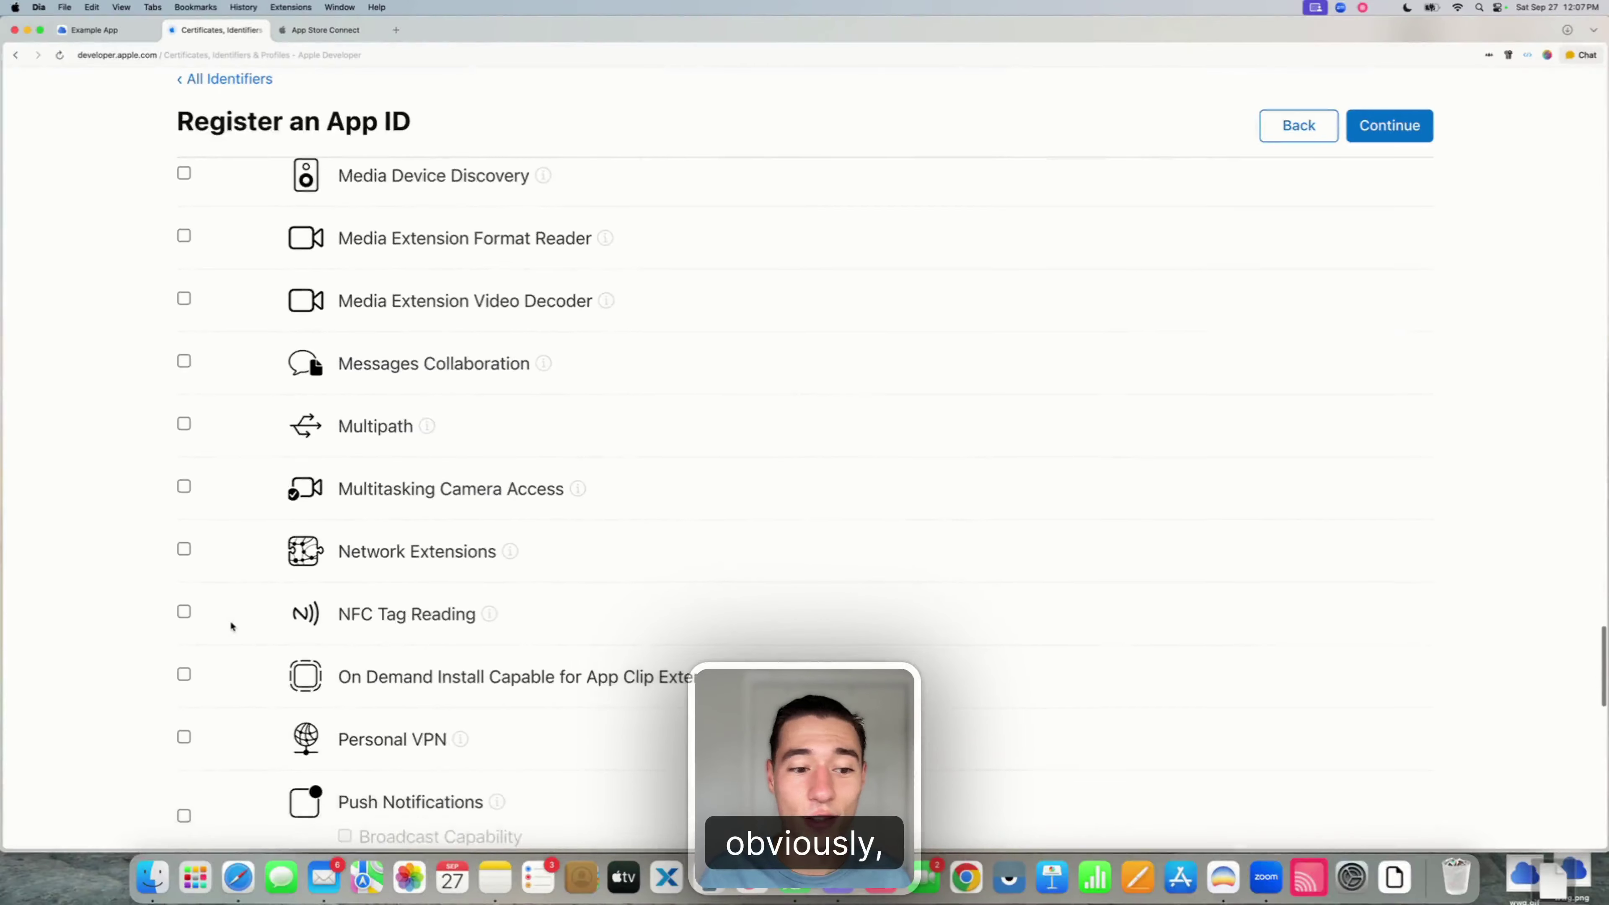
pyautogui.click(183, 596)
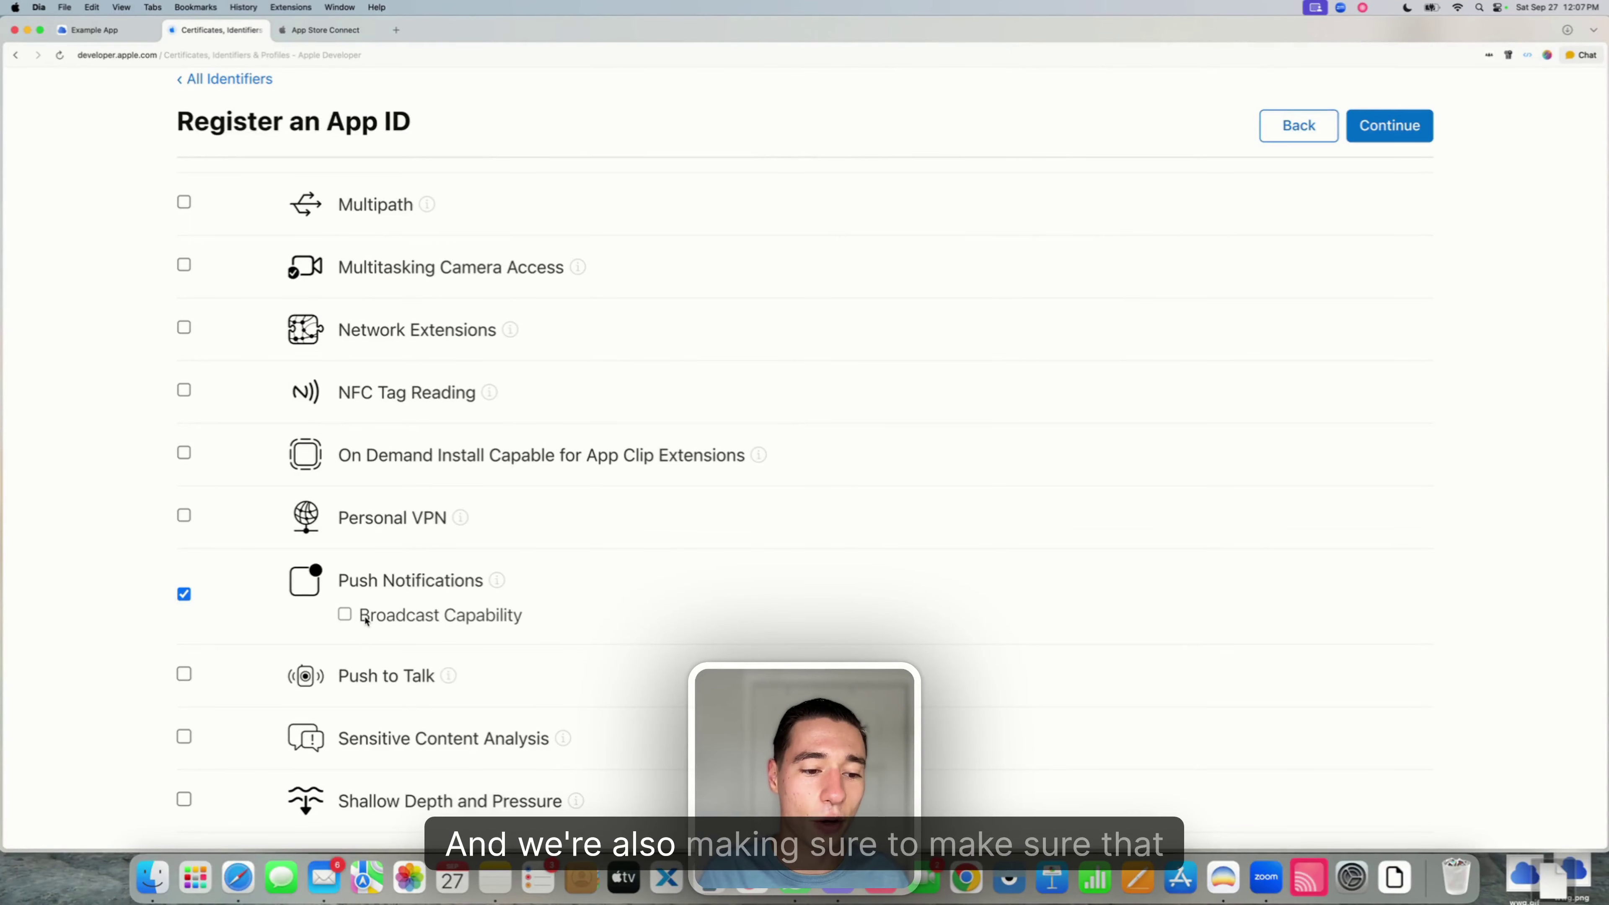
pyautogui.click(339, 621)
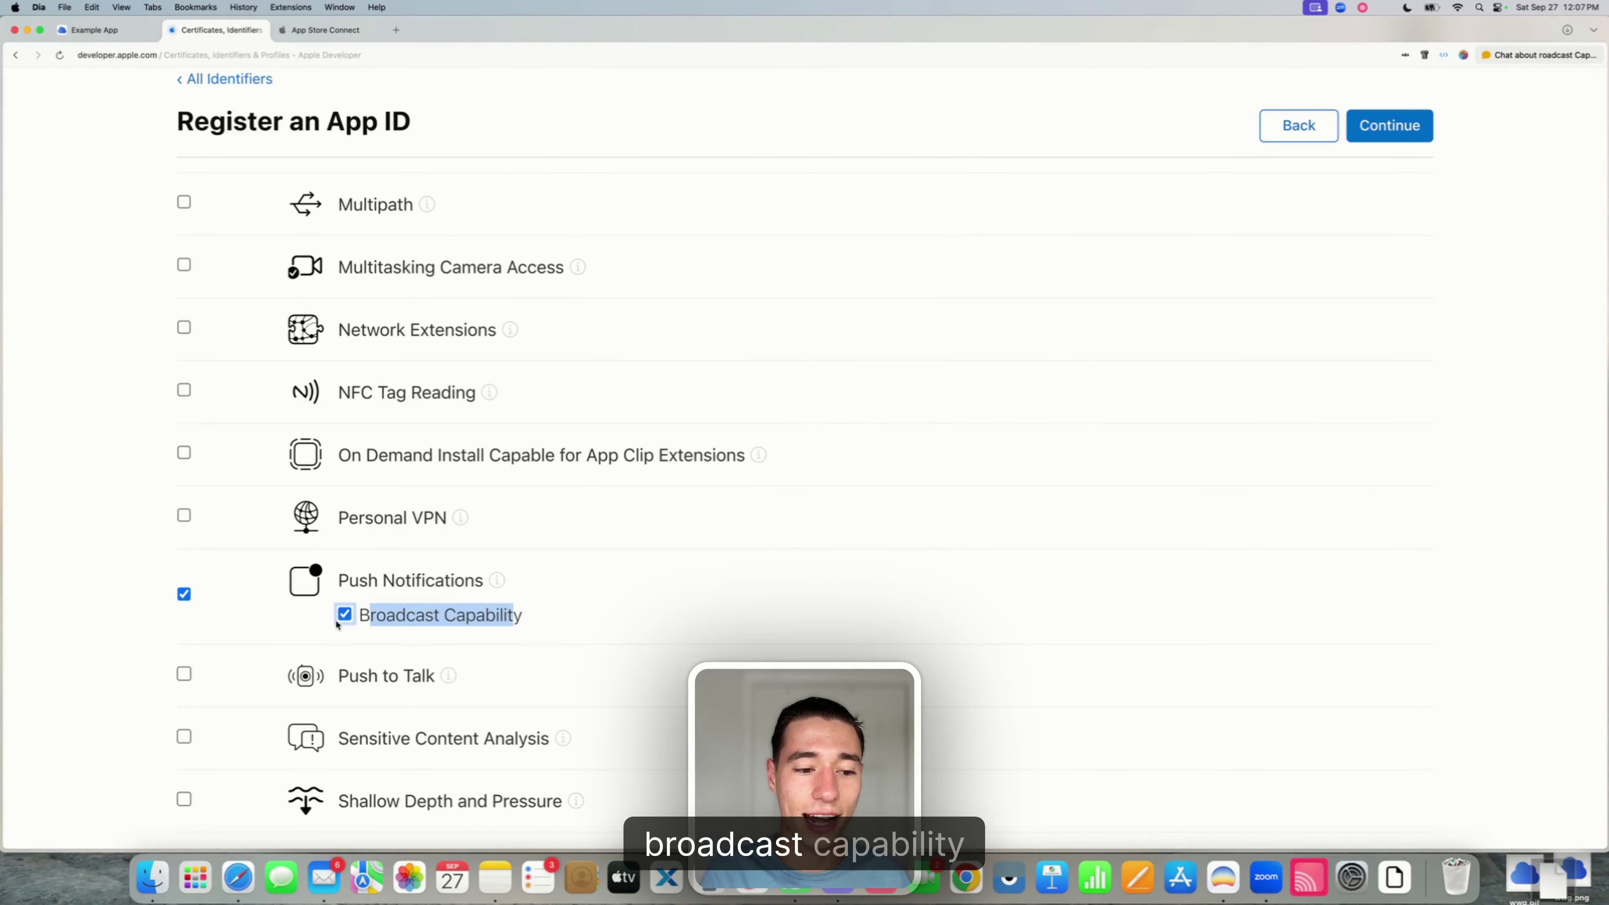
pyautogui.click(82, 528)
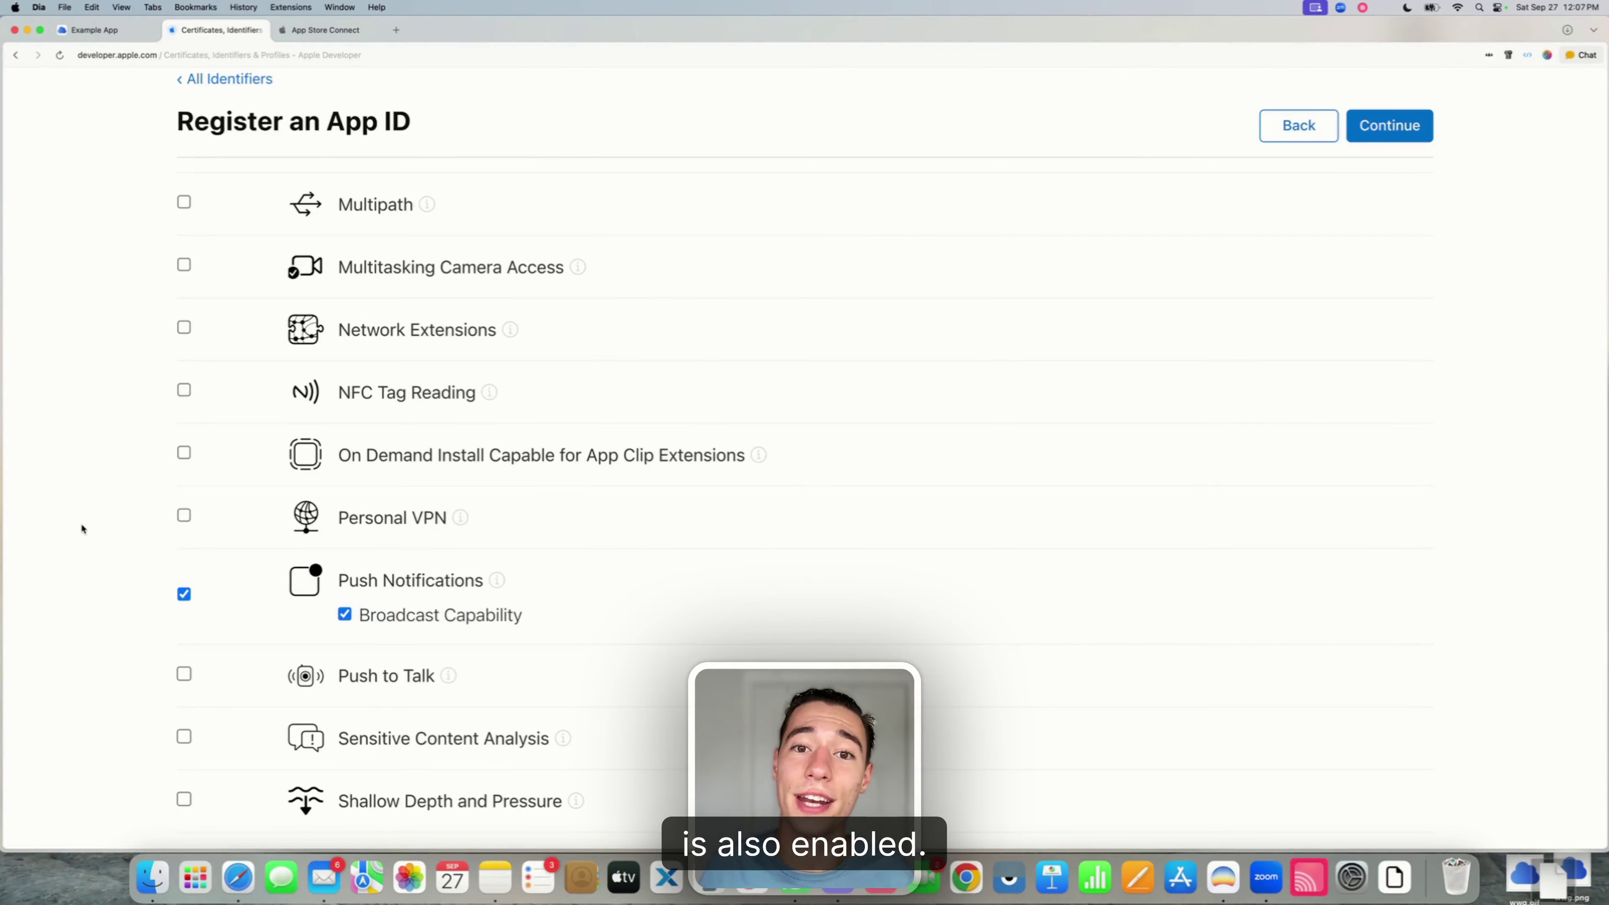
# - Continue to the confirmation page for the OneSignal App ID
pyautogui.scroll(10, 82, 526)
pyautogui.scroll(-8, 82, 526)
pyautogui.scroll(-10, 81, 523)
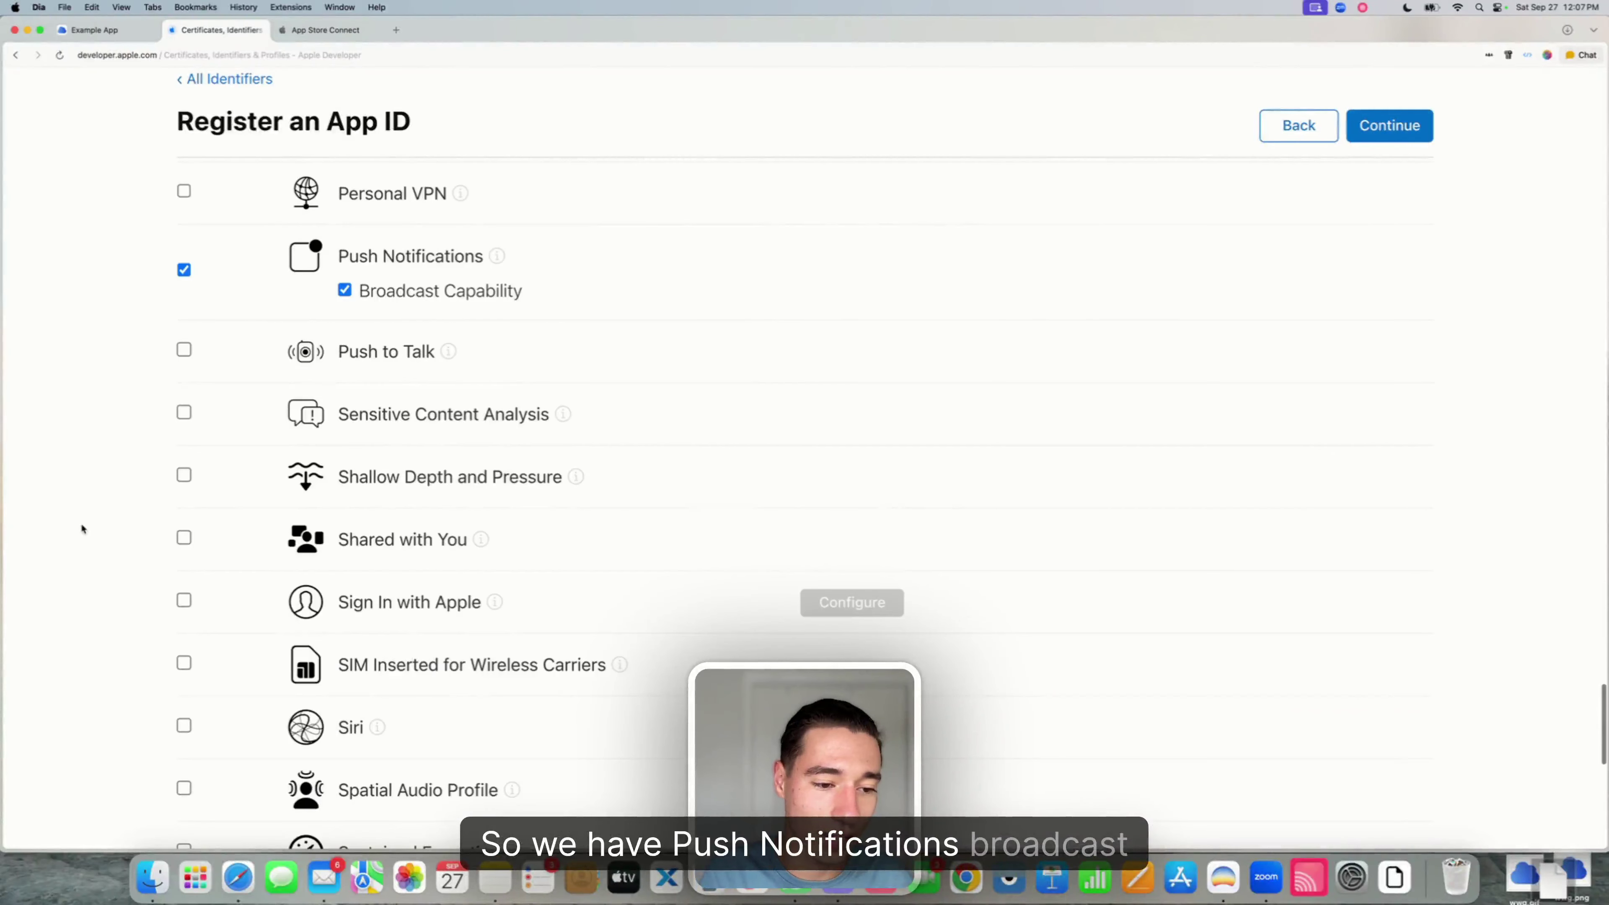
pyautogui.scroll(8, 480, 264)
pyautogui.scroll(15, 480, 263)
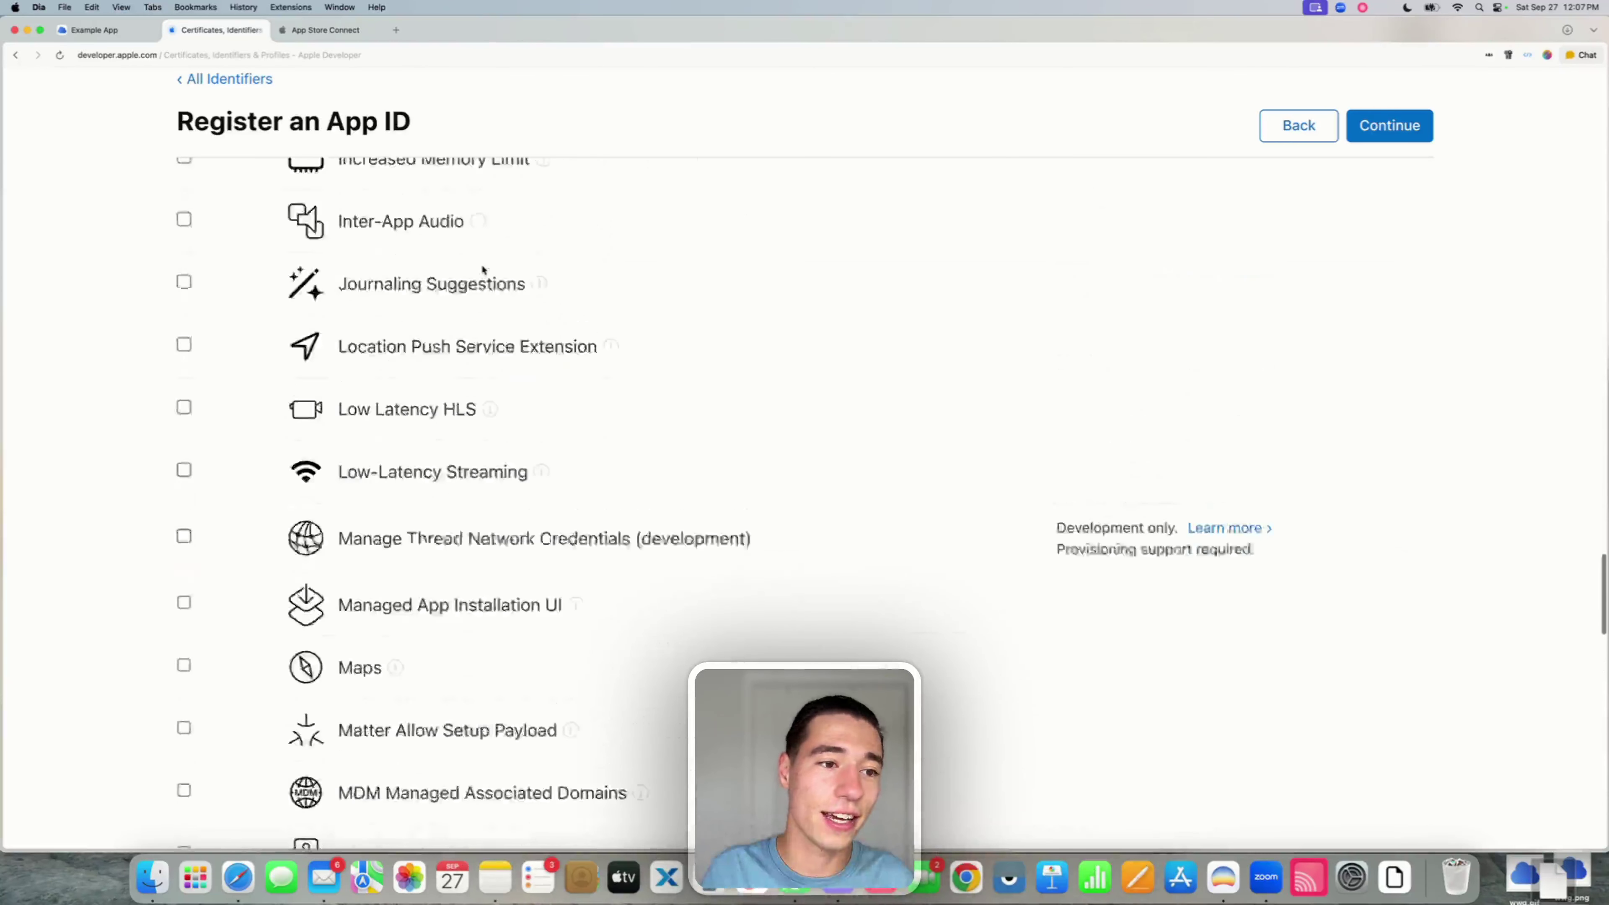
pyautogui.scroll(20, 483, 267)
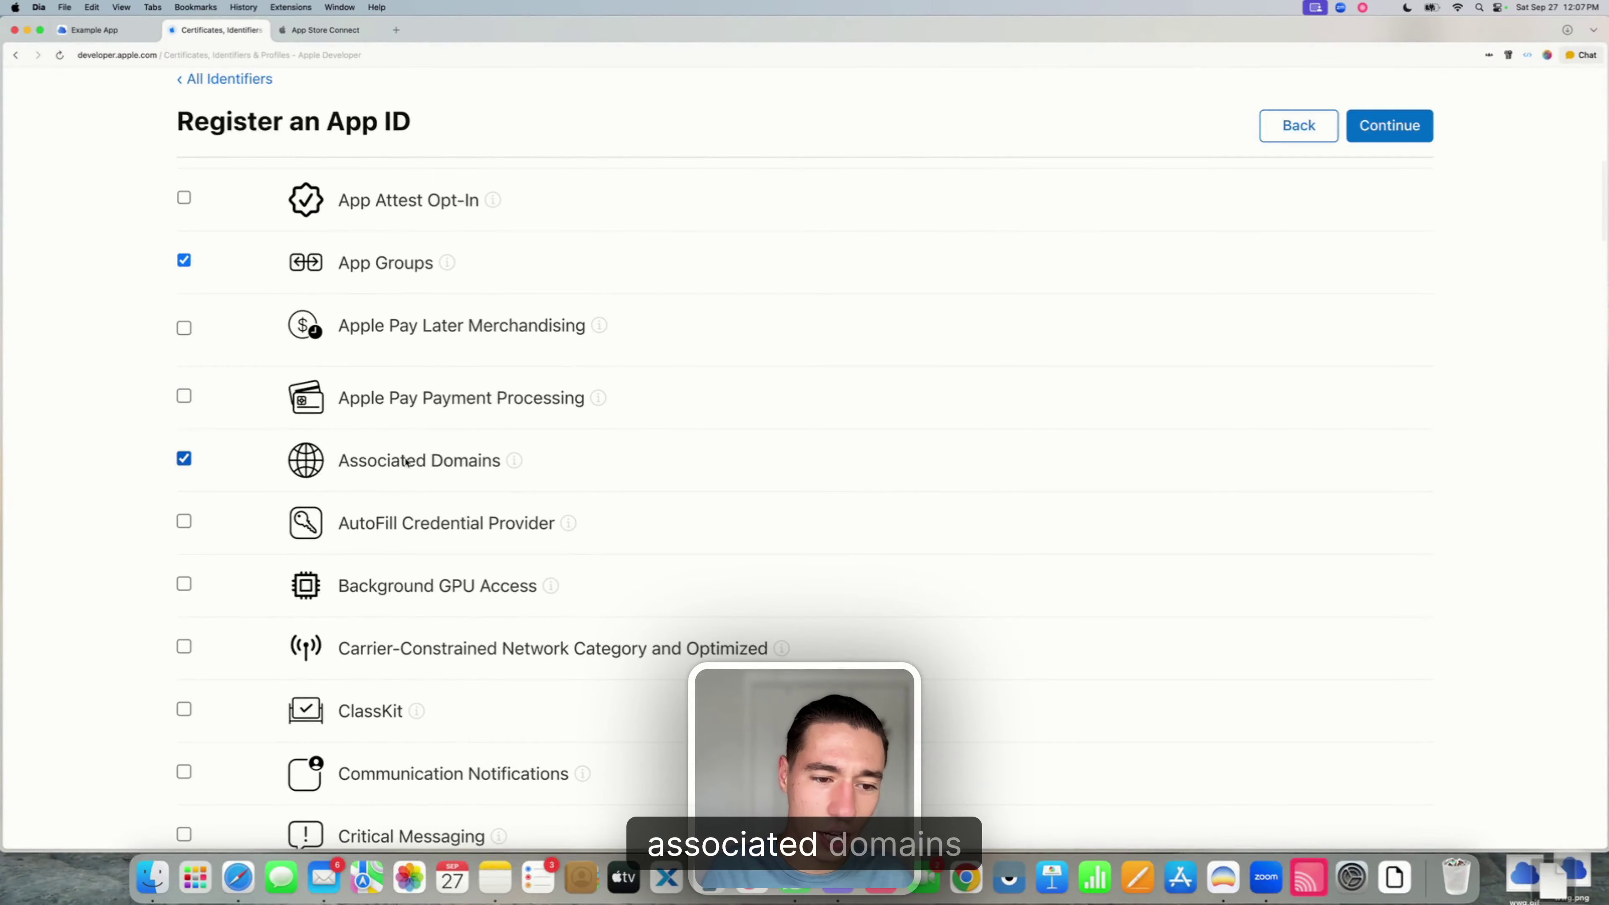
pyautogui.scroll(15, 349, 340)
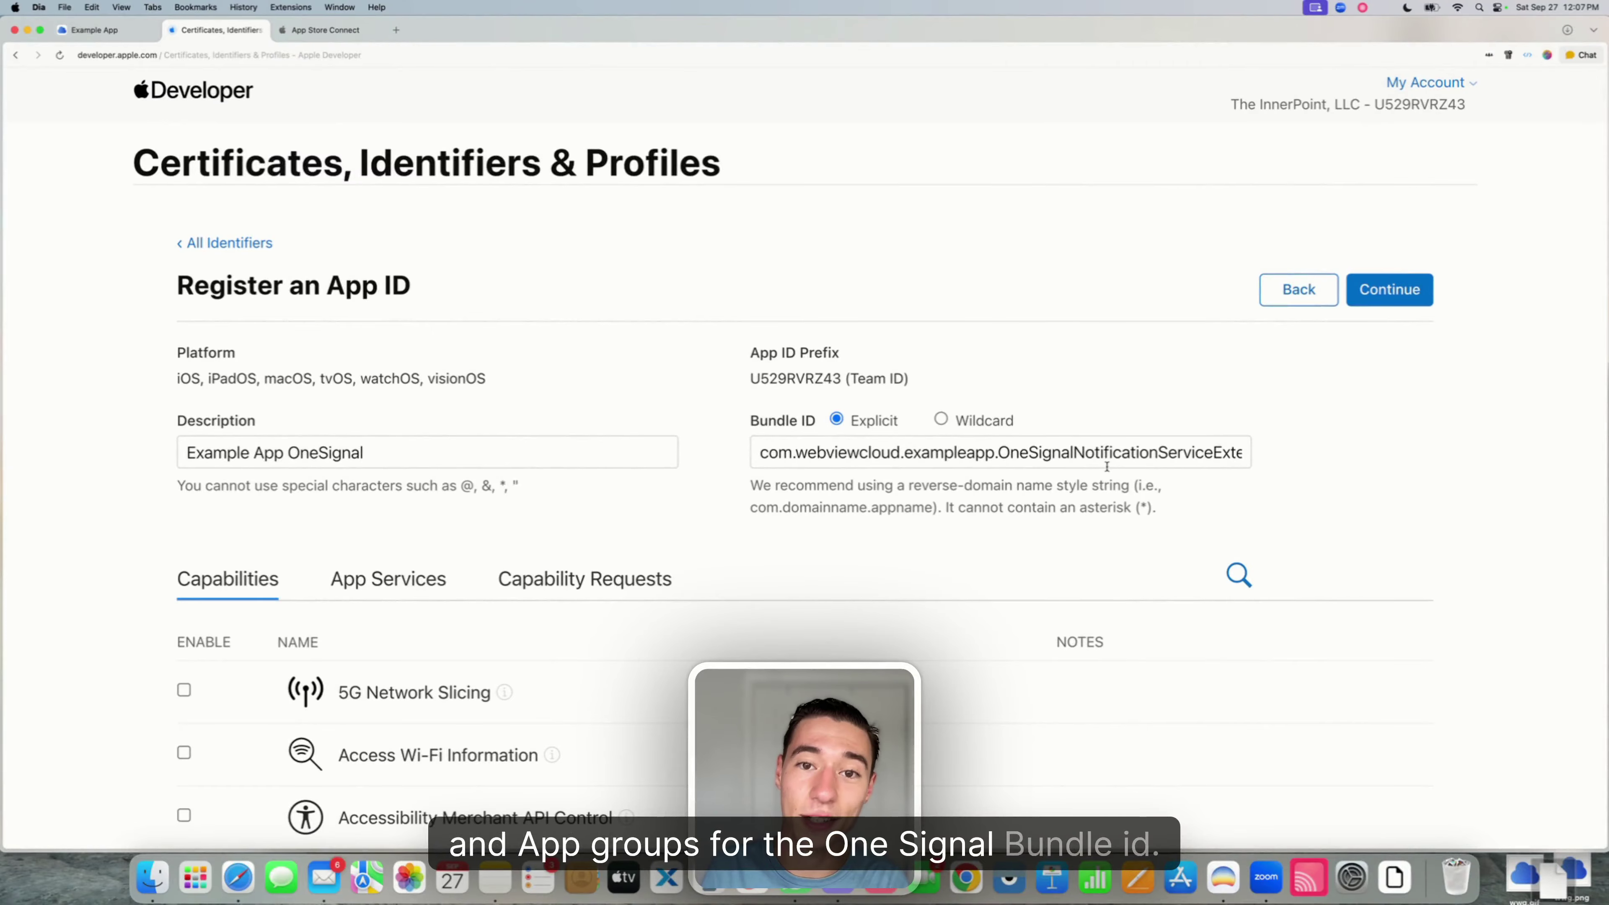
pyautogui.click(1417, 291)
# - Register the OneSignal App ID, then start a new App Groups identifier
pyautogui.click(1417, 290)
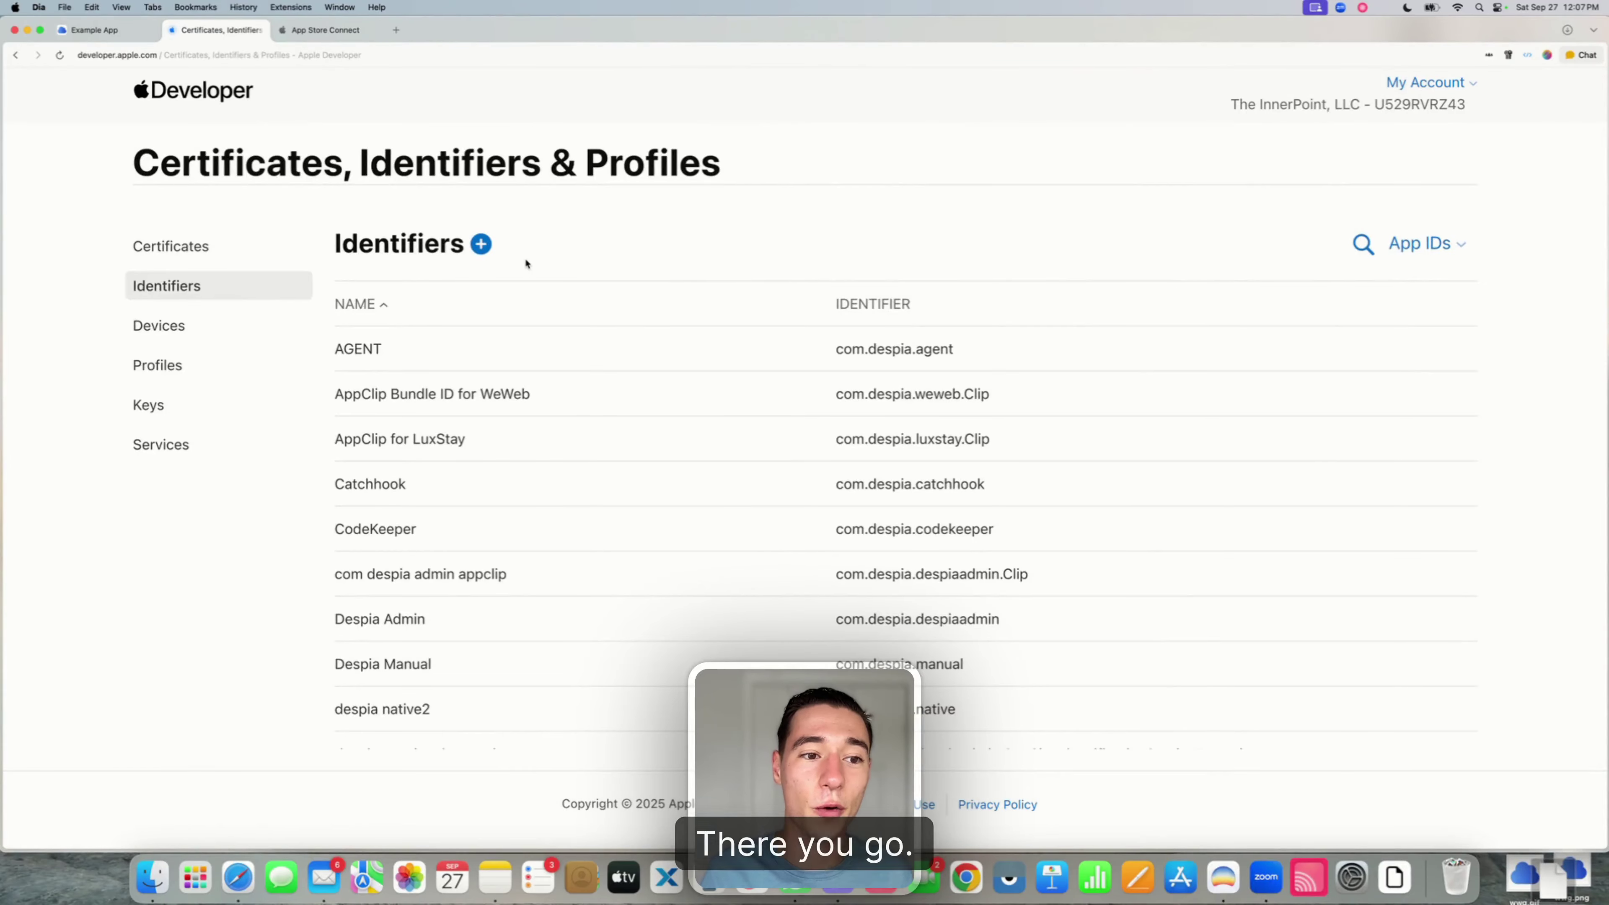
pyautogui.click(483, 242)
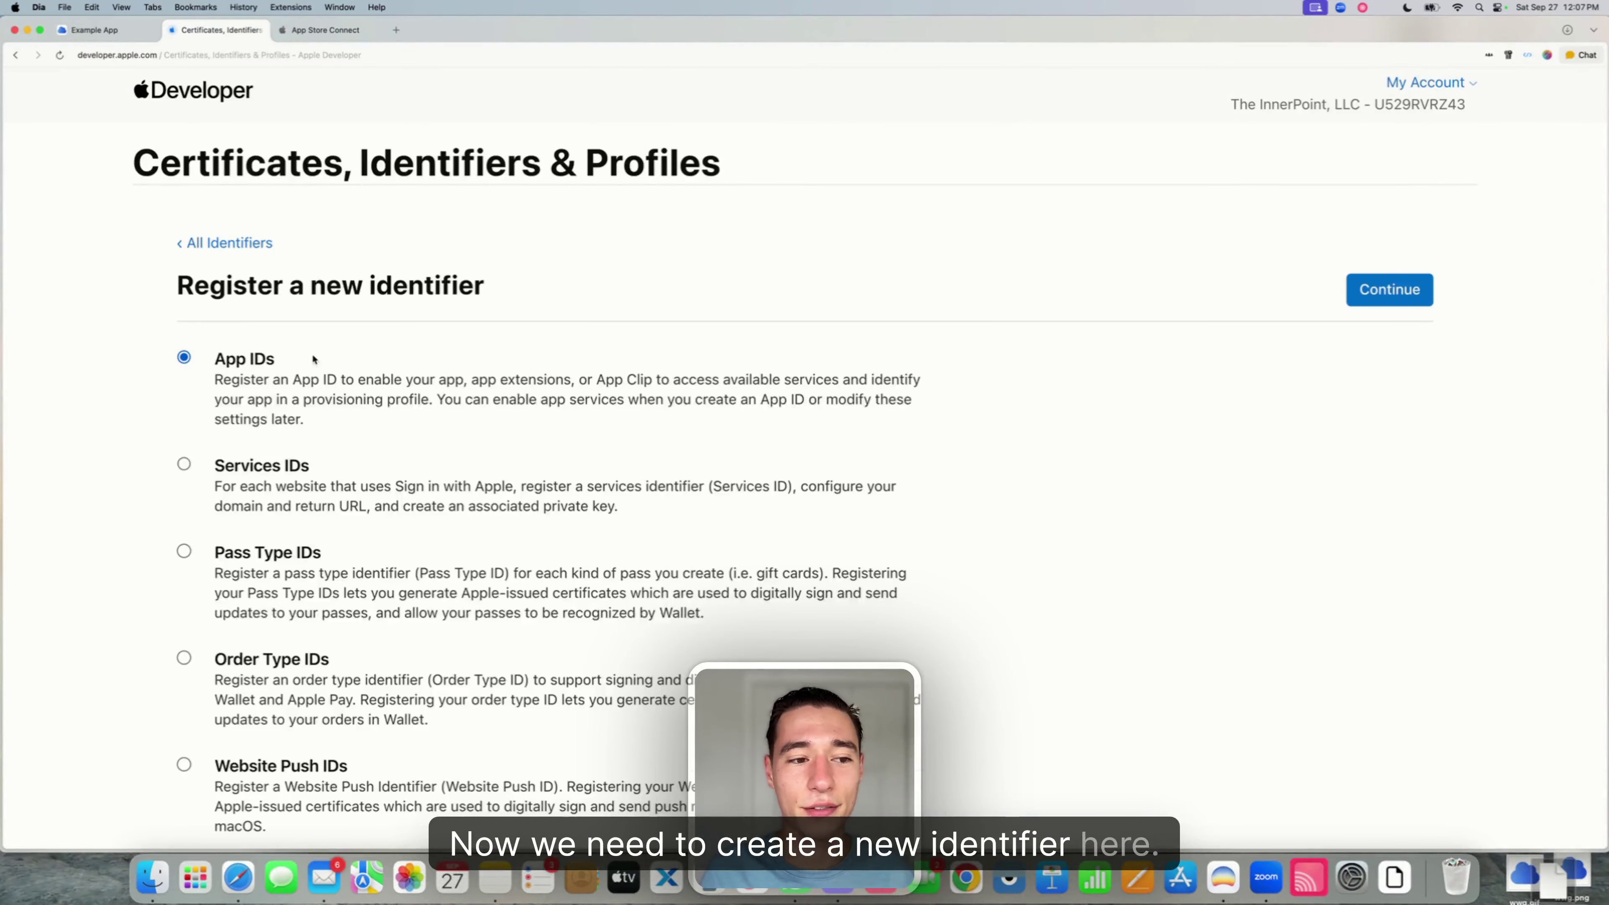
pyautogui.scroll(-10, 296, 632)
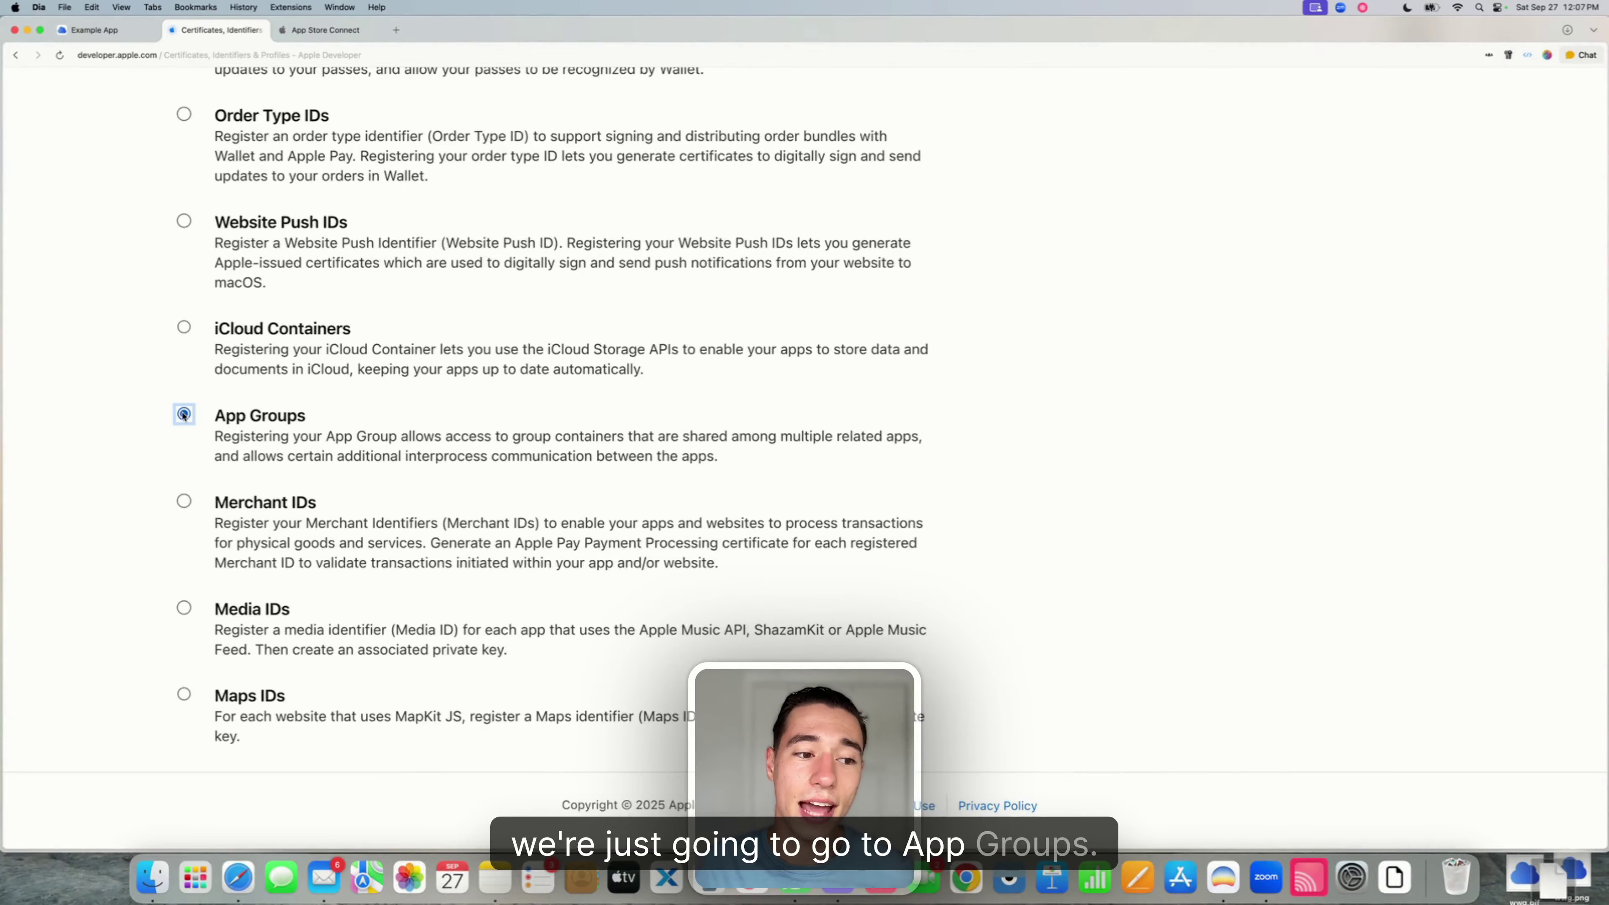
pyautogui.scroll(10, 183, 415)
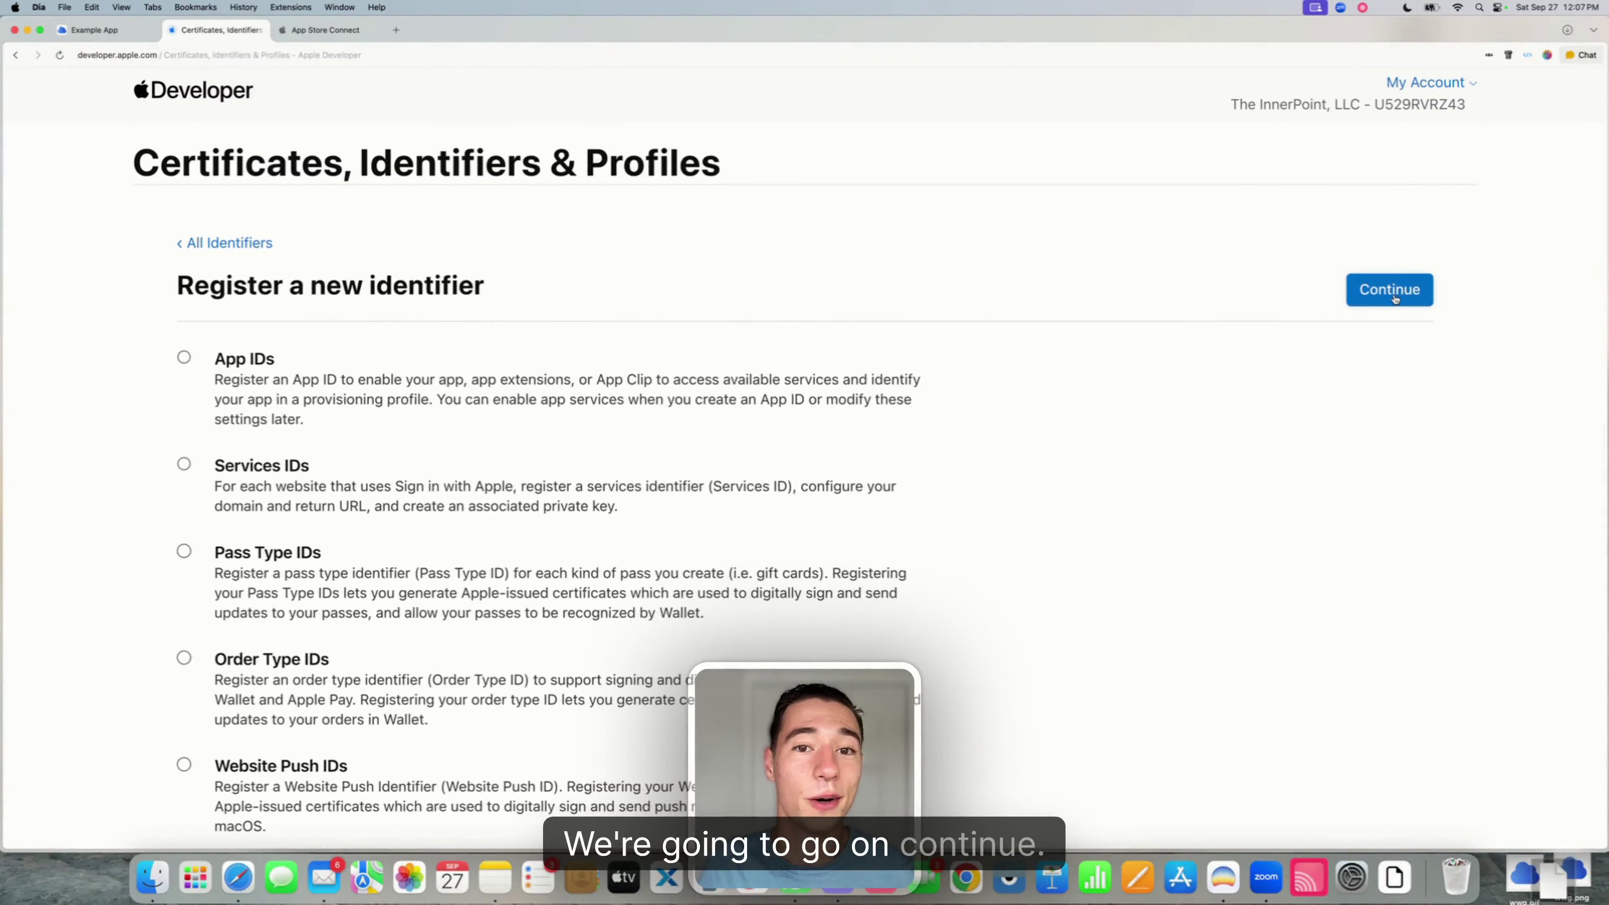
pyautogui.click(1395, 299)
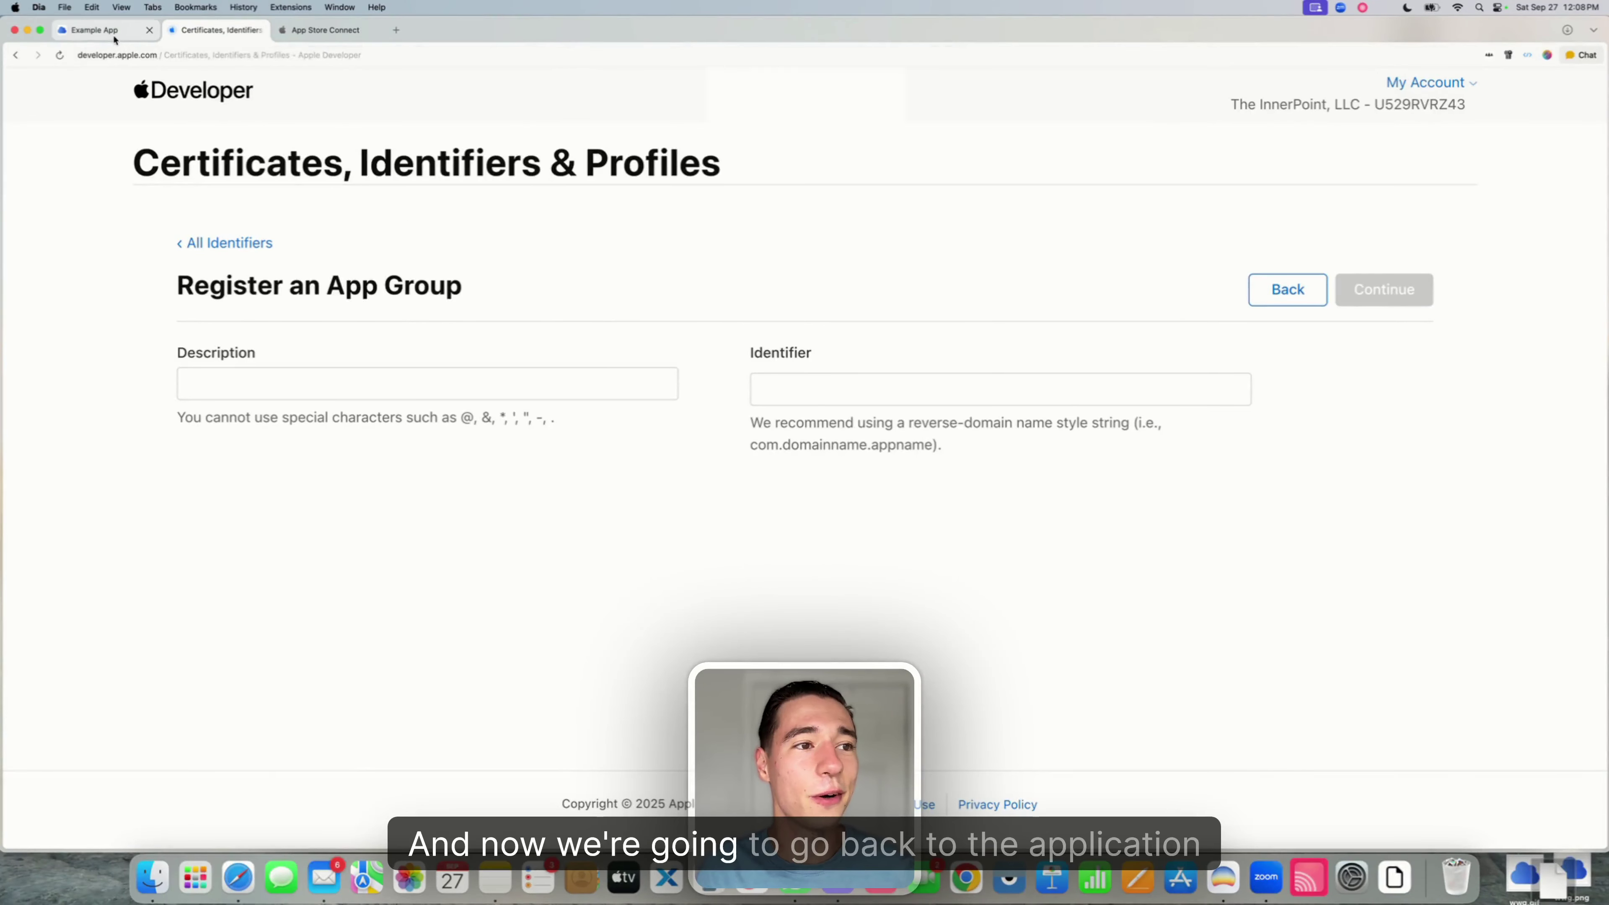
pyautogui.click(95, 30)
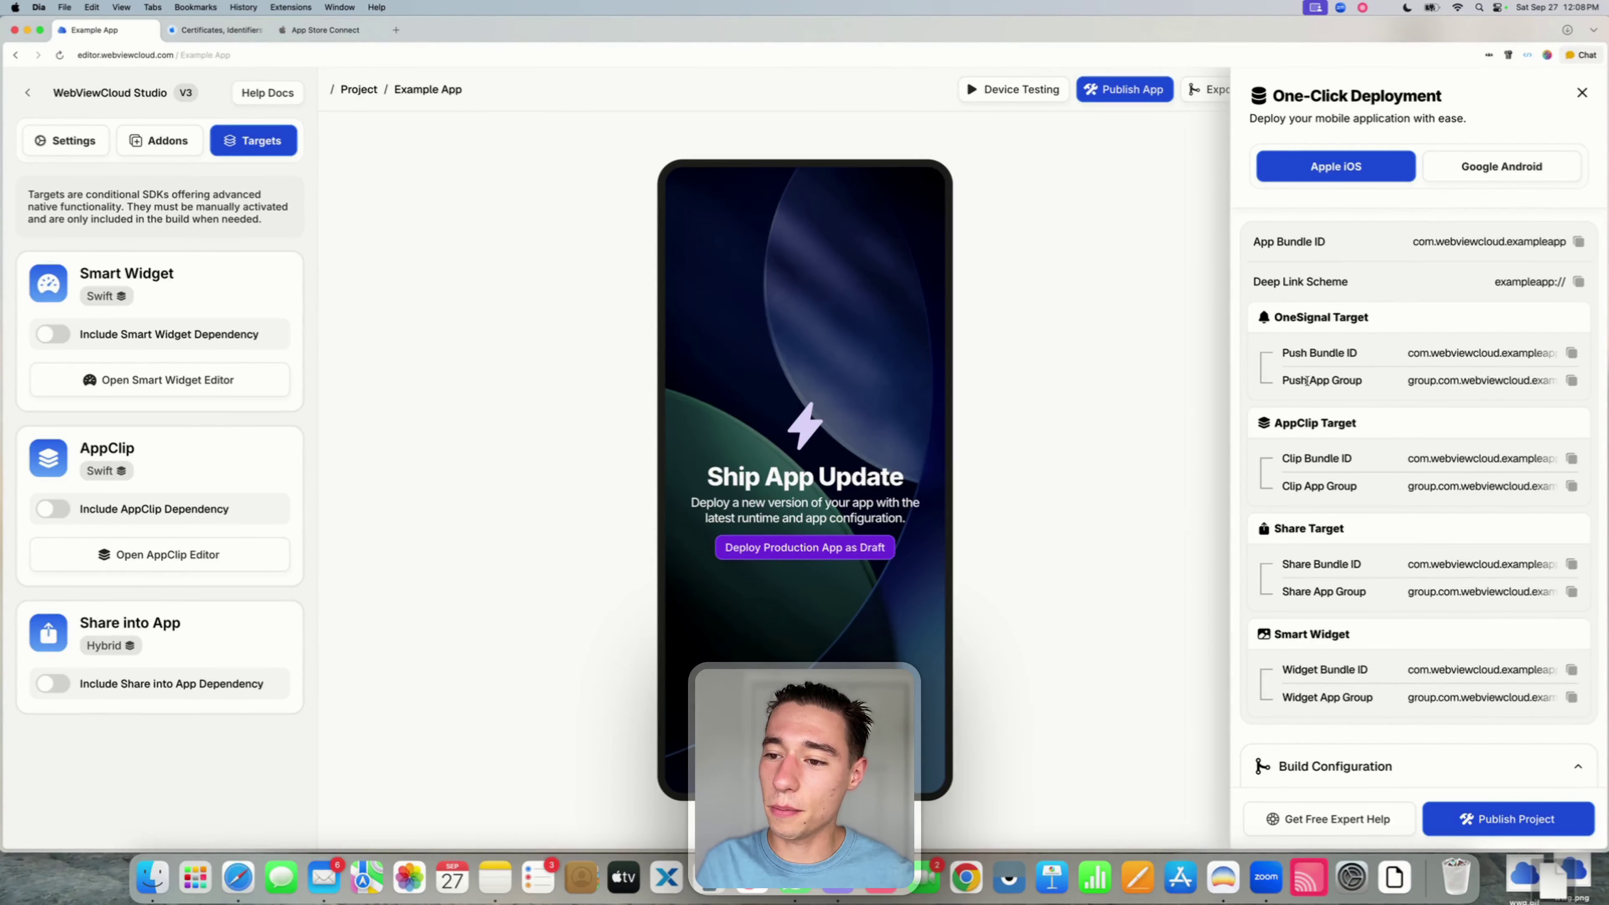
# - Copy the group.com.webviewcloud Push App Group ID from the One-Click Deployment panel
pyautogui.moveTo(1308, 381); pyautogui.dragTo(1369, 383)
pyautogui.click(1572, 380)
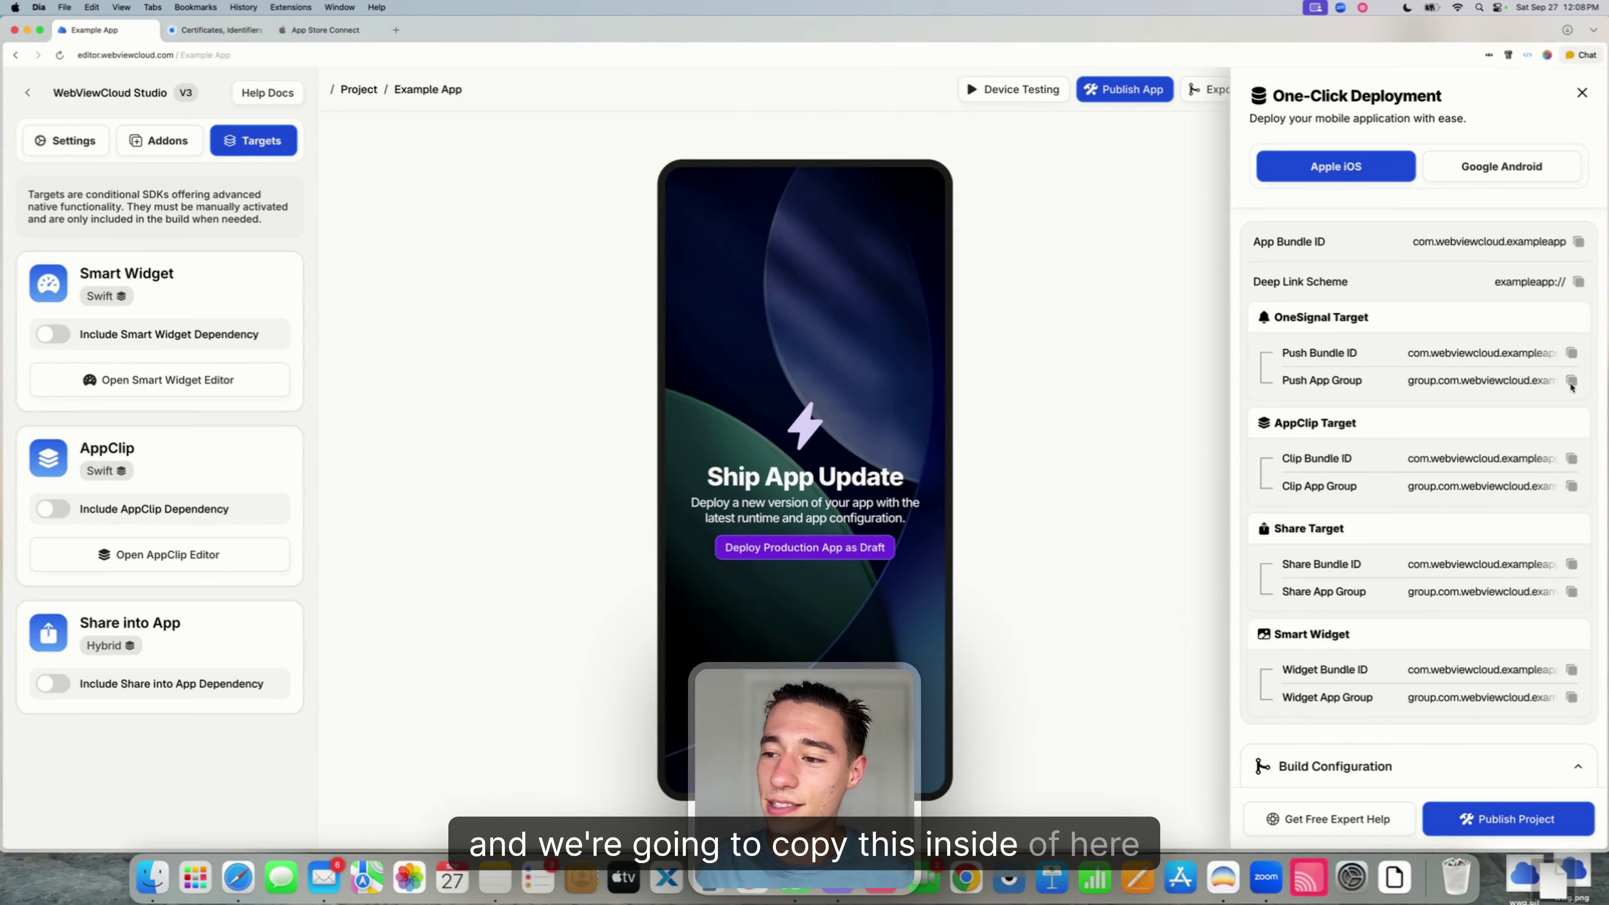
# - Paste group.com.webviewcloud.exampleapp.onesignal, describe it 'Example App OneSignal AppGroup', and register
pyautogui.click(194, 30)
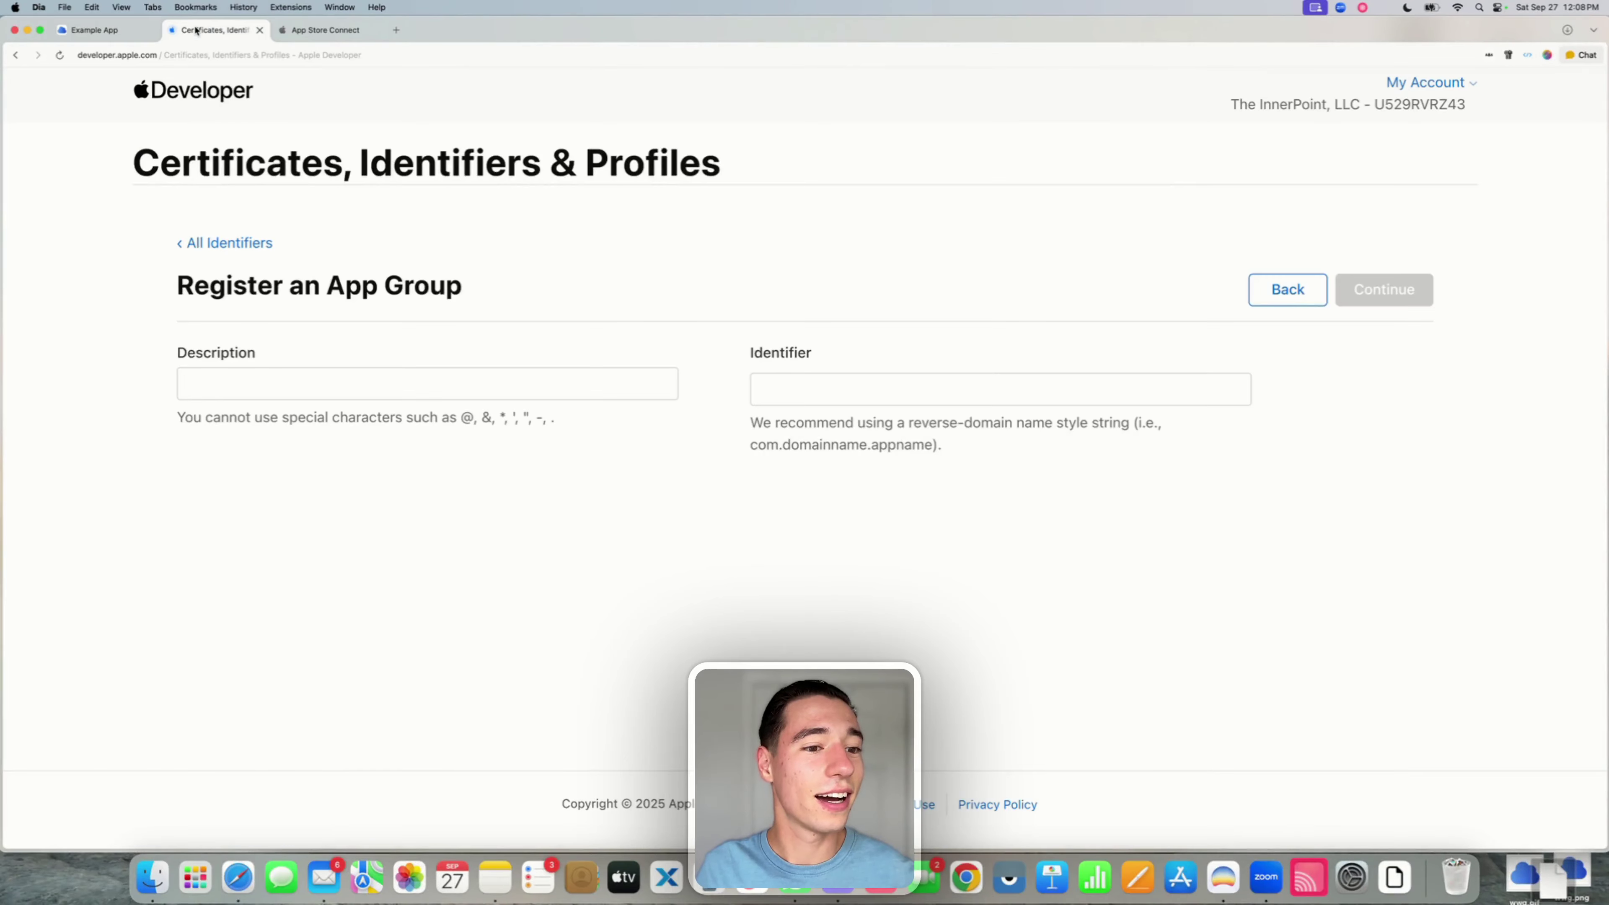
pyautogui.press('cmd+v')
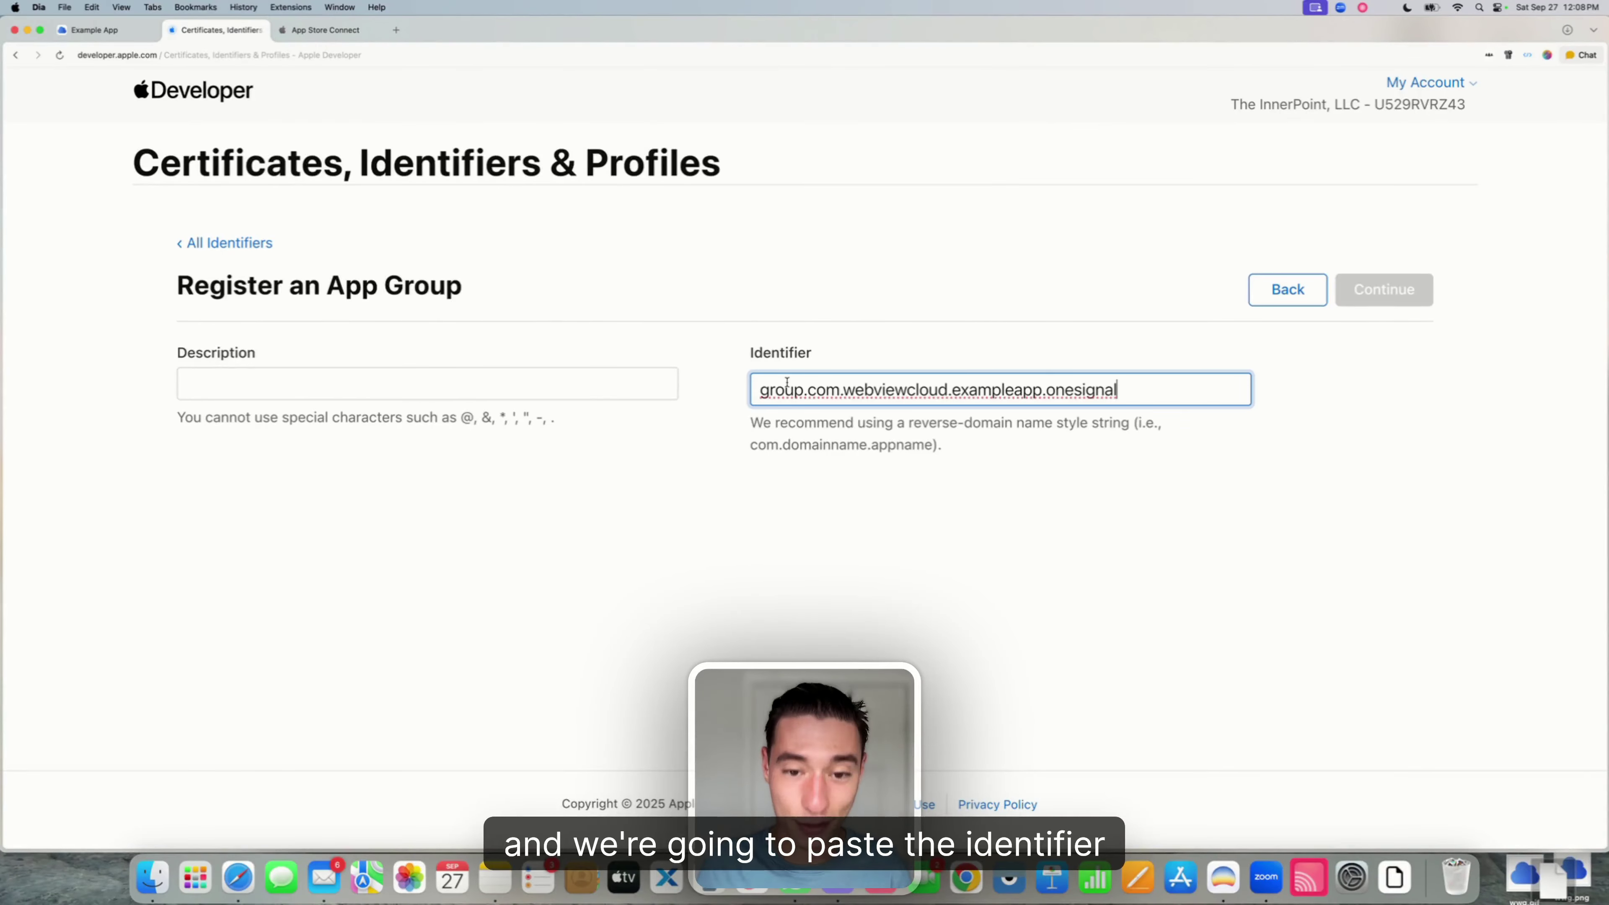
pyautogui.click(743, 417)
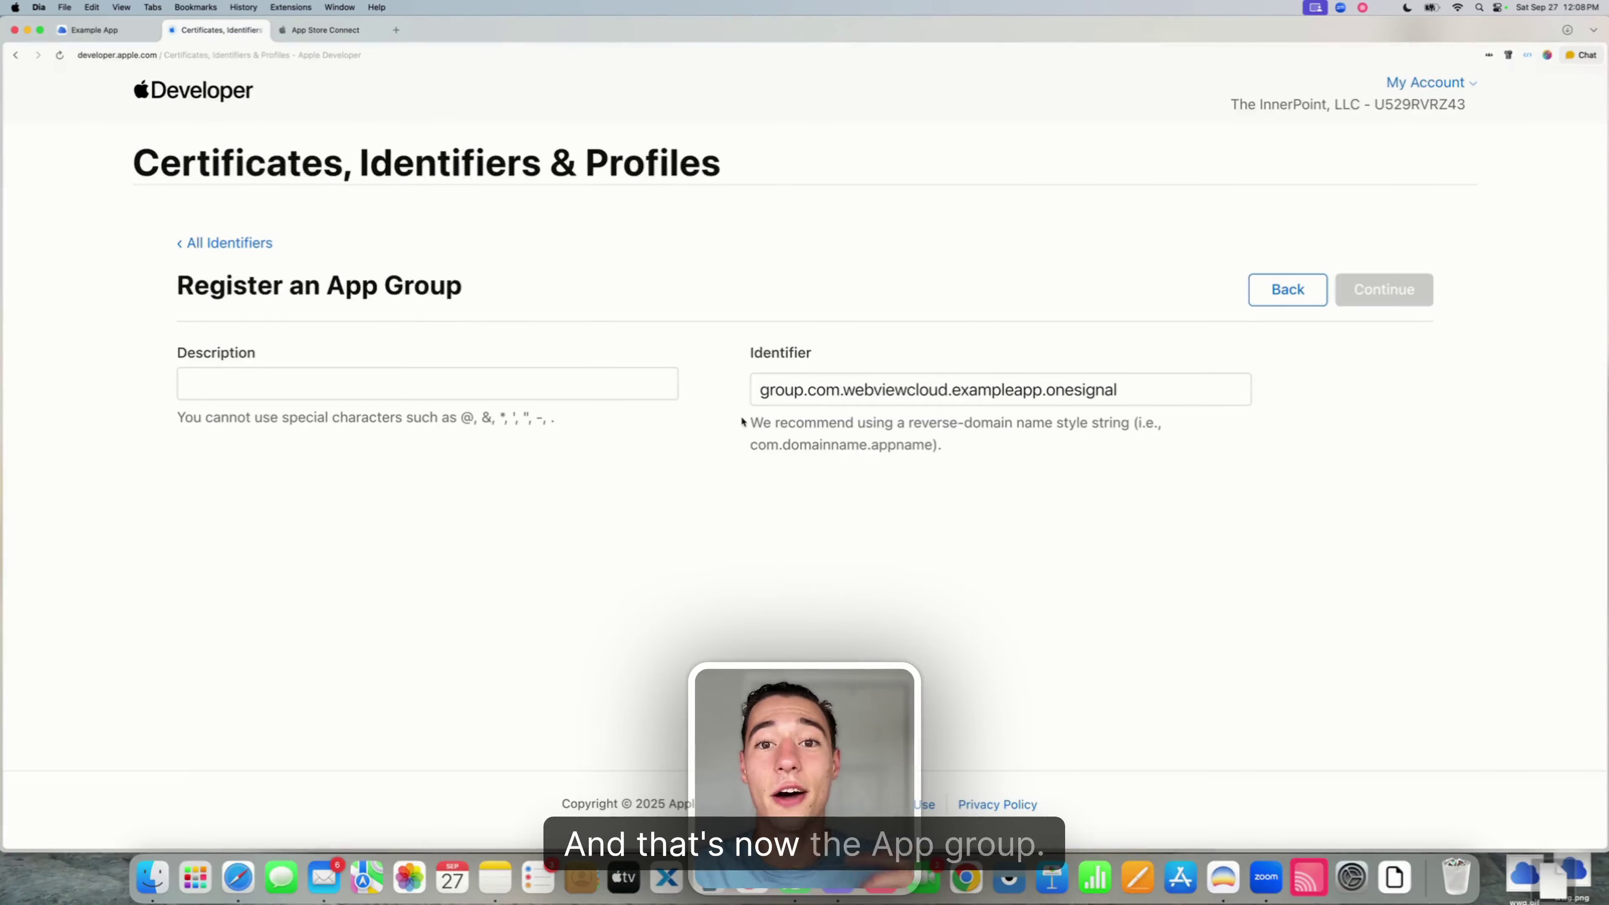
pyautogui.click(277, 382)
pyautogui.write('E')
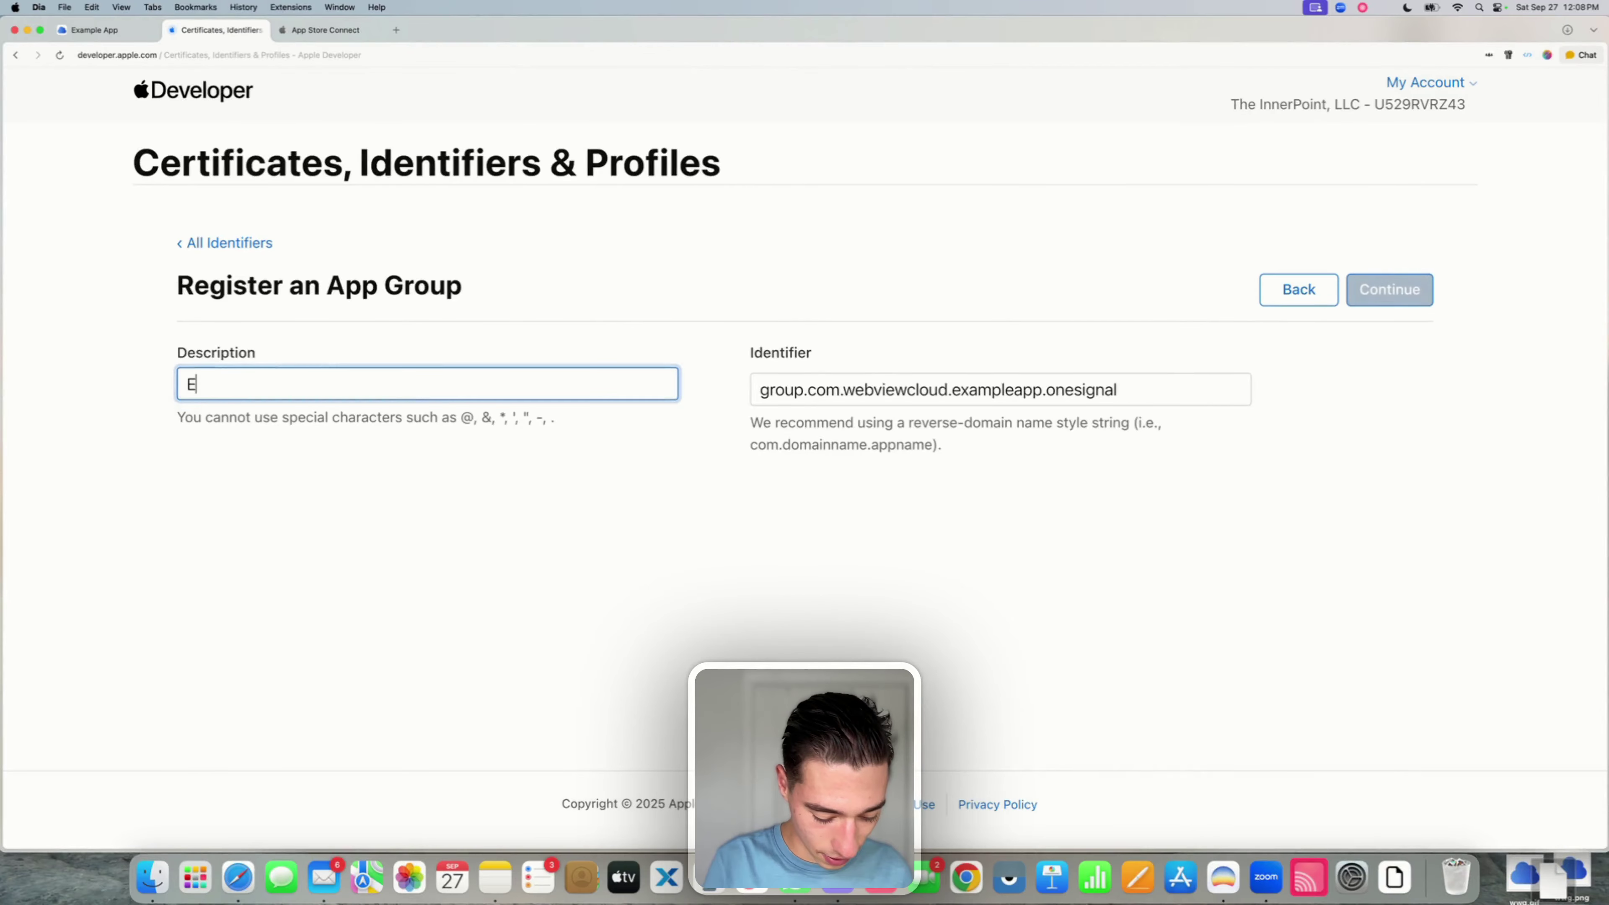
pyautogui.write('xample App OneSignal AppGroup')
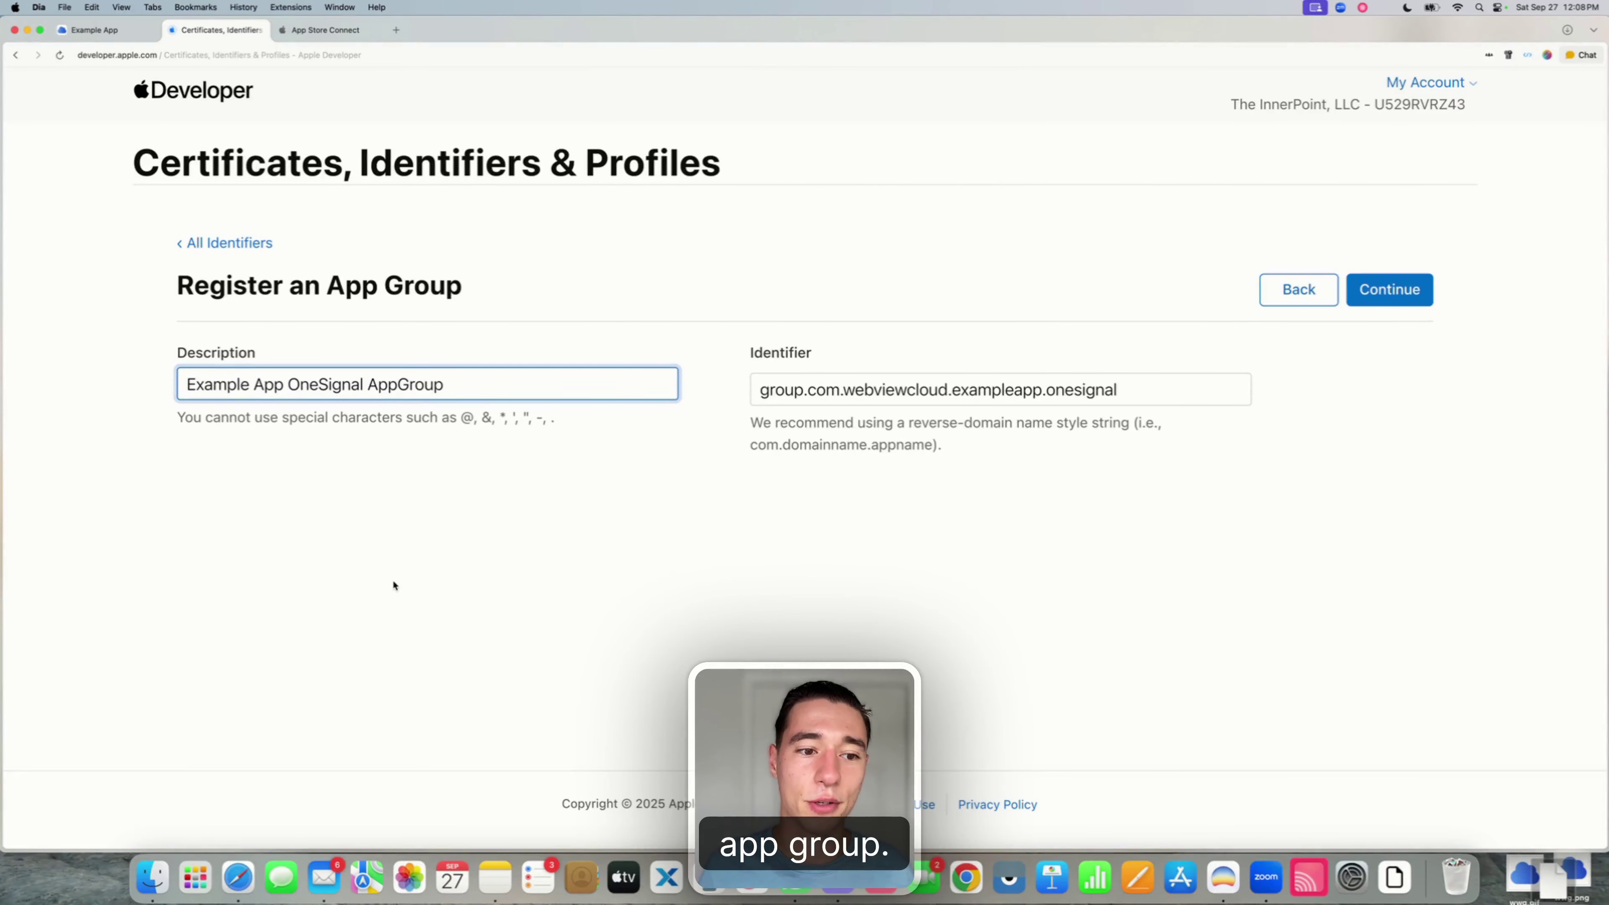
pyautogui.click(393, 586)
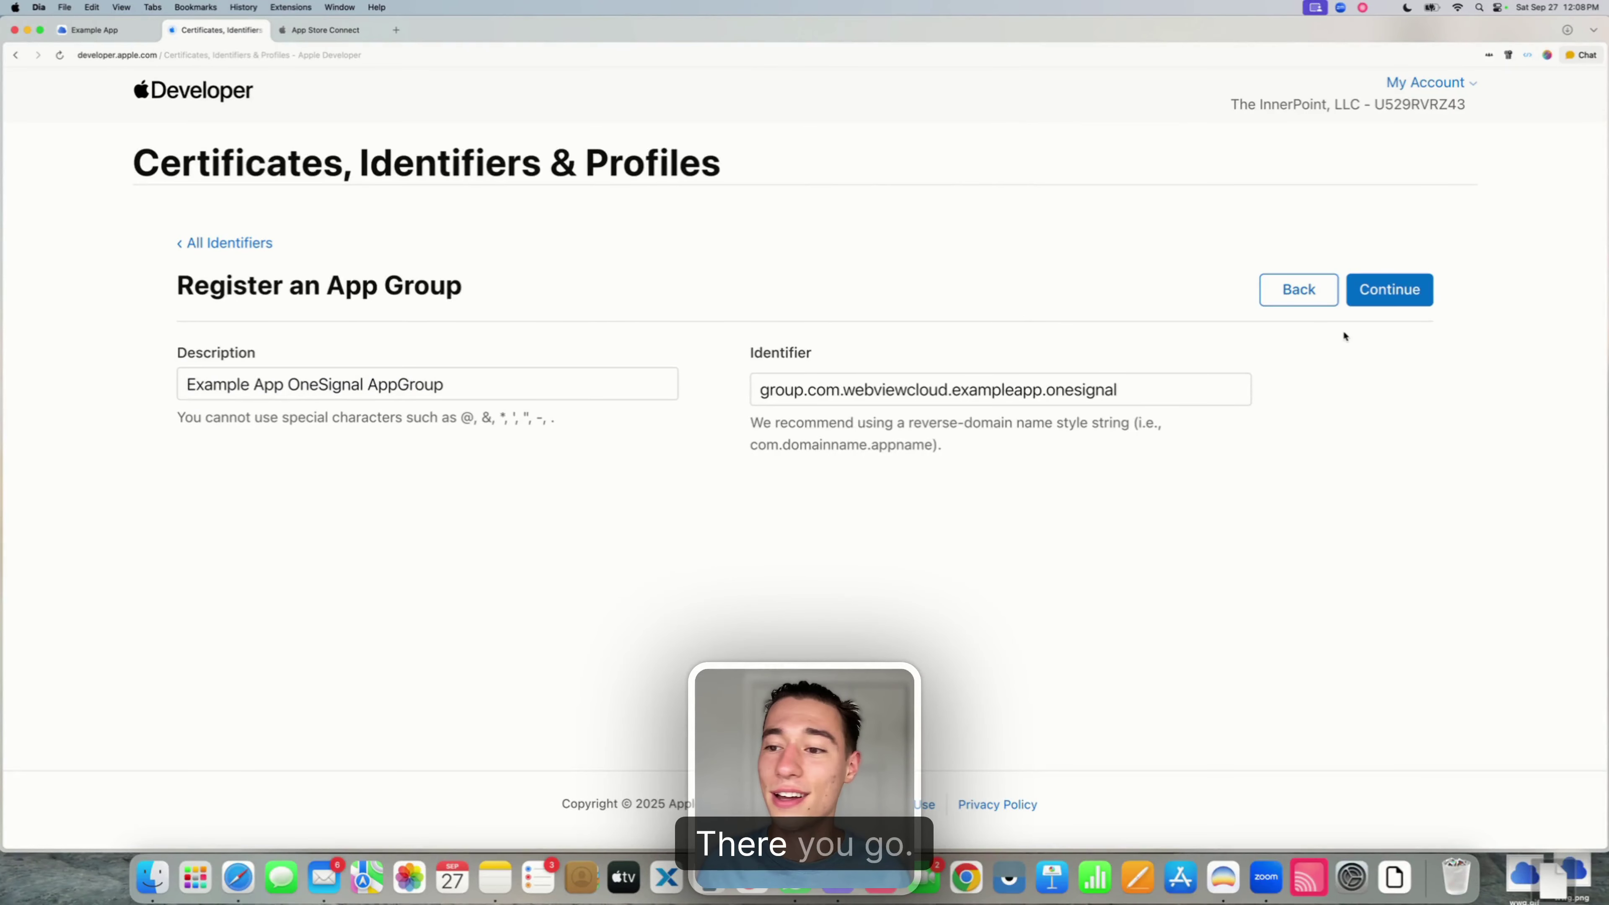
pyautogui.click(1392, 292)
pyautogui.click(1397, 289)
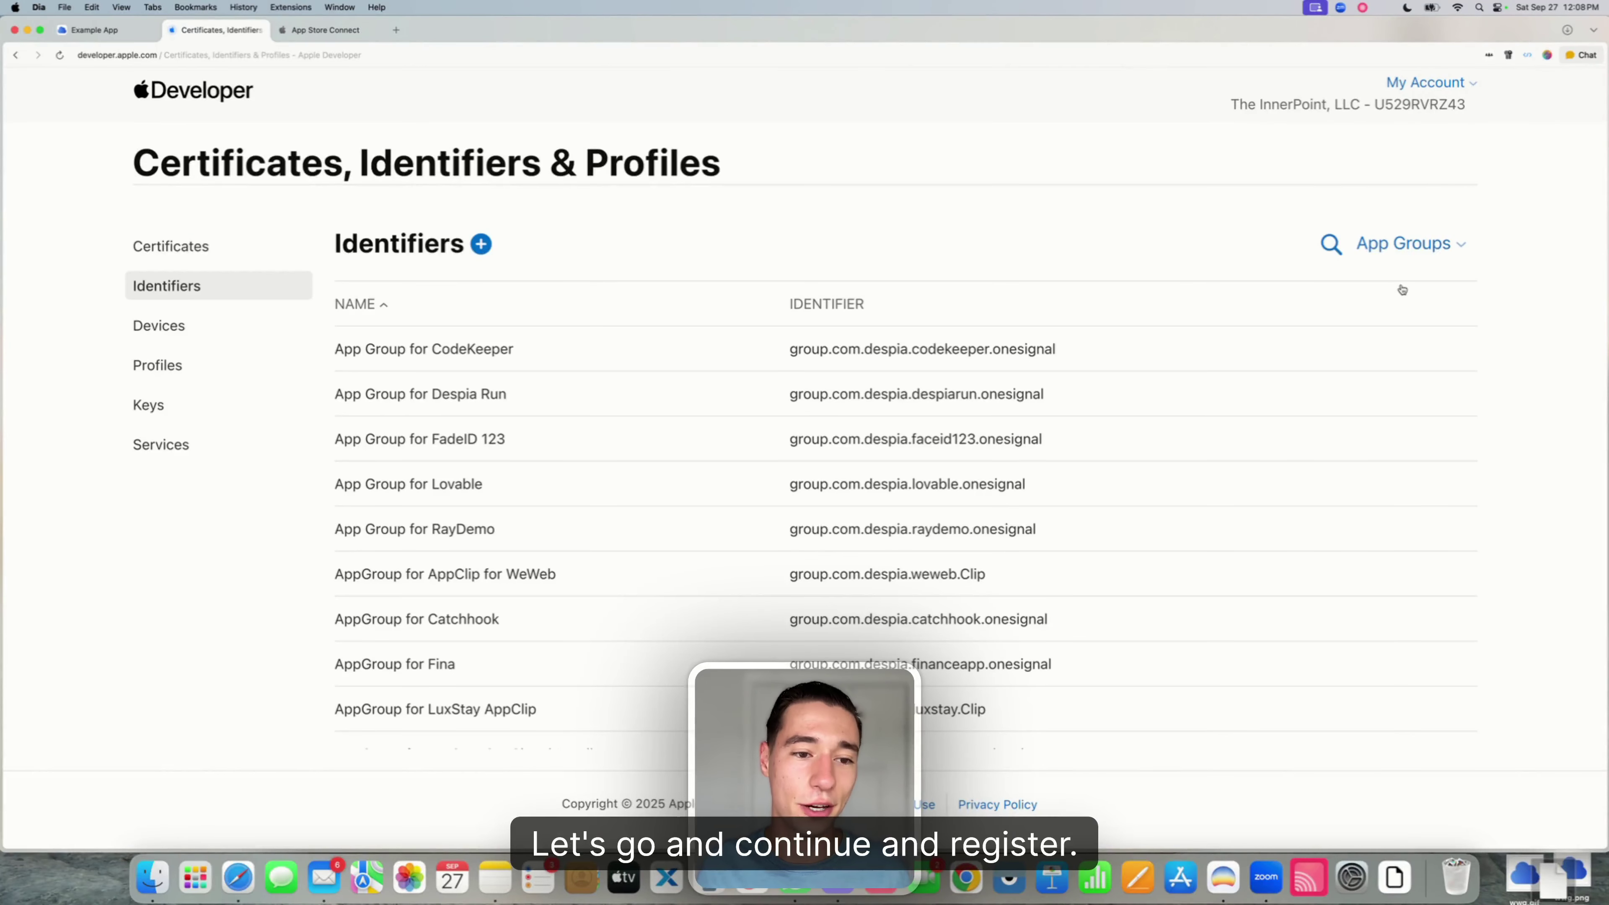
# - Filter identifiers to App IDs, search 'Example App', and open Example App OneSignal
pyautogui.click(1341, 251)
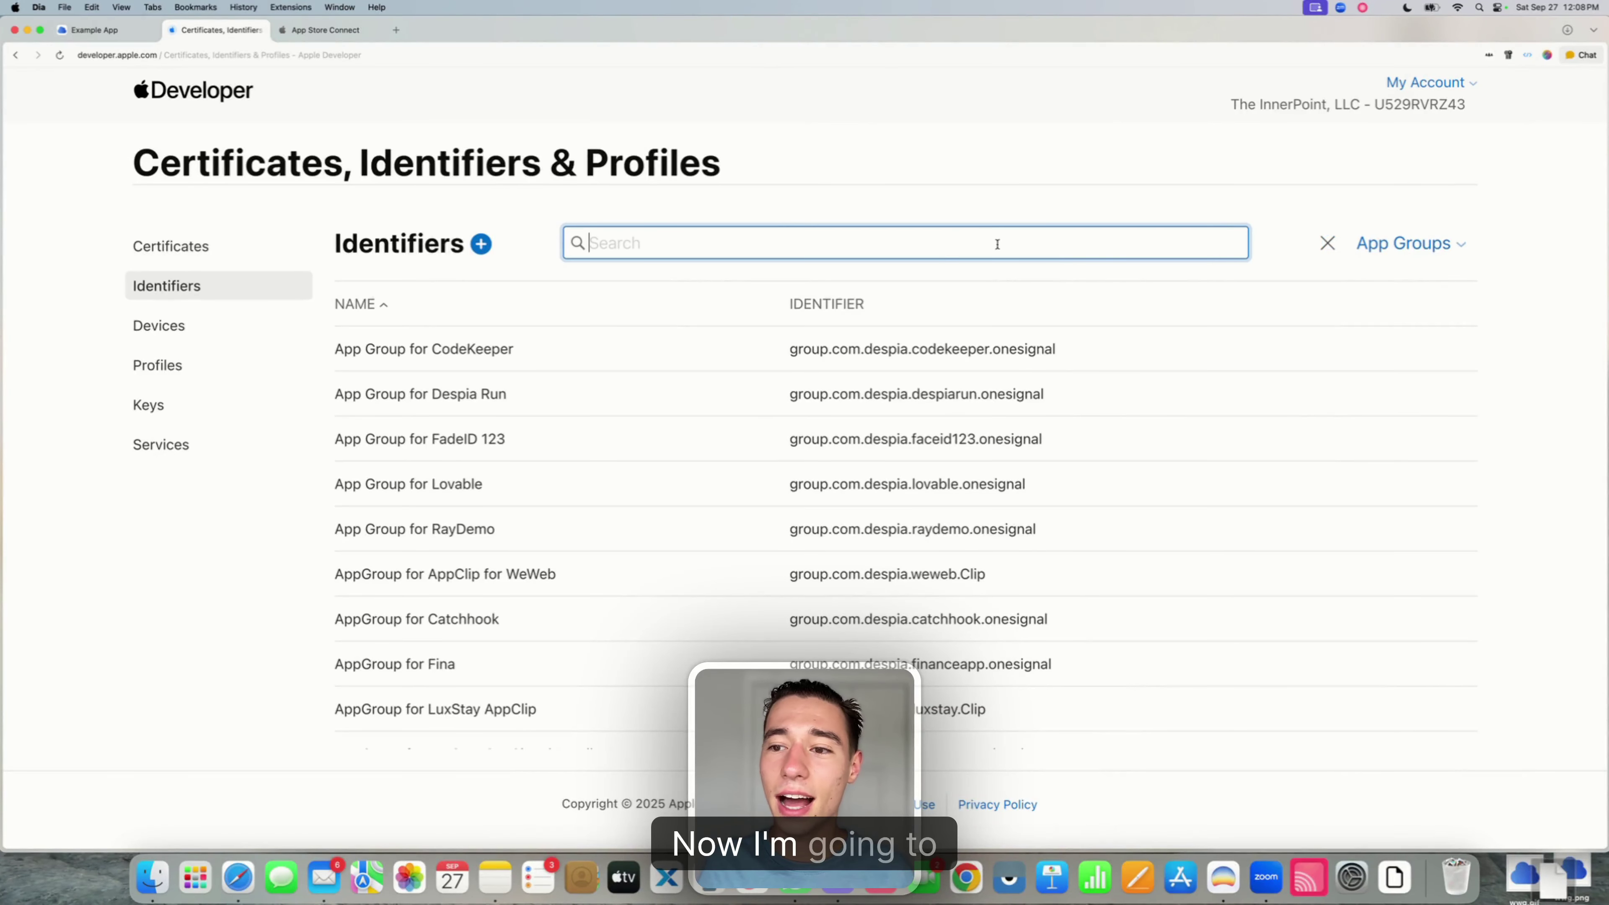
pyautogui.click(1375, 247)
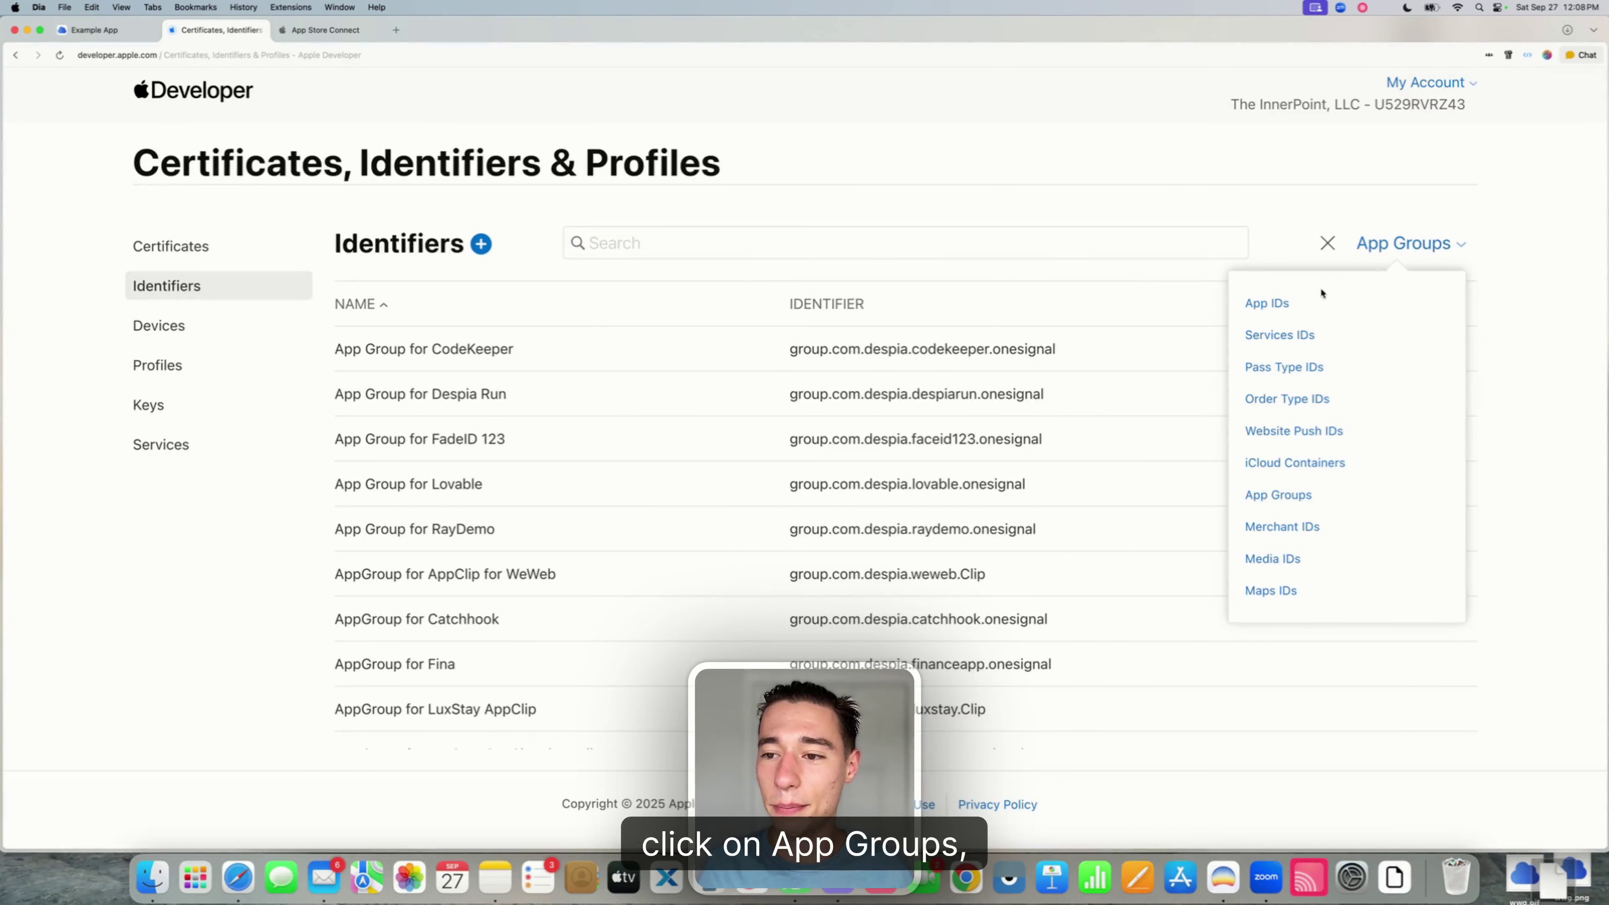
pyautogui.click(1270, 302)
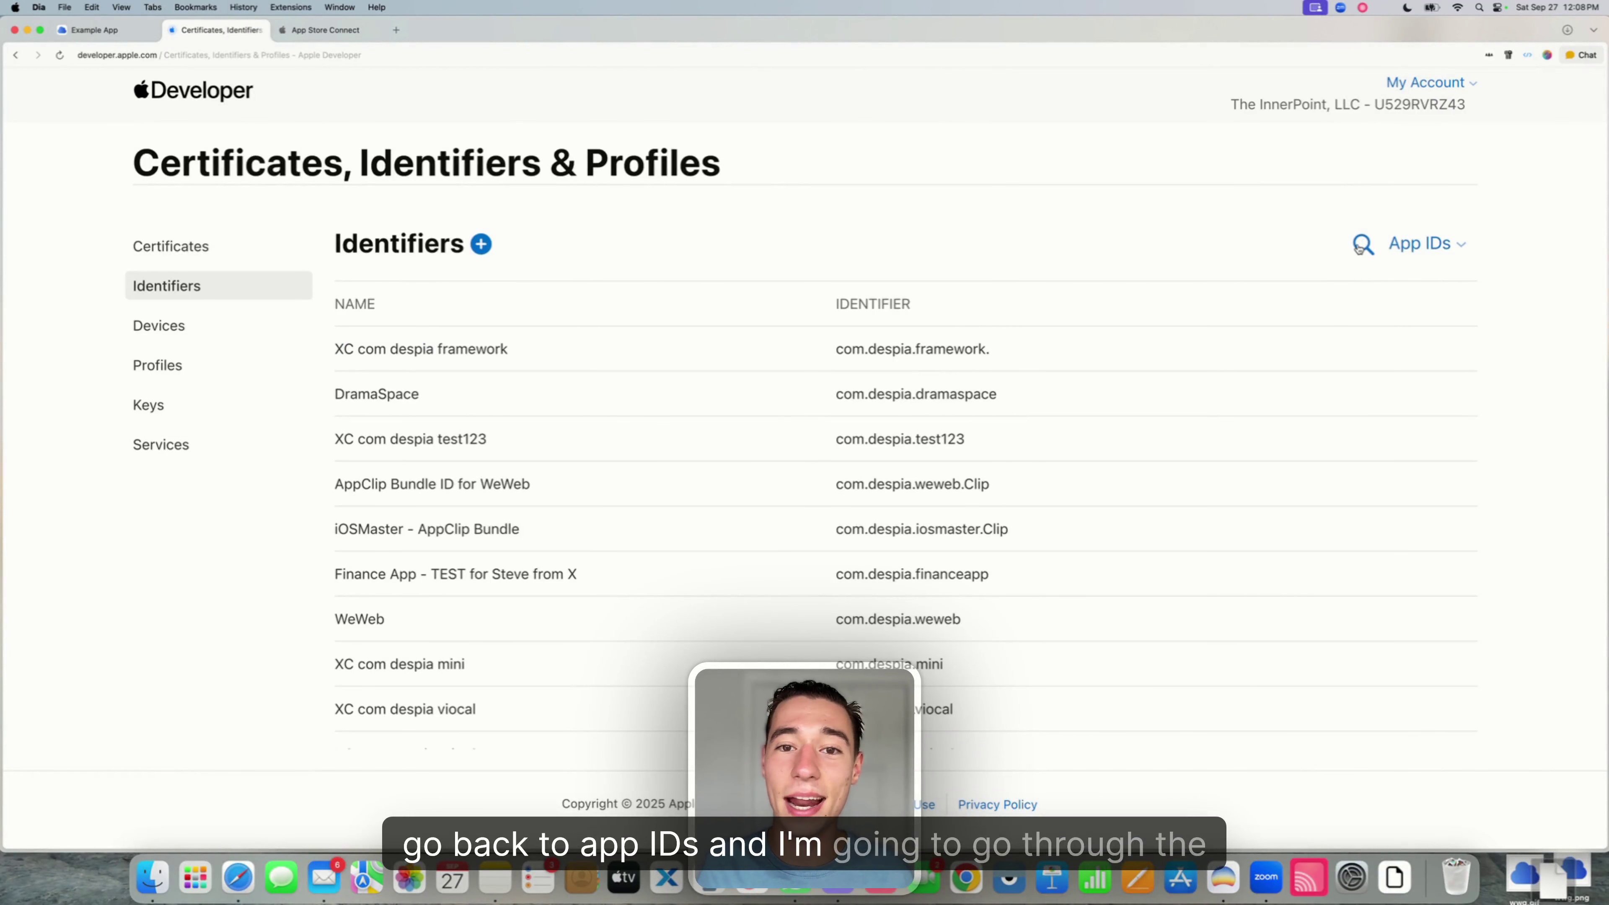
pyautogui.click(1359, 248)
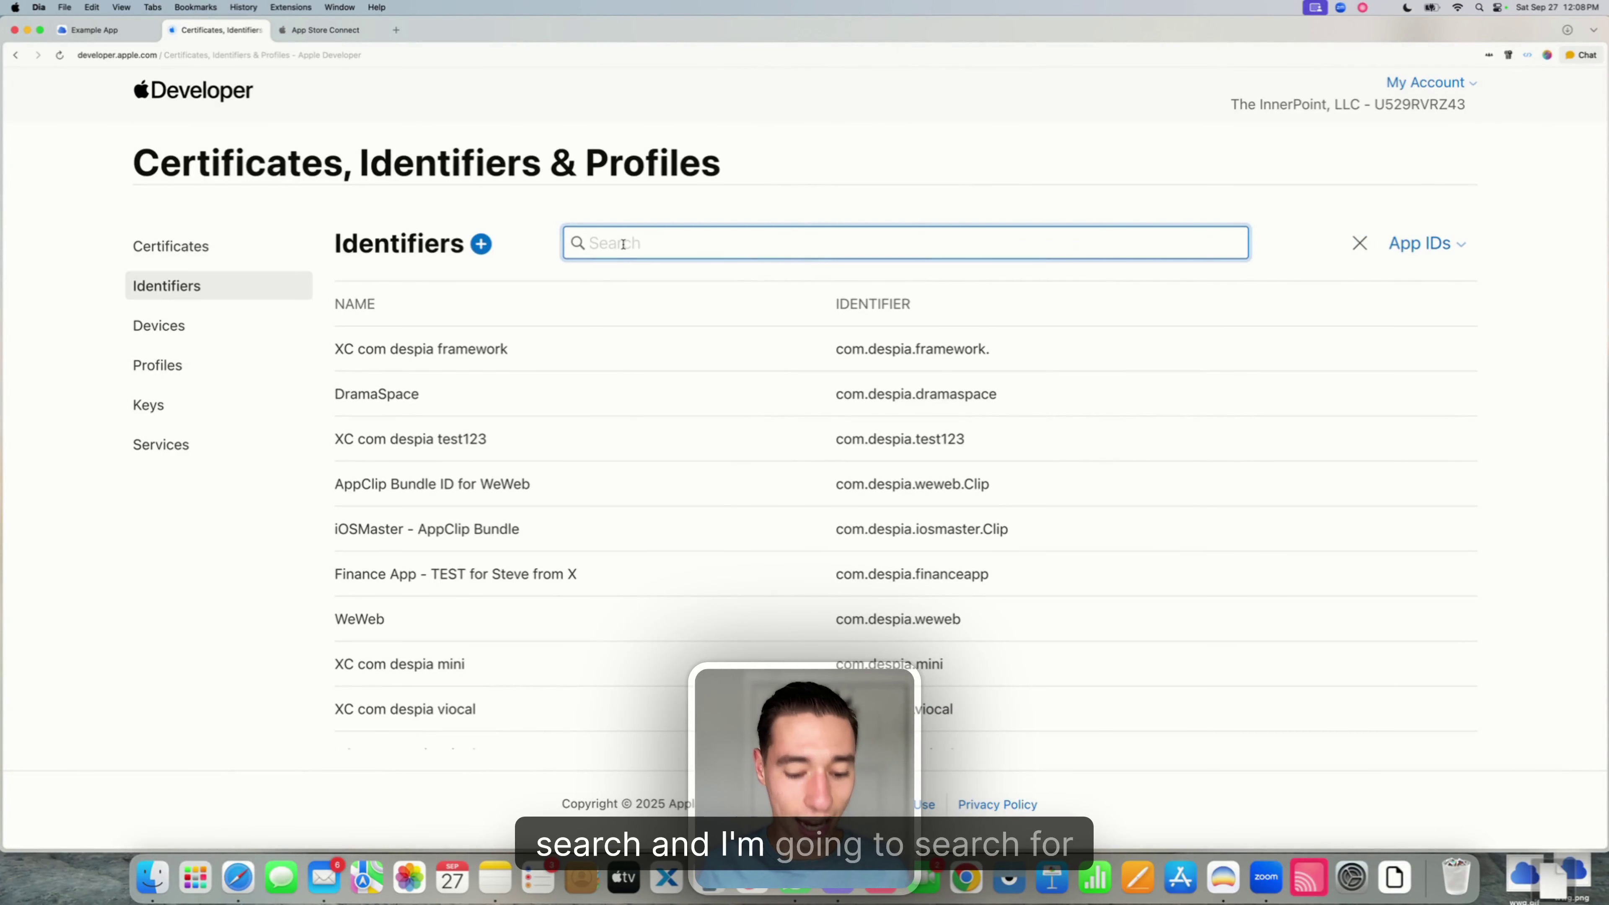
pyautogui.write('Examnp')
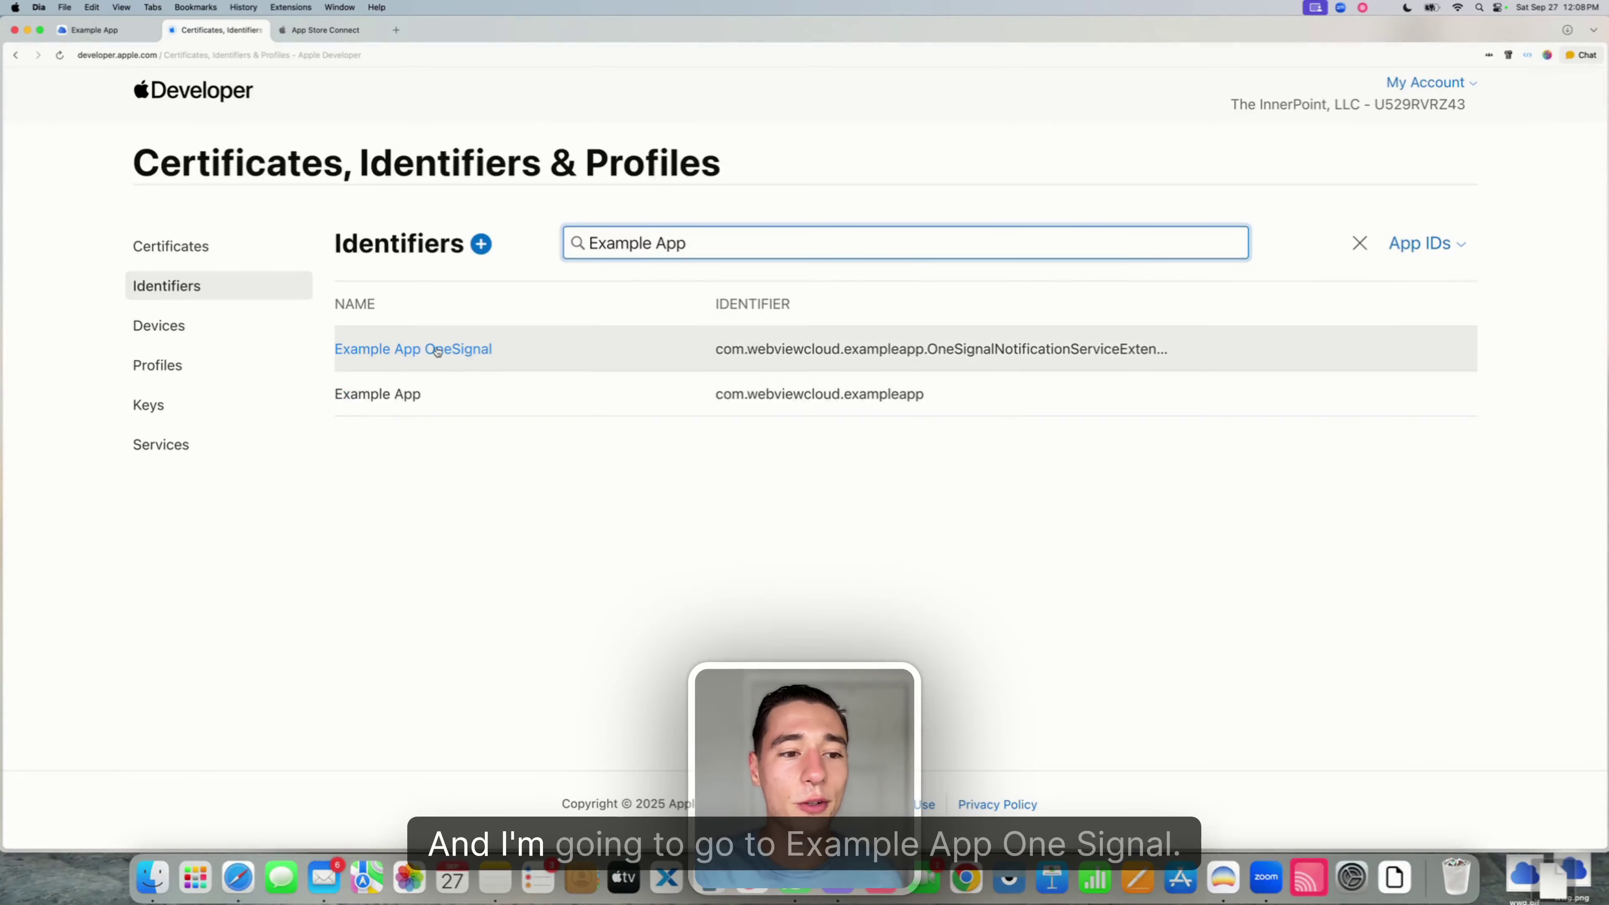
pyautogui.click(441, 350)
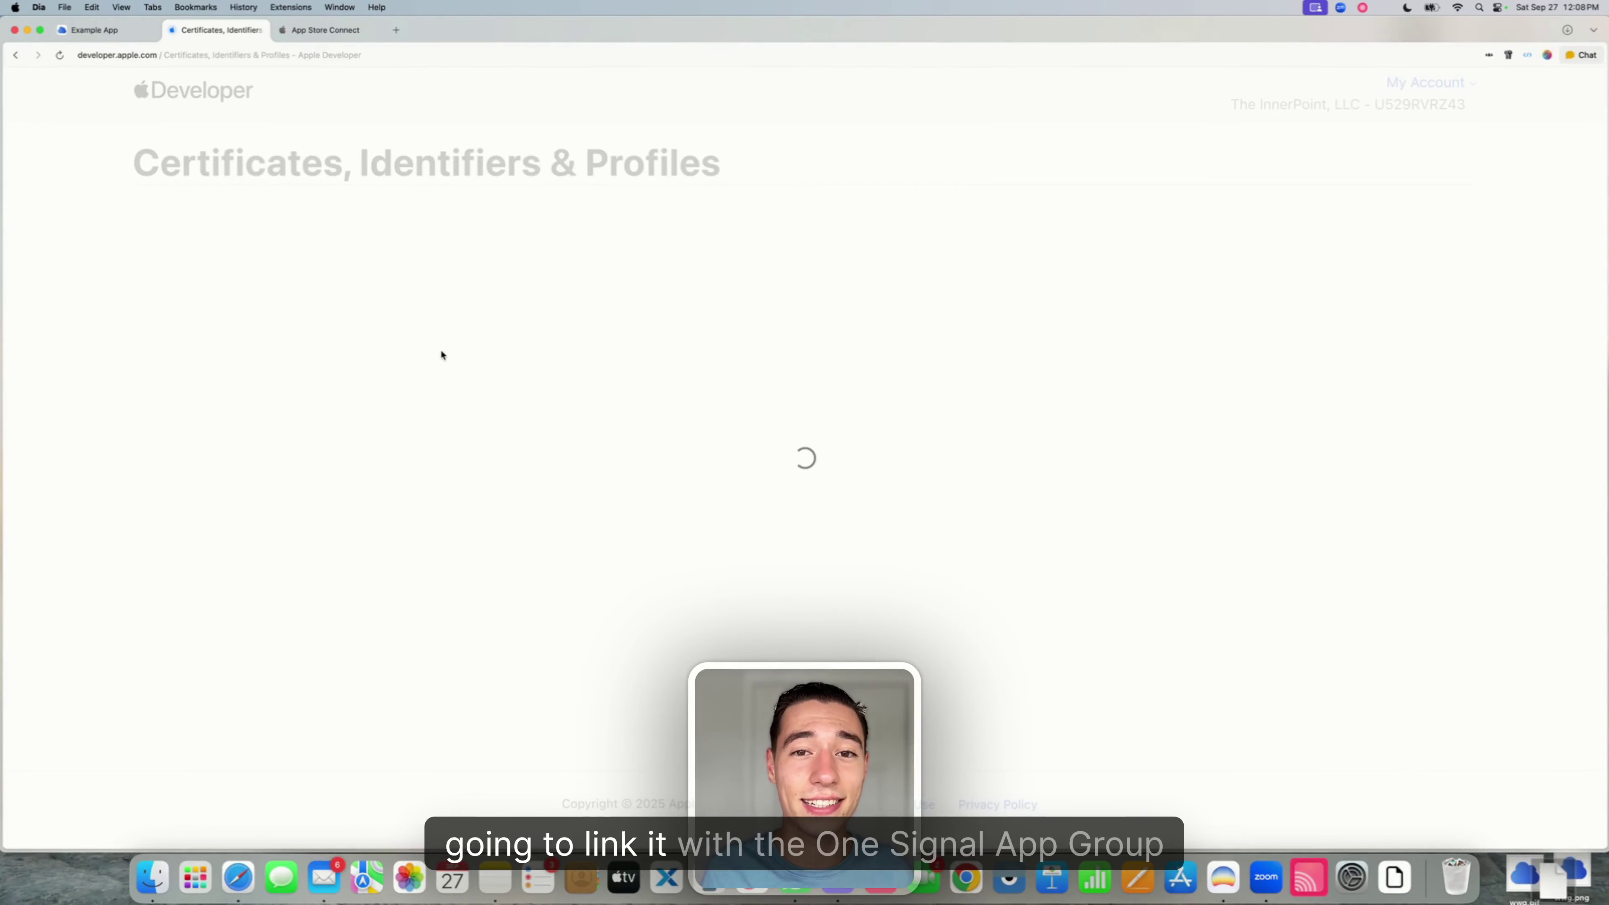
pyautogui.scroll(-1, 460, 363)
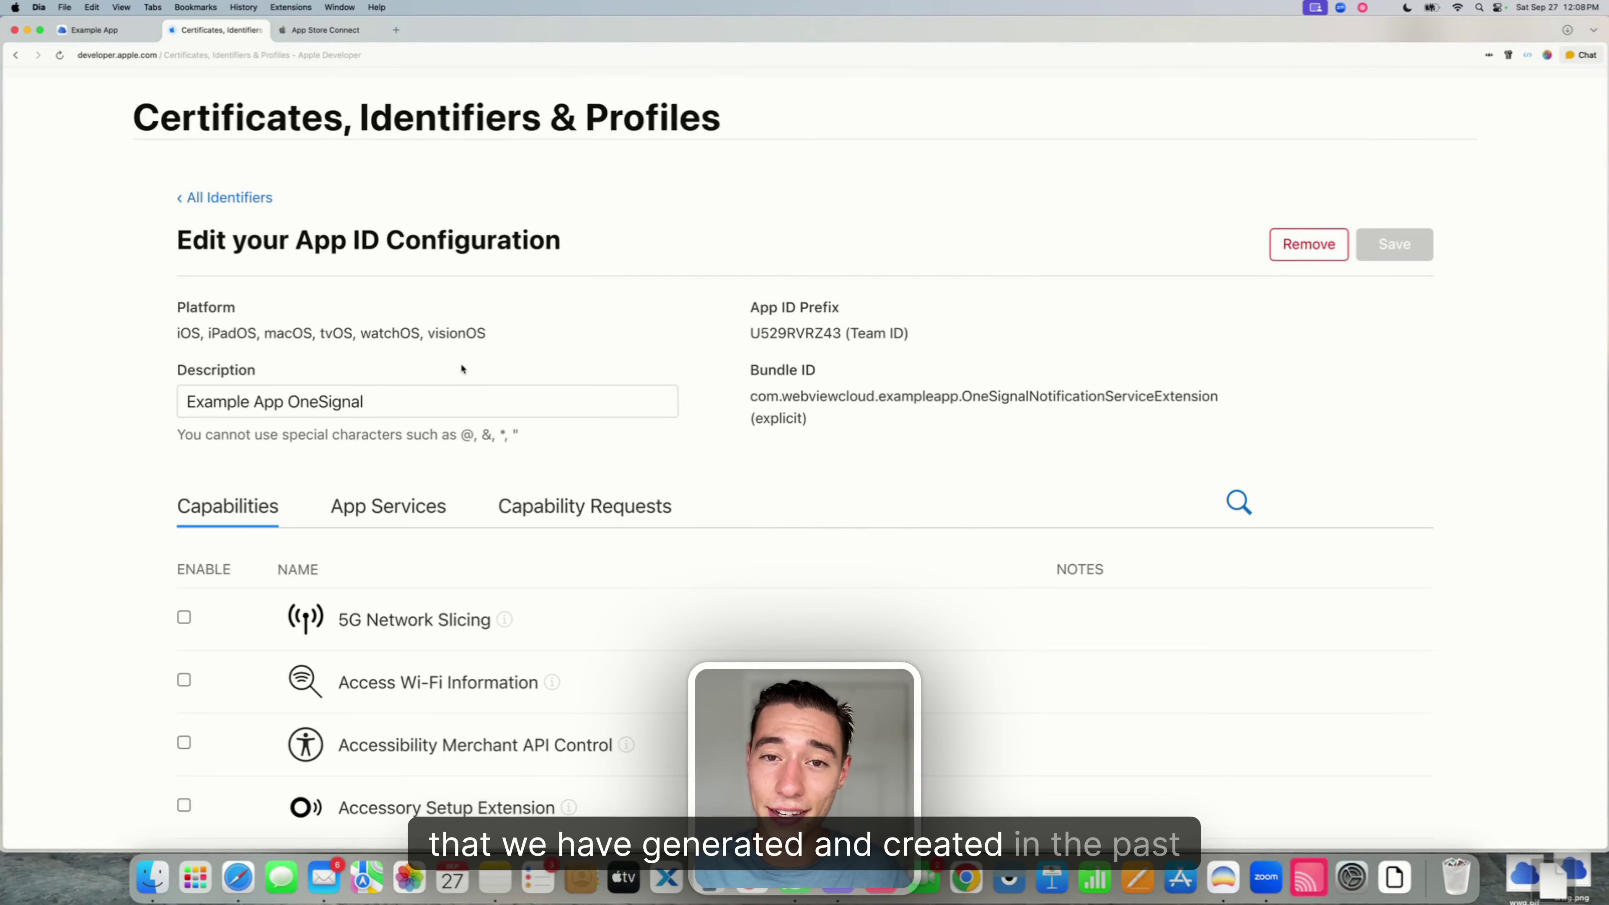
# - Tick Example App OneSignal AppGroup in the App Group assignment list
pyautogui.scroll(-6, 461, 367)
pyautogui.scroll(-3, 460, 366)
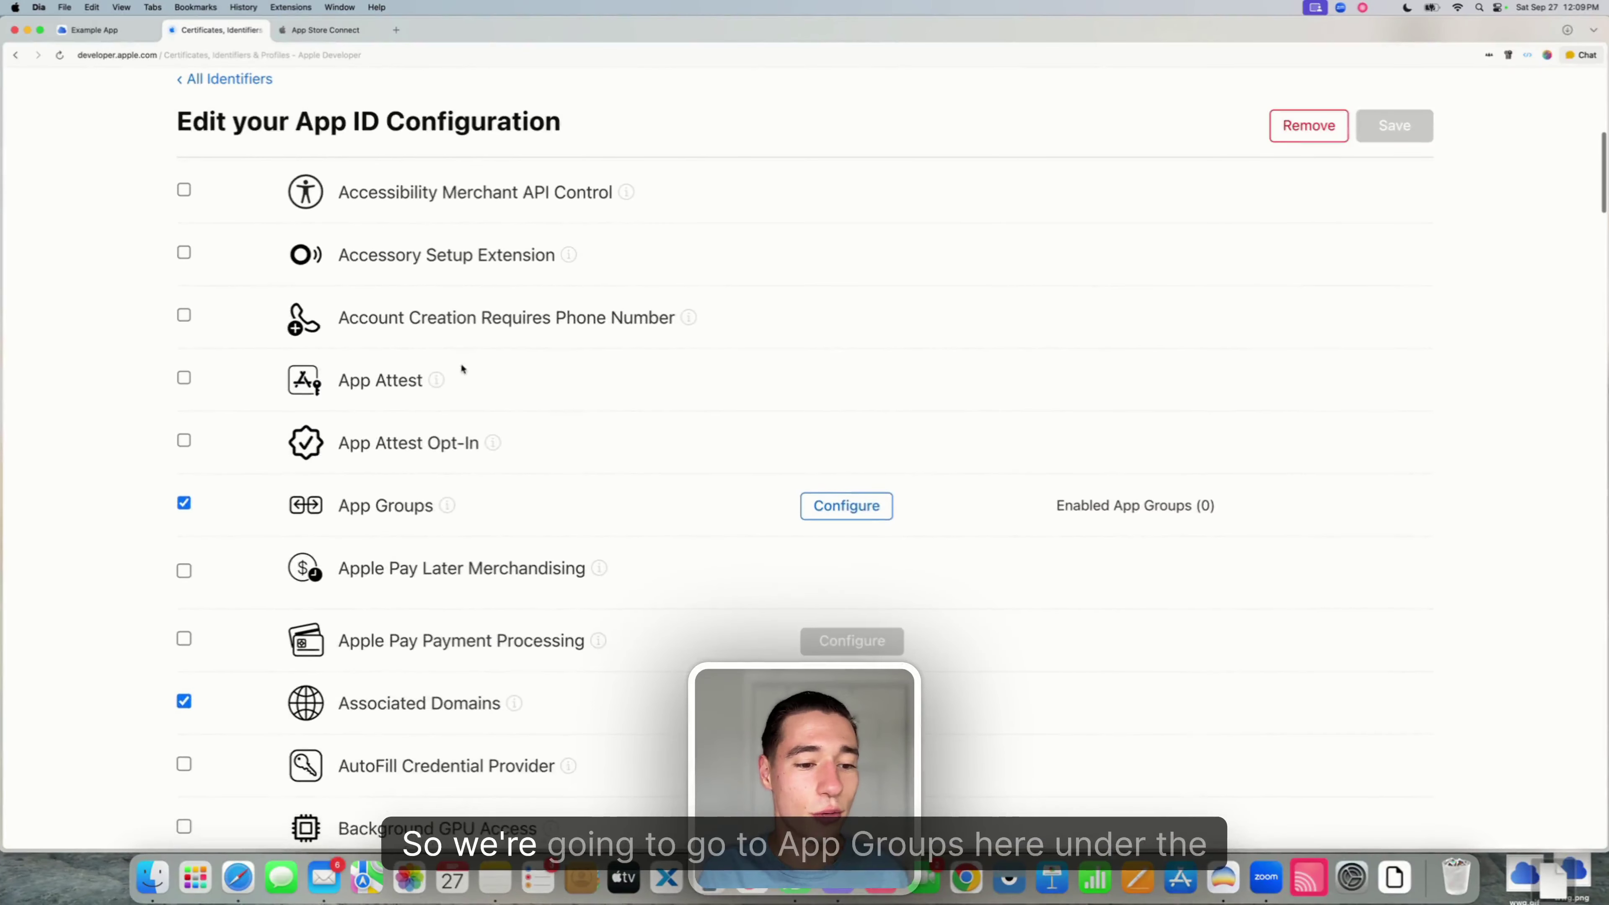
pyautogui.moveTo(340, 507); pyautogui.dragTo(435, 508)
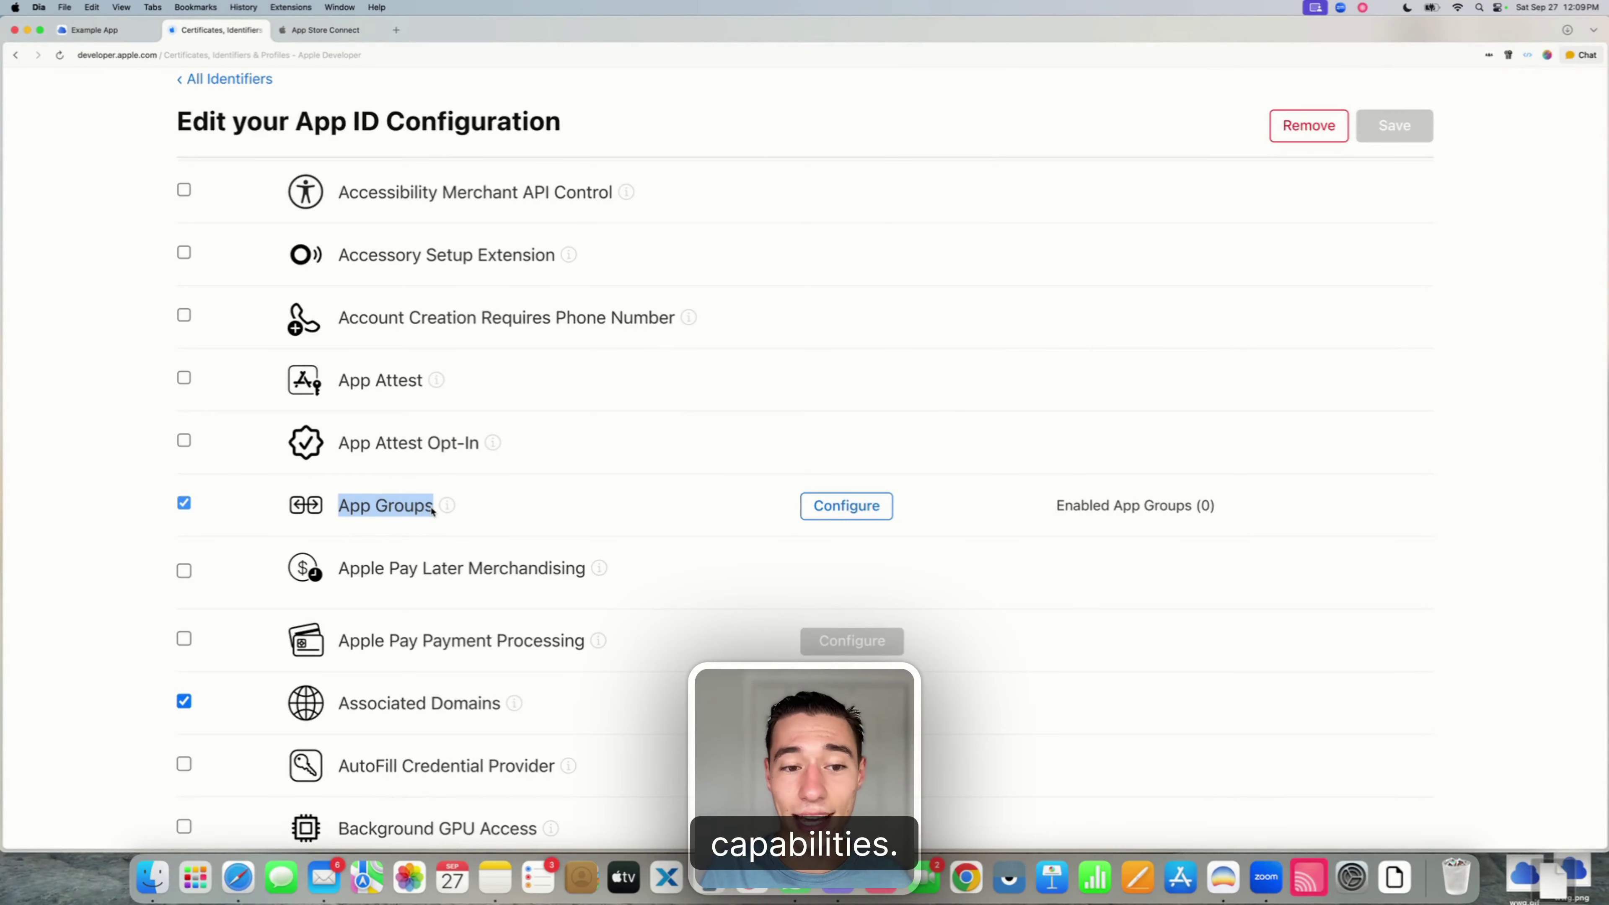
pyautogui.click(844, 515)
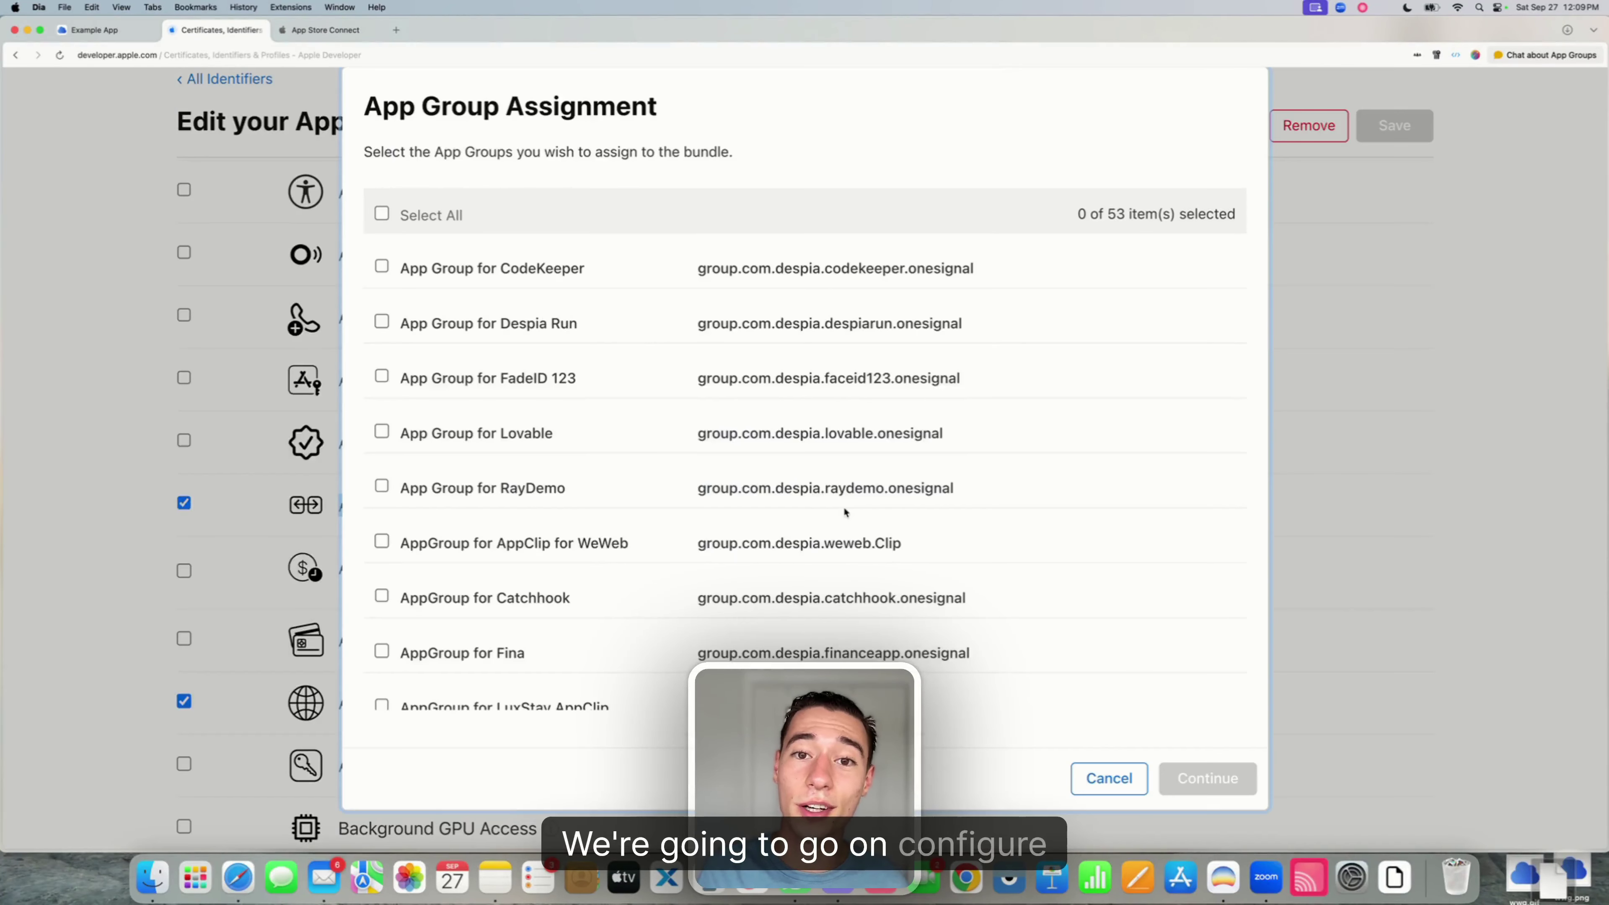
pyautogui.press('super+f')
pyautogui.press('BackSpace')
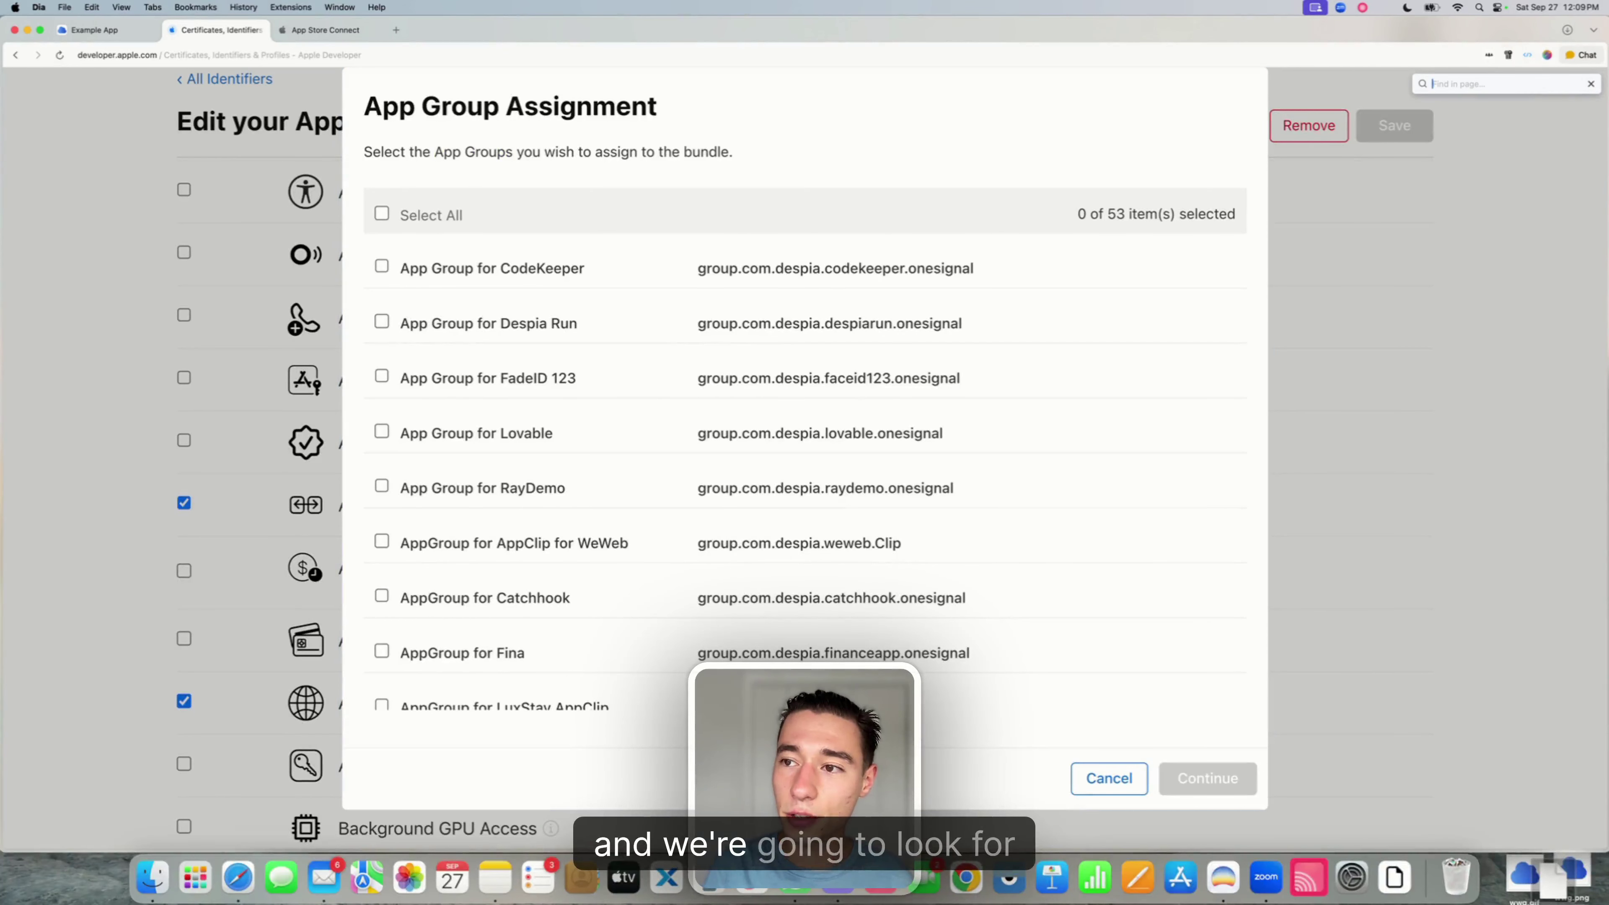
pyautogui.write('Example')
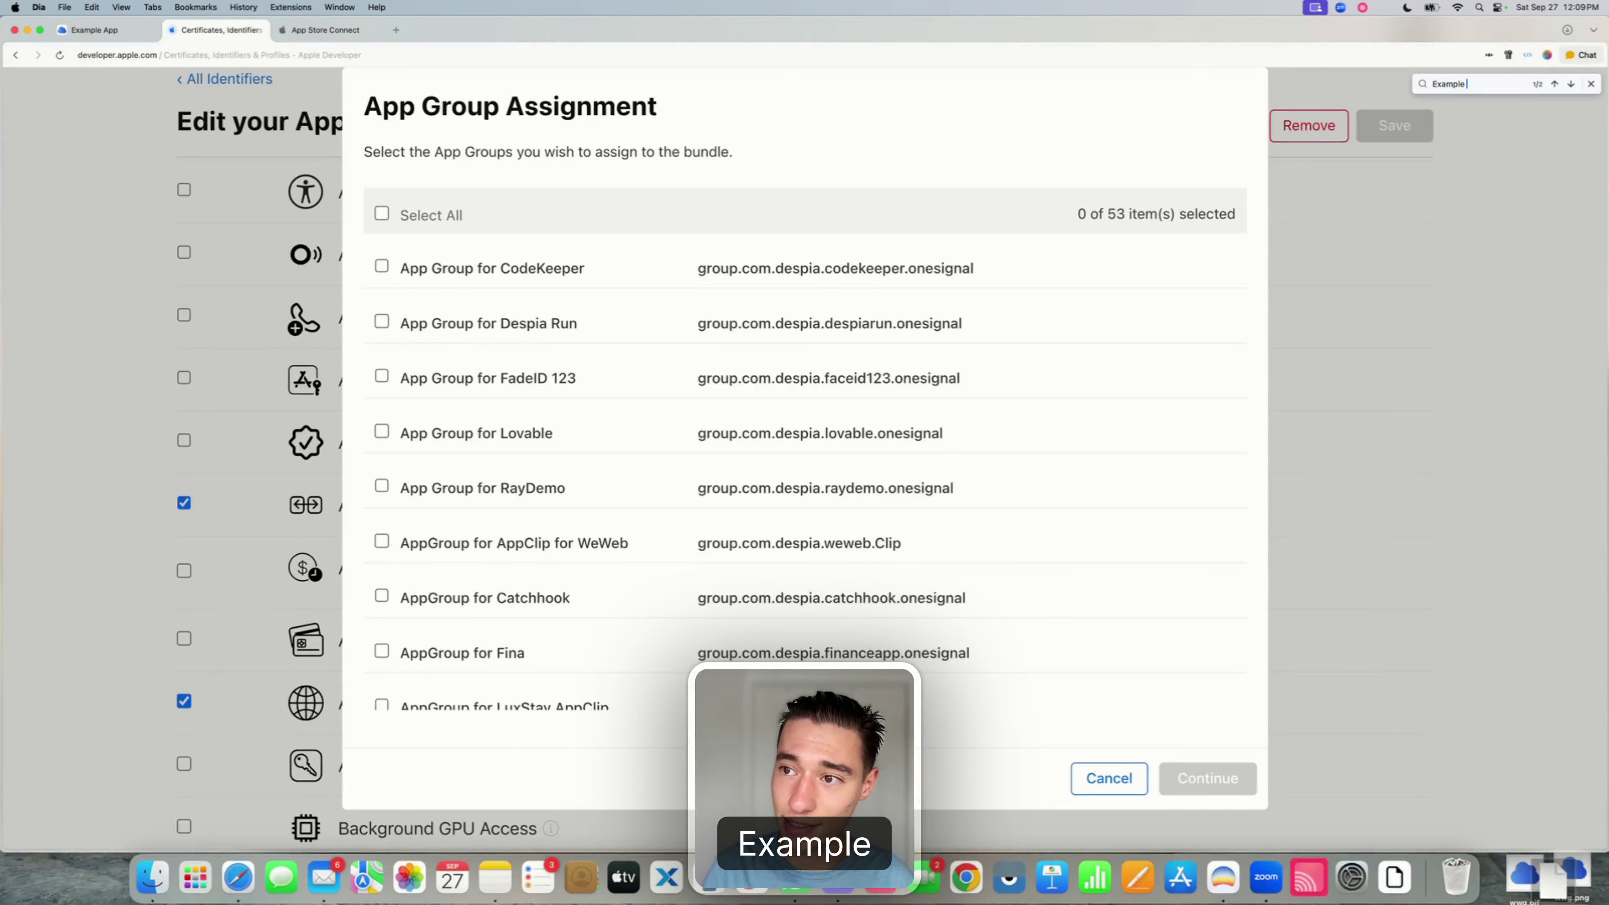
pyautogui.write(' App')
pyautogui.press('Return')
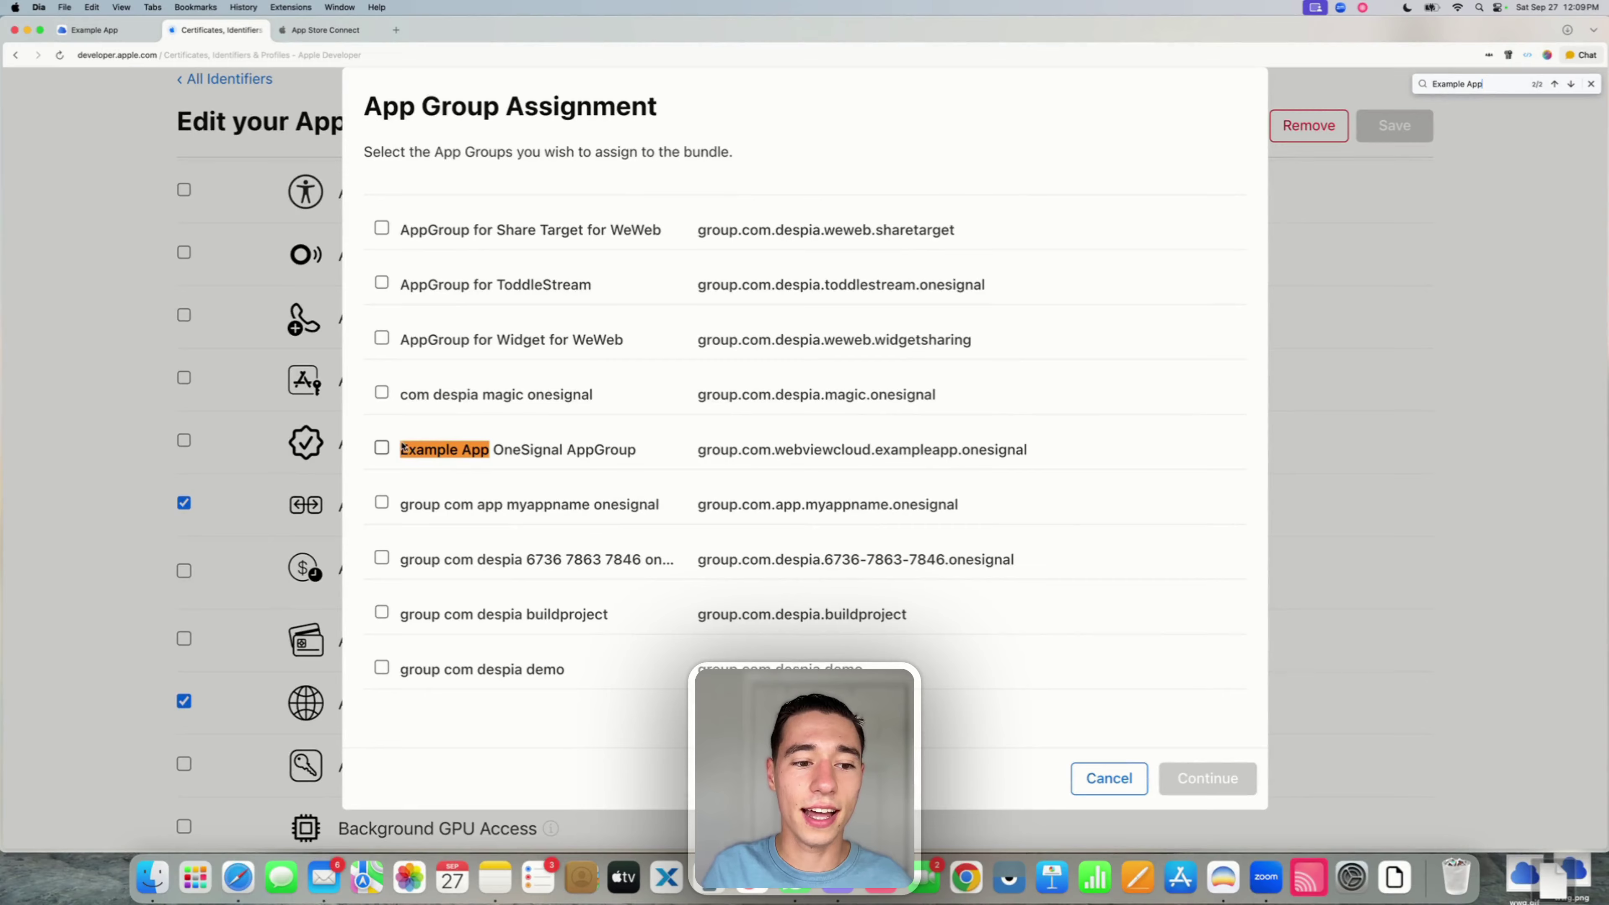
pyautogui.moveTo(400, 450); pyautogui.dragTo(639, 450)
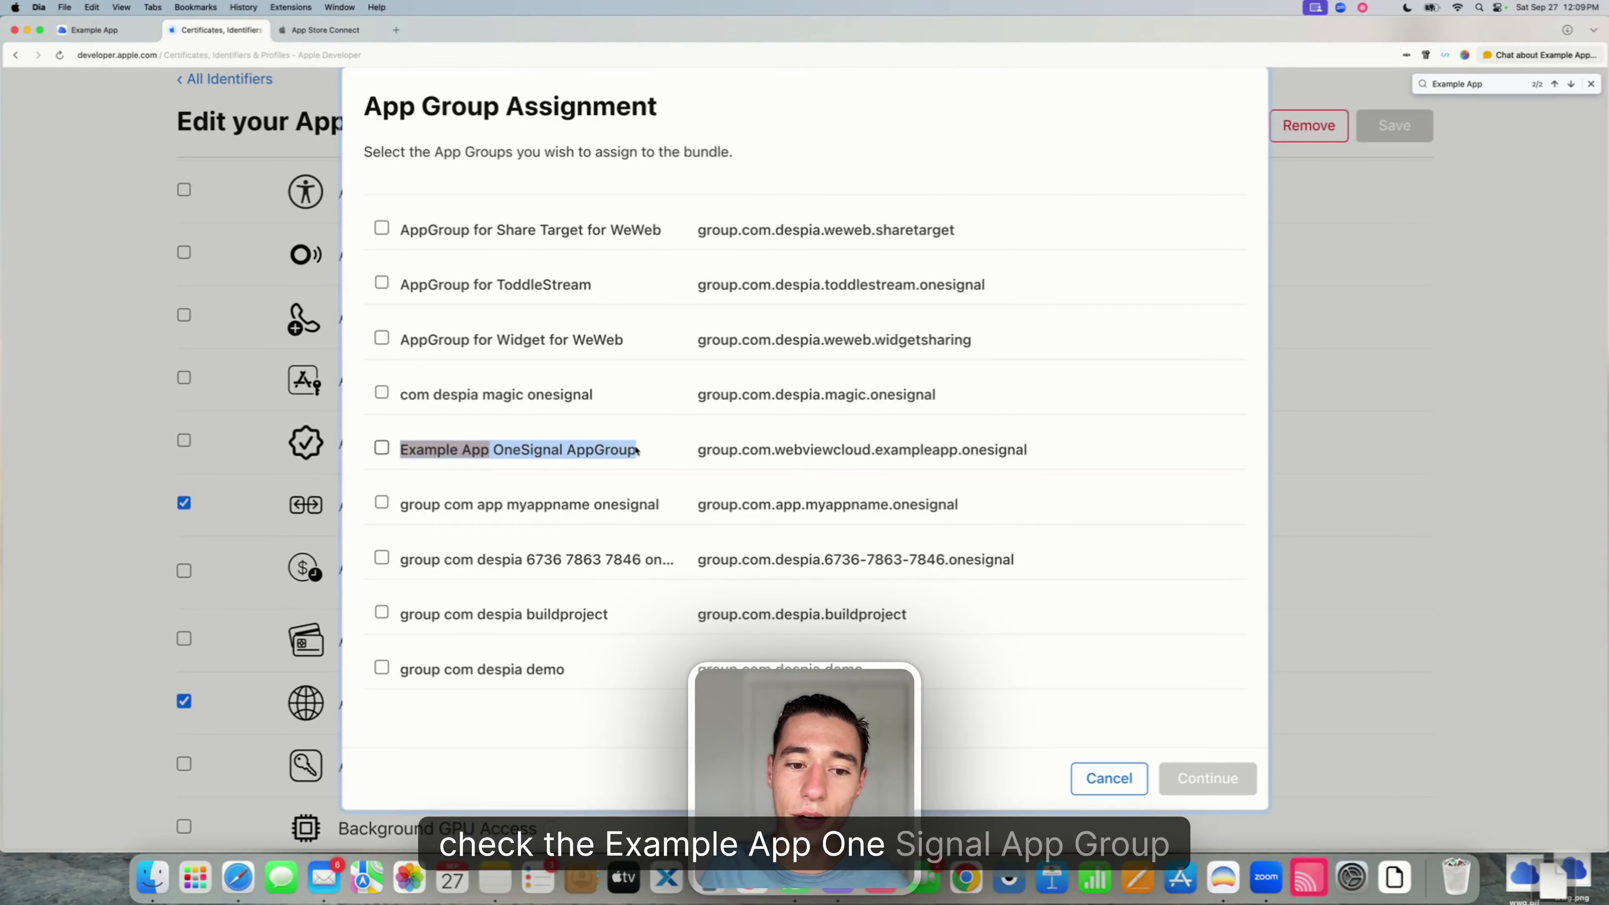
pyautogui.click(384, 449)
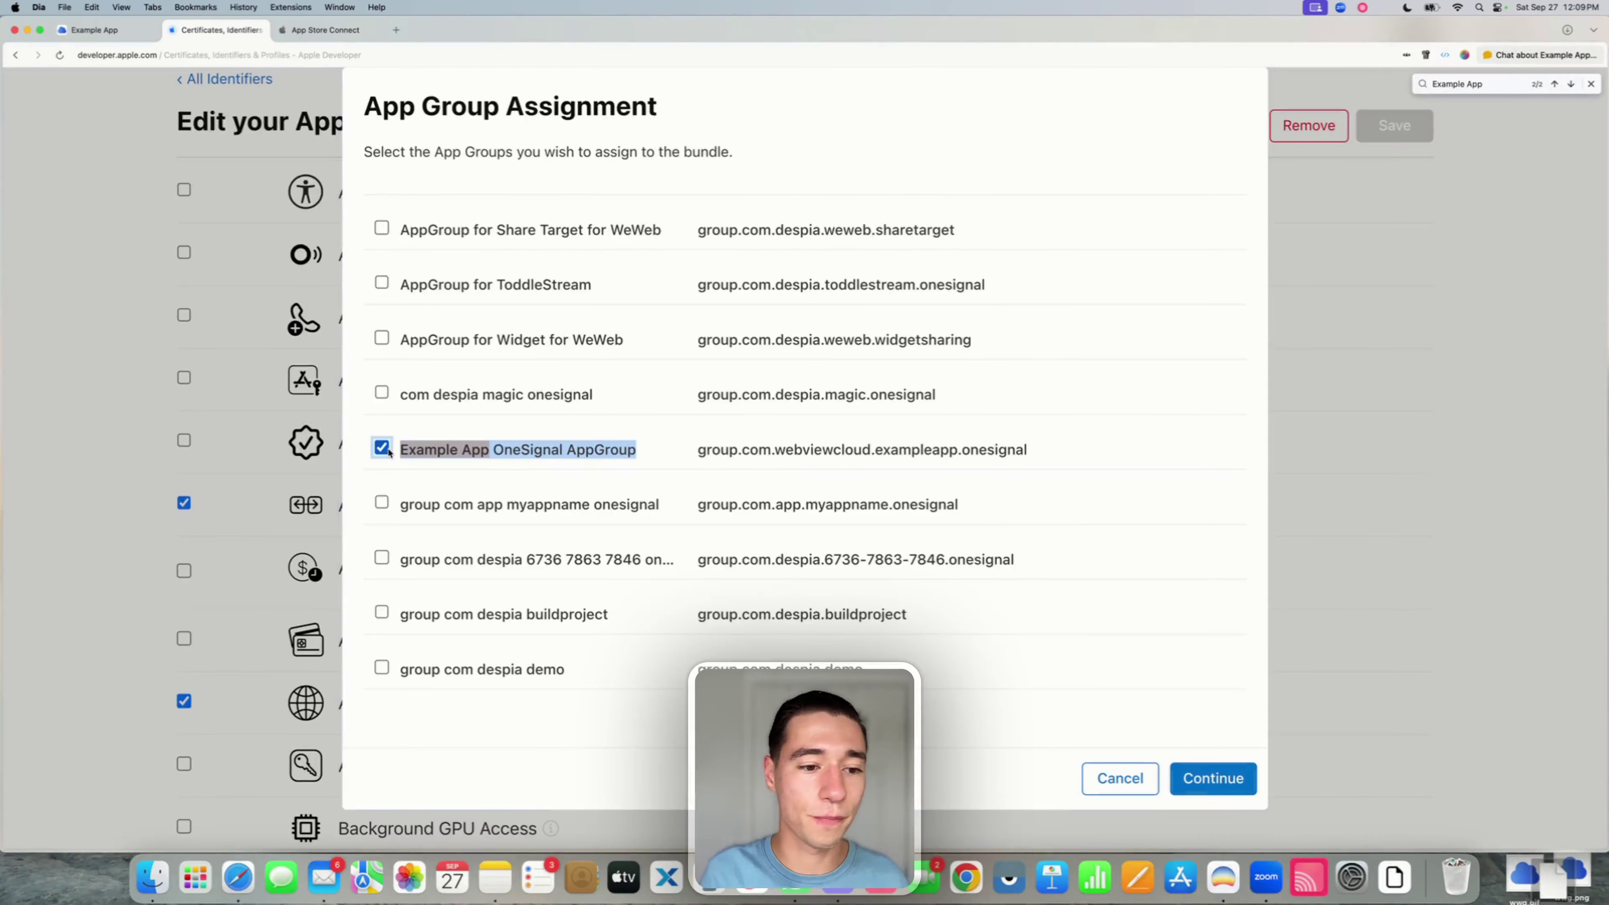
# - Continue, save, and confirm the modified App ID capabilities
pyautogui.click(1238, 777)
pyautogui.click(1384, 130)
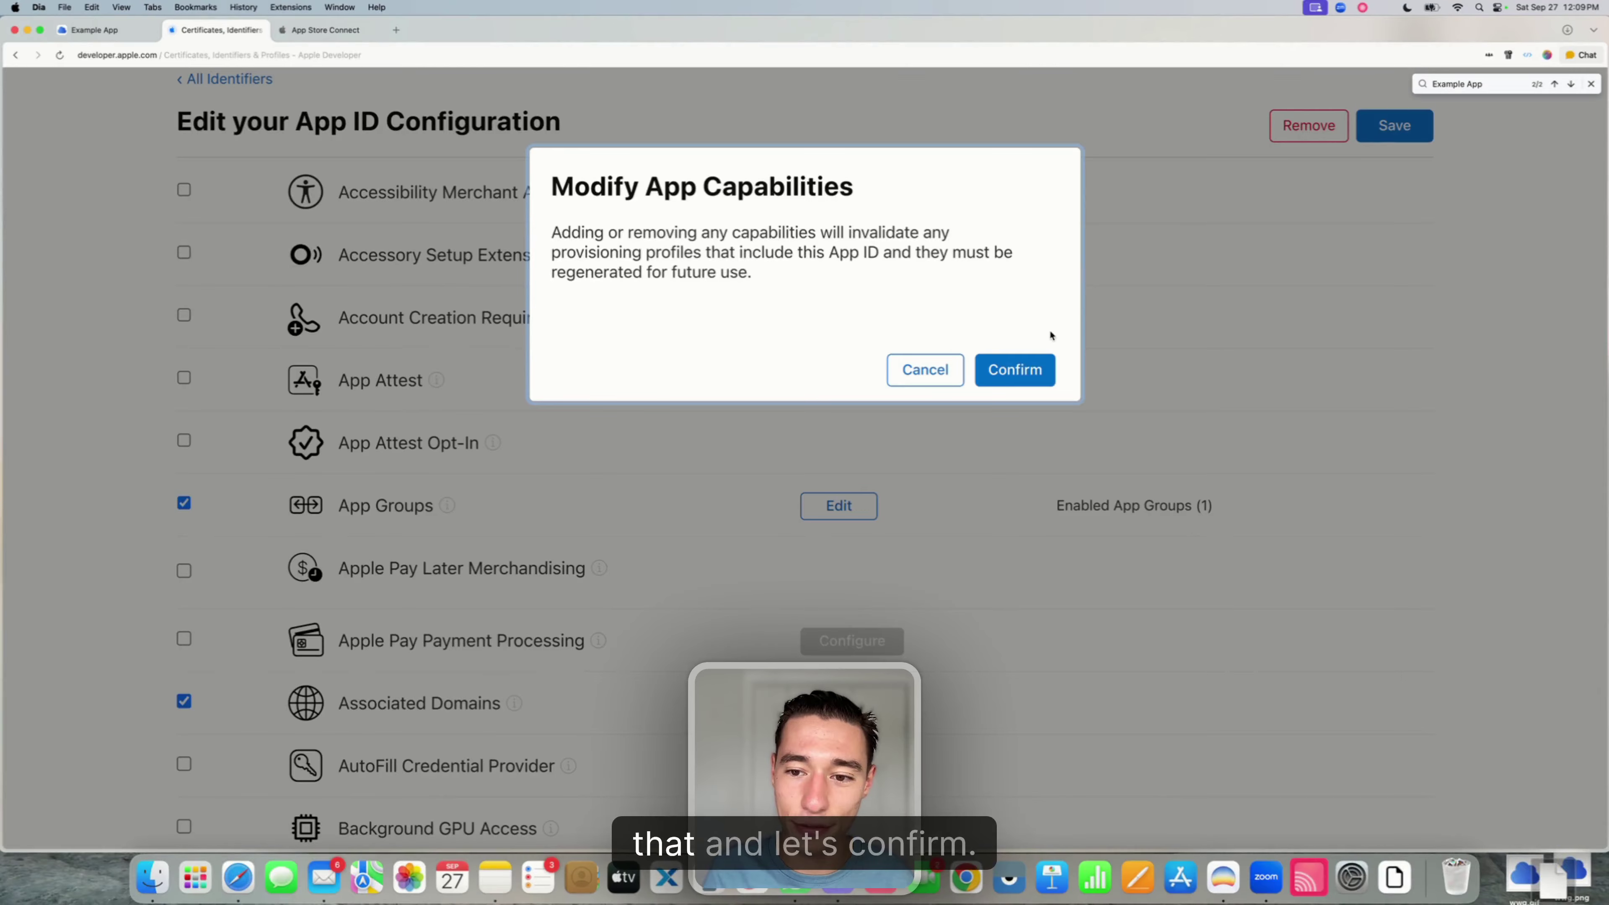
pyautogui.click(1031, 370)
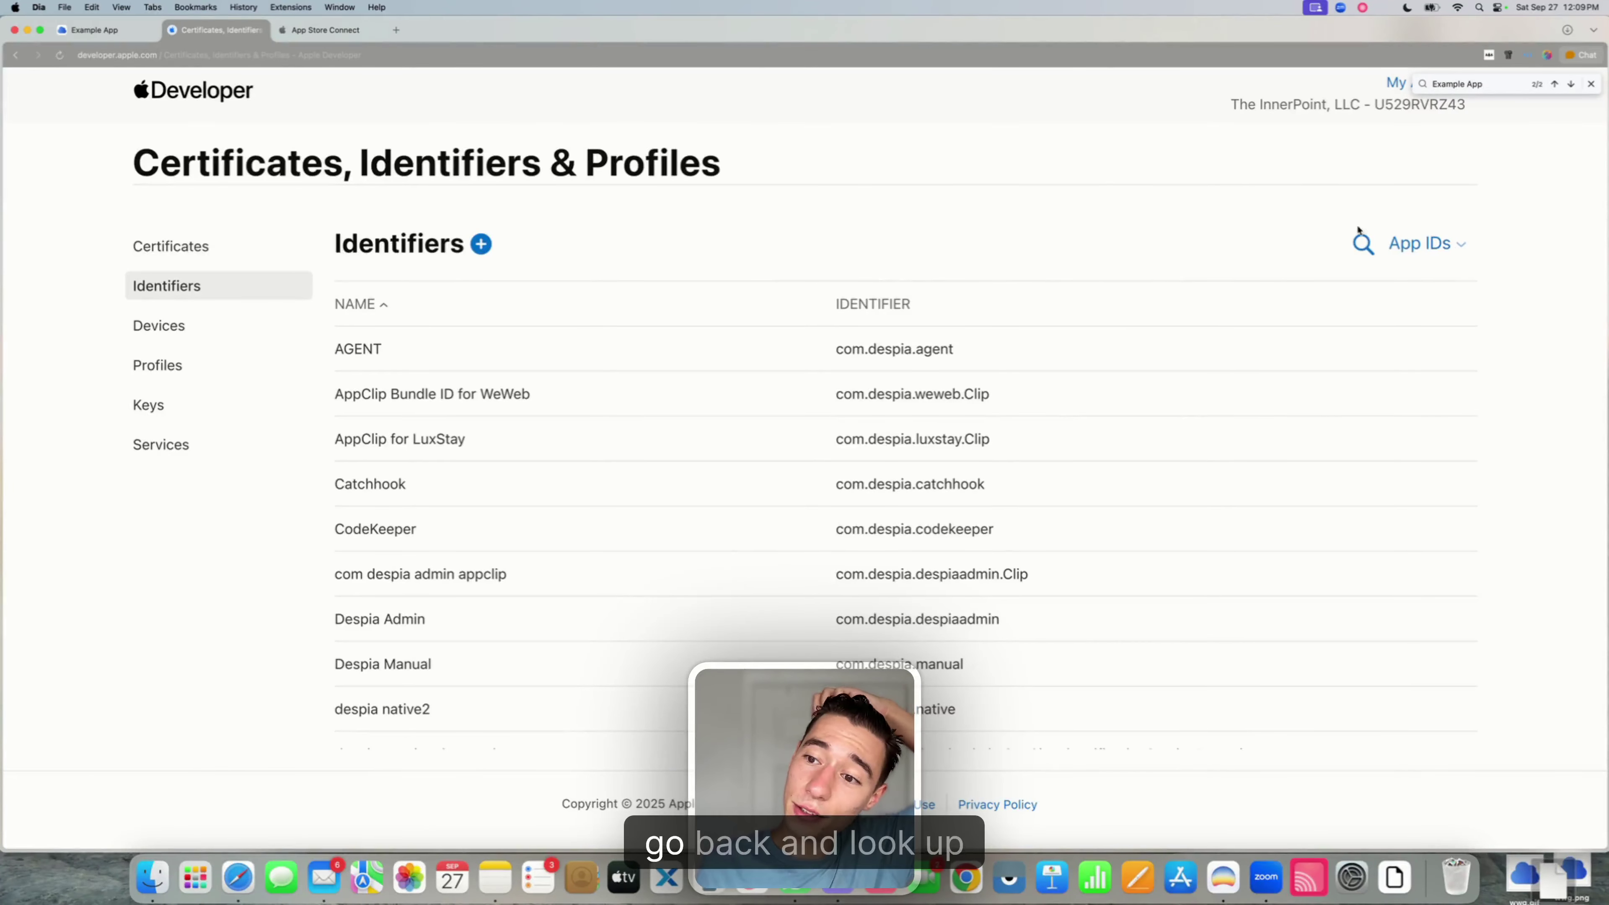
# - Open the Example App identifier and tick Example App OneSignal AppGroup under App Groups
pyautogui.click(1362, 245)
pyautogui.write('example app')
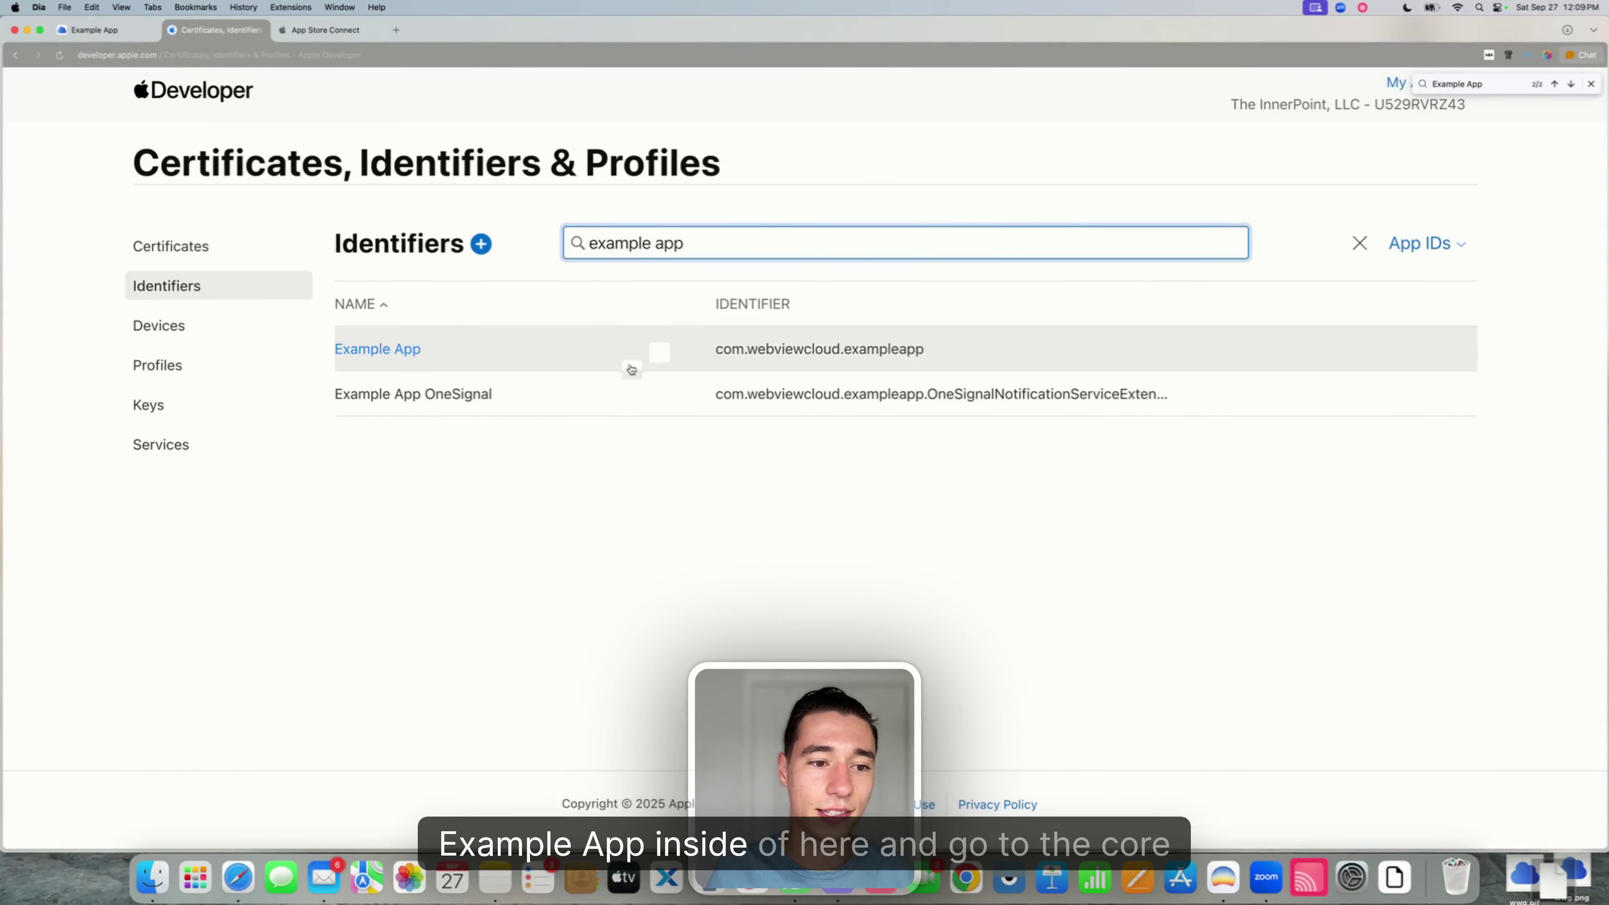
pyautogui.click(397, 353)
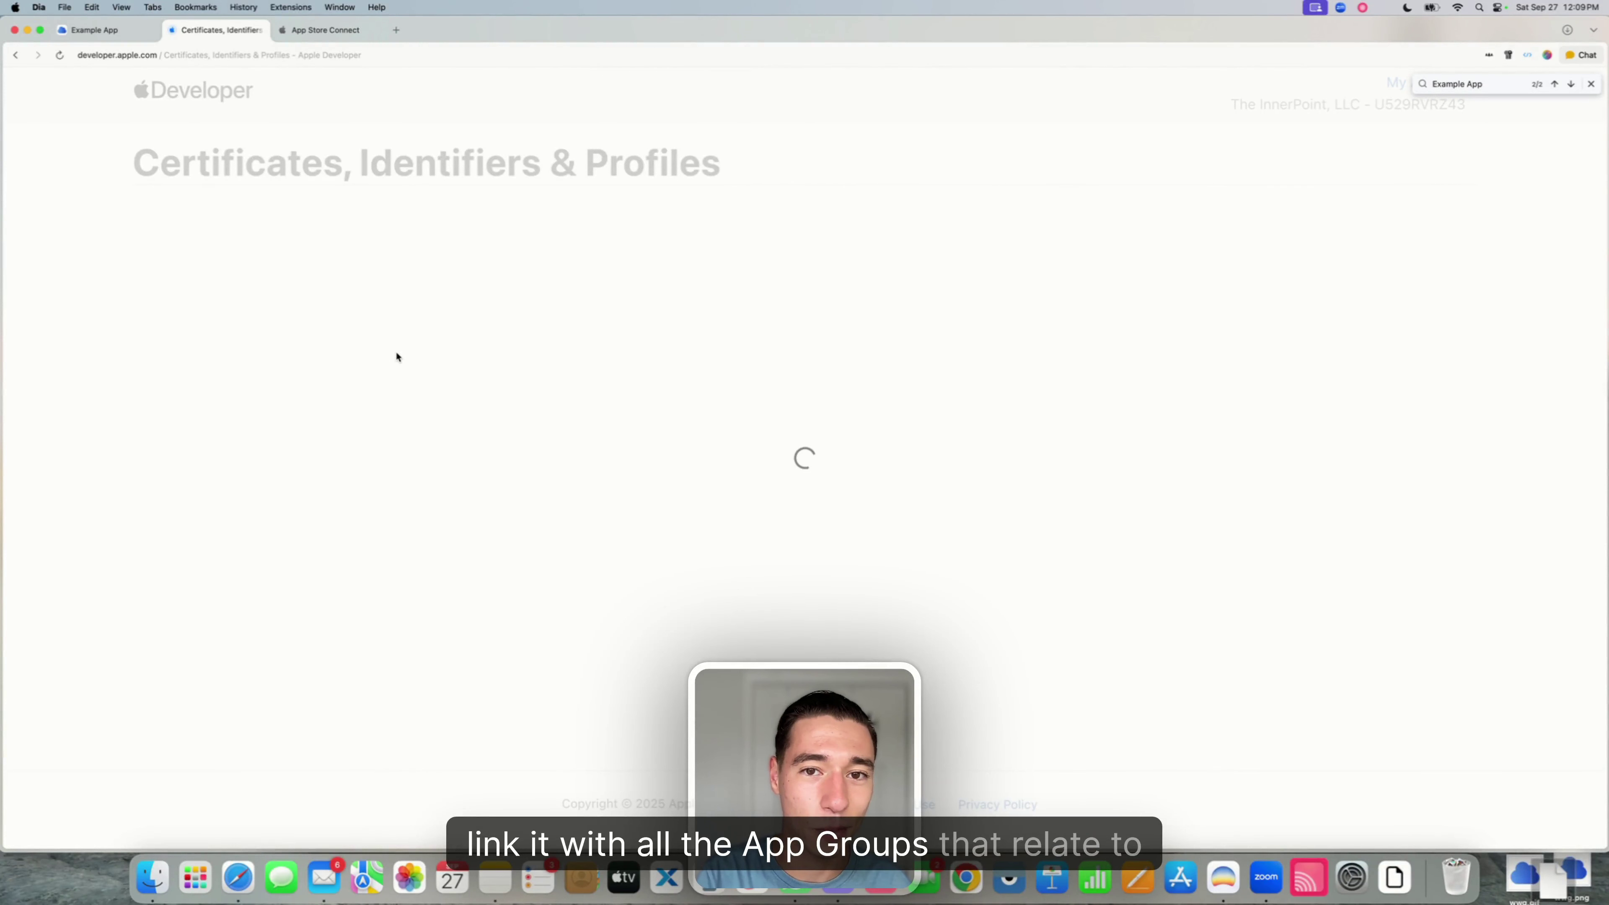
pyautogui.scroll(-10, 397, 356)
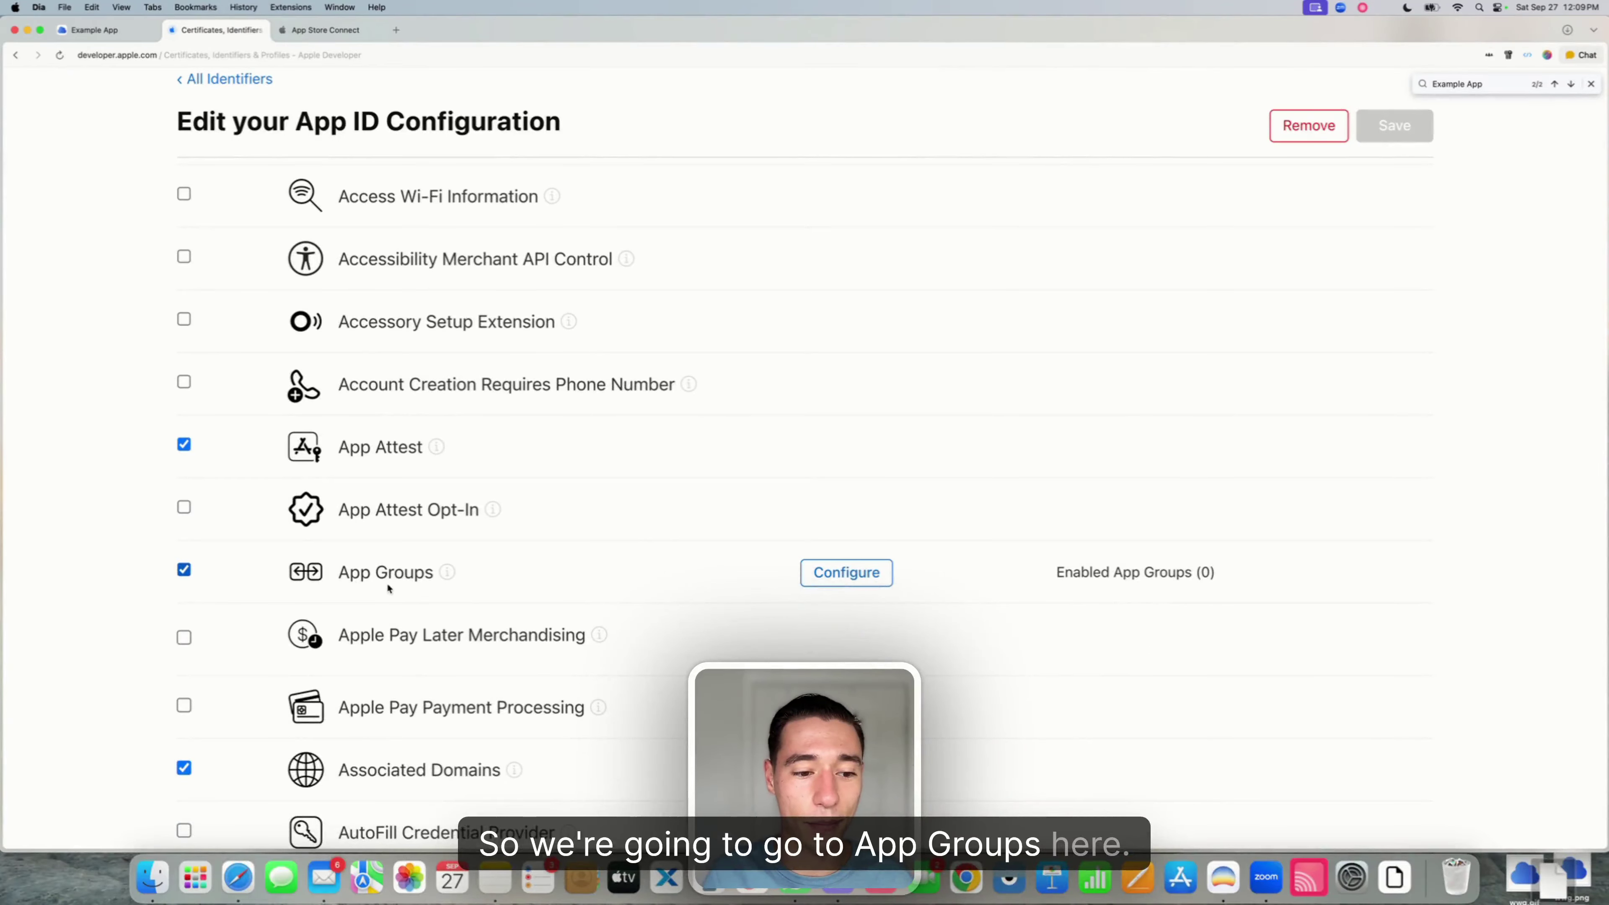
pyautogui.click(857, 575)
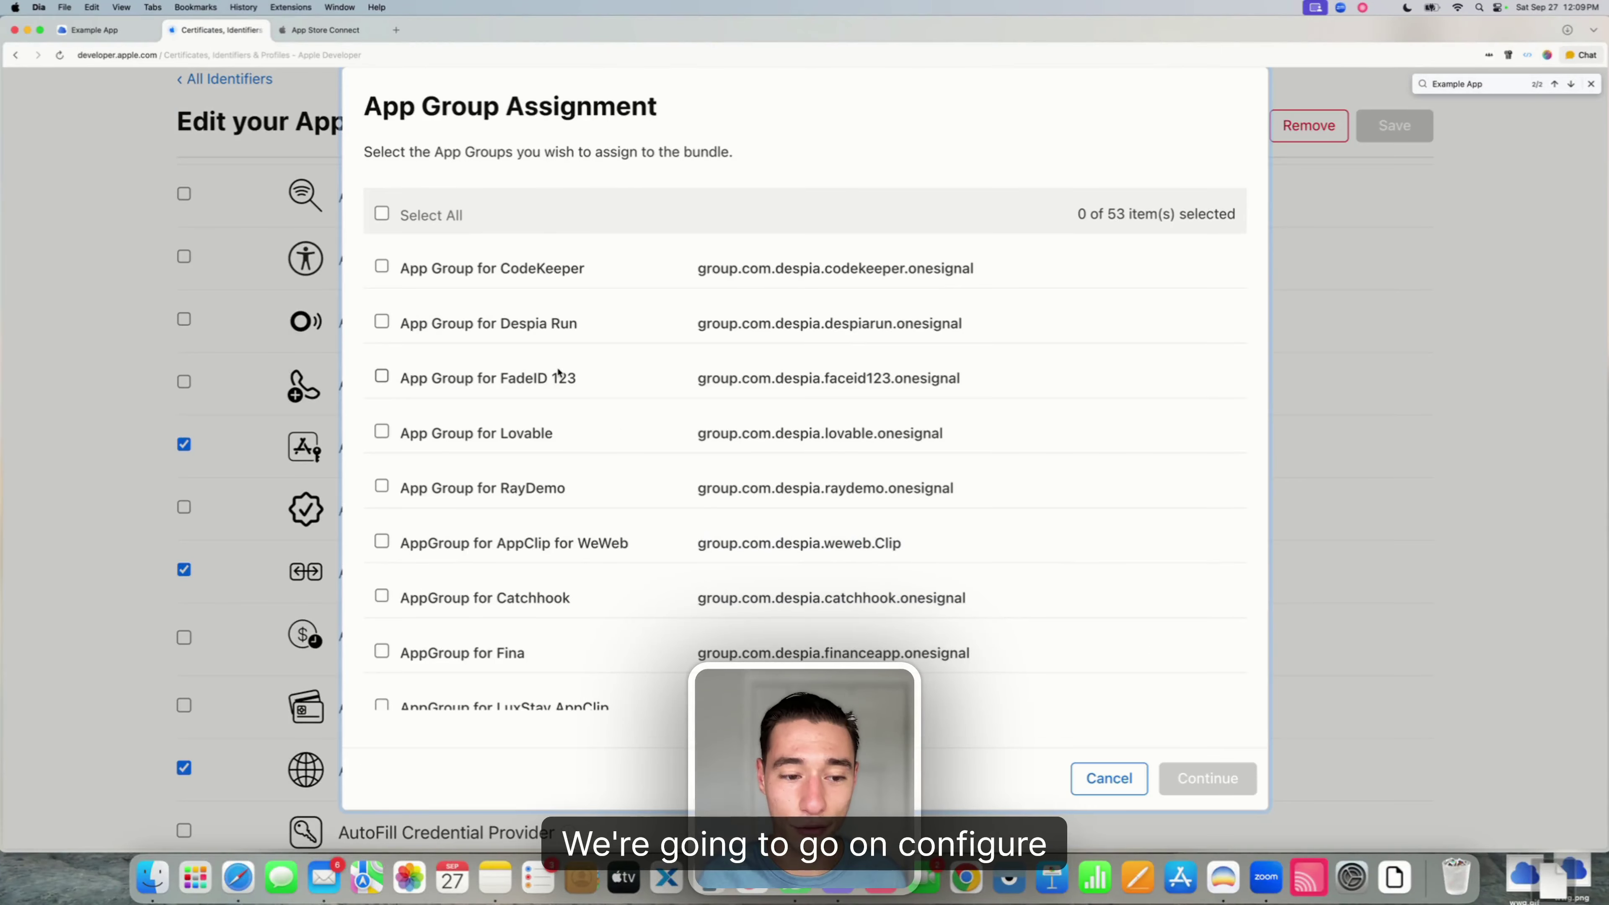
pyautogui.press('super+f')
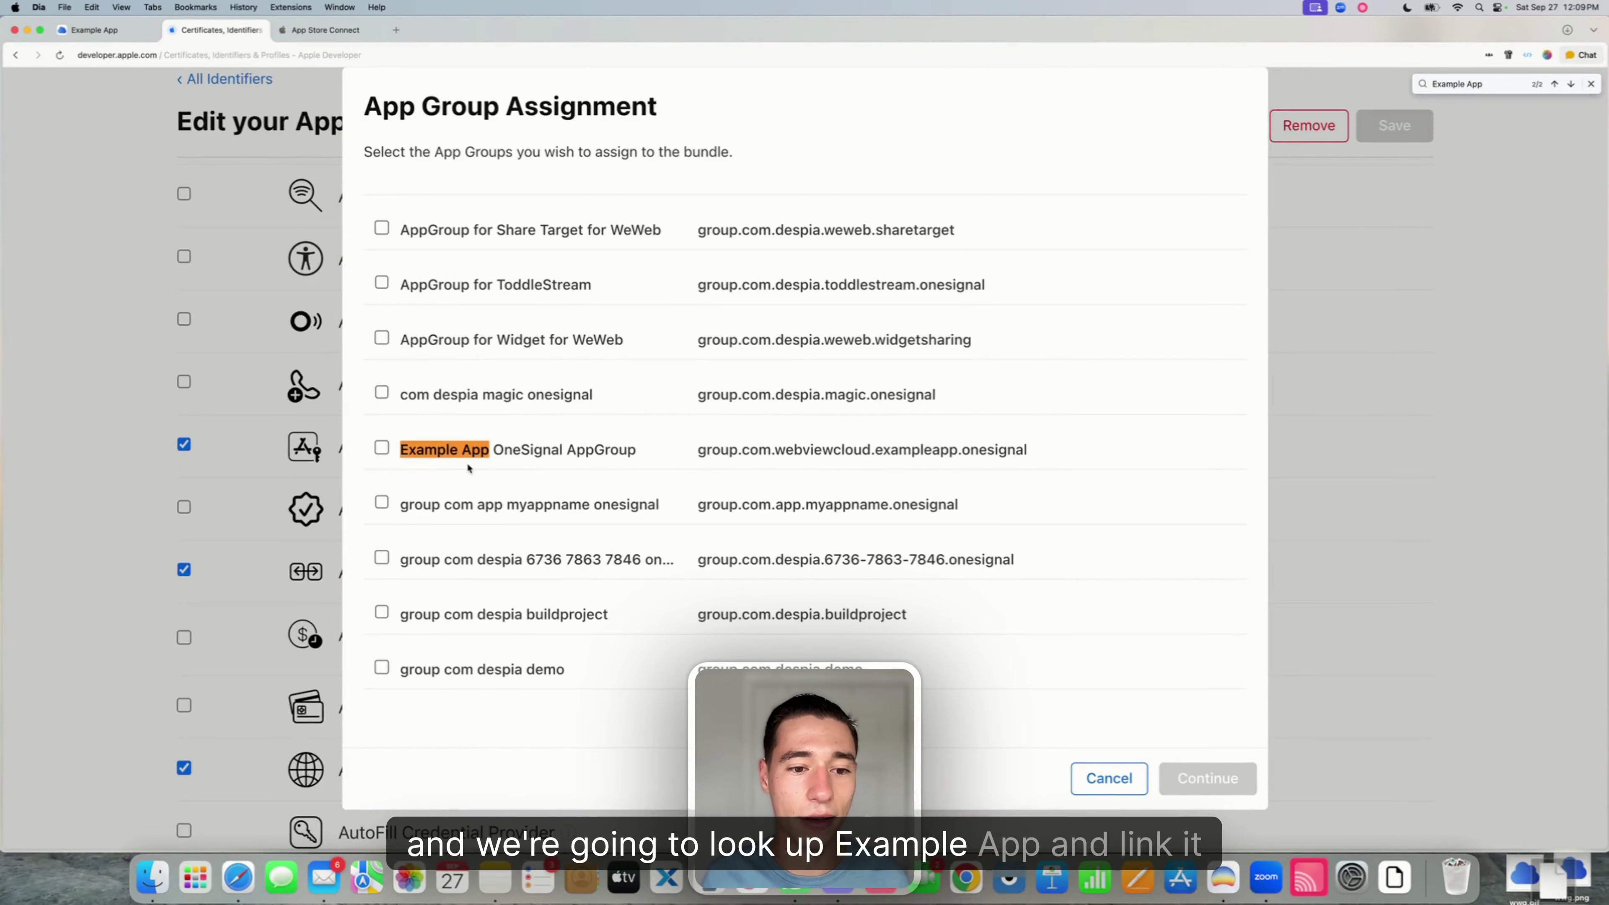
pyautogui.click(383, 447)
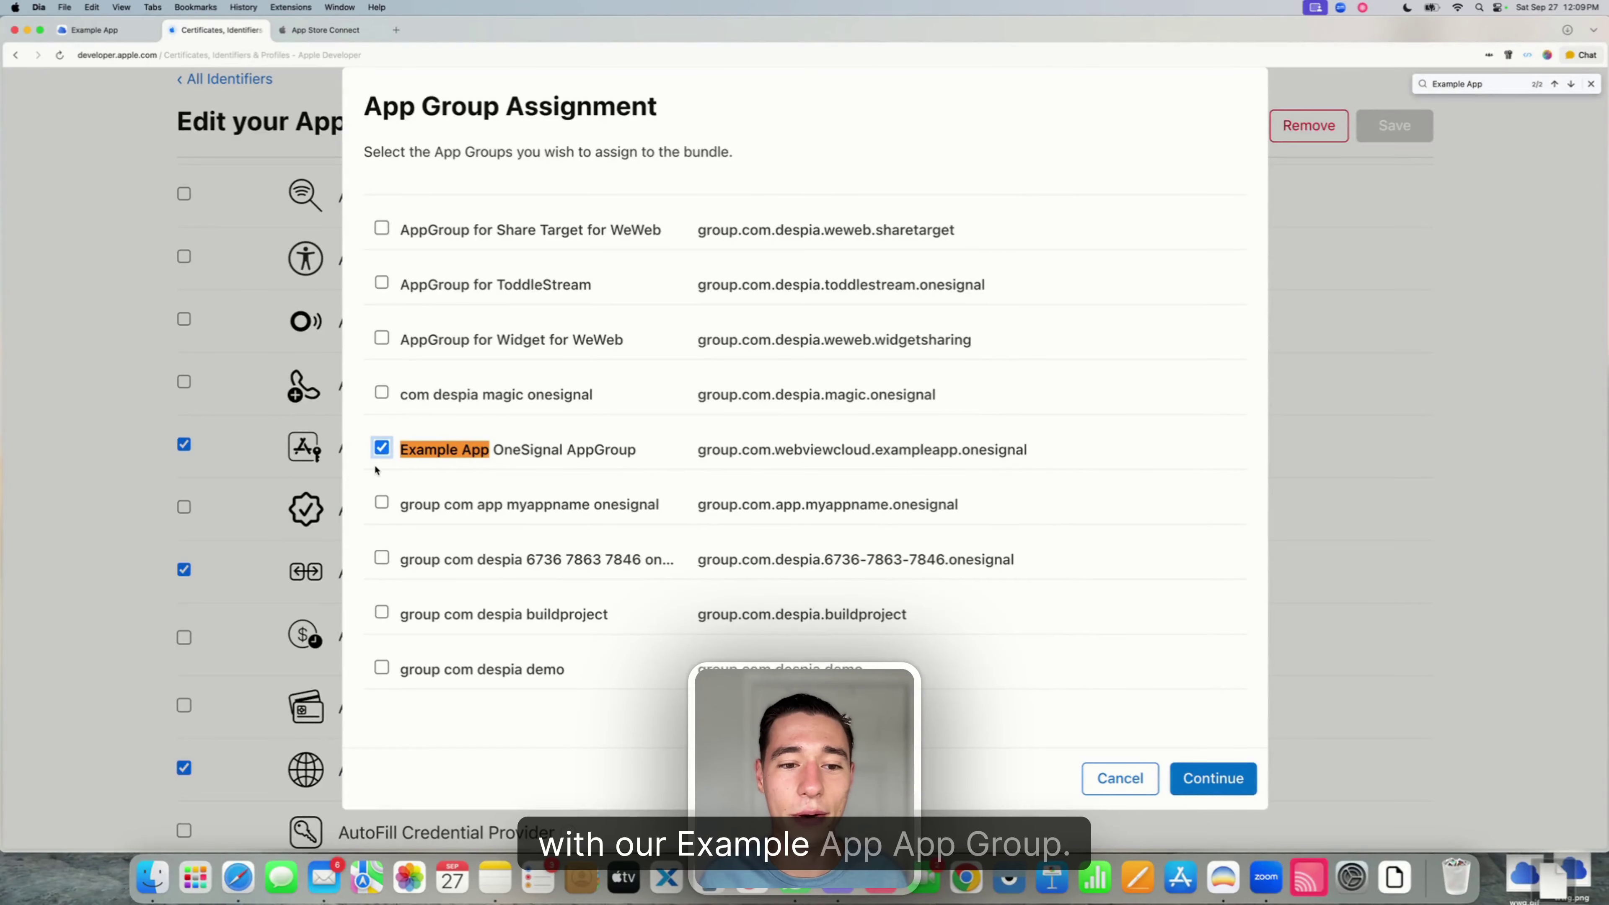
# - Save and confirm the Example App capability change, then filter identifiers by 'example app'
pyautogui.click(1217, 780)
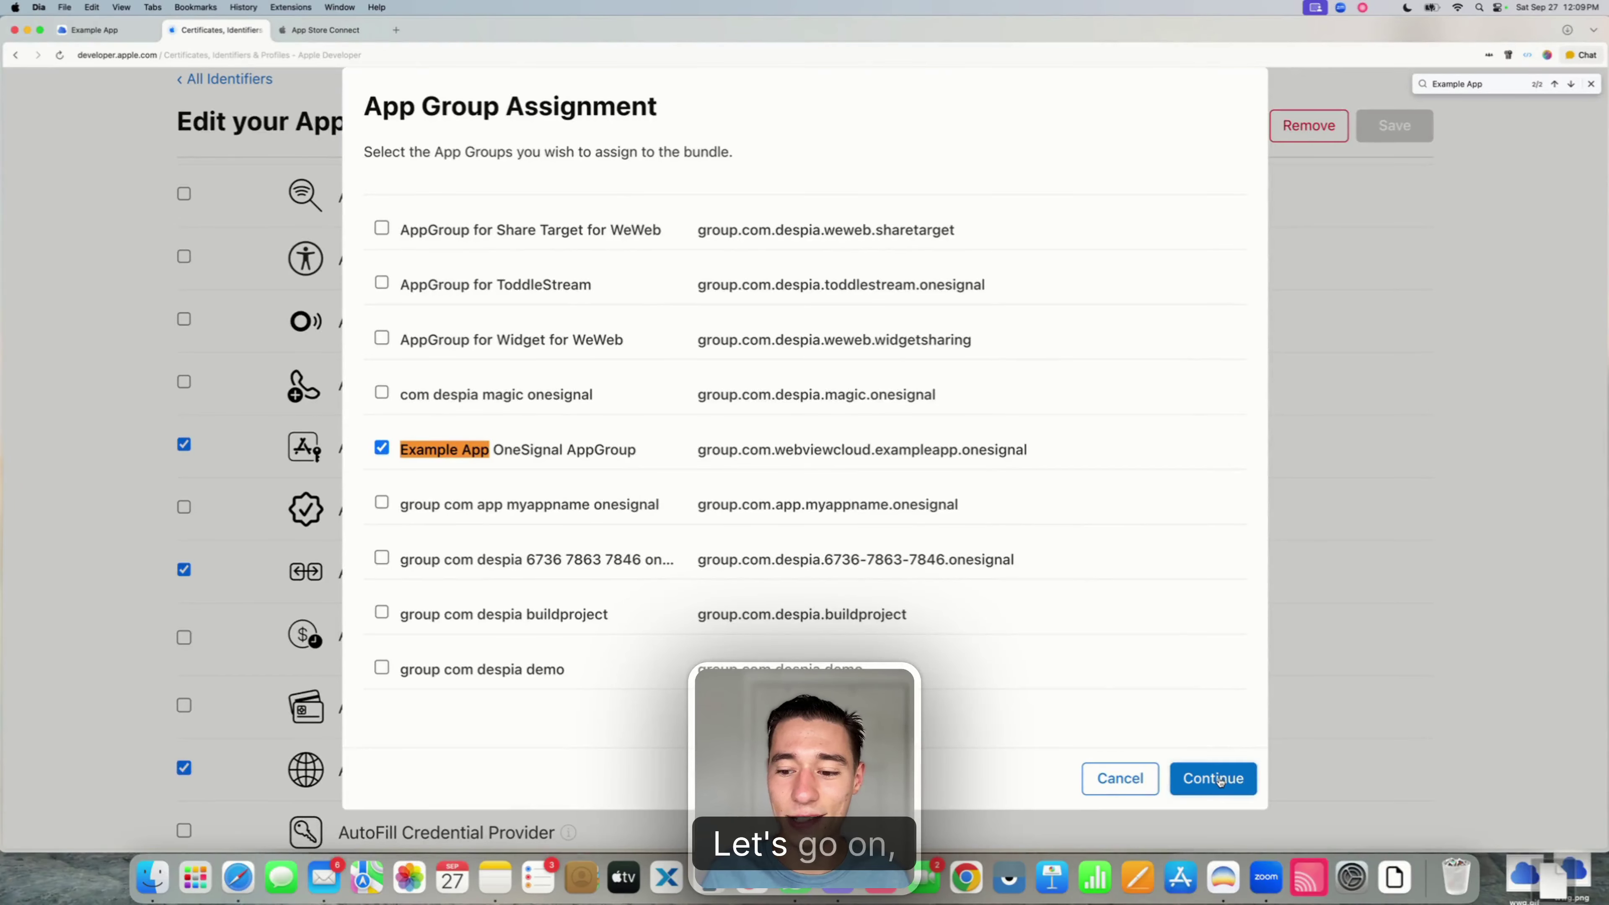
pyautogui.click(1395, 126)
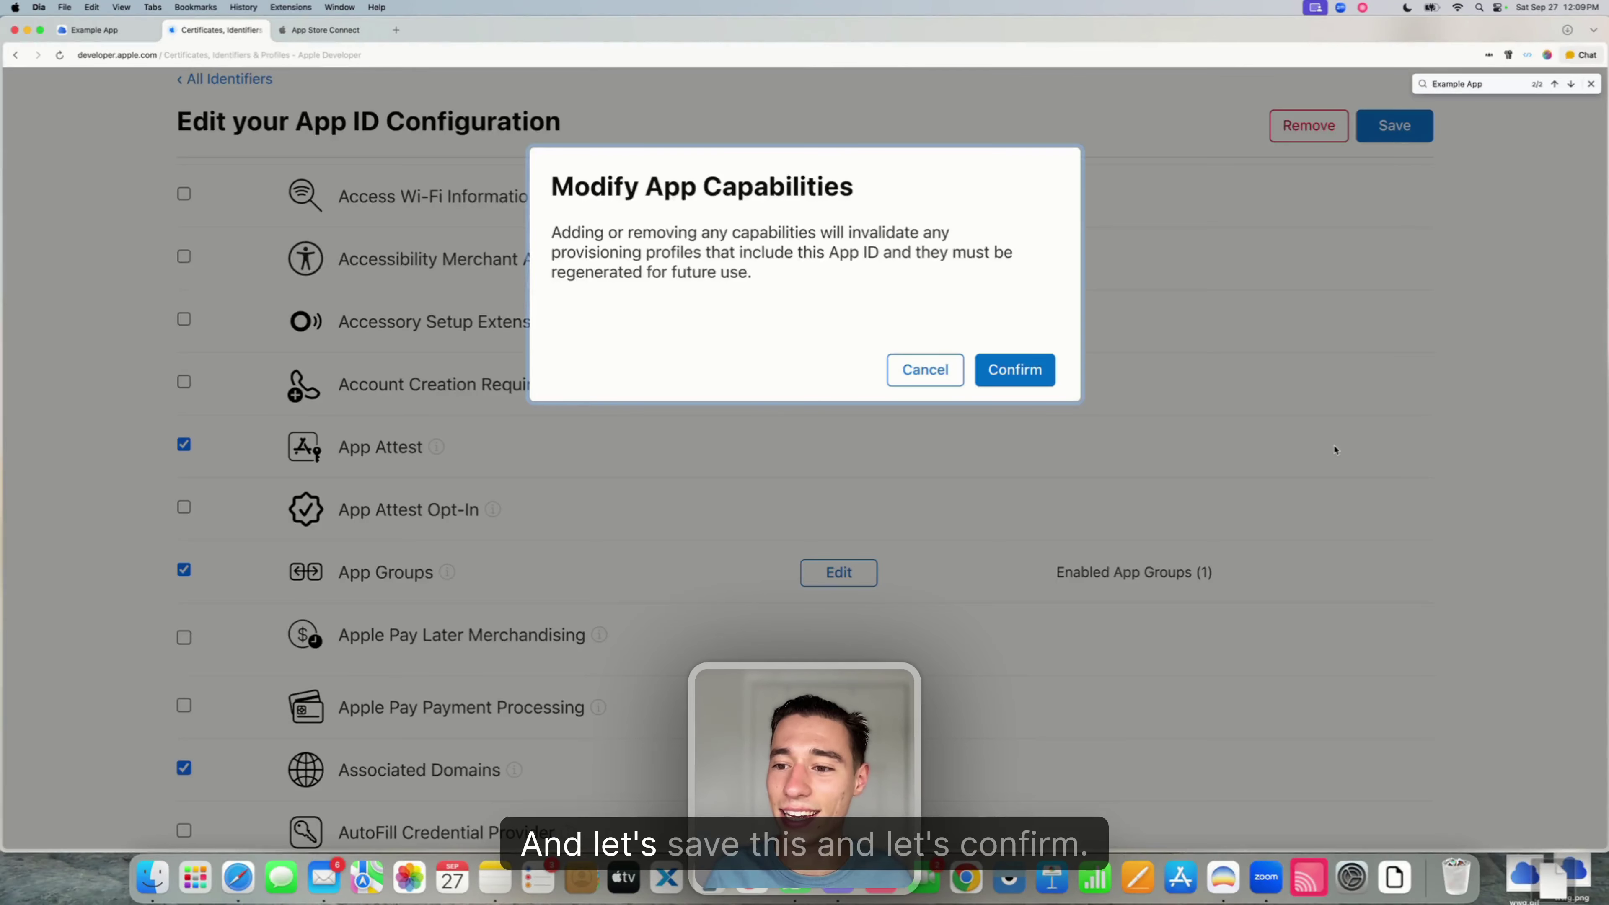
pyautogui.click(1014, 370)
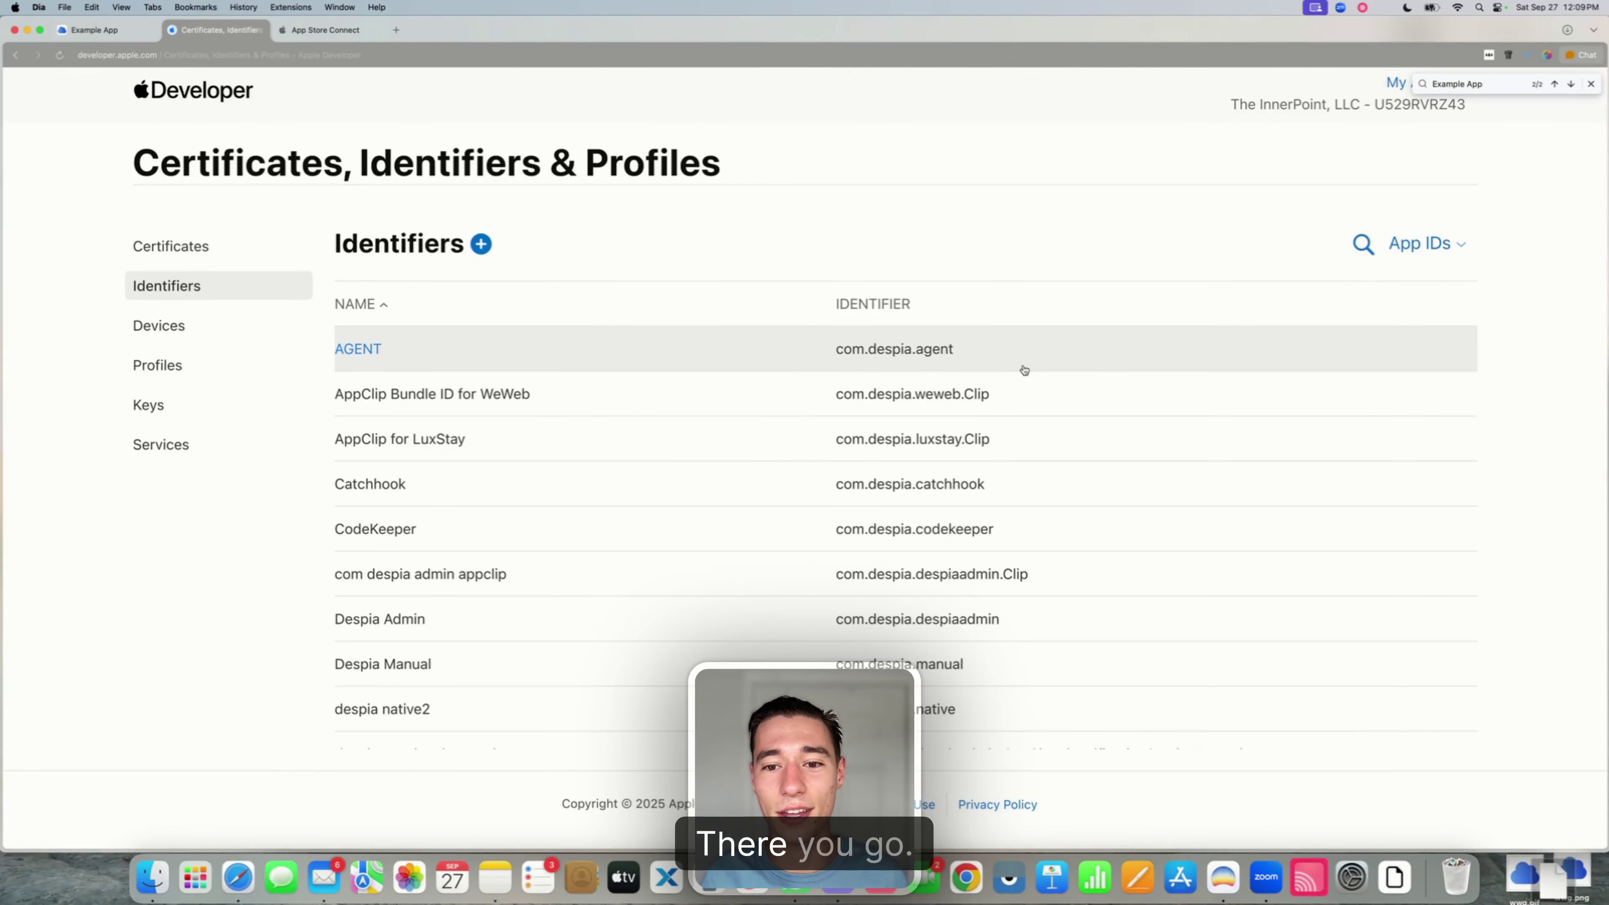
pyautogui.click(1371, 253)
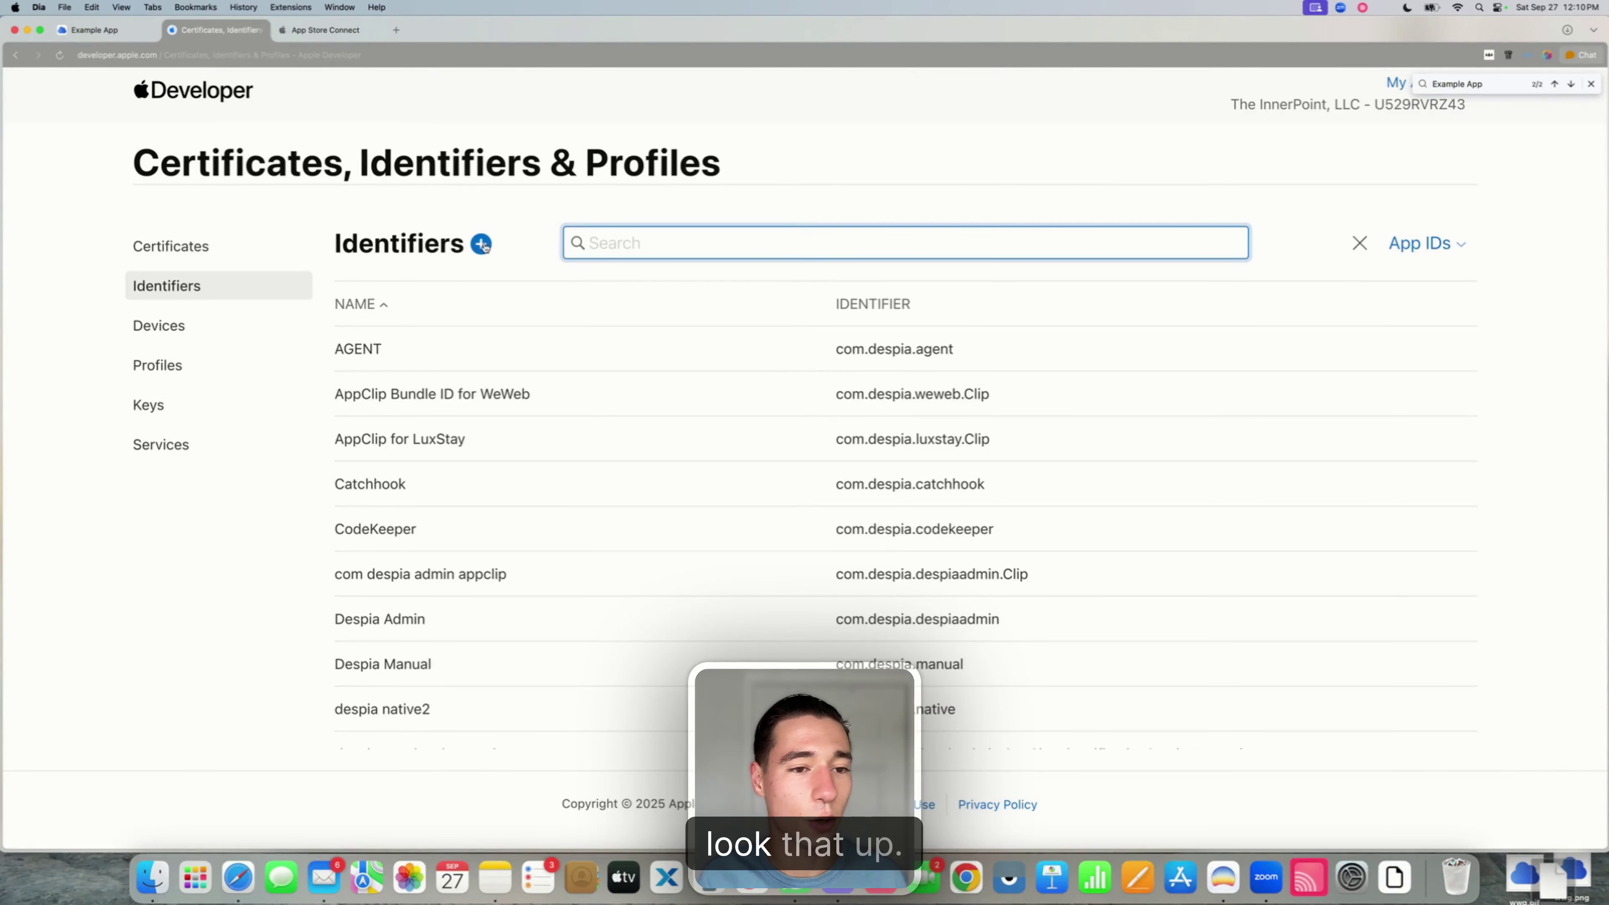
pyautogui.write('example a')
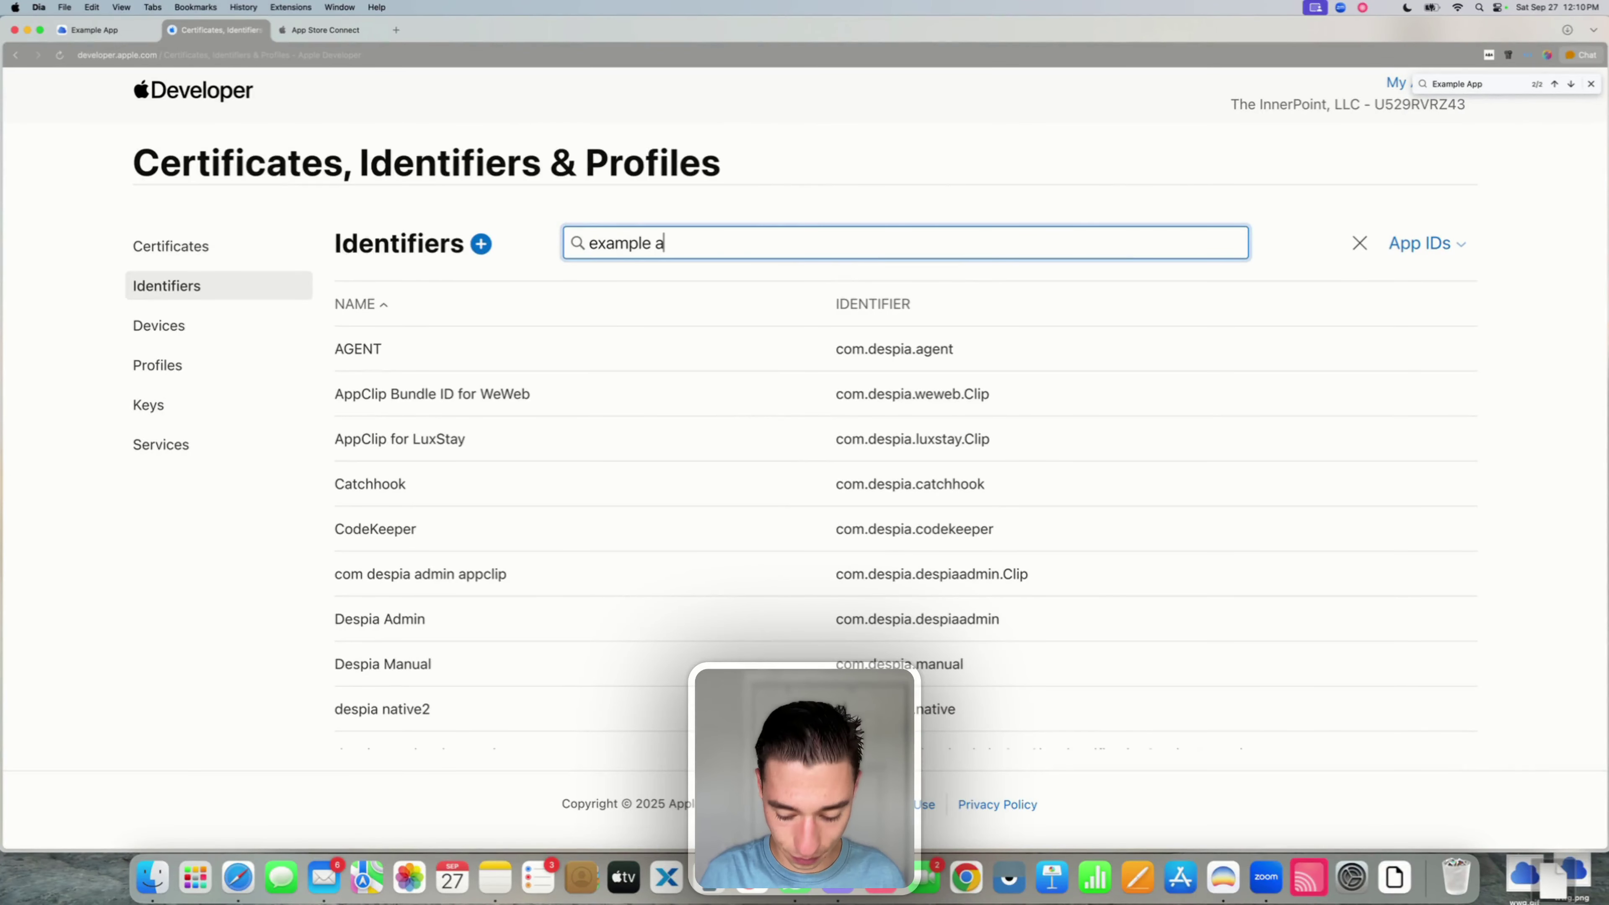
pyautogui.write('pp')
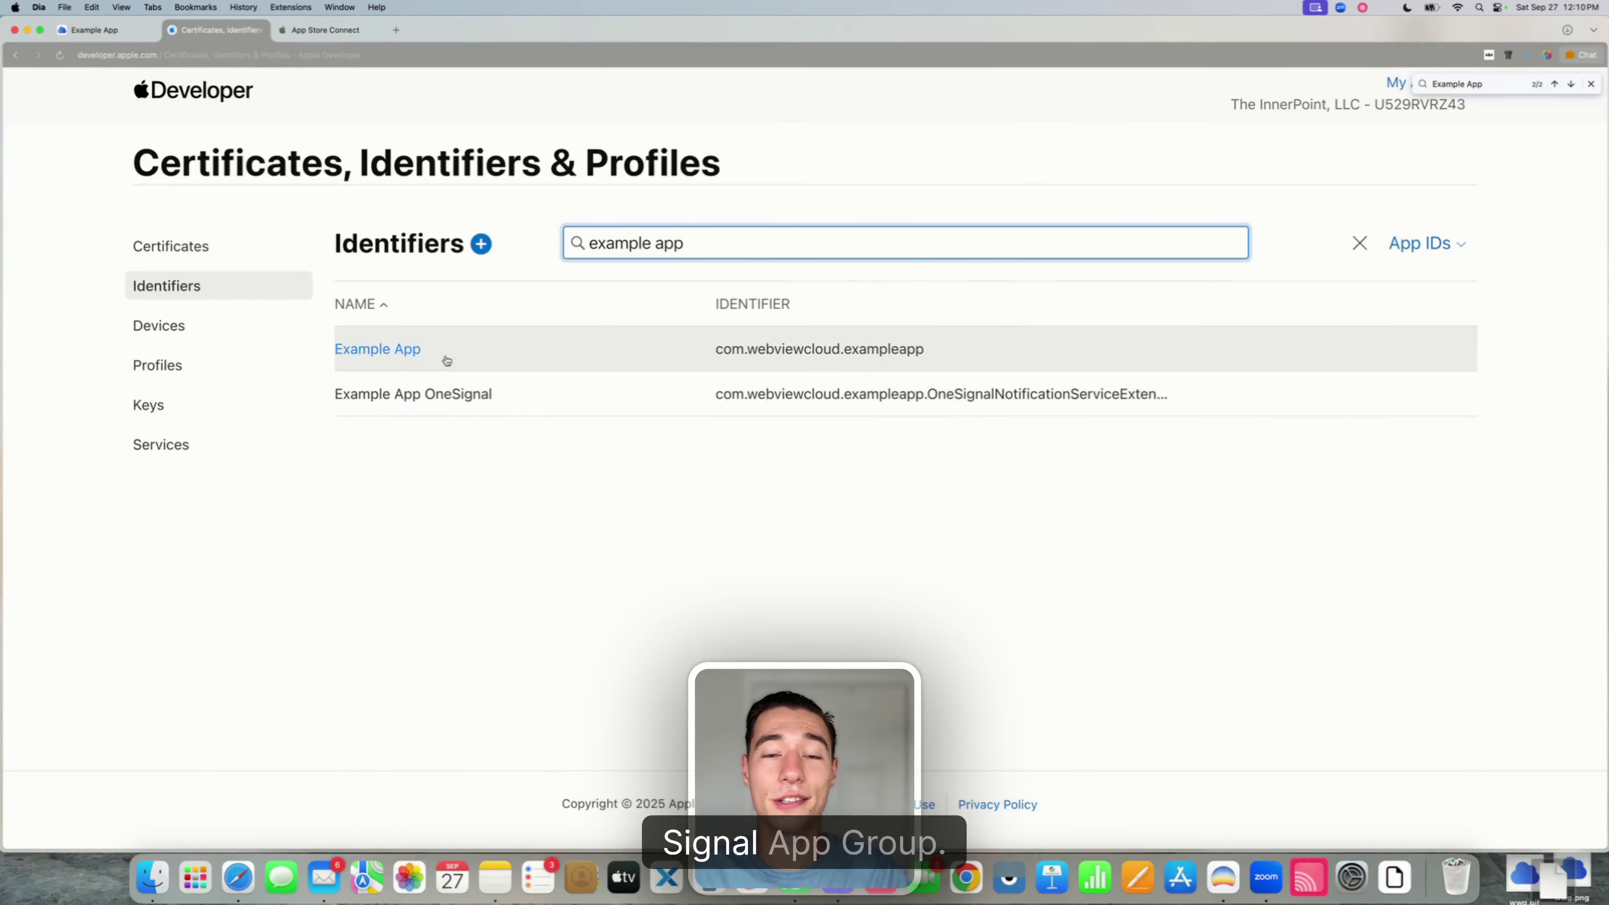
pyautogui.click(94, 30)
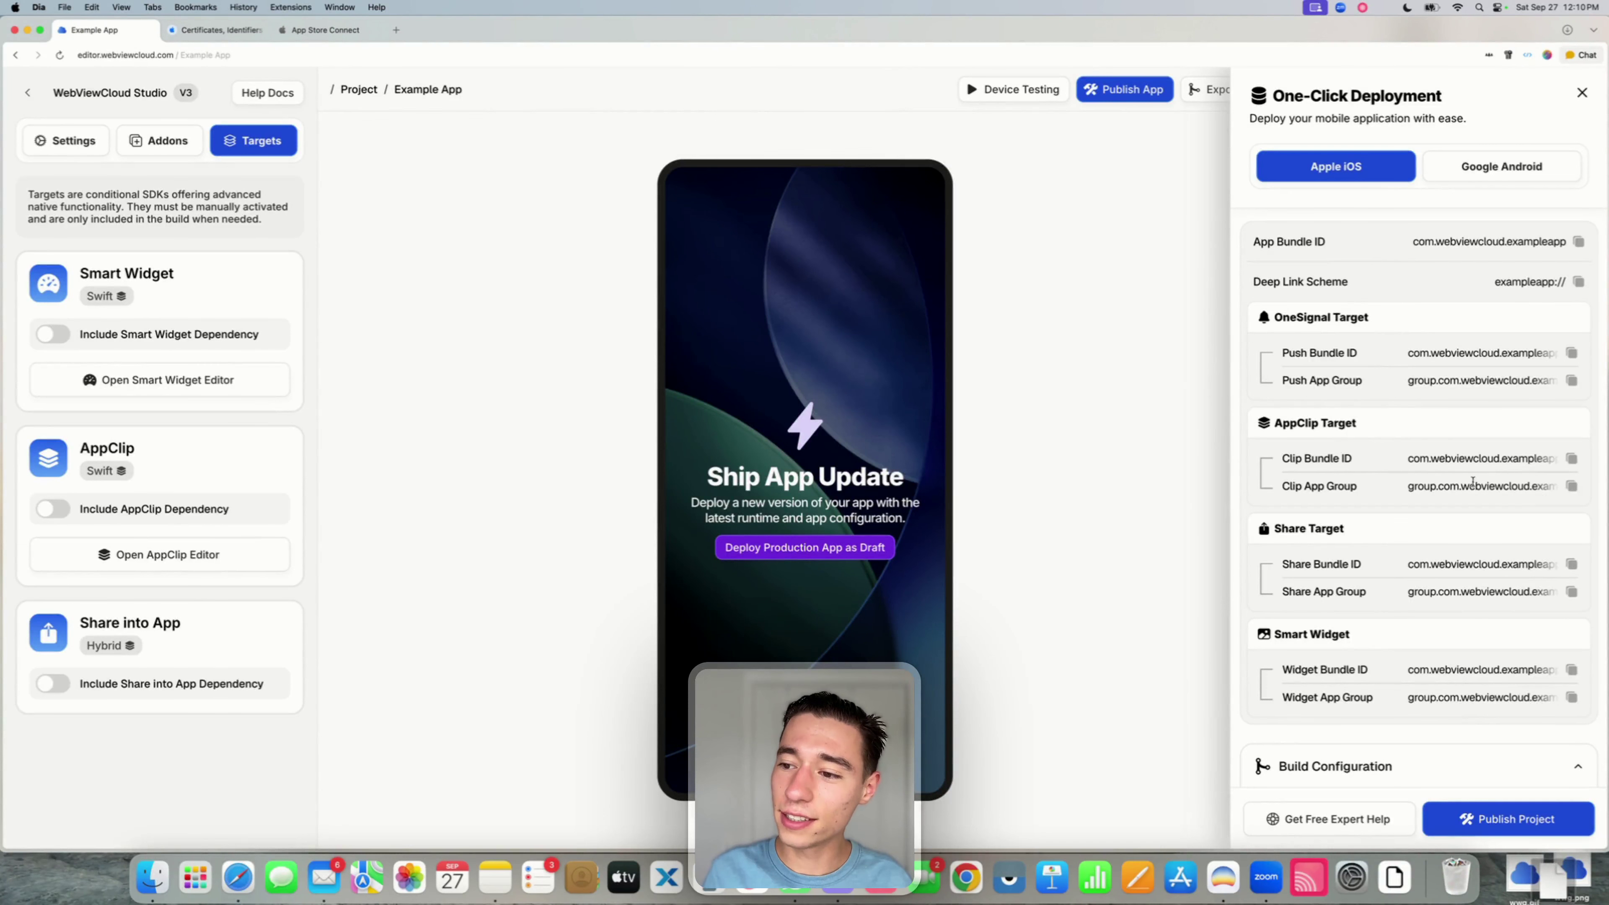
# - Check the AppClip Target bundle ID and app group in the One-Click Deployment panel
pyautogui.doubleClick(1283, 423)
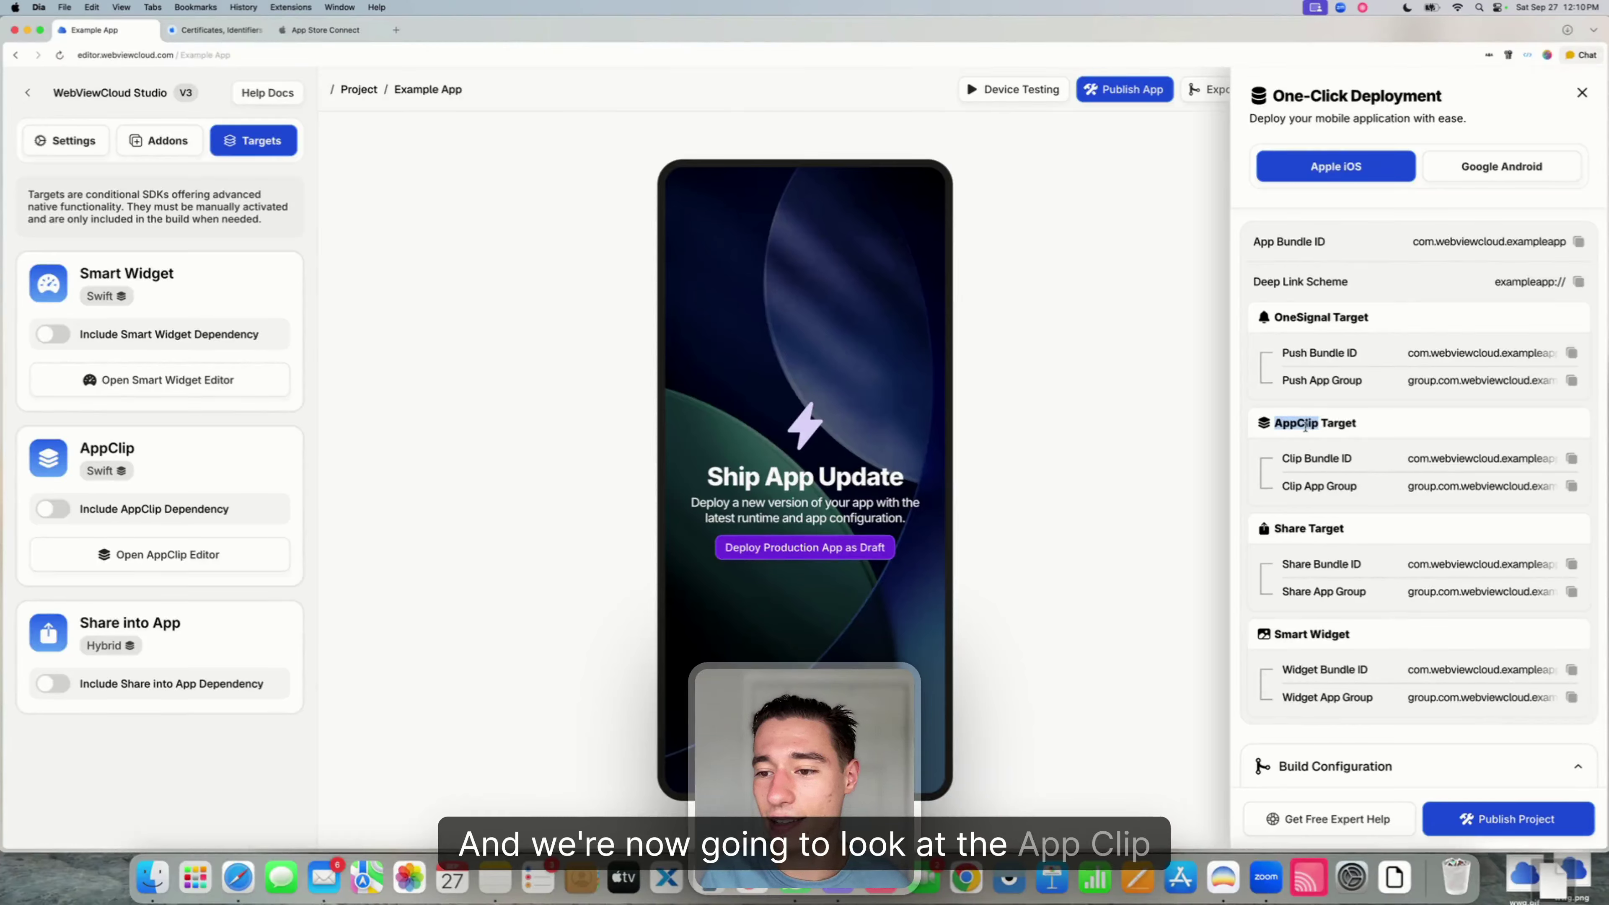
pyautogui.tripleClick(1344, 423)
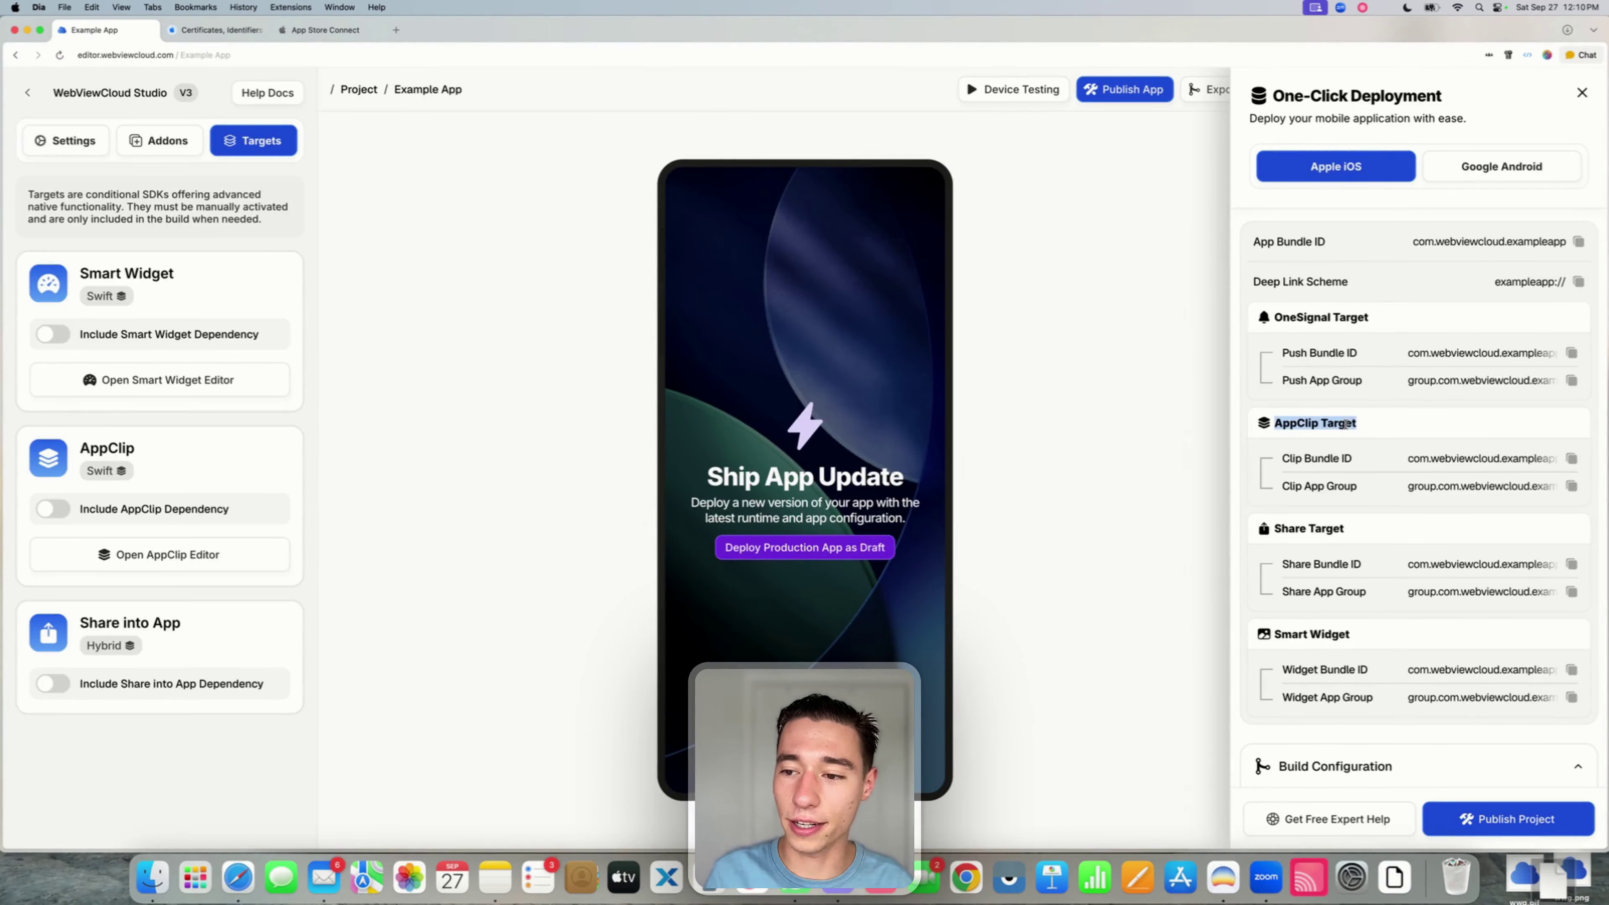
pyautogui.click(1417, 440)
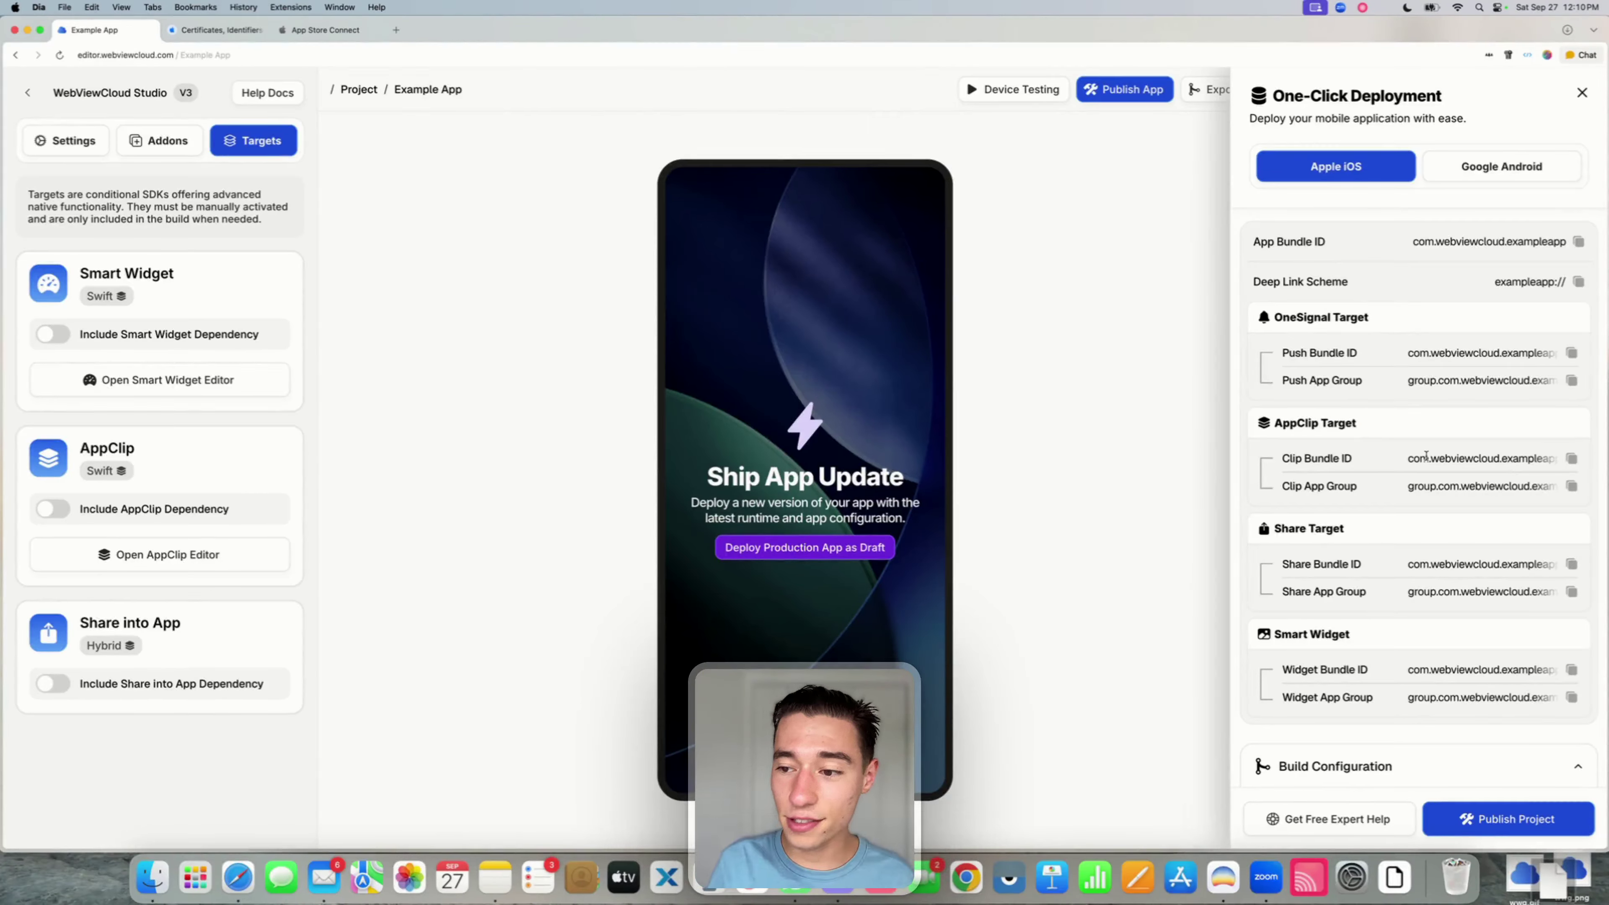
pyautogui.click(1349, 457)
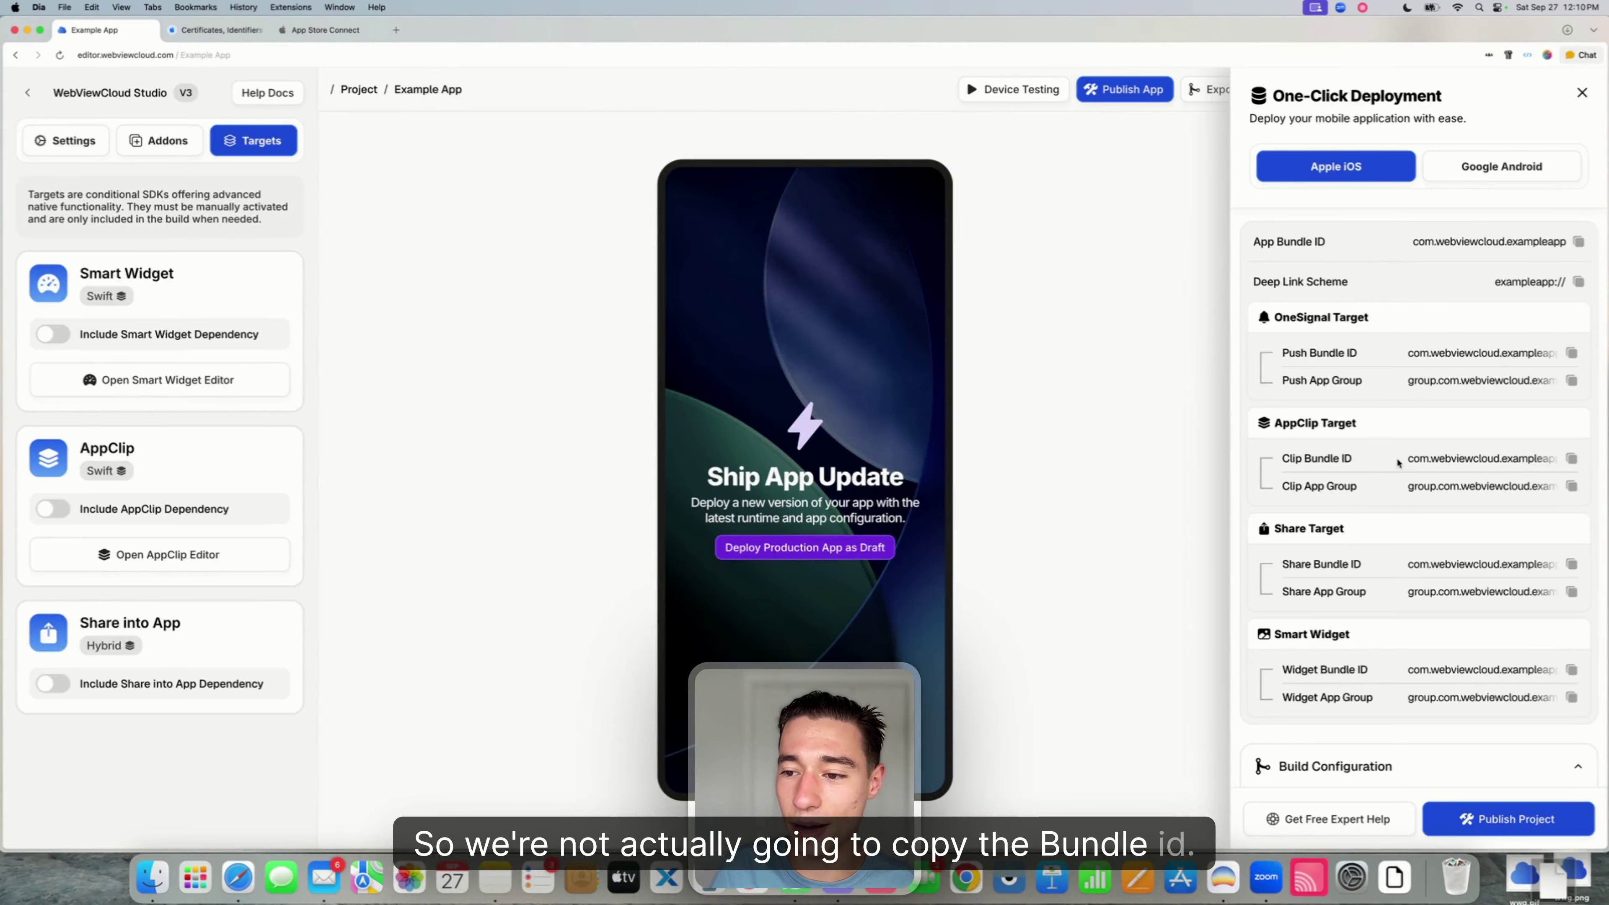
pyautogui.click(230, 31)
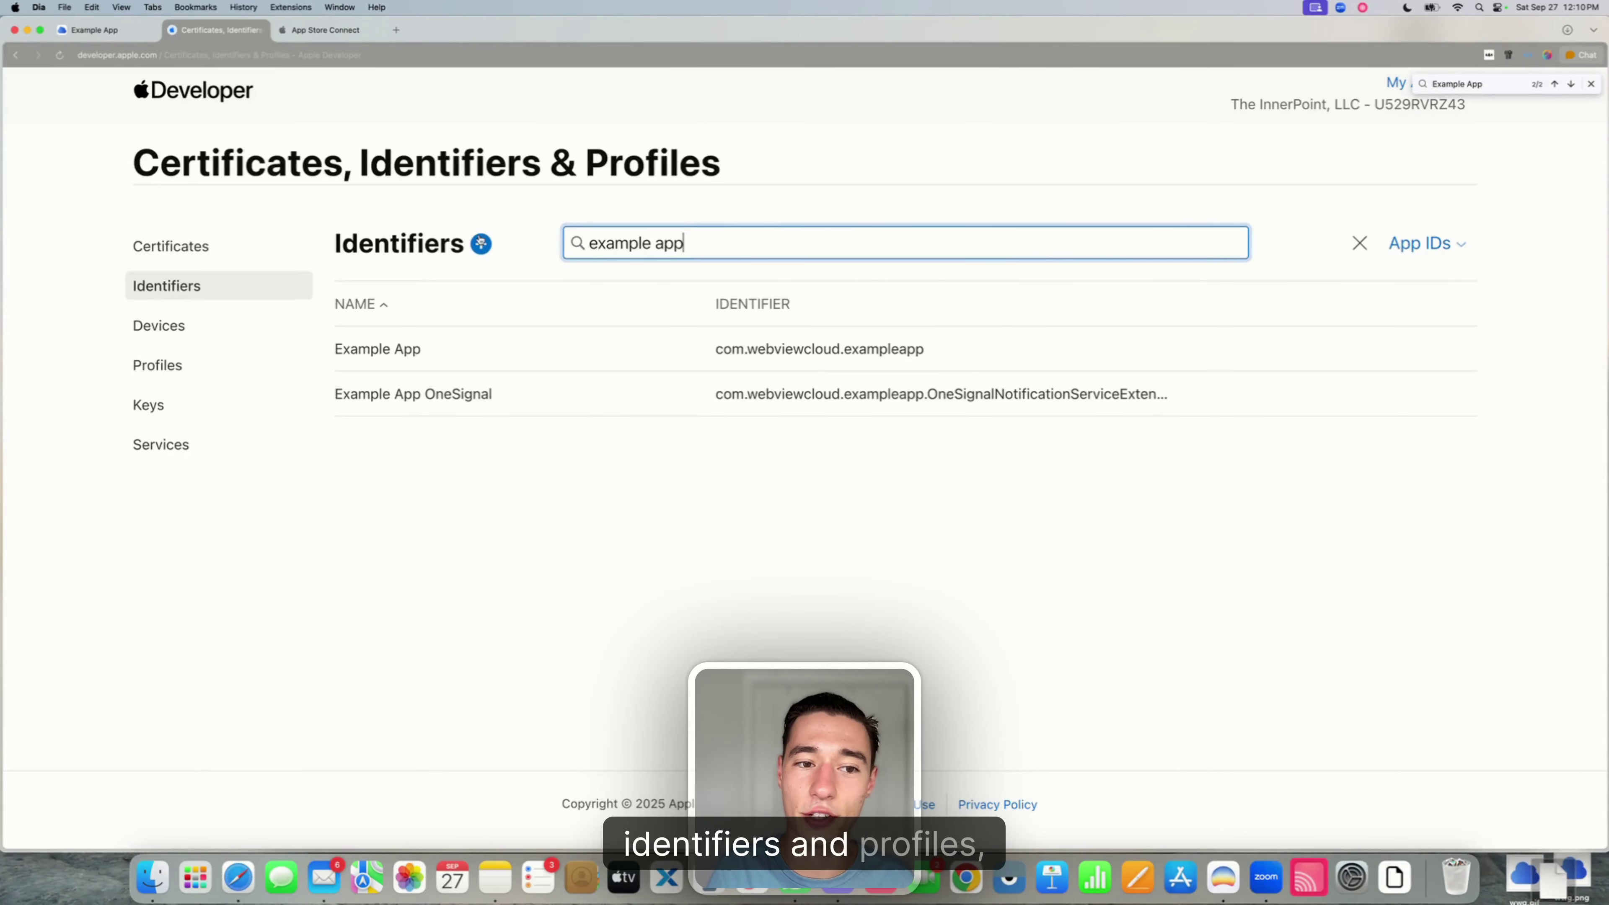
# - Start a new App IDs identifier of type App Clip
pyautogui.click(483, 244)
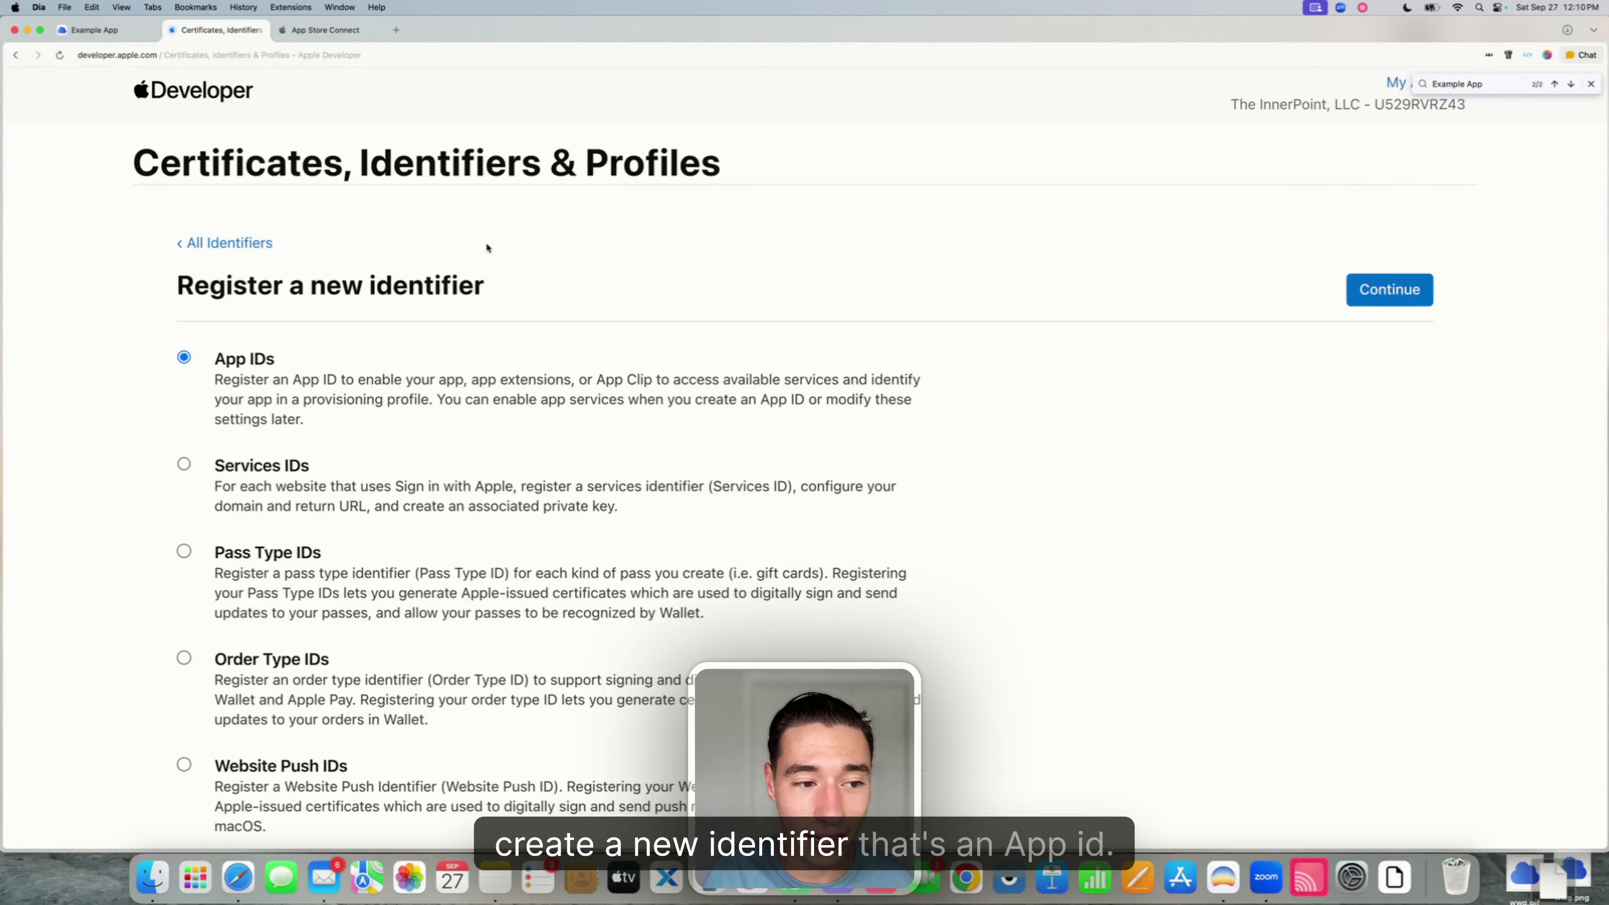
pyautogui.moveTo(214, 359); pyautogui.dragTo(275, 359)
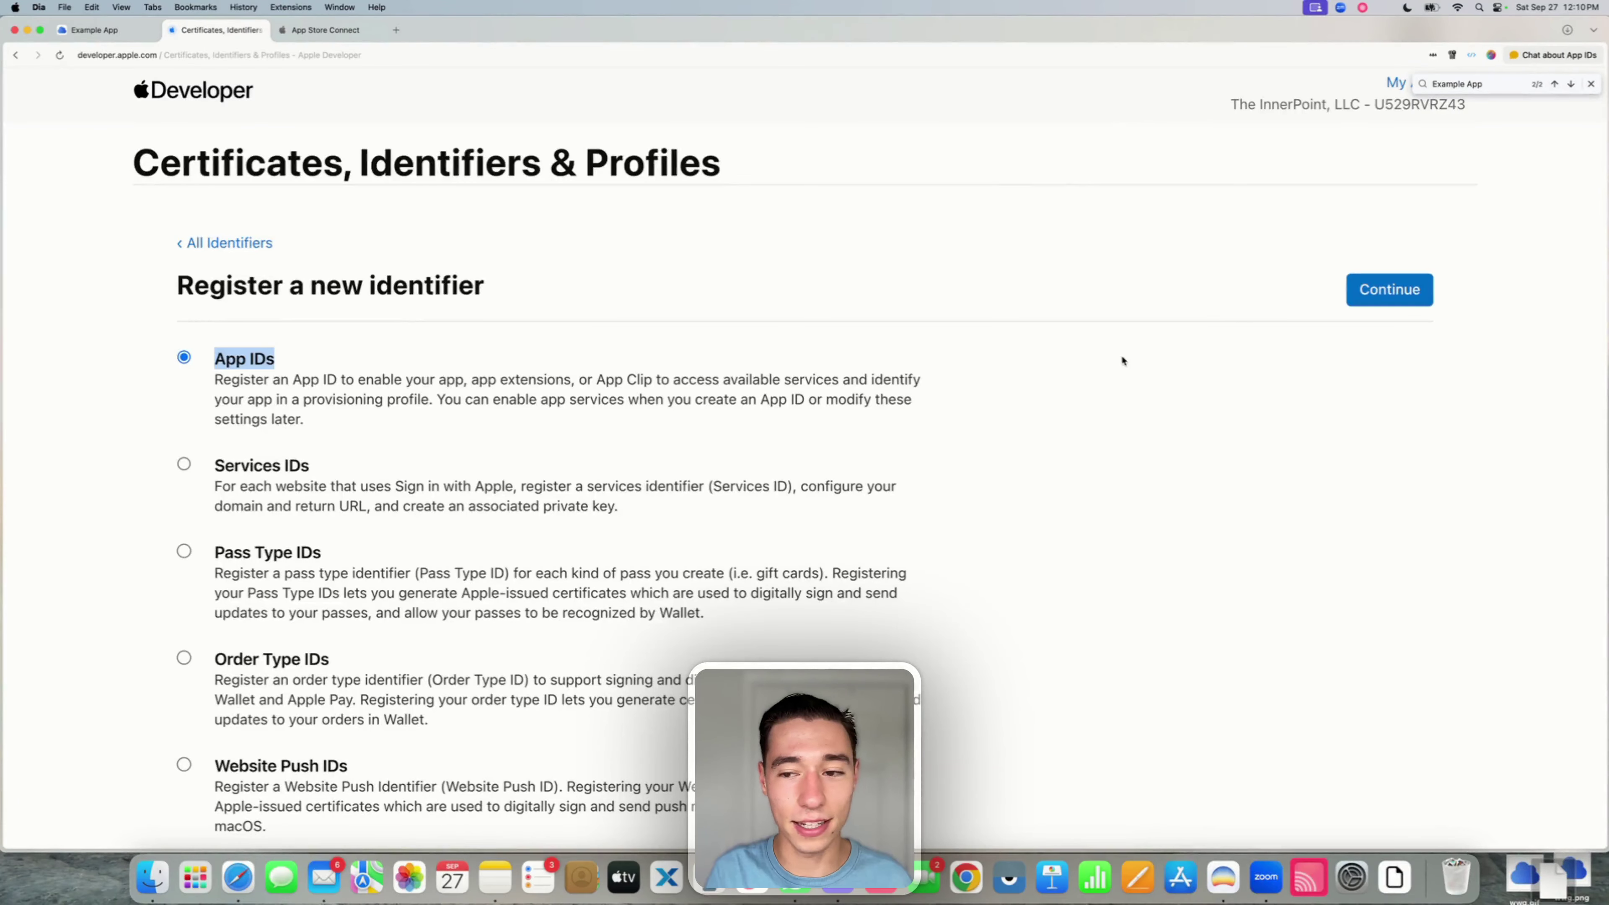
pyautogui.click(1362, 302)
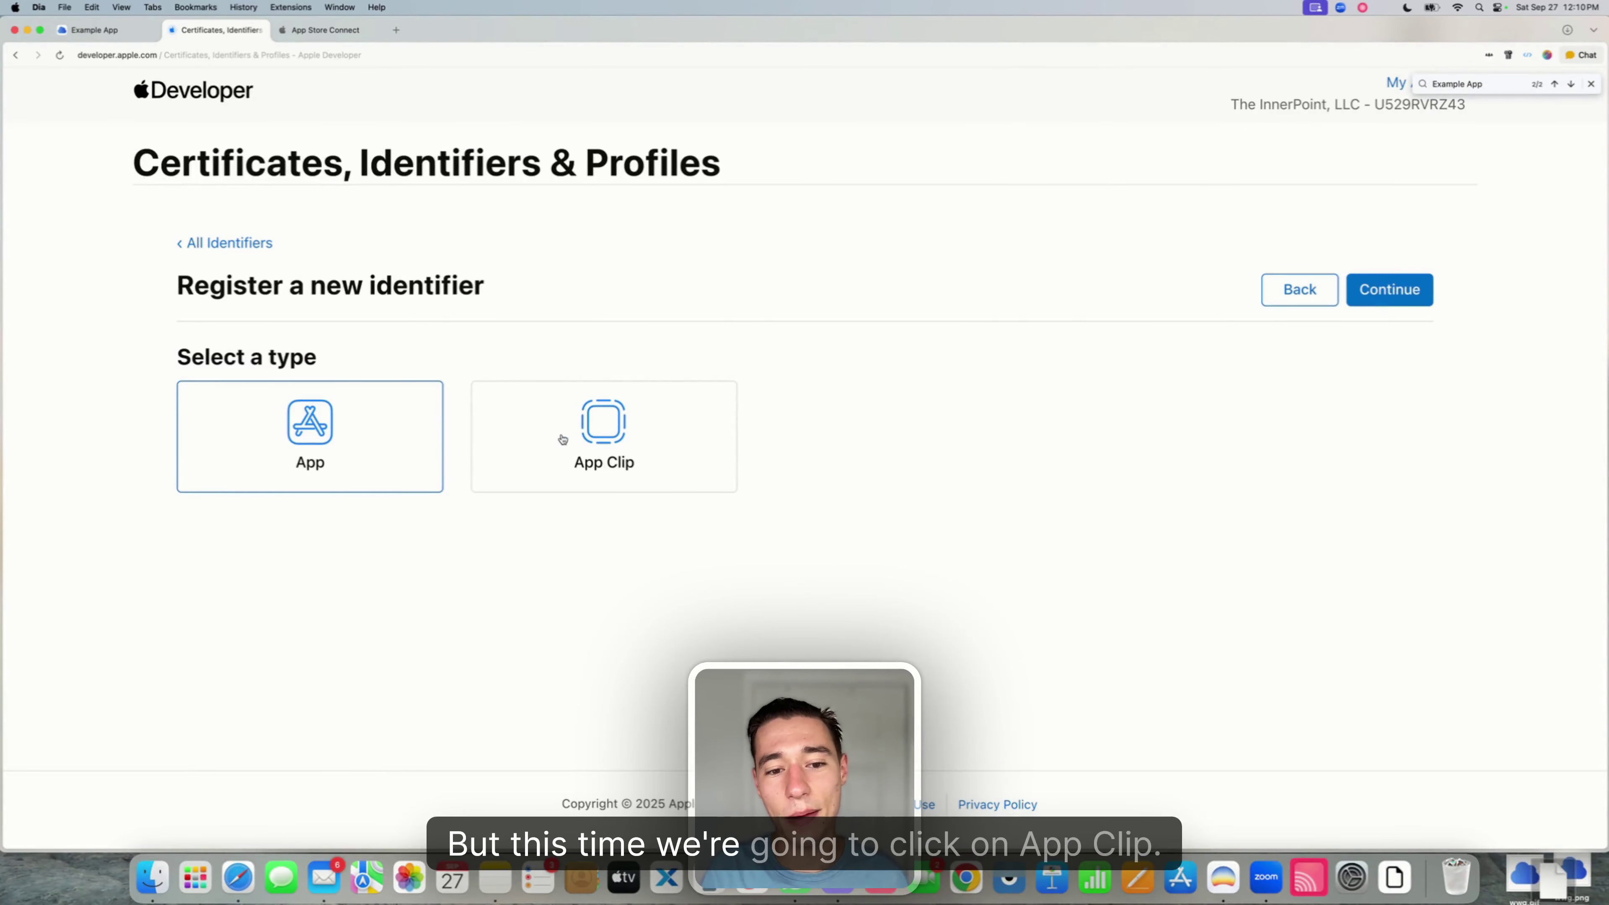
pyautogui.click(612, 457)
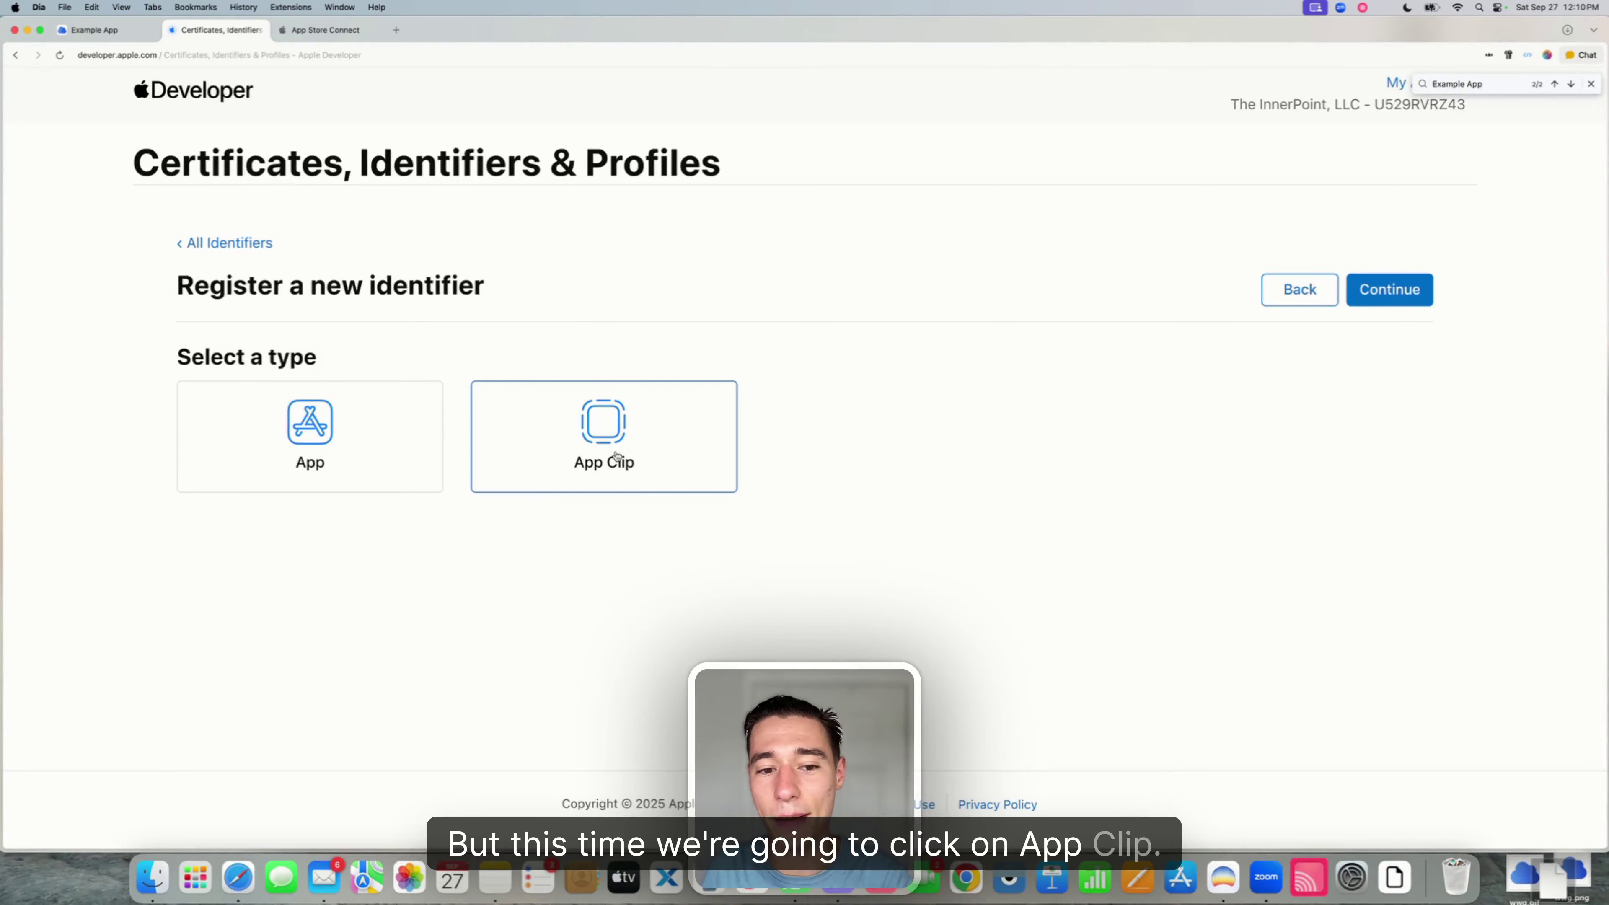
pyautogui.click(1400, 292)
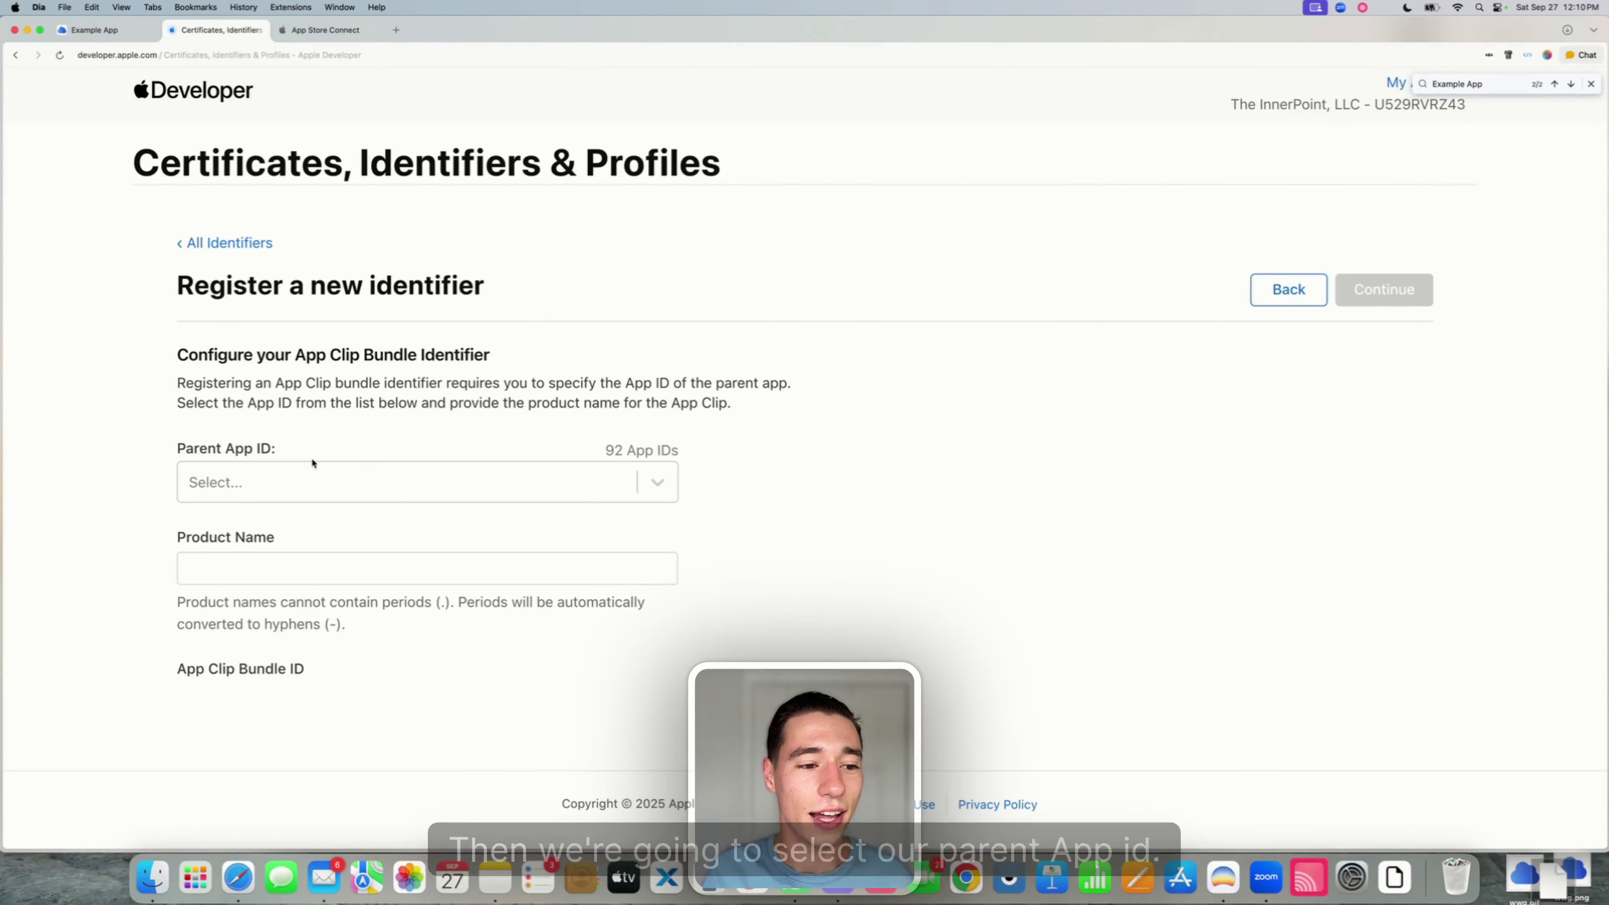
# - Pick Example App as parent and product name Clip, giving com.webviewcloud.exampleapp.Clip
pyautogui.click(302, 471)
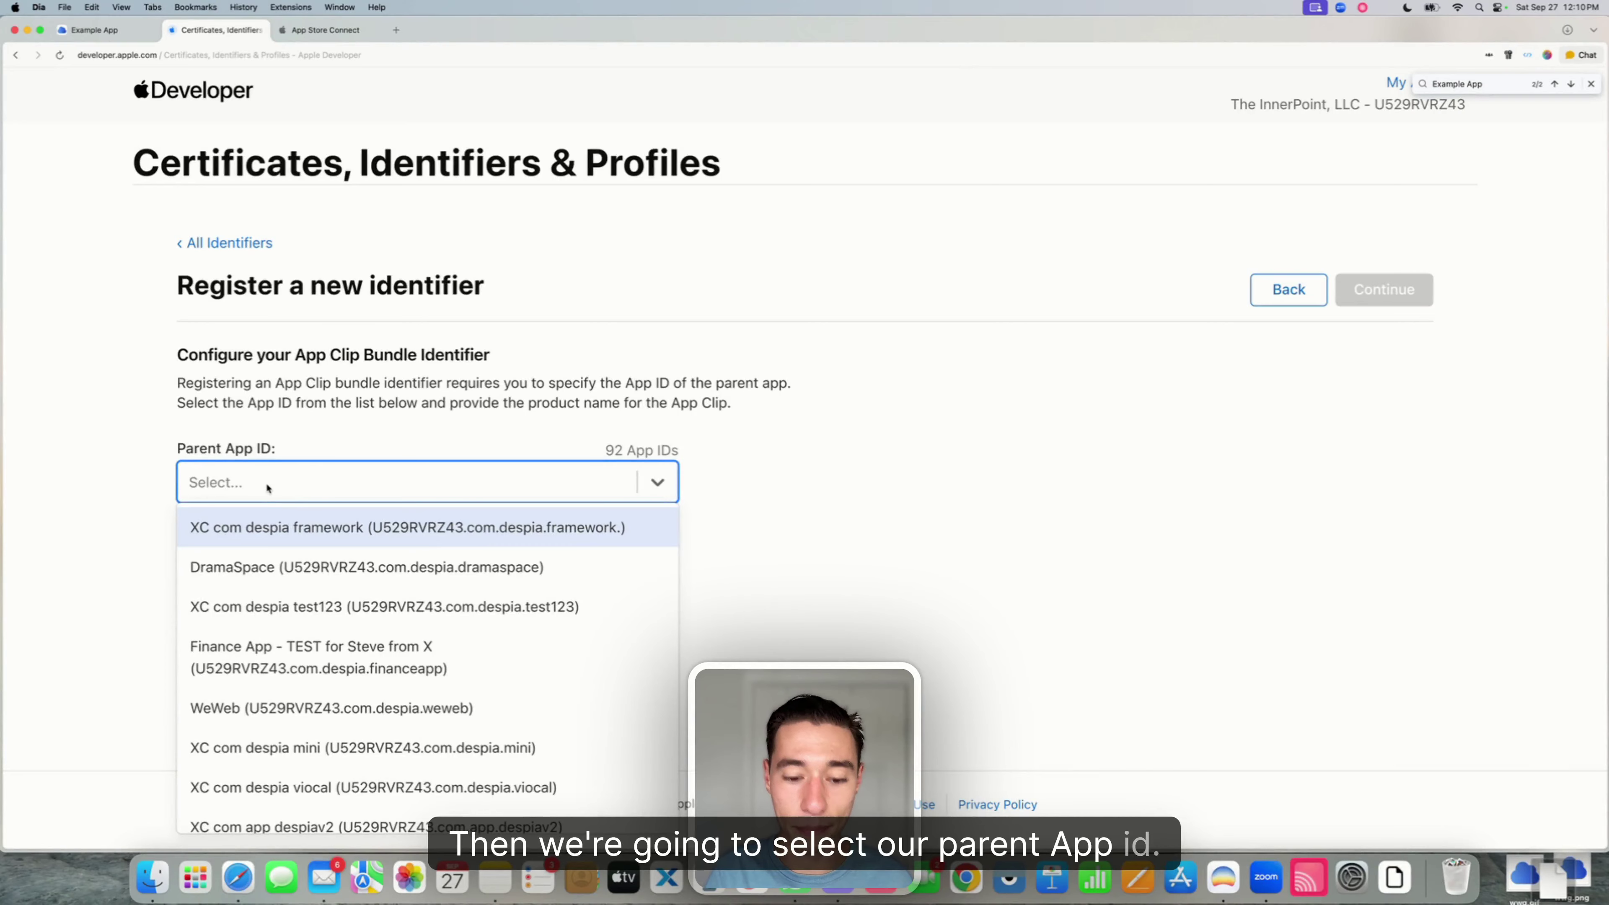
pyautogui.write('Example')
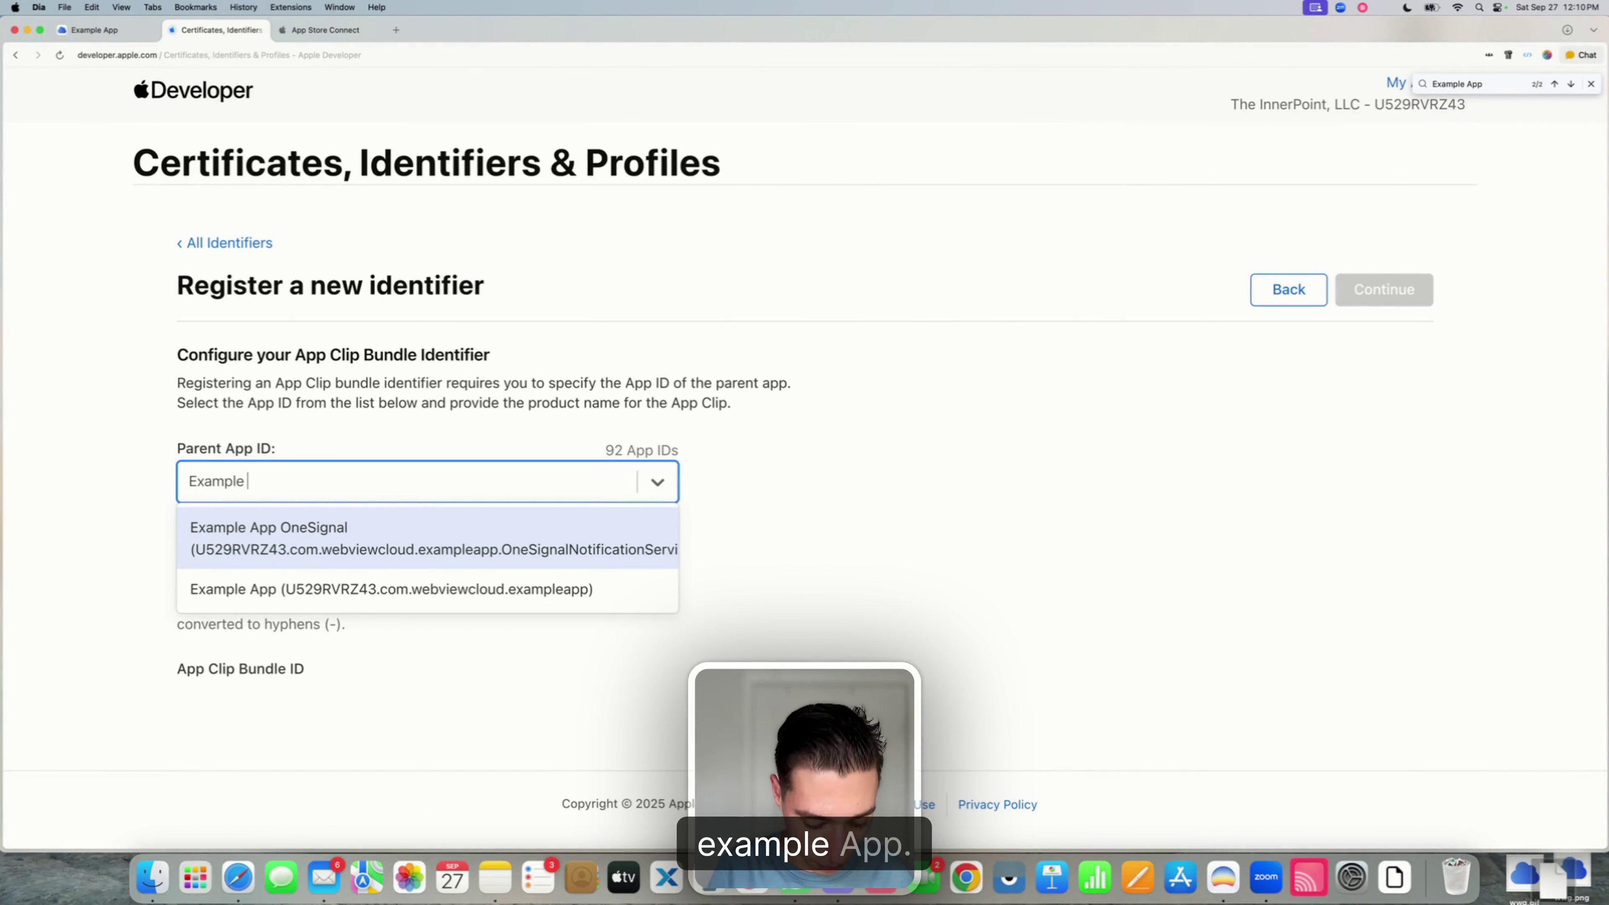
pyautogui.write(' App')
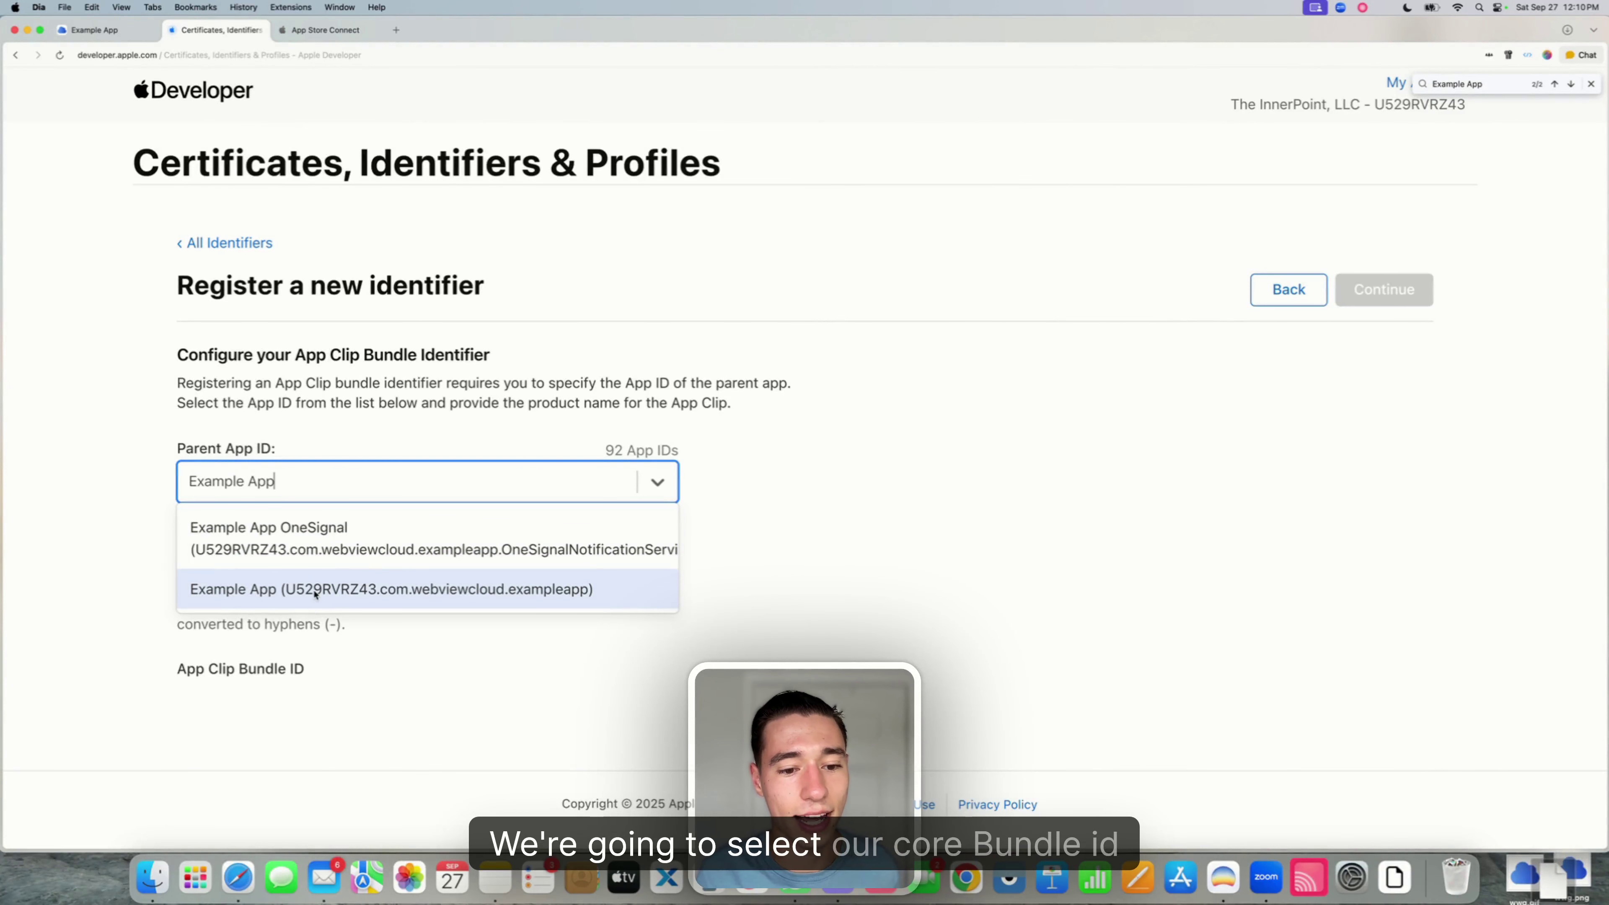
pyautogui.click(328, 596)
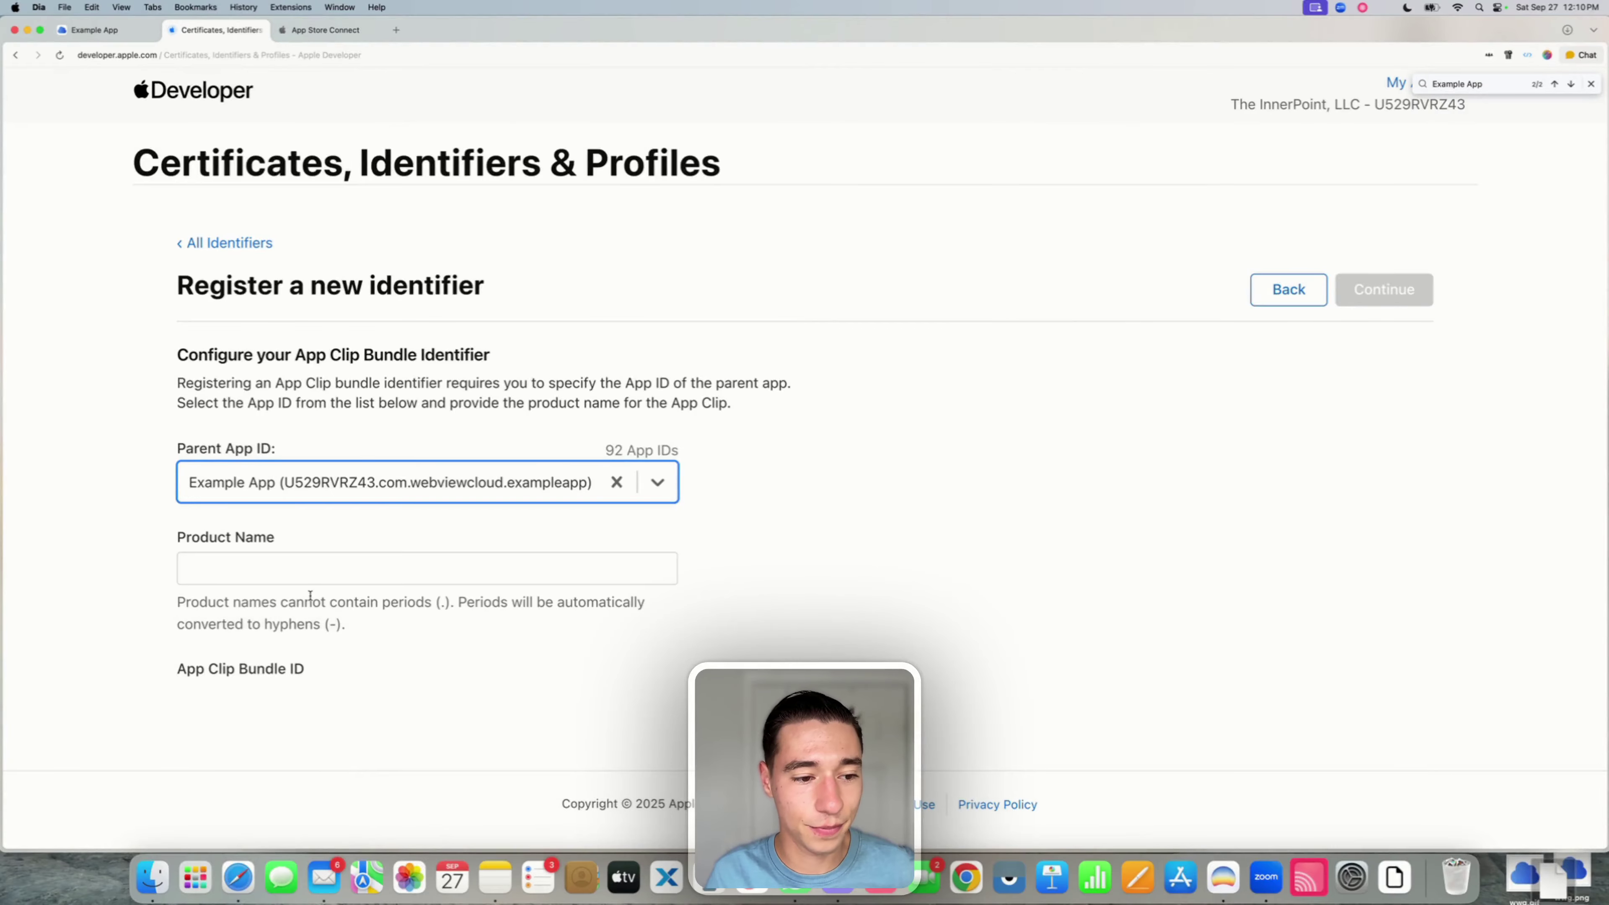
pyautogui.click(262, 562)
pyautogui.write('C')
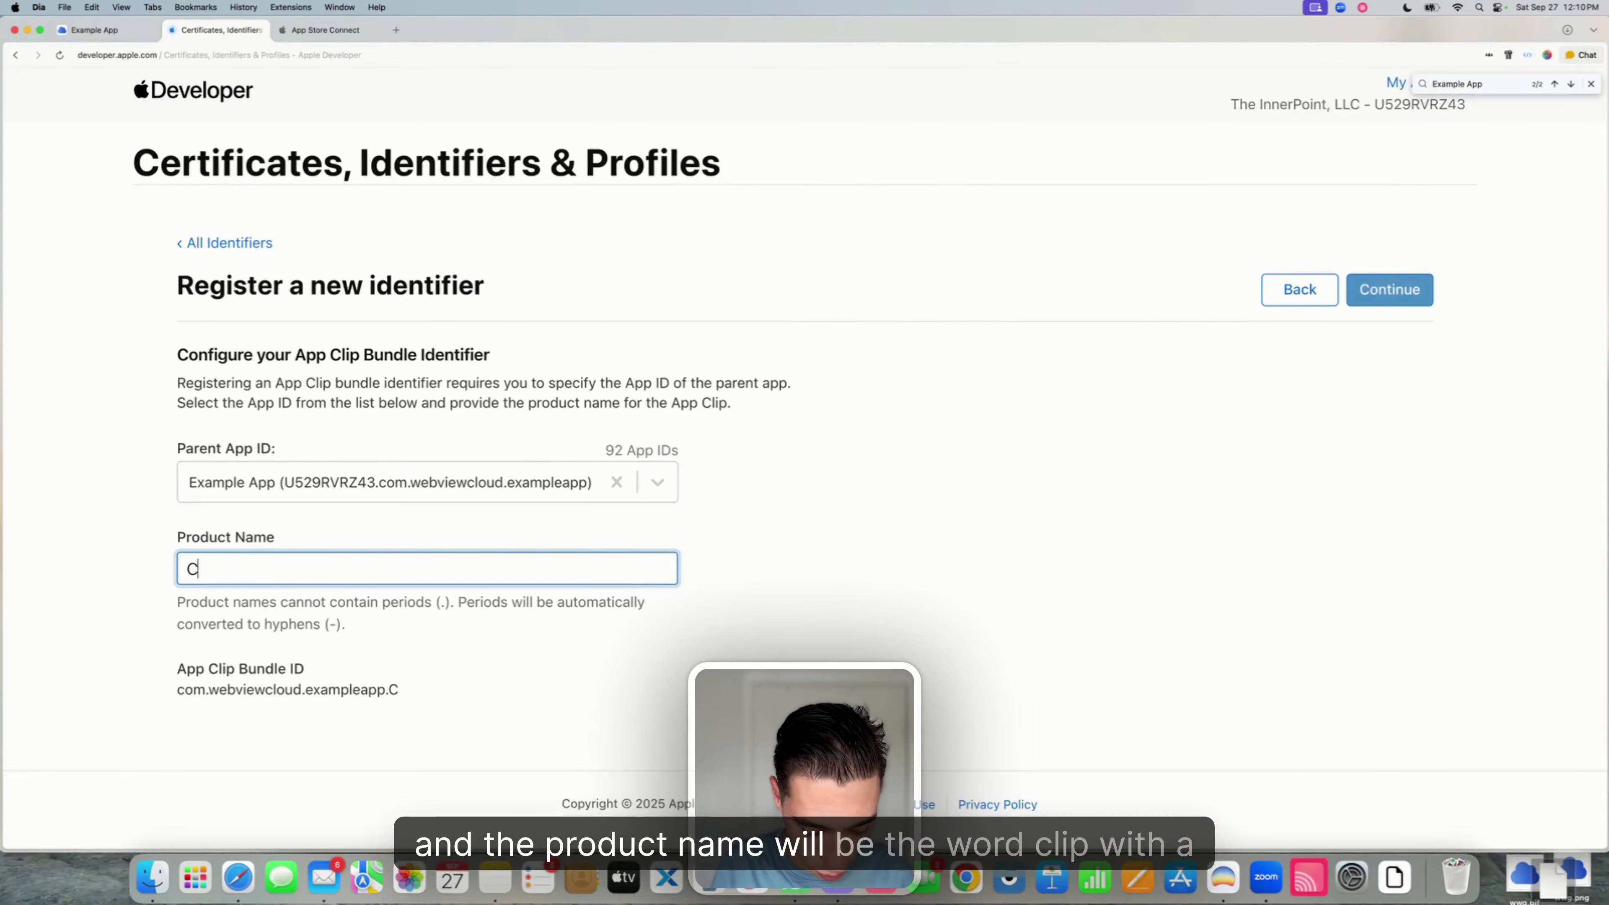
pyautogui.write('lip')
pyautogui.click(826, 577)
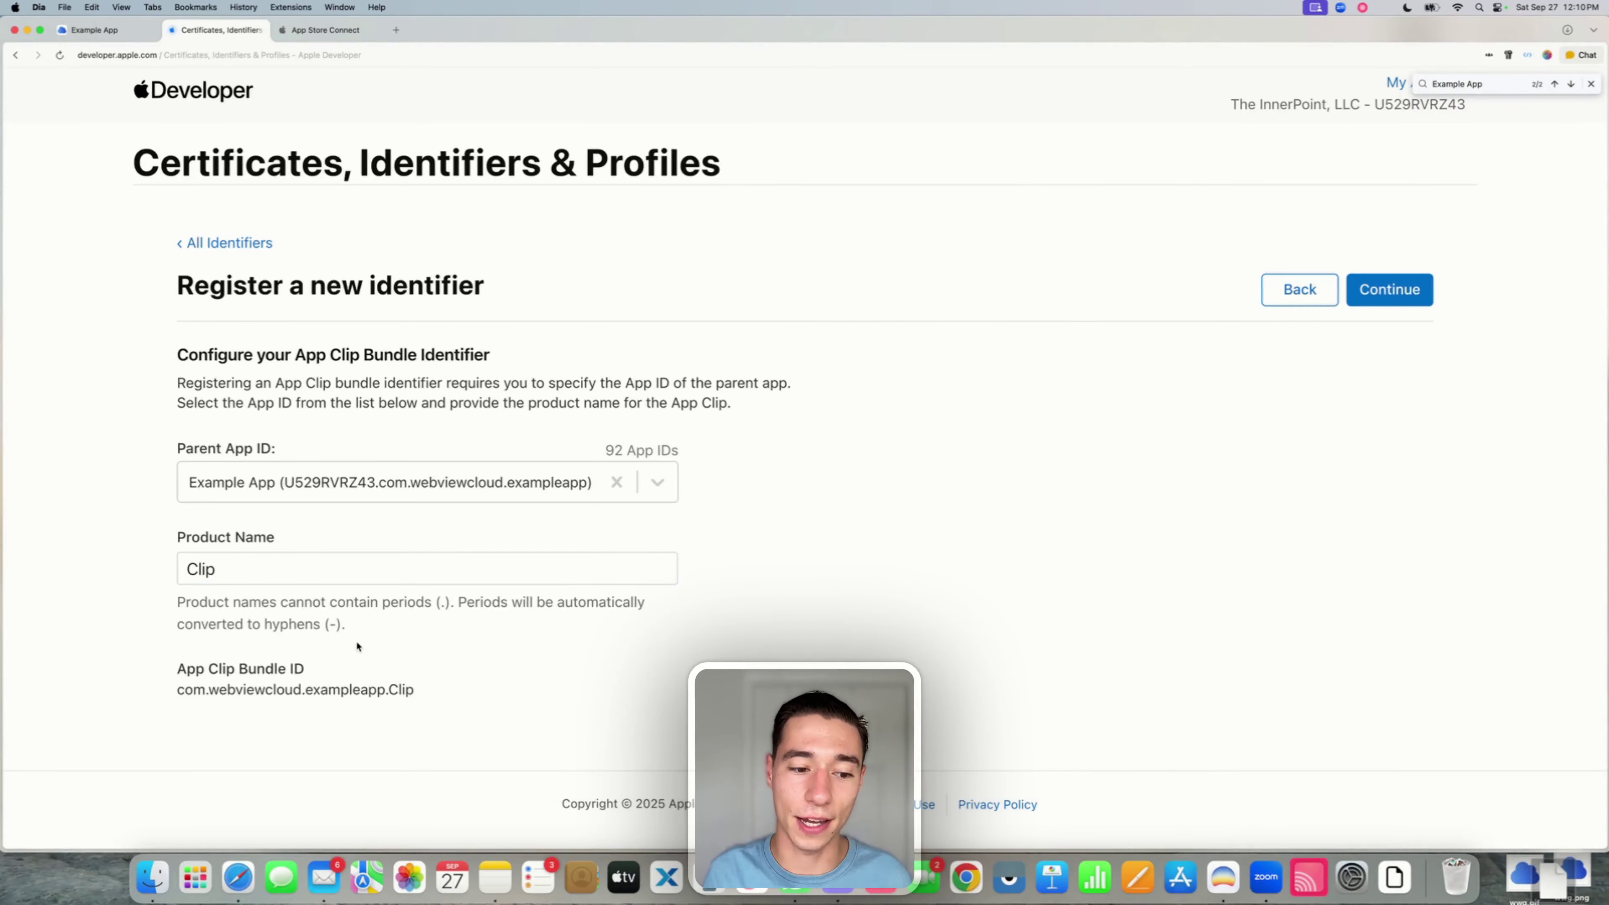
pyautogui.doubleClick(220, 693)
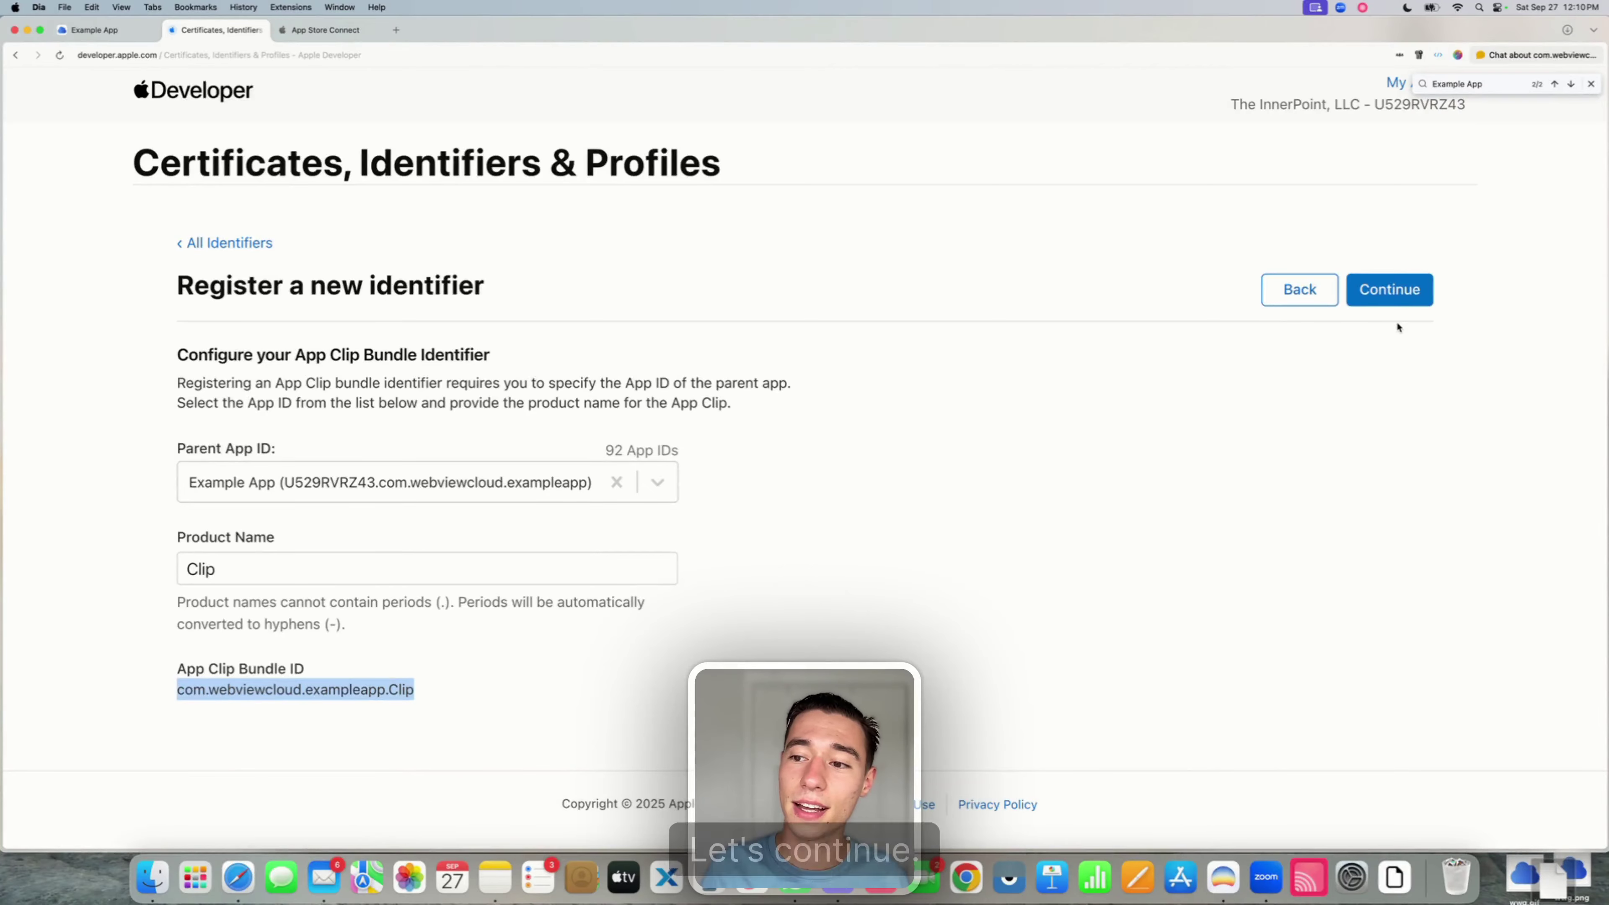
pyautogui.click(1391, 290)
pyautogui.click(1191, 409)
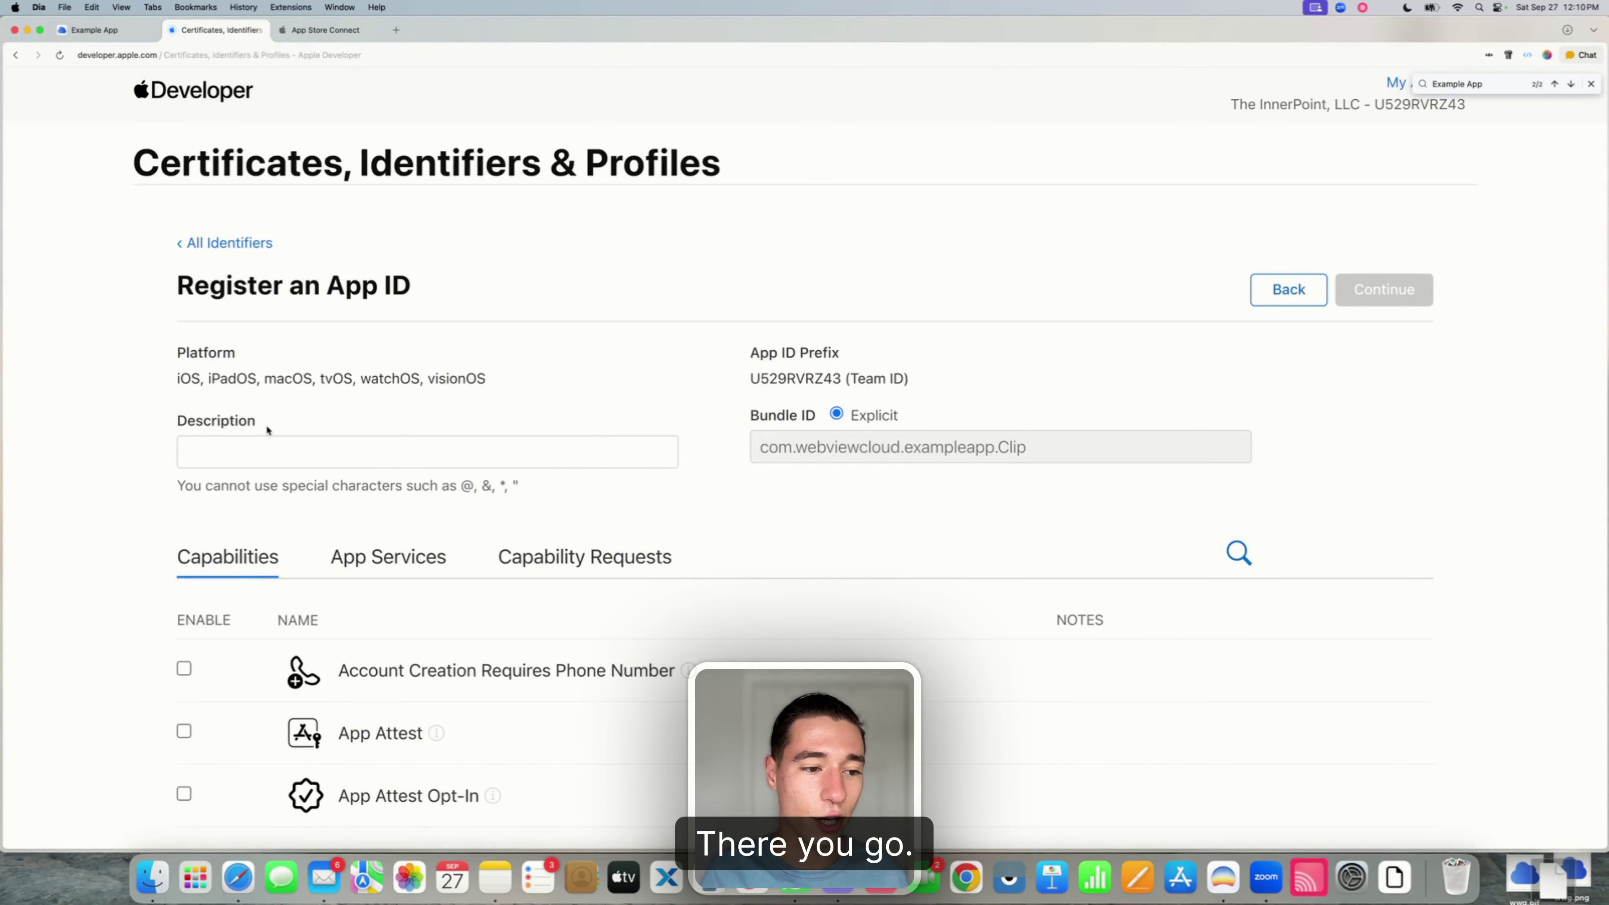
# - Enter 'Example App AppClip' as the description for the new App Clip ID
pyautogui.click(236, 455)
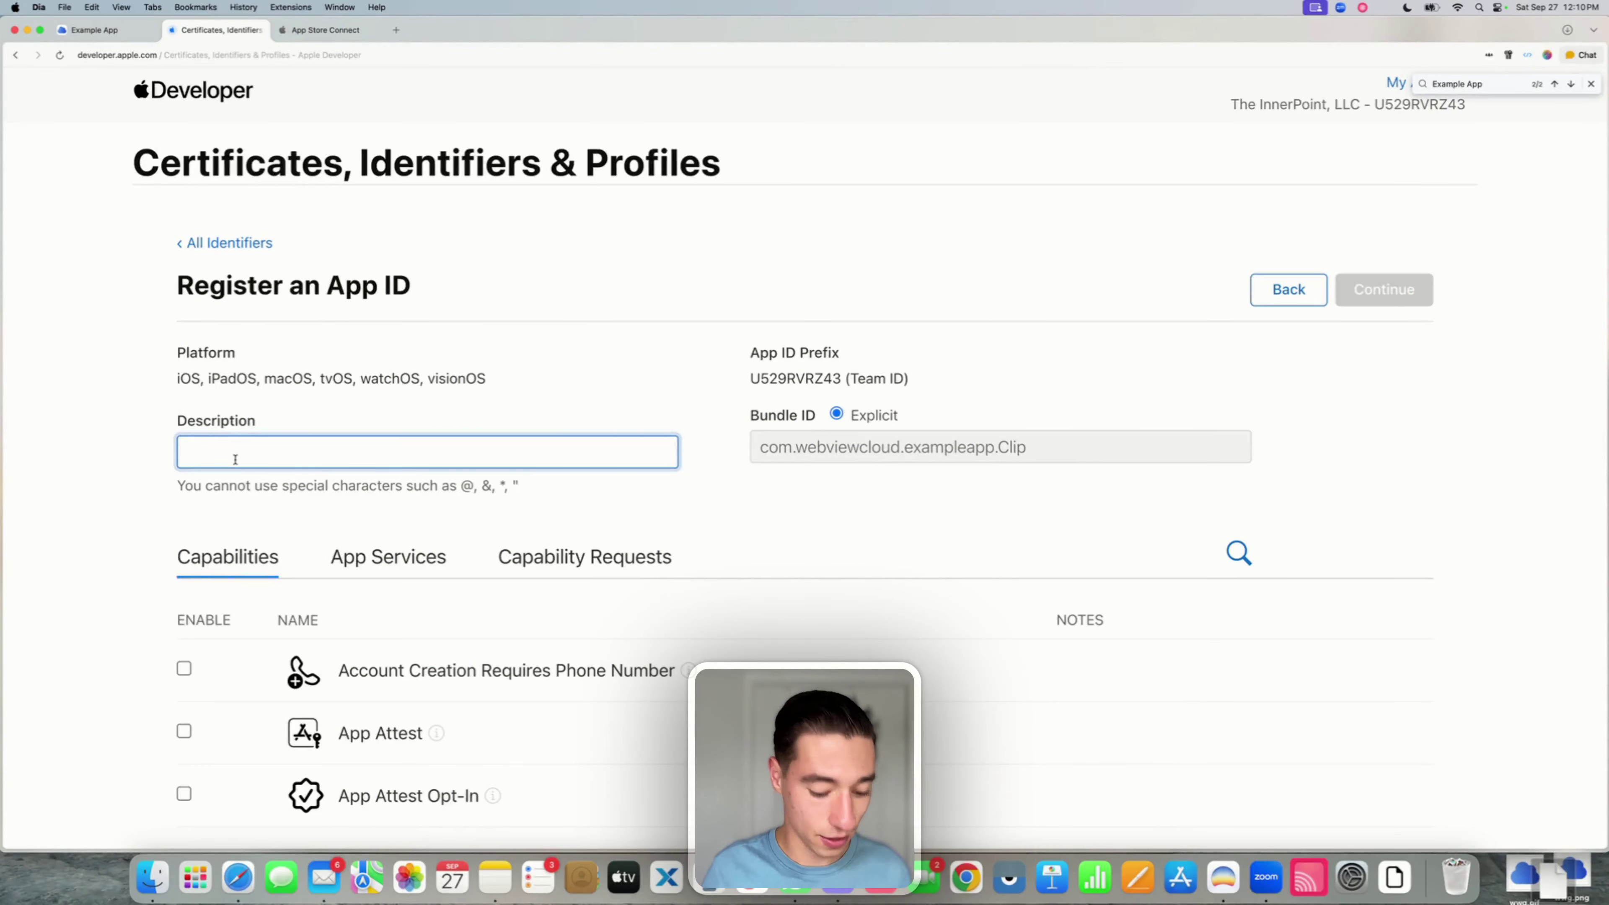
pyautogui.write('Example App AppClip')
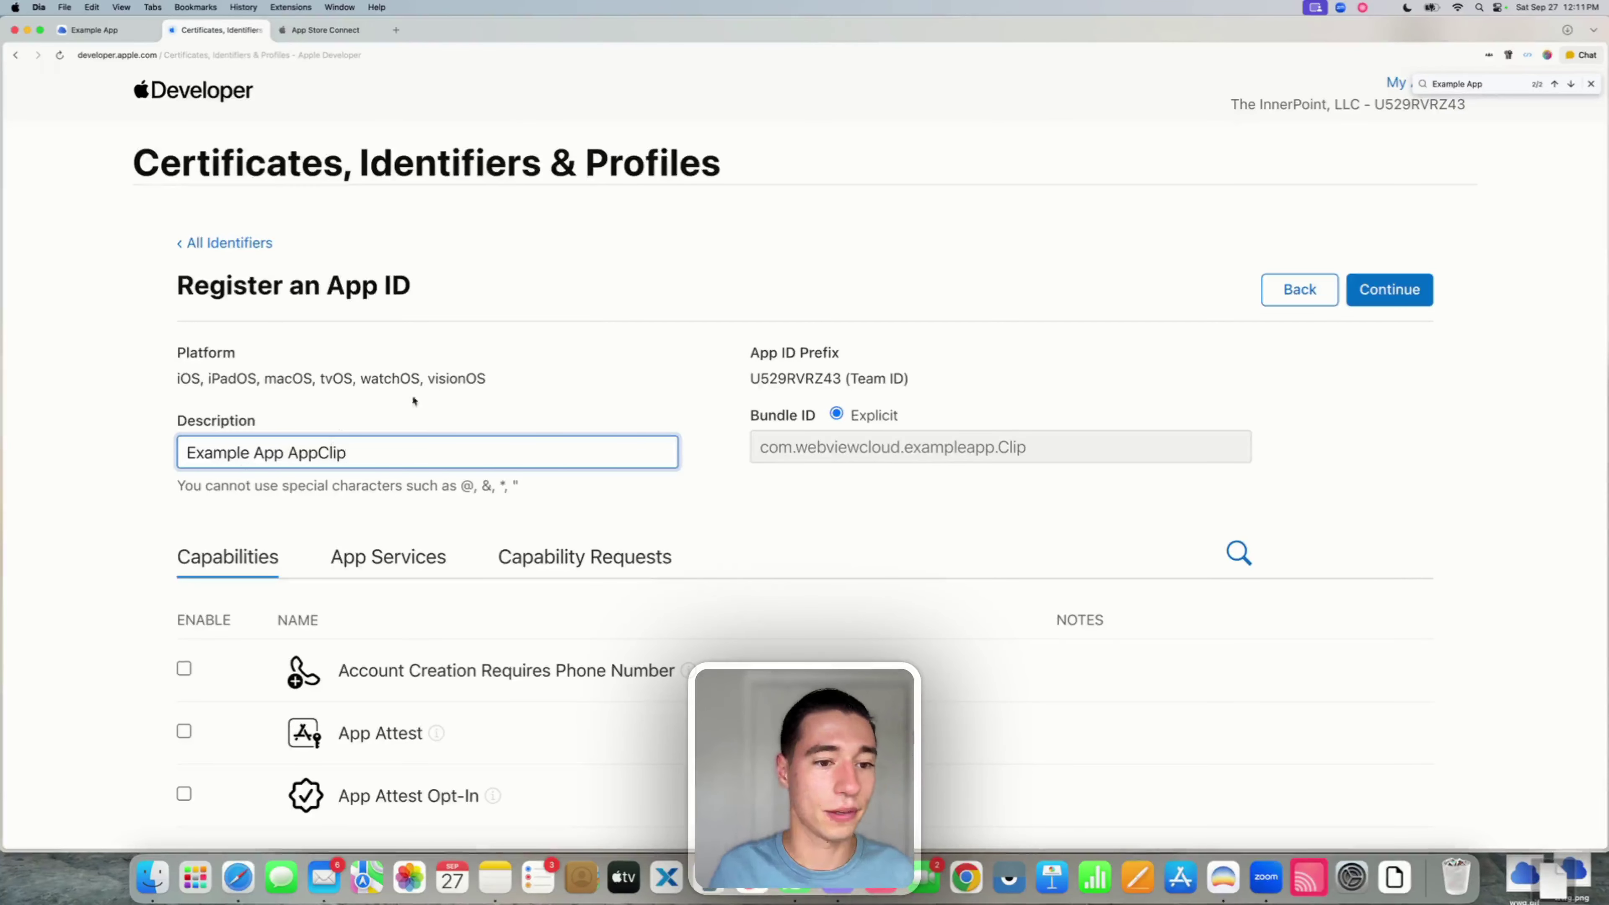
pyautogui.moveTo(413, 401); pyautogui.dragTo(475, 386)
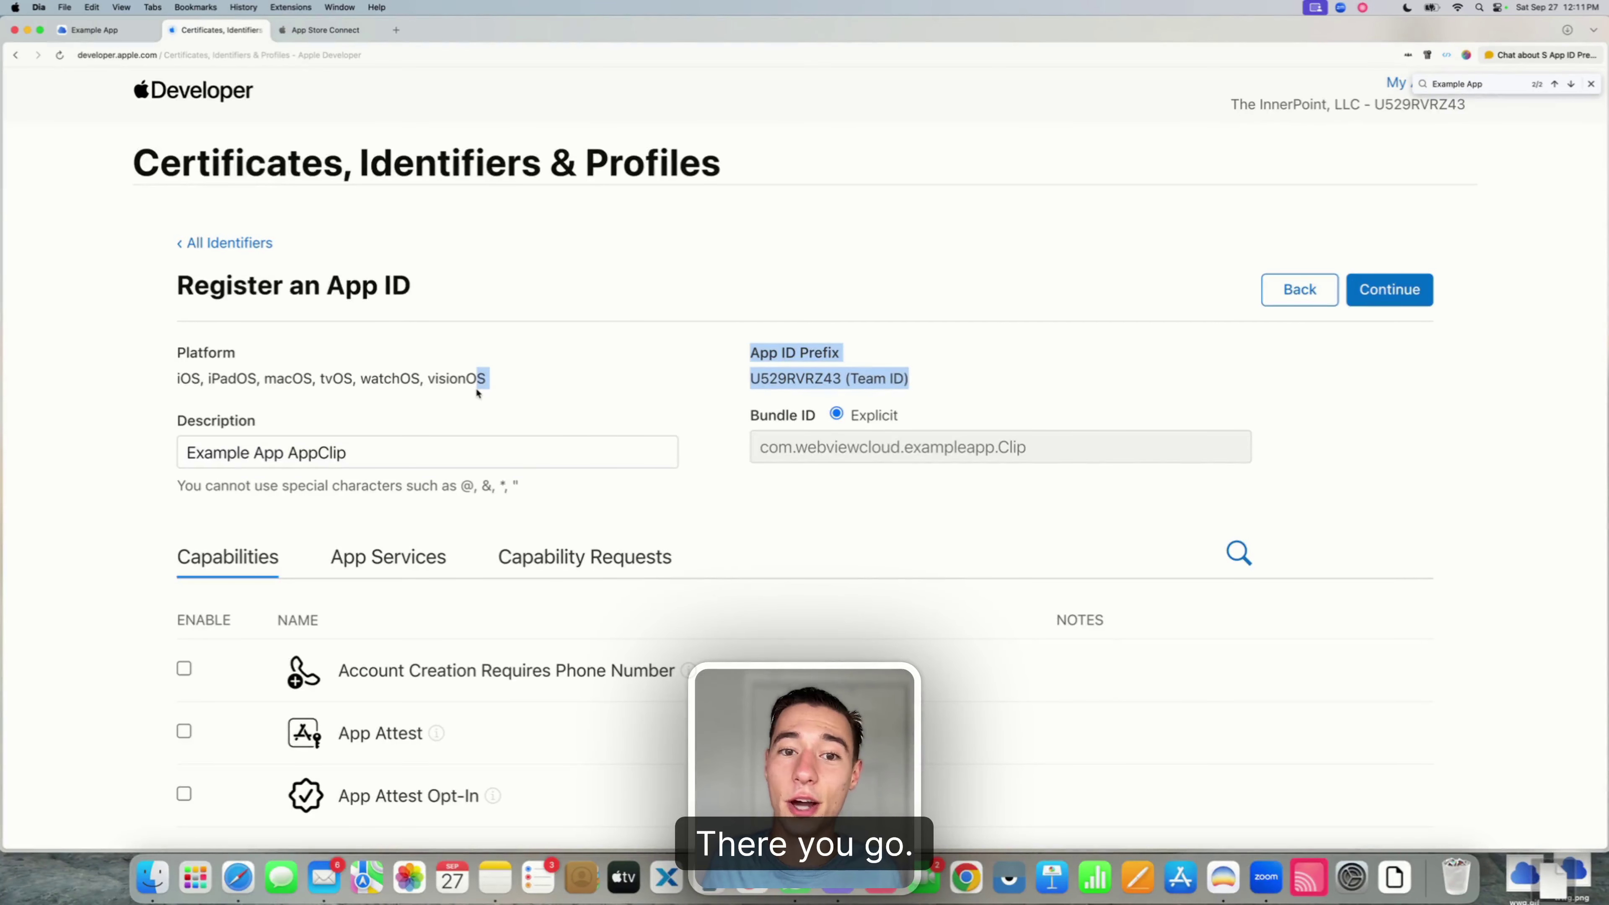
pyautogui.scroll(-3, 460, 473)
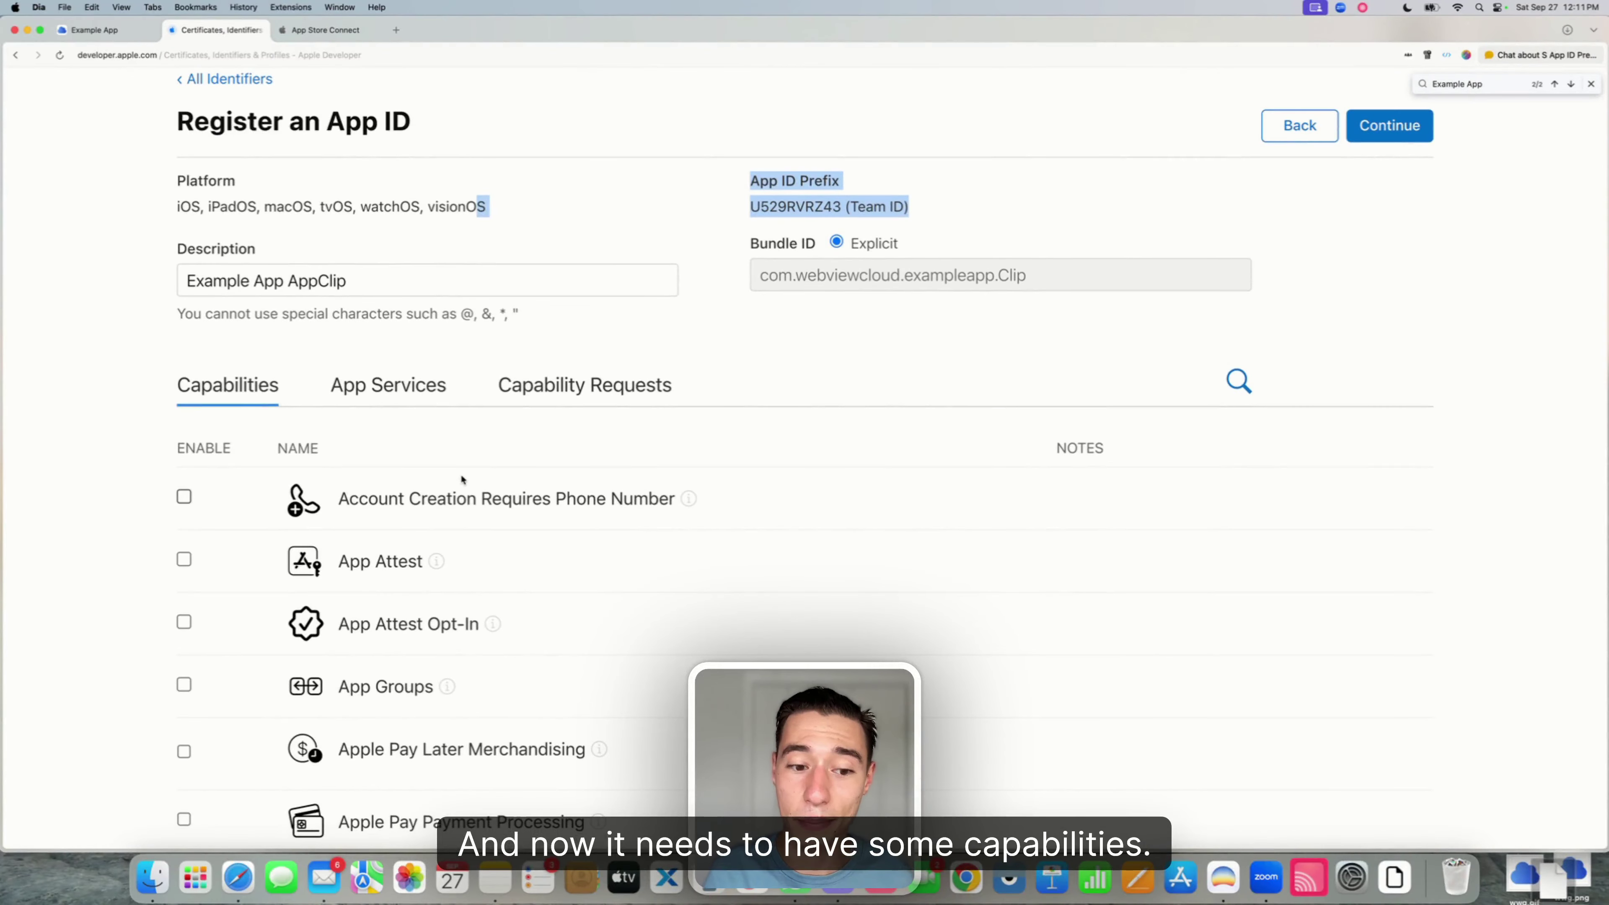
pyautogui.scroll(-3, 442, 544)
# - Enable App Groups, Associated Domains and Push Notifications, then register the App Clip ID
pyautogui.click(183, 550)
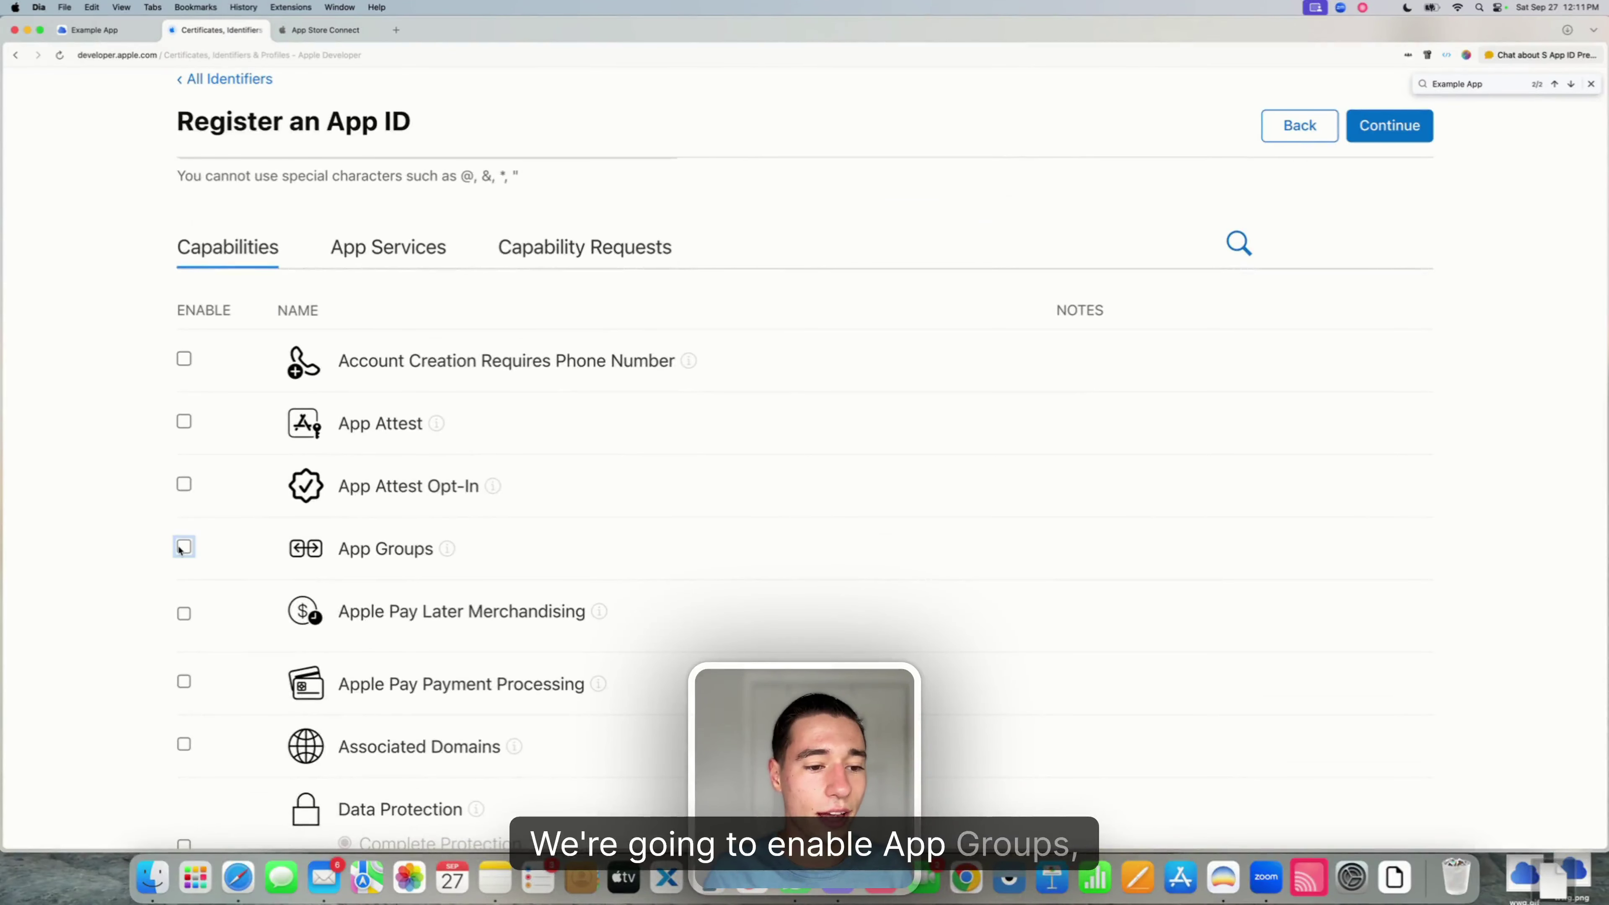
pyautogui.scroll(-3, 234, 766)
pyautogui.click(183, 575)
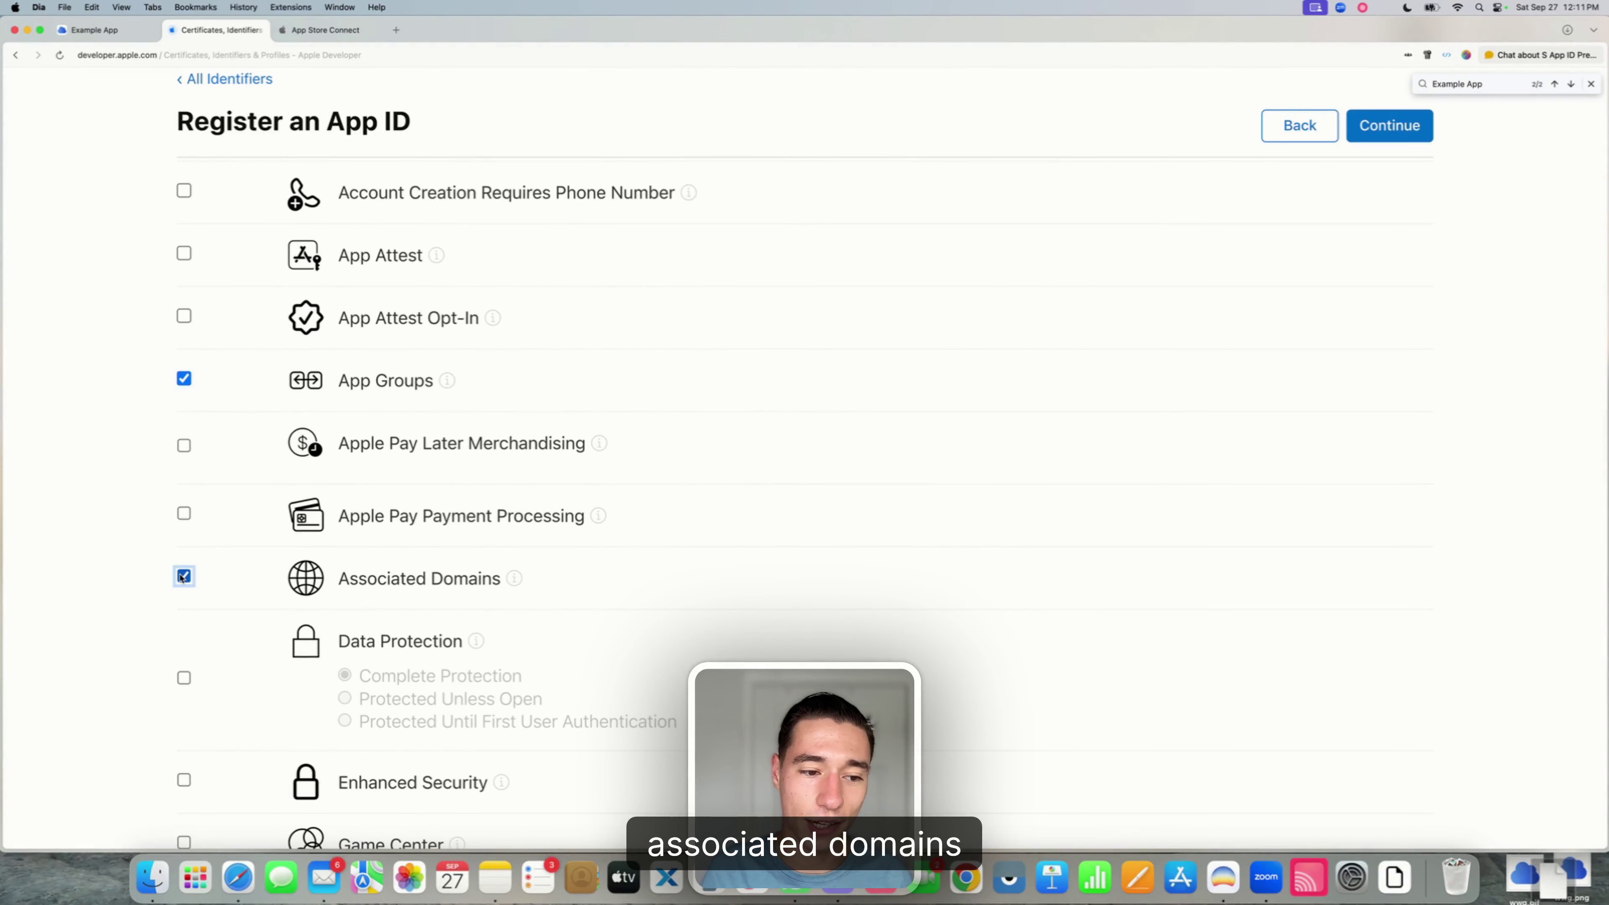
pyautogui.rightClick(439, 586)
pyautogui.press('Escape')
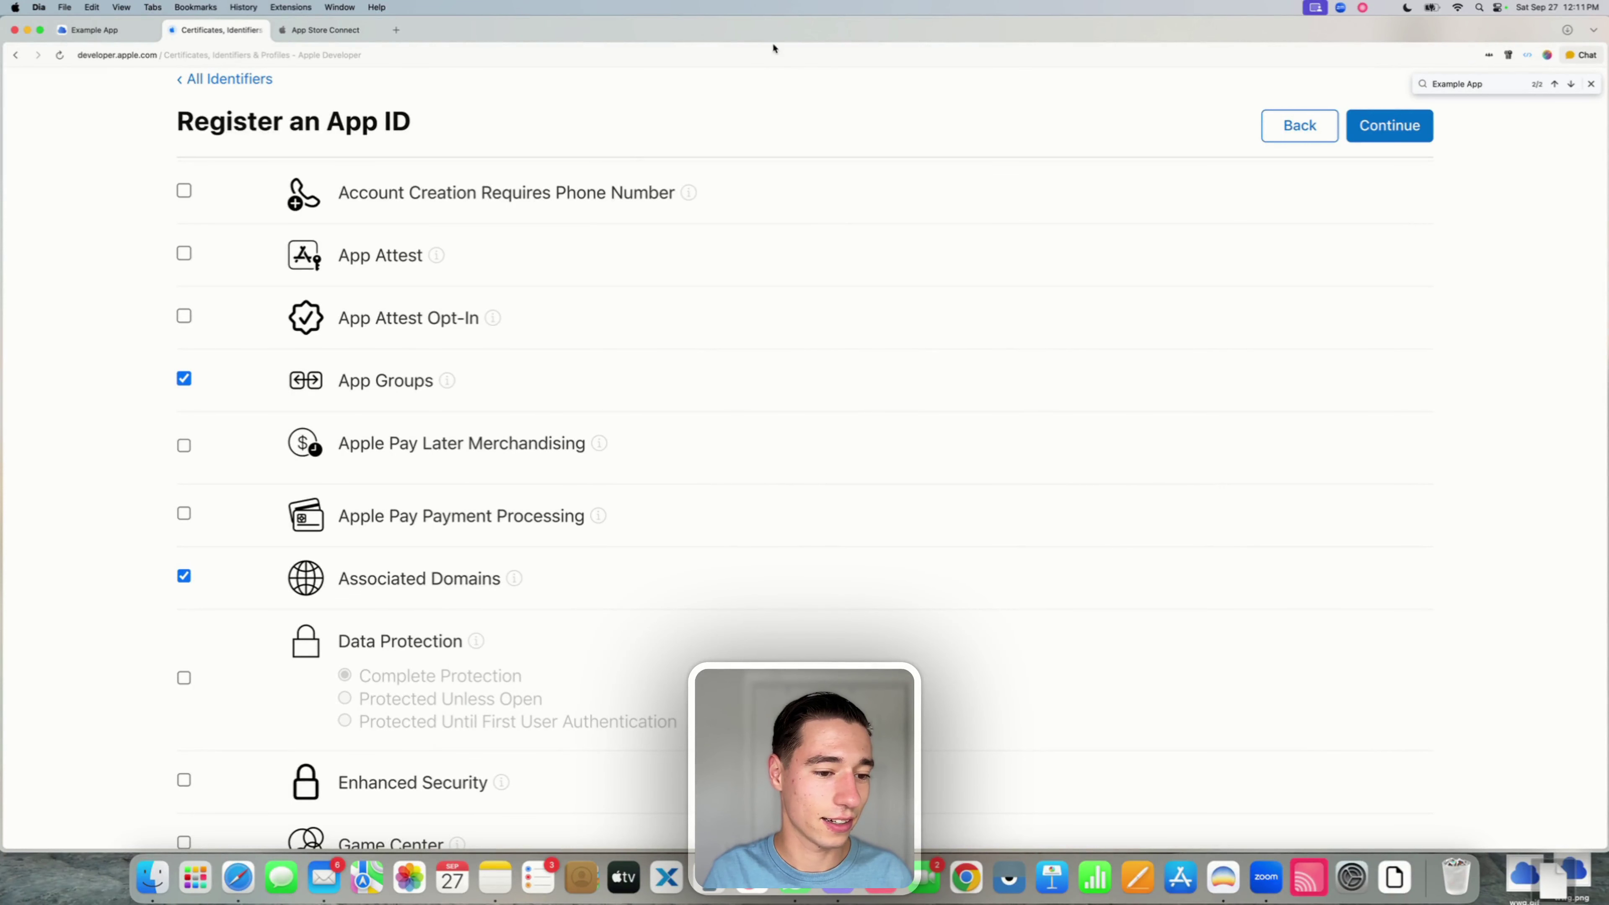
pyautogui.scroll(-10, 540, 306)
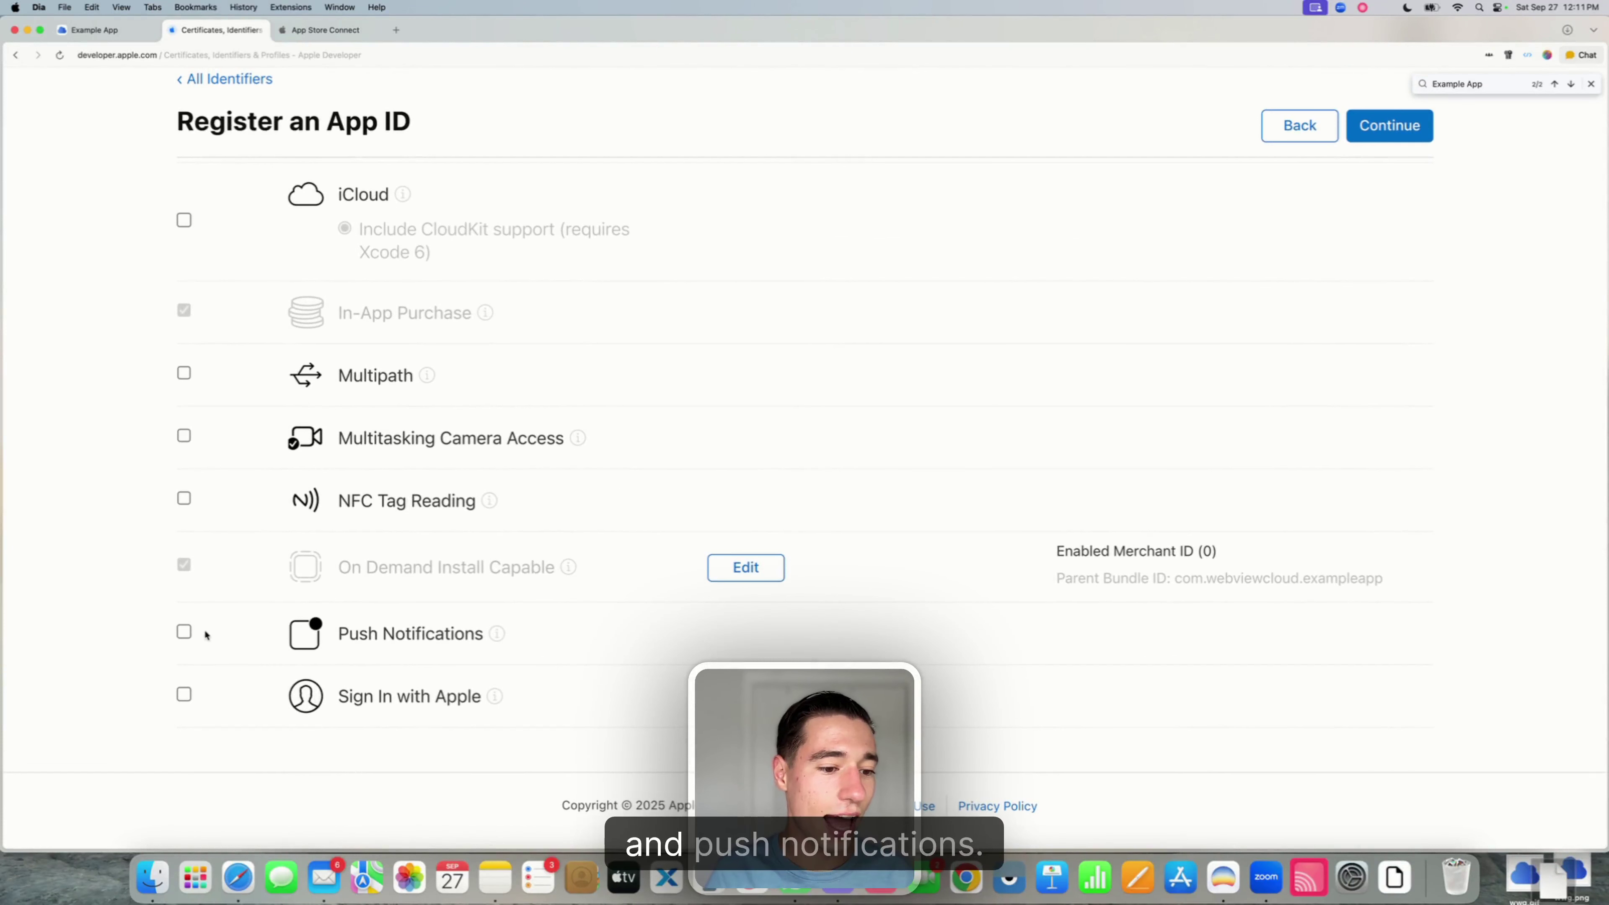
pyautogui.click(183, 633)
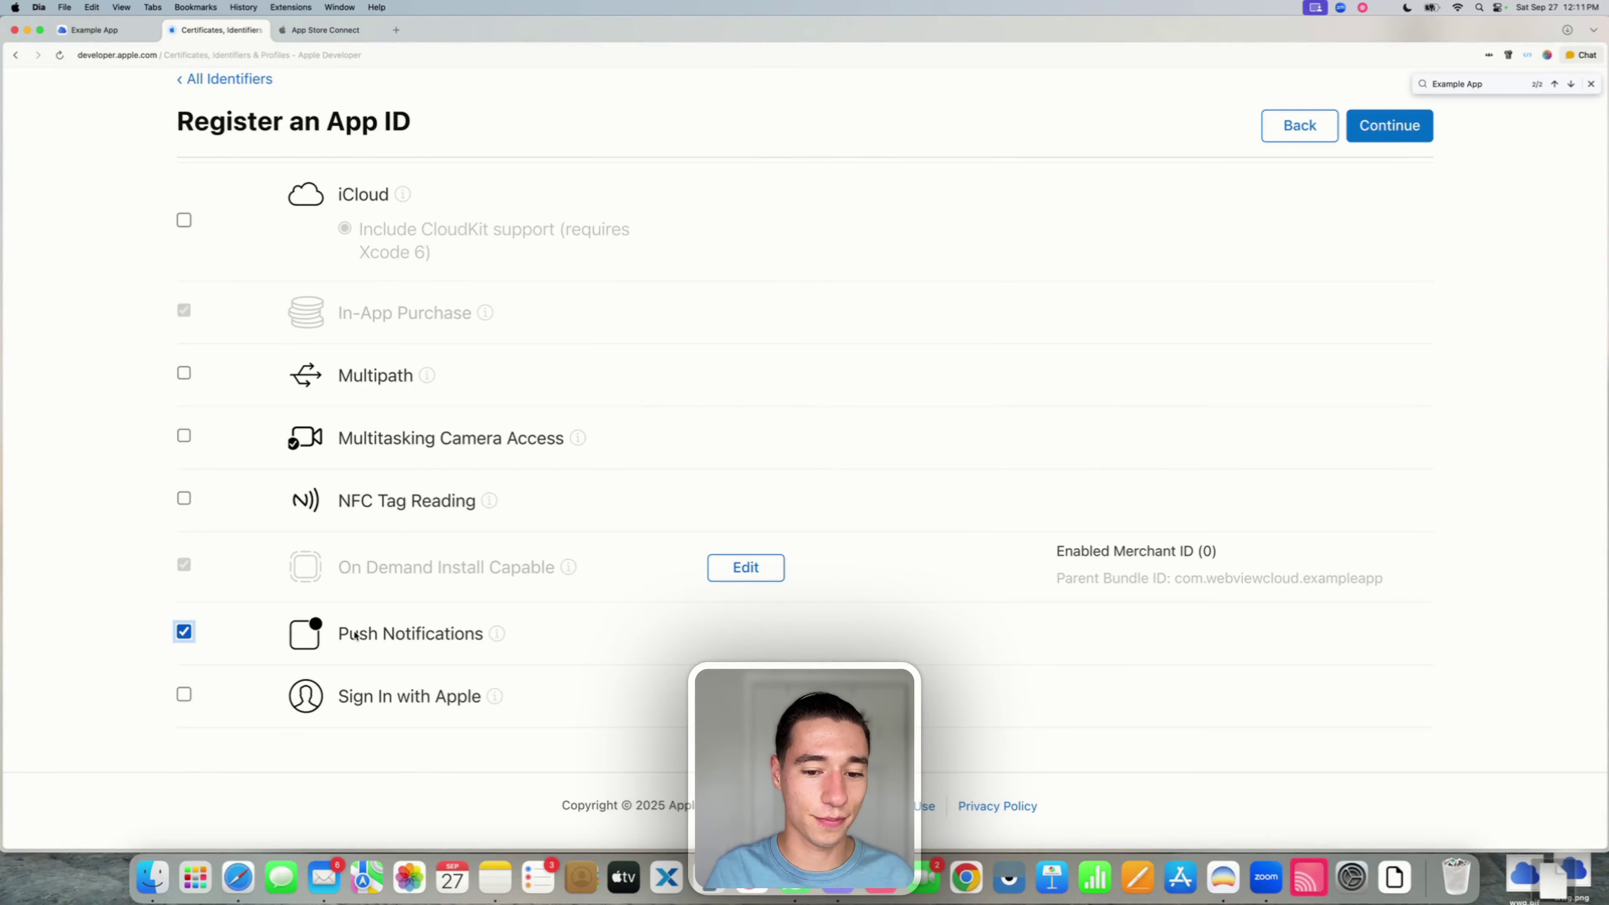
pyautogui.scroll(20, 353, 634)
pyautogui.click(1386, 289)
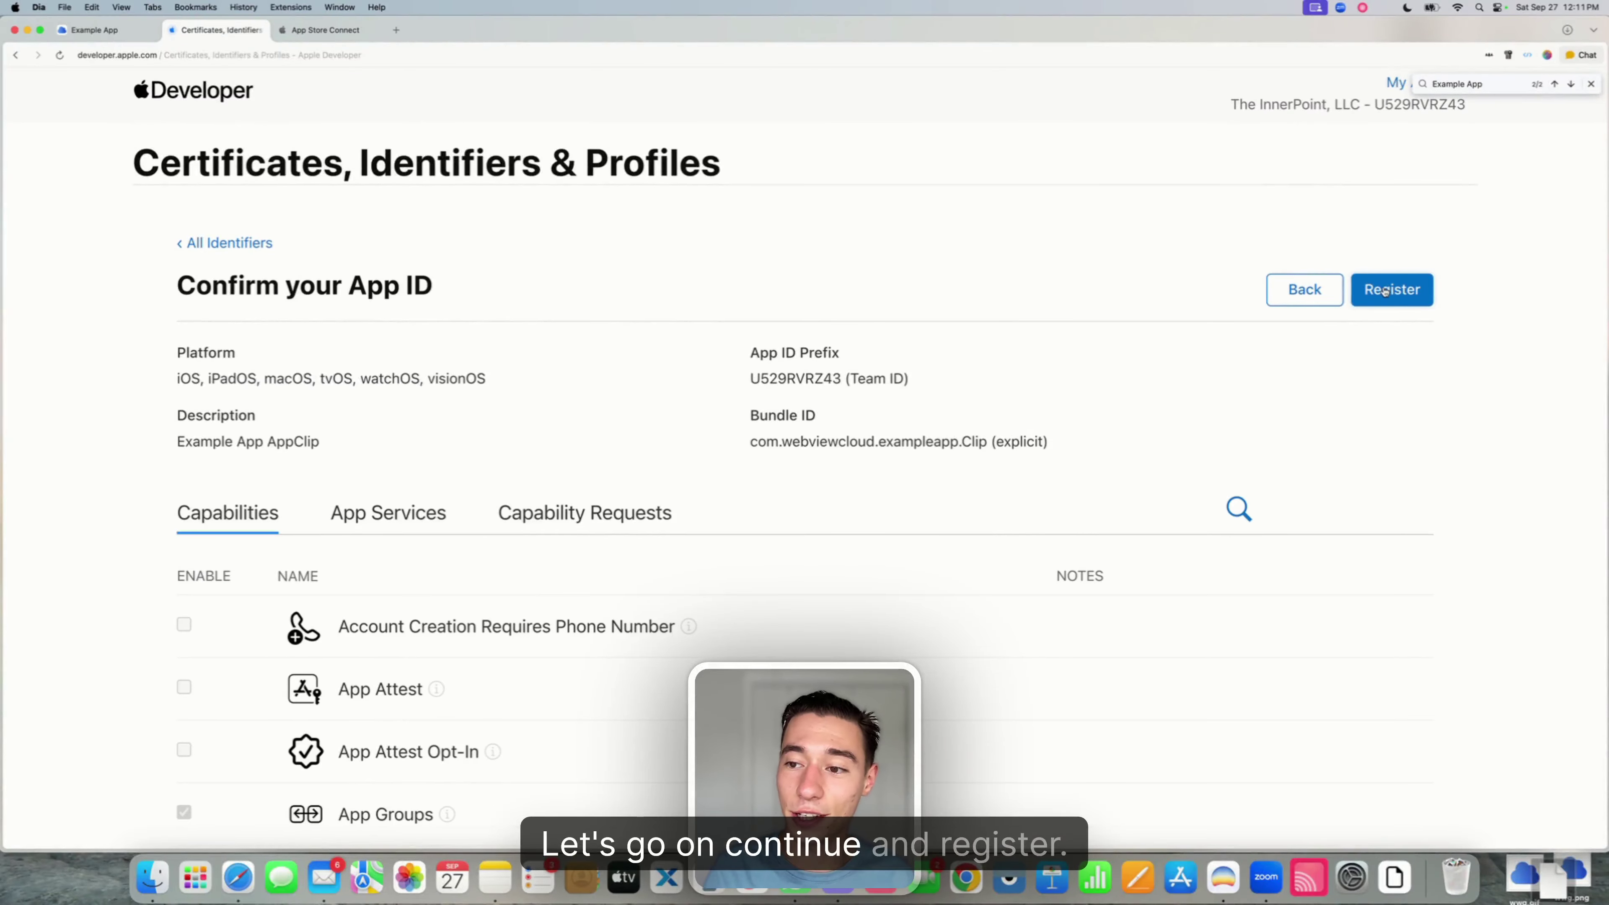
pyautogui.click(1386, 290)
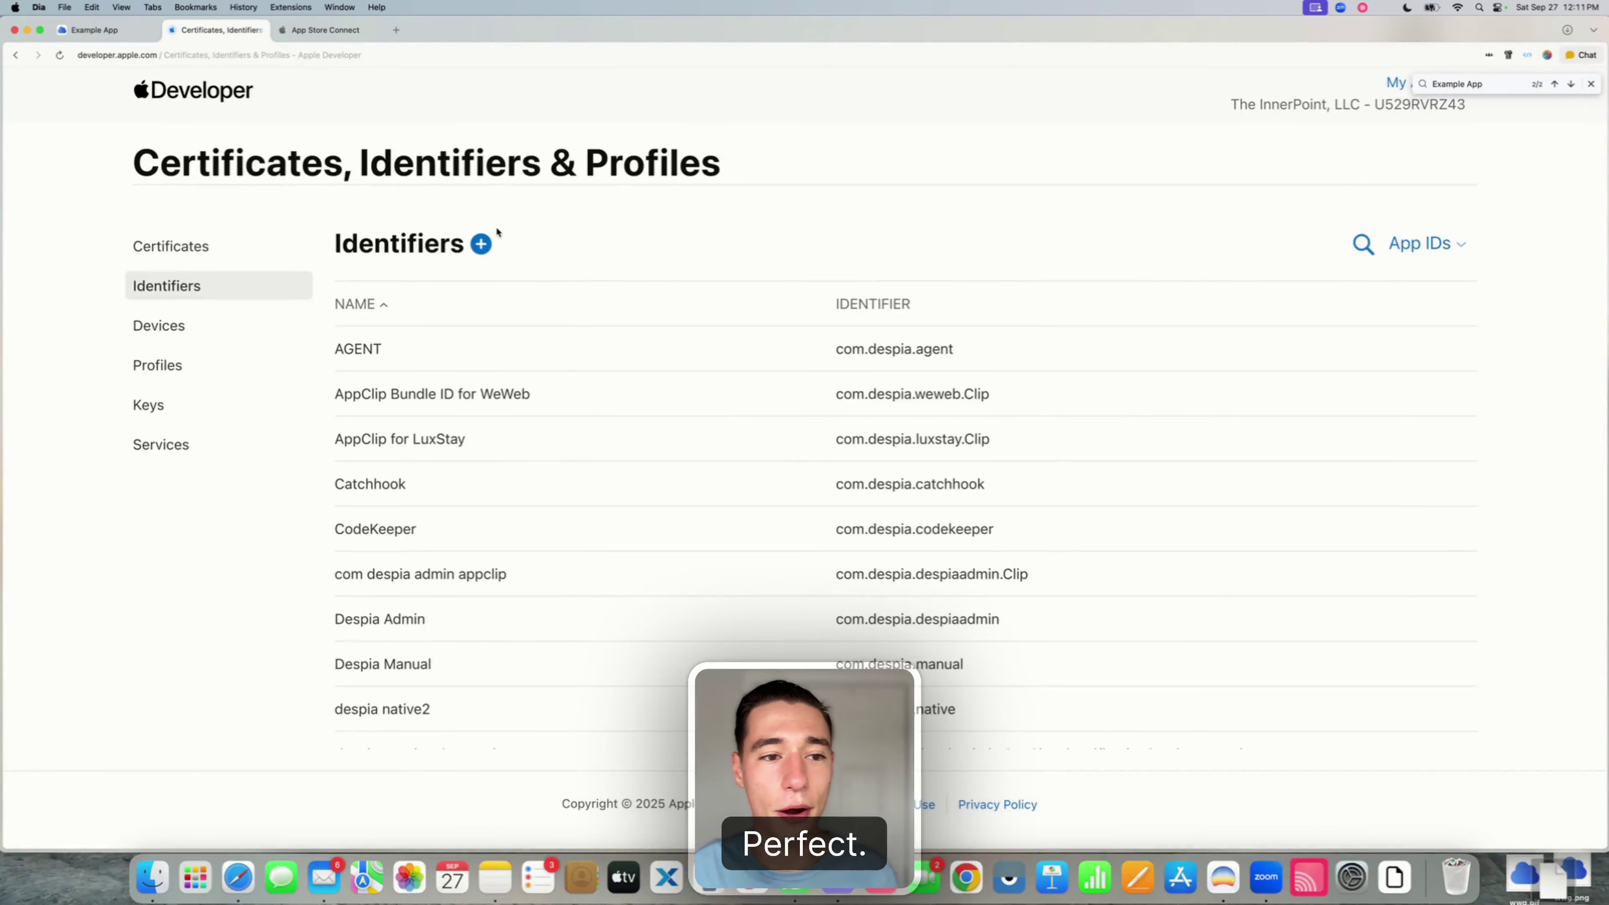
# - Open a blank Register an App Group form, then switch back to the Example App project tab
pyautogui.click(481, 244)
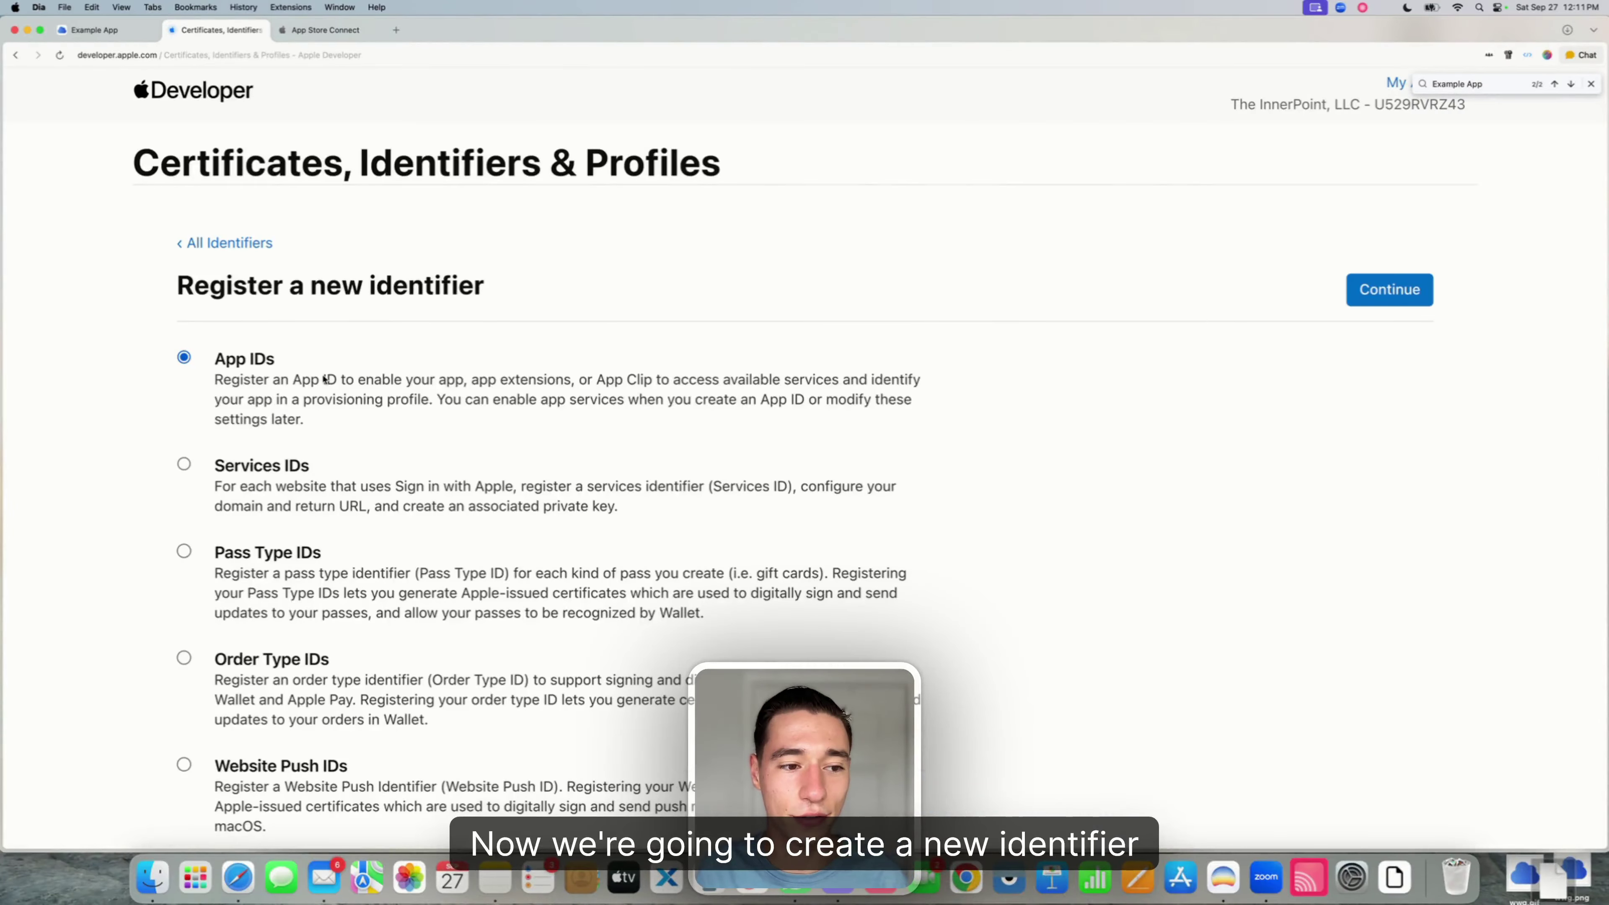
pyautogui.scroll(-10, 327, 414)
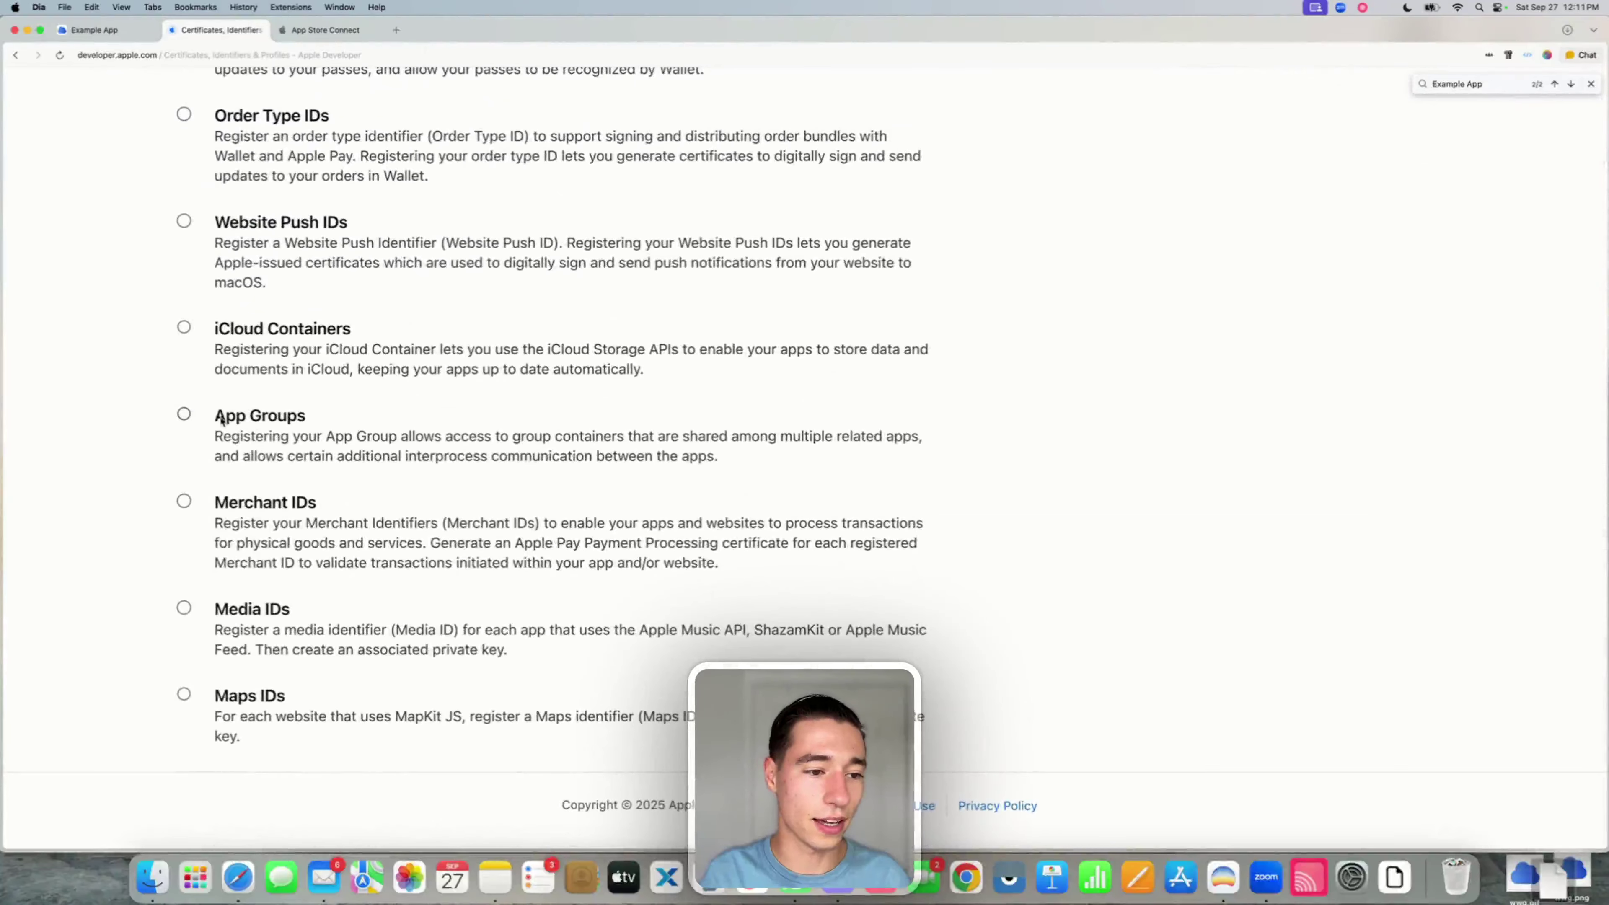
pyautogui.click(184, 414)
pyautogui.scroll(10, 927, 450)
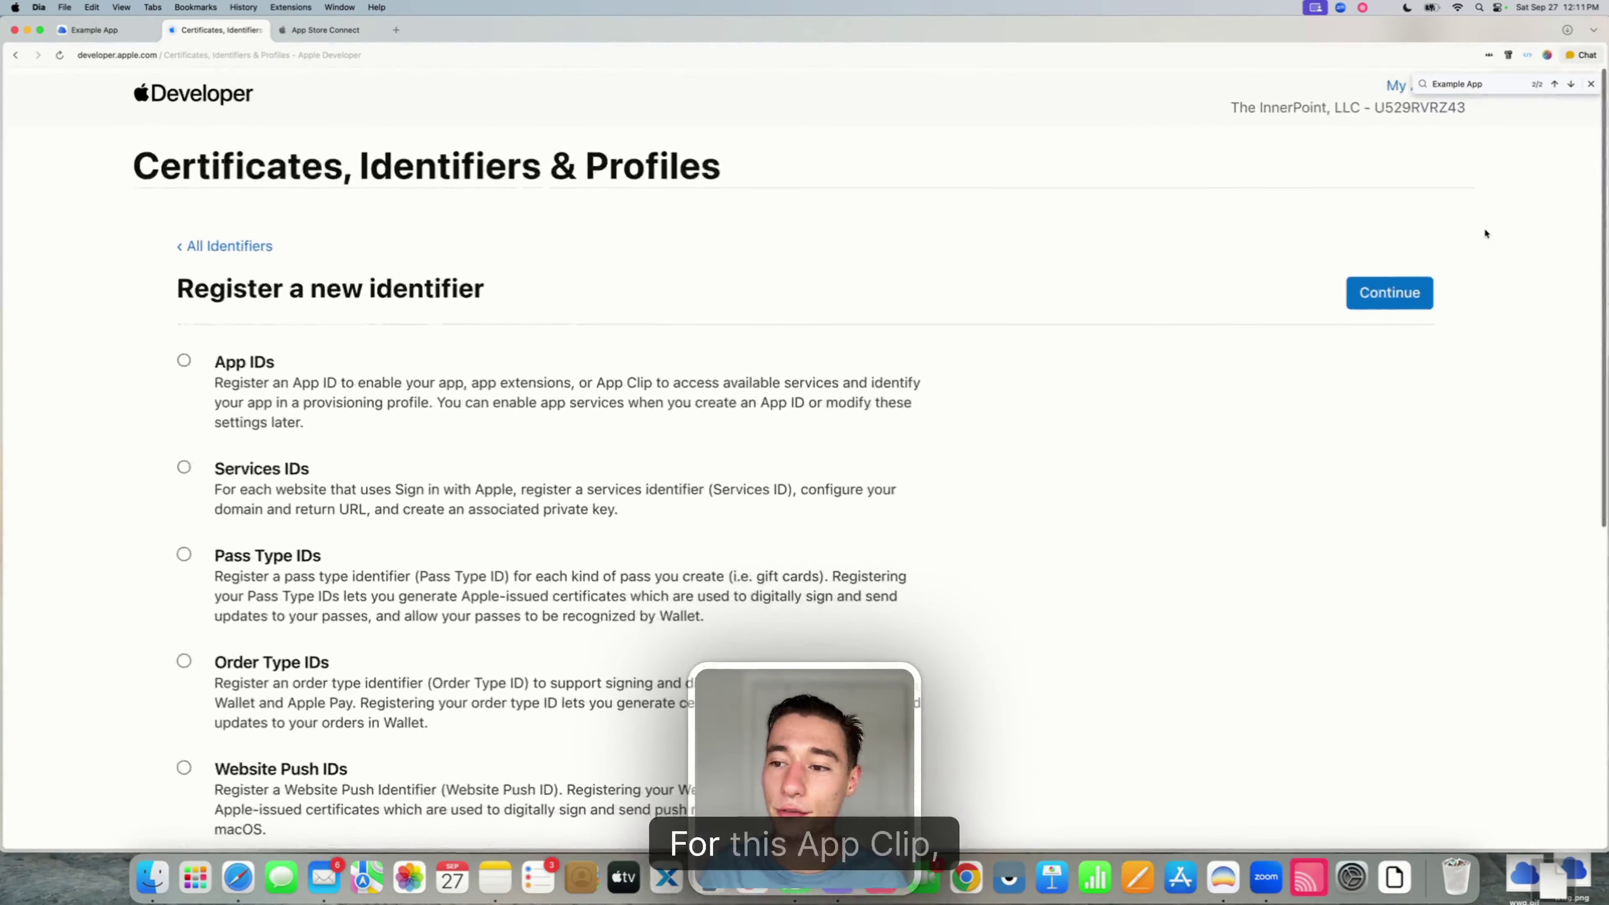
pyautogui.click(1360, 293)
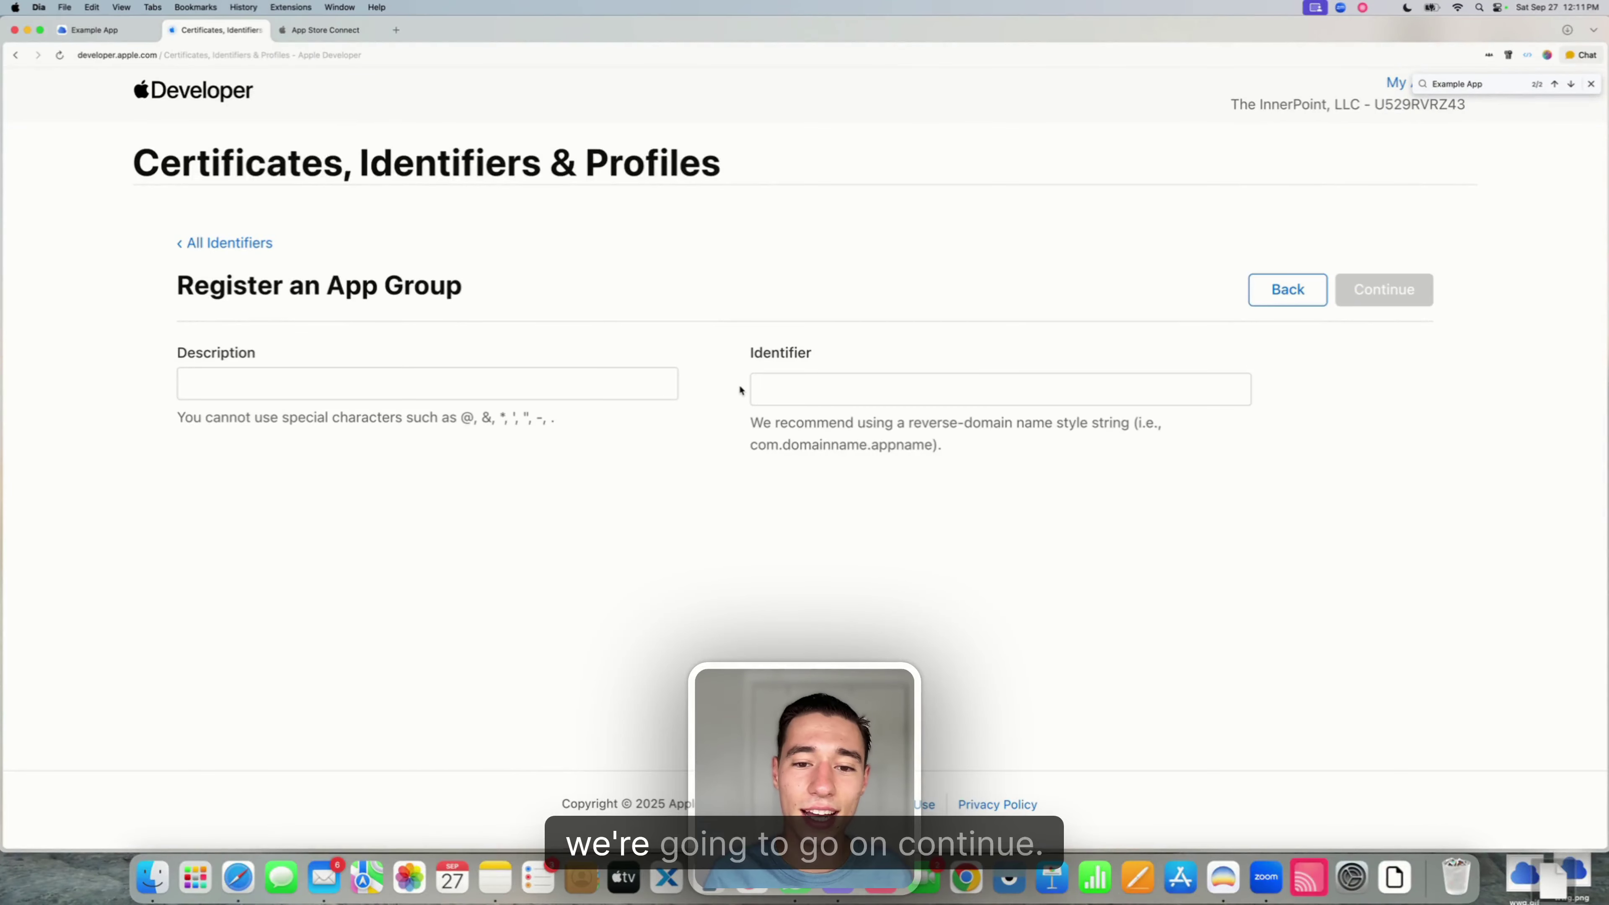
pyautogui.click(103, 28)
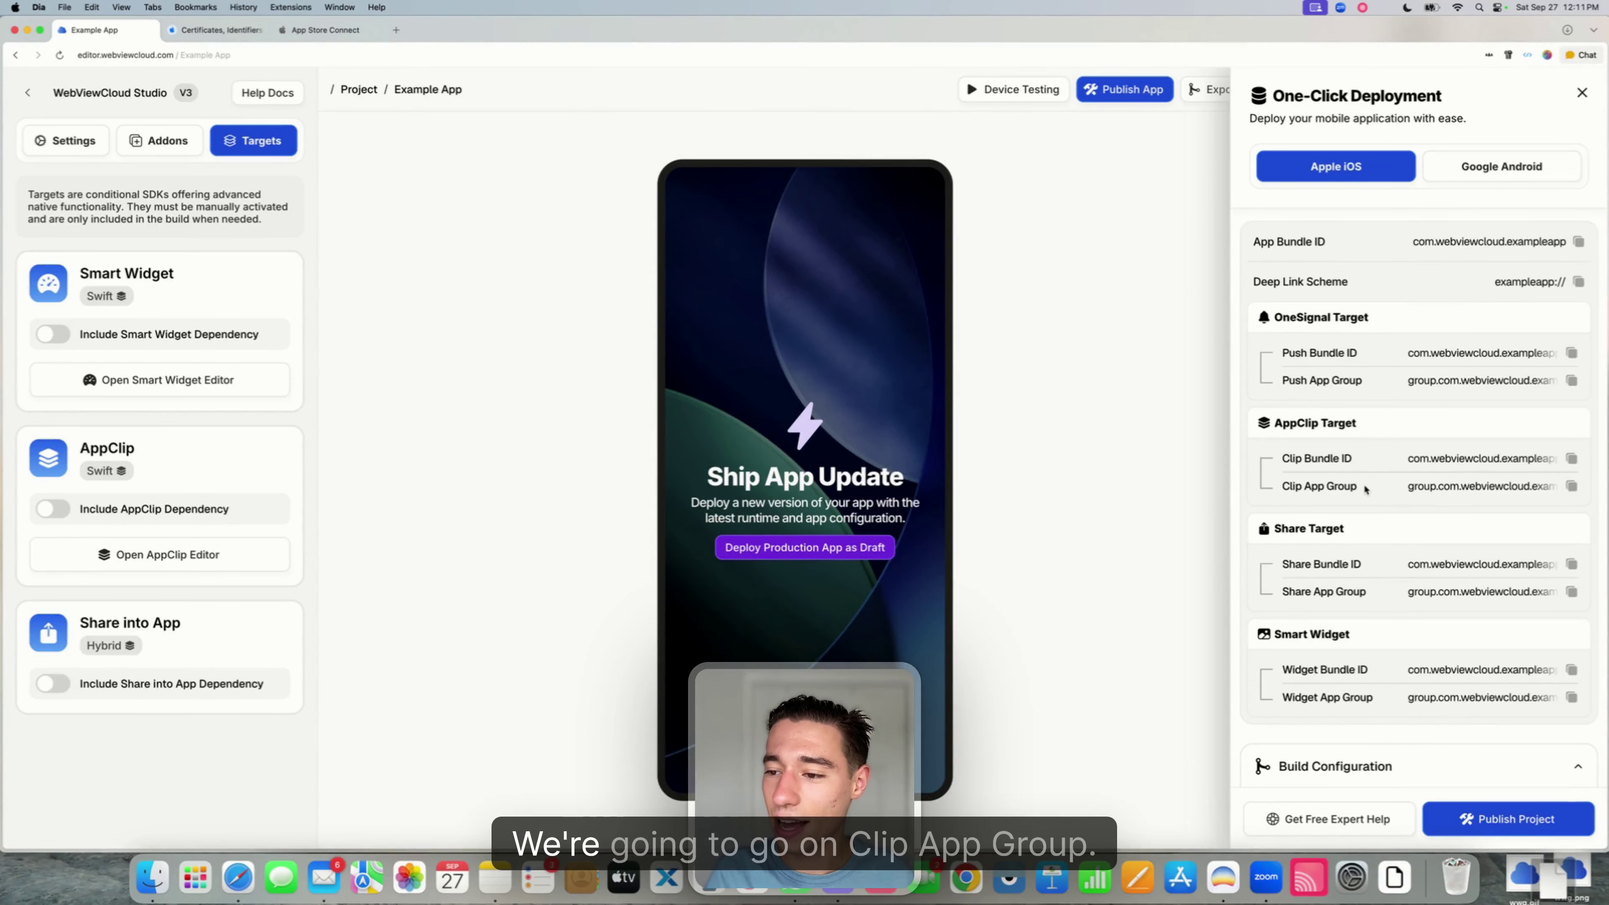
# - Copy the Clip App Group identifier from One-Click Deployment and return to the App Group form
pyautogui.moveTo(1279, 488); pyautogui.dragTo(1355, 487)
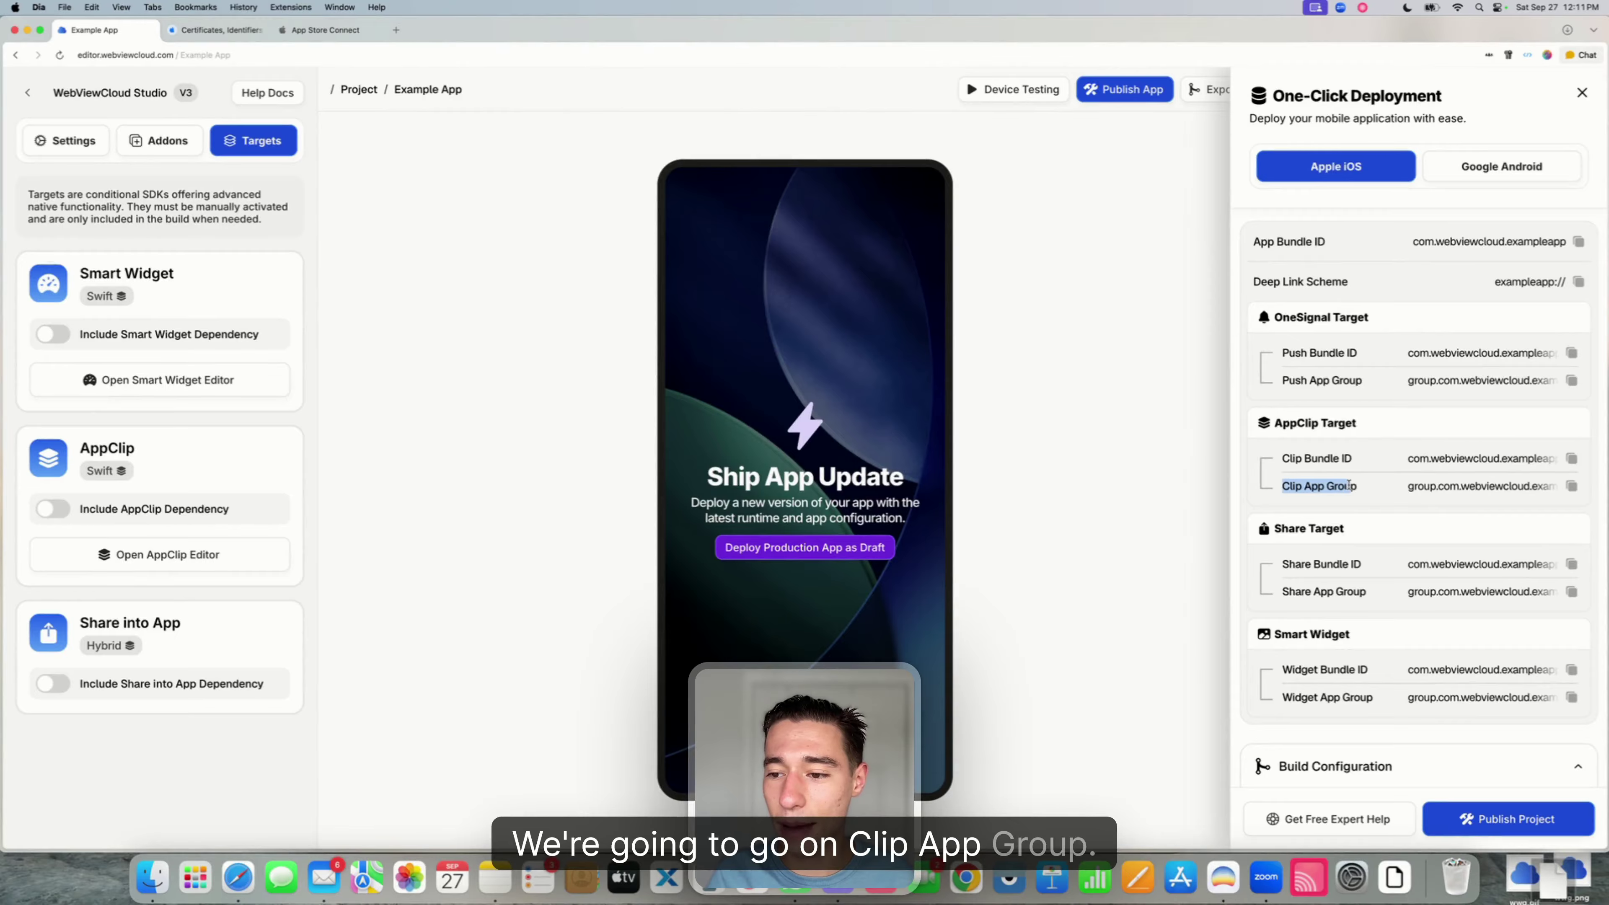
pyautogui.click(1571, 486)
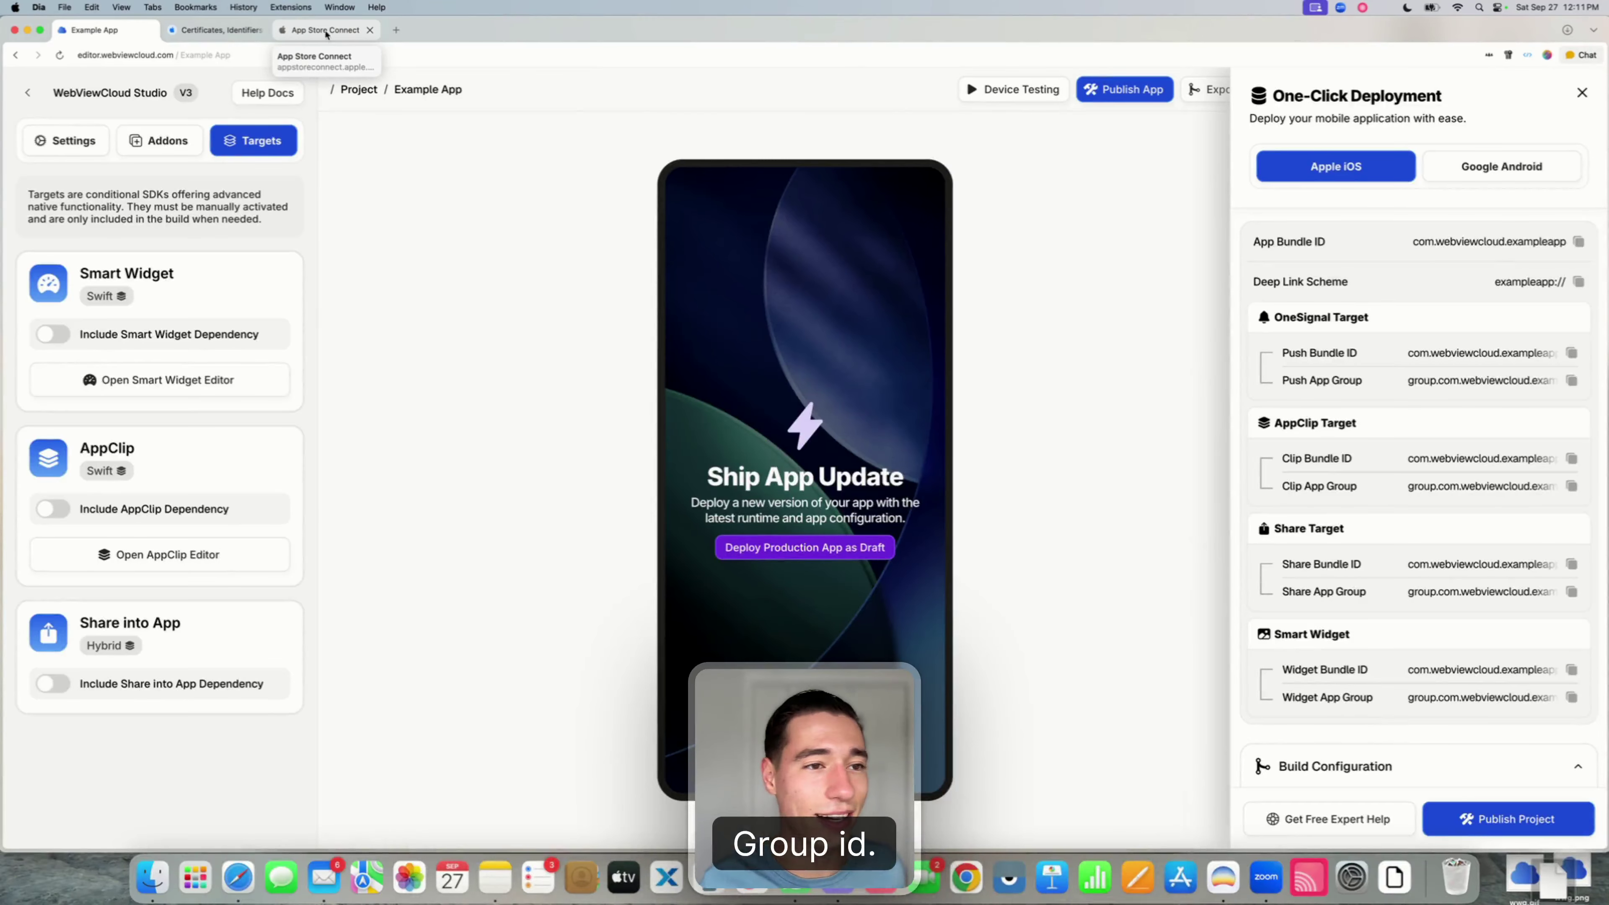
pyautogui.click(215, 30)
# - Paste group.com.webviewcloud.exampleapp.Clip as the identifier and begin typing the description 'Example App AppClip'
pyautogui.click(767, 389)
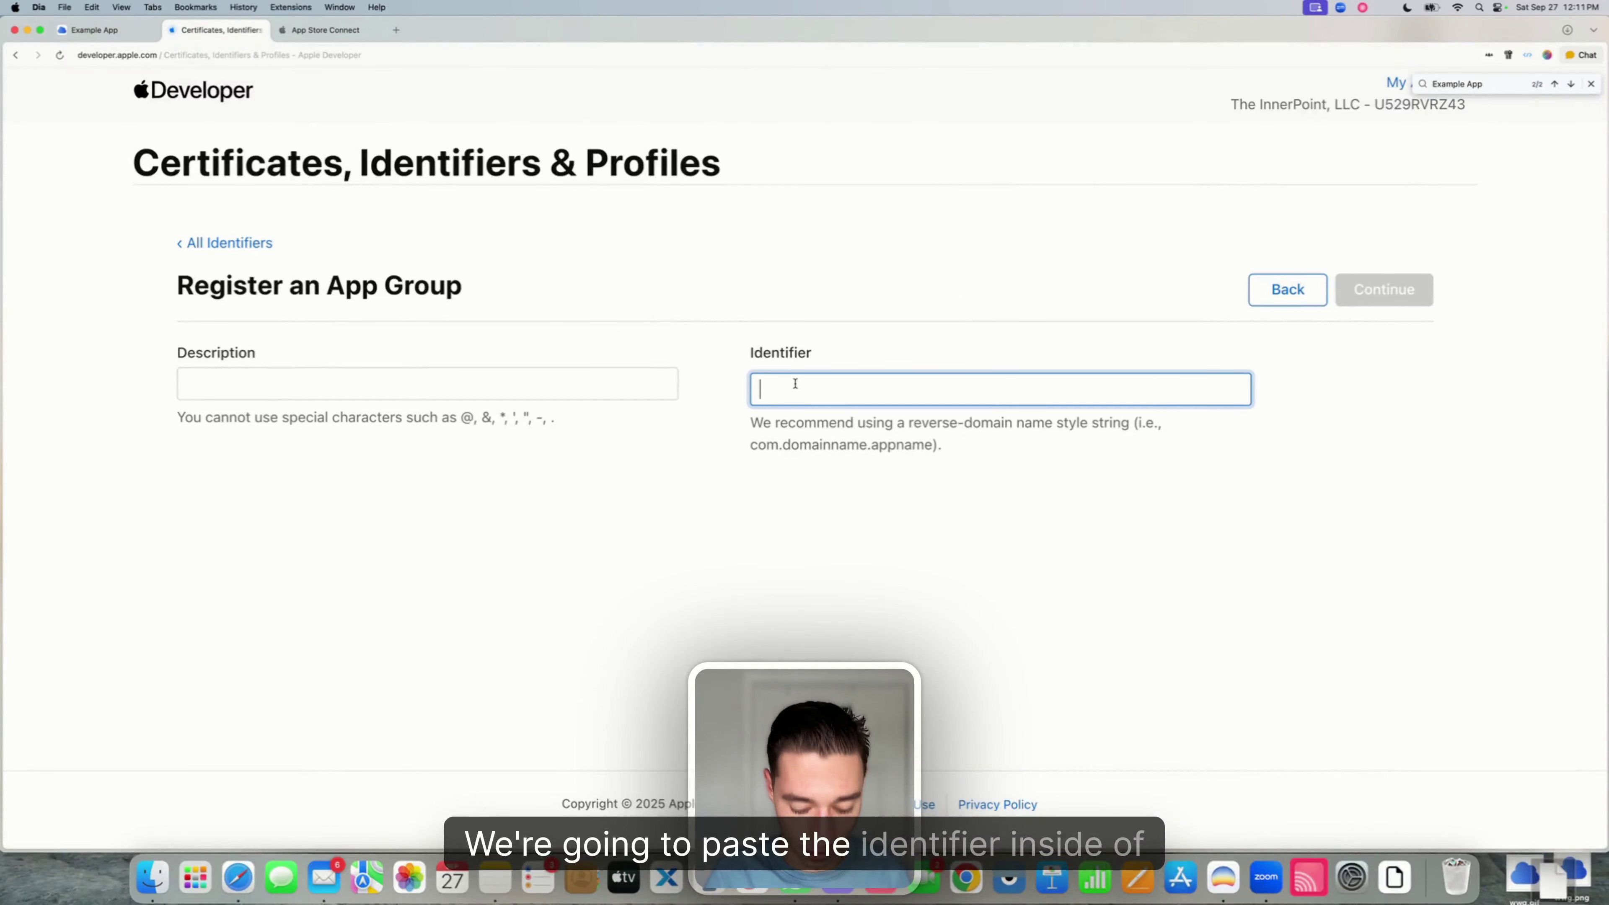
pyautogui.press('super+v')
pyautogui.click(327, 390)
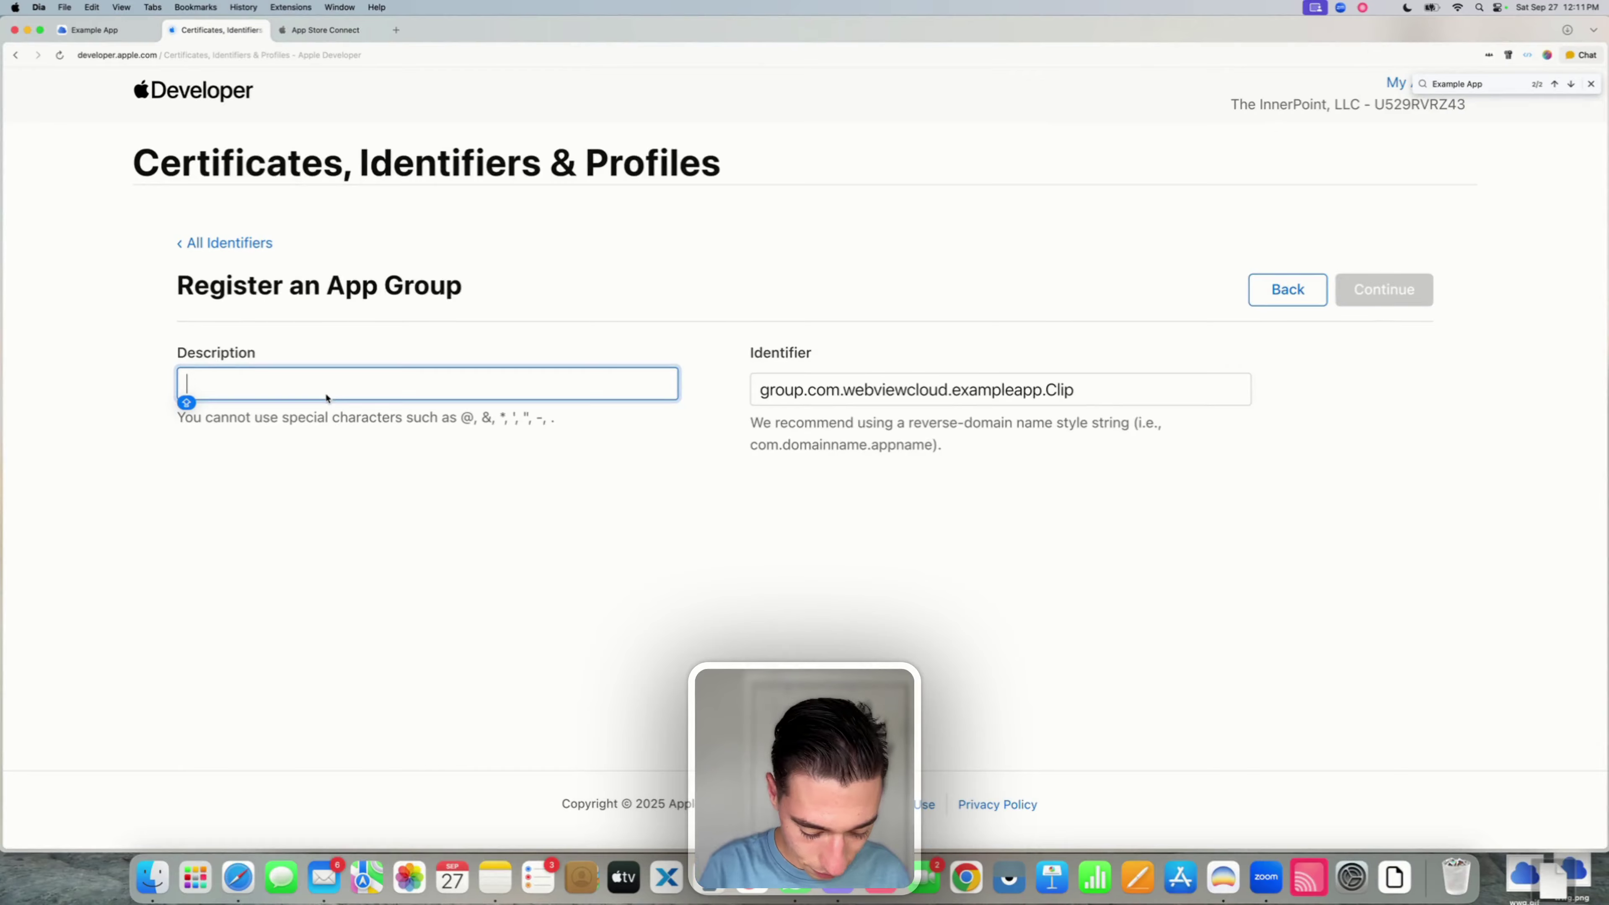
pyautogui.write('Example App AppClip AppGroup')
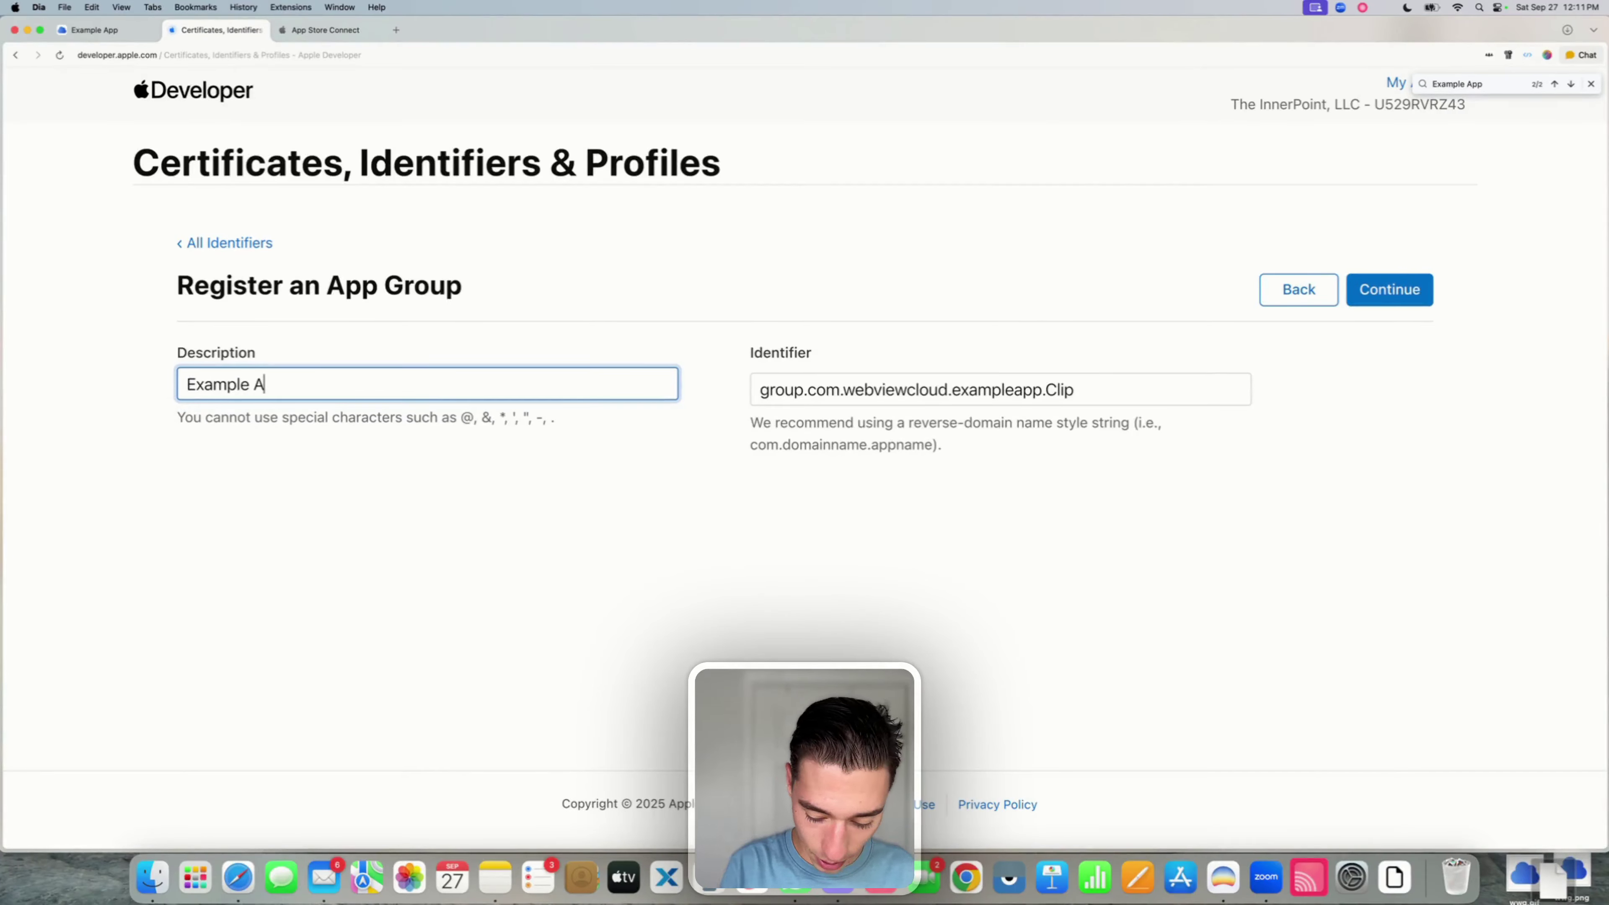
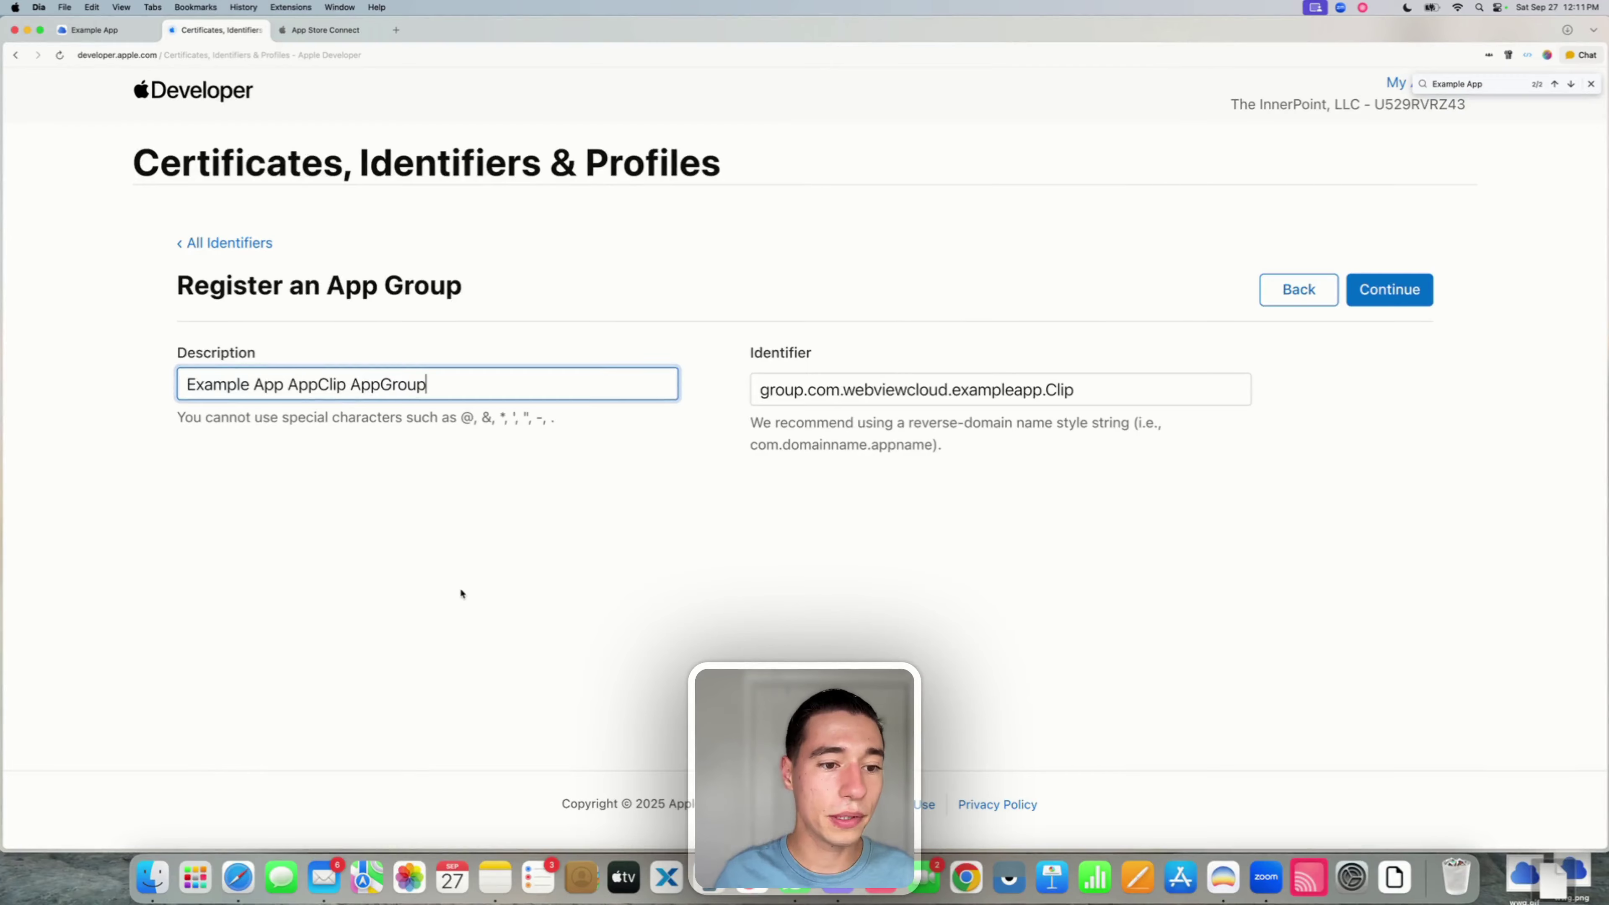
# - Confirm and register the group.com.webviewcloud.exampleapp.Clip app group described as Example App AppClip AppGroup
pyautogui.click(1376, 300)
pyautogui.click(1382, 295)
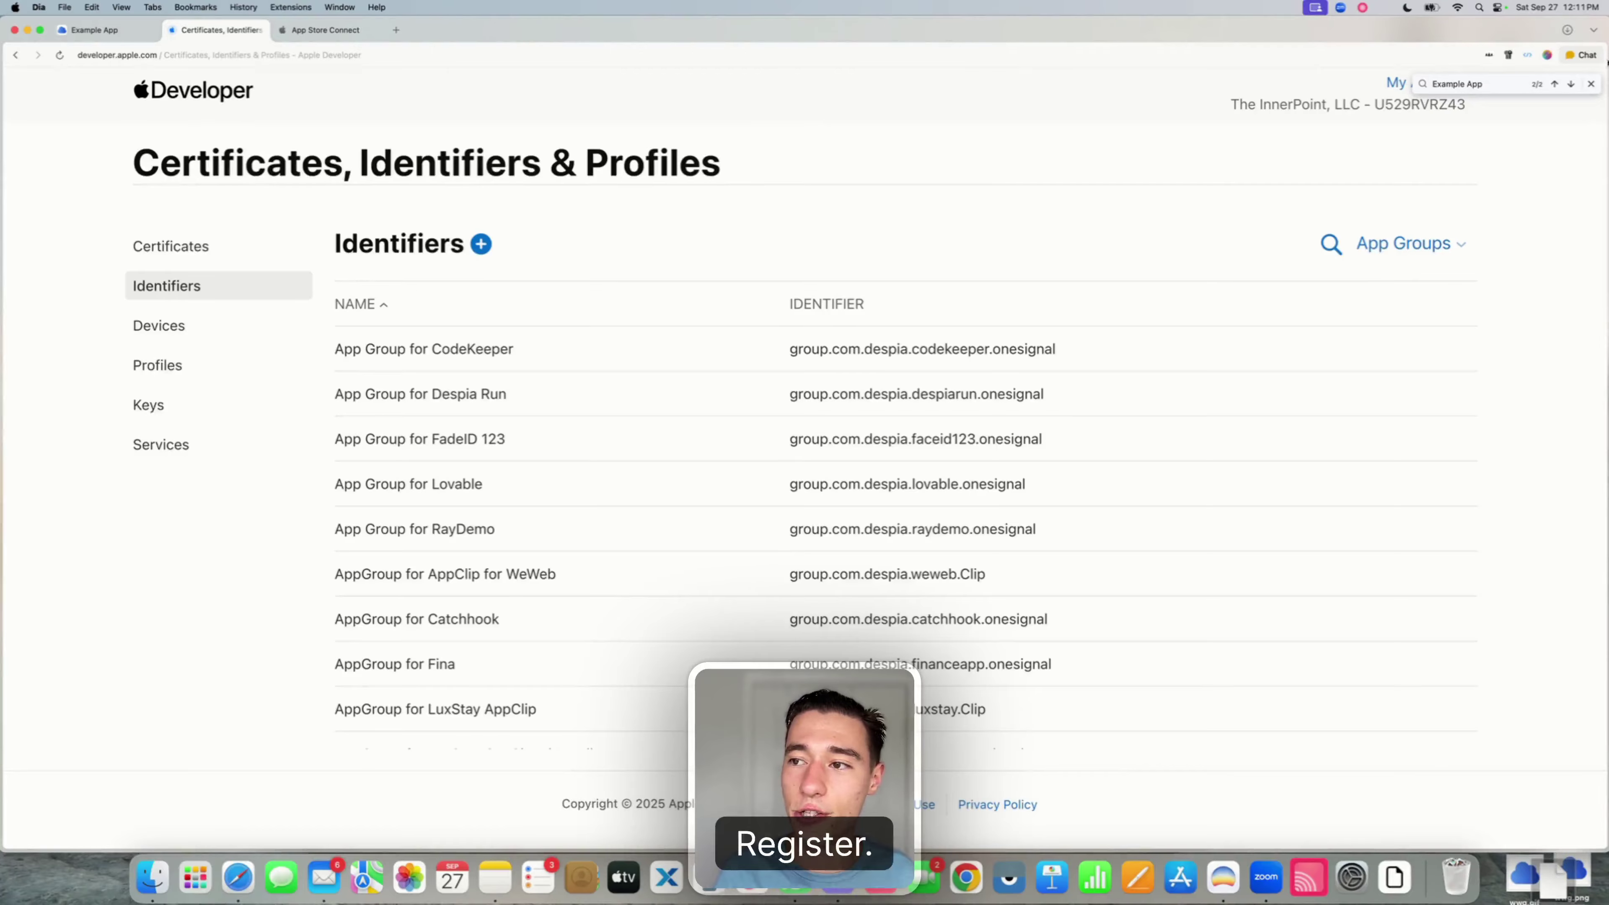
# - Filter the identifiers to App IDs, search 'Exam', and open the Example App AppClip identifier
pyautogui.click(1590, 84)
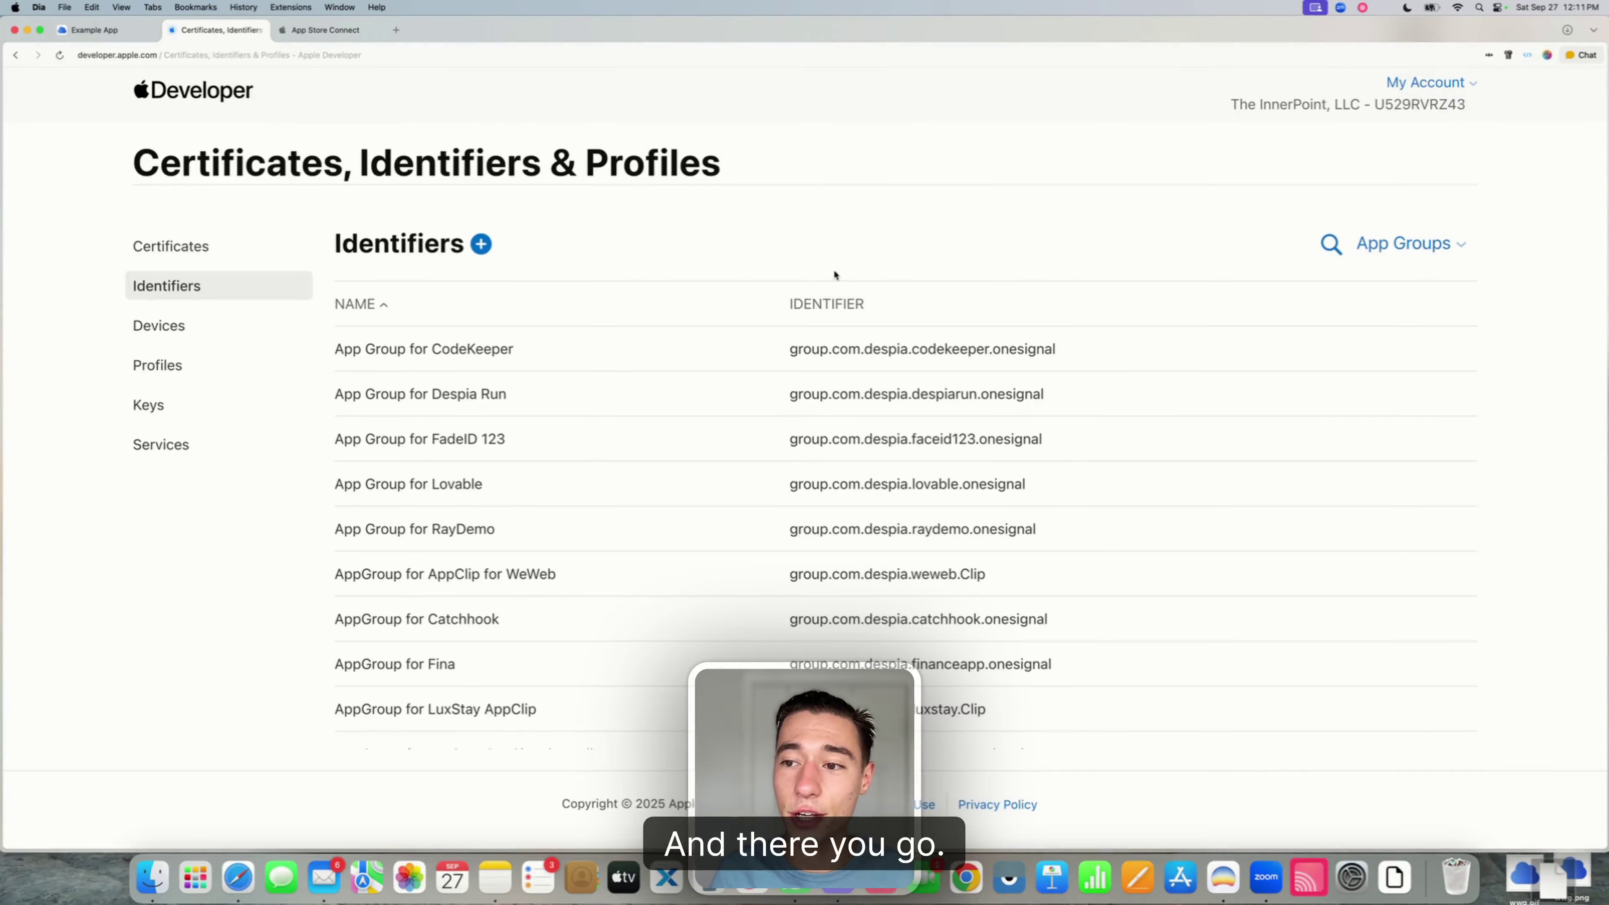
pyautogui.click(1379, 241)
pyautogui.click(1247, 305)
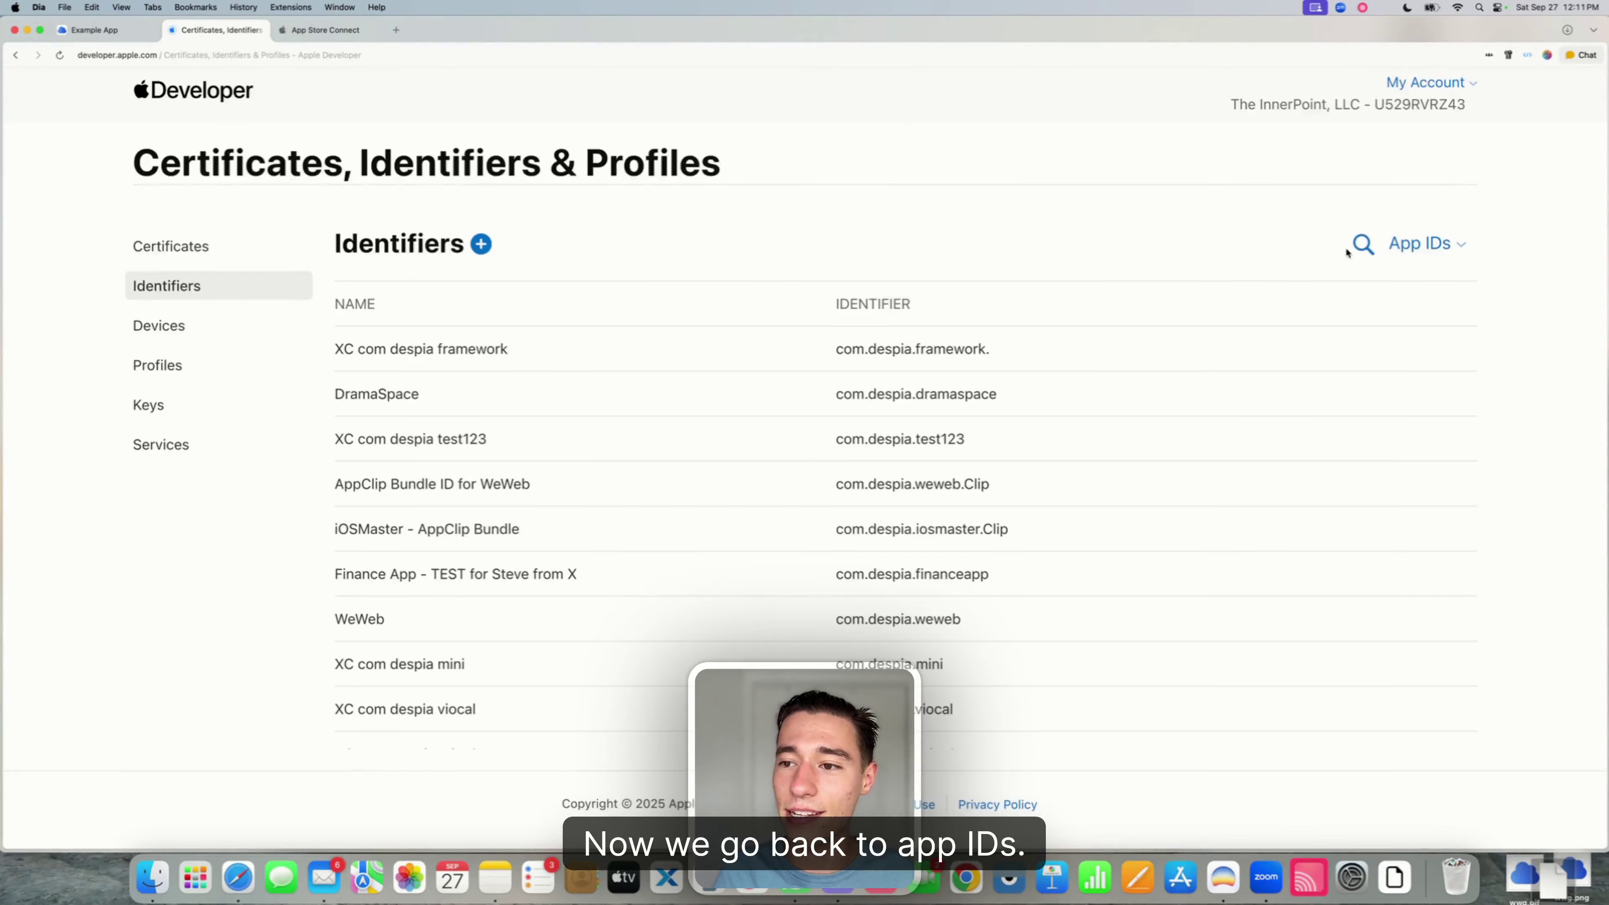
pyautogui.click(1345, 247)
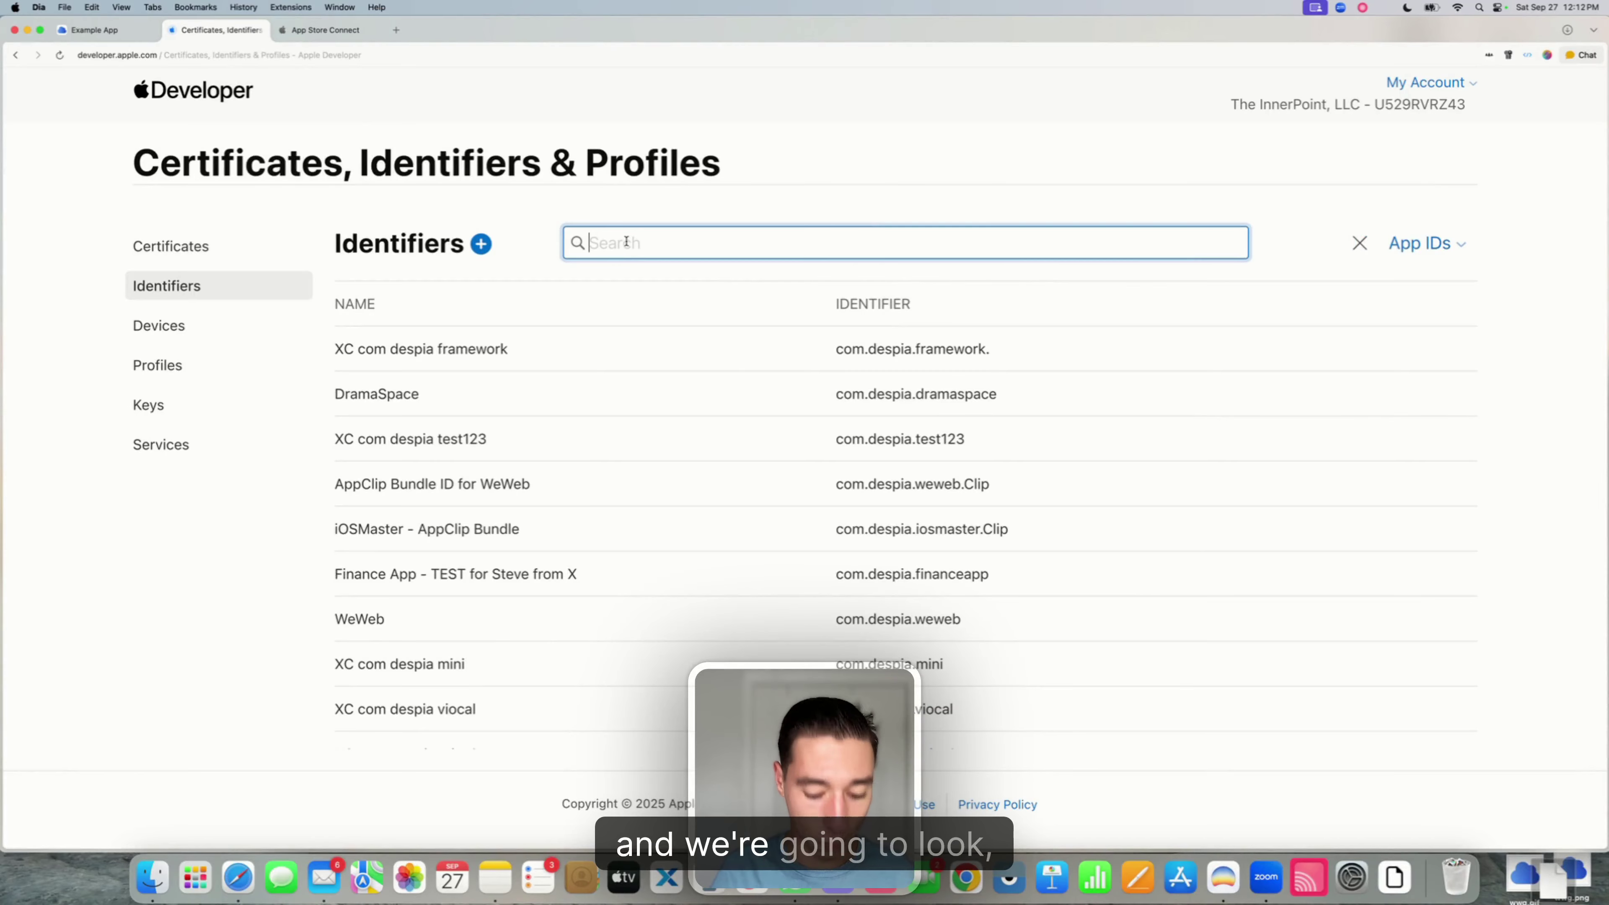
pyautogui.write('Example App')
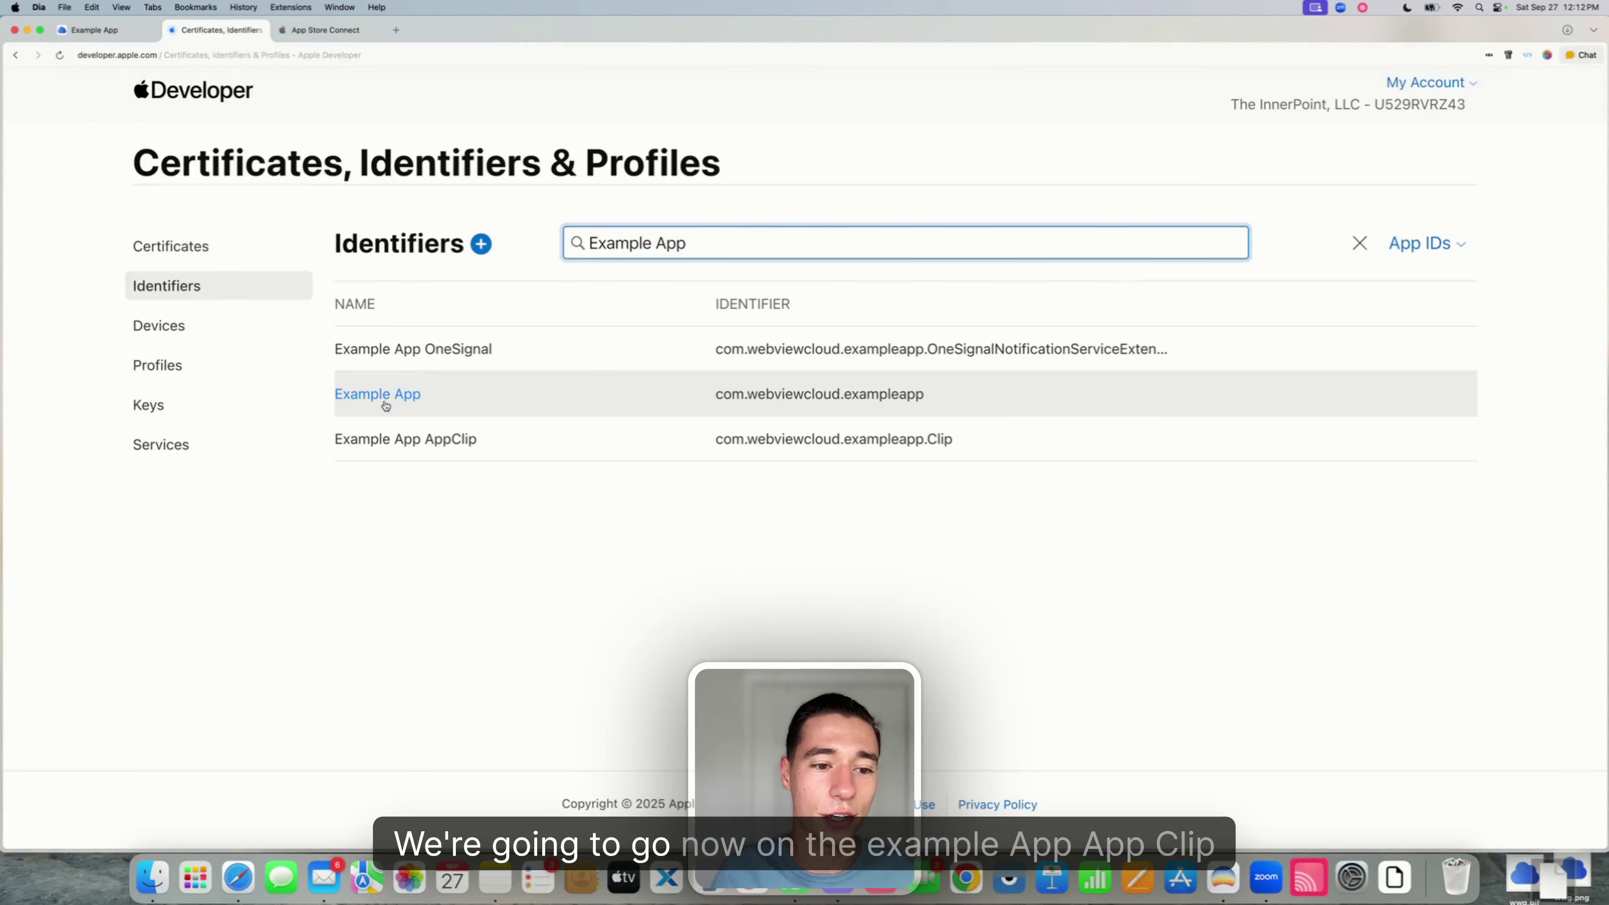
pyautogui.click(440, 445)
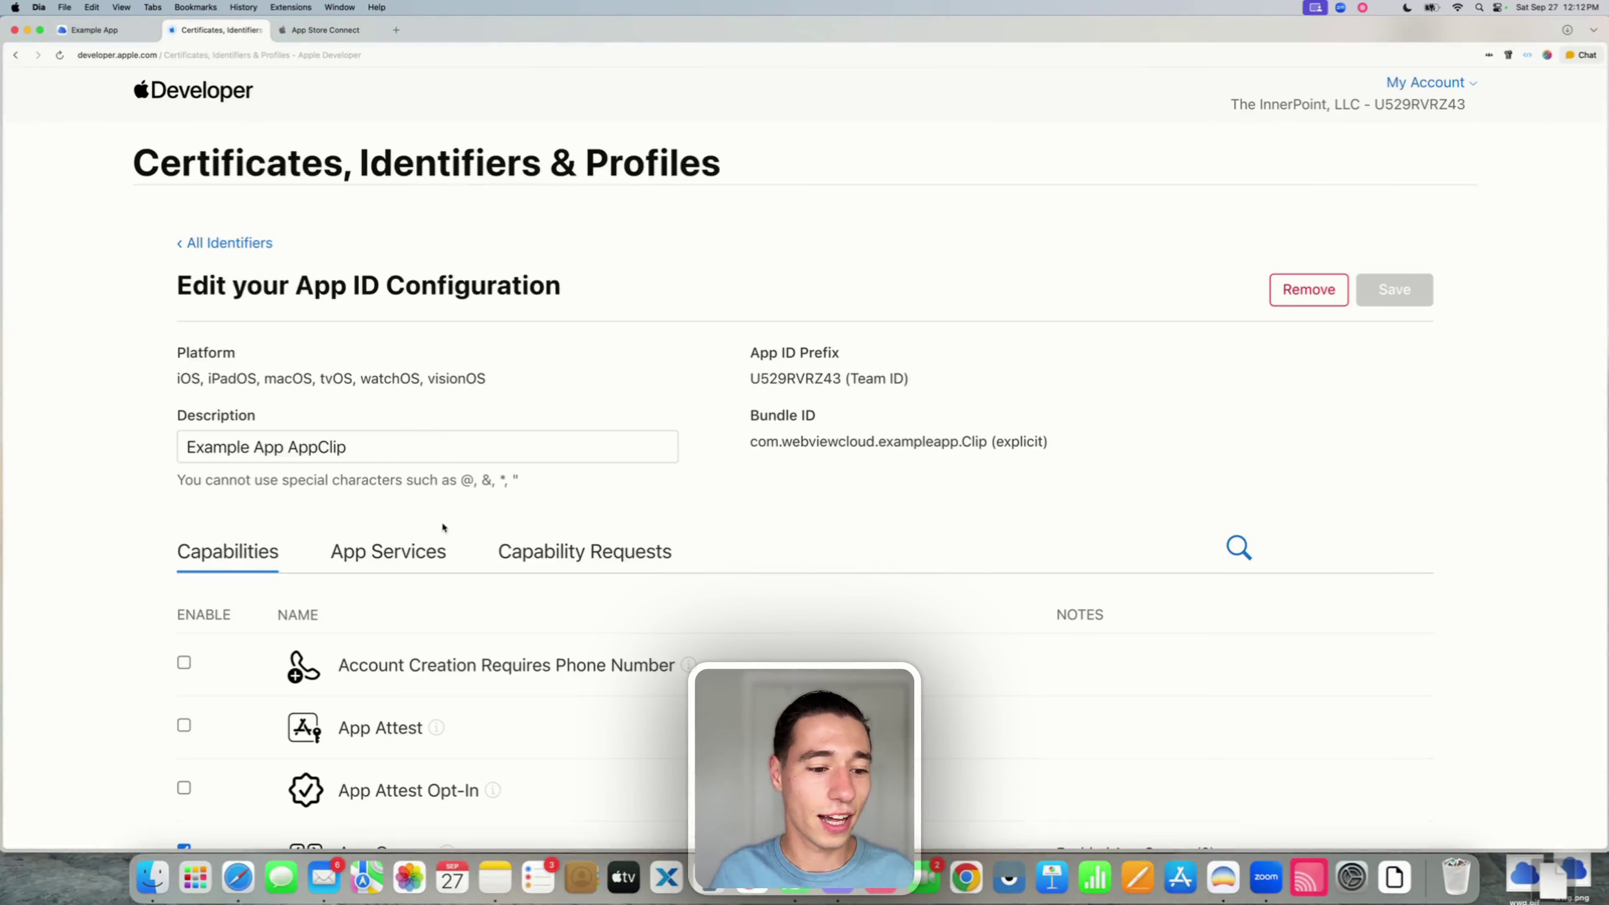
# - Assign the Example App AppClip AppGroup to the App Groups capability and save the change
pyautogui.scroll(-5, 380, 482)
pyautogui.moveTo(339, 491); pyautogui.dragTo(617, 478)
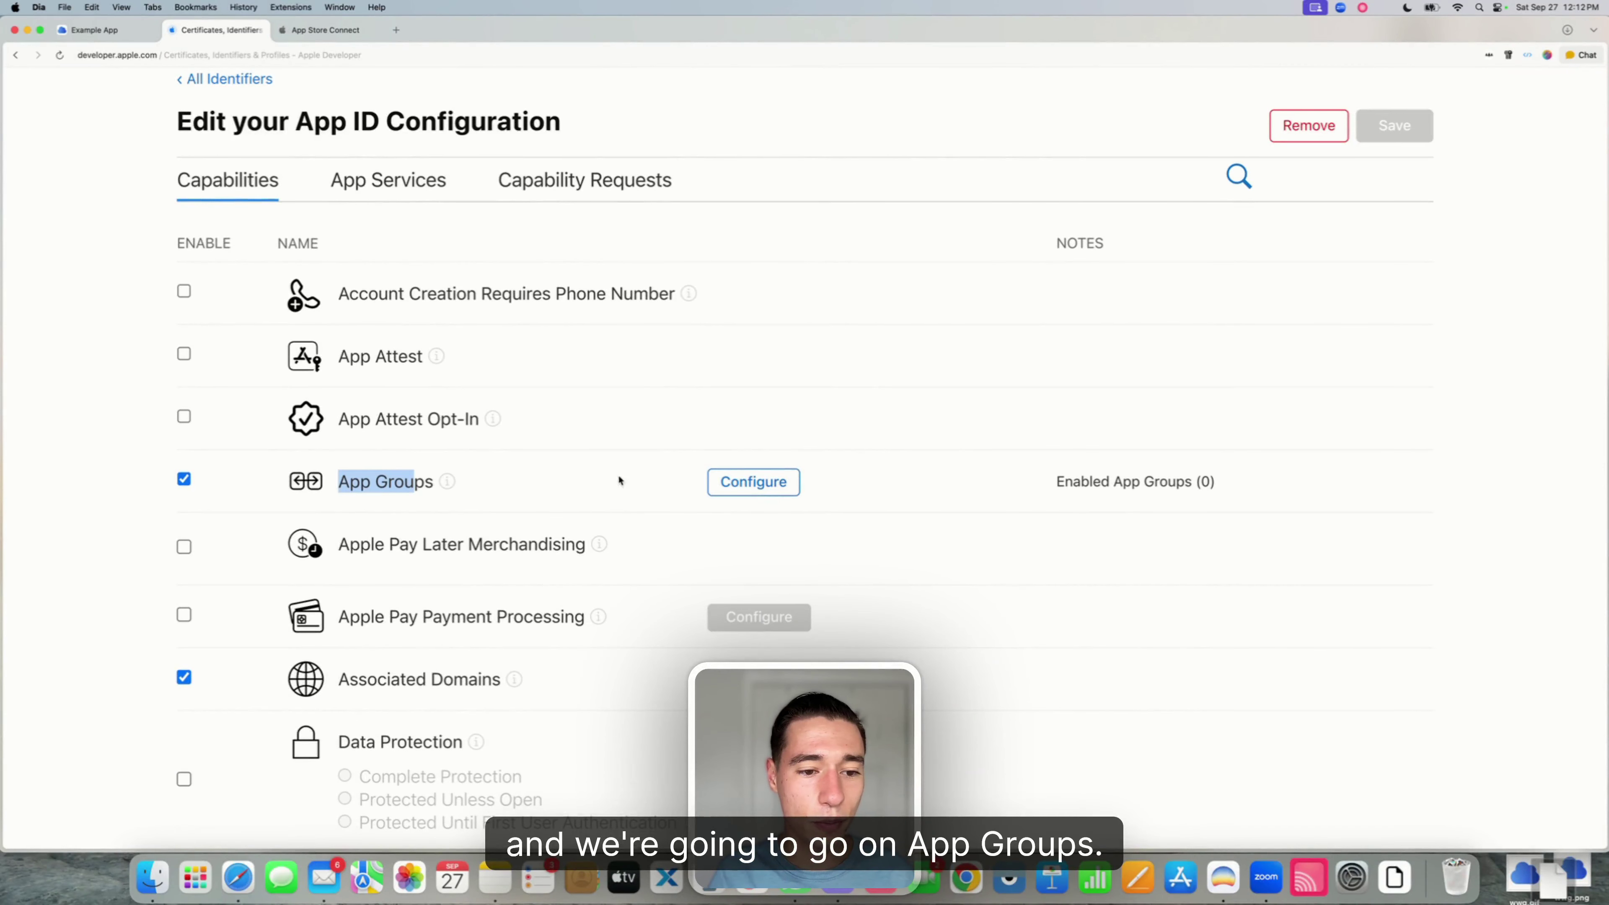
pyautogui.click(776, 485)
pyautogui.press('super+f')
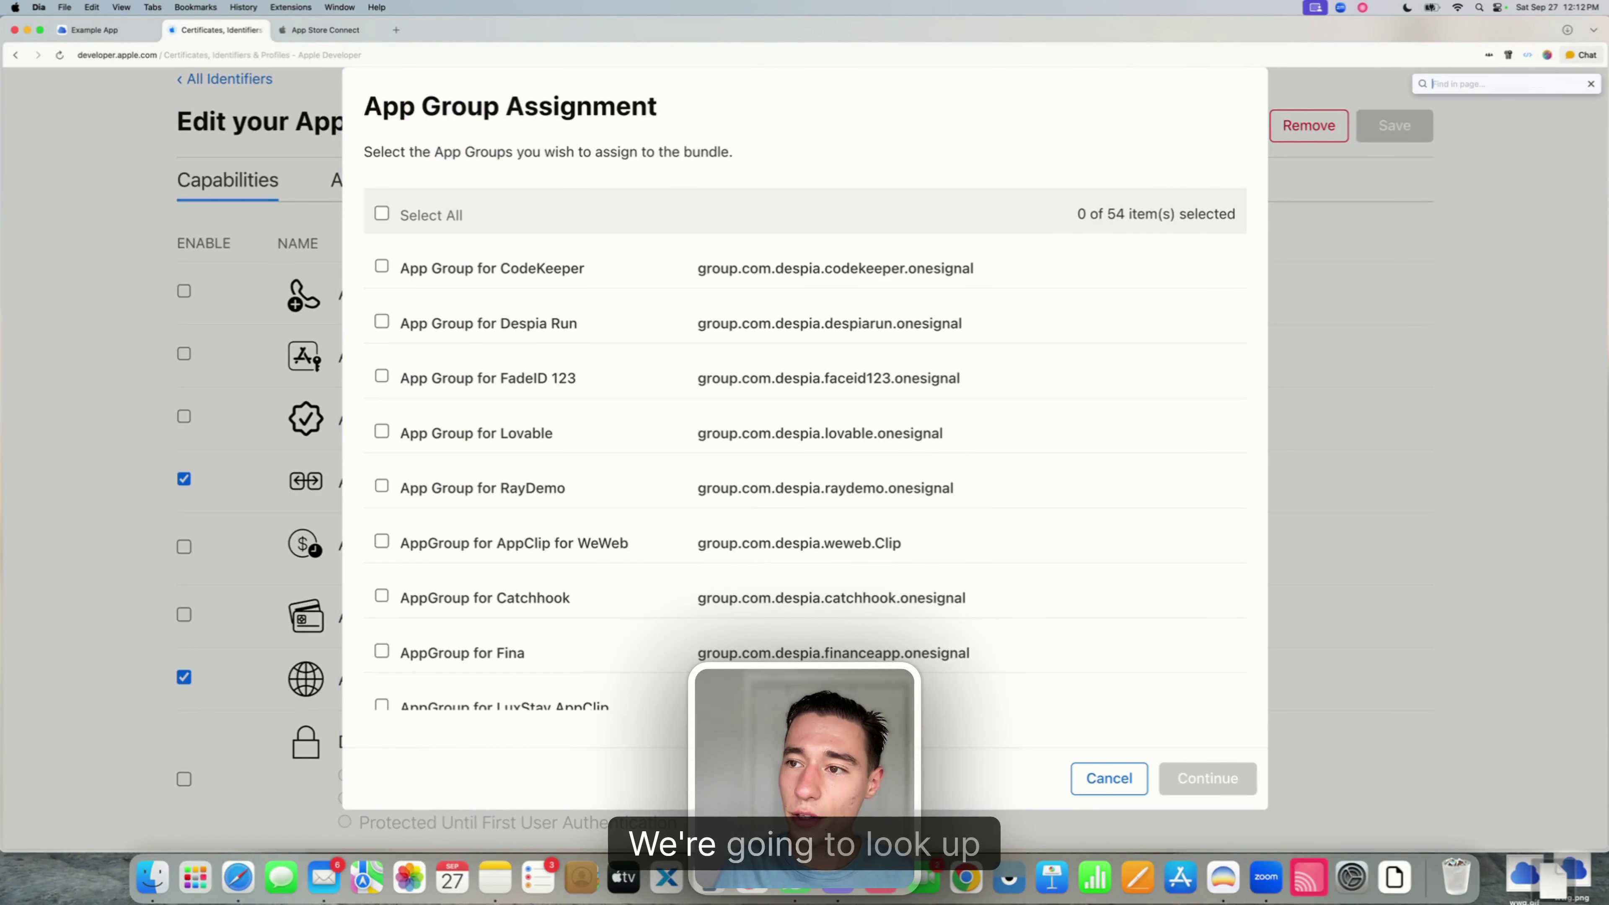
pyautogui.write('Example')
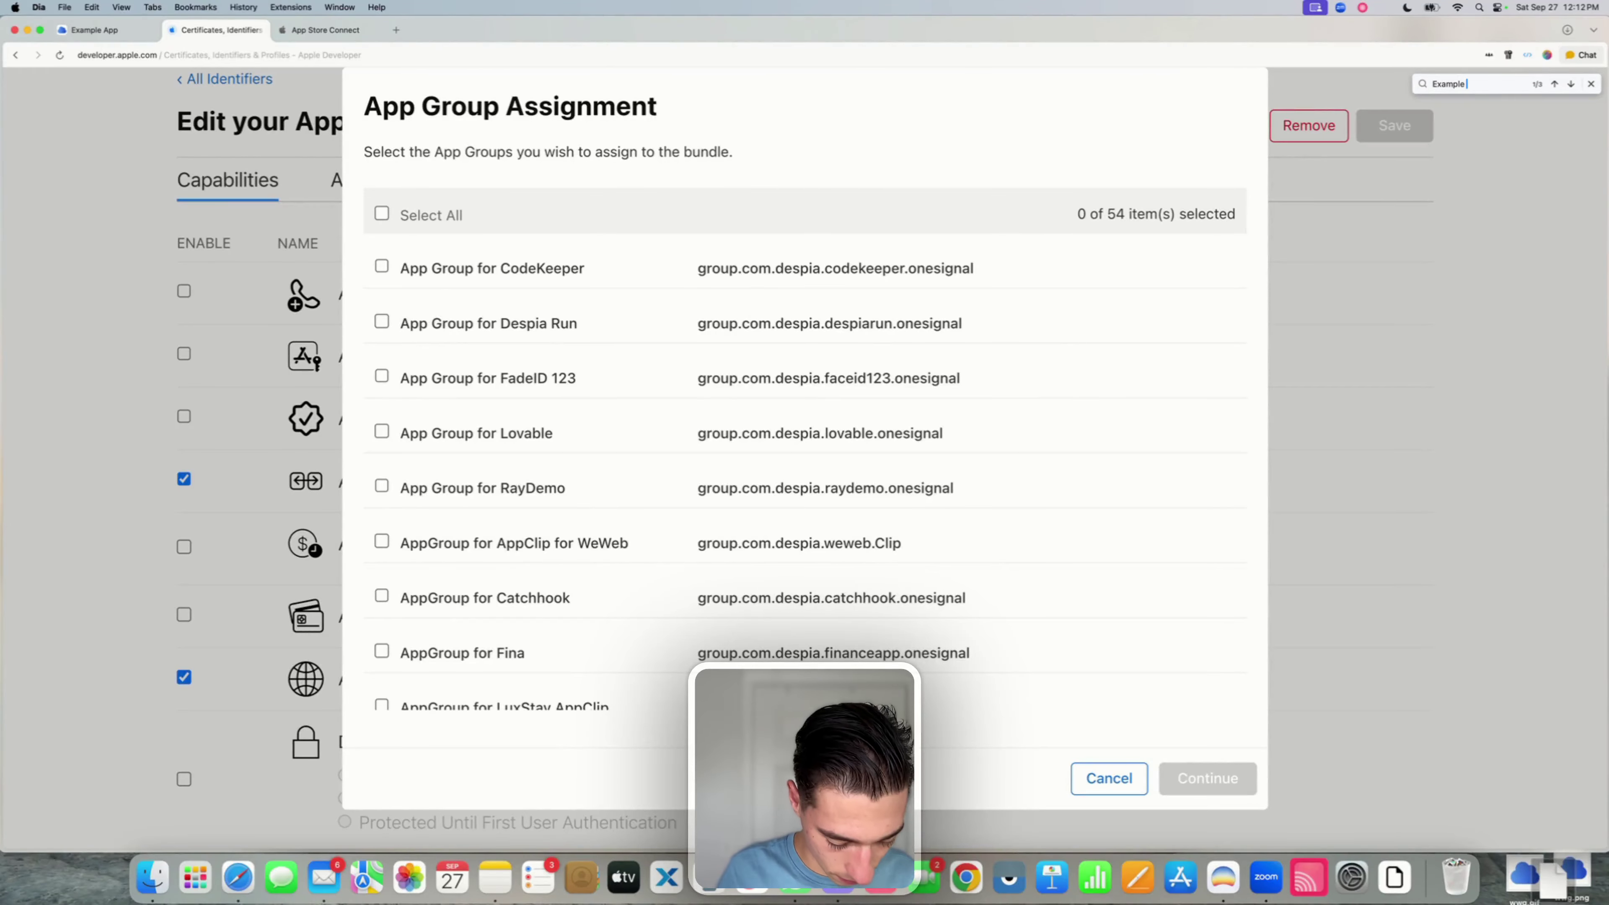
pyautogui.press('Return')
pyautogui.press('Return')
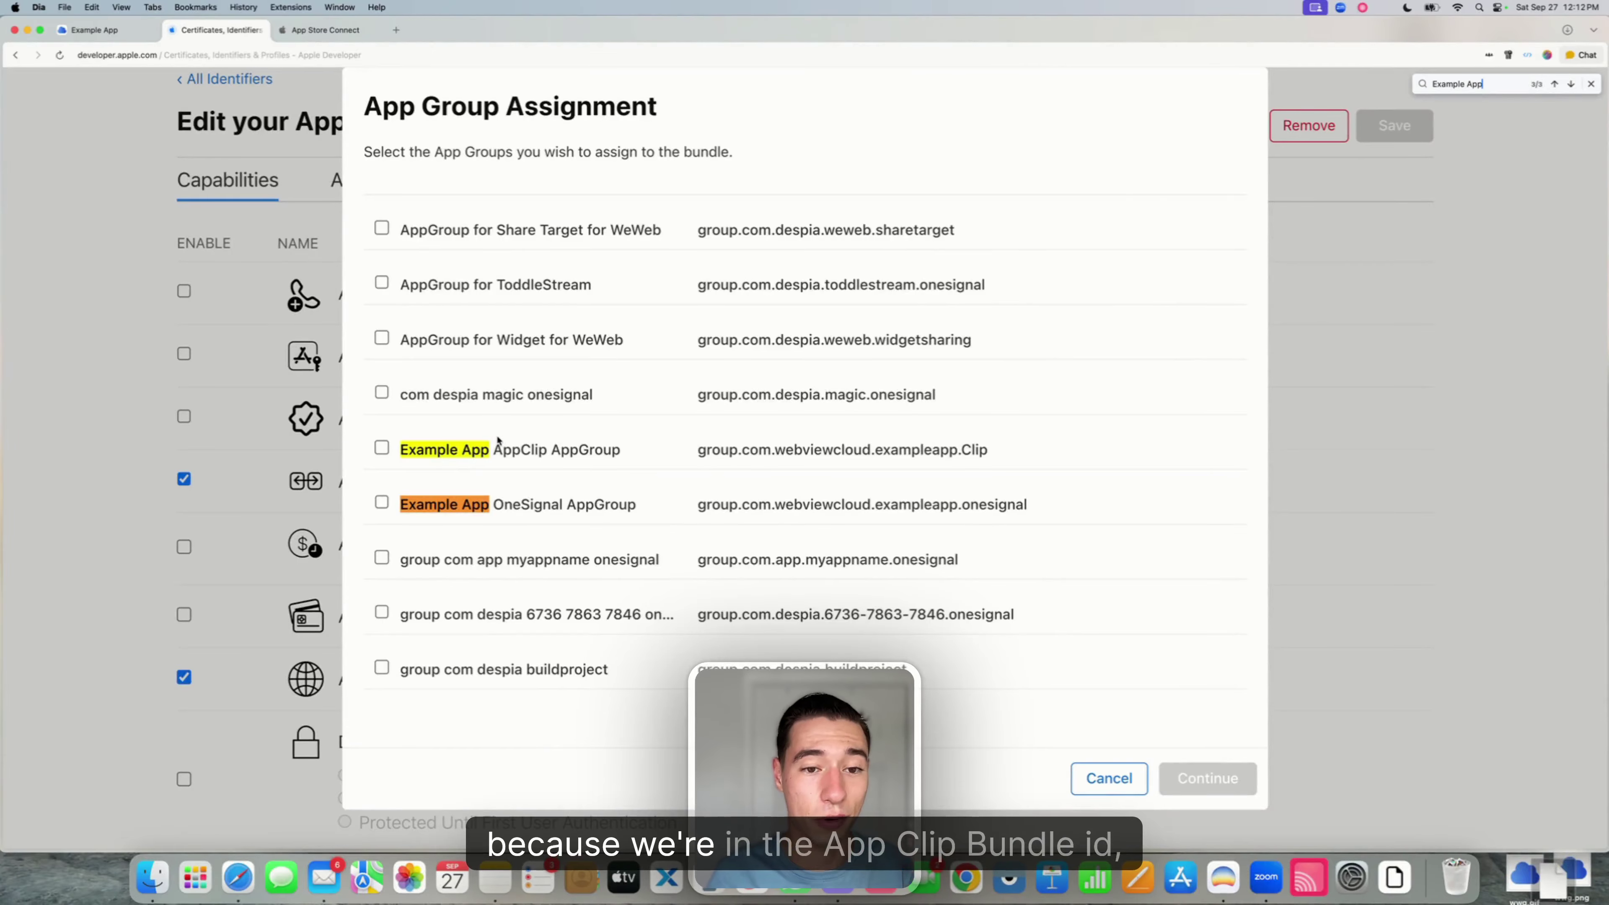
pyautogui.click(382, 447)
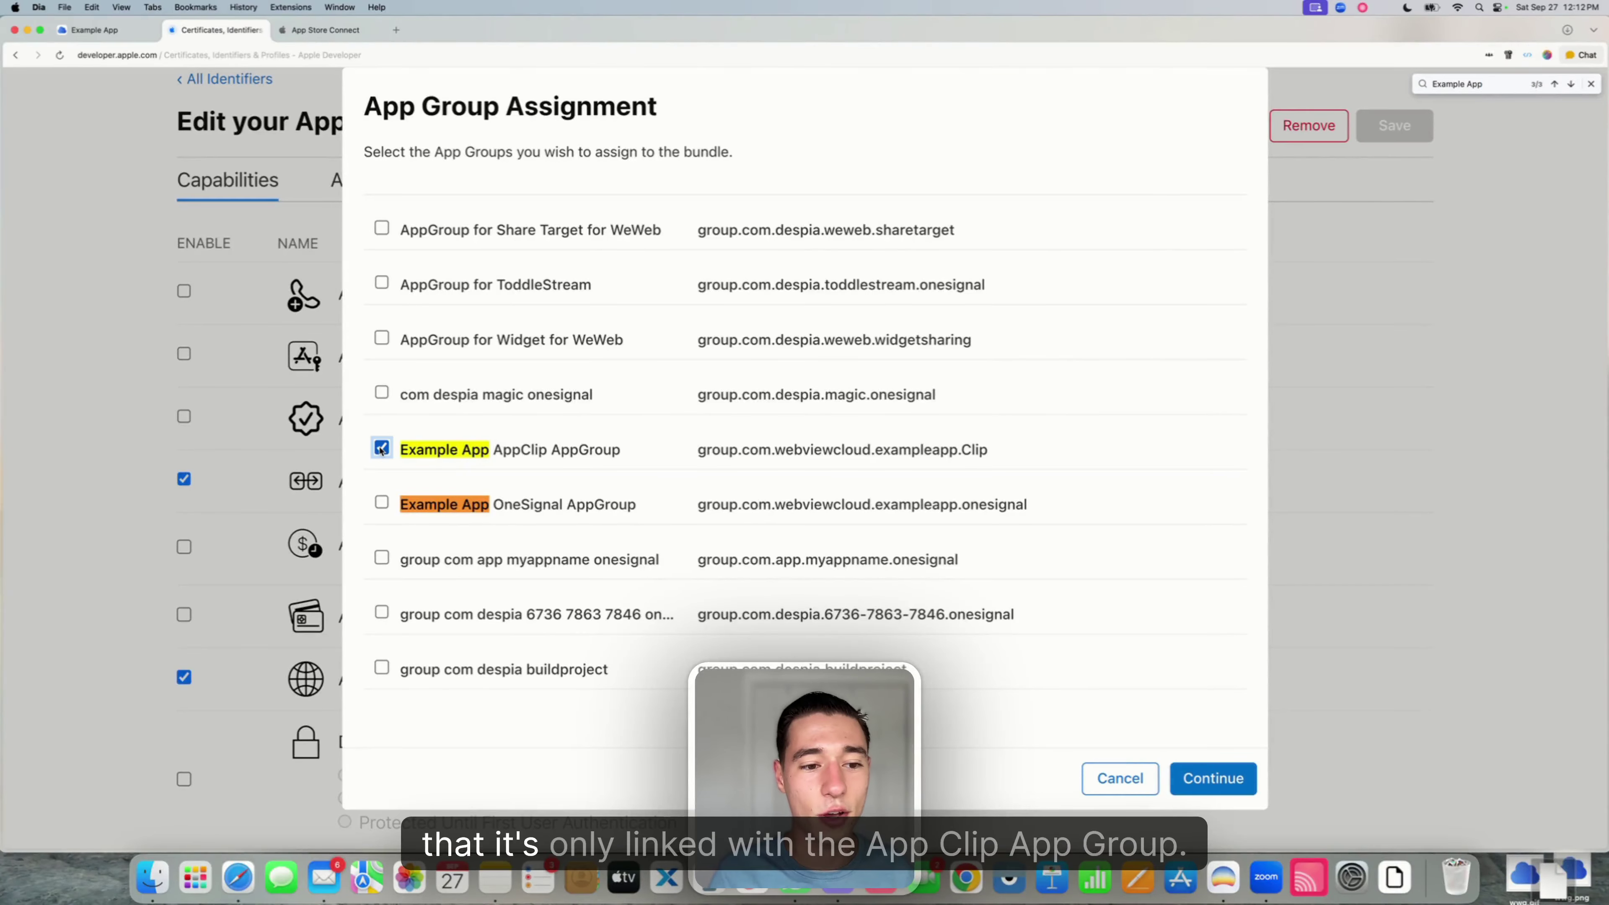
pyautogui.click(1215, 780)
pyautogui.click(1393, 132)
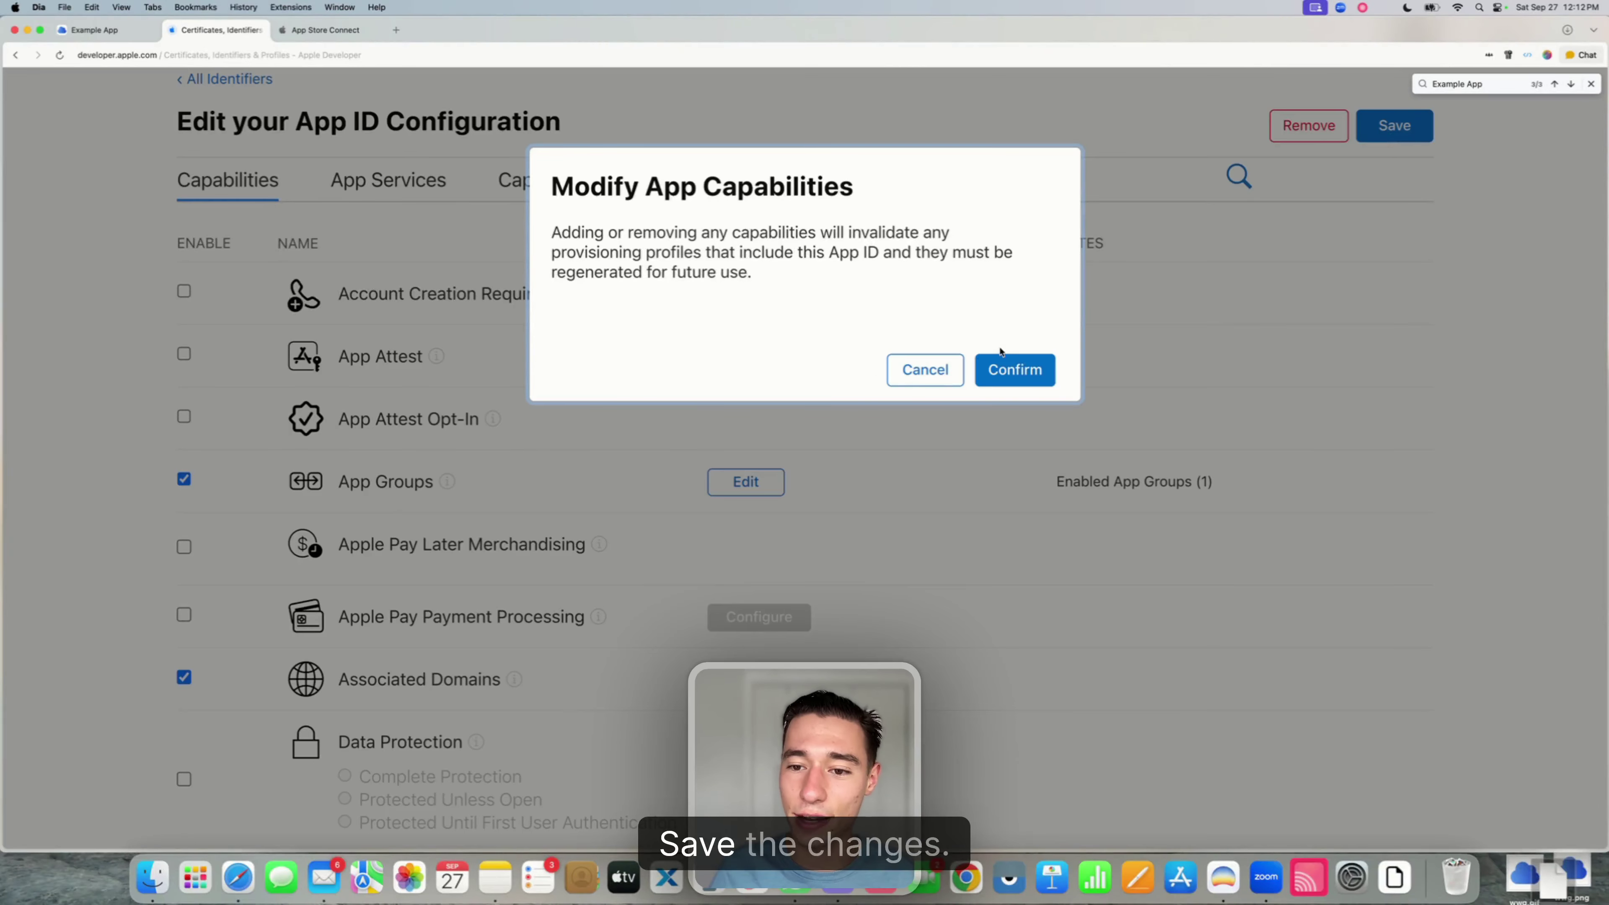
pyautogui.click(1000, 370)
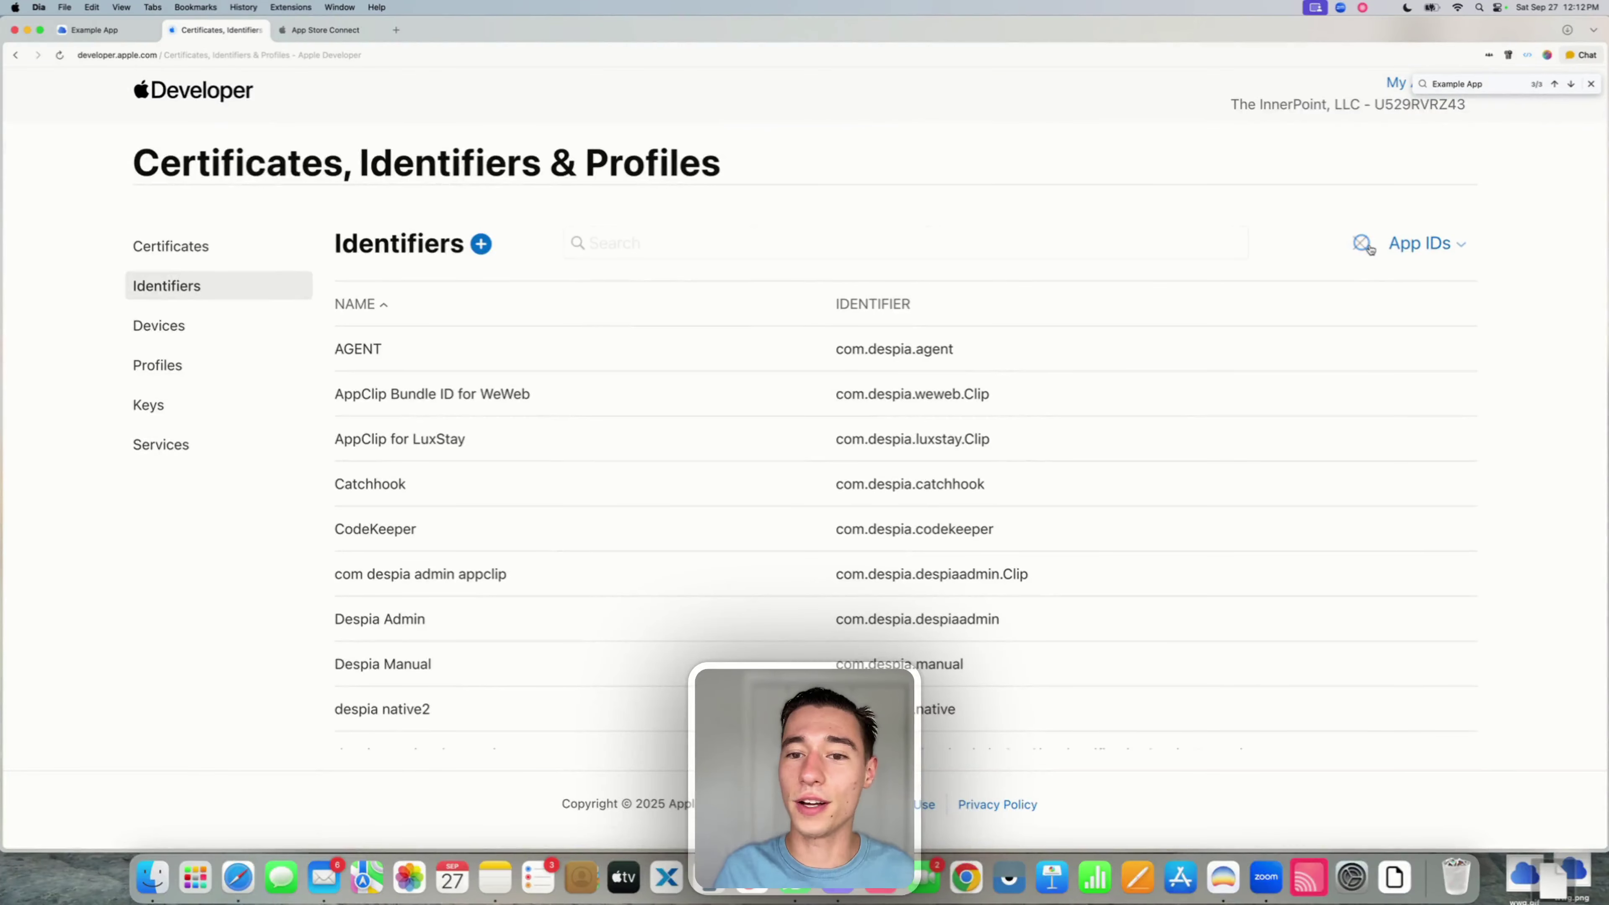
# - Search 'Example App' and open the main Example App identifier
pyautogui.click(1363, 244)
pyautogui.write('Example ')
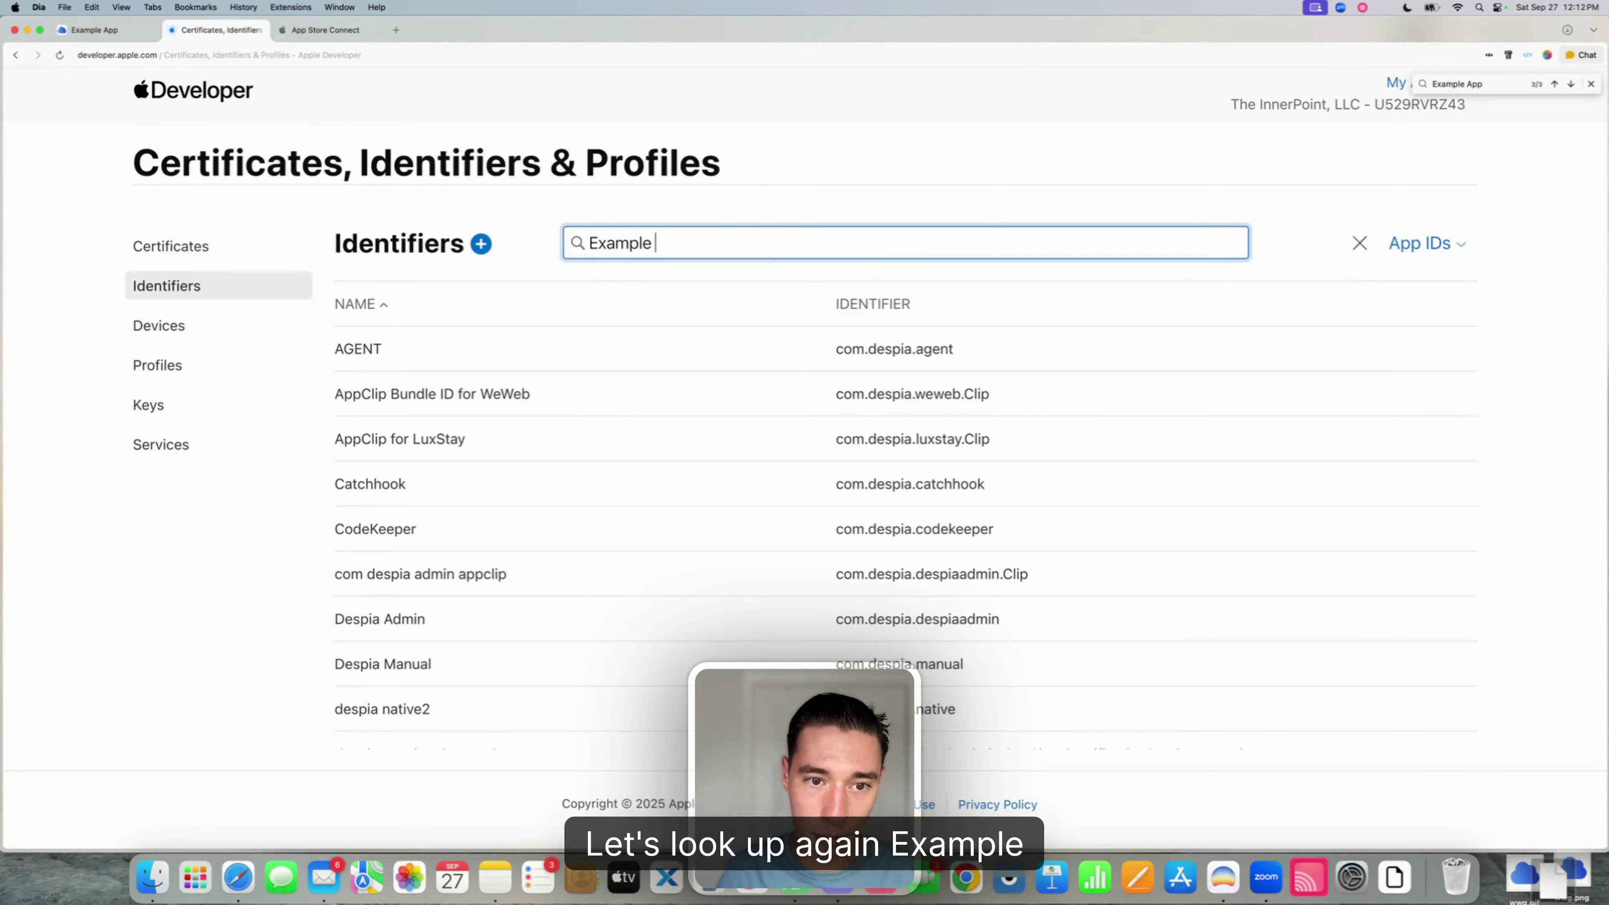
pyautogui.write('App')
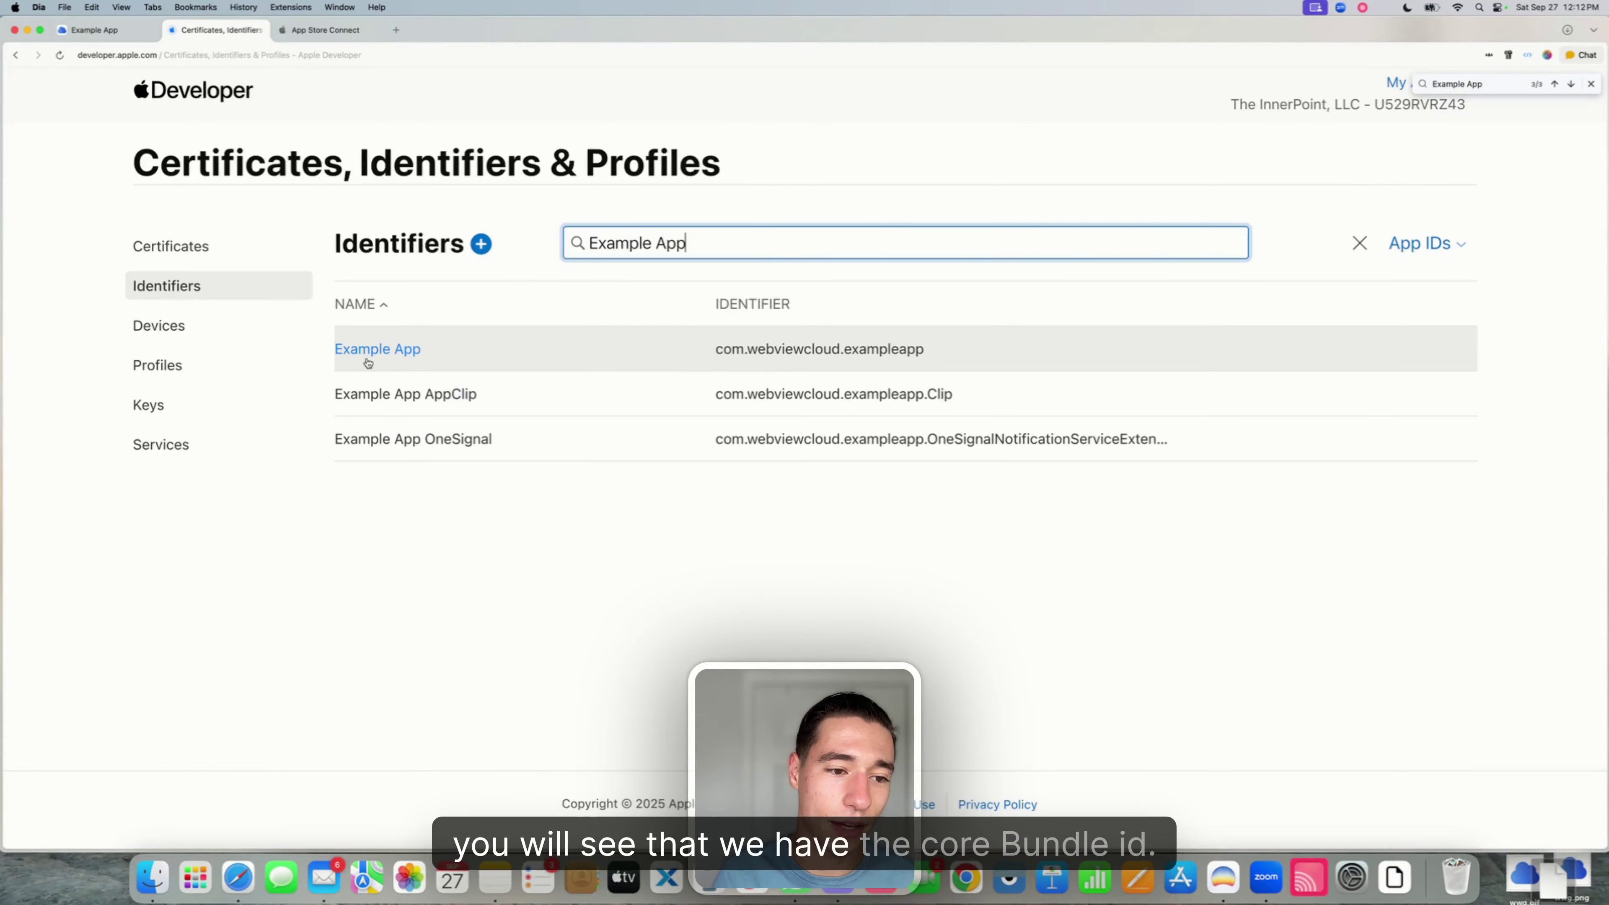
pyautogui.click(400, 347)
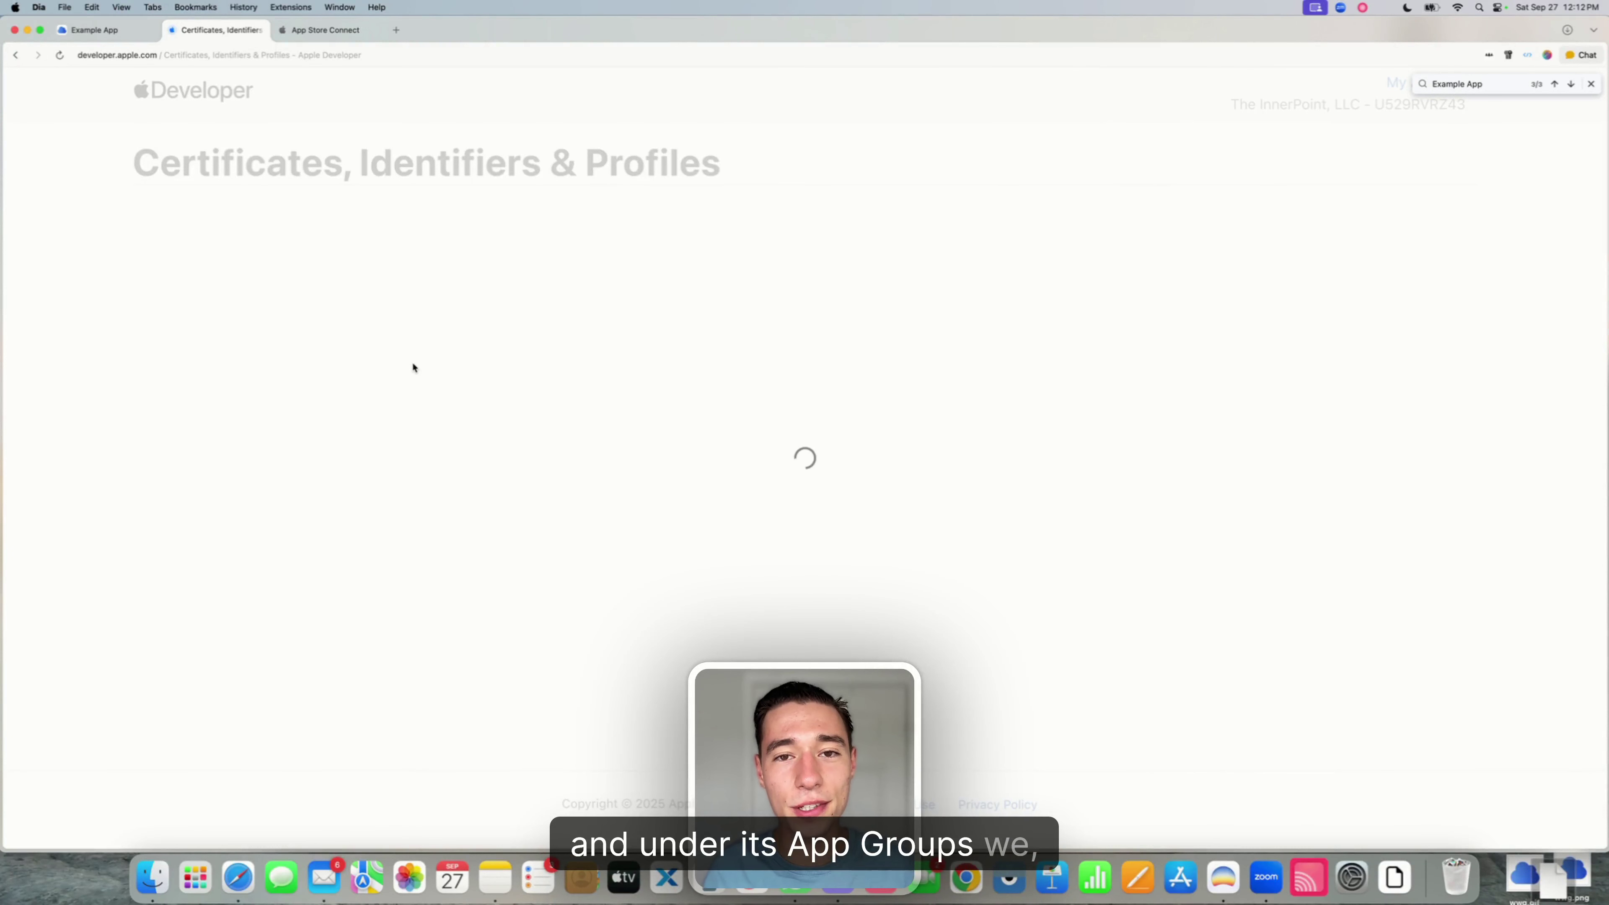
# - Add the Example App AppClip AppGroup to this ID's App Groups and save
pyautogui.scroll(-10, 469, 393)
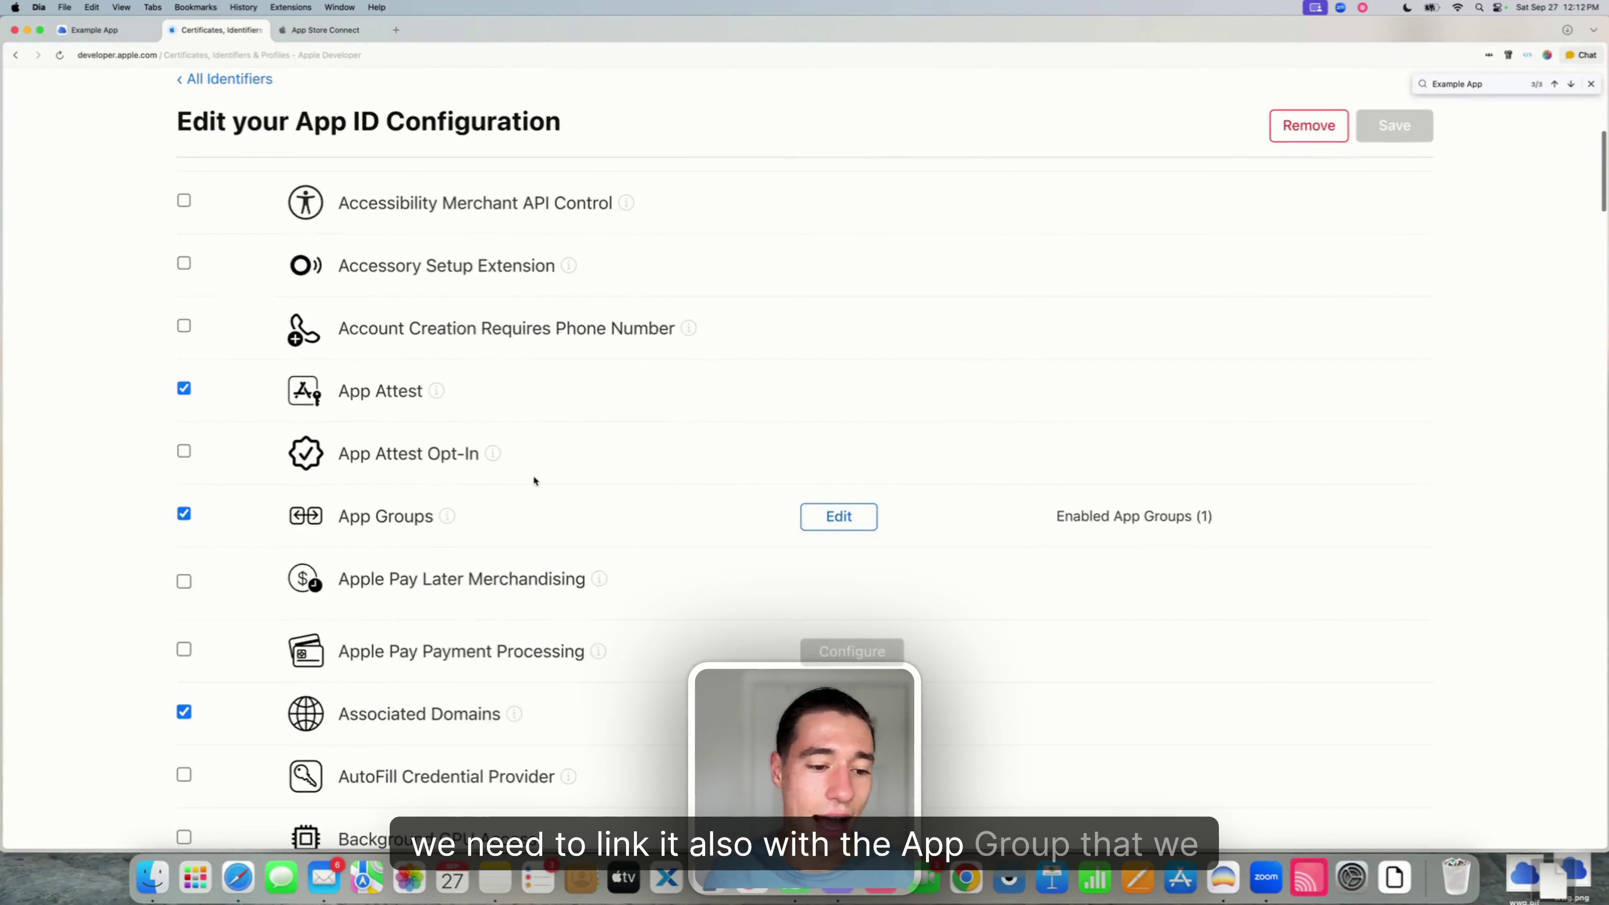
pyautogui.moveTo(337, 516); pyautogui.dragTo(669, 524)
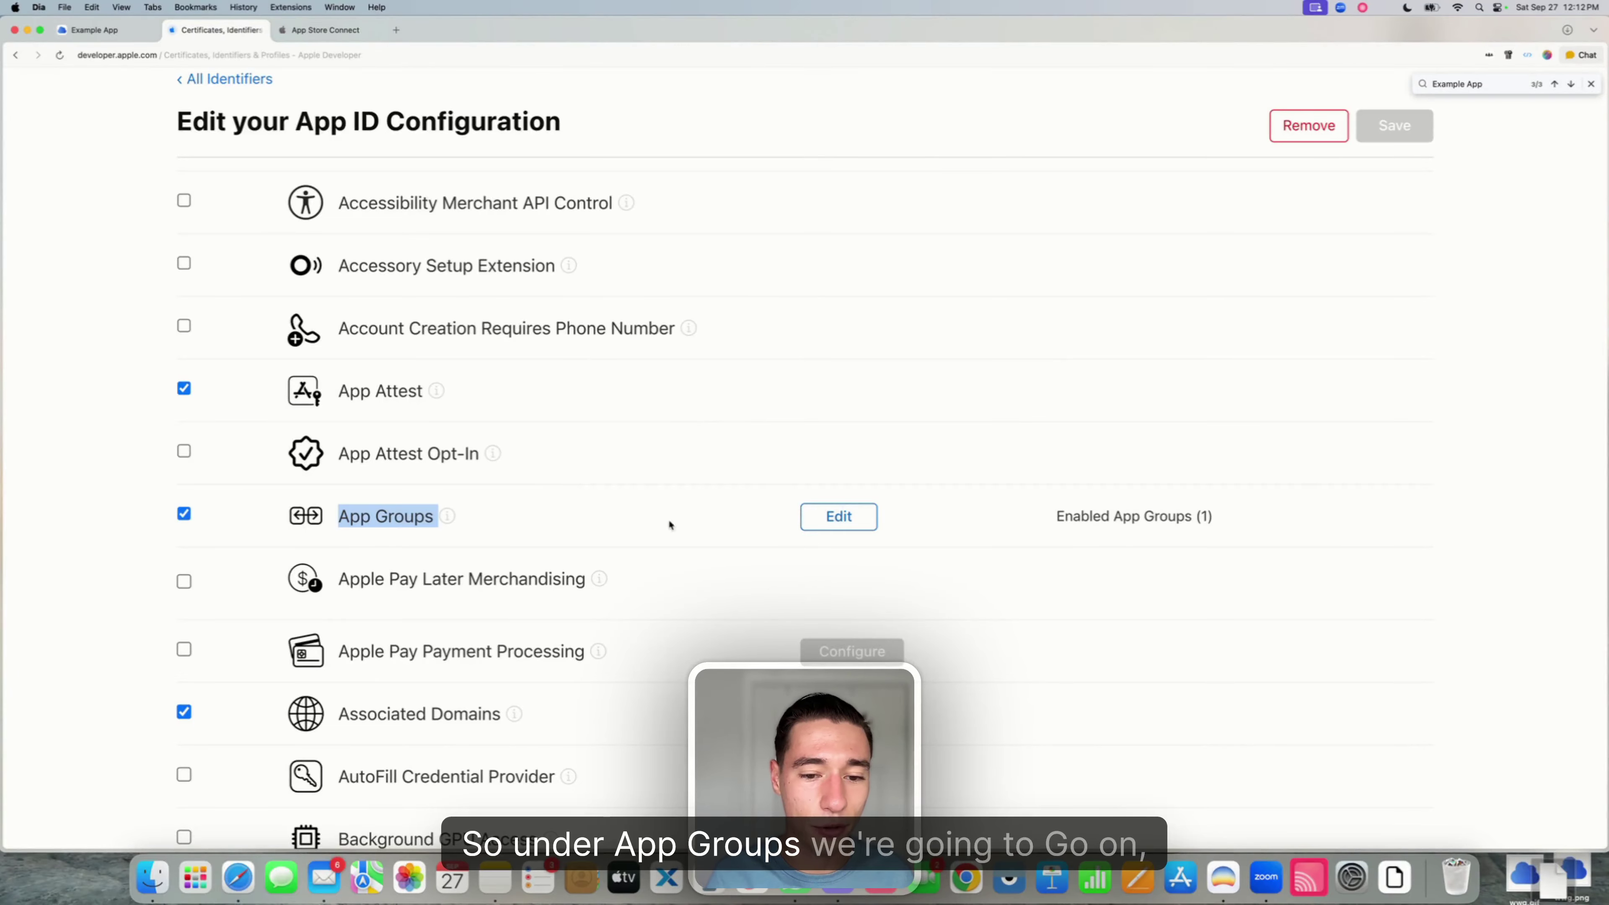
pyautogui.click(843, 516)
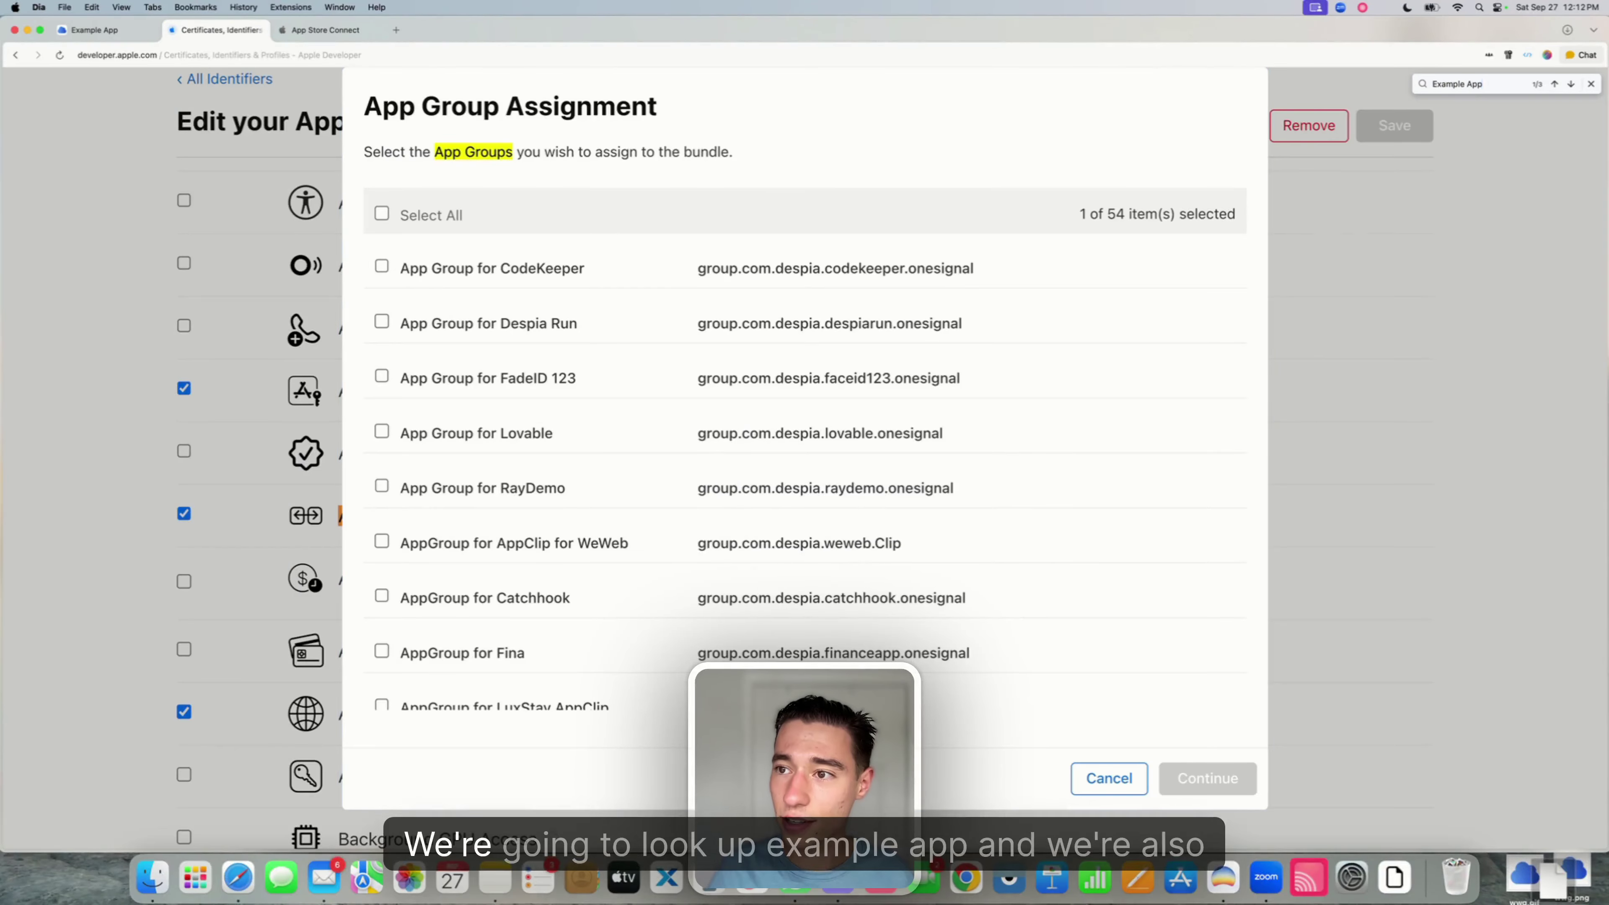
pyautogui.press('Return')
pyautogui.click(382, 448)
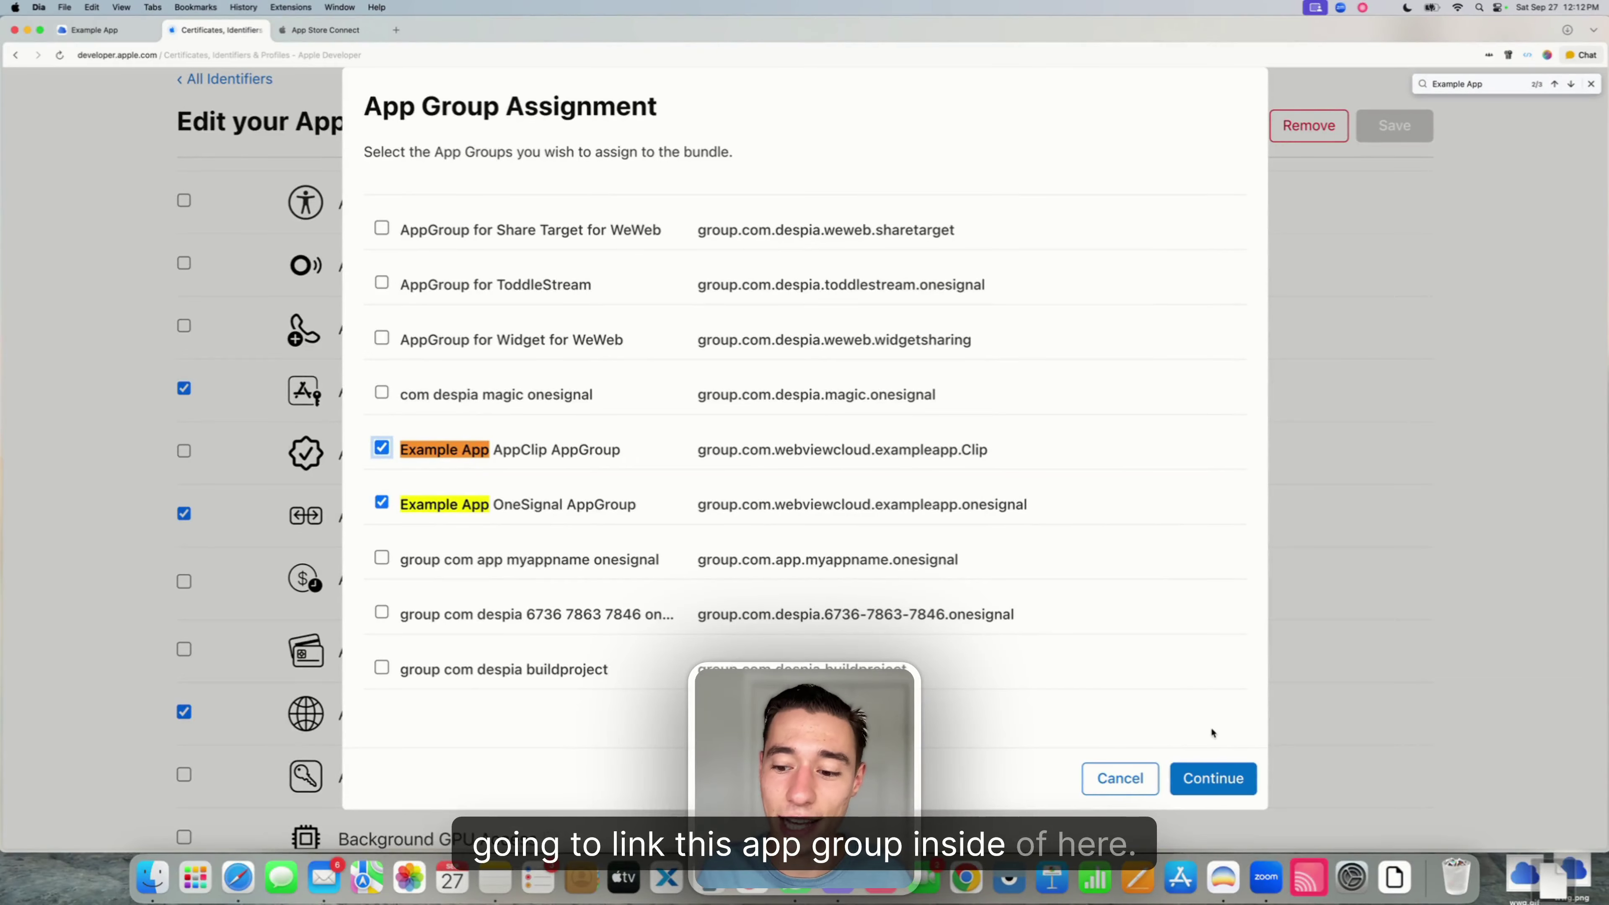
pyautogui.click(1197, 780)
pyautogui.click(1405, 141)
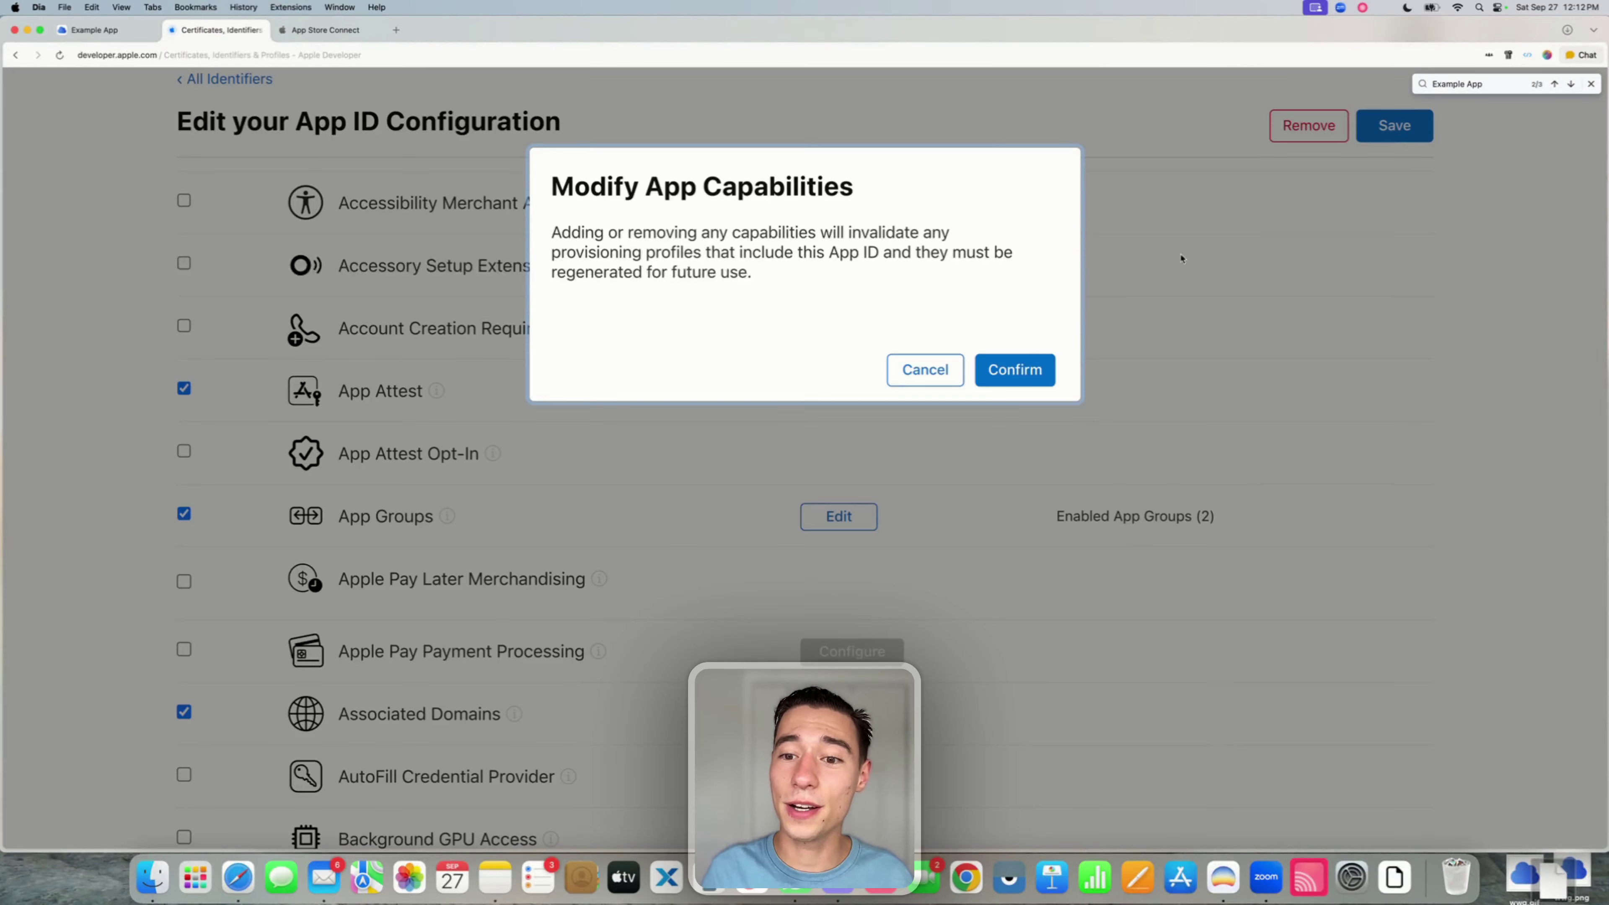
pyautogui.click(1016, 366)
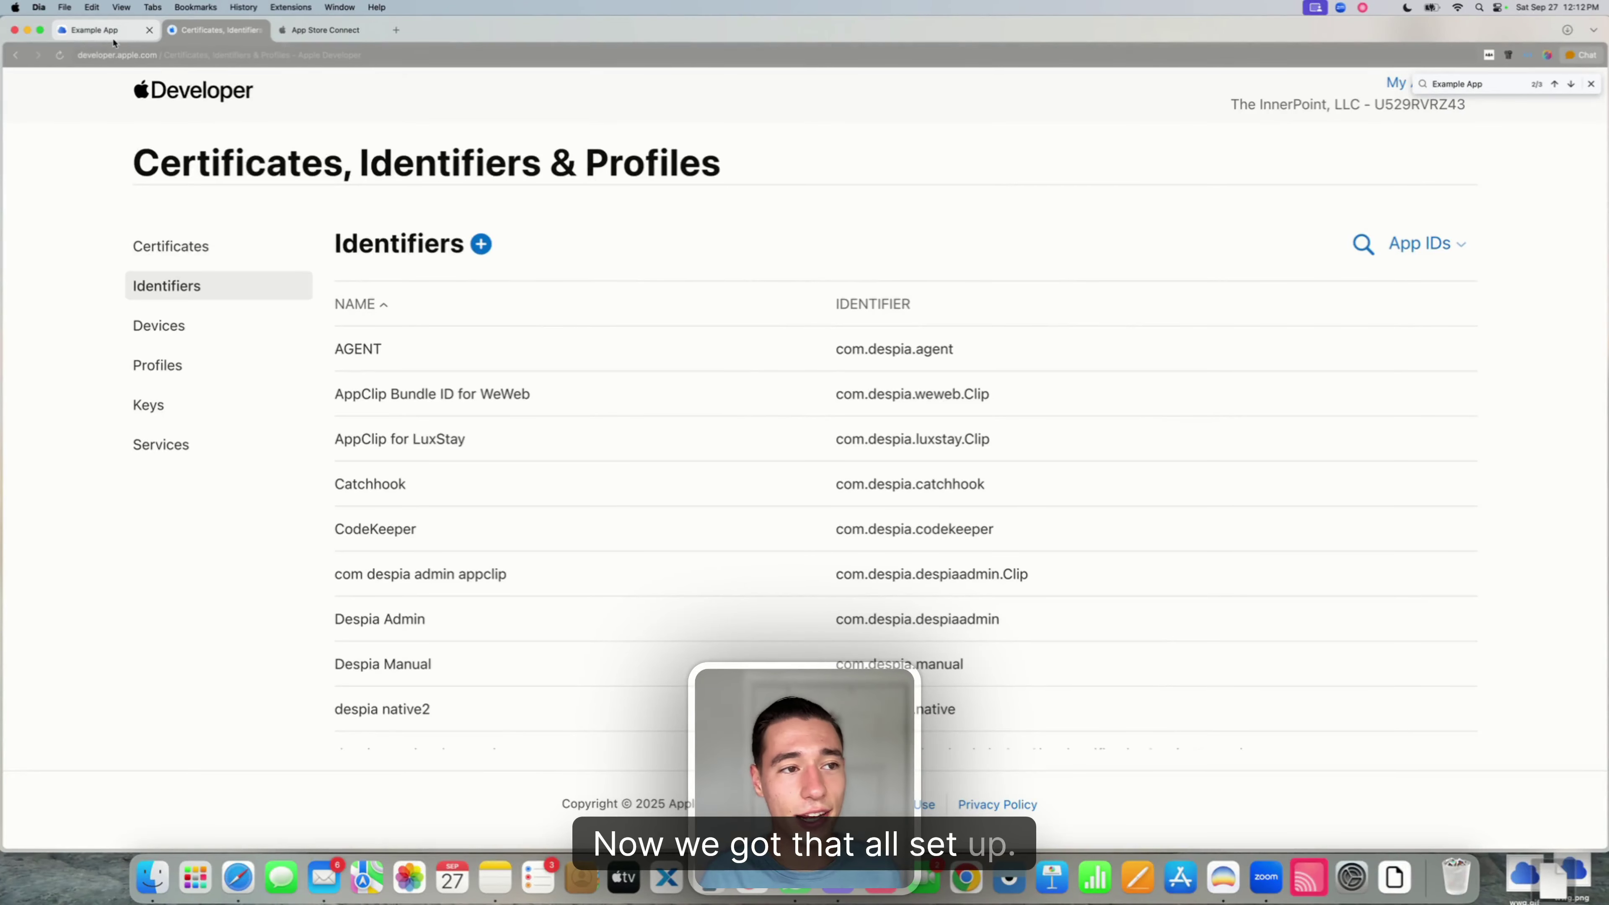
# - Copy the Share Bundle ID from Example App's deployment settings and return to Identifiers
pyautogui.click(95, 30)
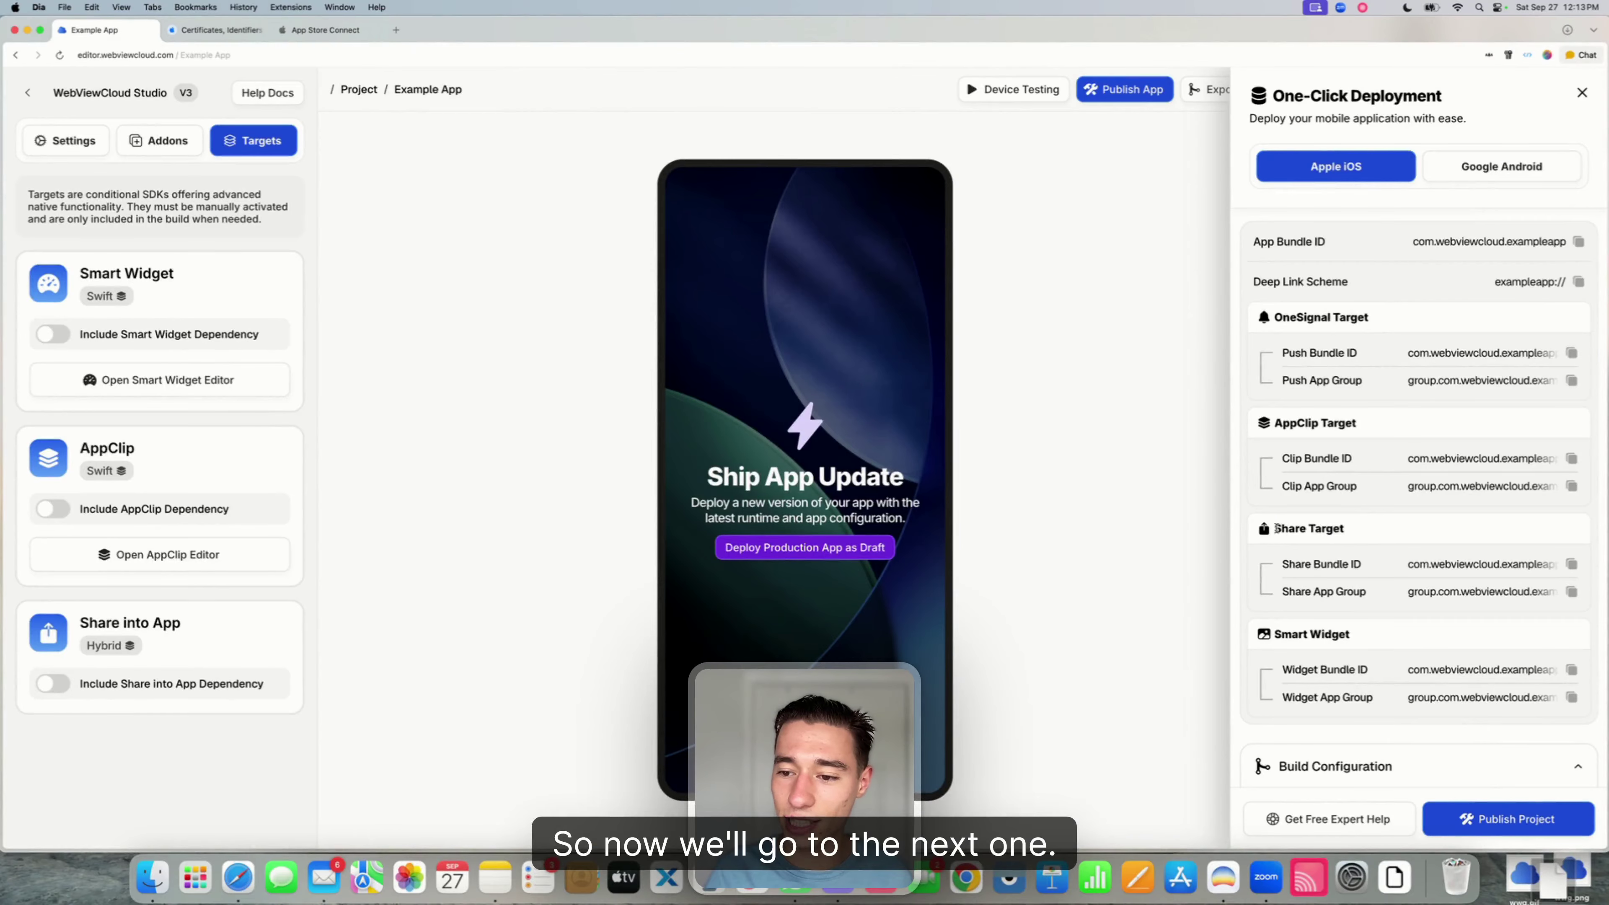
pyautogui.moveTo(1289, 566); pyautogui.dragTo(1391, 569)
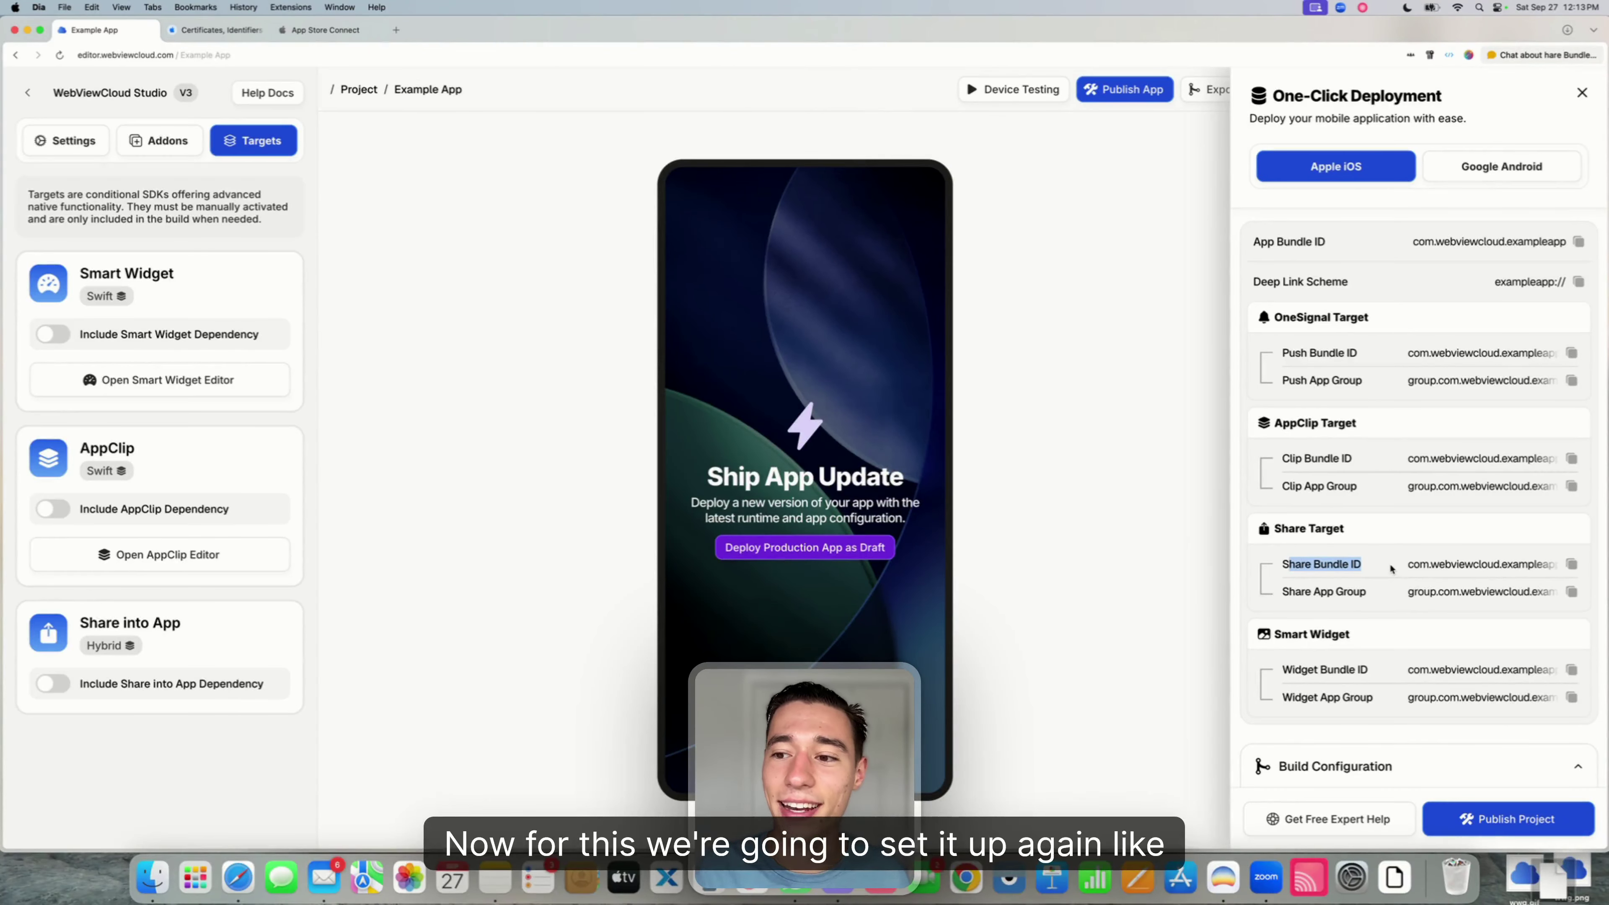
pyautogui.click(1572, 567)
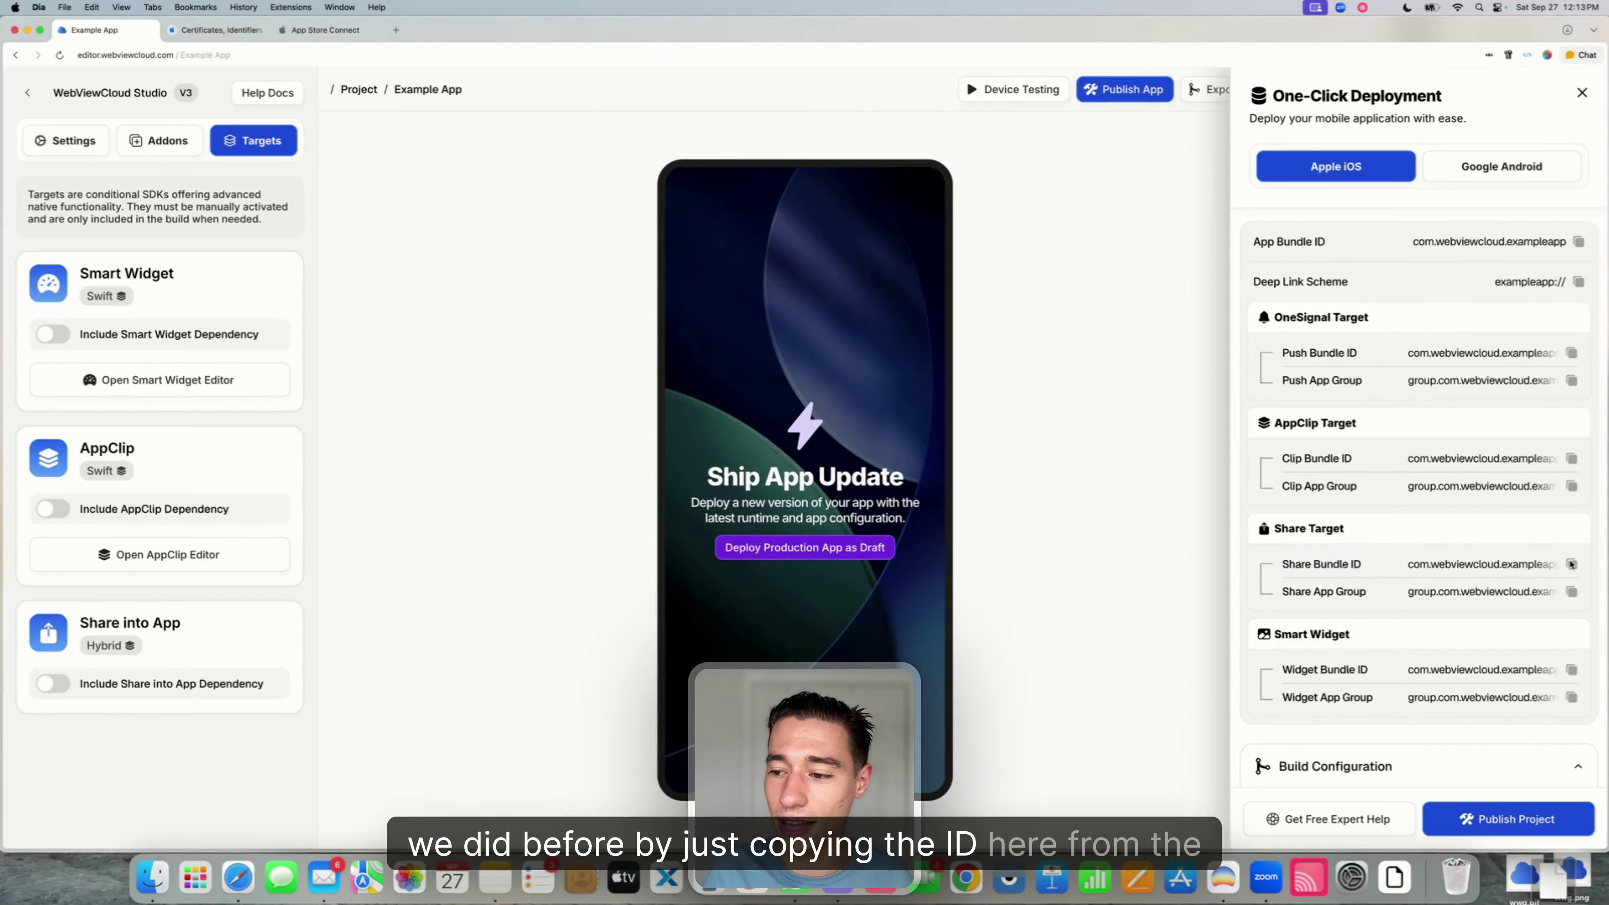
pyautogui.click(1572, 565)
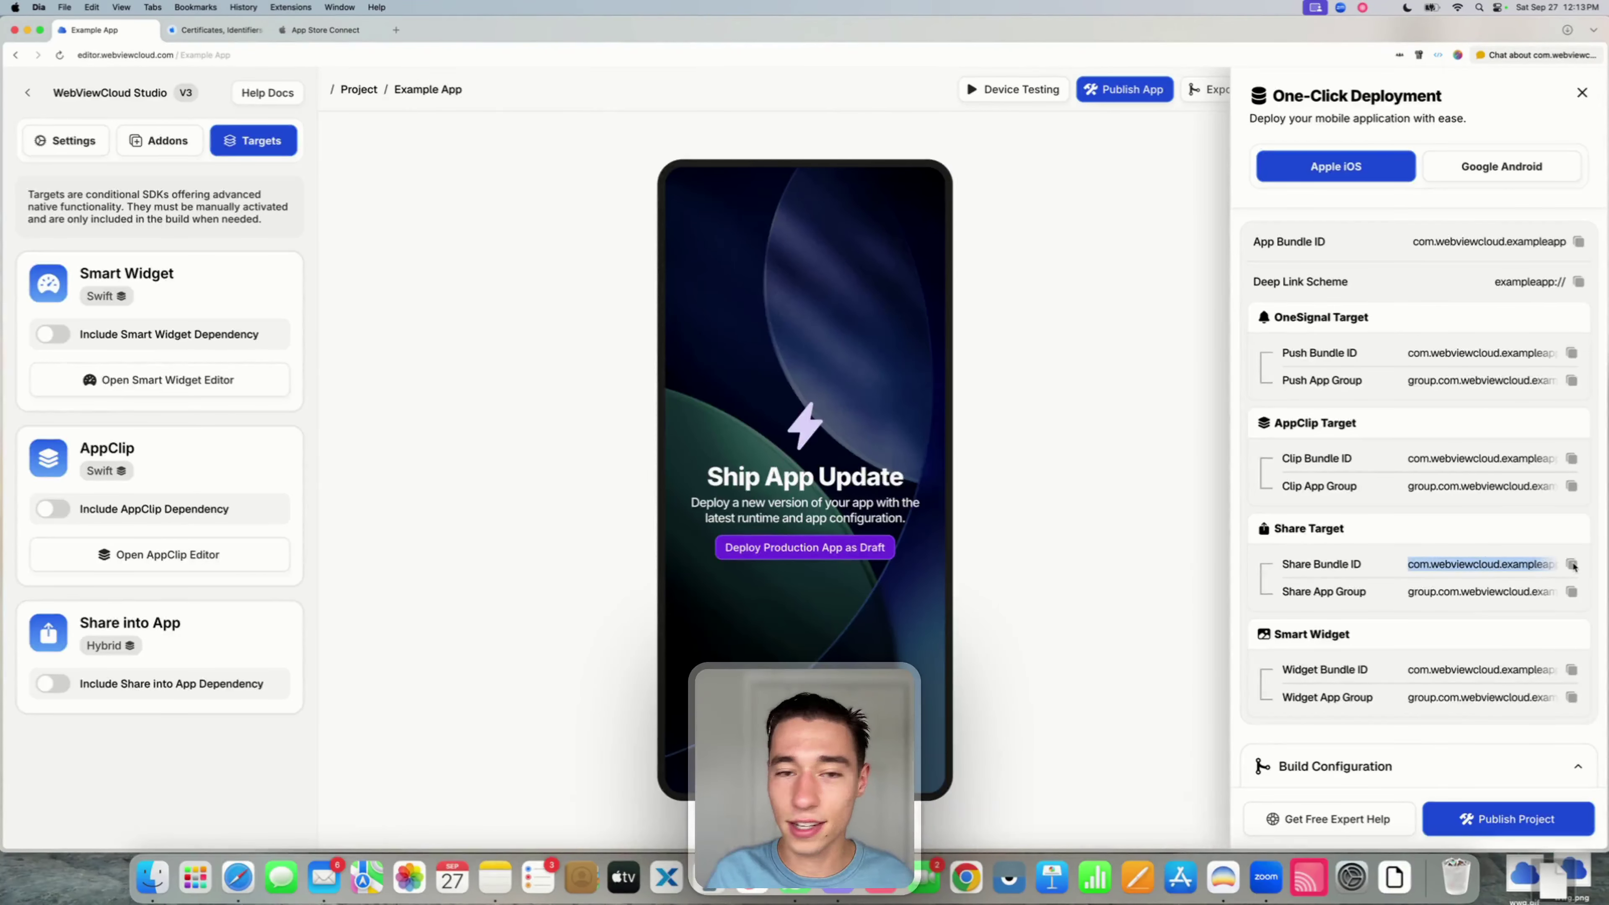
pyautogui.click(216, 29)
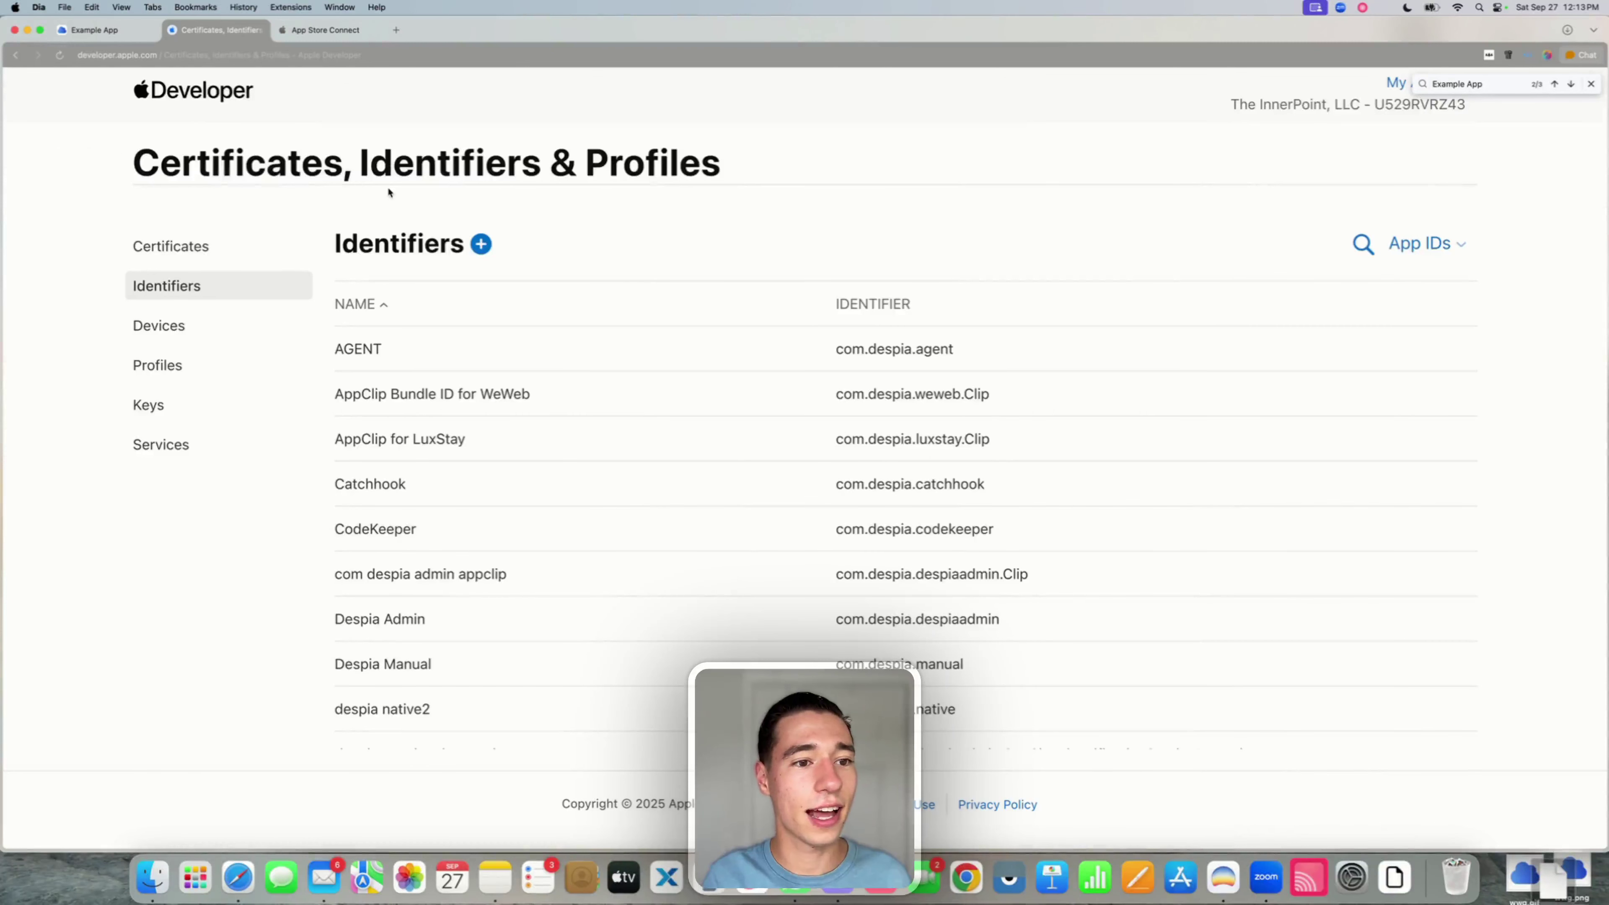
# - Start registering a new App ID of type App
pyautogui.click(477, 245)
pyautogui.moveTo(214, 360); pyautogui.dragTo(319, 363)
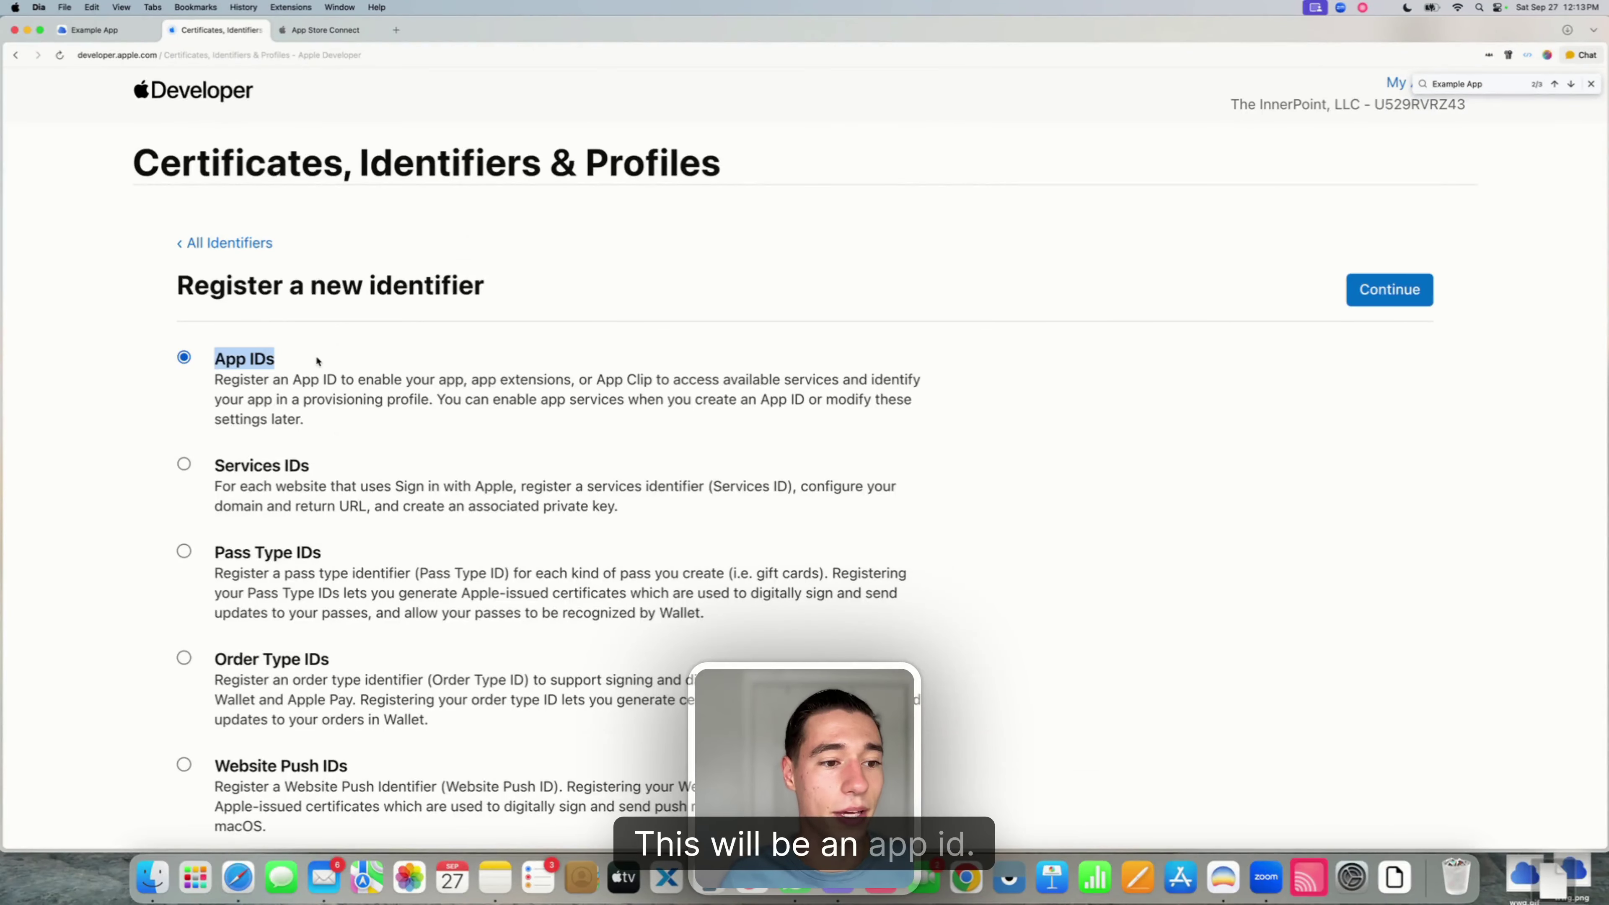
pyautogui.click(1405, 295)
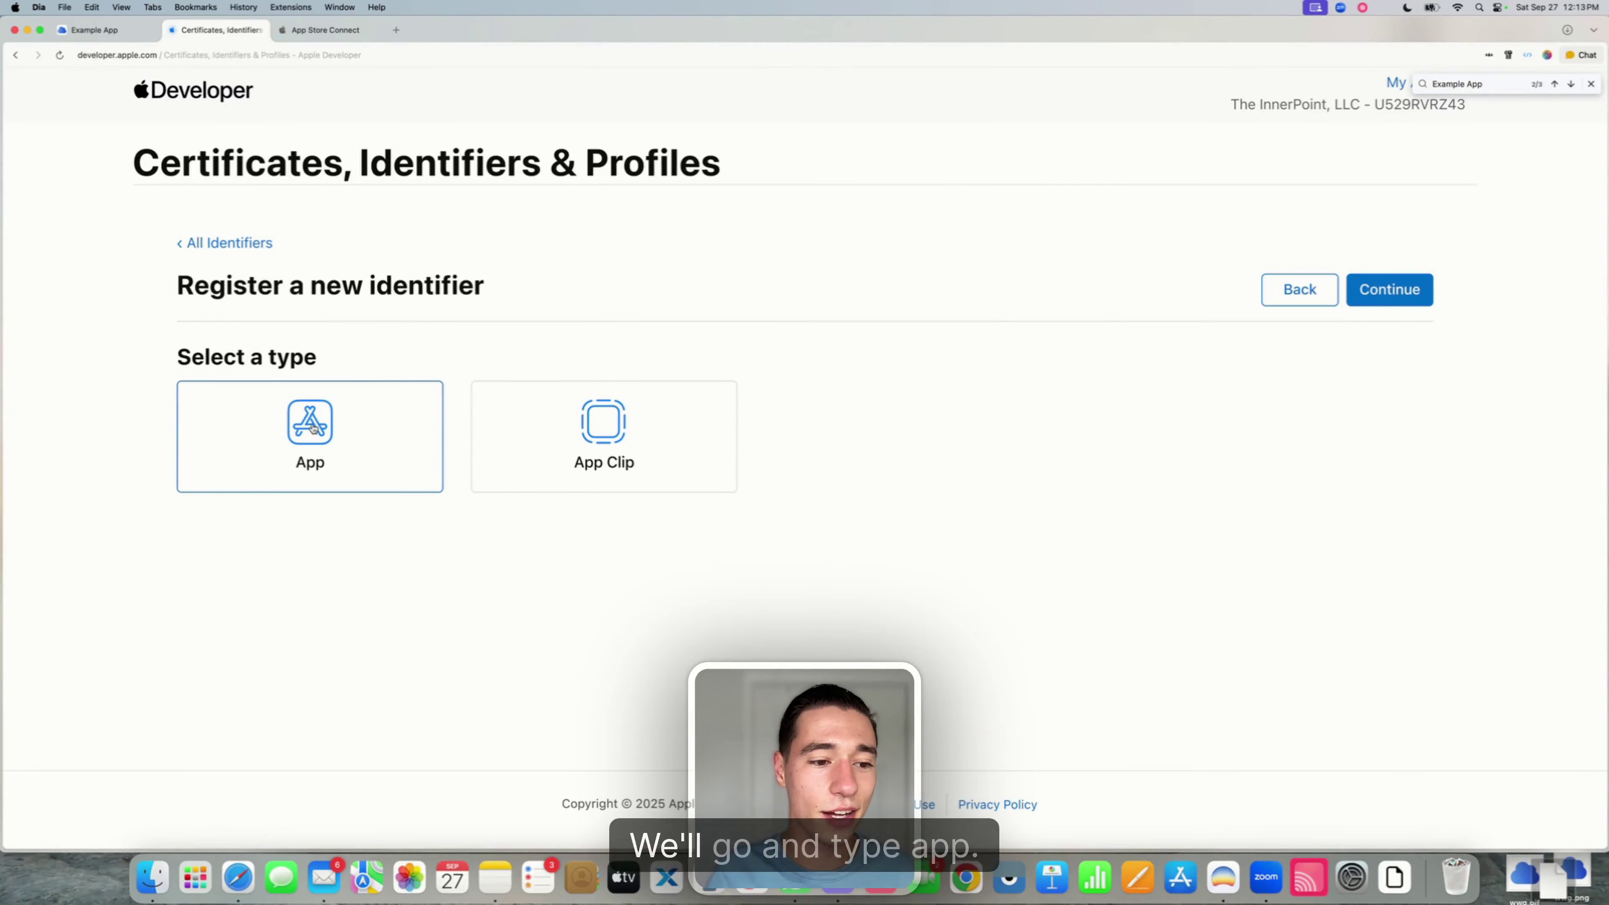
pyautogui.click(1375, 288)
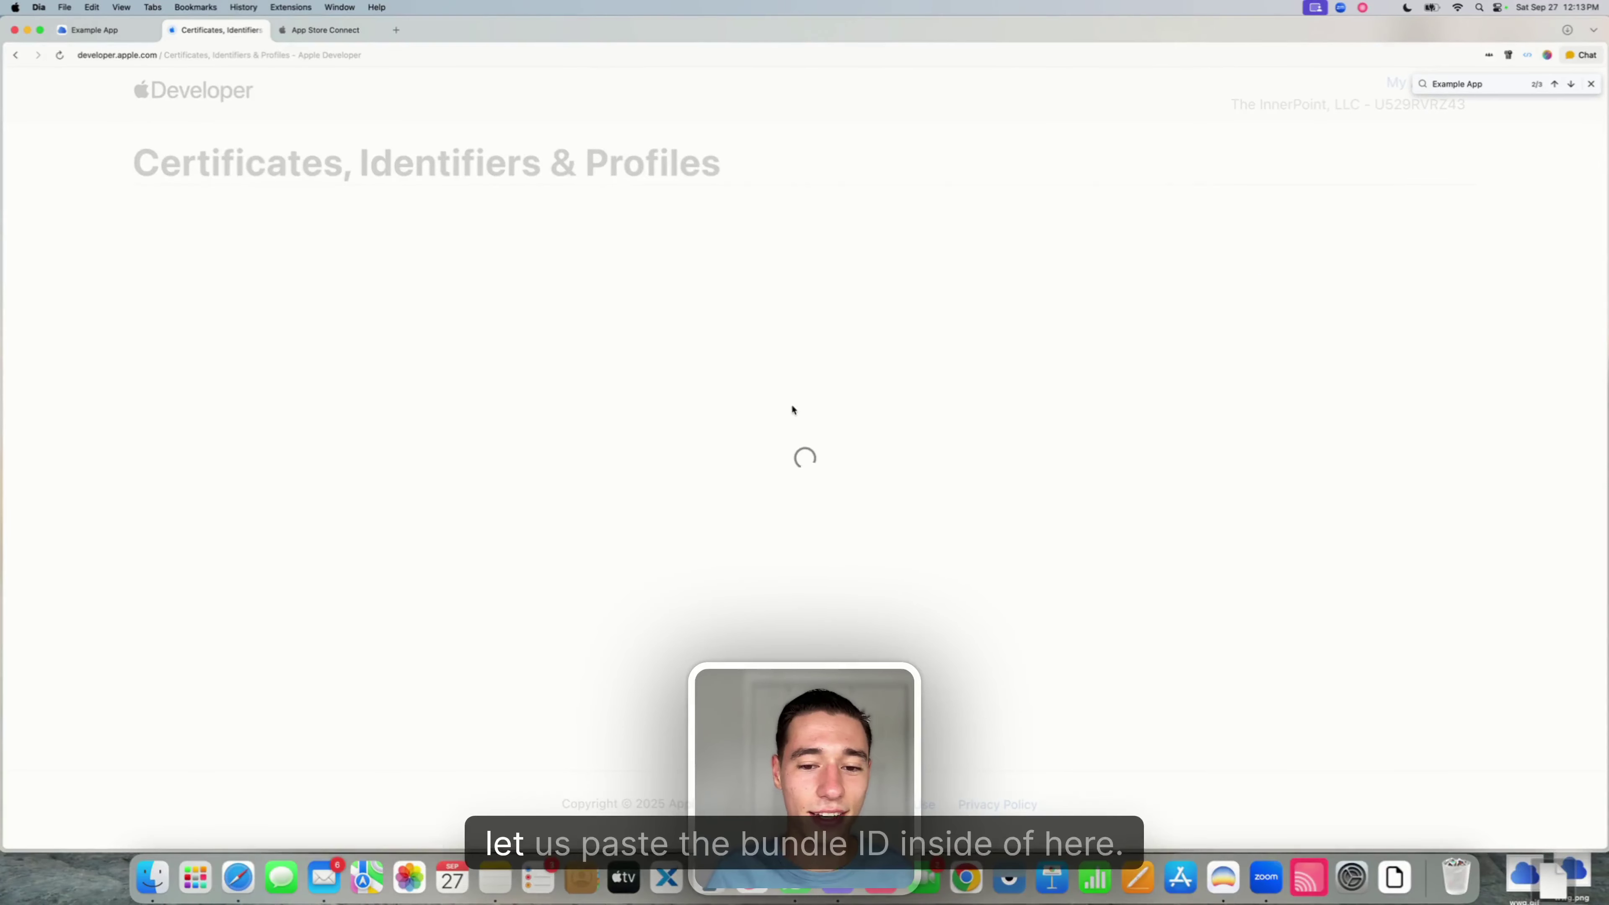
# - Register com.webviewcloud.exampleapp.ShareExtensionTarget as 'Example App Share' with App Groups enabled
pyautogui.click(787, 457)
pyautogui.press('super+v')
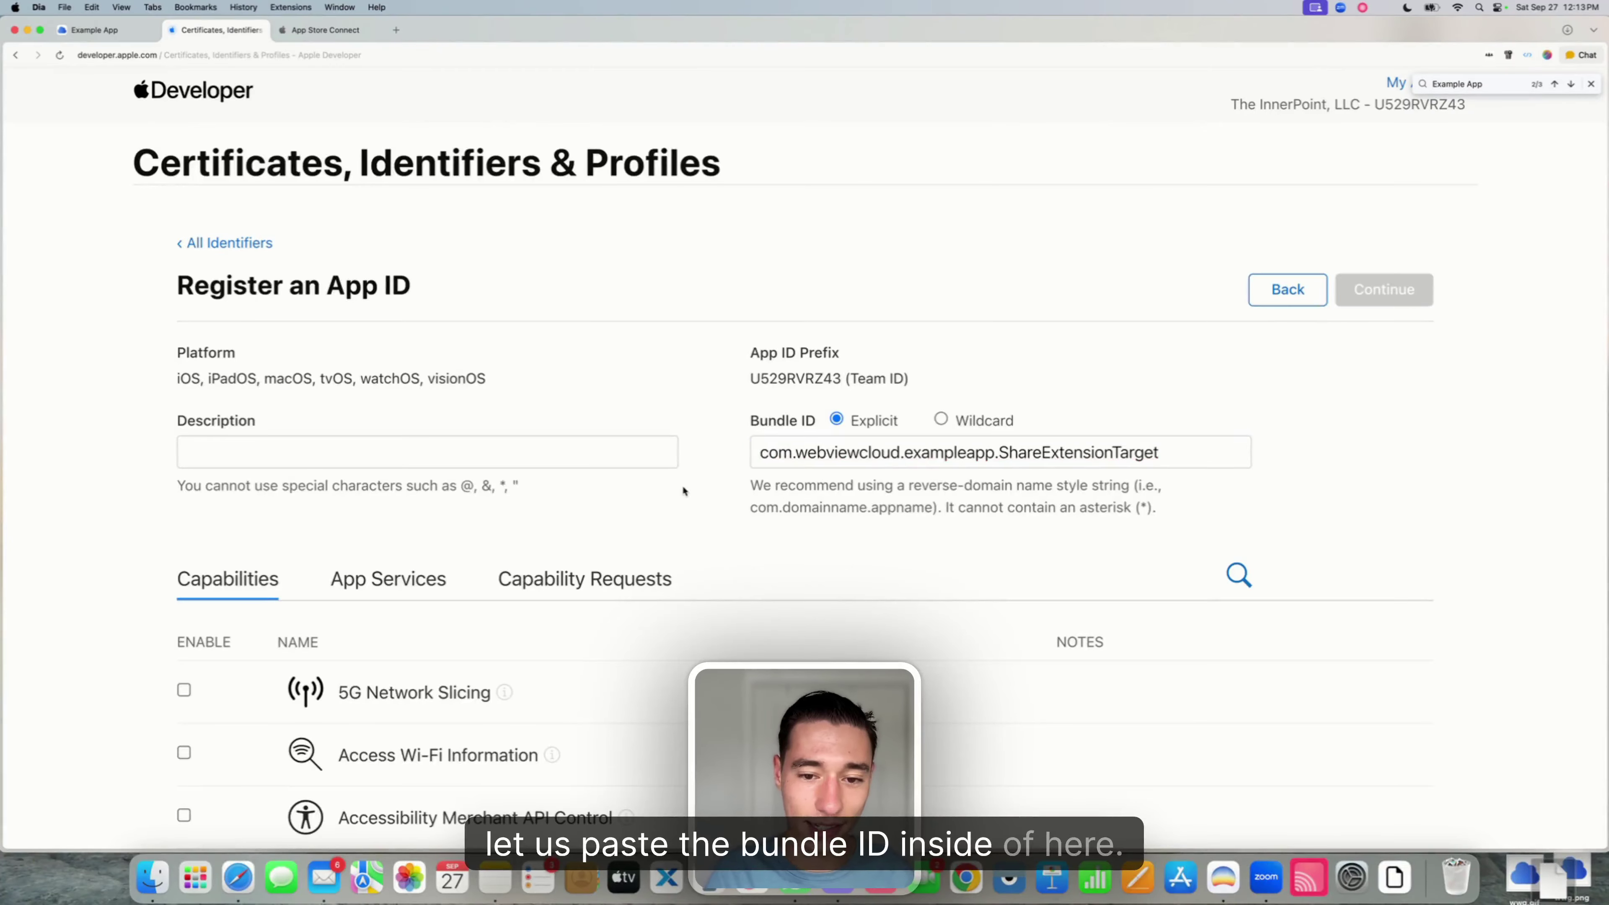
pyautogui.click(367, 449)
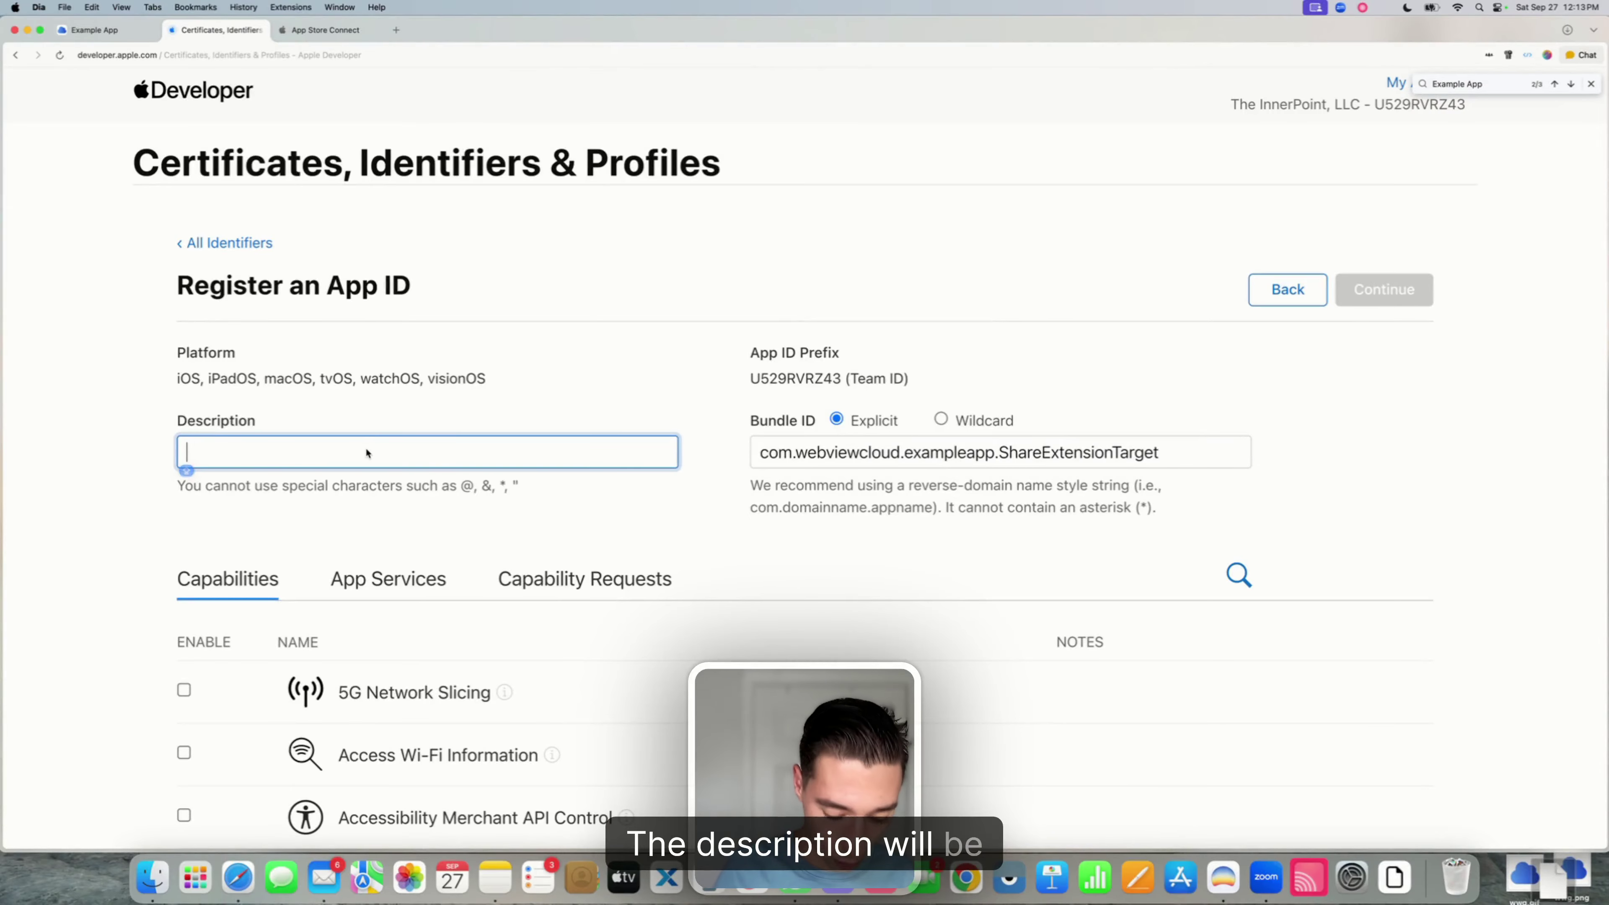
pyautogui.write('Example App S')
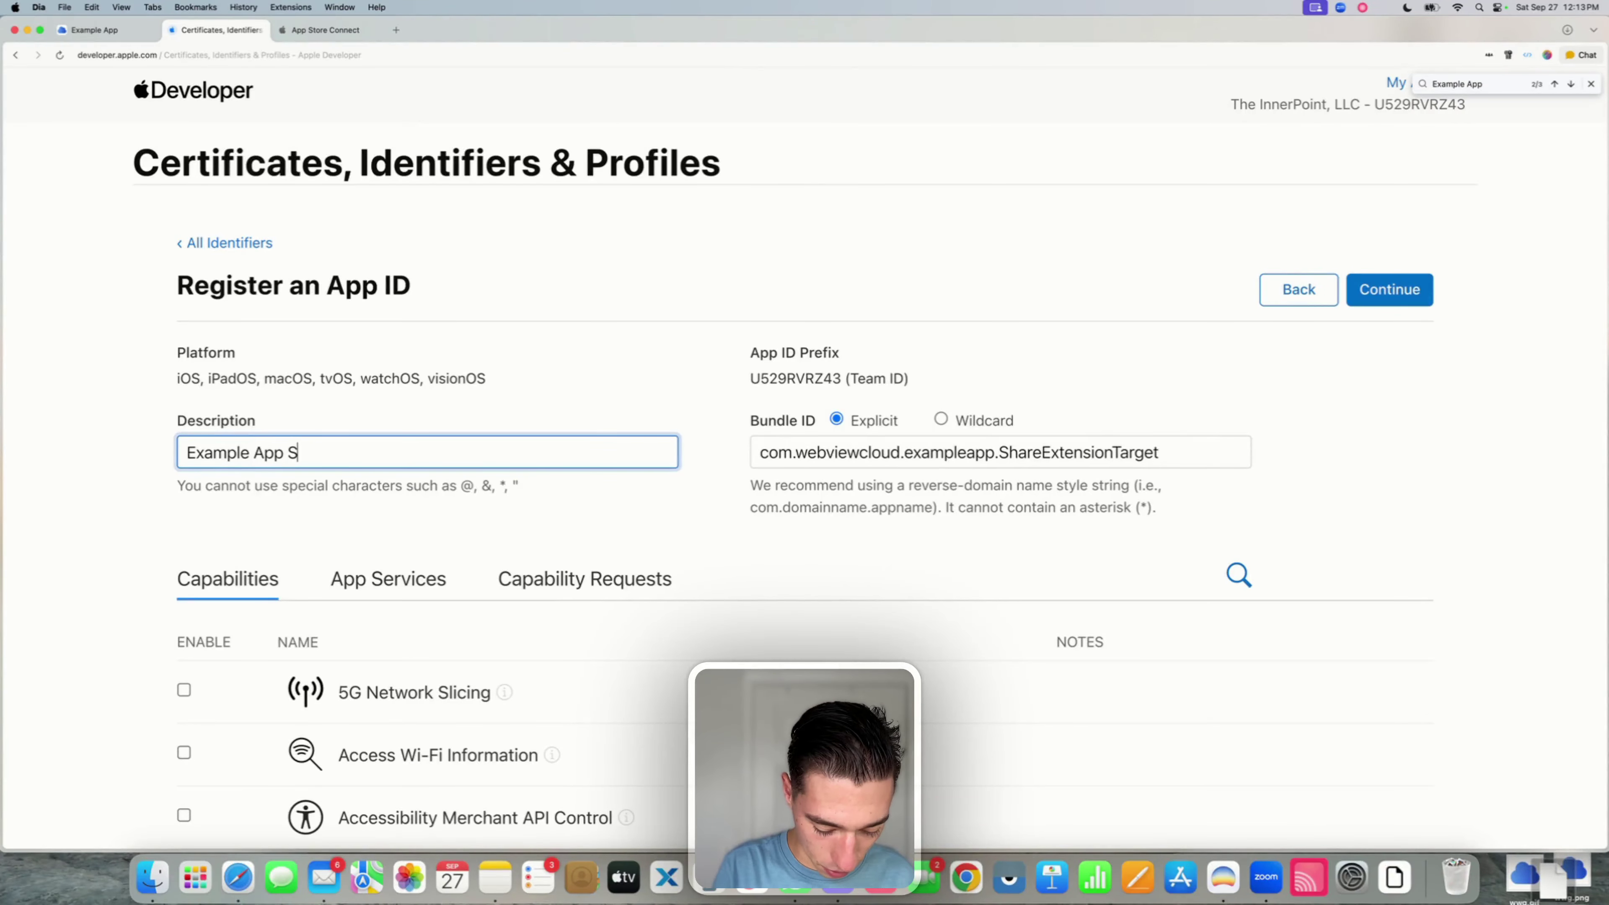
pyautogui.press('BackSpace')
pyautogui.press('BackSpace')
pyautogui.press('BackSpace')
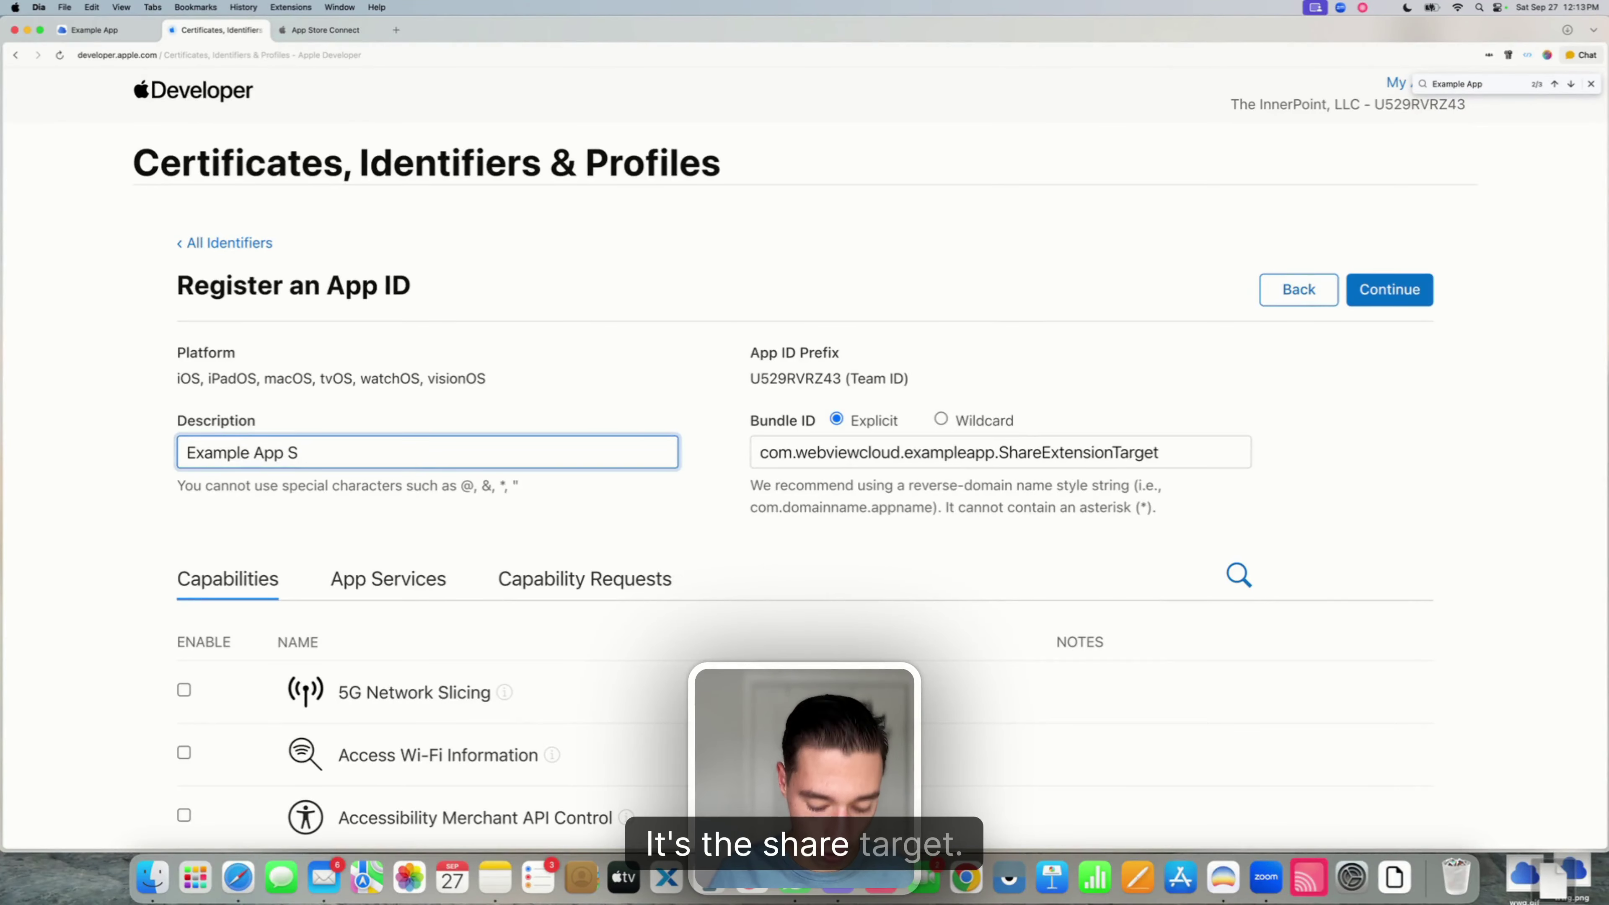
pyautogui.scroll(-10, 482, 502)
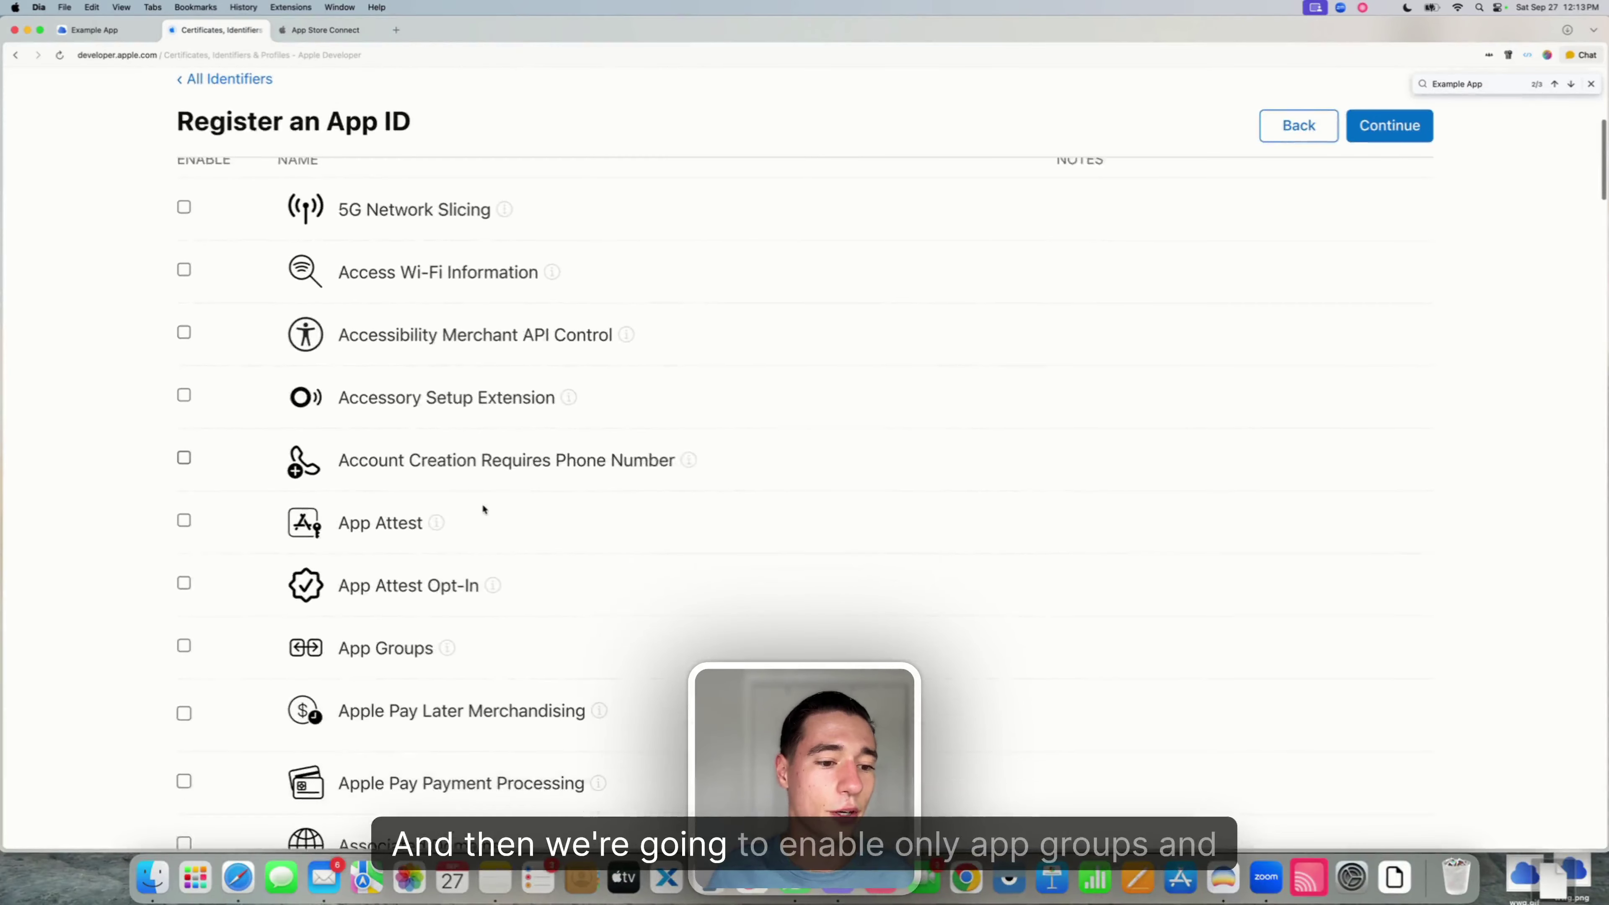
pyautogui.click(184, 600)
pyautogui.scroll(10, 607, 494)
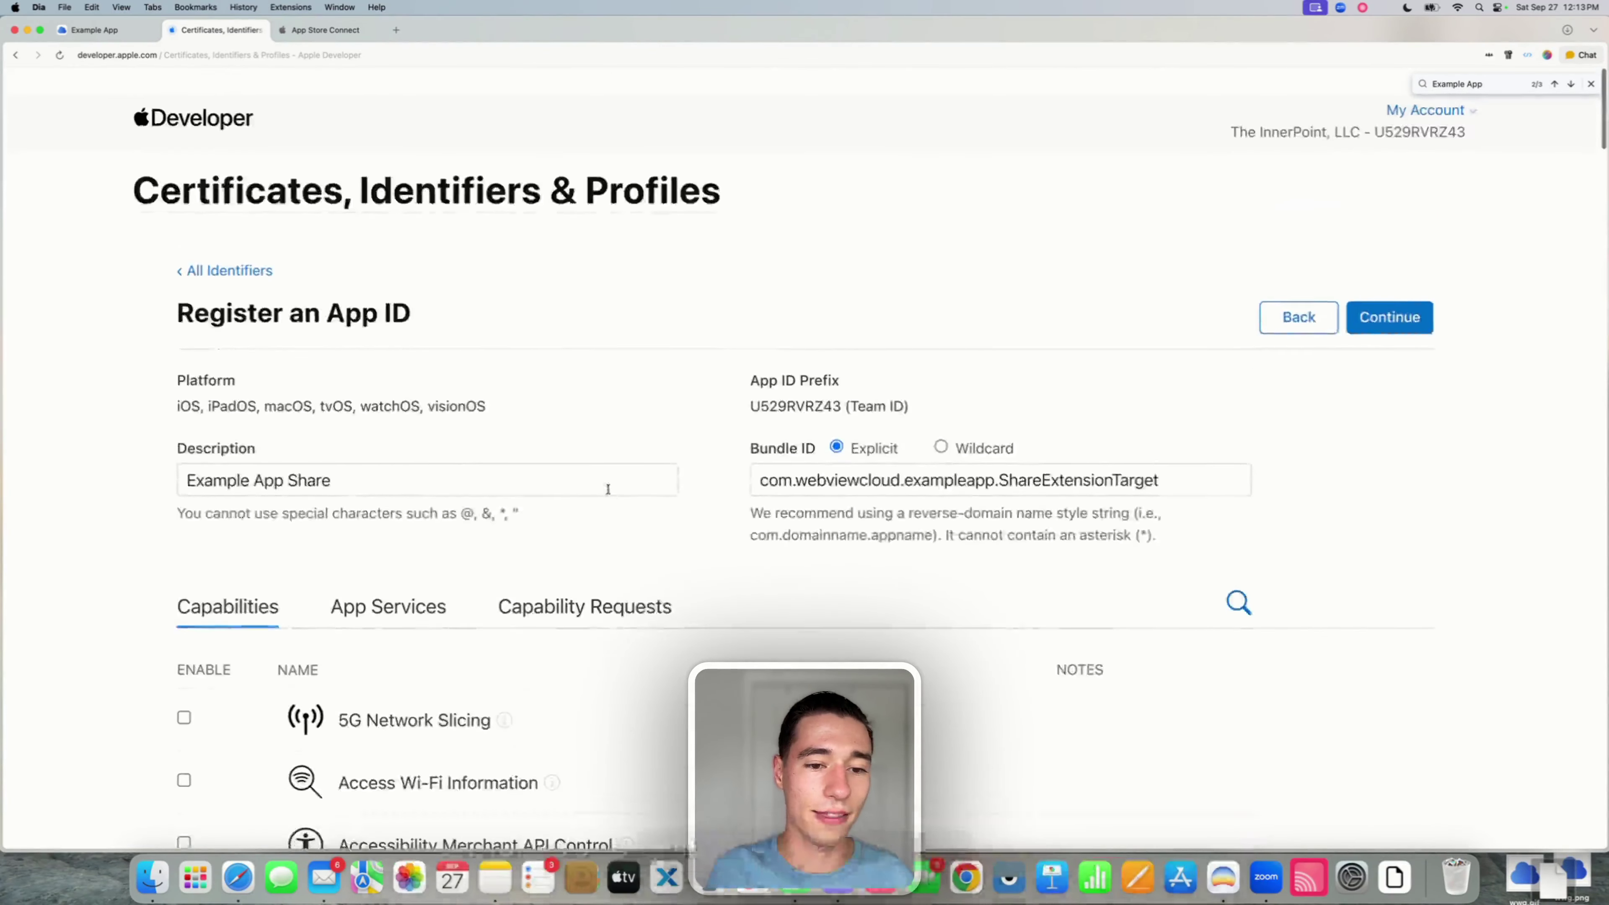
pyautogui.click(1394, 291)
pyautogui.click(1391, 290)
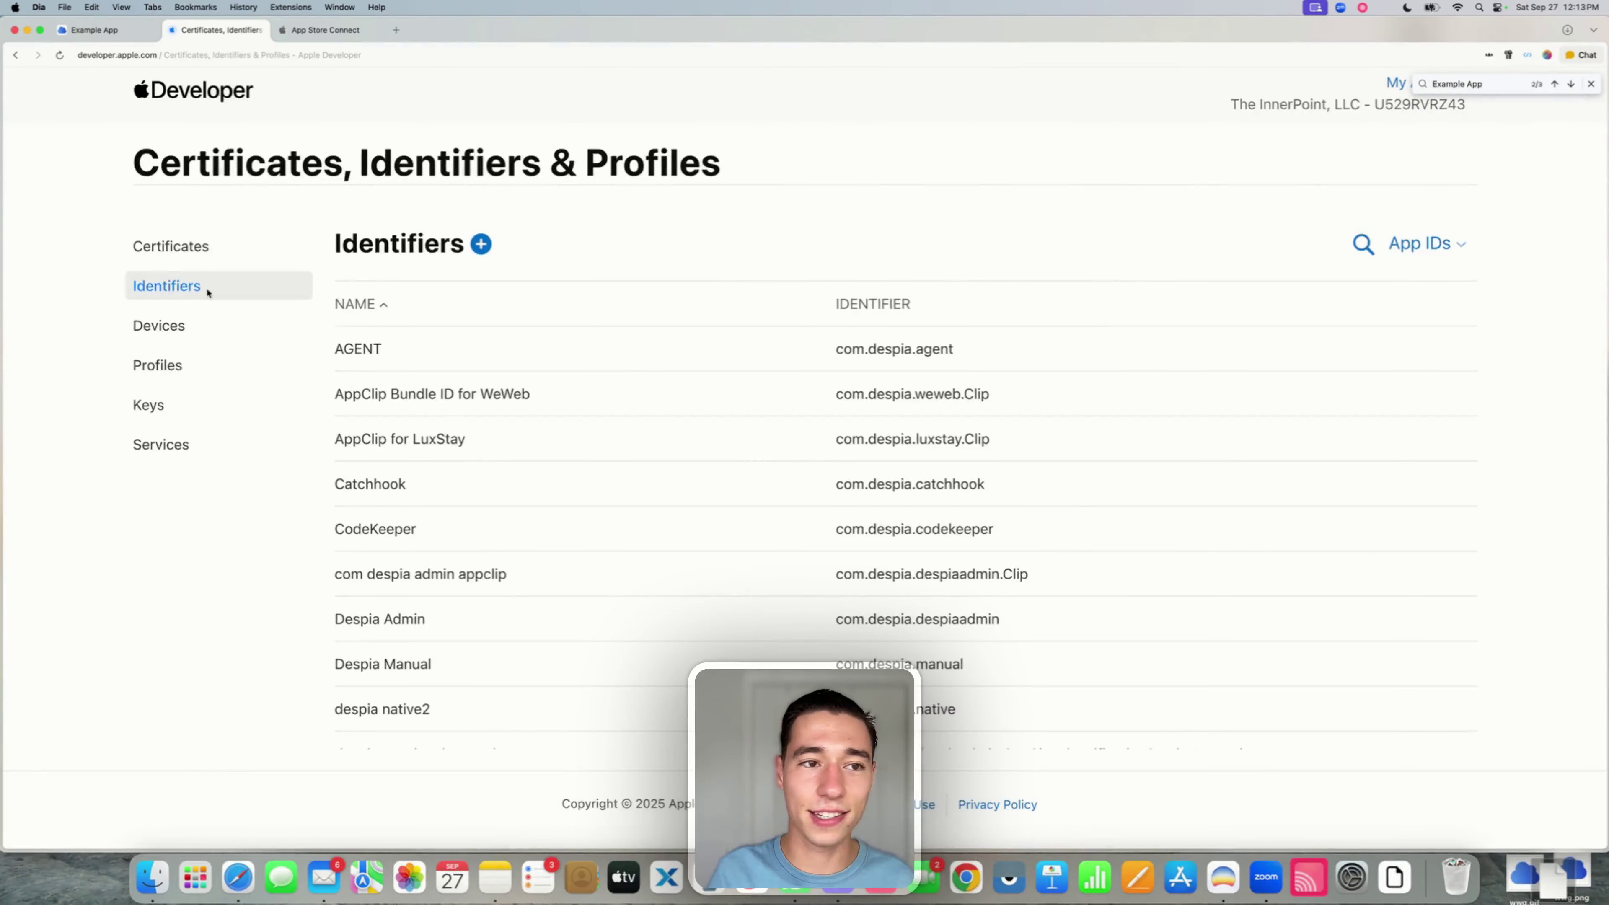
# - Copy the Share App Group identifier from the deployment settings and return to Identifiers
pyautogui.click(94, 29)
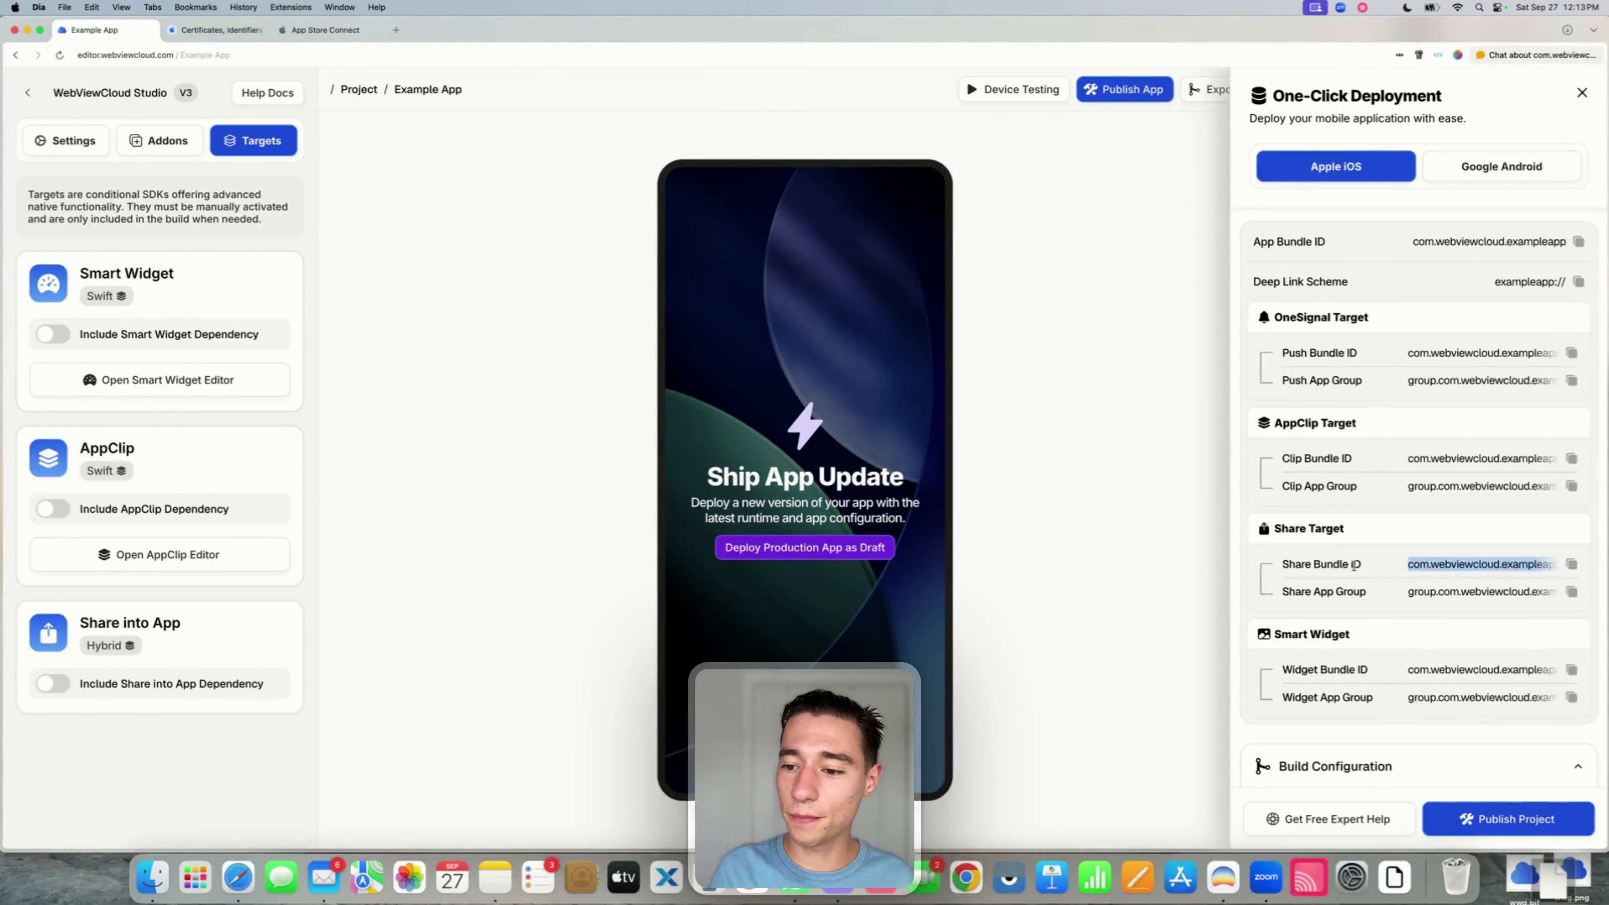
pyautogui.moveTo(1345, 591)
pyautogui.mouseDown()
pyautogui.moveTo(1317, 592)
pyautogui.moveTo(1367, 592)
pyautogui.mouseUp()
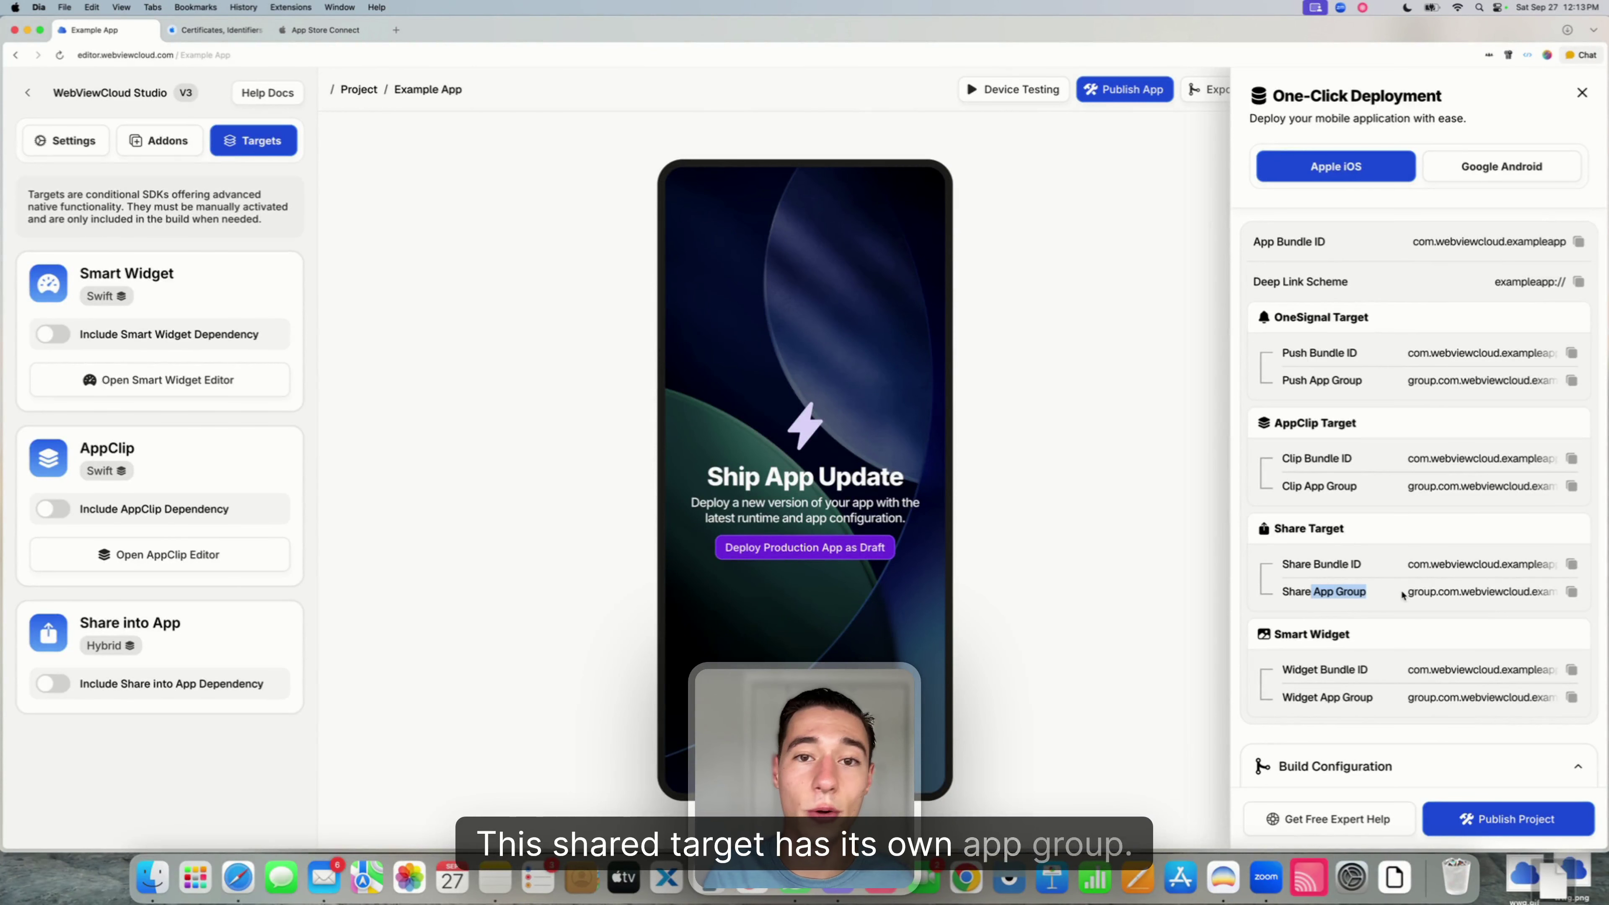
pyautogui.click(1573, 592)
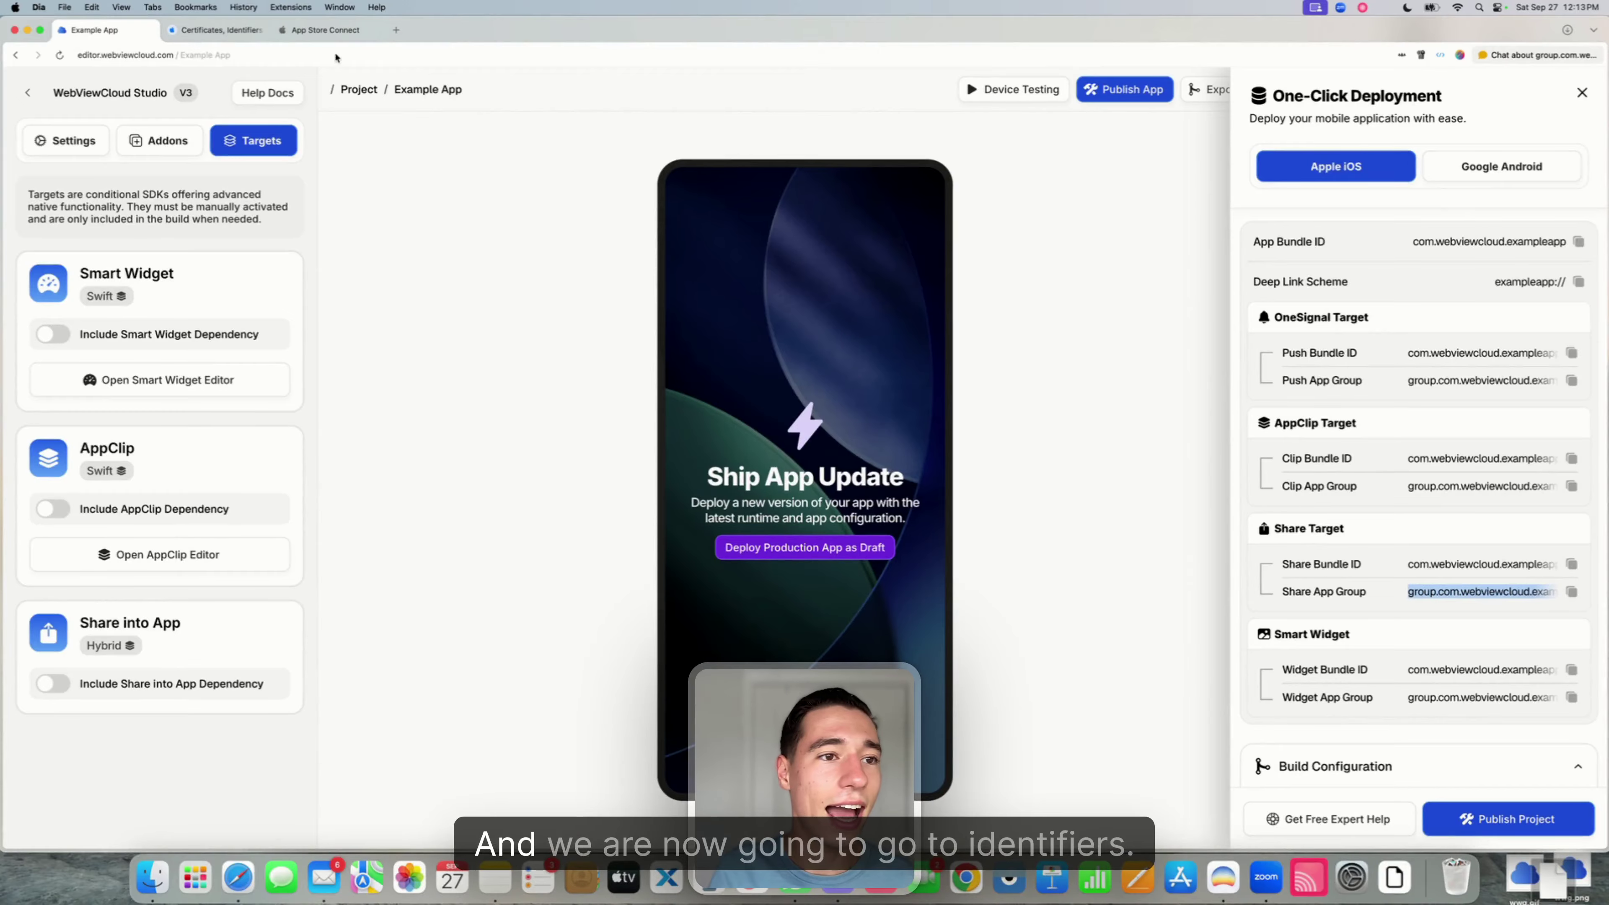
pyautogui.click(216, 30)
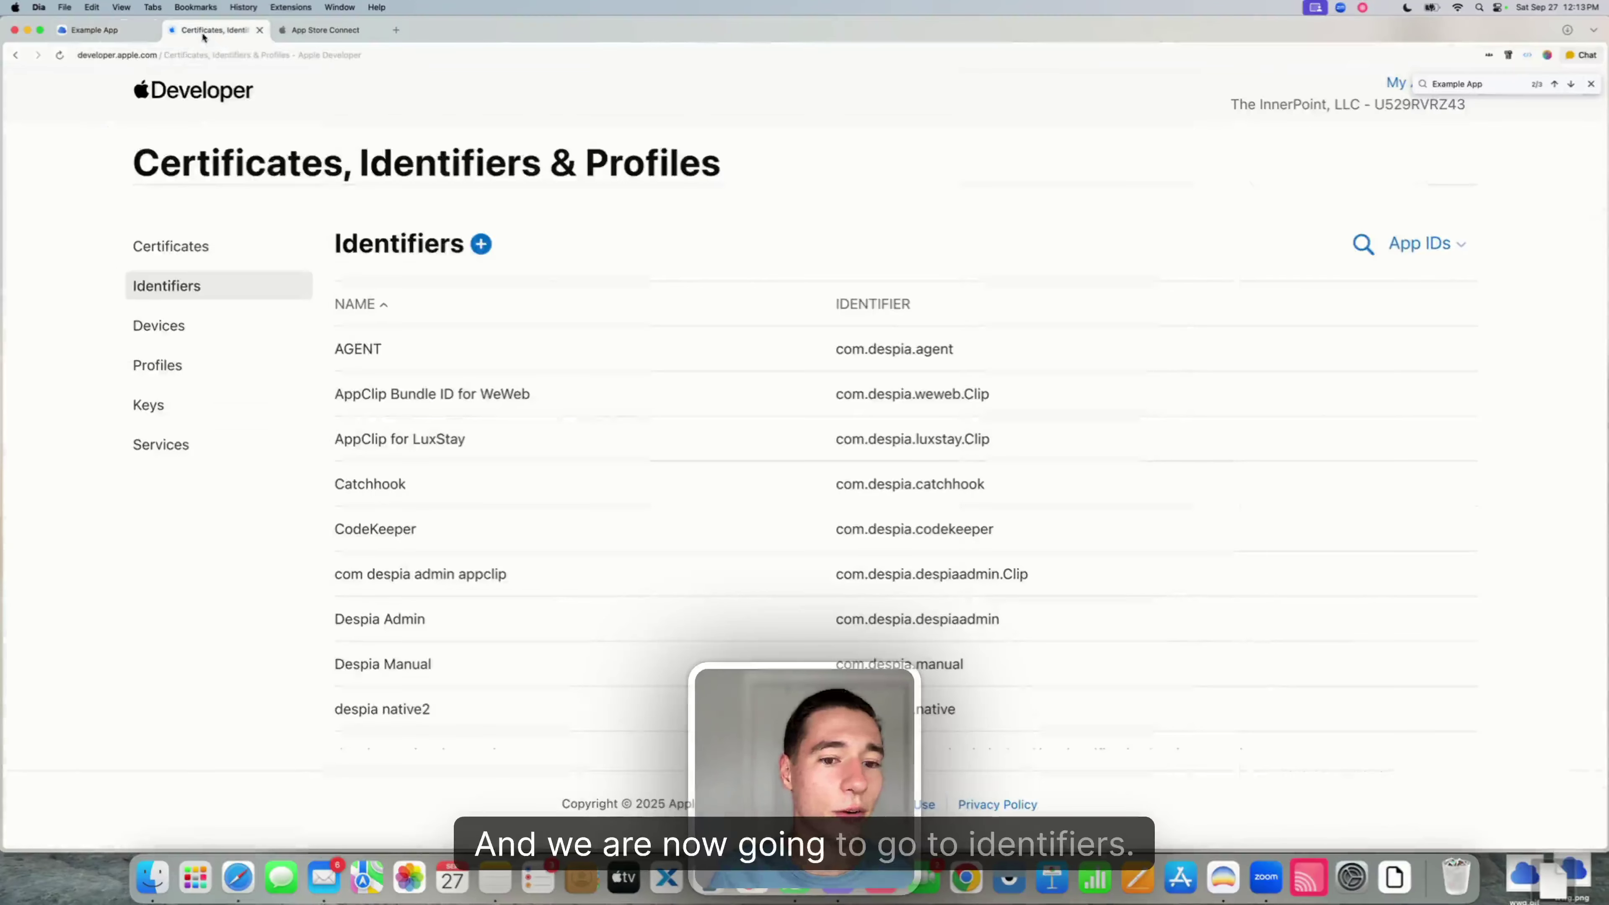
# - Start a new identifier registration with App Groups as the type
pyautogui.click(480, 243)
pyautogui.scroll(-1, 228, 352)
pyautogui.scroll(-10, 227, 354)
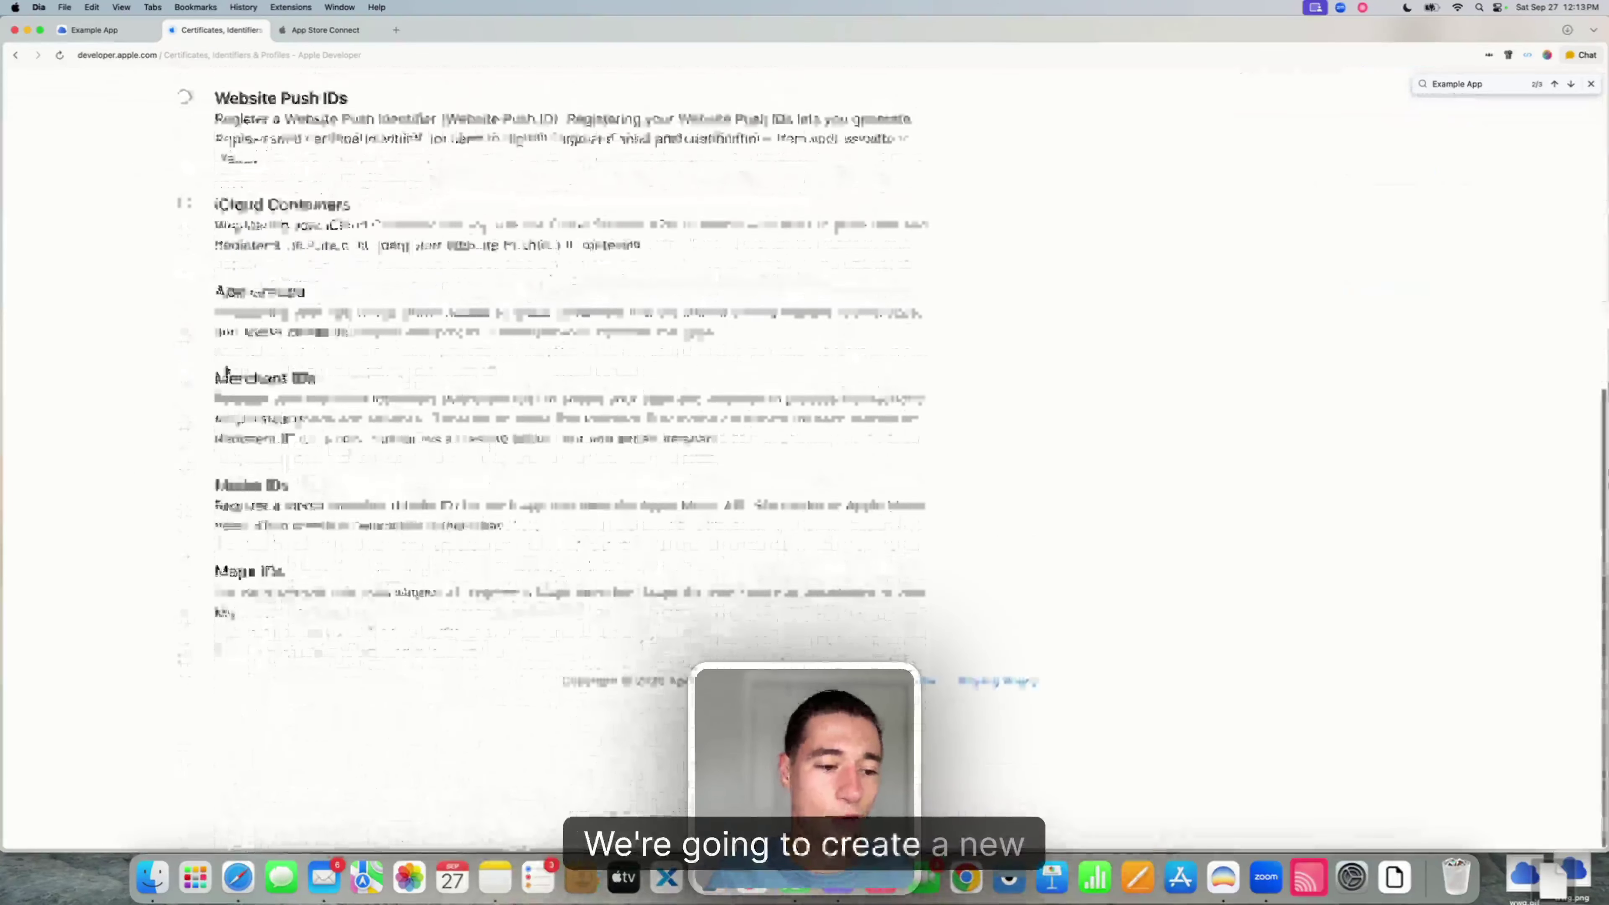
pyautogui.click(185, 415)
pyautogui.scroll(10, 836, 399)
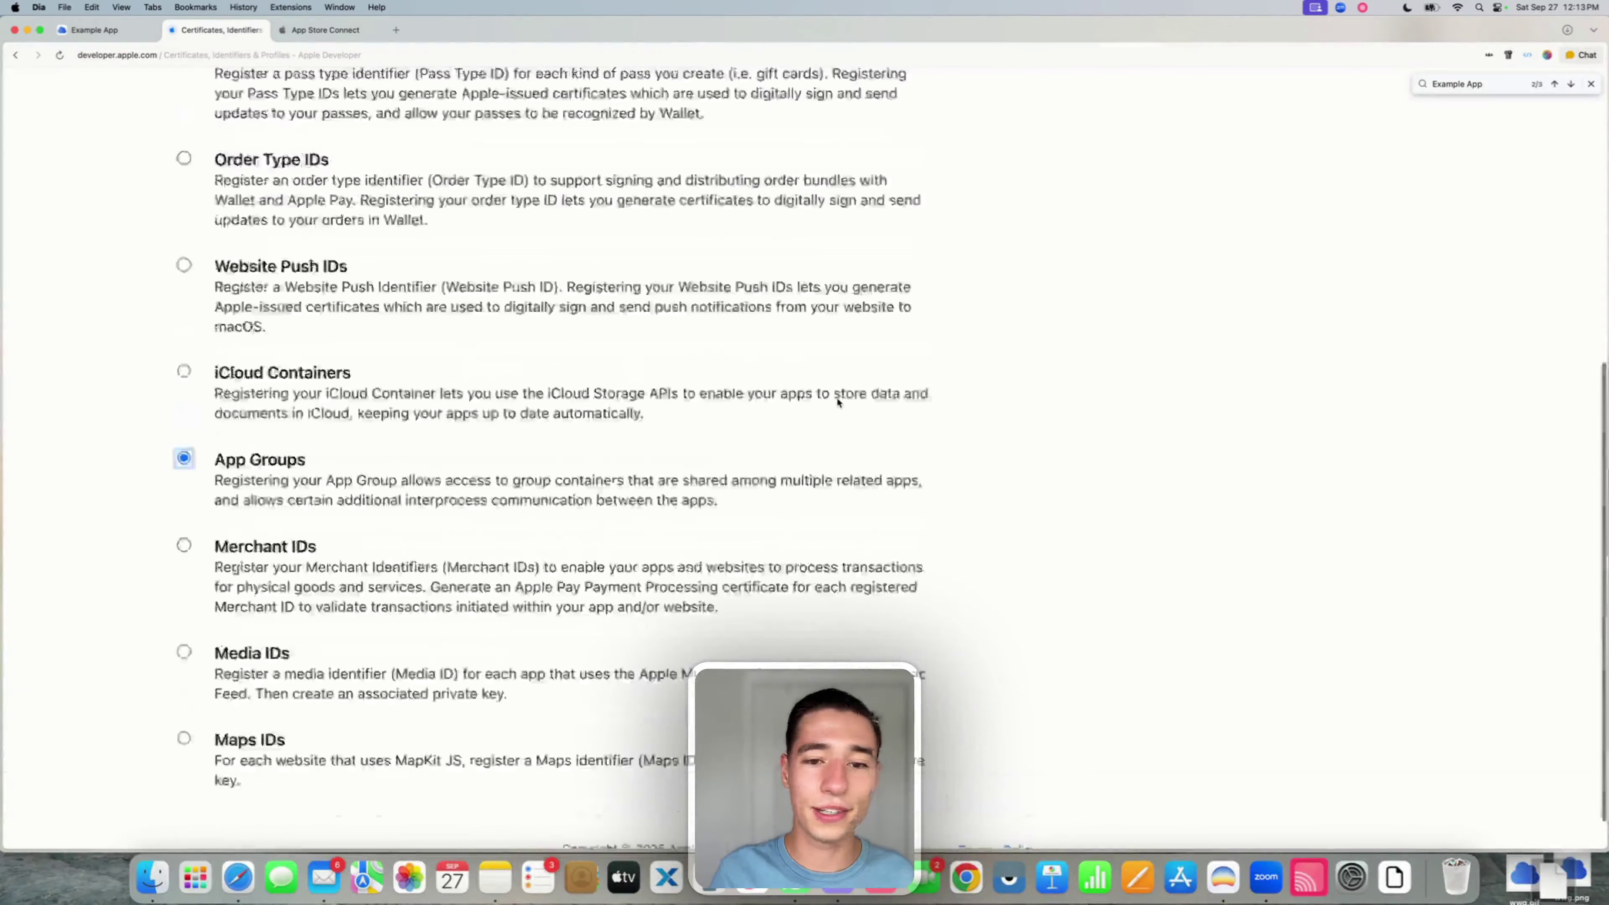
pyautogui.click(1384, 290)
# - Register group.com.webviewcloud.exampleapp.sharetarget with the description 'Example App Share'
pyautogui.click(839, 400)
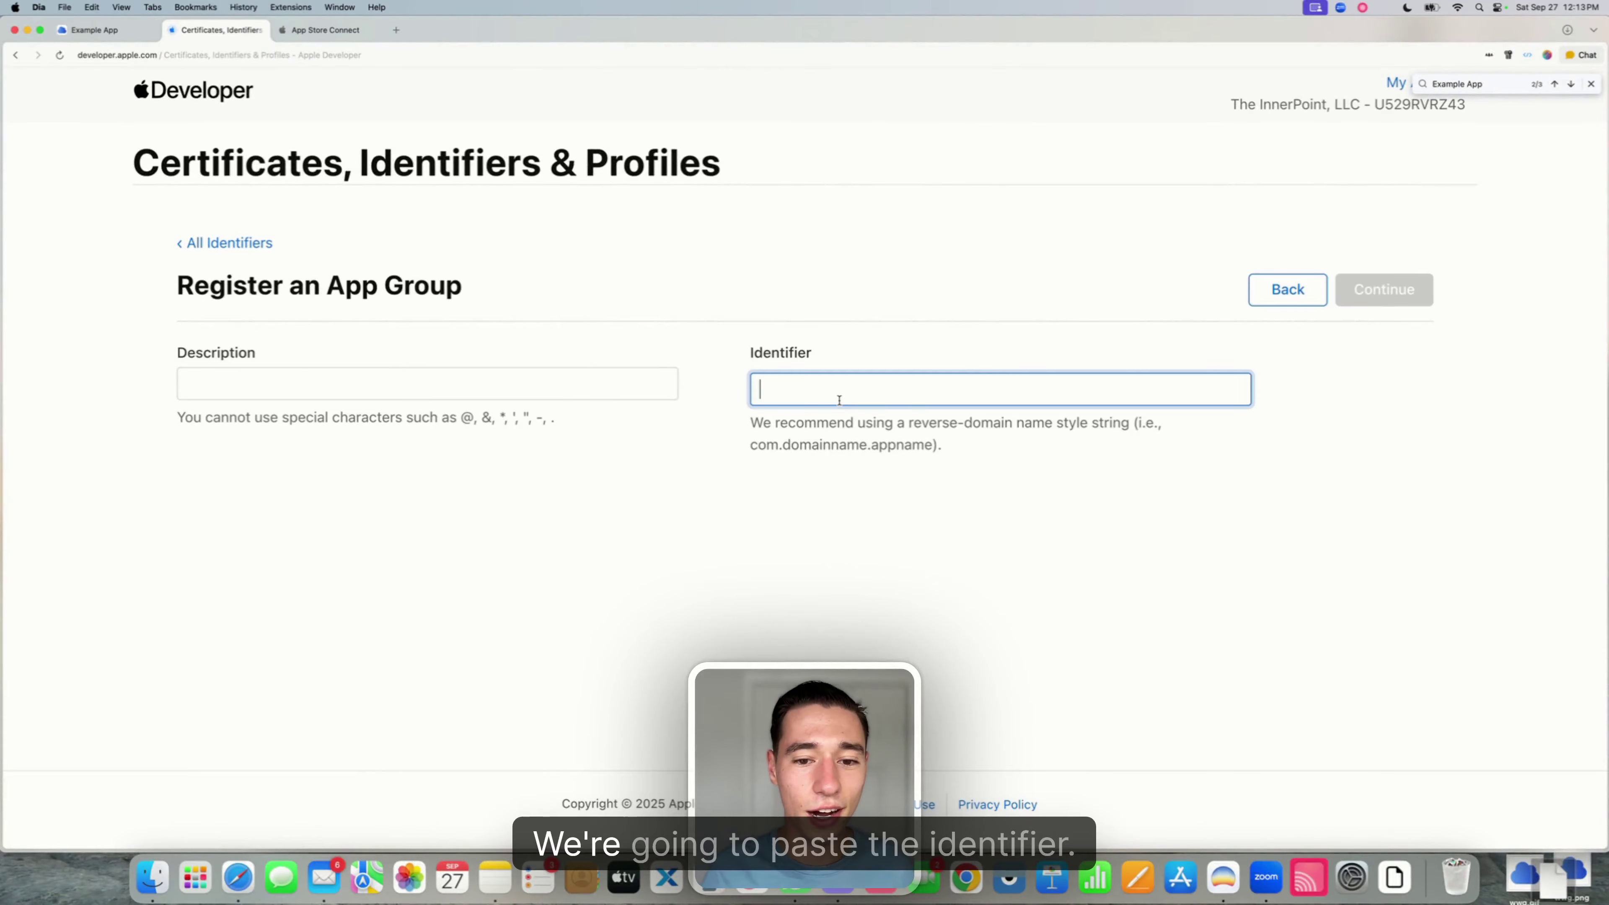
pyautogui.press('super+v')
pyautogui.click(779, 513)
pyautogui.click(404, 376)
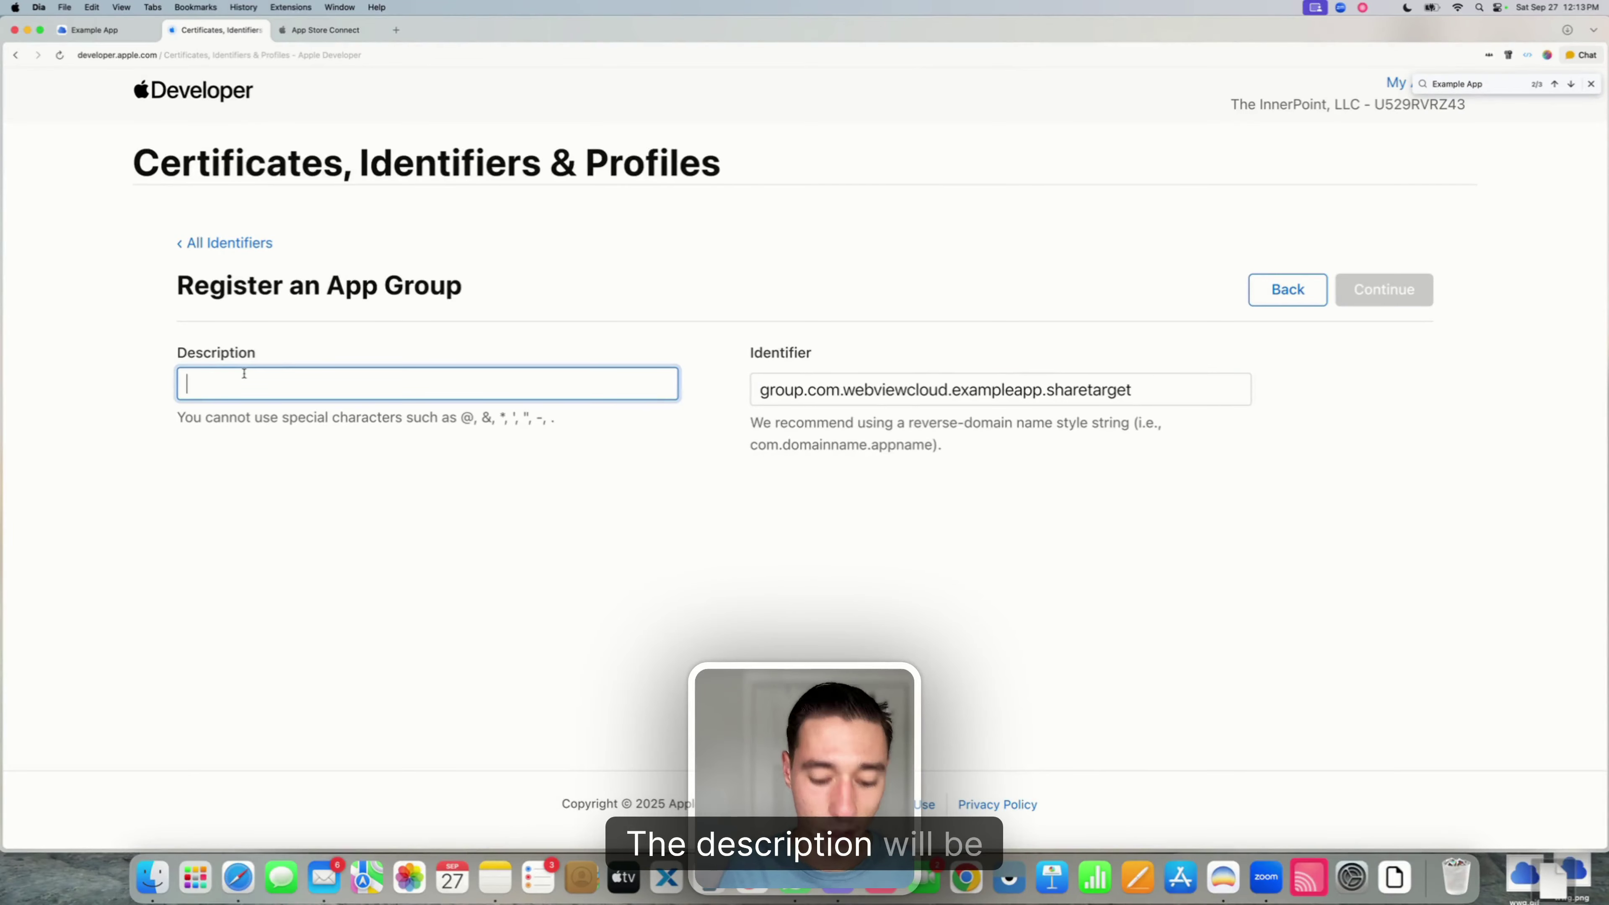
pyautogui.write('Example App Share')
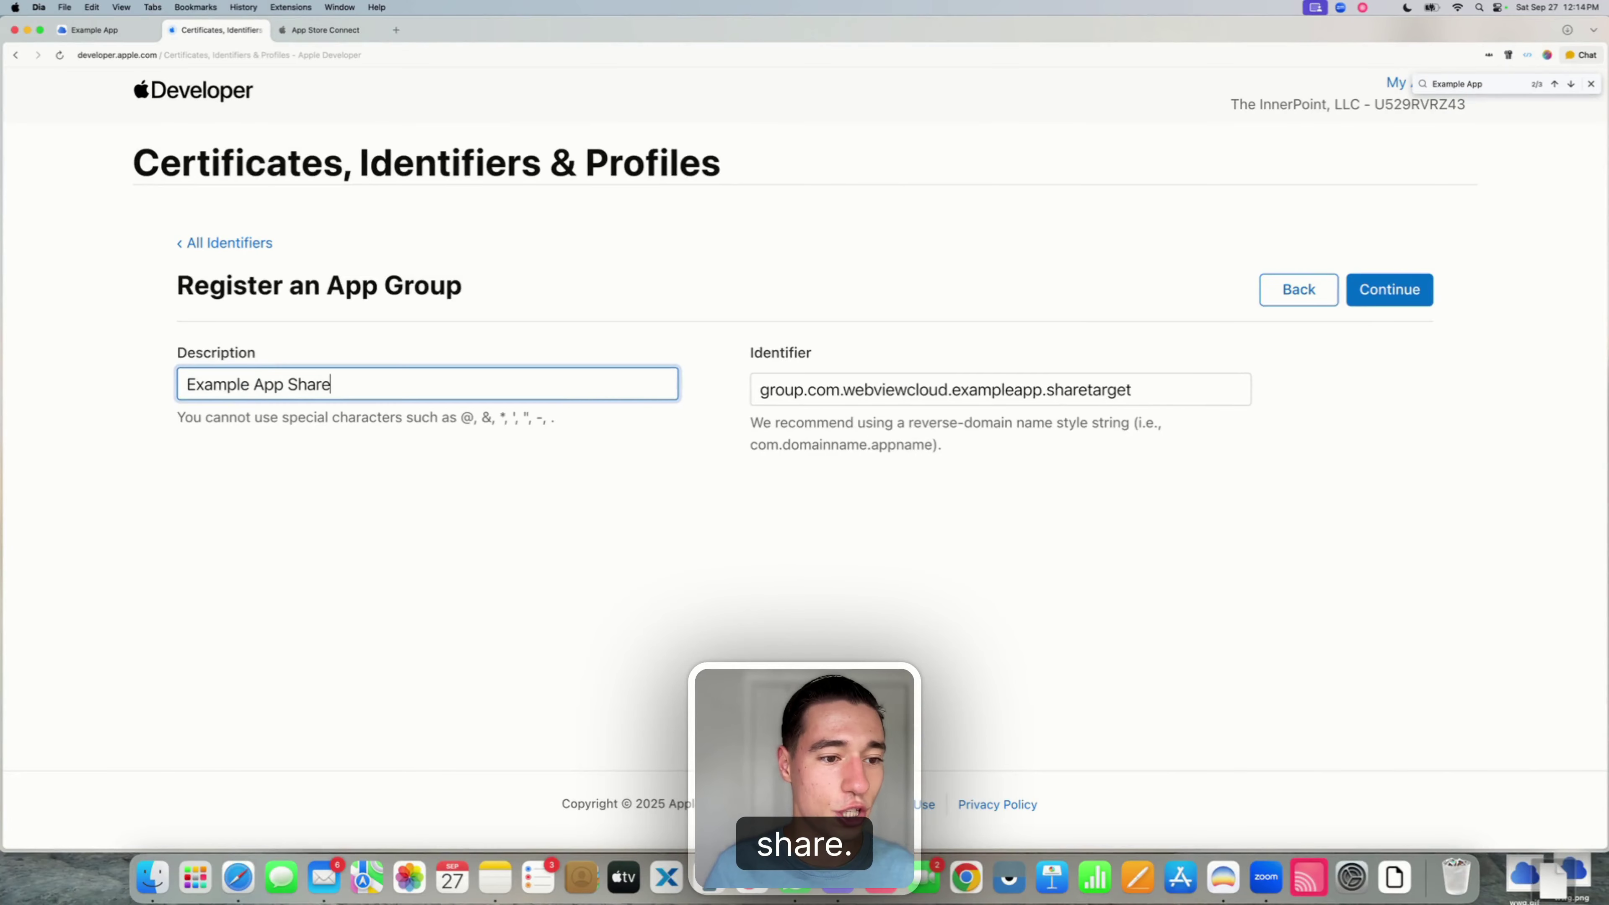
pyautogui.click(1399, 291)
pyautogui.click(1401, 293)
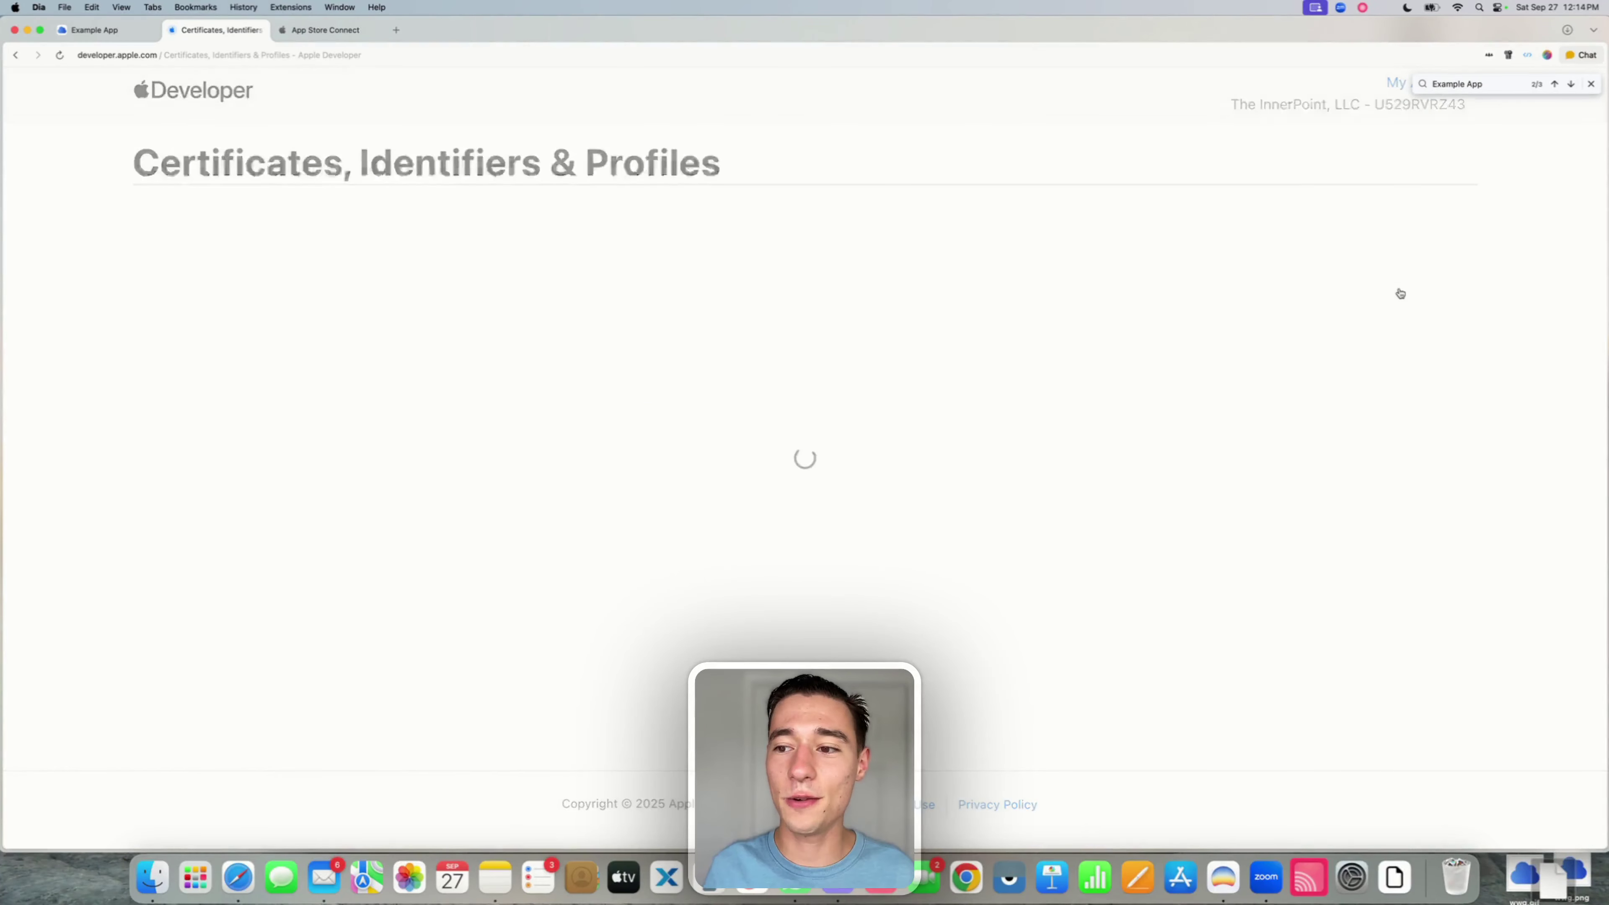
# - Filter the identifiers to App IDs, search 'Exam', and open the Example App Share App ID
pyautogui.click(1405, 247)
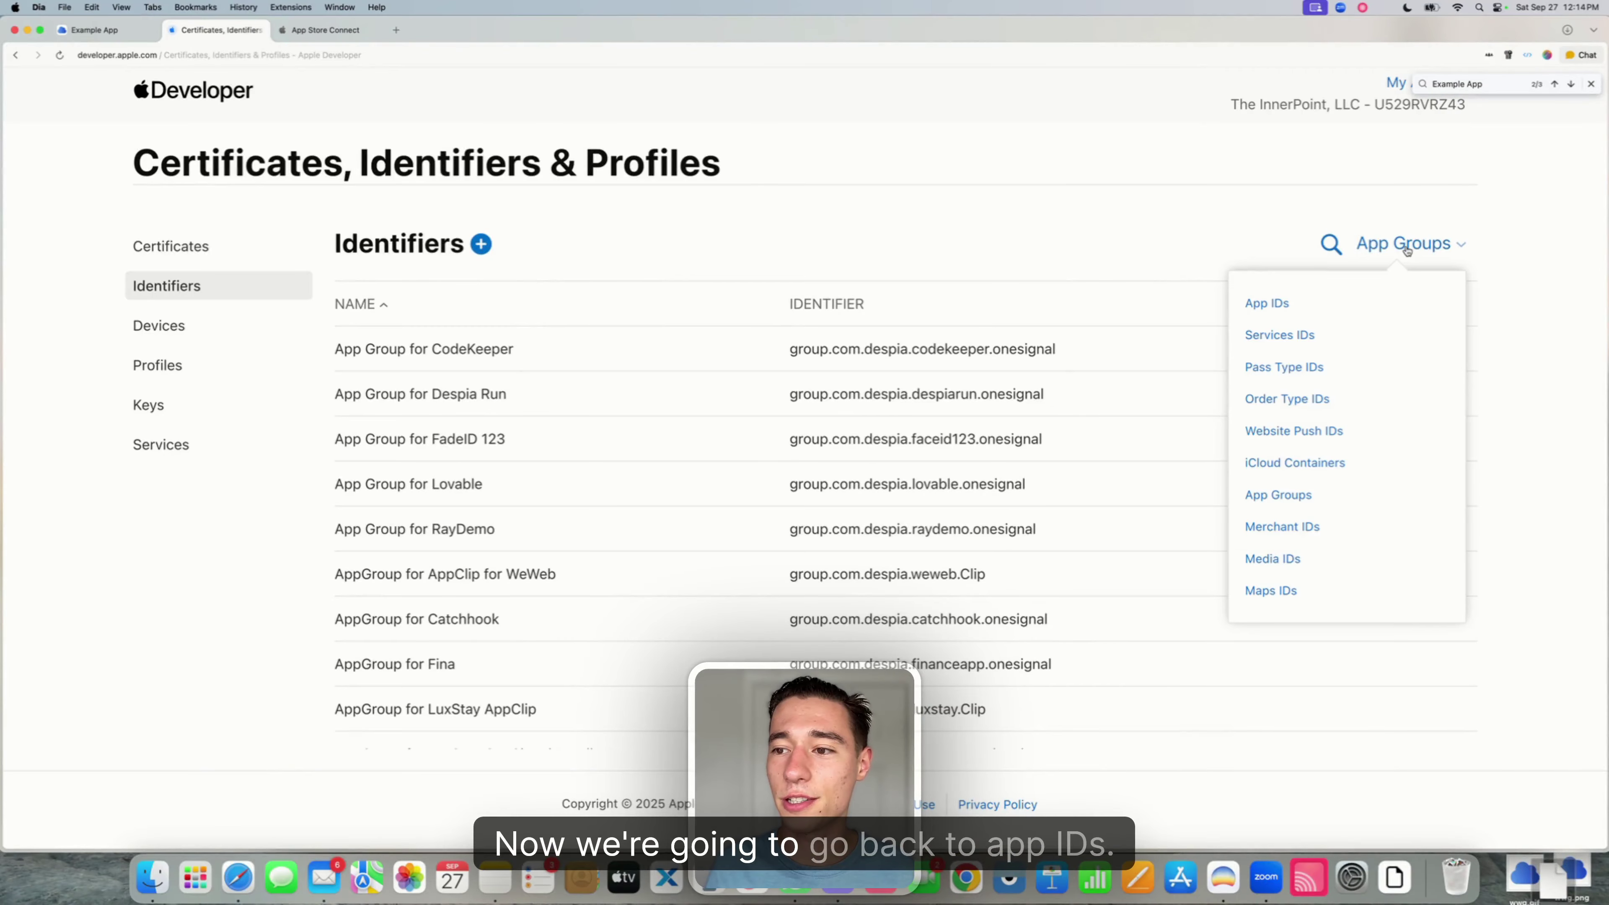
pyautogui.click(1266, 306)
pyautogui.click(1359, 244)
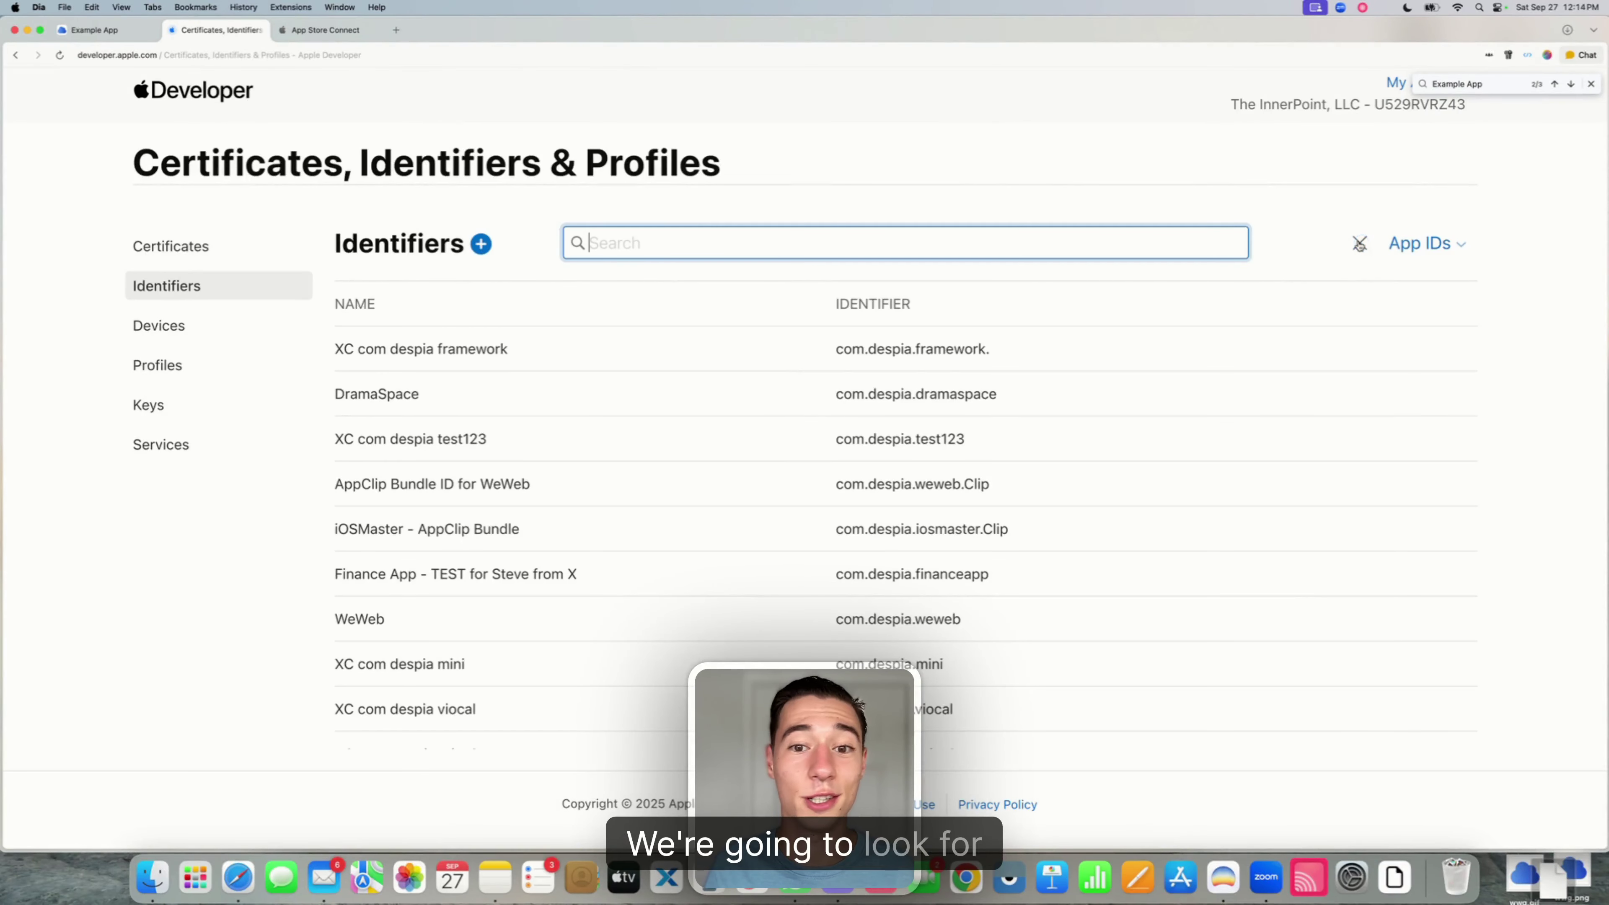
pyautogui.write('Example App')
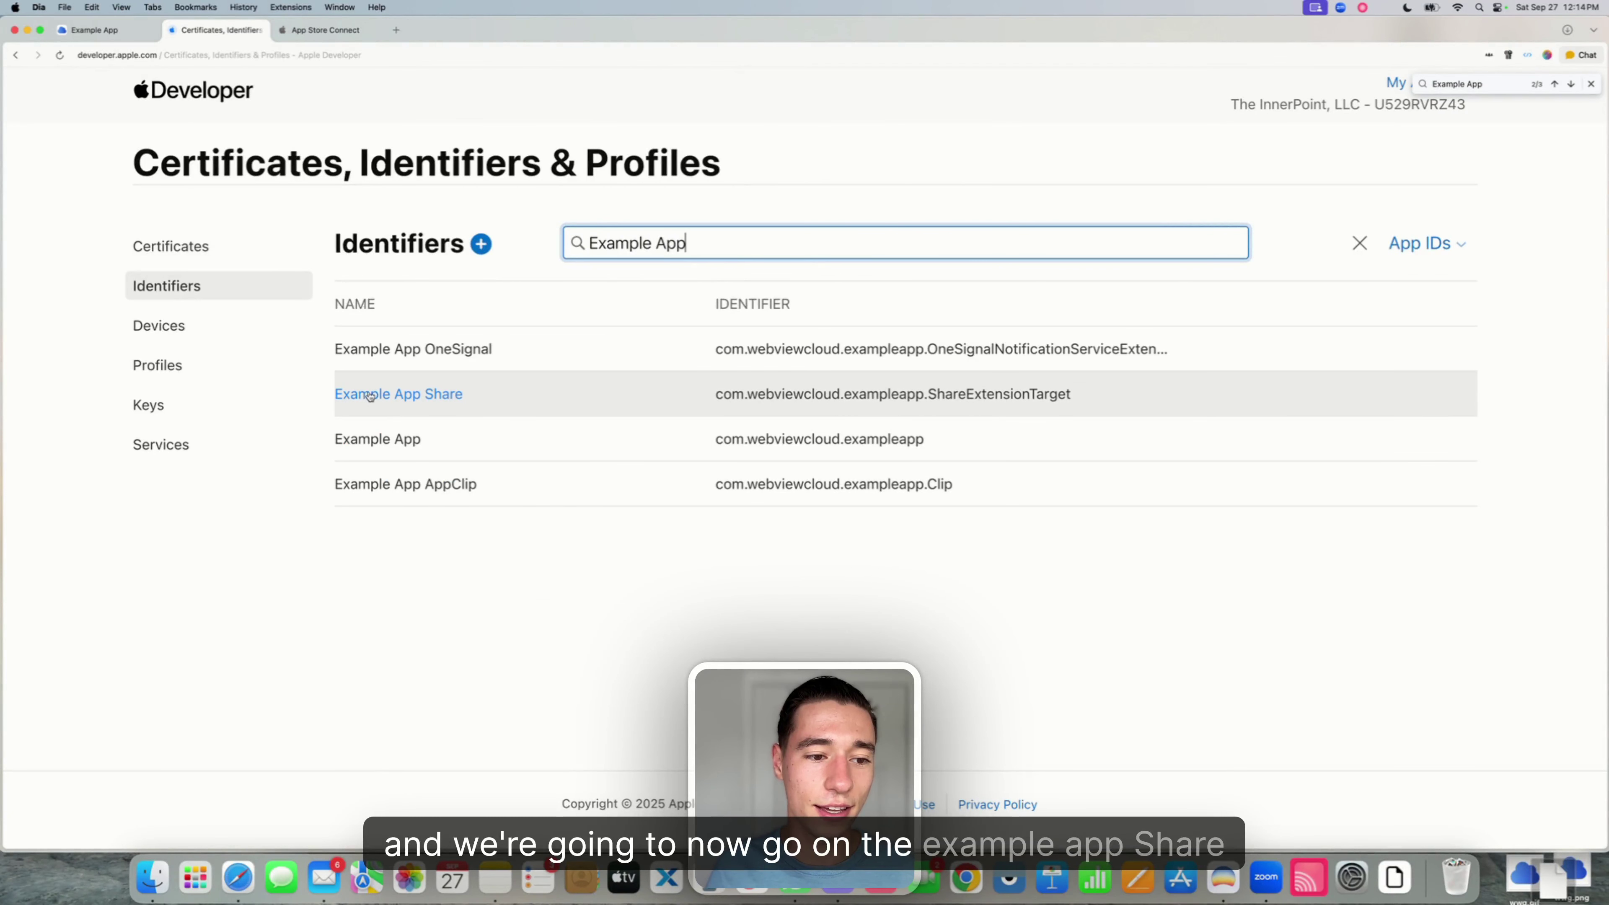
pyautogui.click(386, 394)
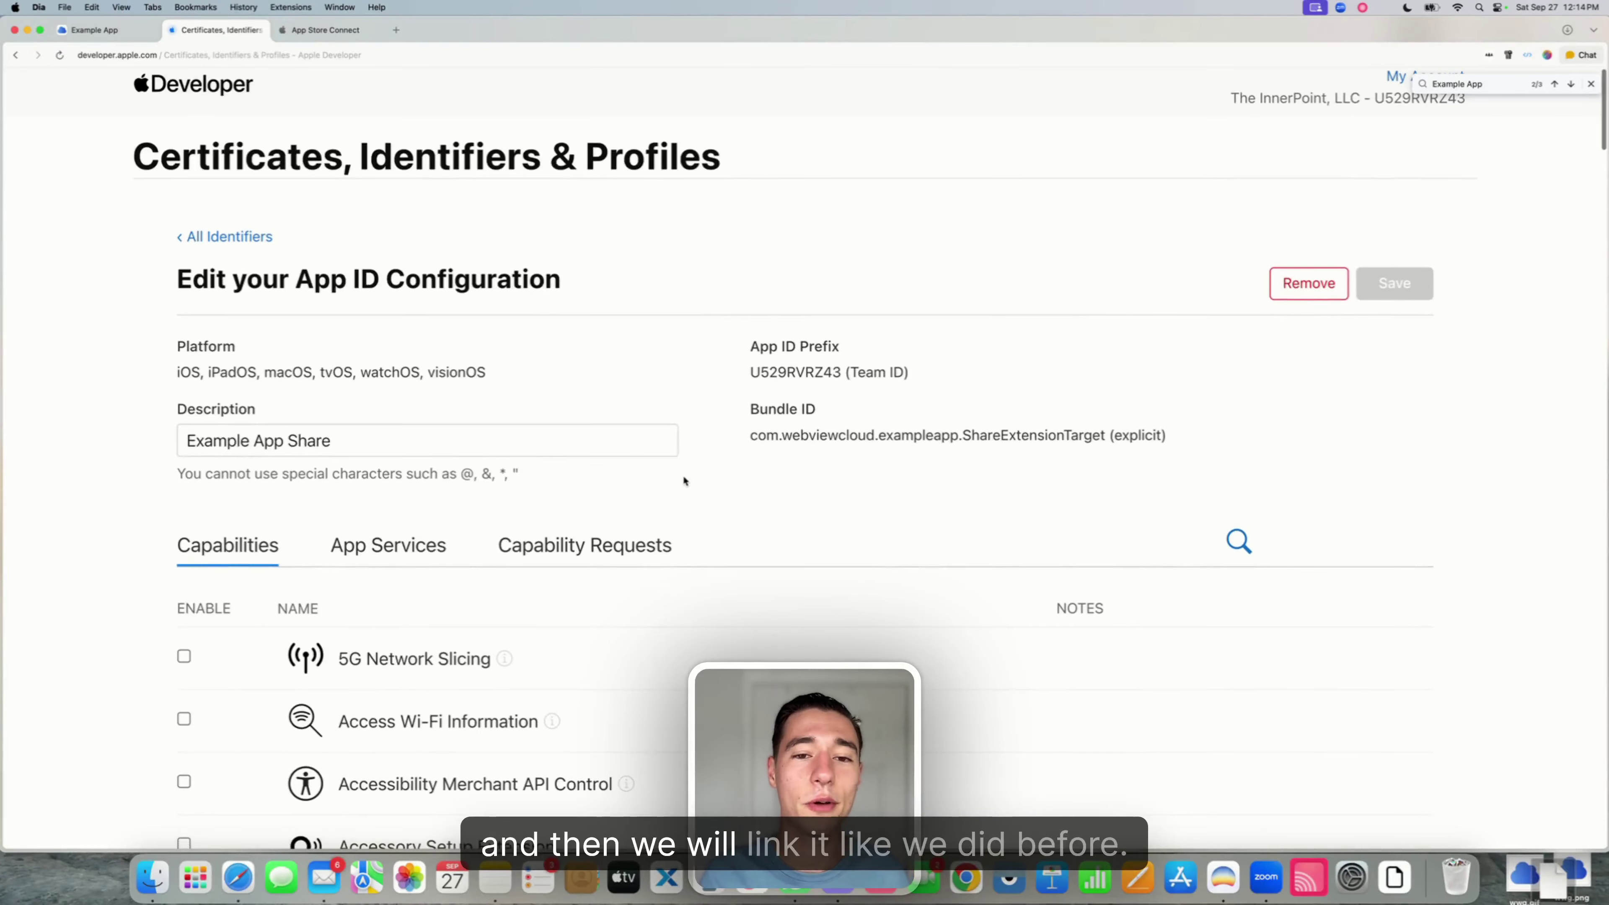
# - Assign the Example App Share group to its App Groups capability and save the change
pyautogui.scroll(-10, 683, 481)
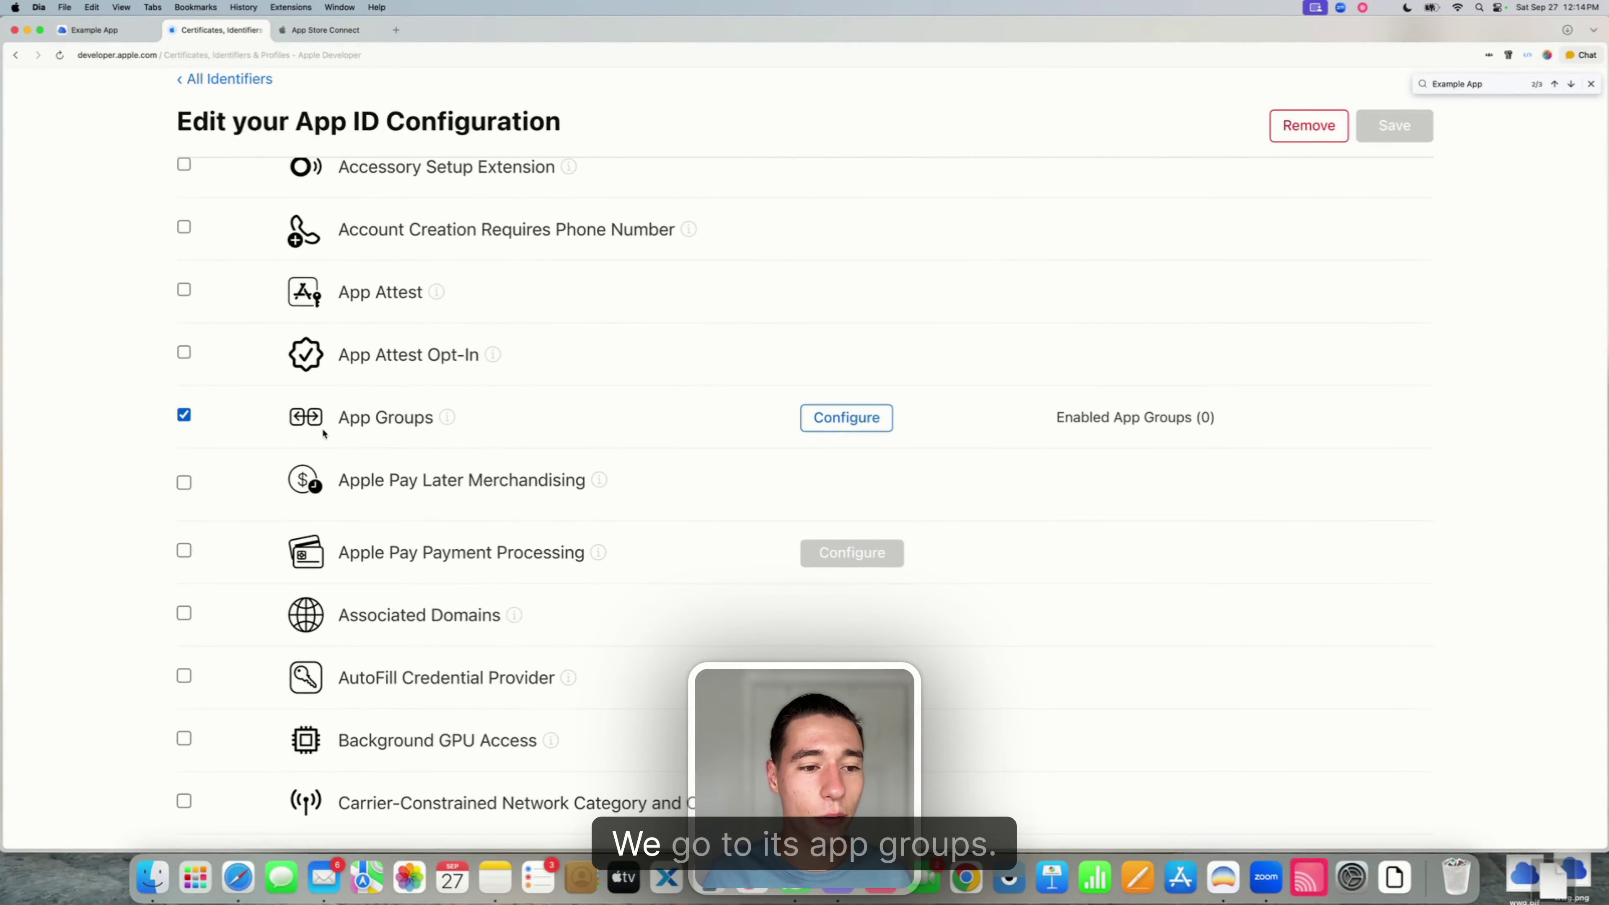
pyautogui.moveTo(329, 419); pyautogui.dragTo(531, 417)
pyautogui.click(846, 418)
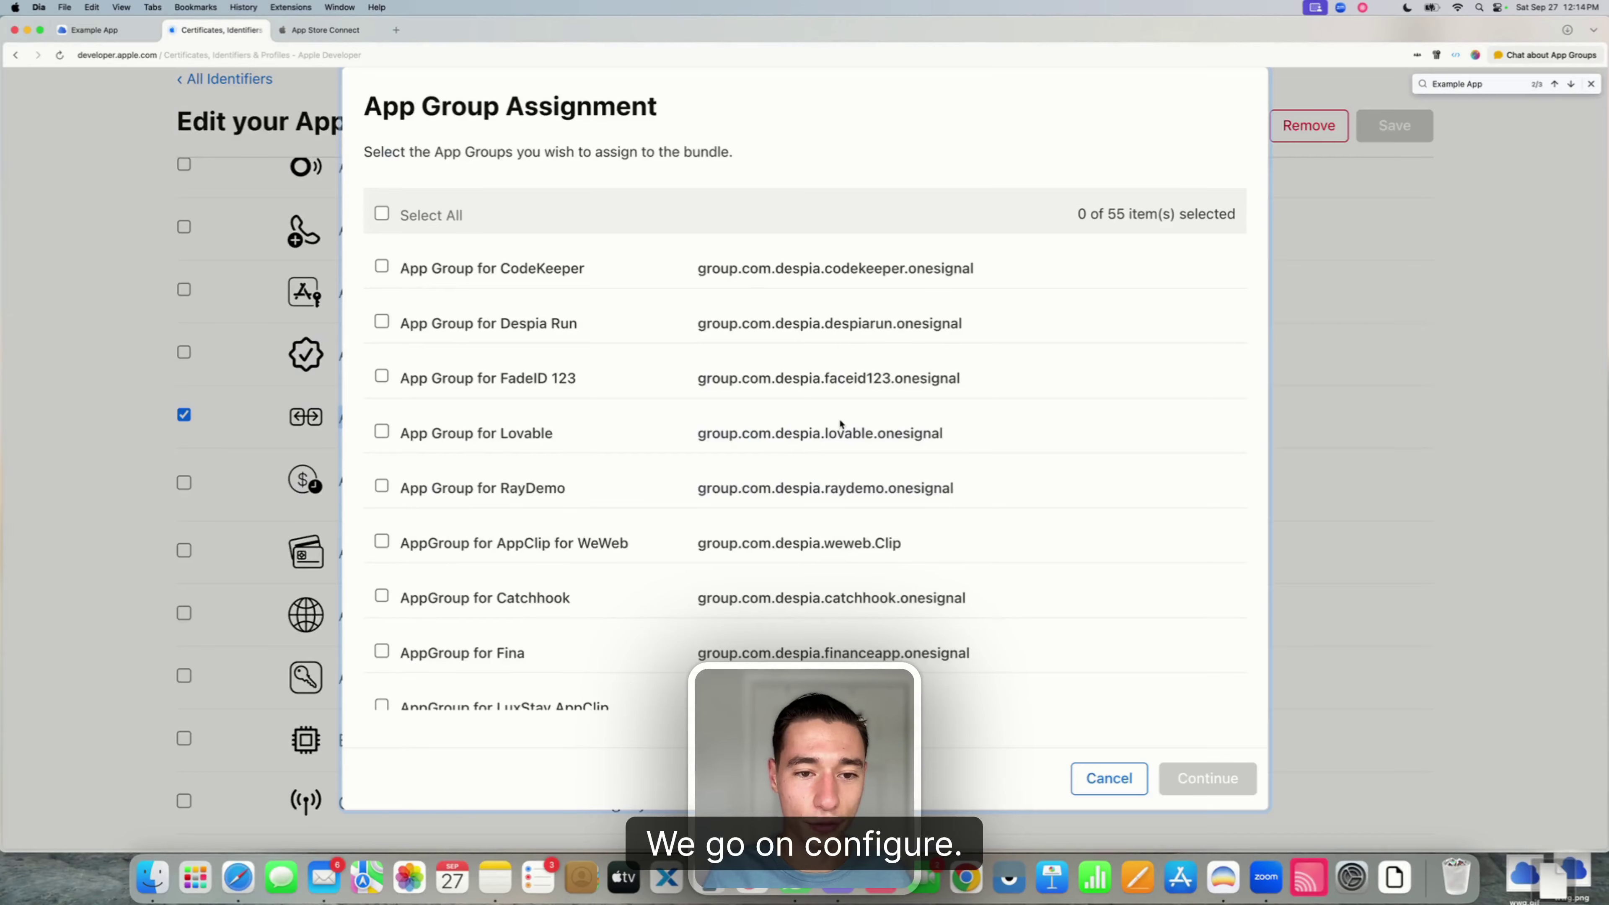
pyautogui.press('Return')
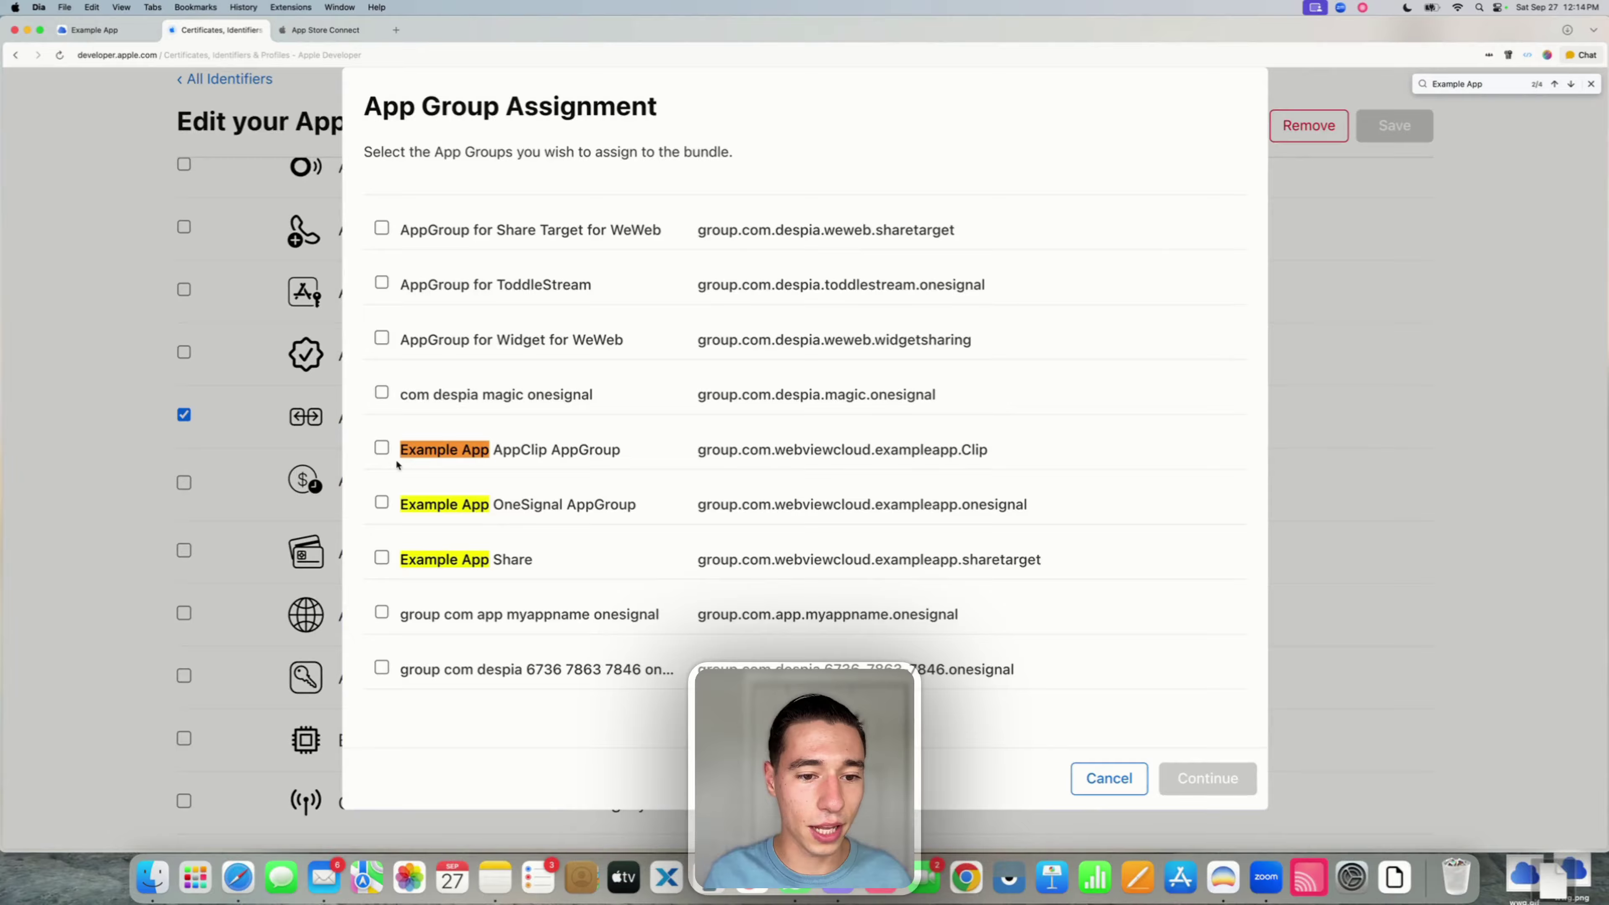
pyautogui.click(382, 560)
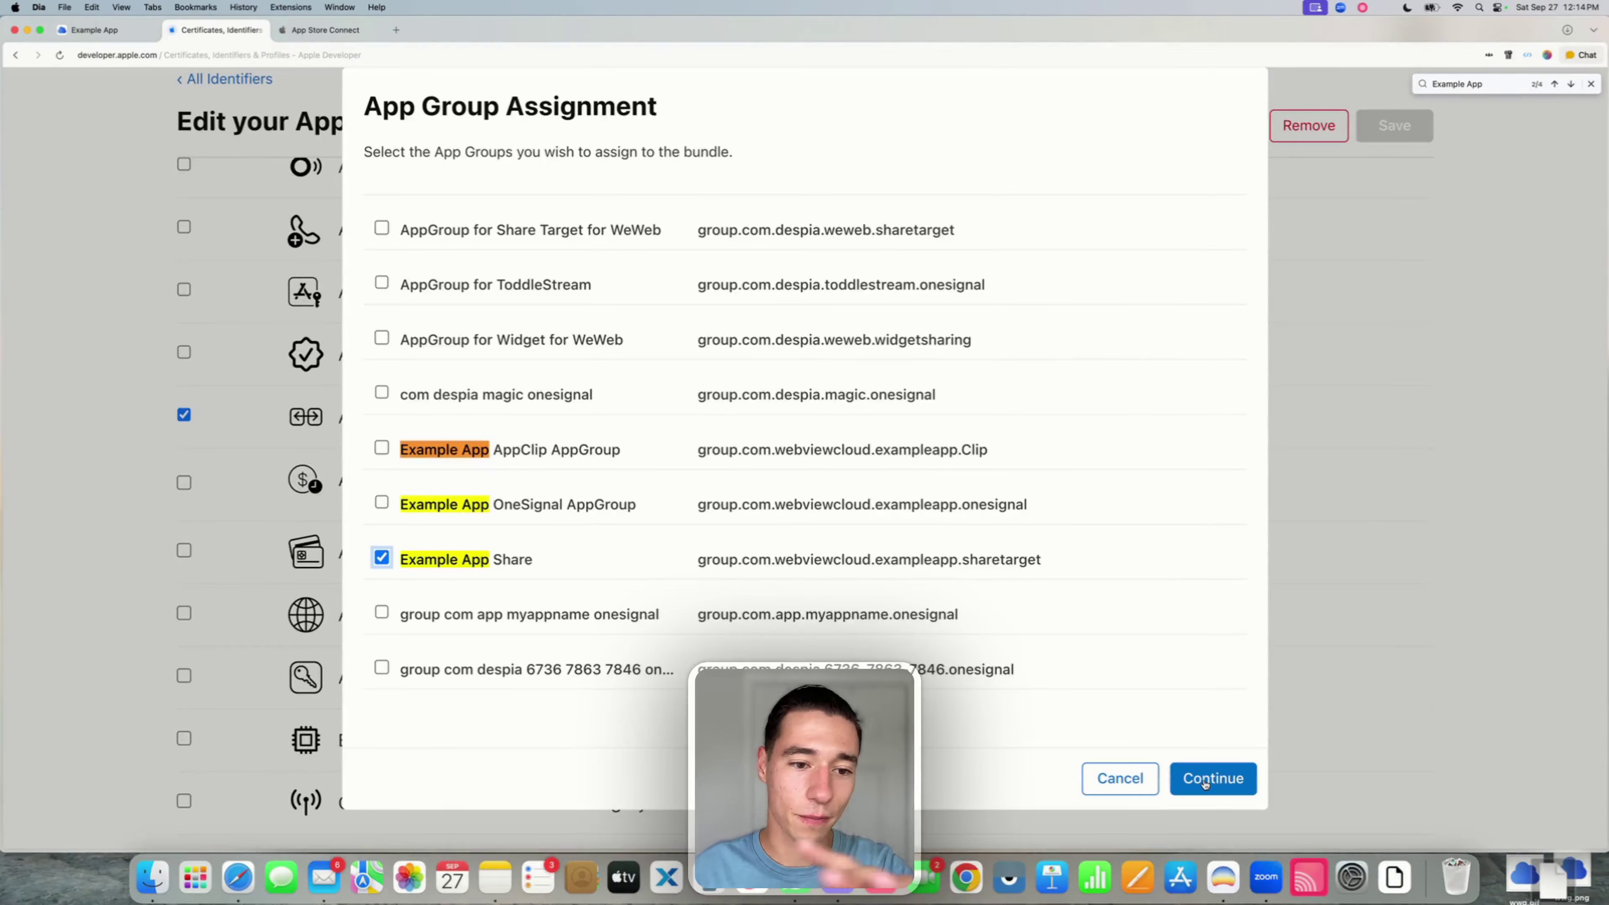
pyautogui.click(1206, 784)
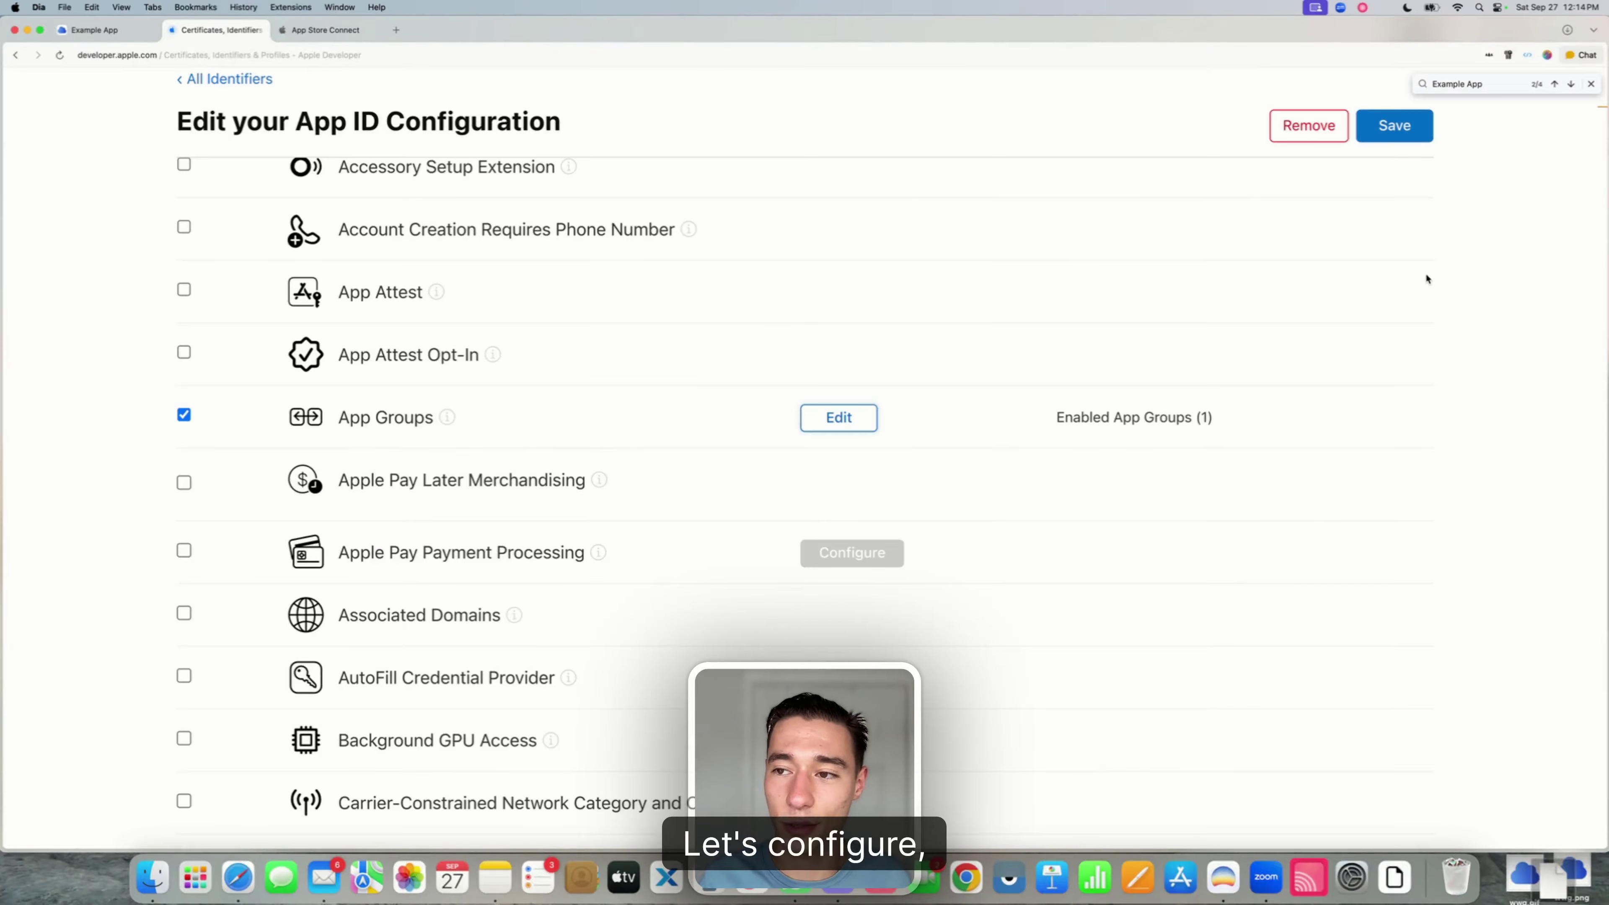
pyautogui.click(1397, 136)
pyautogui.click(1015, 369)
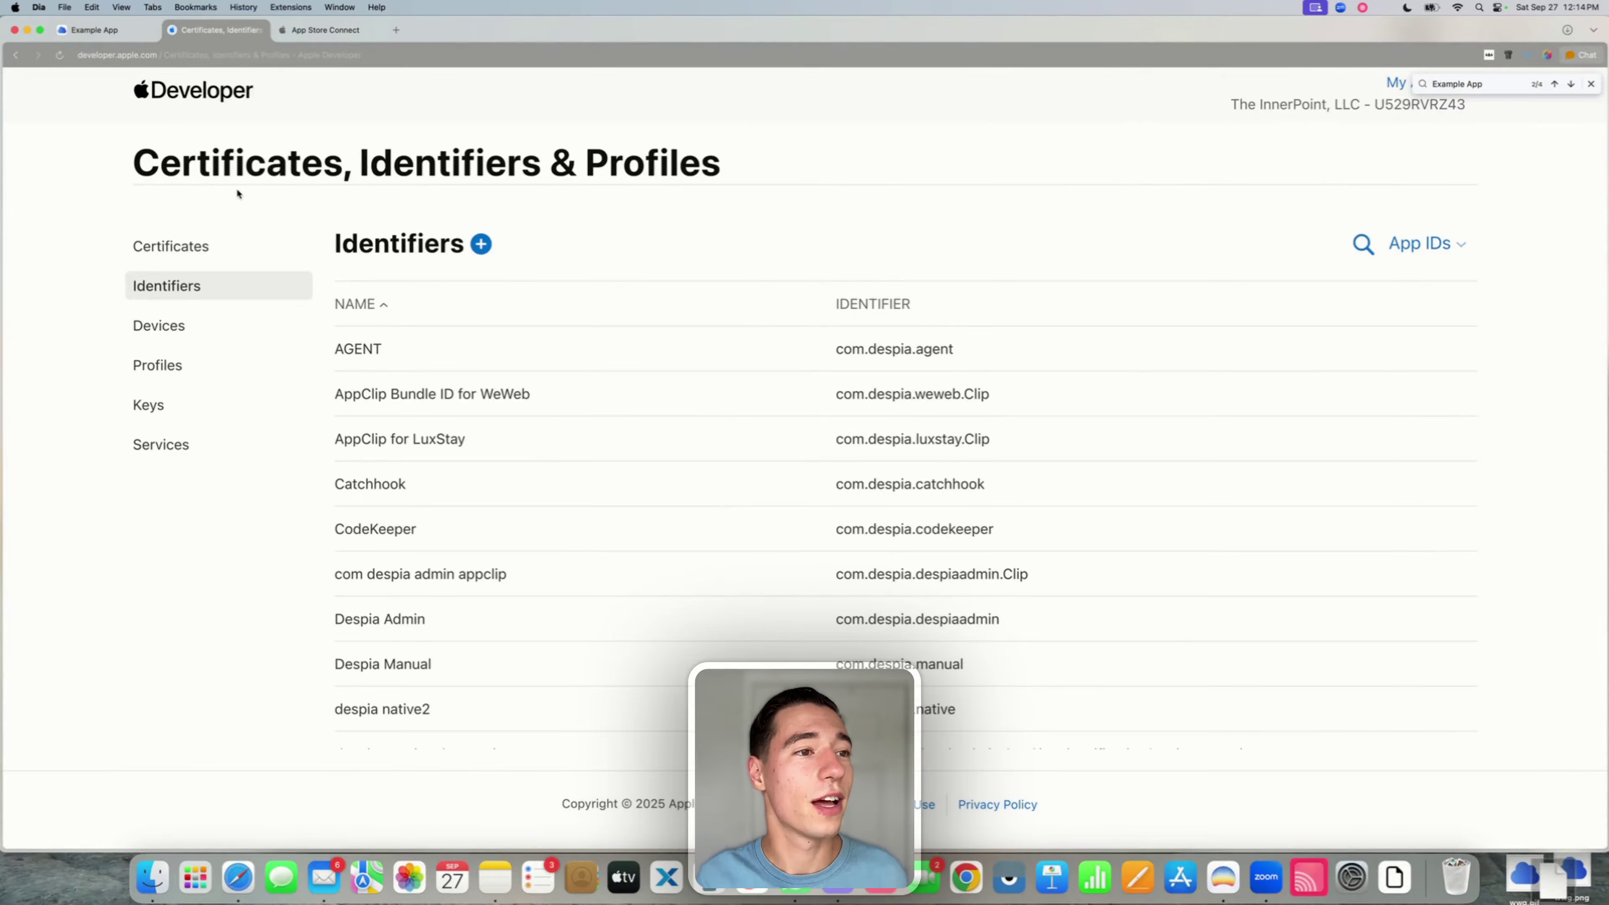
pyautogui.click(97, 30)
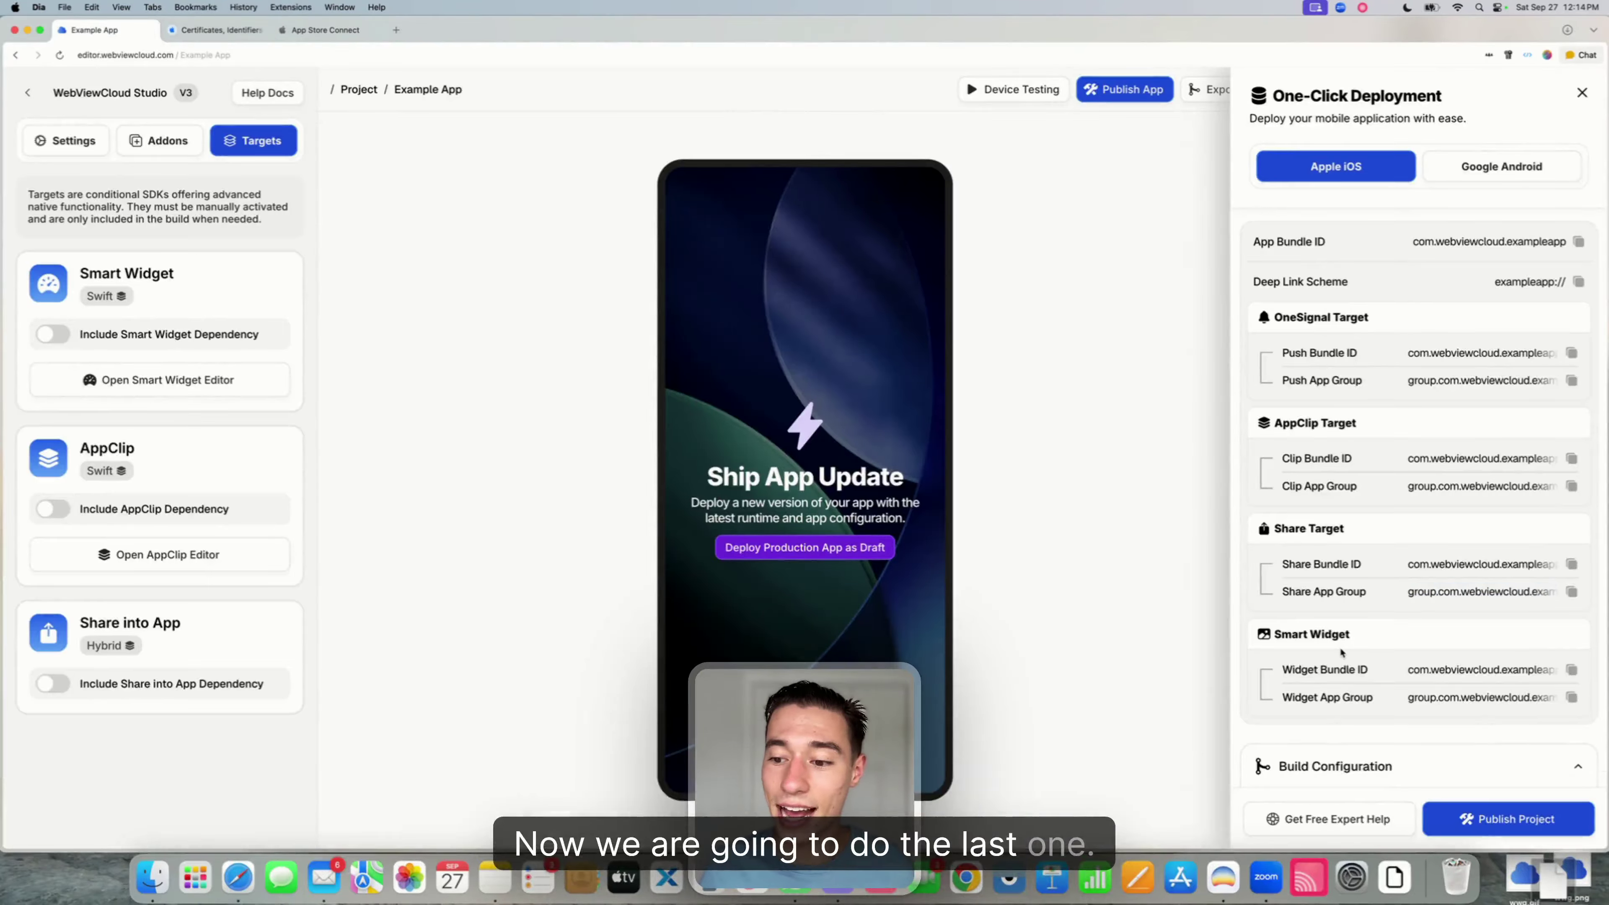
# - Copy the Widget Bundle ID from One-Click Deployment and start registering a new Apple identifier
pyautogui.scroll(-3, 1324, 562)
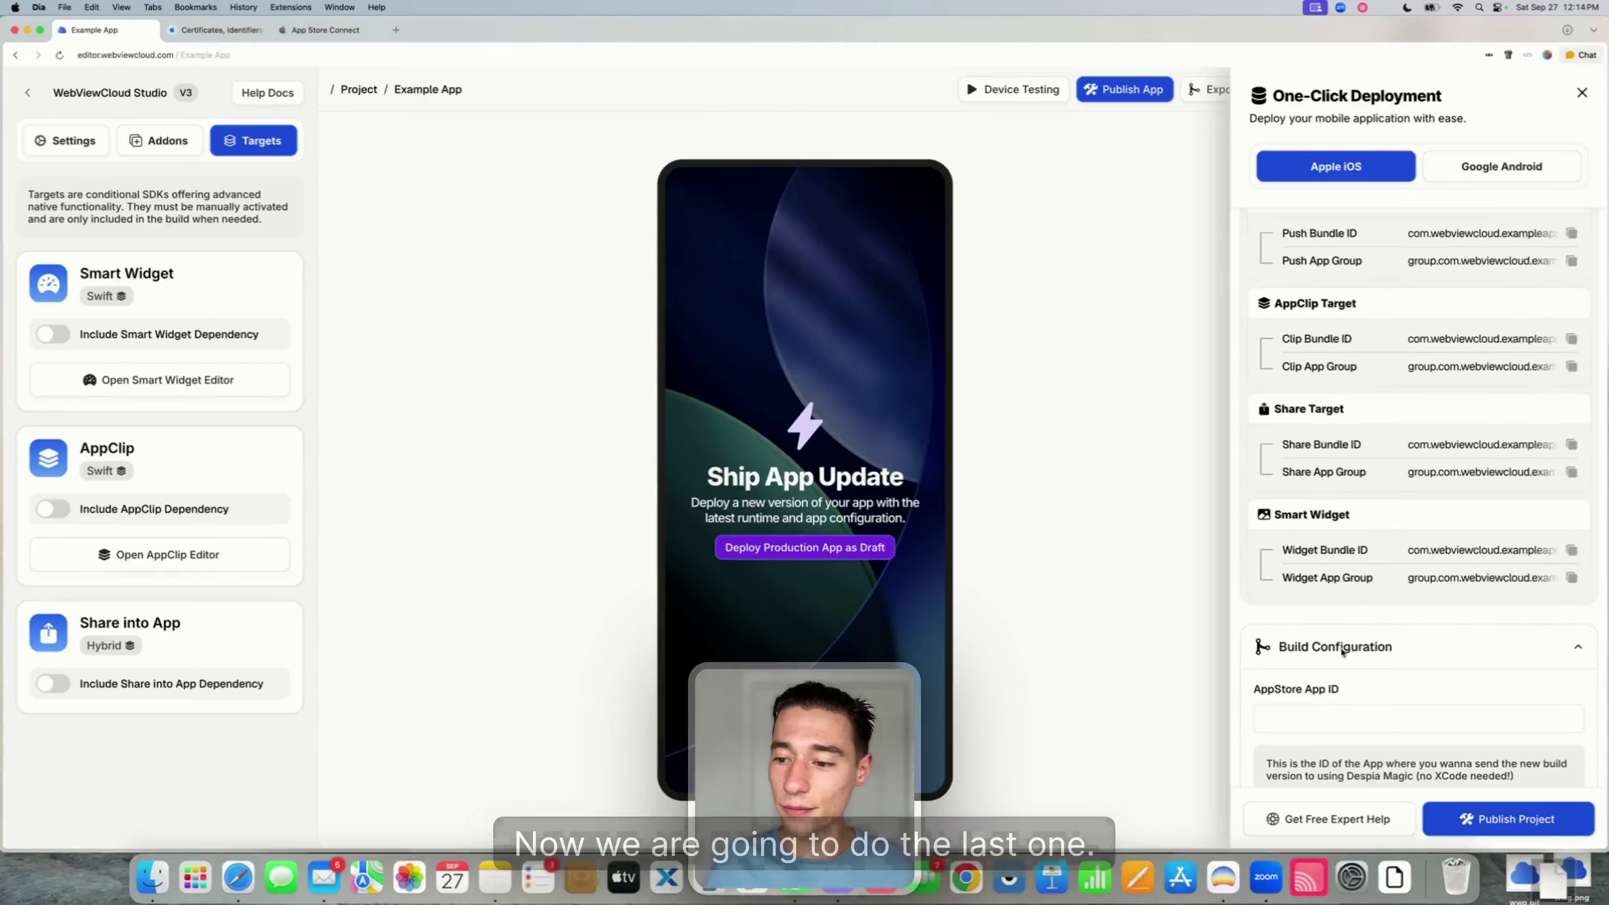
pyautogui.tripleClick(1282, 549)
pyautogui.moveTo(1409, 549); pyautogui.dragTo(1546, 563)
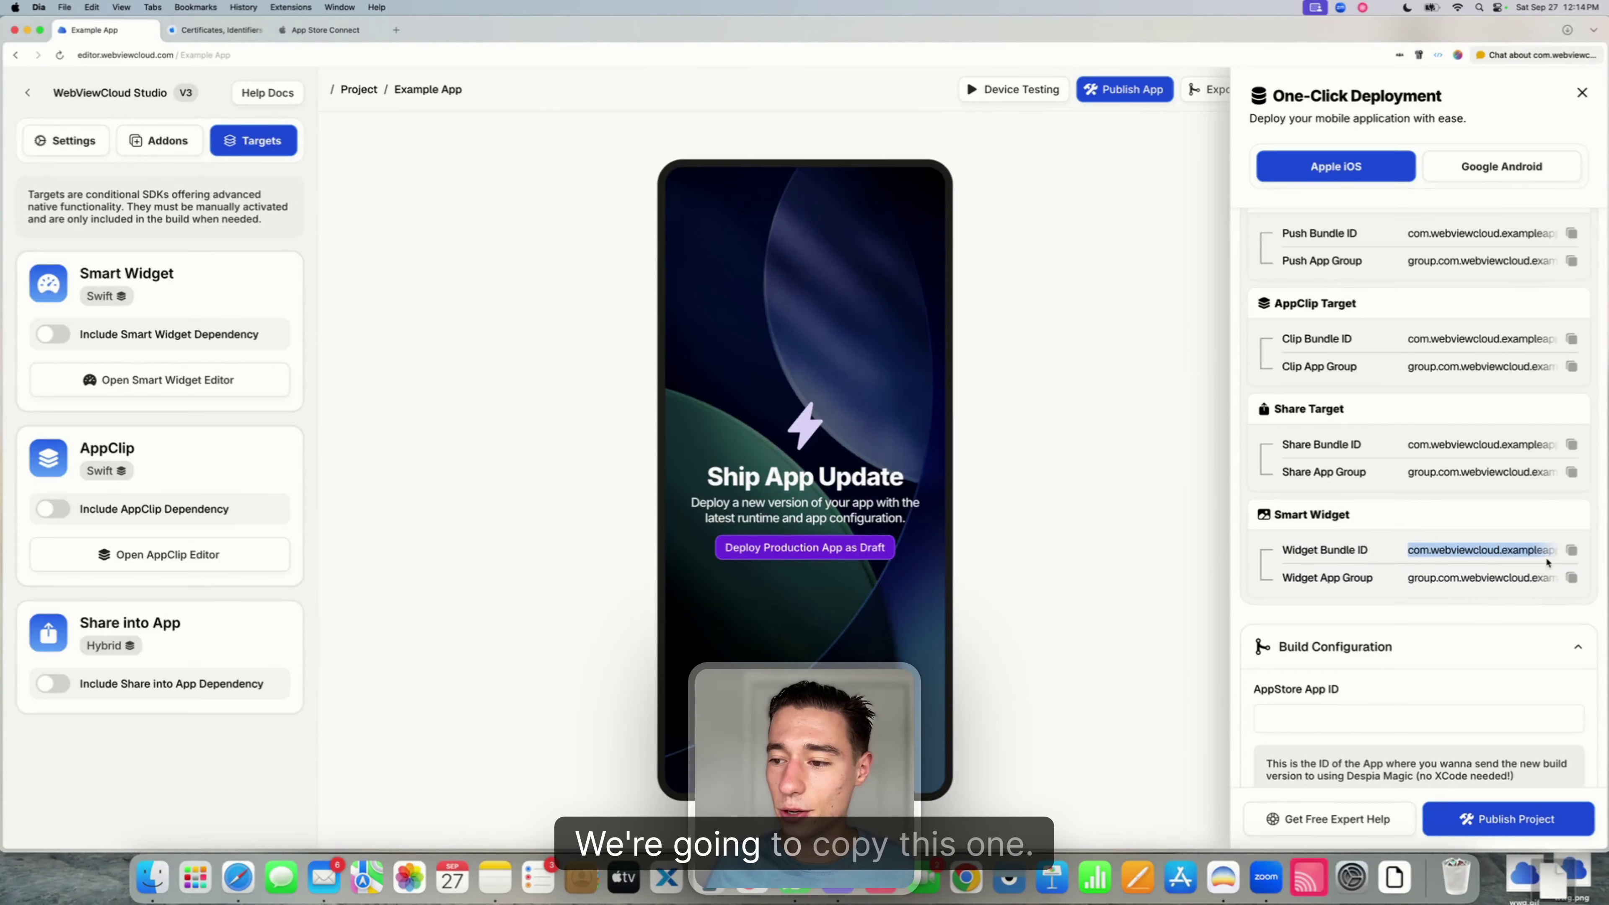
pyautogui.click(215, 30)
pyautogui.click(481, 244)
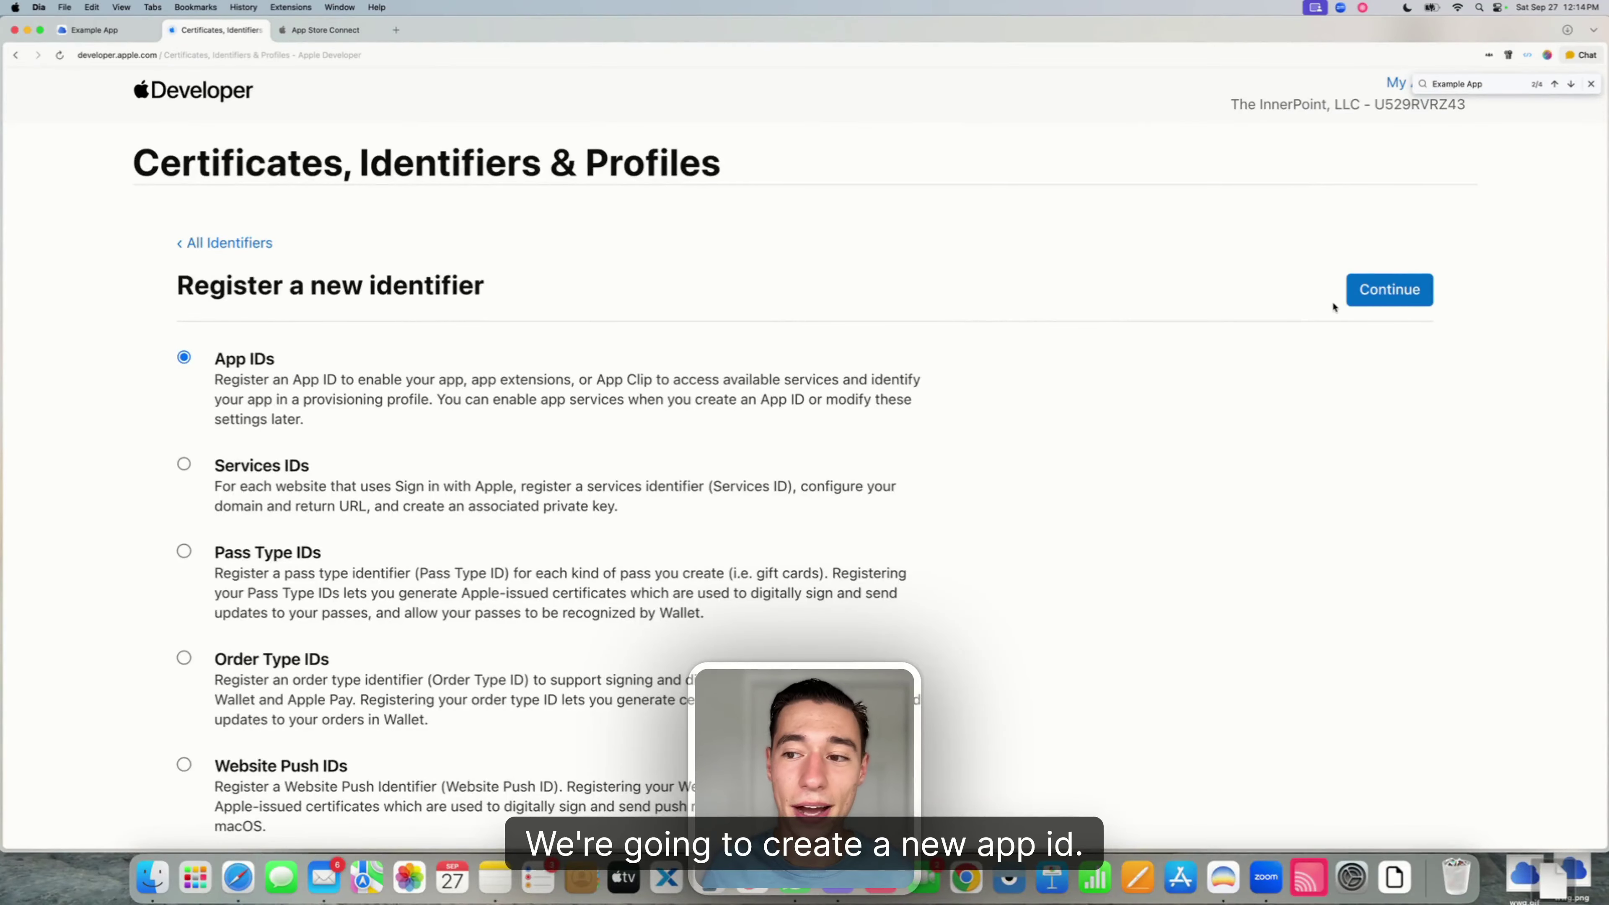
# - Create an App-type App ID with bundle ID com.webviewcloud.exampleapp.ImageWidget, described 'Example App Widget'
pyautogui.click(1401, 303)
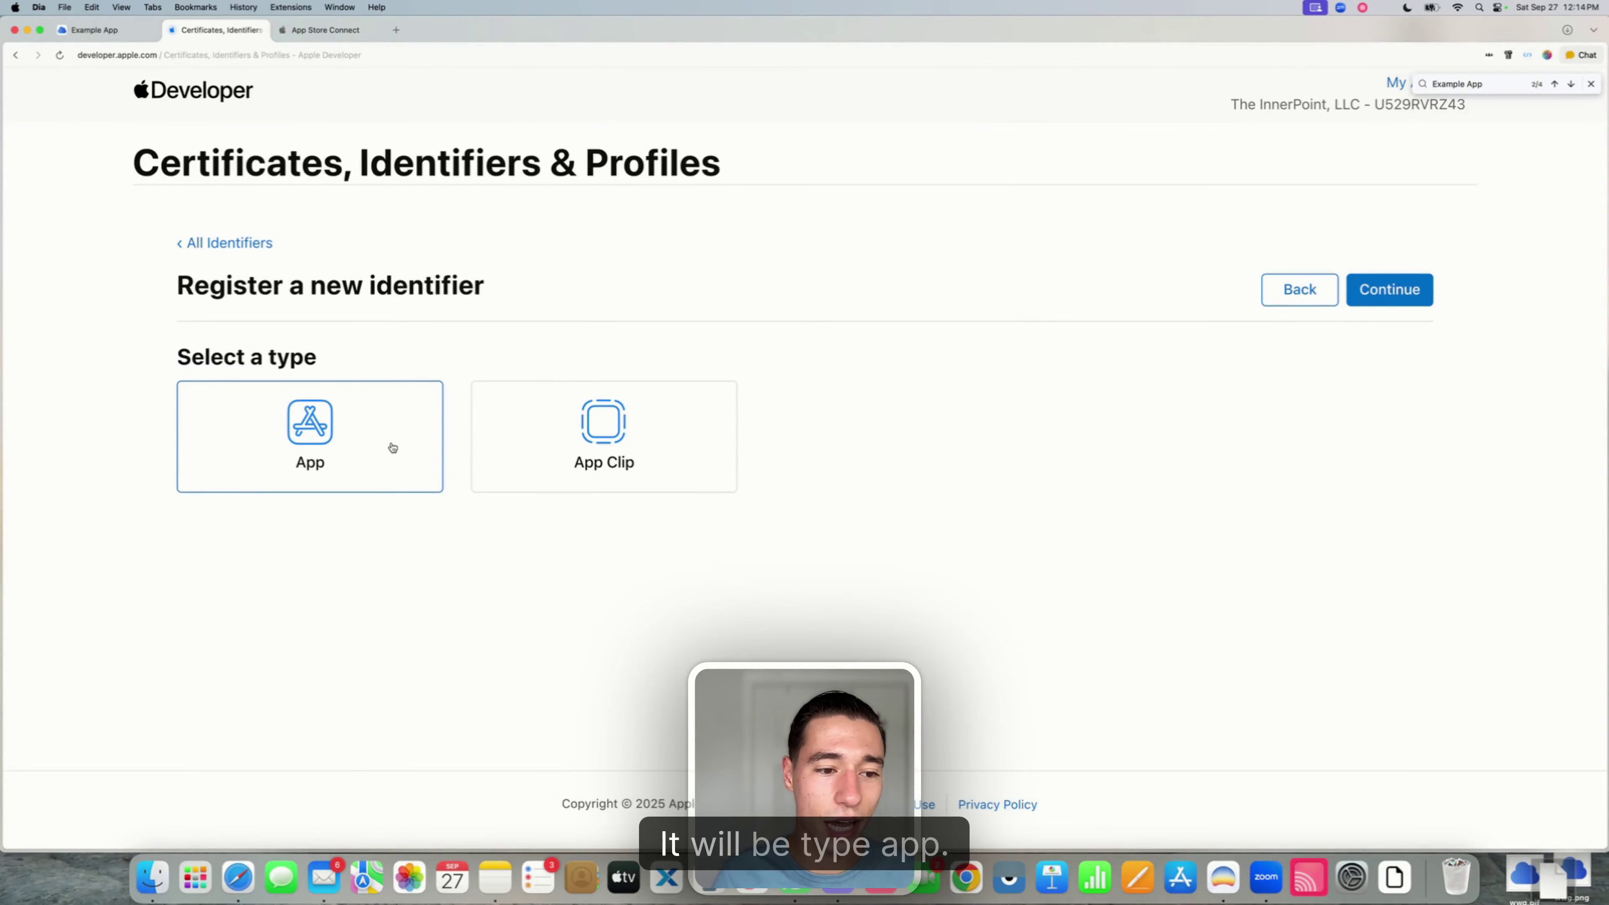
pyautogui.click(1379, 296)
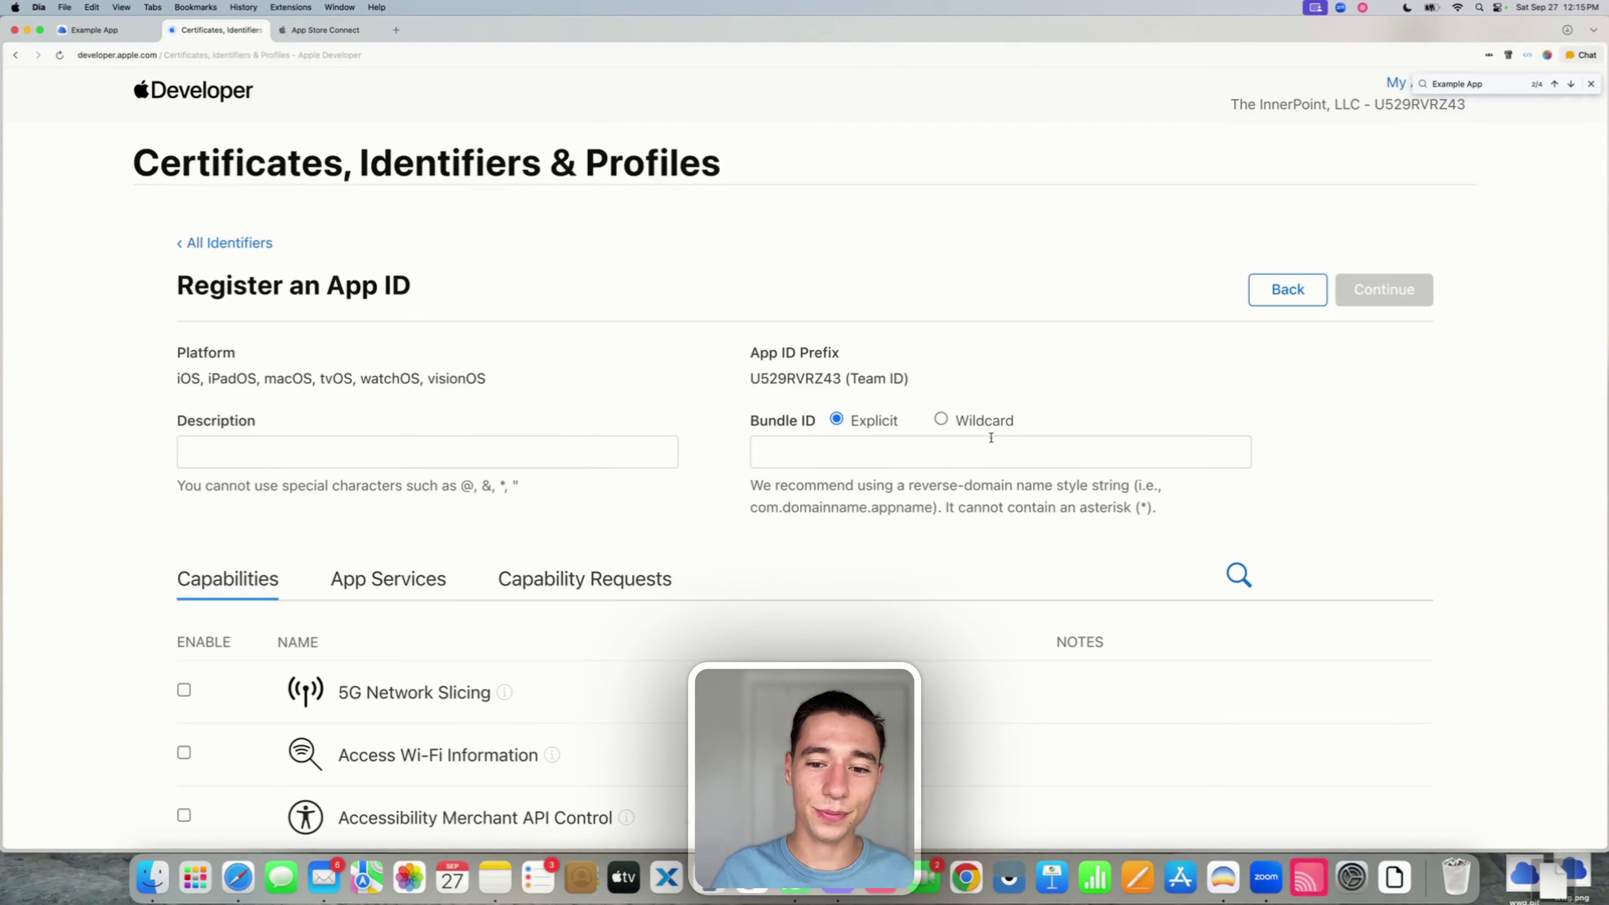
pyautogui.click(966, 437)
pyautogui.write('com.webviewcloud.exampleapp.ImageWidget')
pyautogui.click(453, 448)
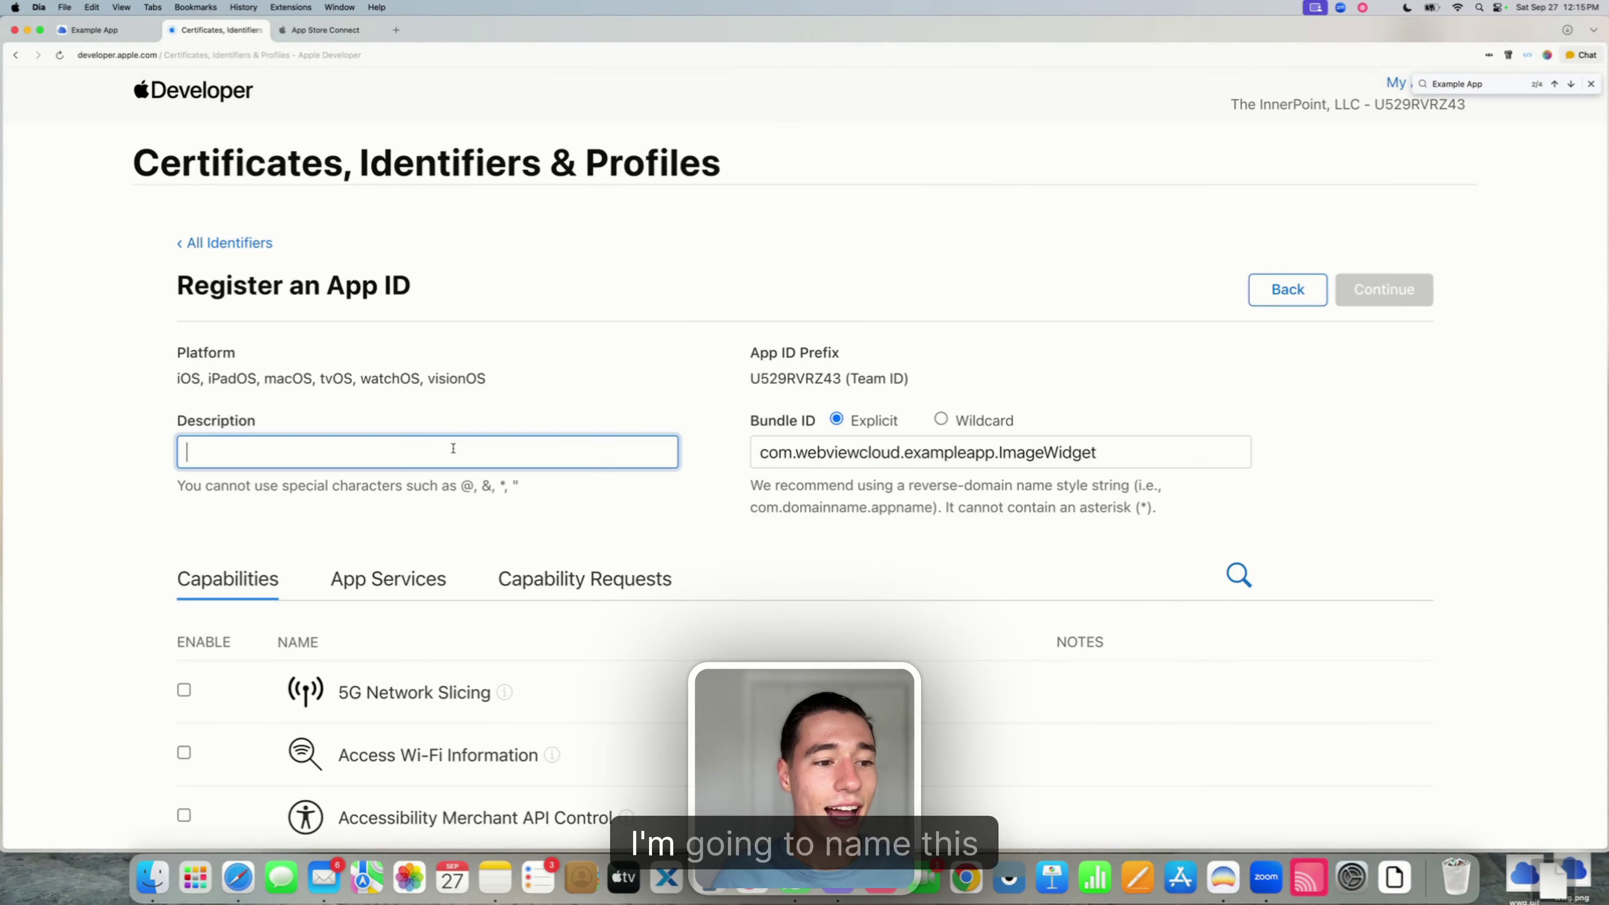
pyautogui.write('Example')
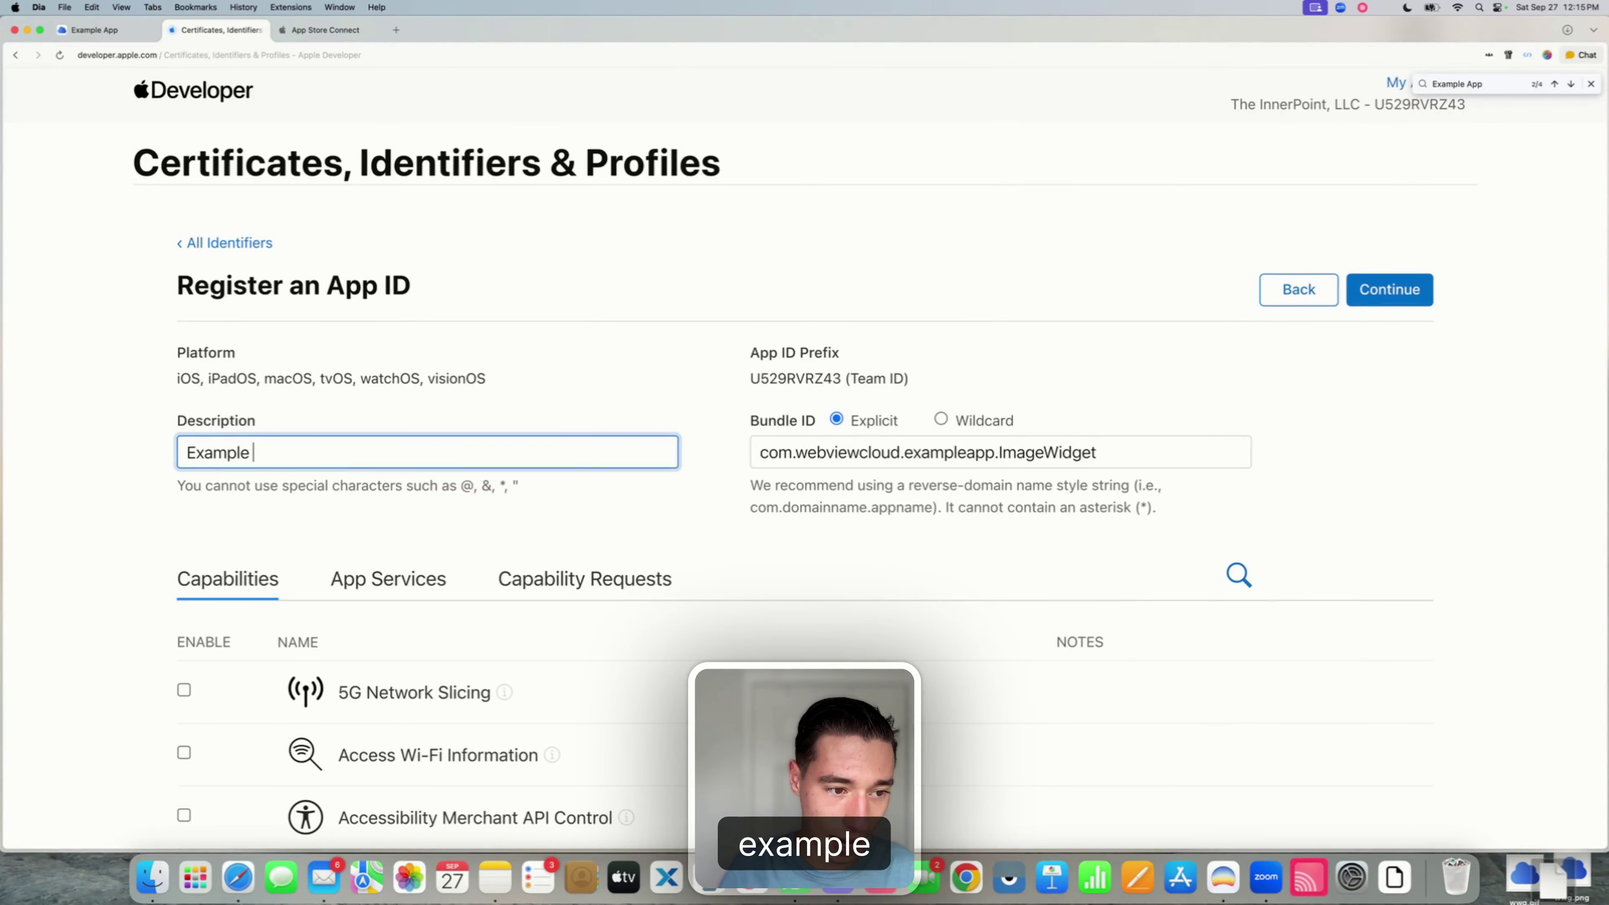
pyautogui.write(' App Widge')
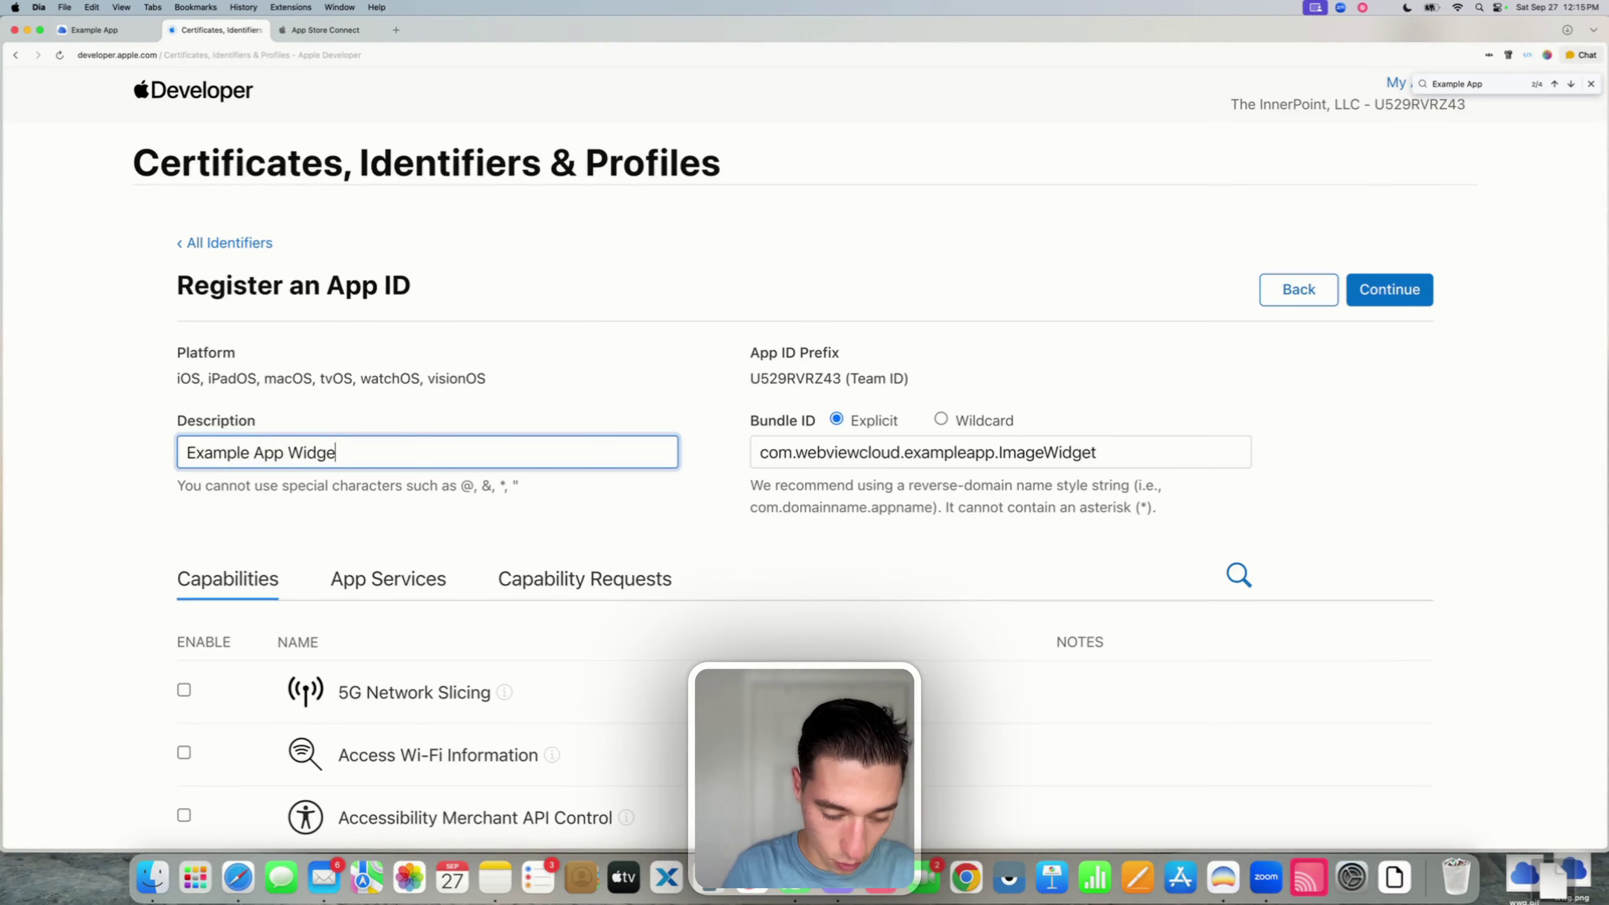
pyautogui.write('t')
pyautogui.click(591, 394)
# - Enable App Groups and register the widget App ID
pyautogui.scroll(-3, 591, 394)
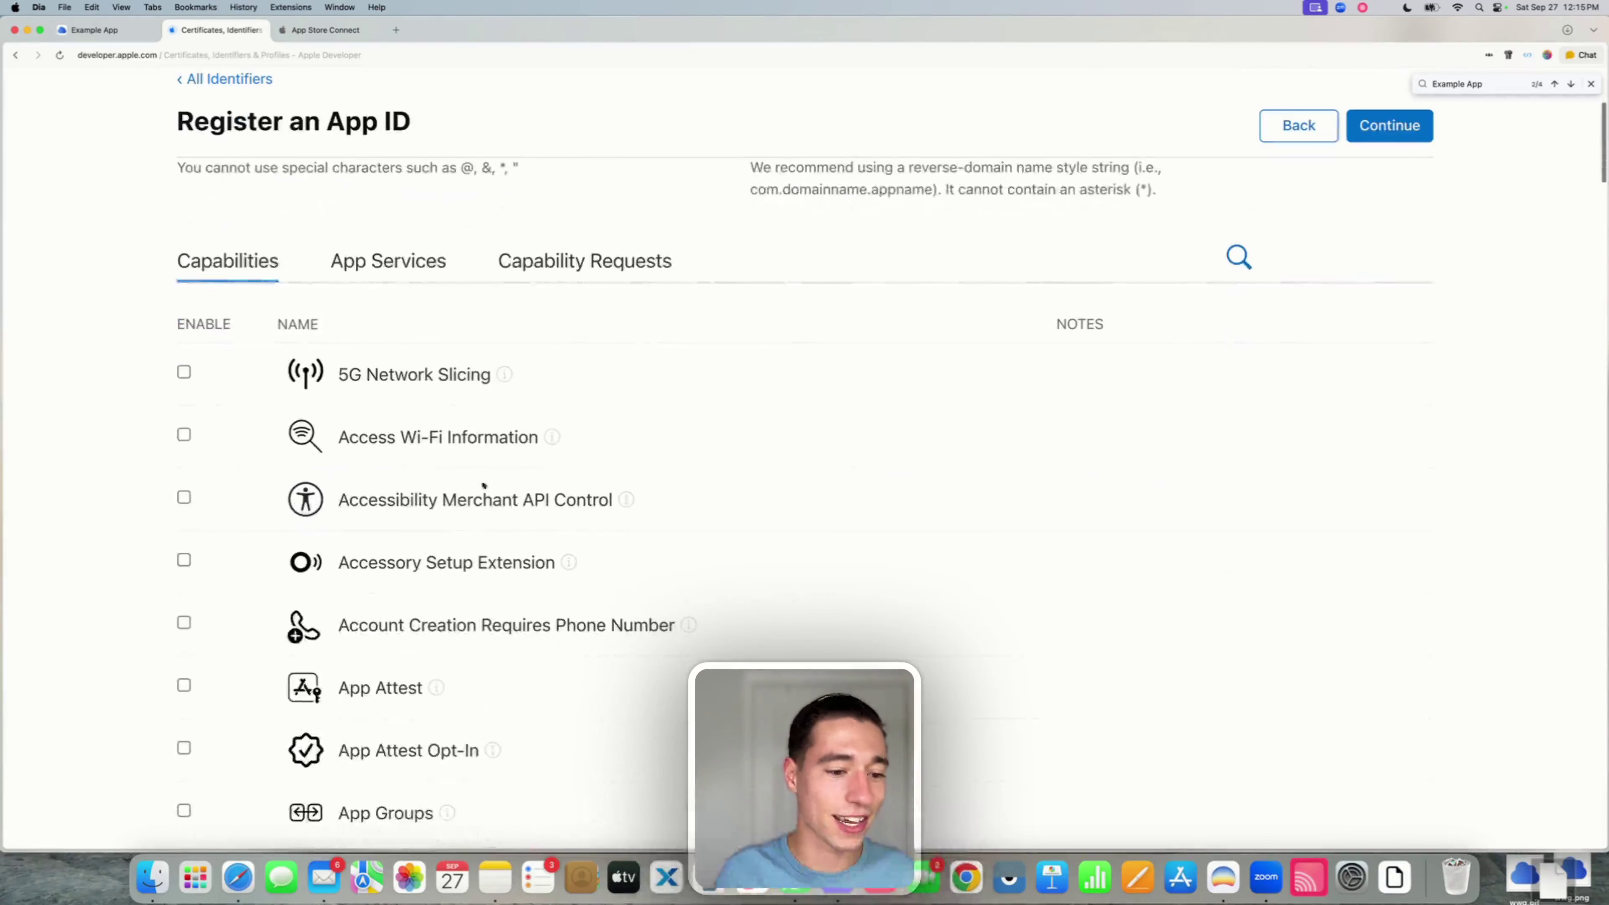
pyautogui.scroll(-4, 483, 485)
pyautogui.click(184, 586)
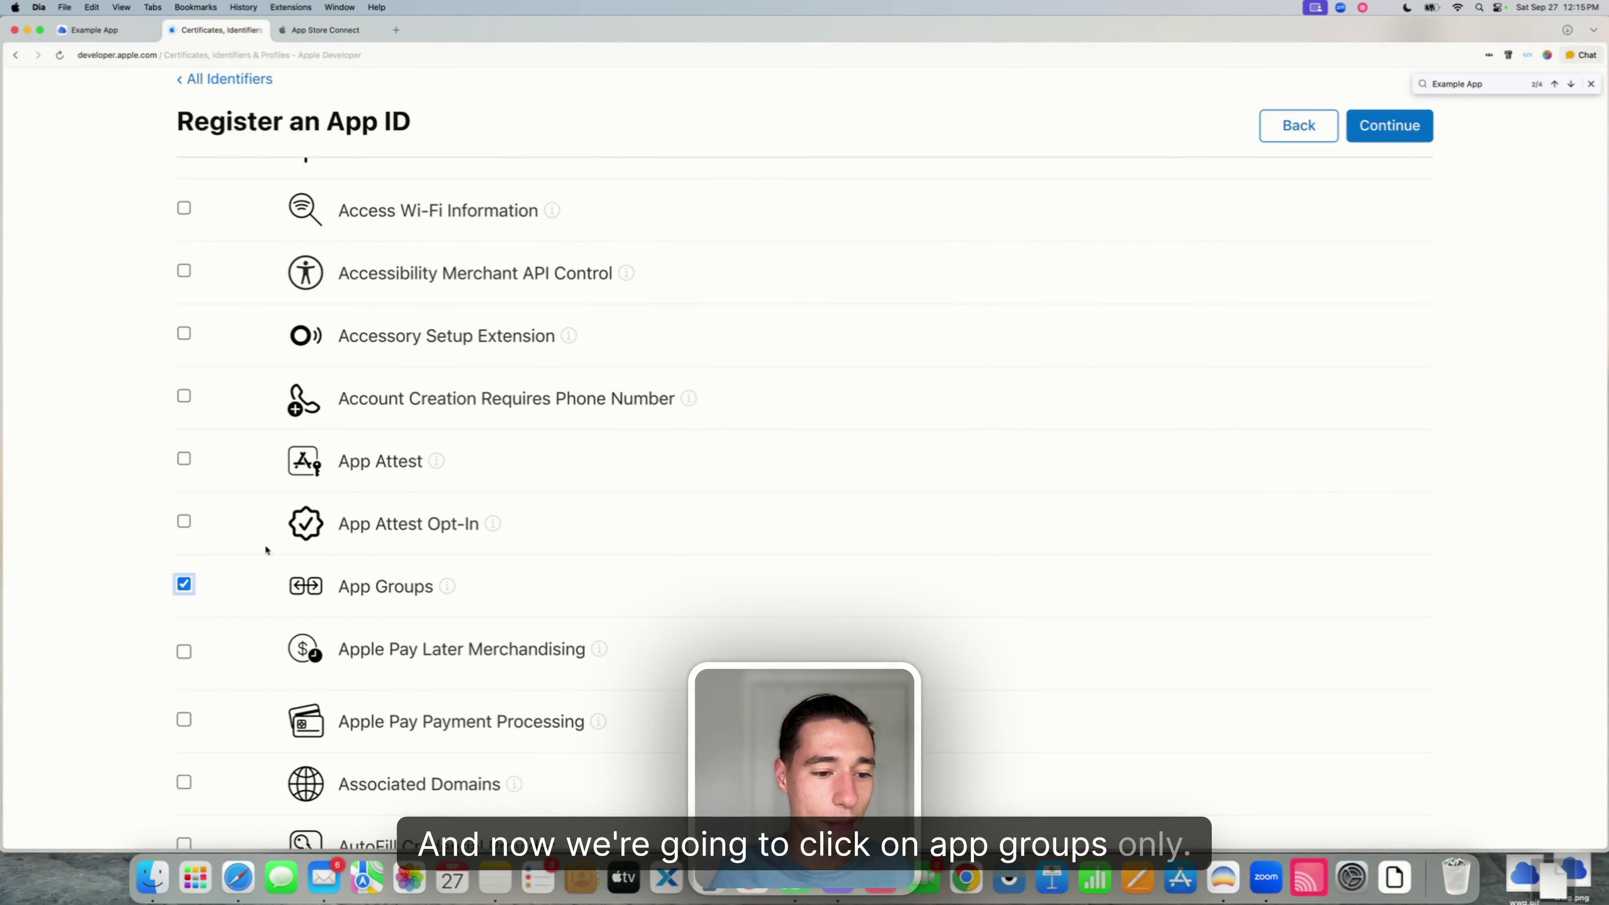
pyautogui.scroll(10, 184, 587)
pyautogui.click(1404, 302)
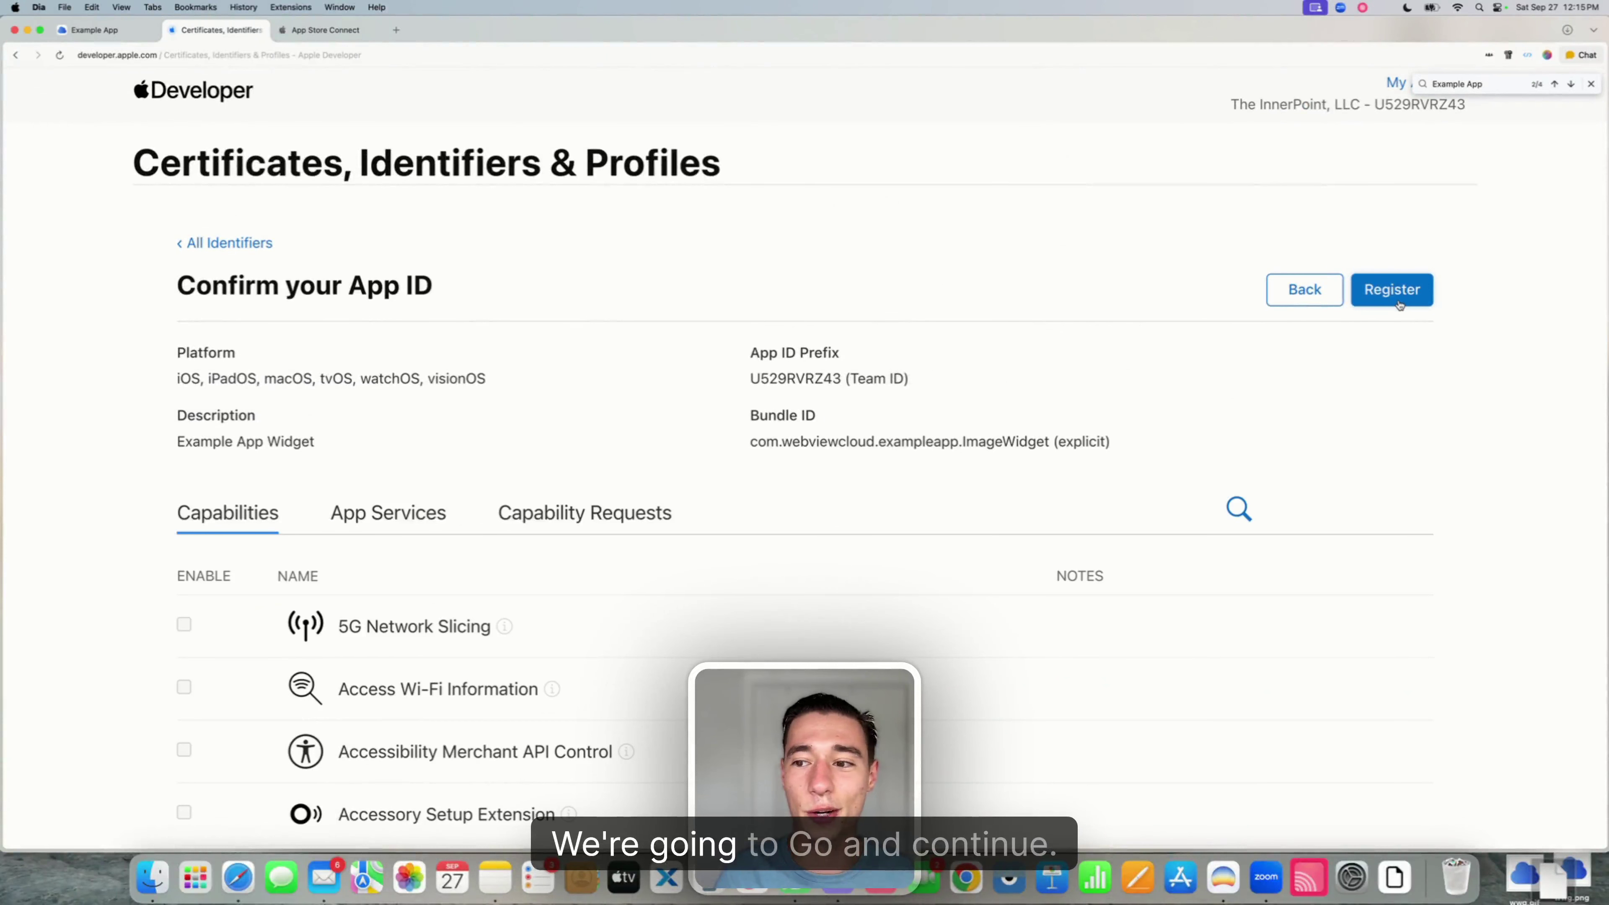
pyautogui.click(1400, 303)
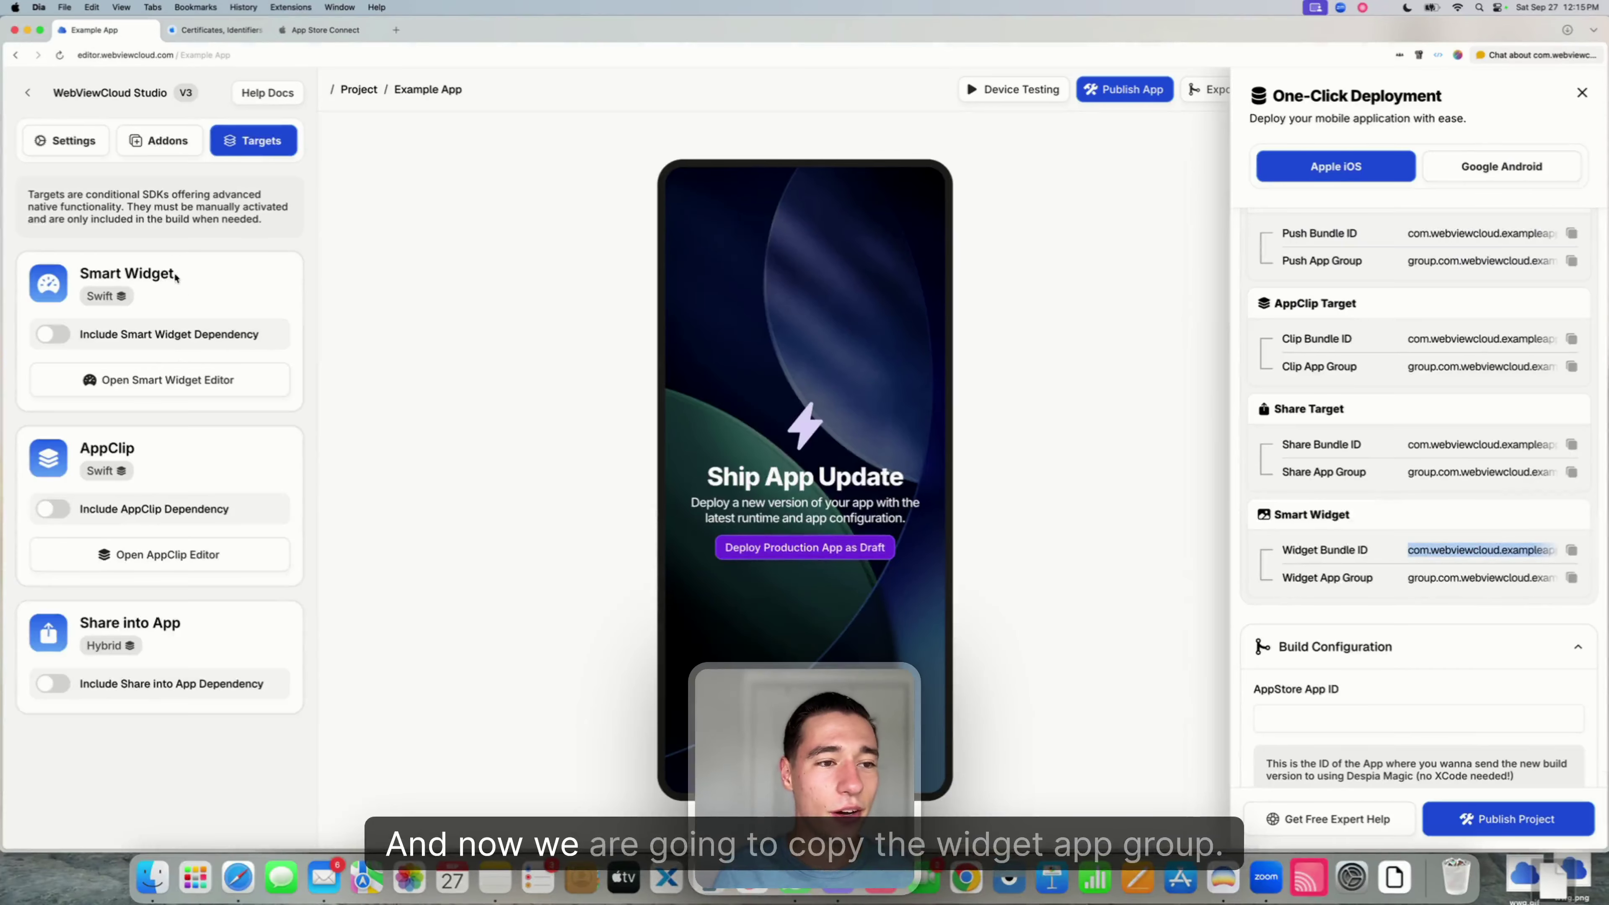
# - Copy the Widget App Group identifier and return to the Apple Developer identifiers list
pyautogui.moveTo(1297, 577); pyautogui.dragTo(1444, 578)
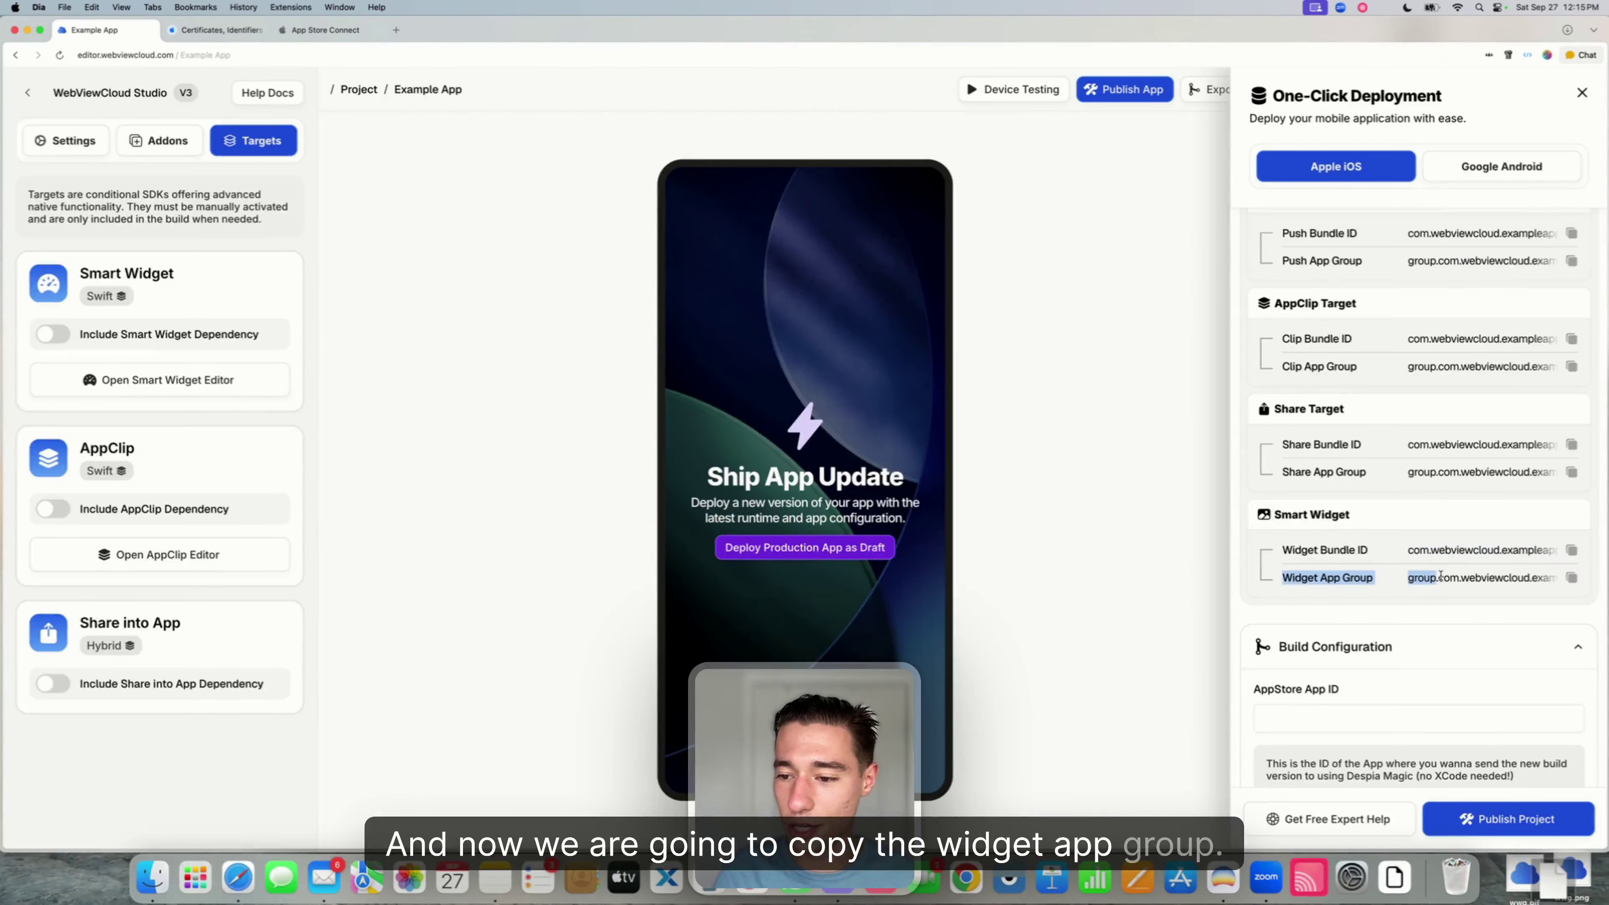
pyautogui.click(1573, 578)
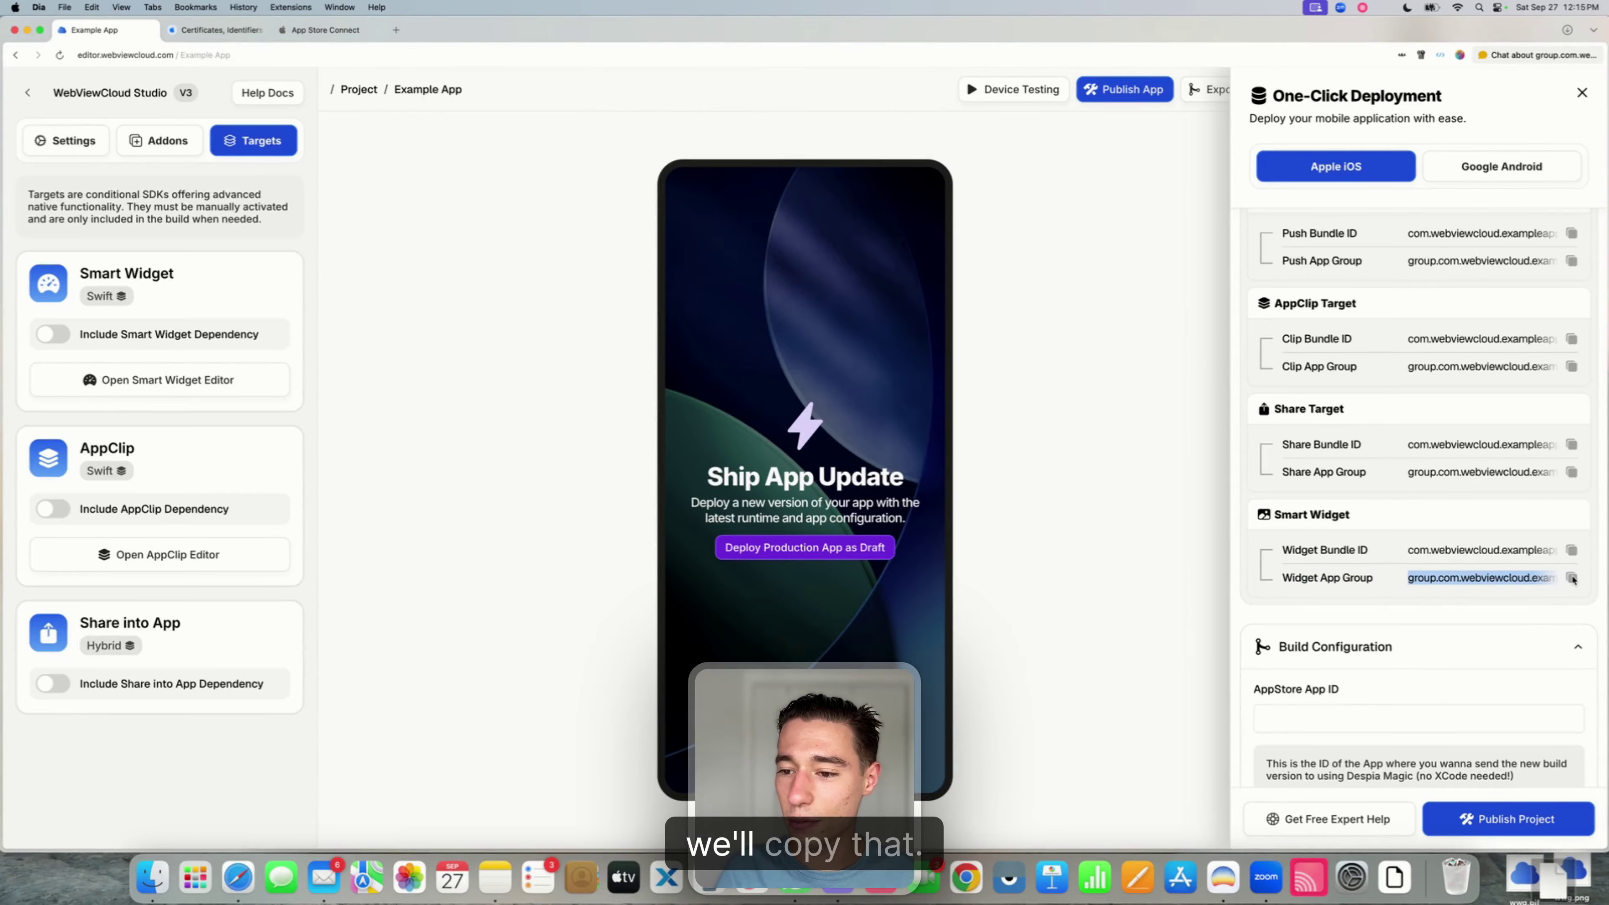
pyautogui.click(238, 32)
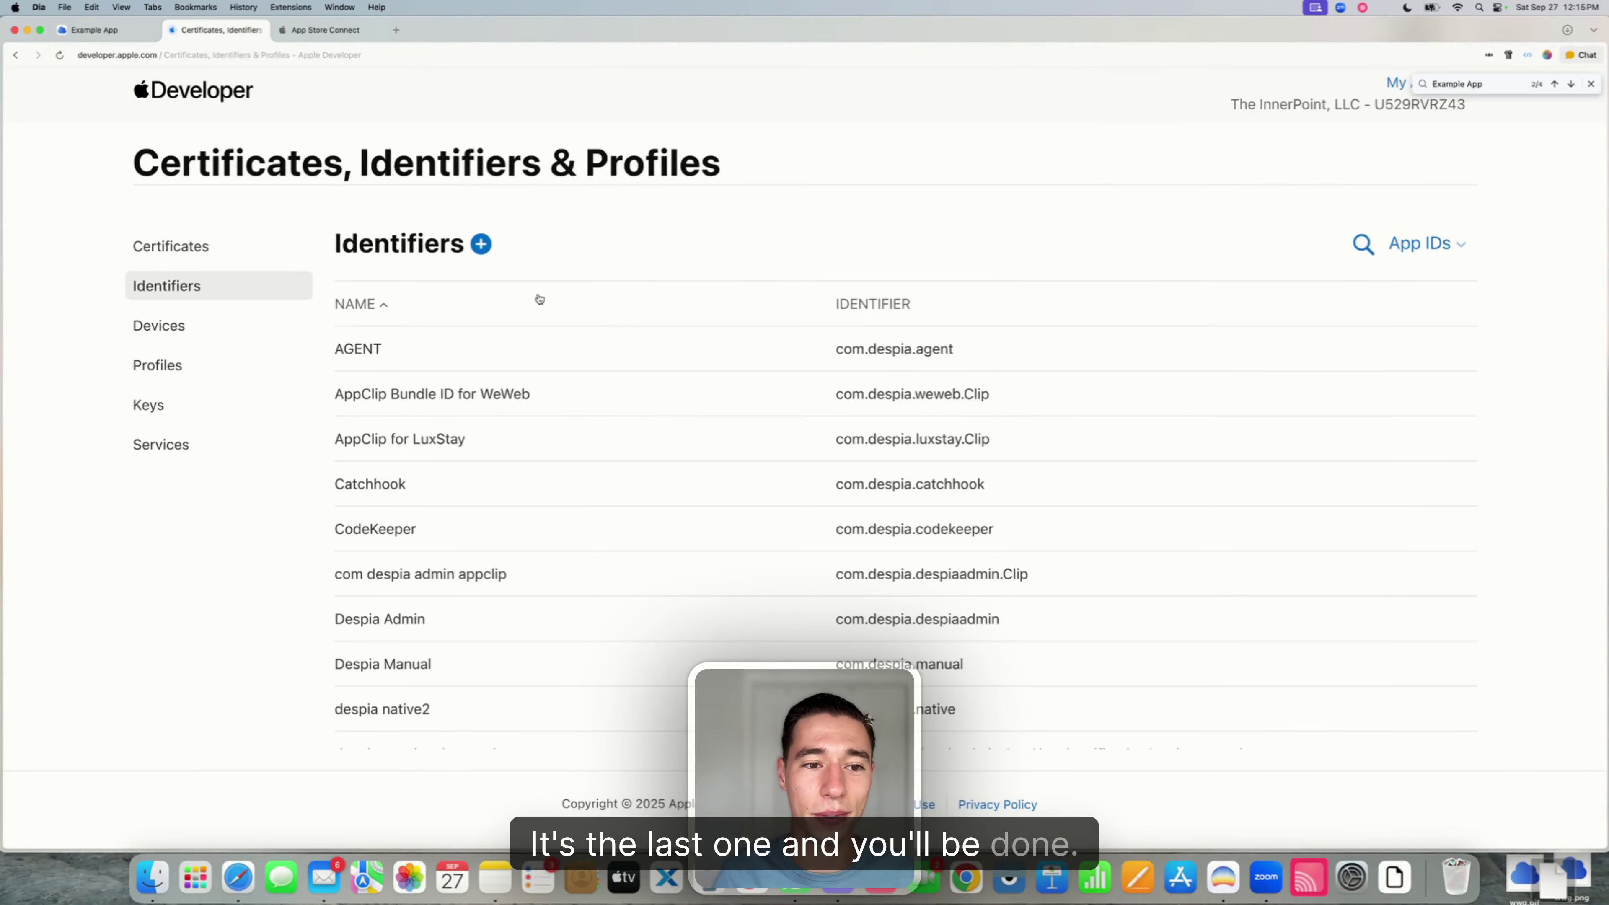
# - Start registering a new identifier of type App Groups
pyautogui.click(481, 244)
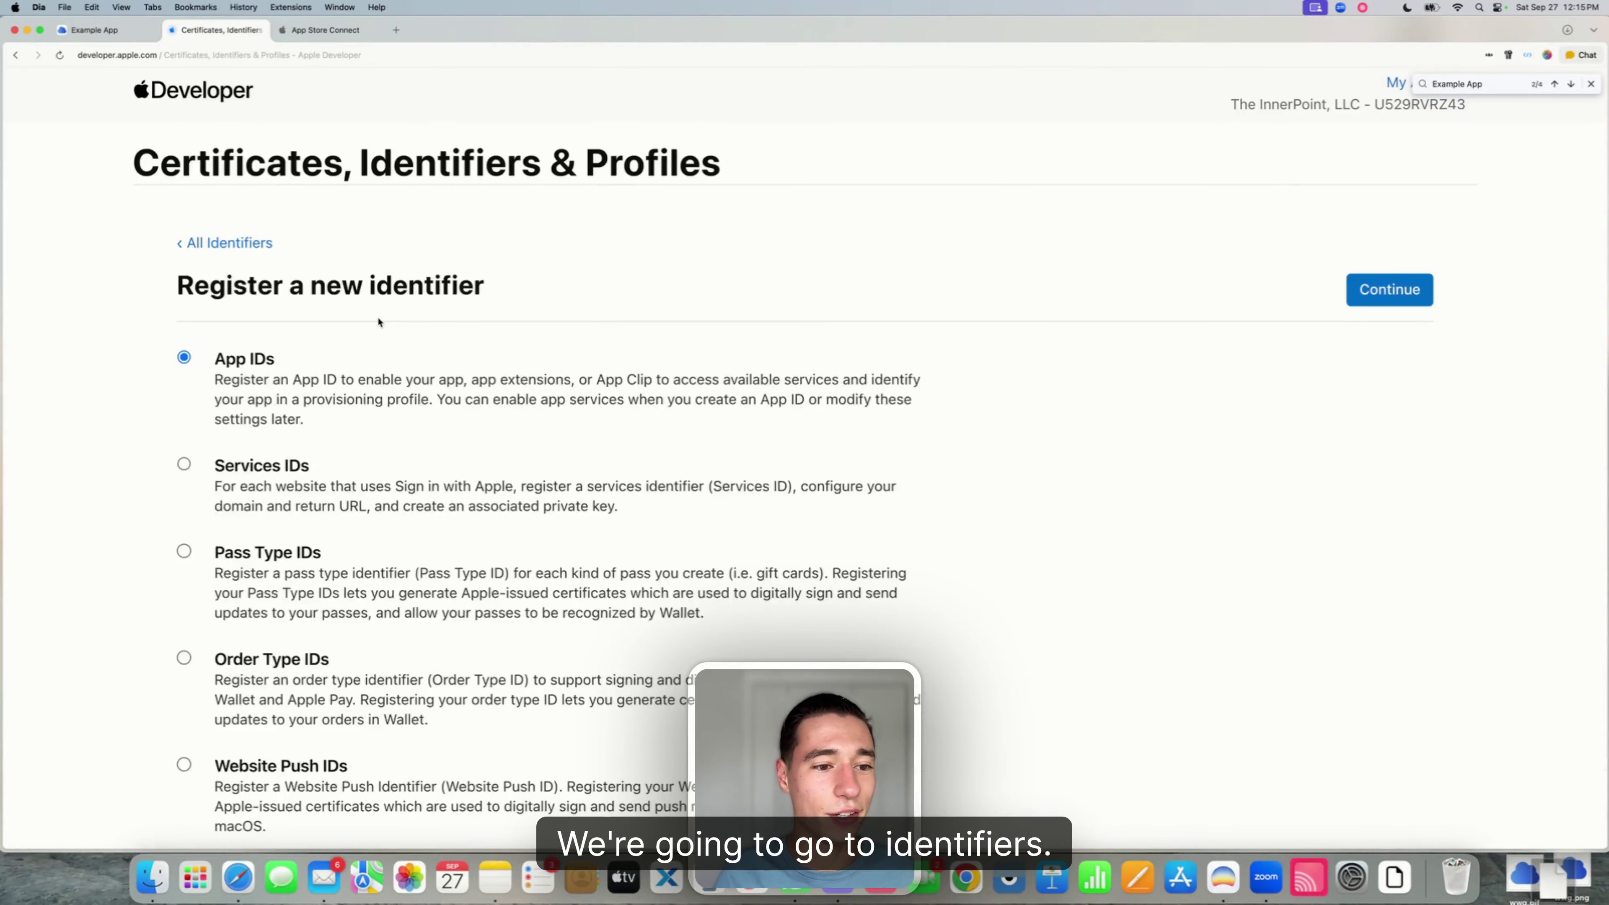
pyautogui.scroll(-10, 378, 322)
pyautogui.click(183, 414)
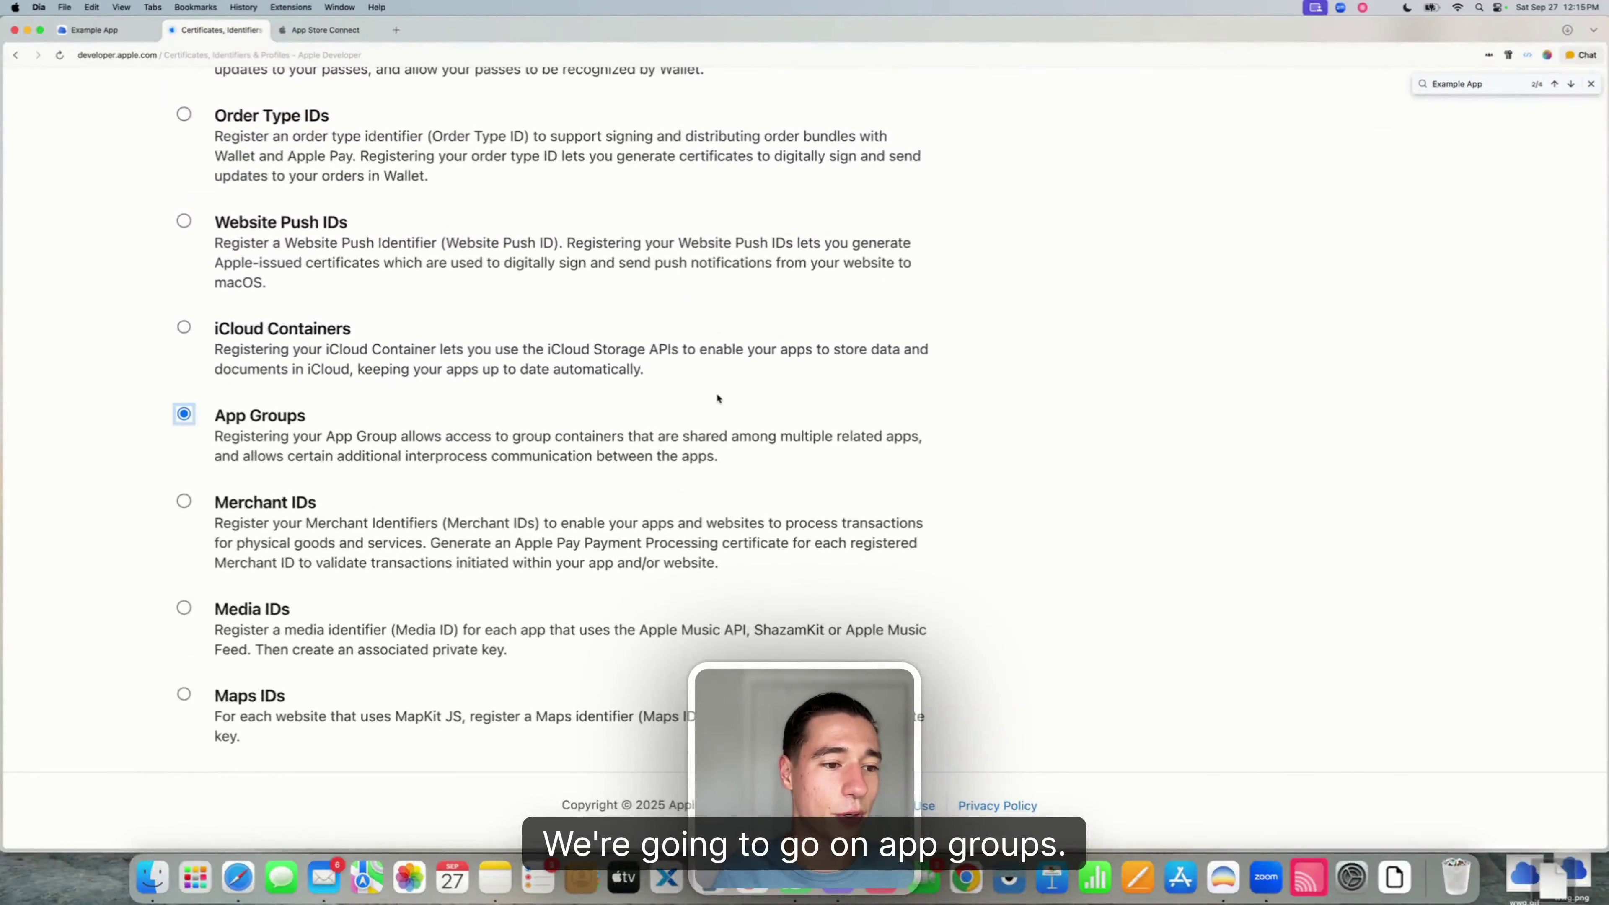
pyautogui.scroll(10, 718, 398)
pyautogui.click(1385, 294)
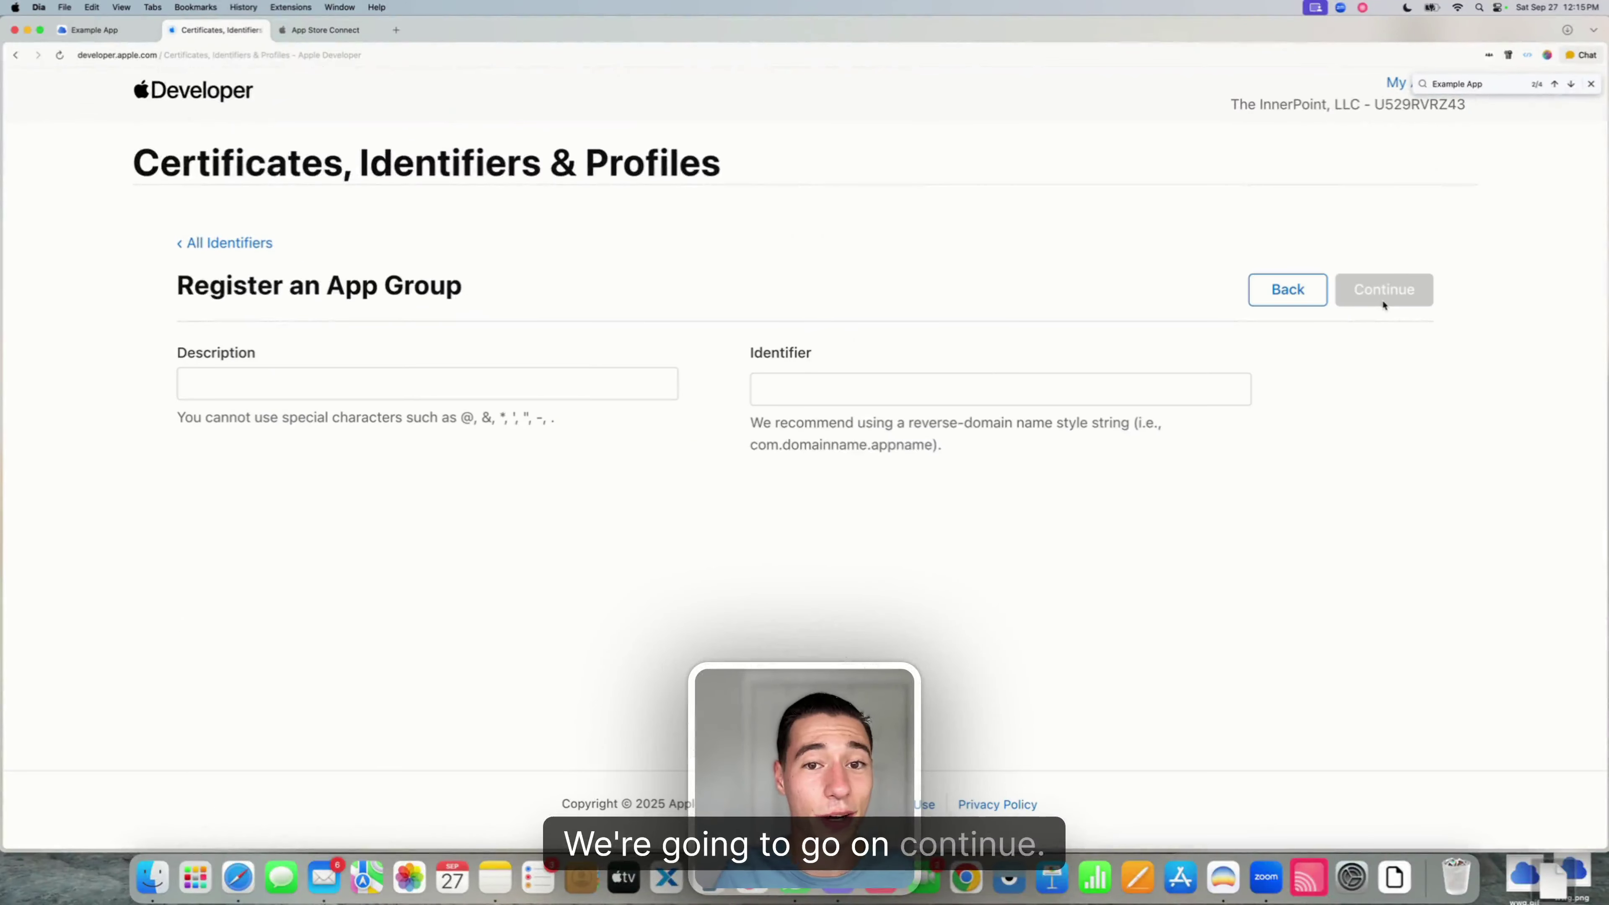
# - Enter group.com.webviewcloud.exampleapp.widgetsharing with description Example App Widget and register the group
pyautogui.click(802, 404)
pyautogui.write('group.com.webviewcloud.exampleapp.widgetsharing')
pyautogui.click(734, 510)
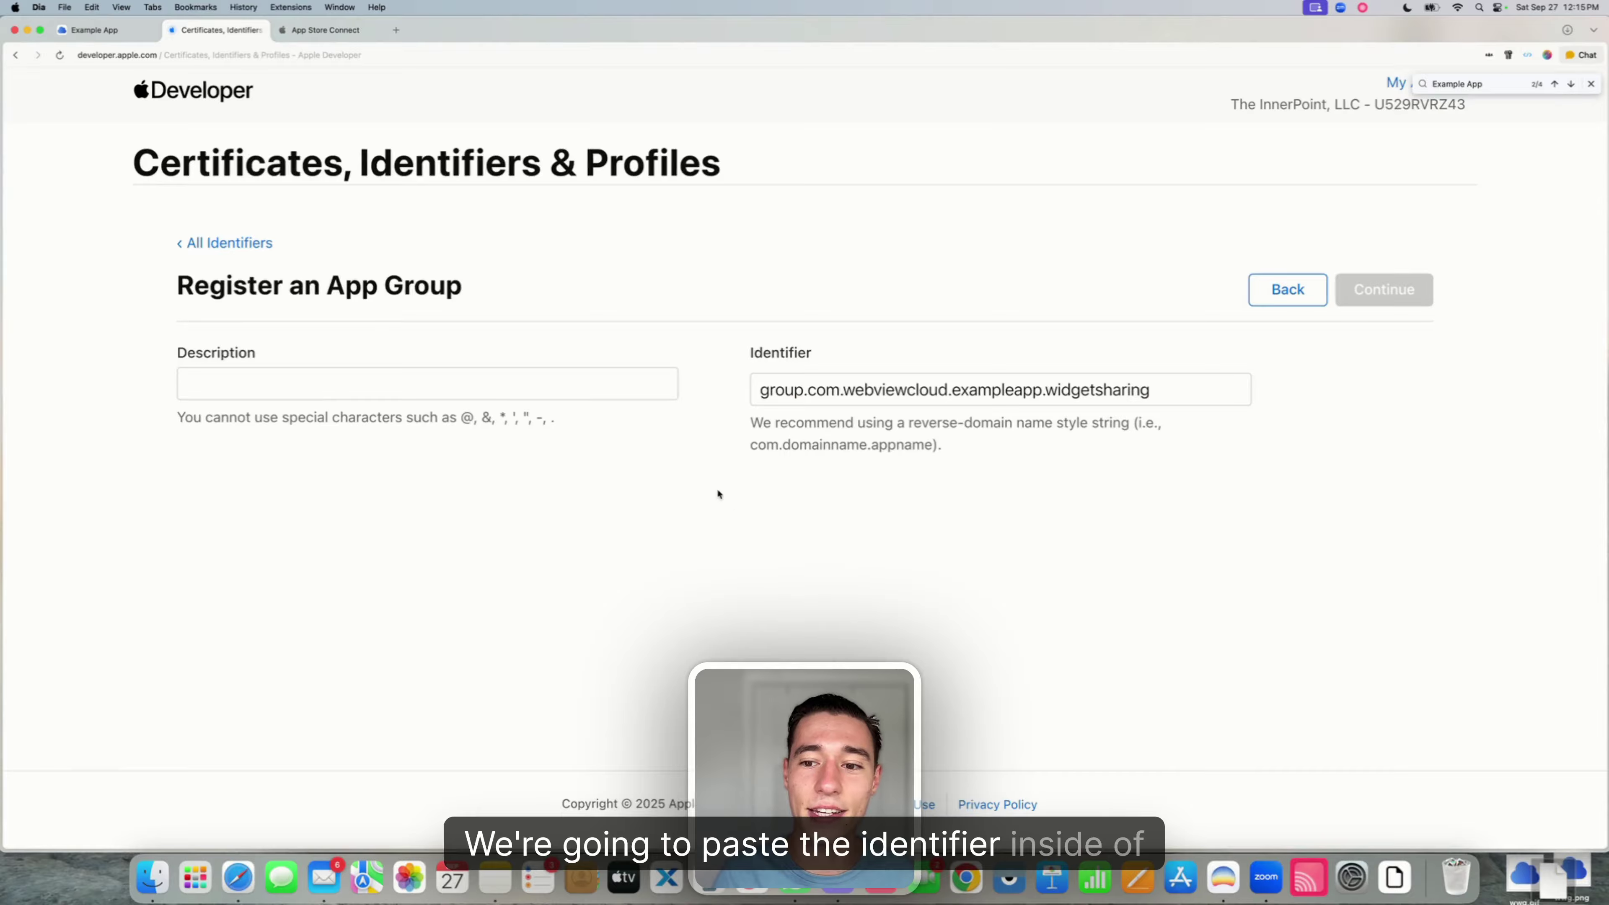
pyautogui.click(439, 379)
pyautogui.write('Exa')
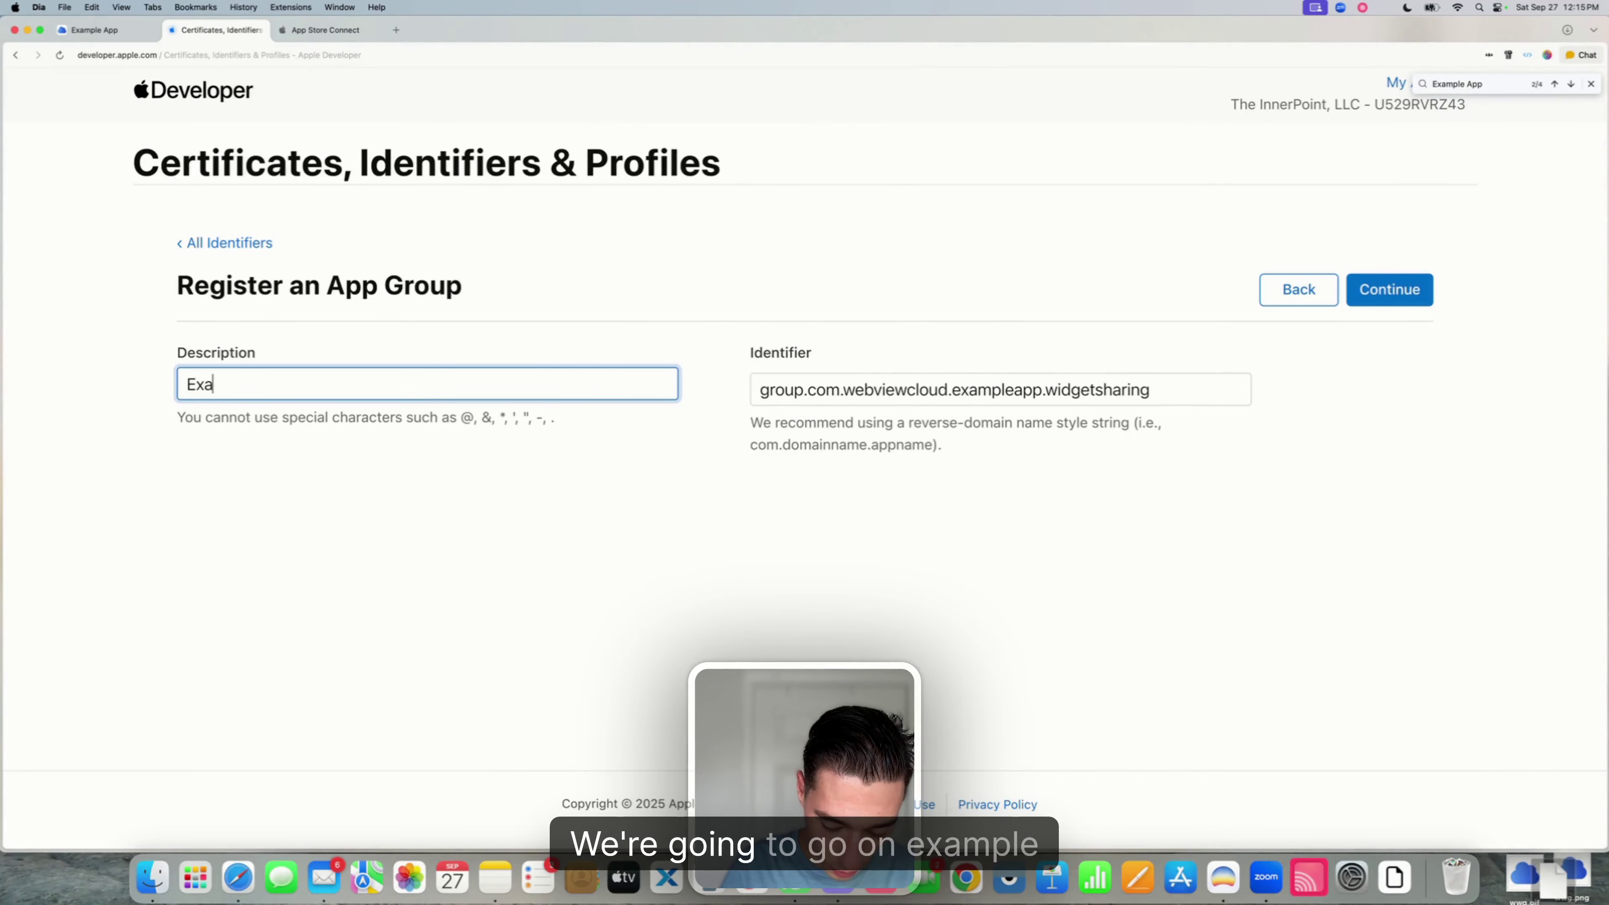
pyautogui.write('mple App Widget')
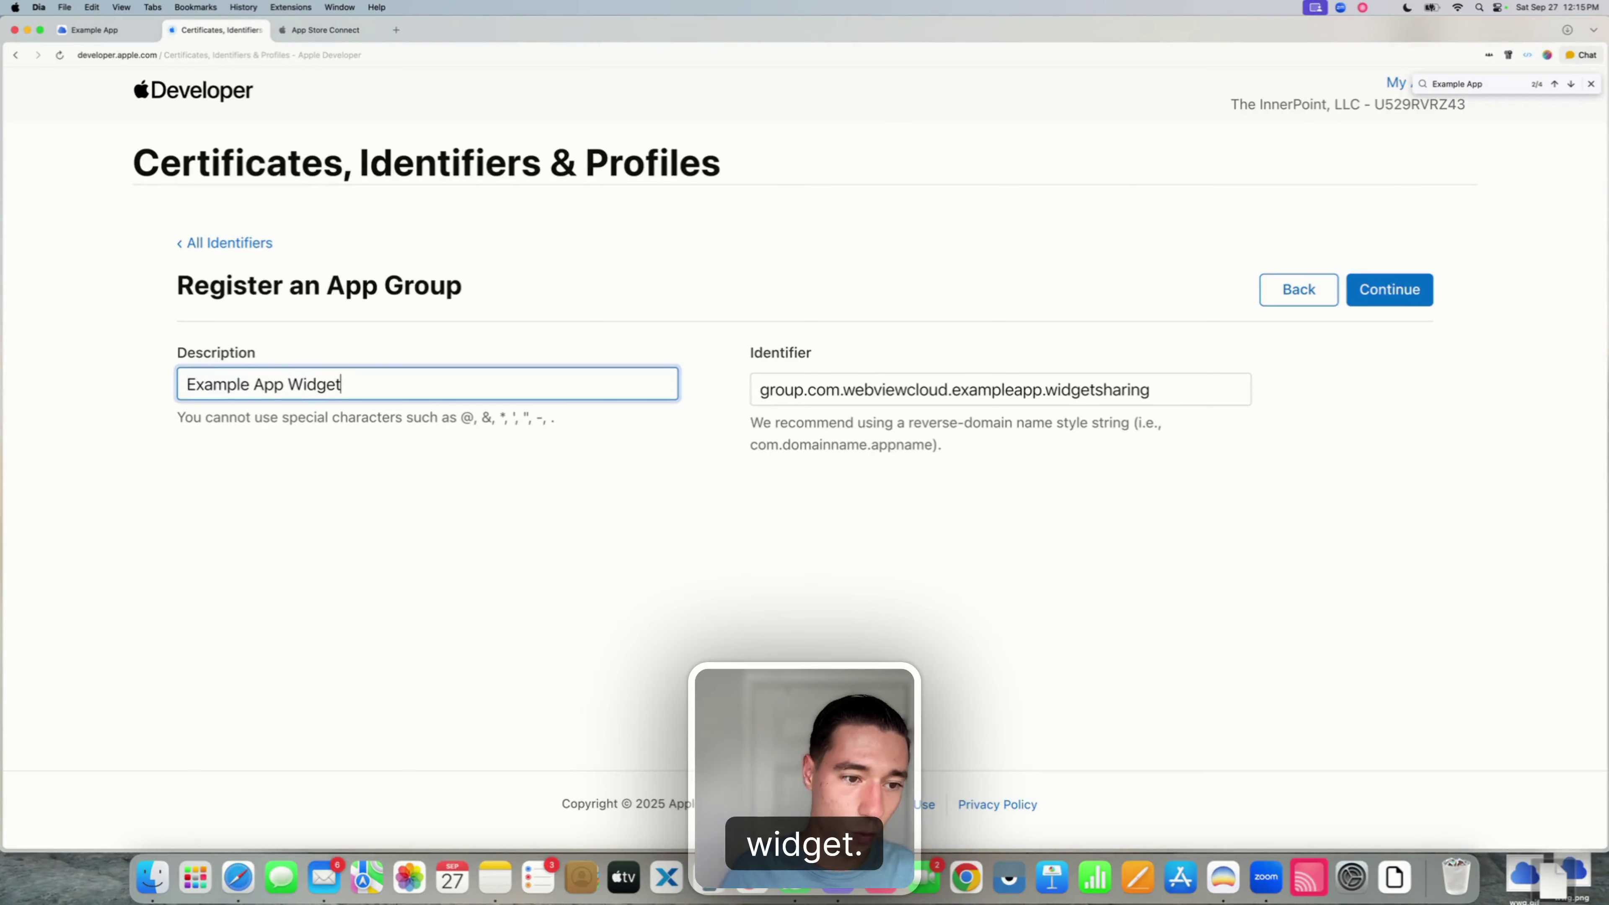
pyautogui.click(603, 560)
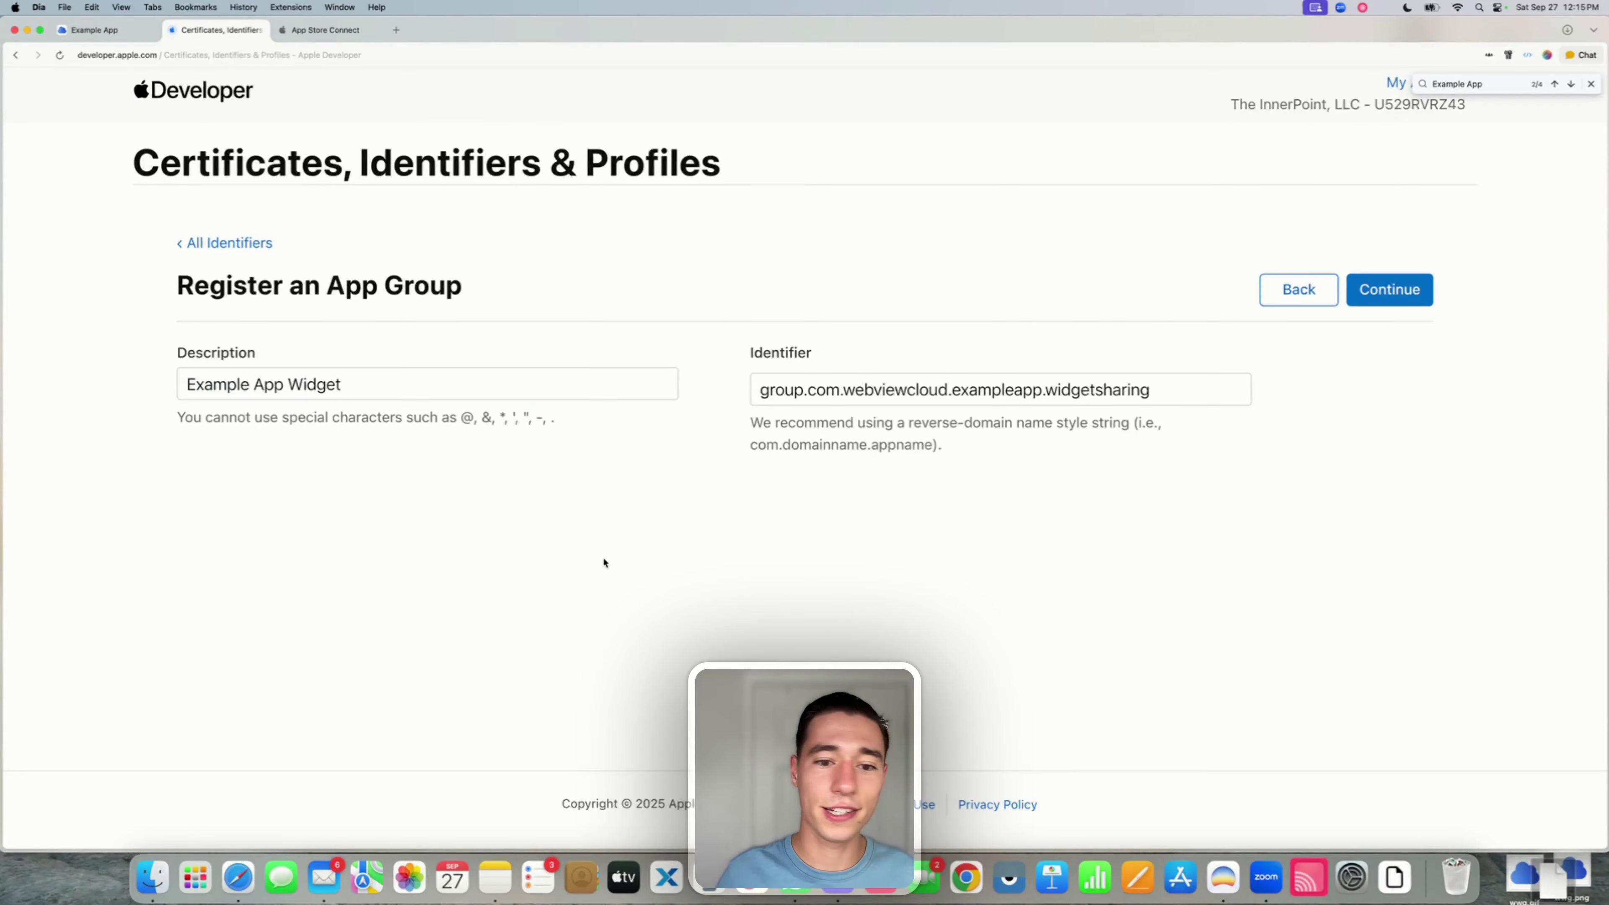
pyautogui.click(1384, 297)
pyautogui.click(1384, 298)
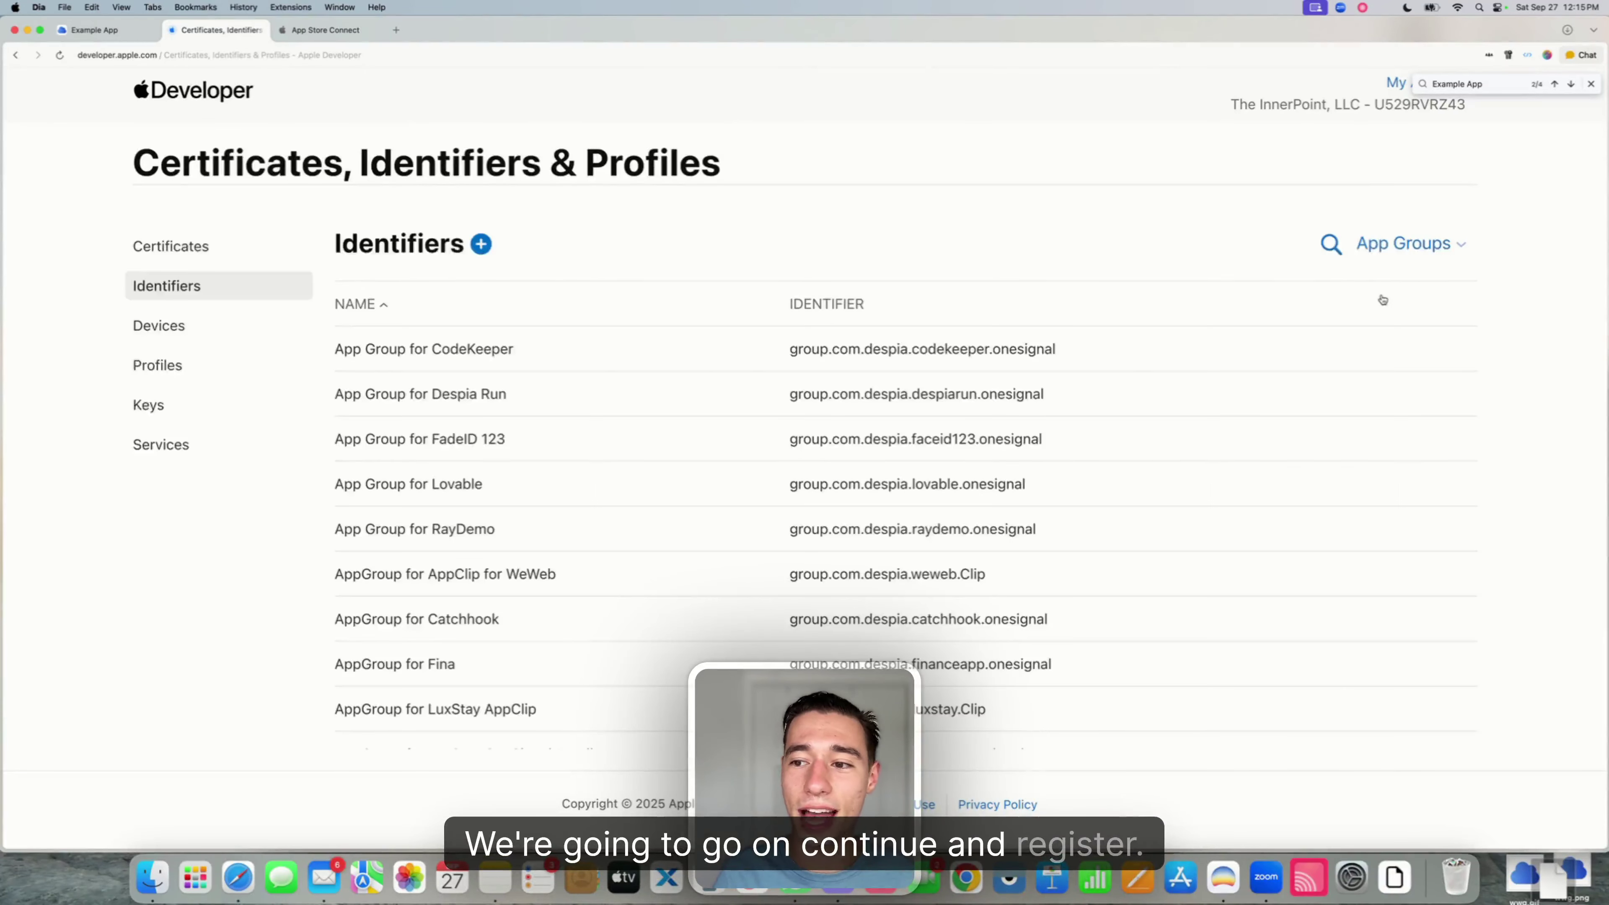
# - Filter identifiers to App IDs, search 'Example App', and open the Example App Widget identifier
pyautogui.click(1393, 244)
pyautogui.click(1265, 302)
pyautogui.click(1360, 243)
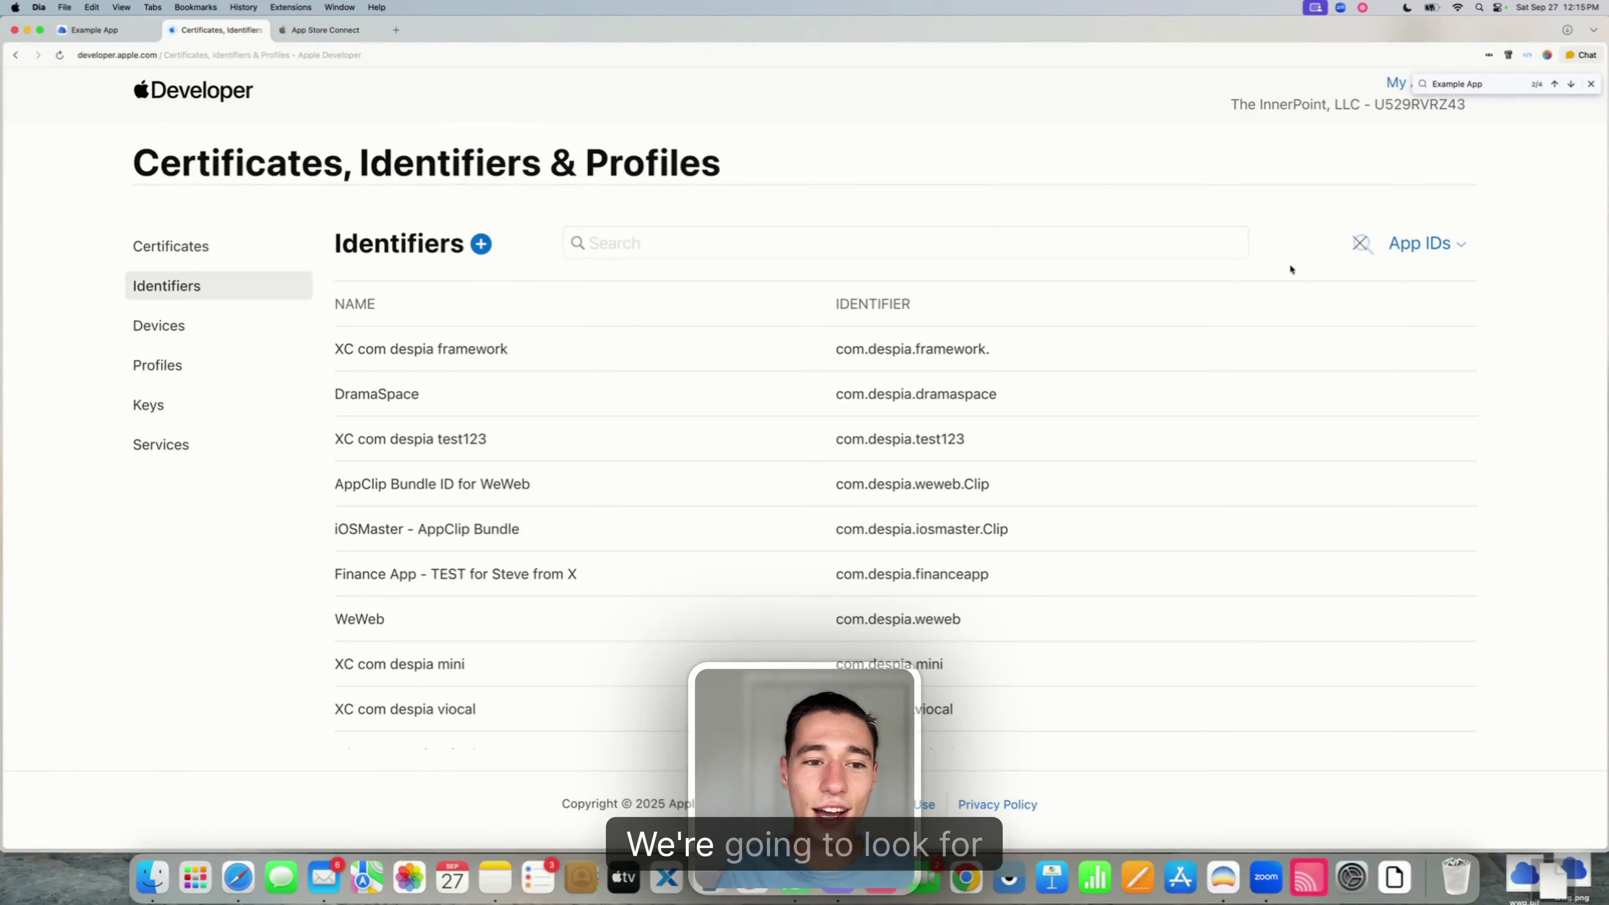
pyautogui.write('Example')
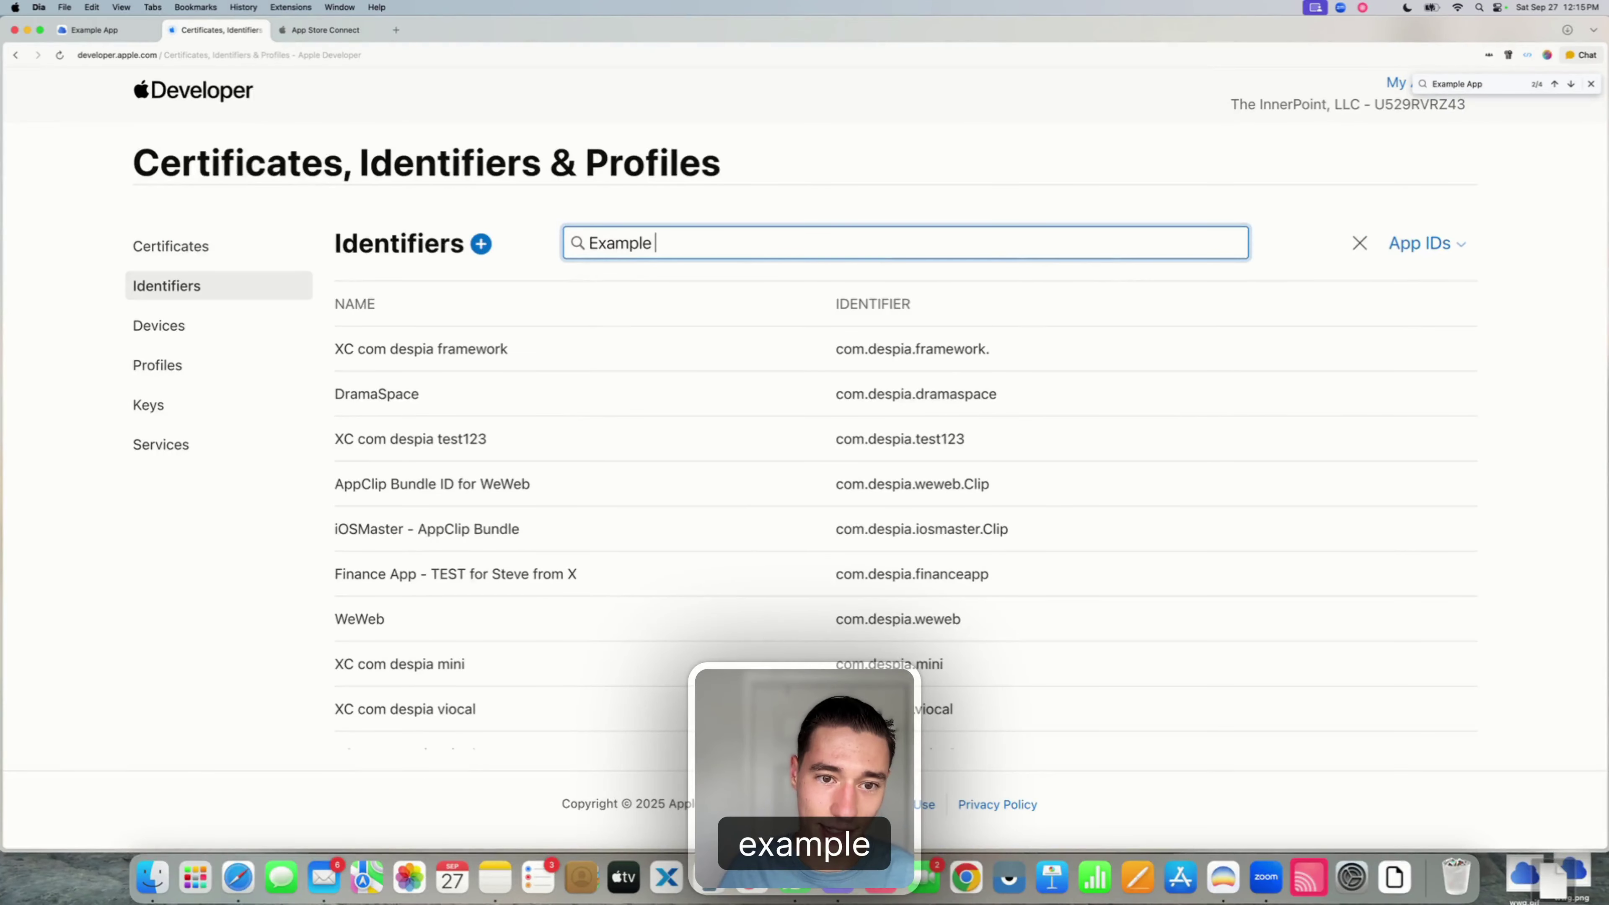
pyautogui.write(' App')
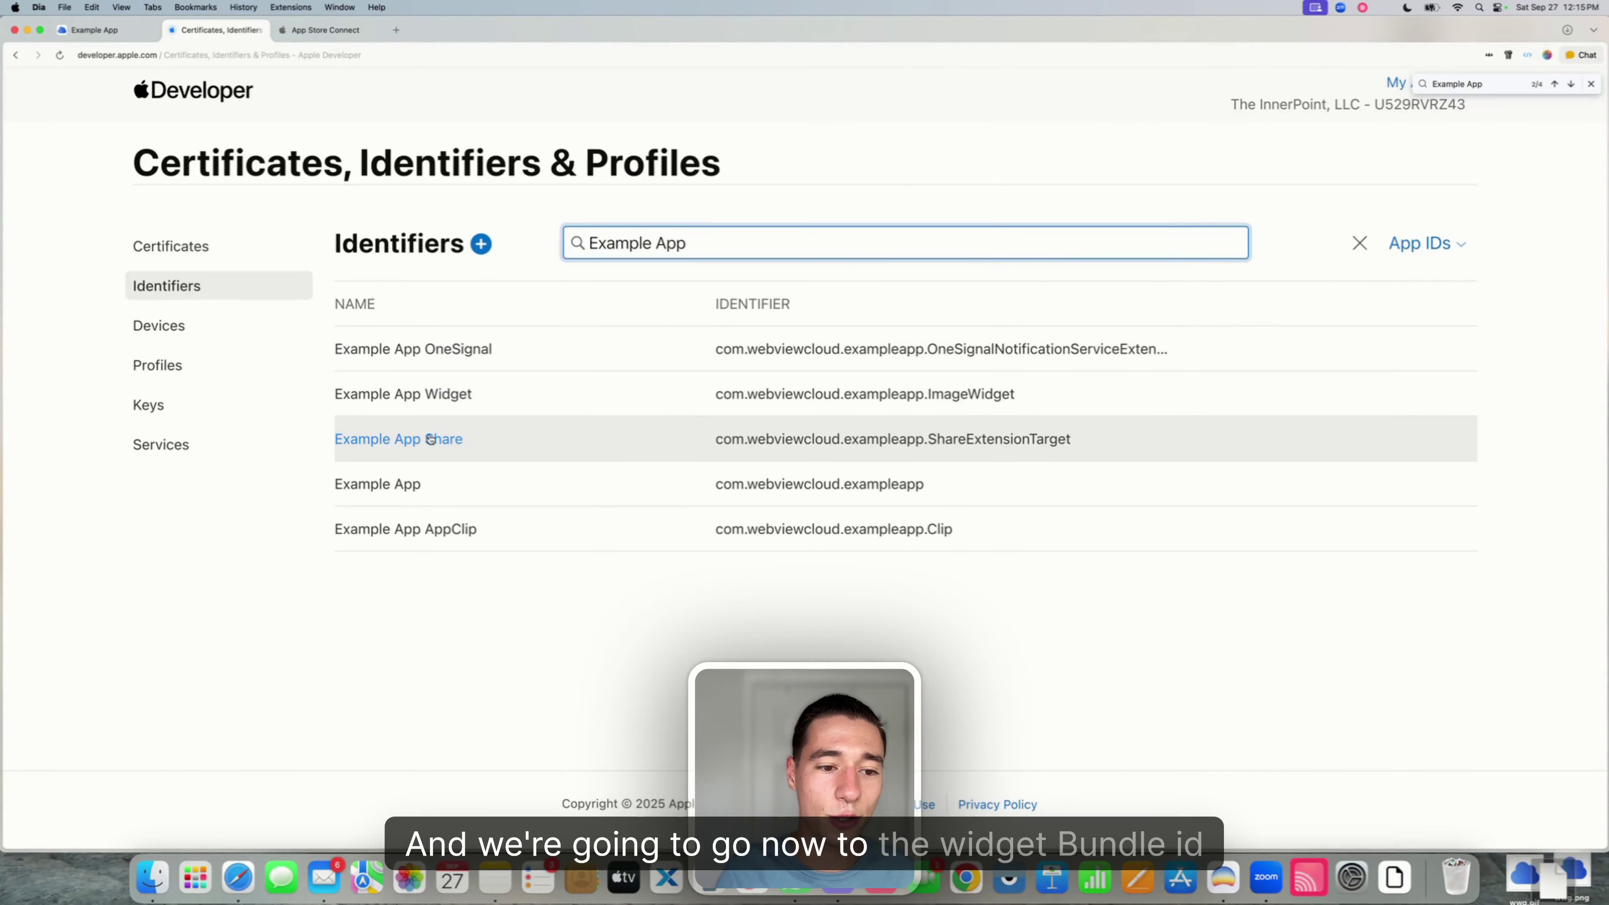
pyautogui.click(387, 395)
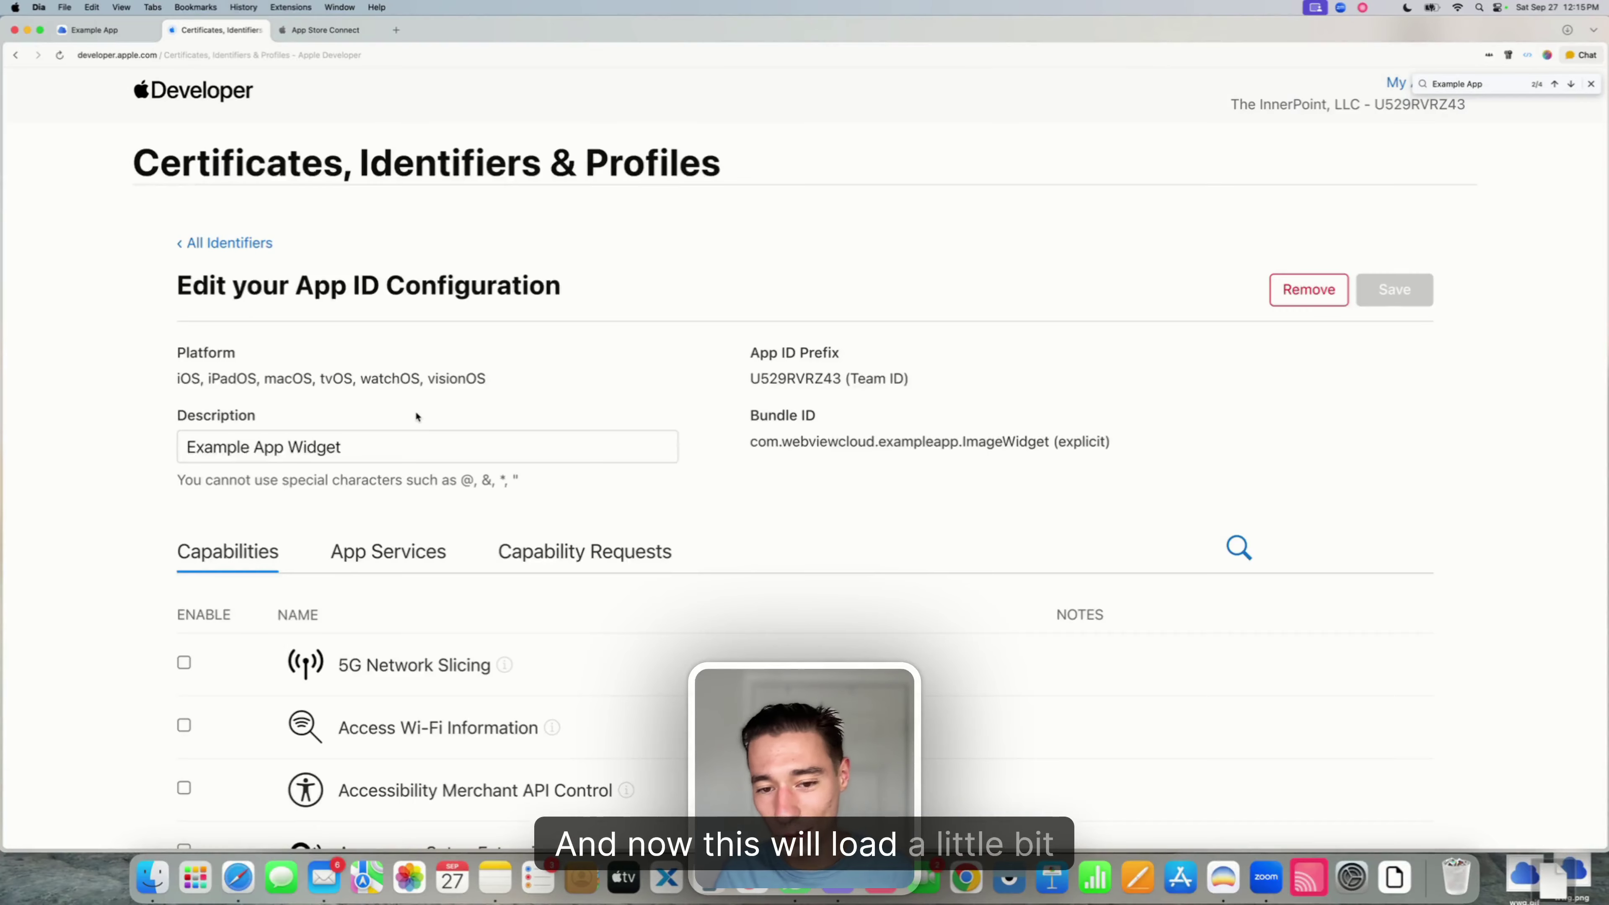
# - Assign the Example App Widget app group to it, then save and confirm the change
pyautogui.scroll(-10, 416, 416)
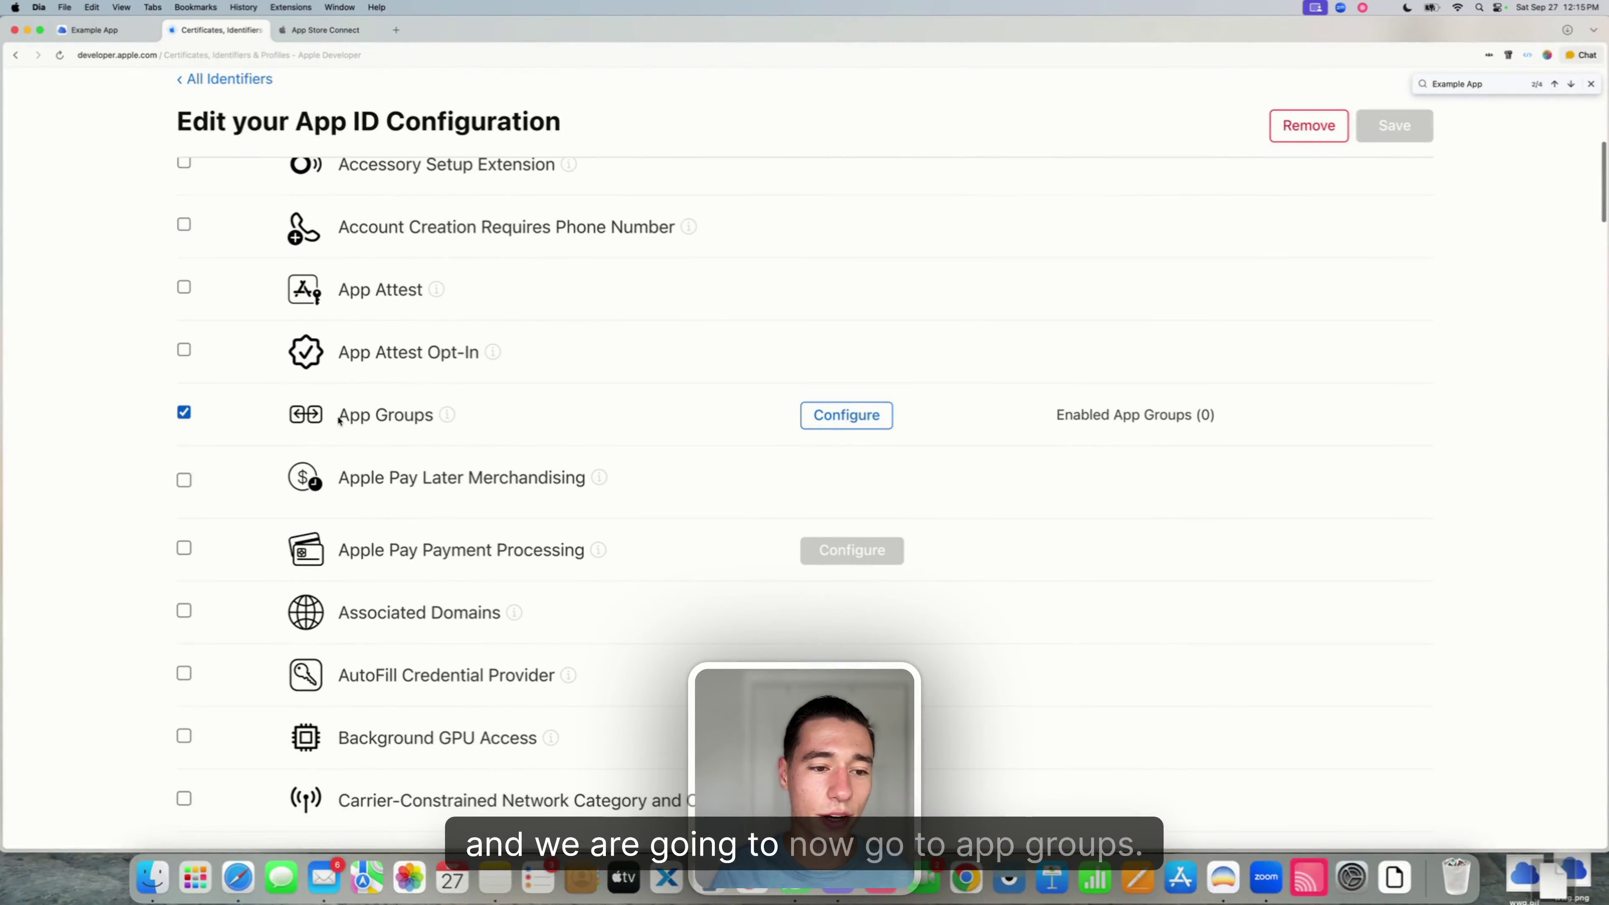
pyautogui.moveTo(339, 421); pyautogui.dragTo(459, 420)
pyautogui.click(852, 415)
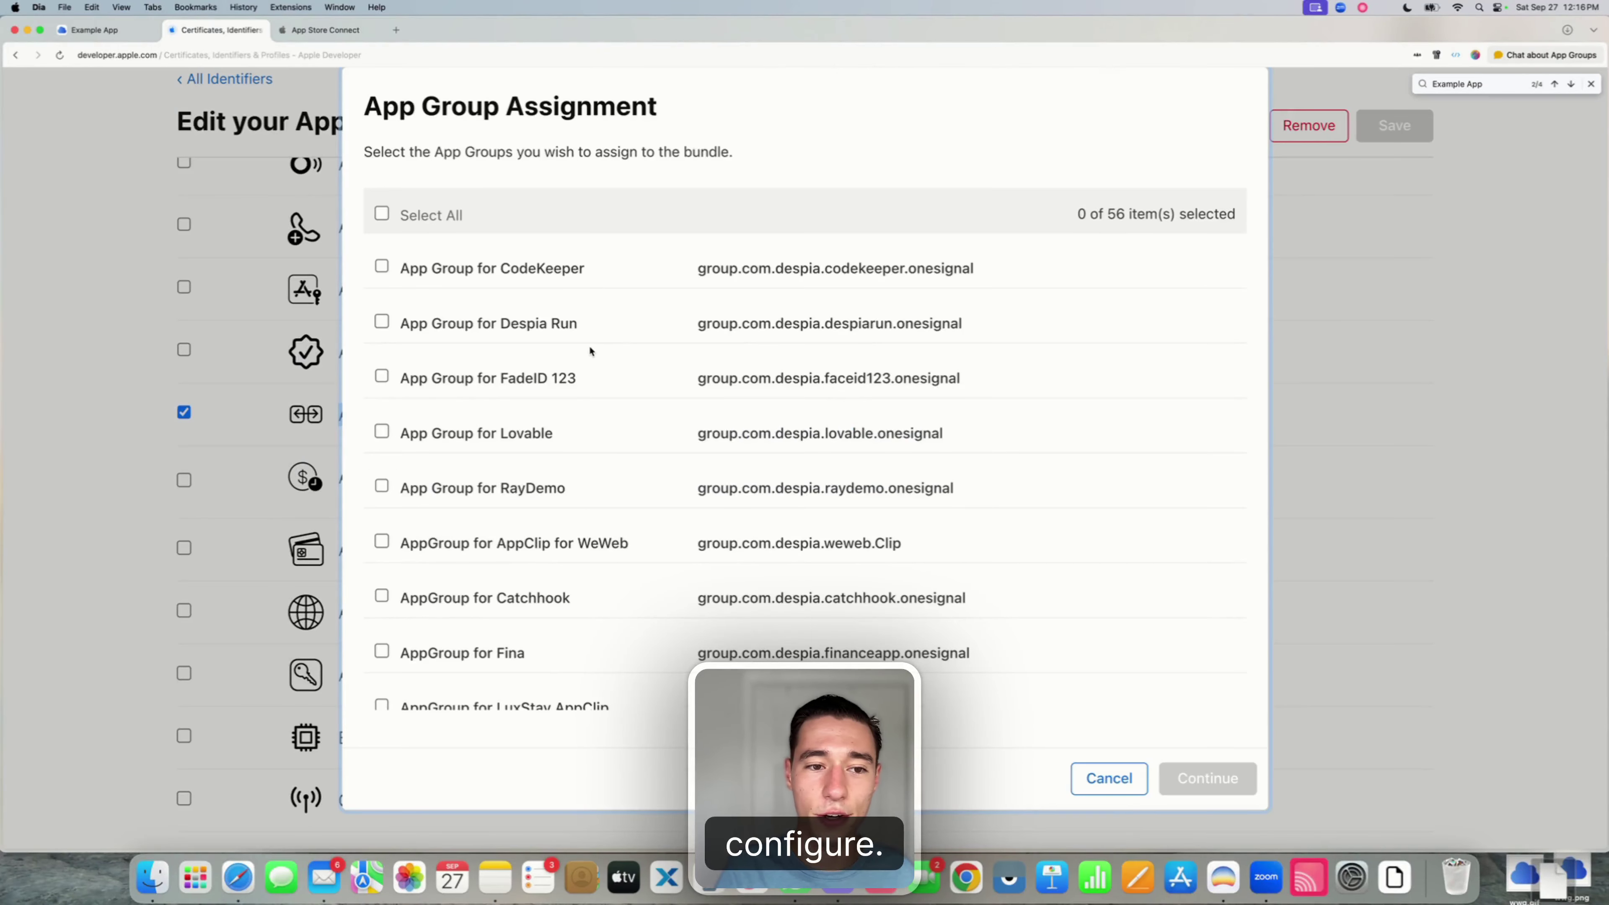
pyautogui.press('cmd+f')
pyautogui.write('Example App')
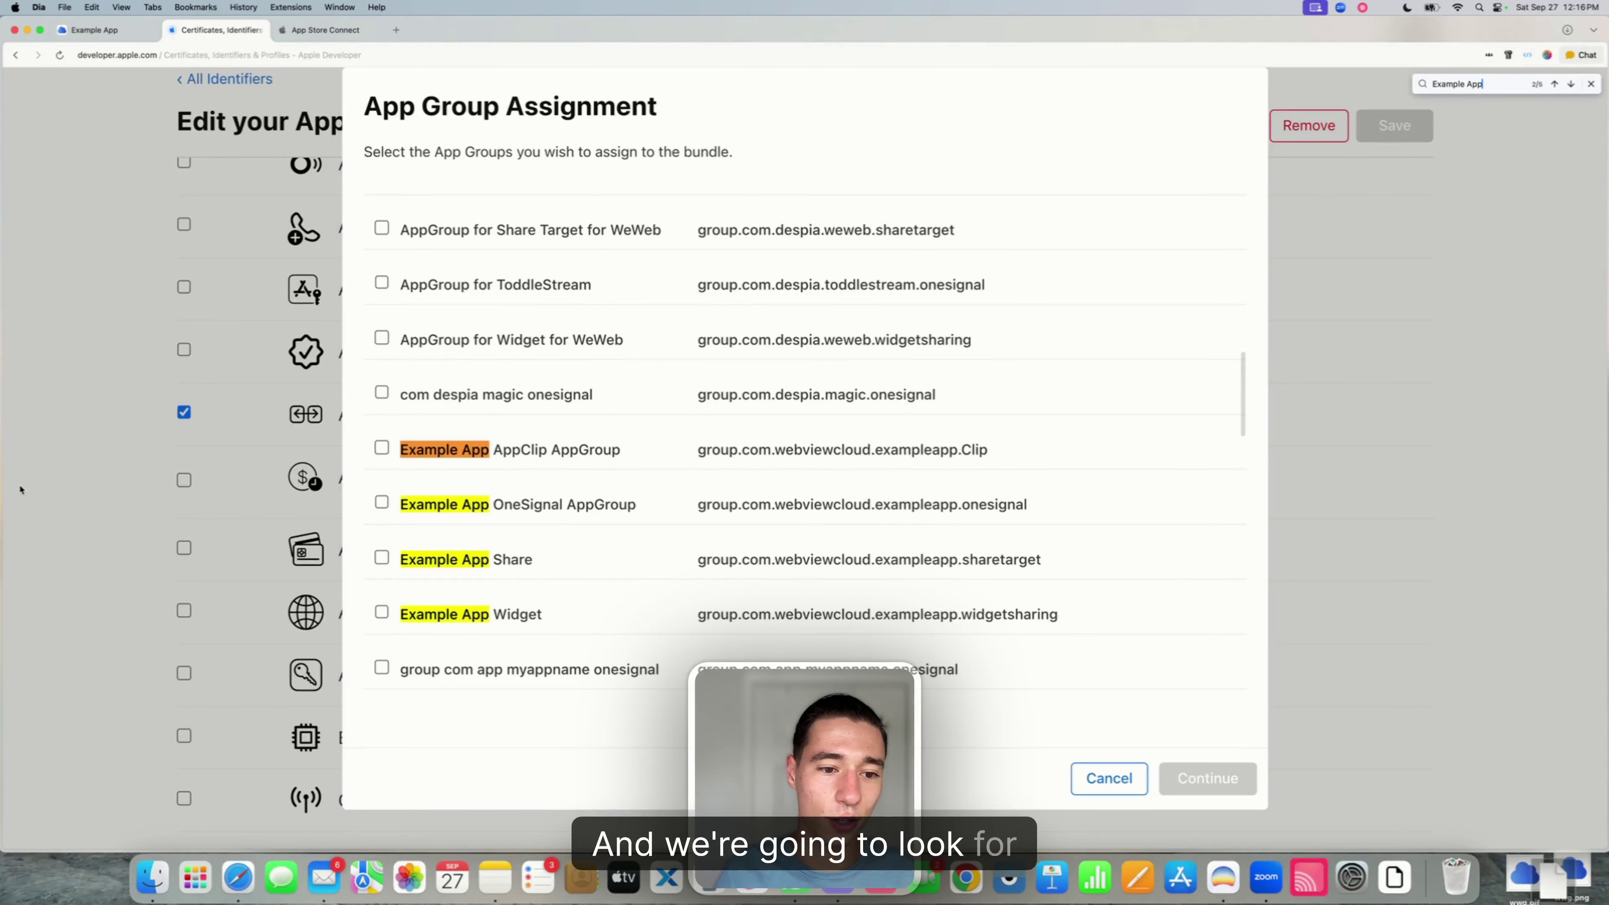
pyautogui.click(381, 612)
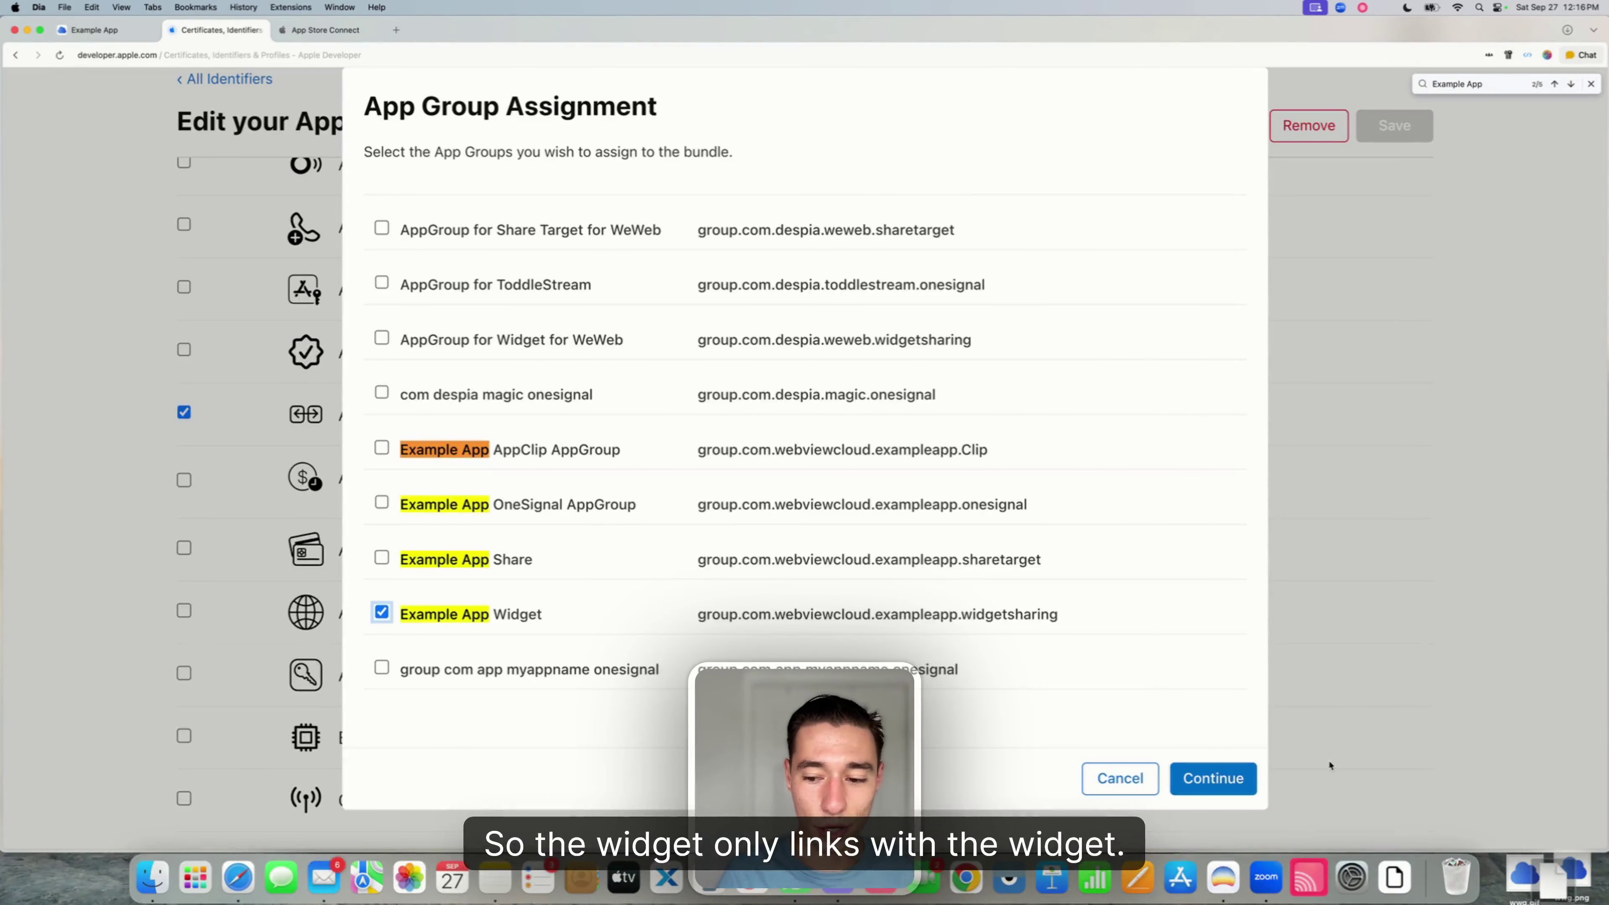
pyautogui.click(1212, 778)
pyautogui.click(1407, 125)
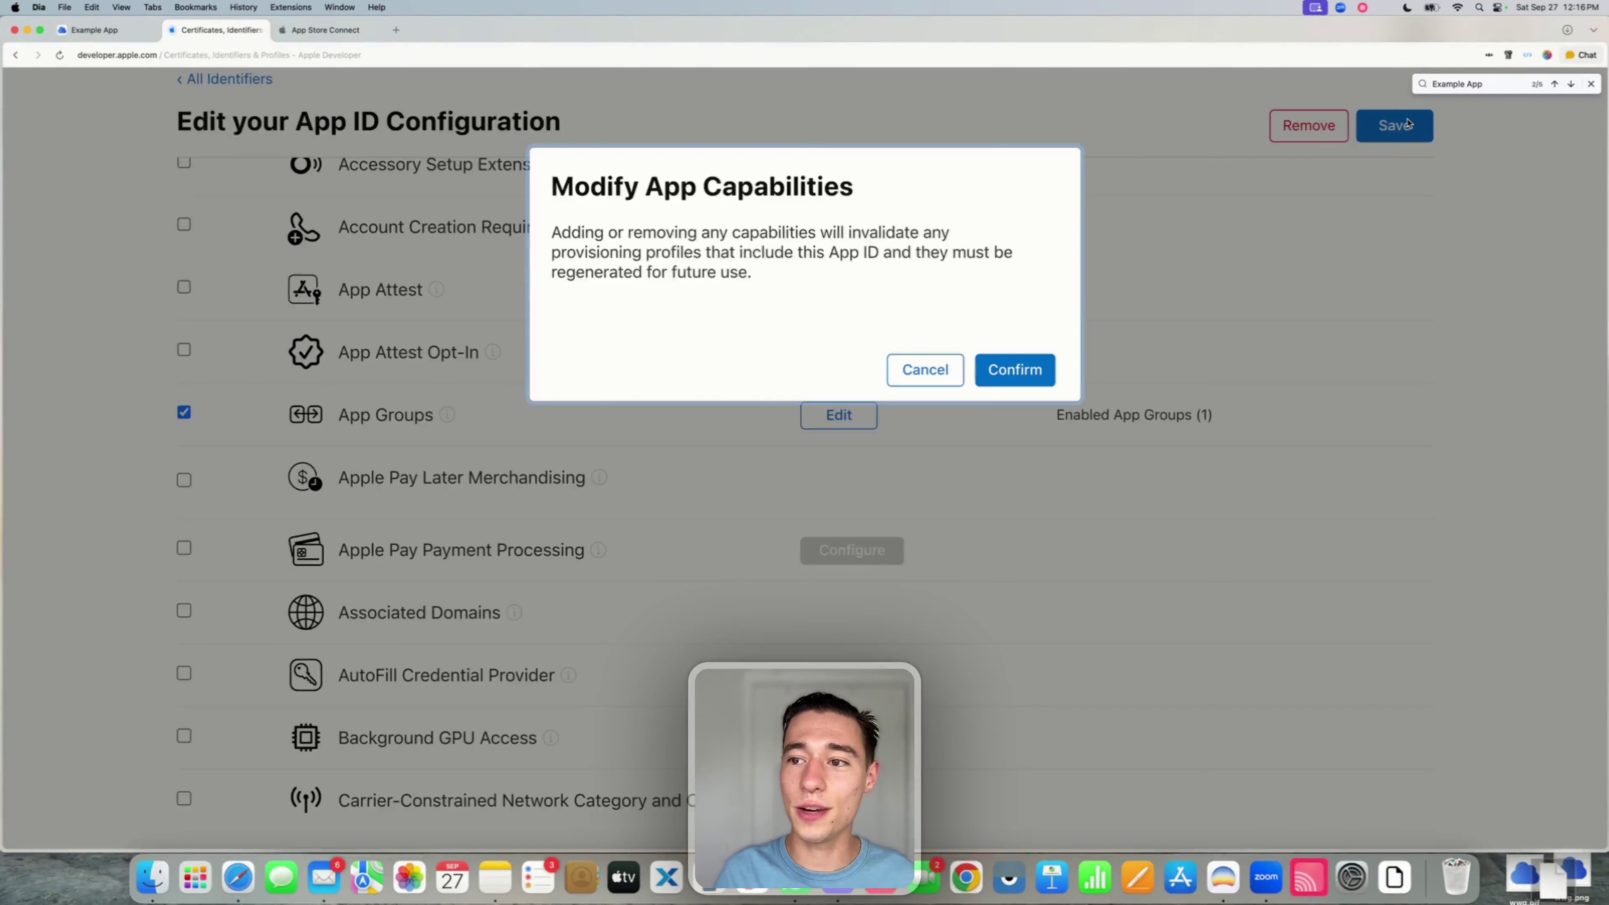
pyautogui.click(1021, 373)
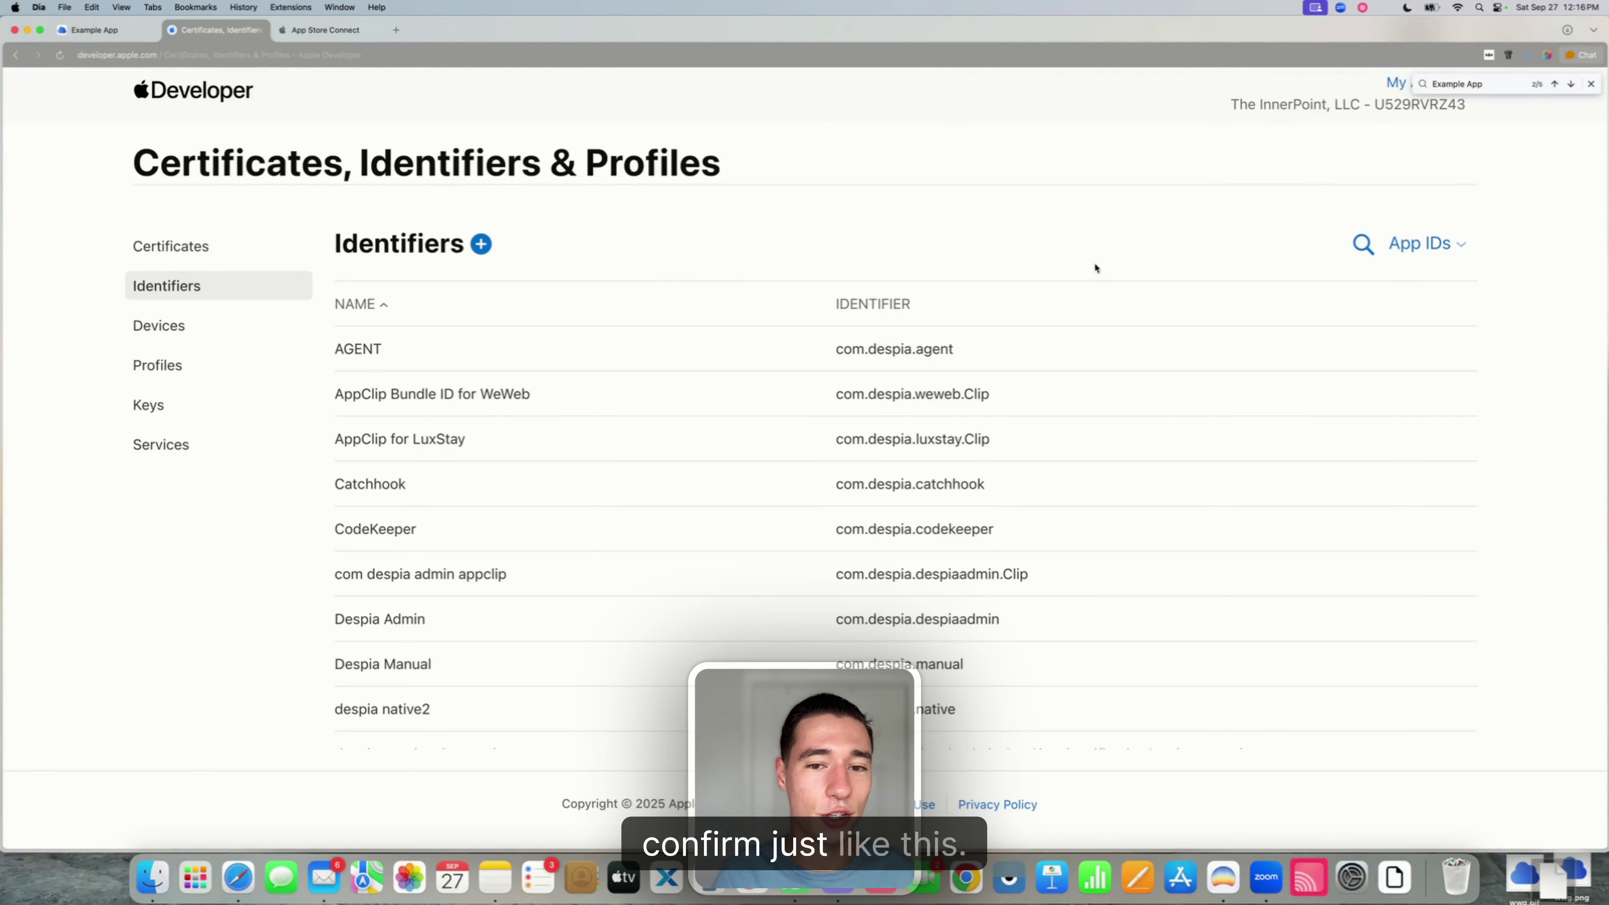
# - Search identifiers for 'Exam' and open the main Example App identifier
pyautogui.click(1363, 244)
pyautogui.write('Example App')
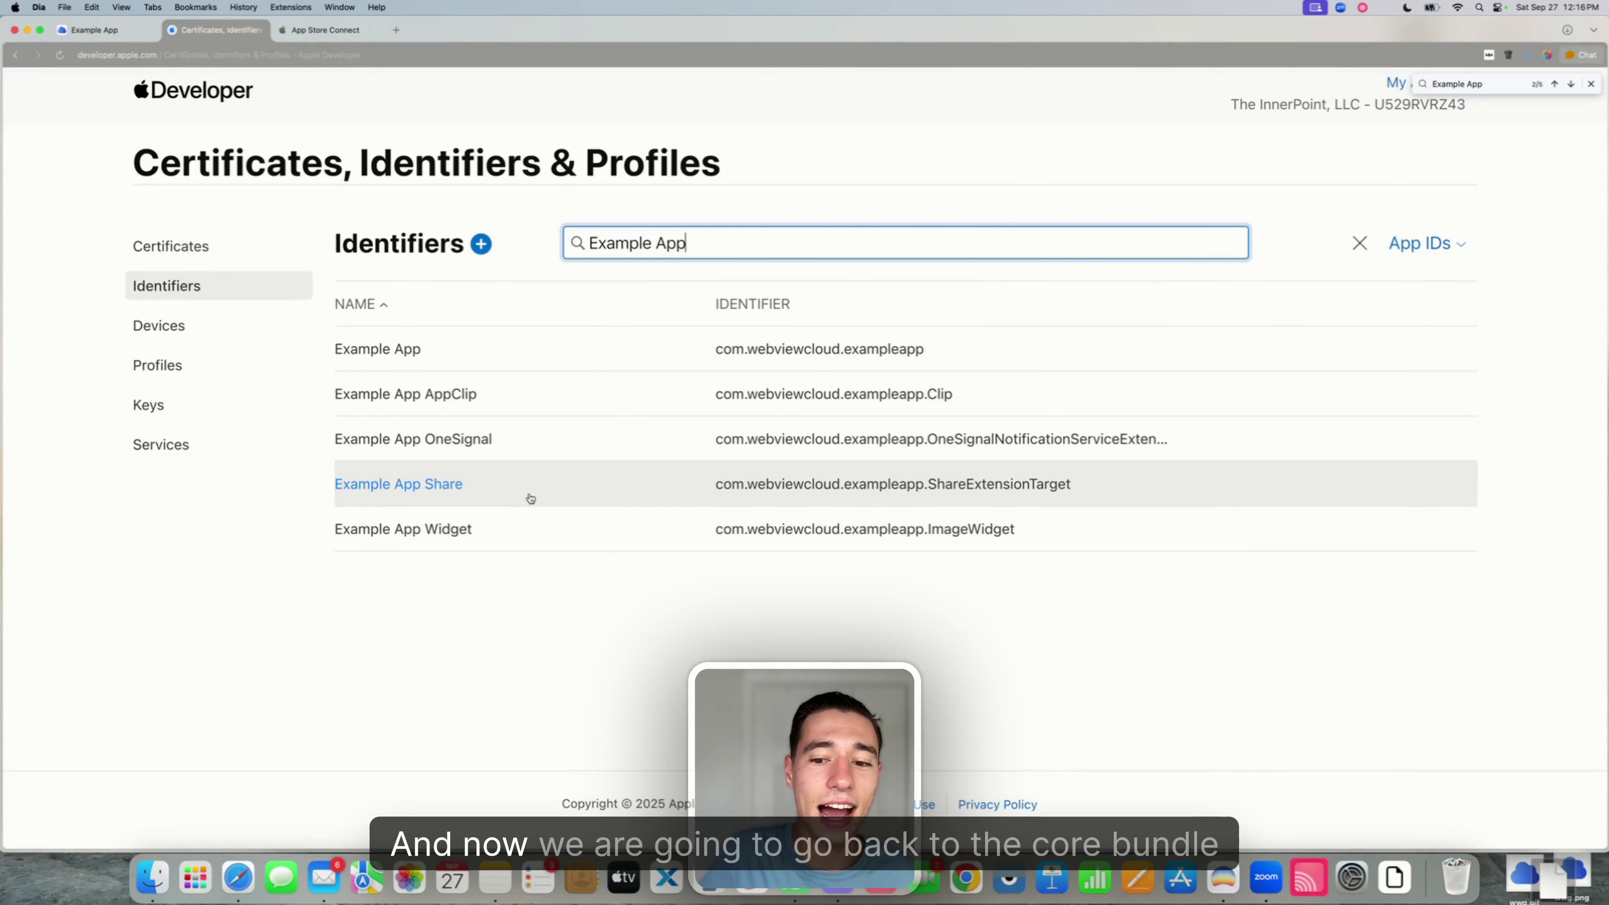
pyautogui.click(394, 347)
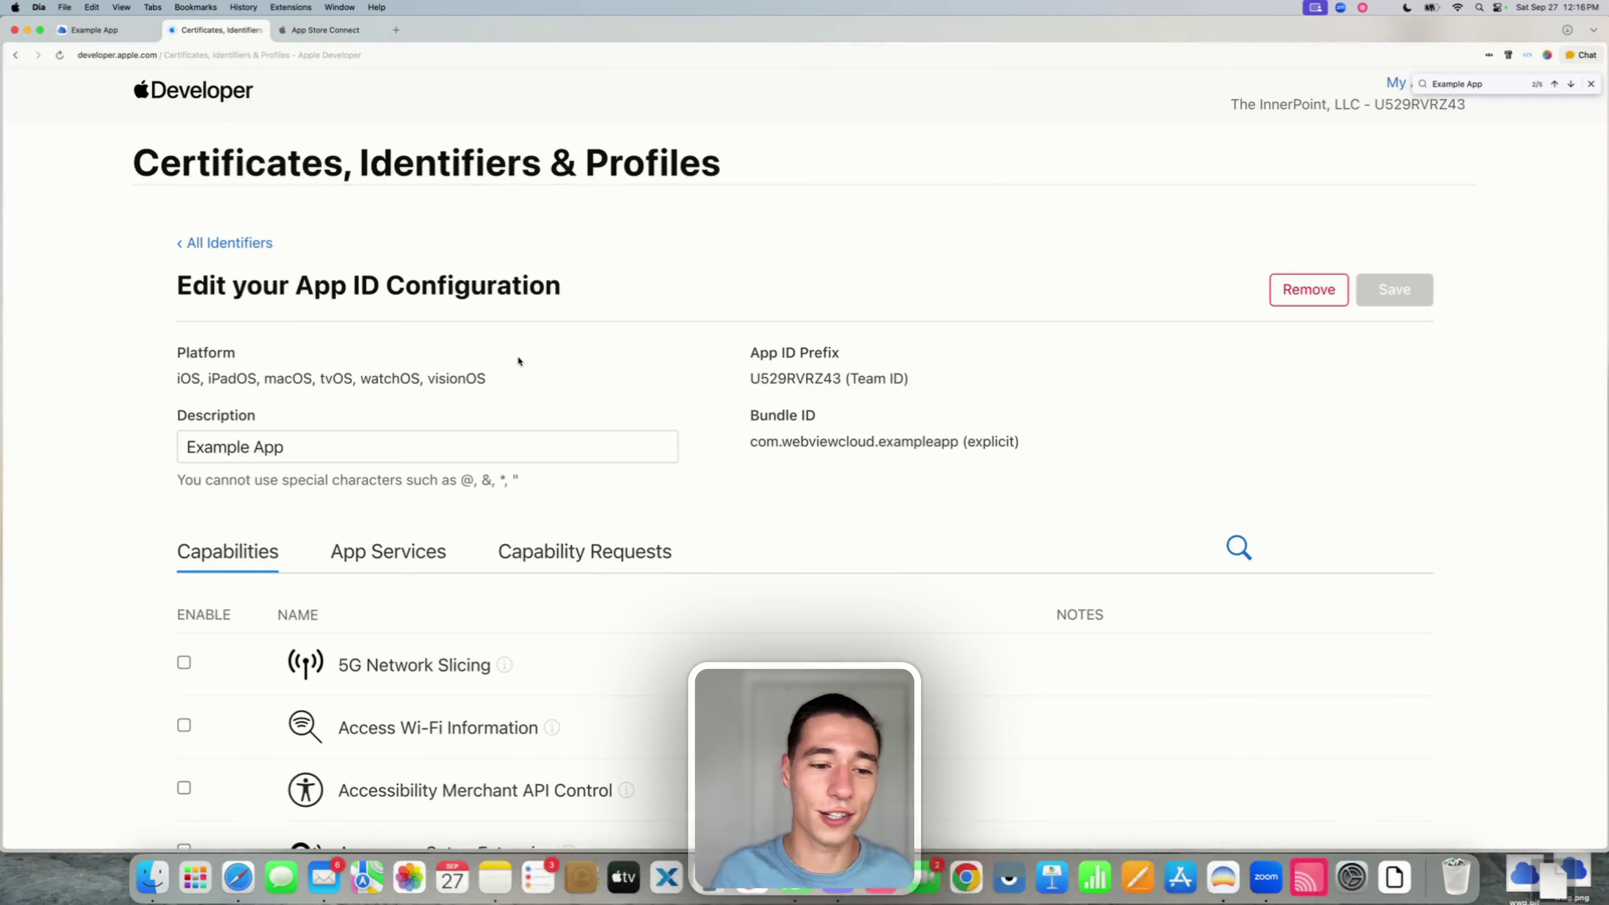
pyautogui.scroll(-10, 517, 359)
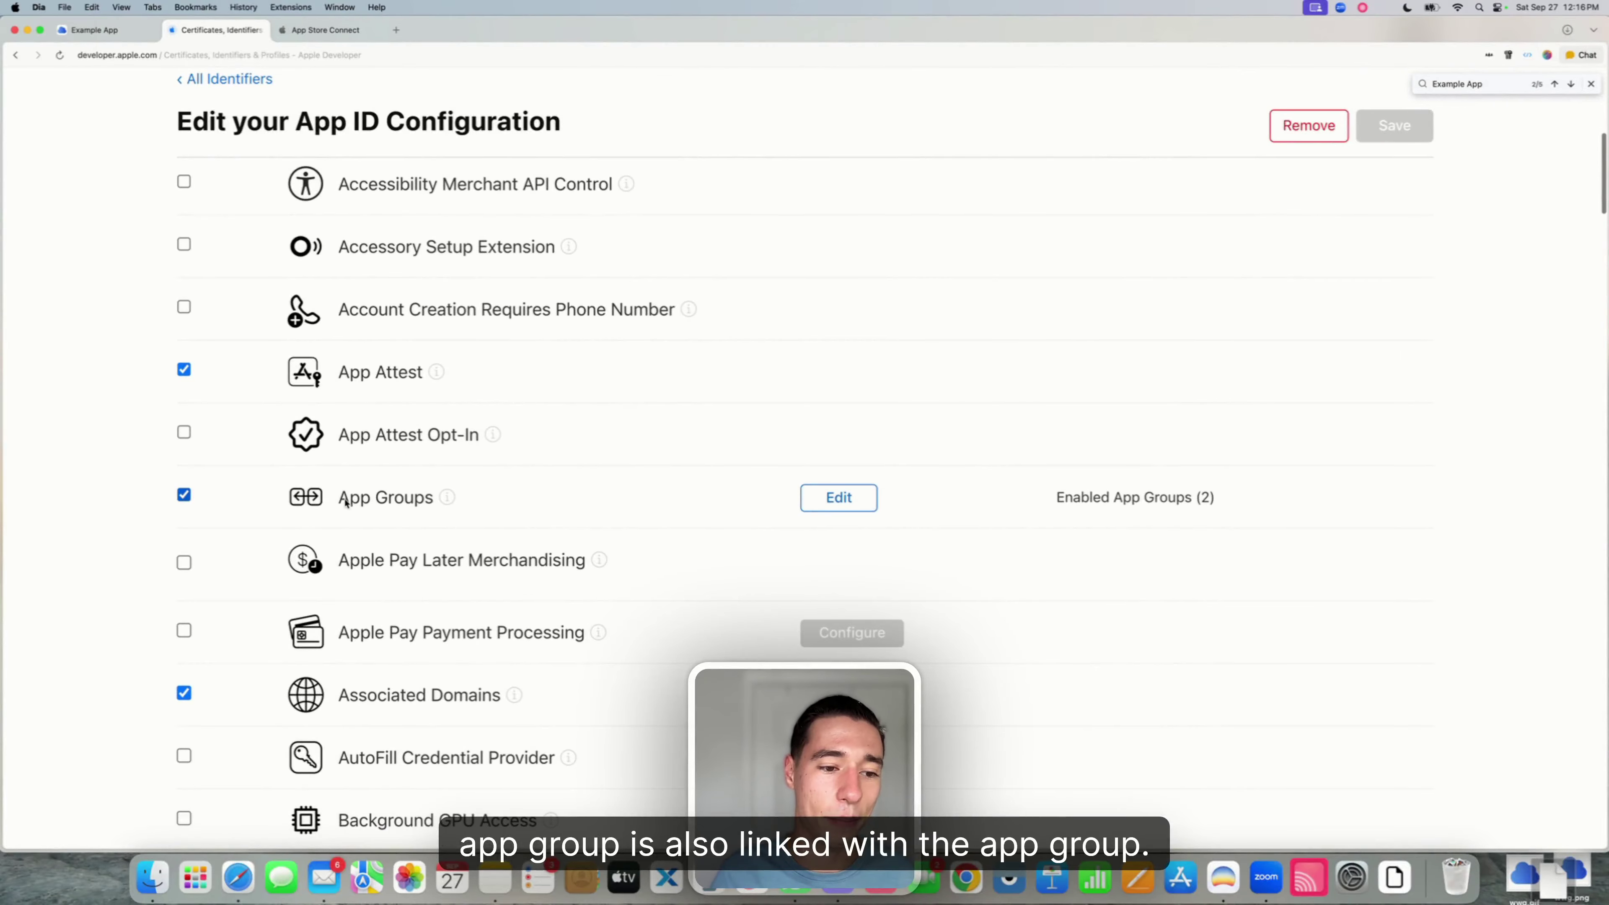
pyautogui.moveTo(342, 498); pyautogui.dragTo(433, 498)
# - In its App Groups configuration, tick the Example App Share and Widget groups
pyautogui.click(839, 498)
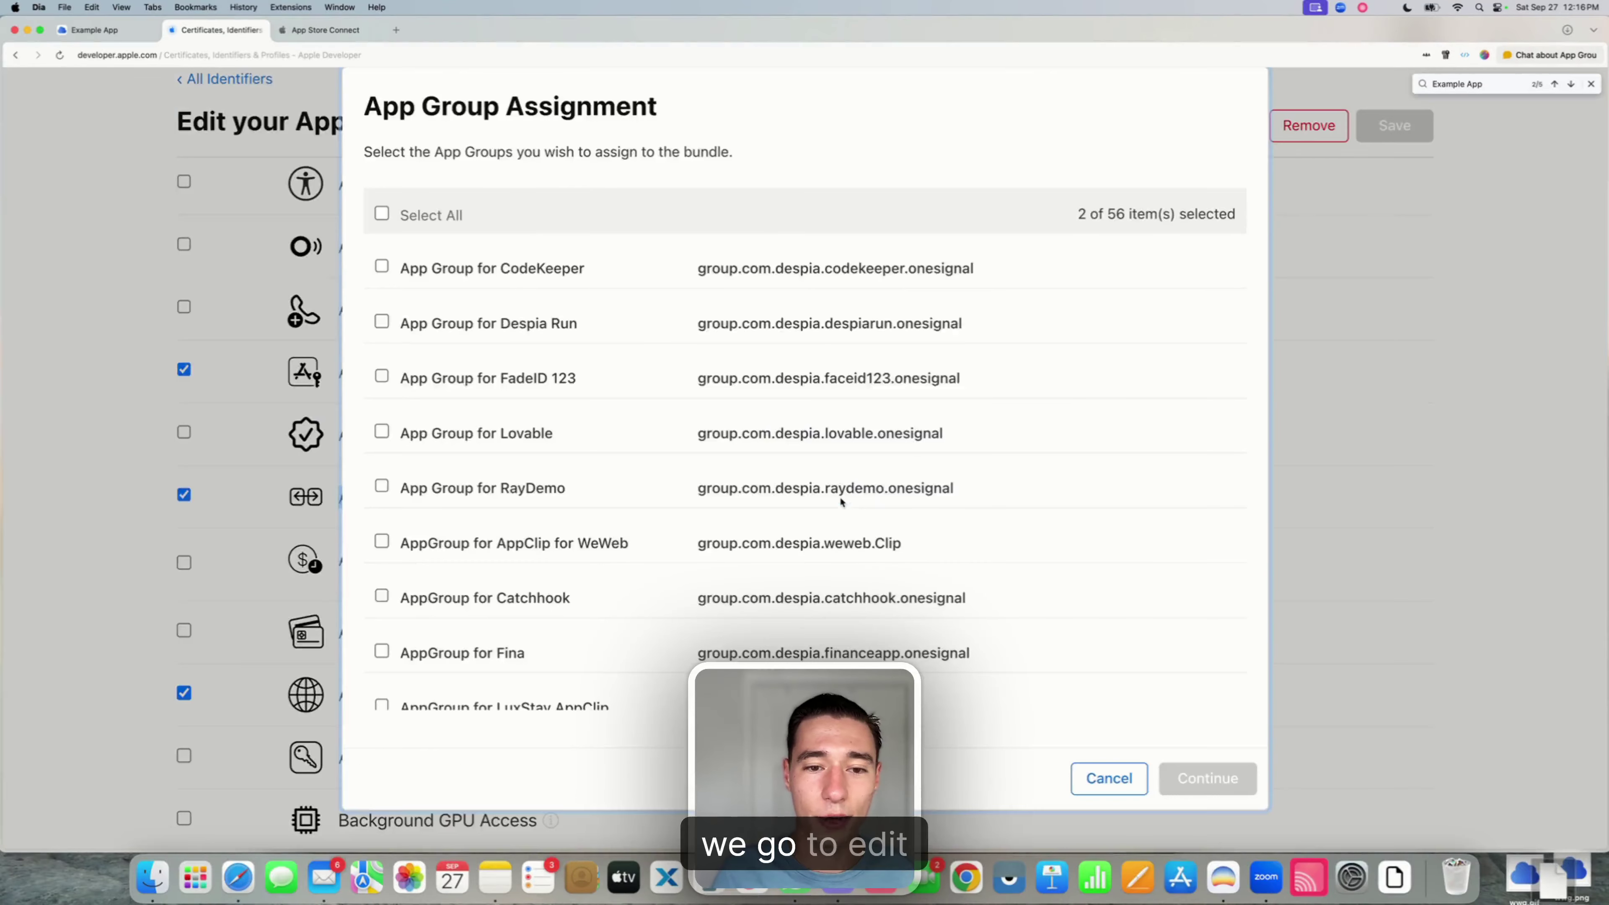
pyautogui.press('super+f')
pyautogui.write('Example App')
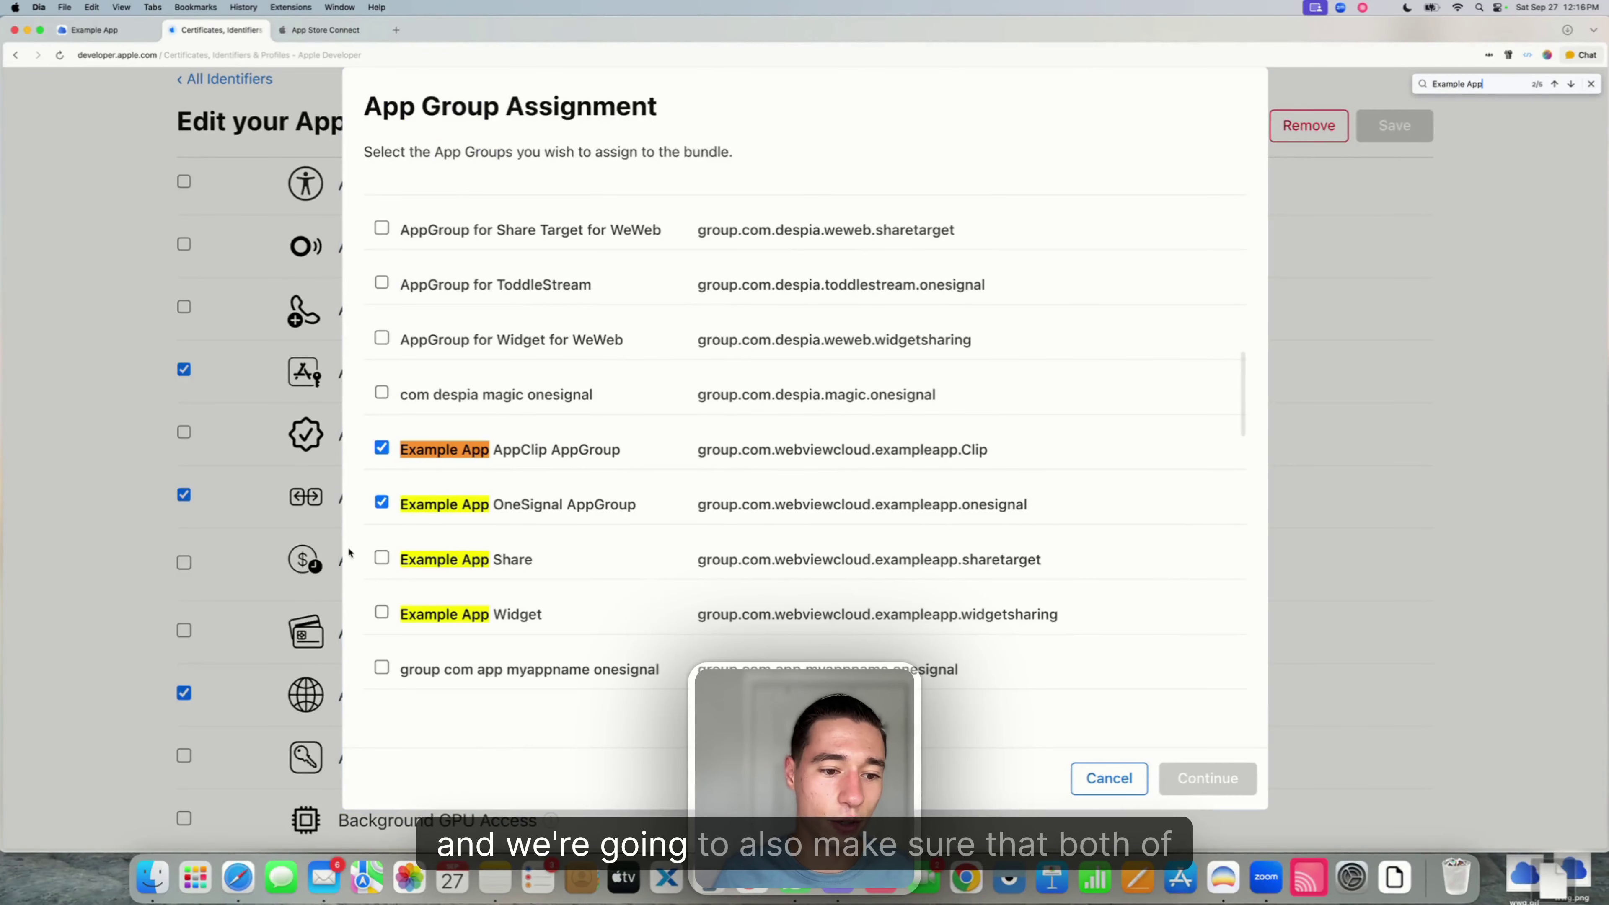
pyautogui.scroll(-1, 509, 527)
pyautogui.click(381, 487)
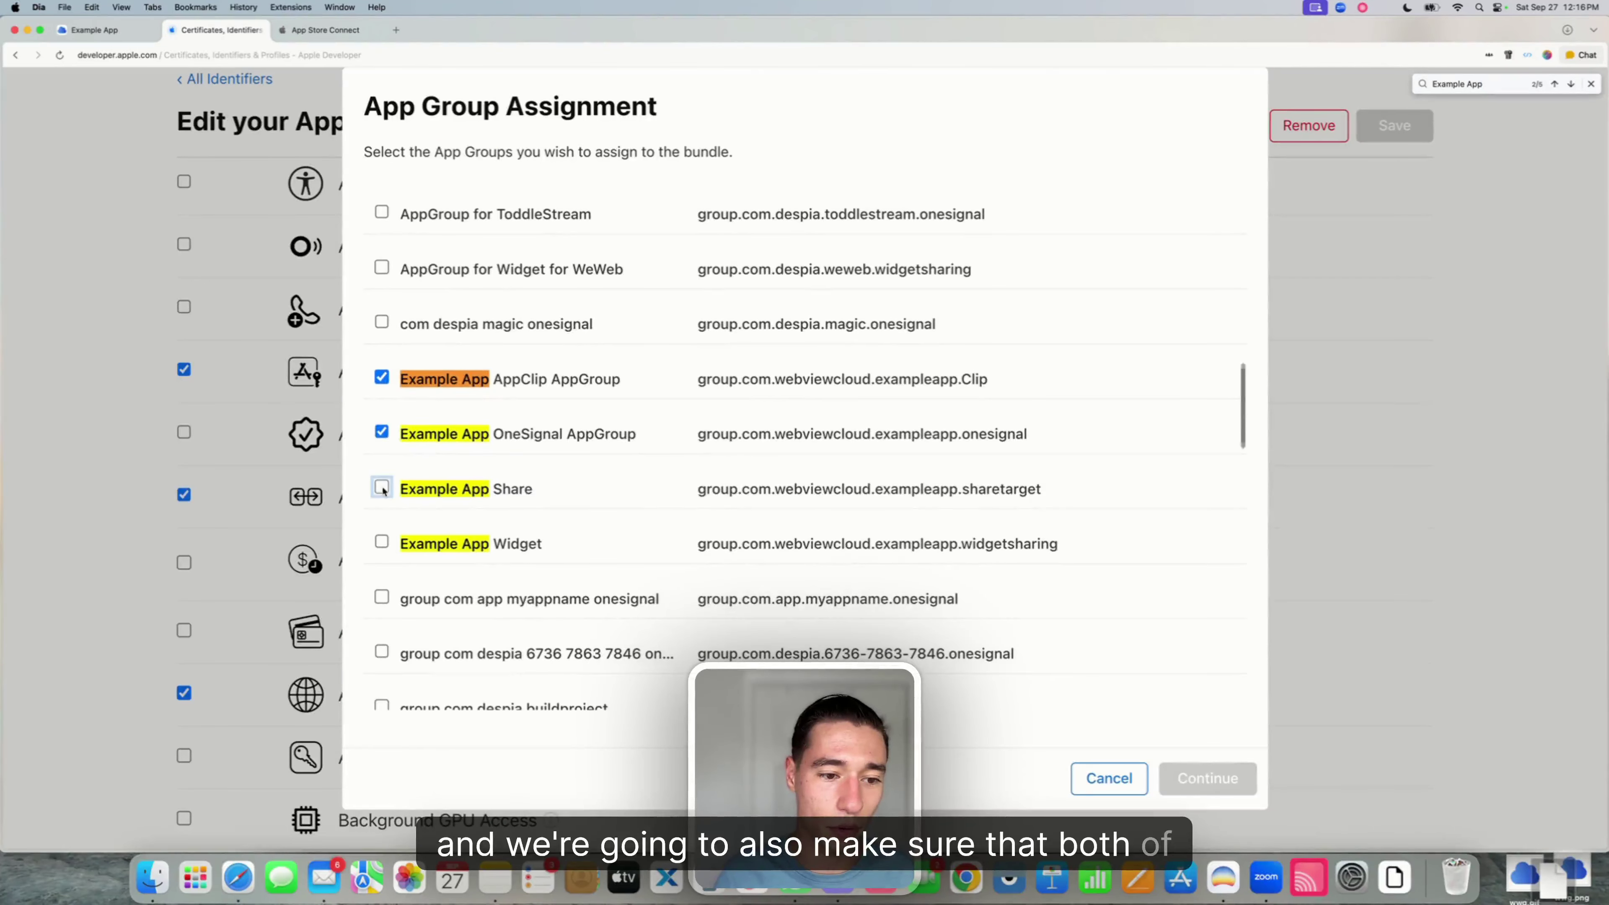
pyautogui.click(381, 541)
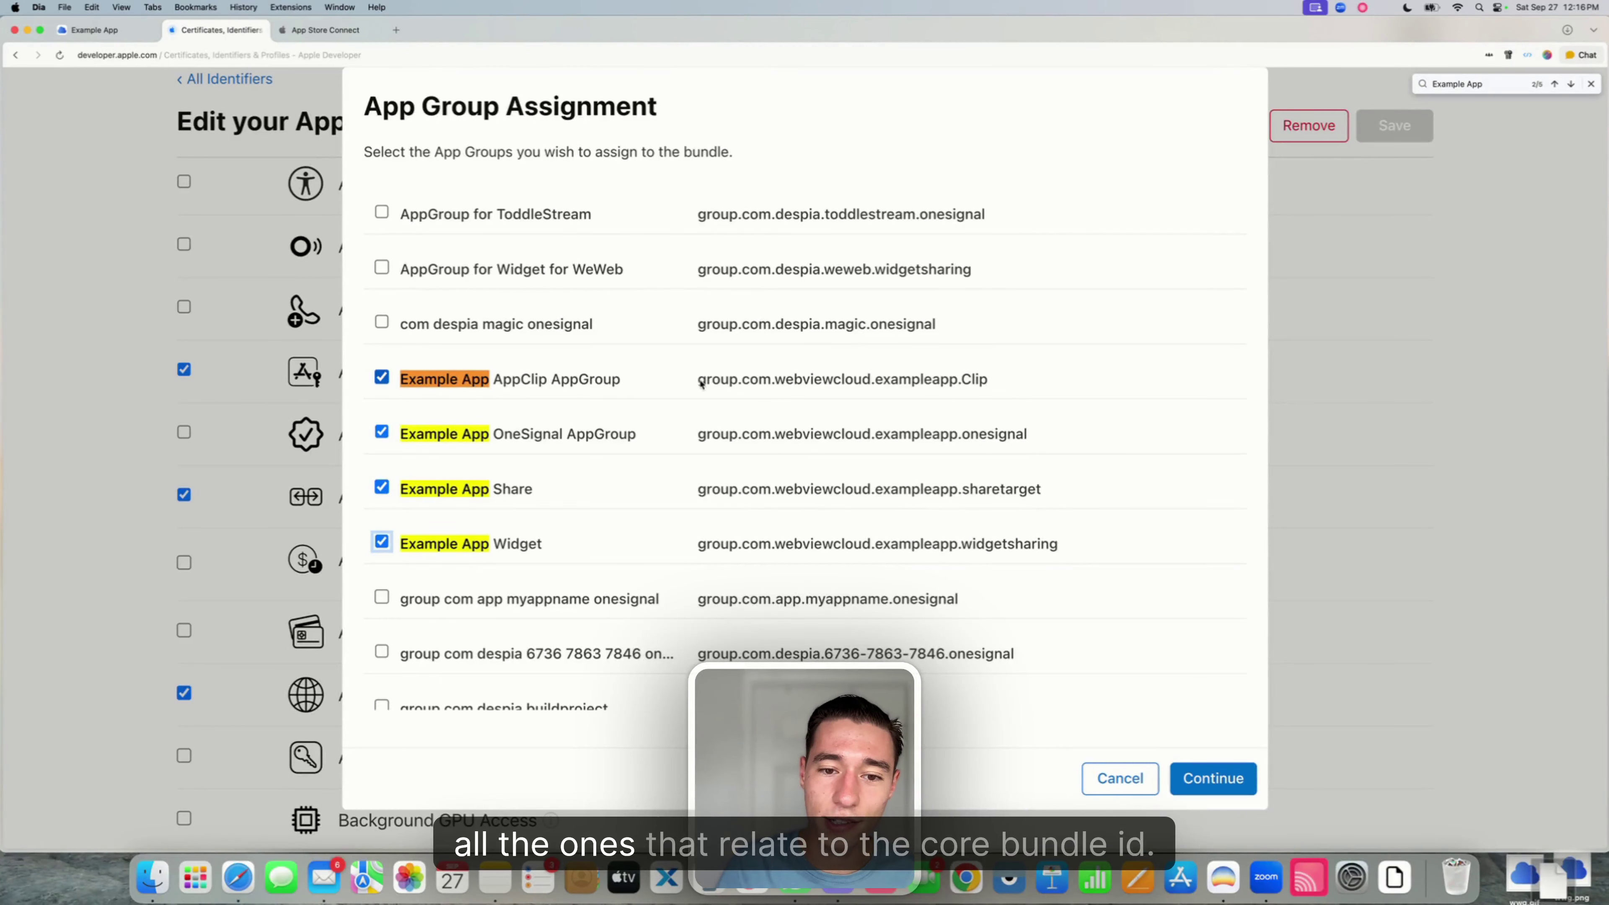
# - Ensure all four Example App groups are selected, then save and confirm the change
pyautogui.moveTo(699, 380); pyautogui.dragTo(872, 382)
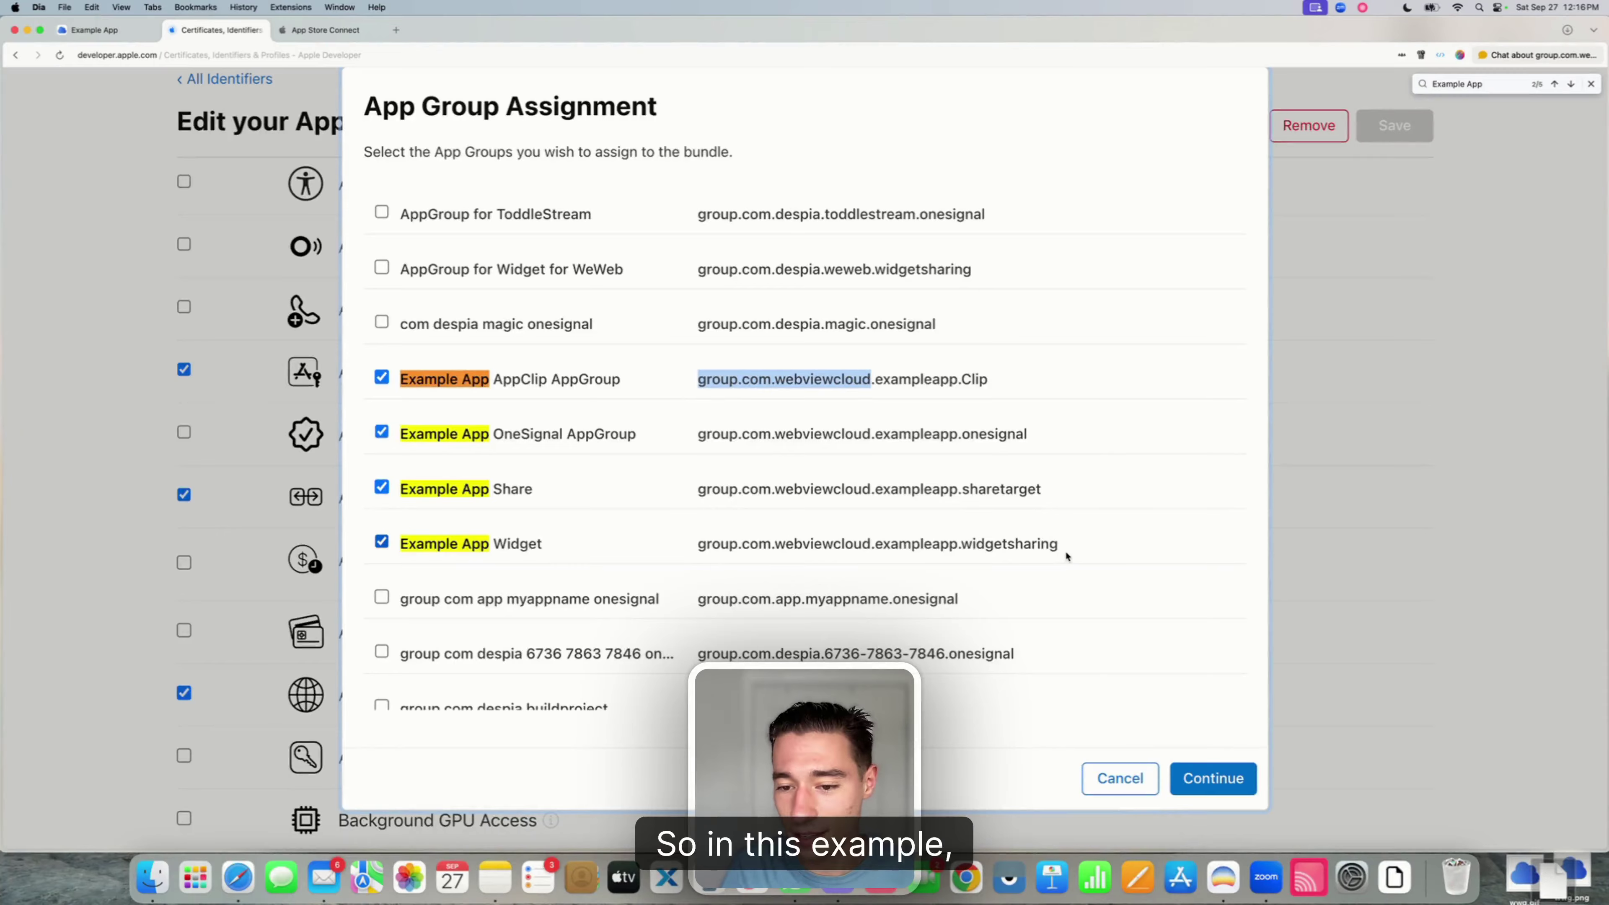
pyautogui.moveTo(1066, 557); pyautogui.dragTo(397, 381)
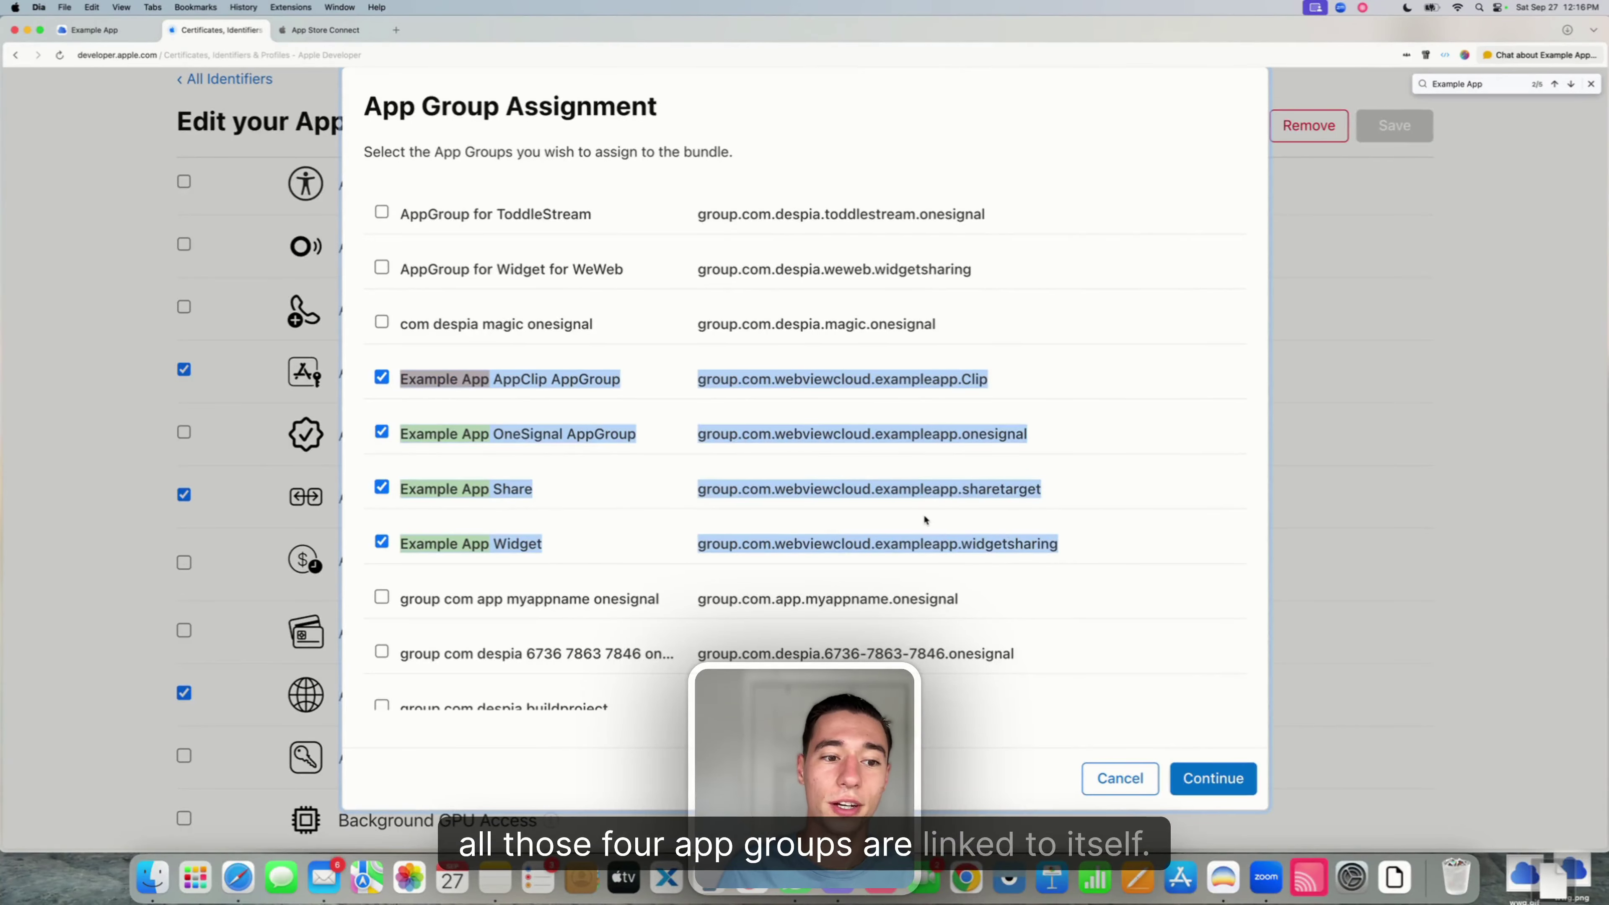
pyautogui.click(1168, 542)
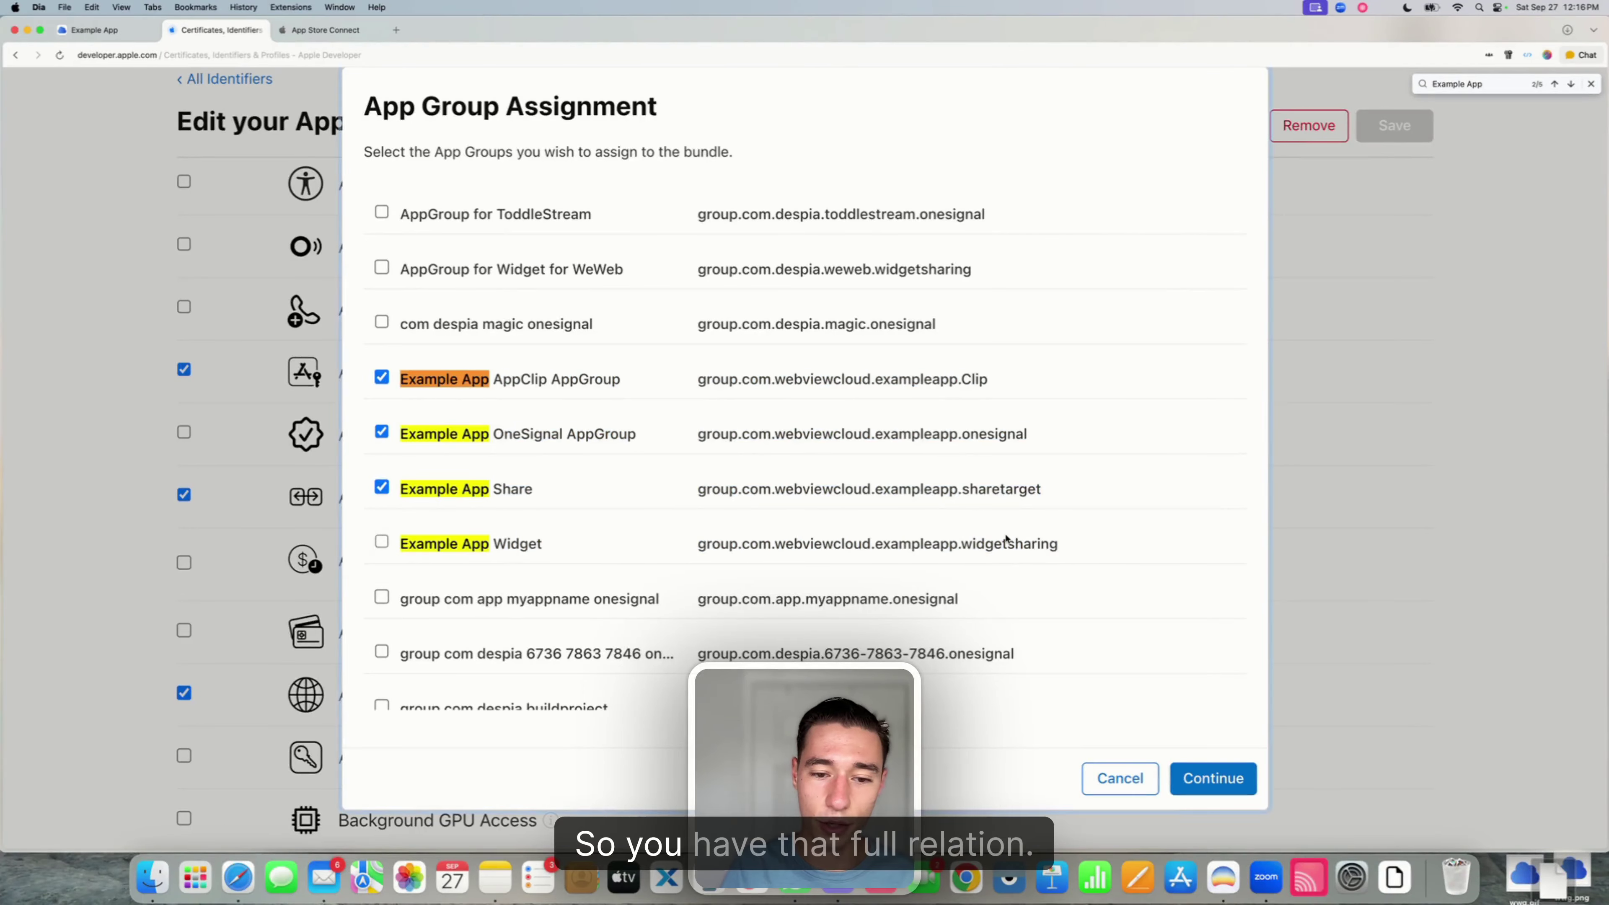
pyautogui.click(382, 542)
pyautogui.click(1213, 778)
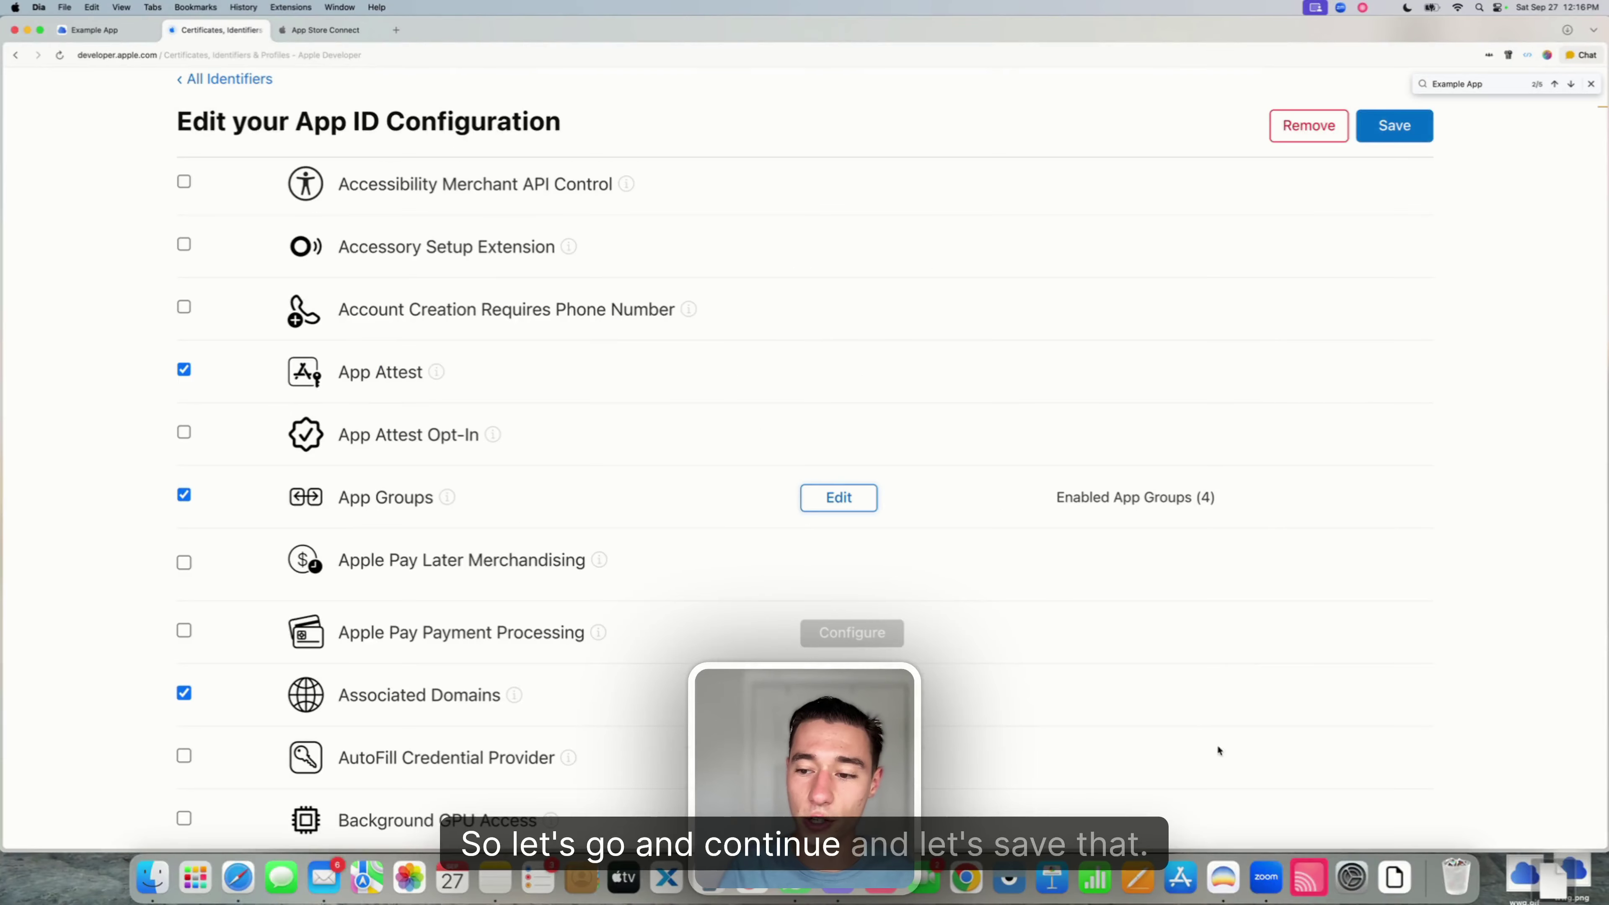
pyautogui.click(1407, 130)
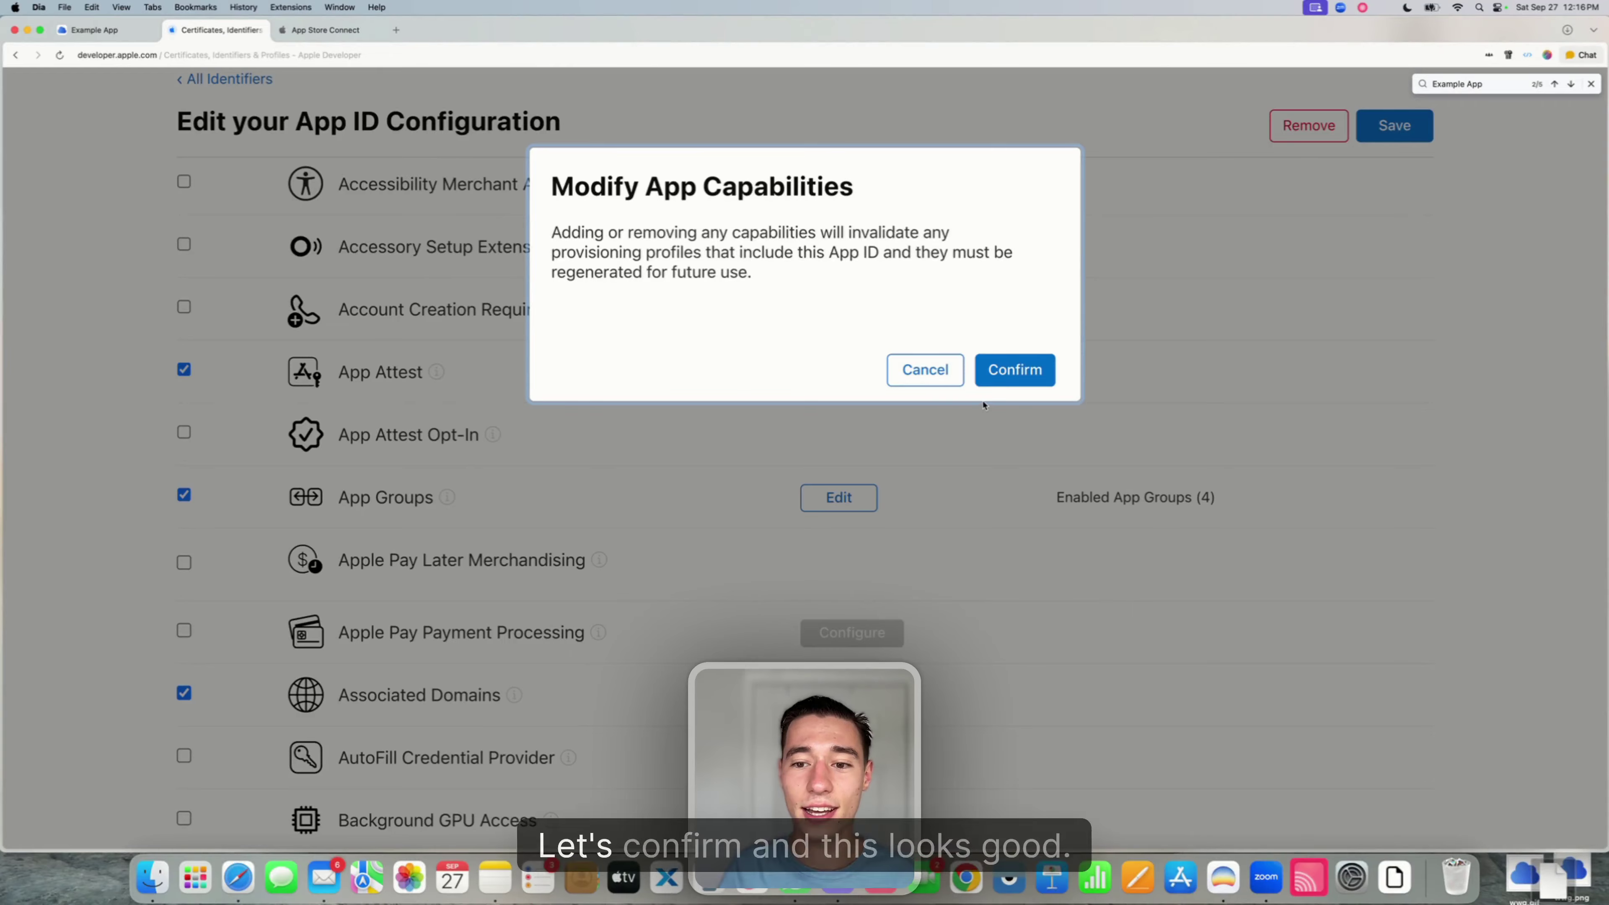
pyautogui.click(1022, 374)
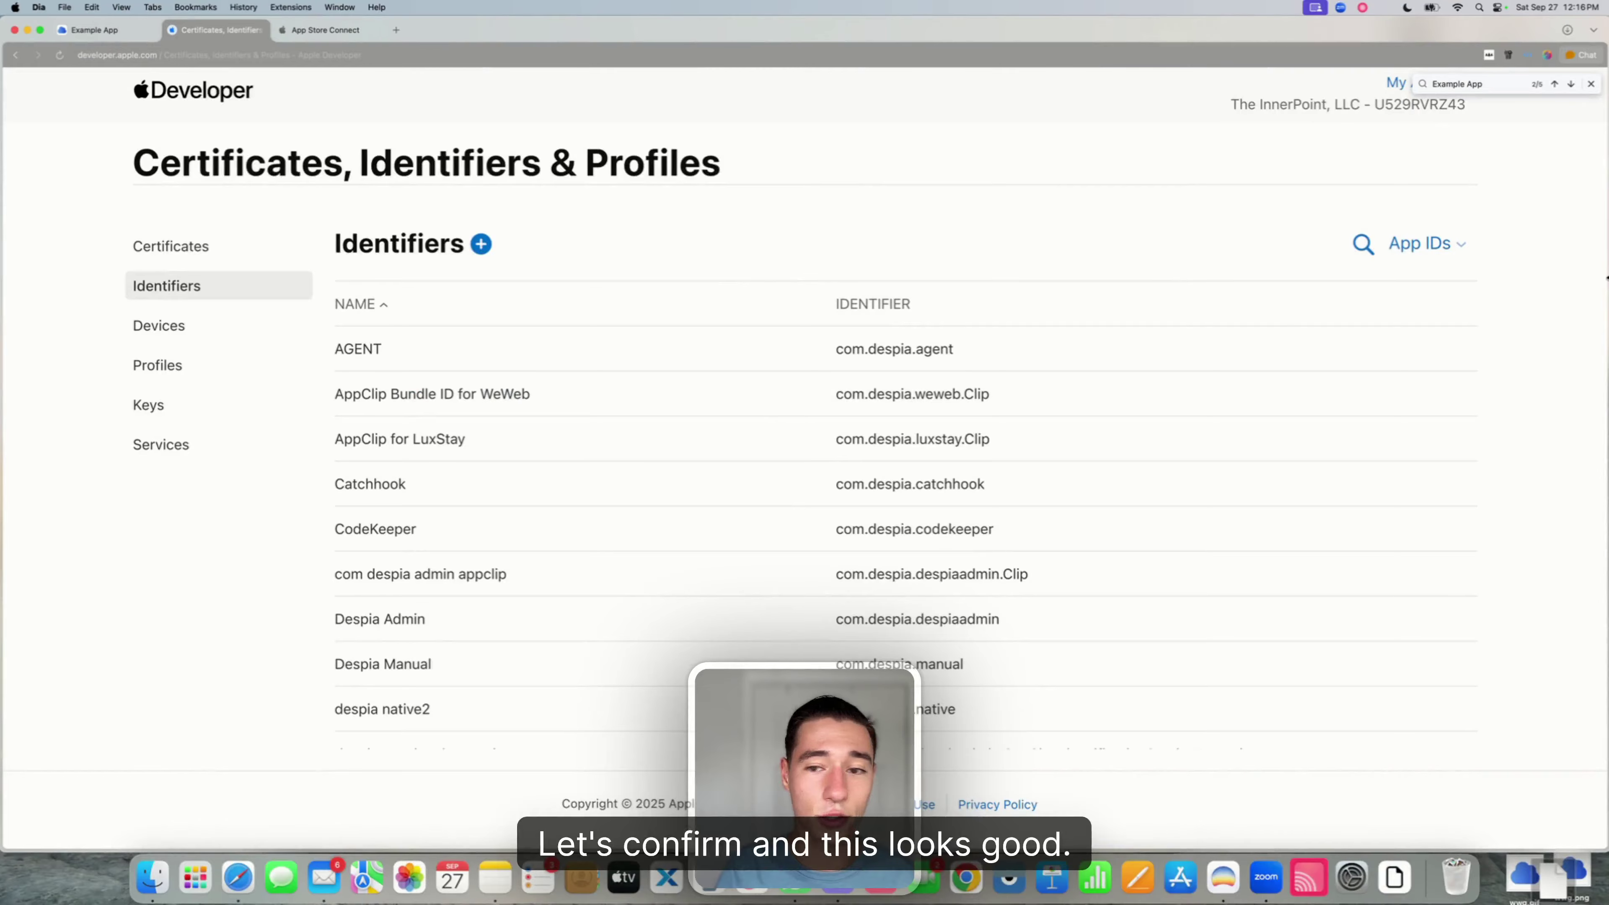
# - Inspect the Example App Share identifier, then return to the full identifiers list
pyautogui.click(1363, 243)
pyautogui.write('Example App')
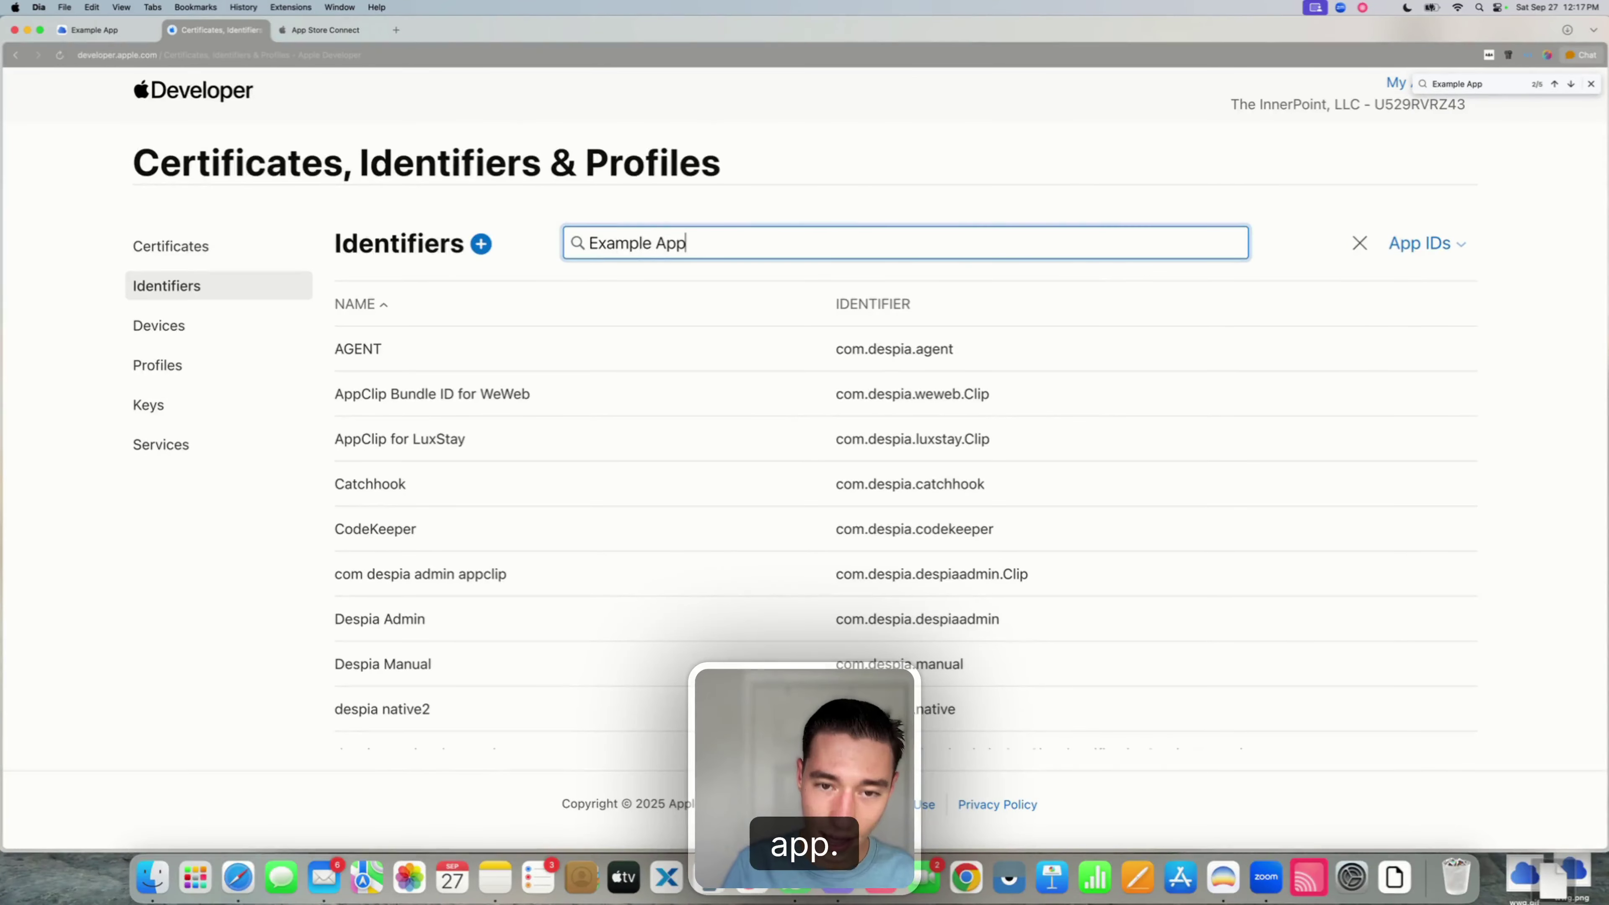
pyautogui.click(447, 492)
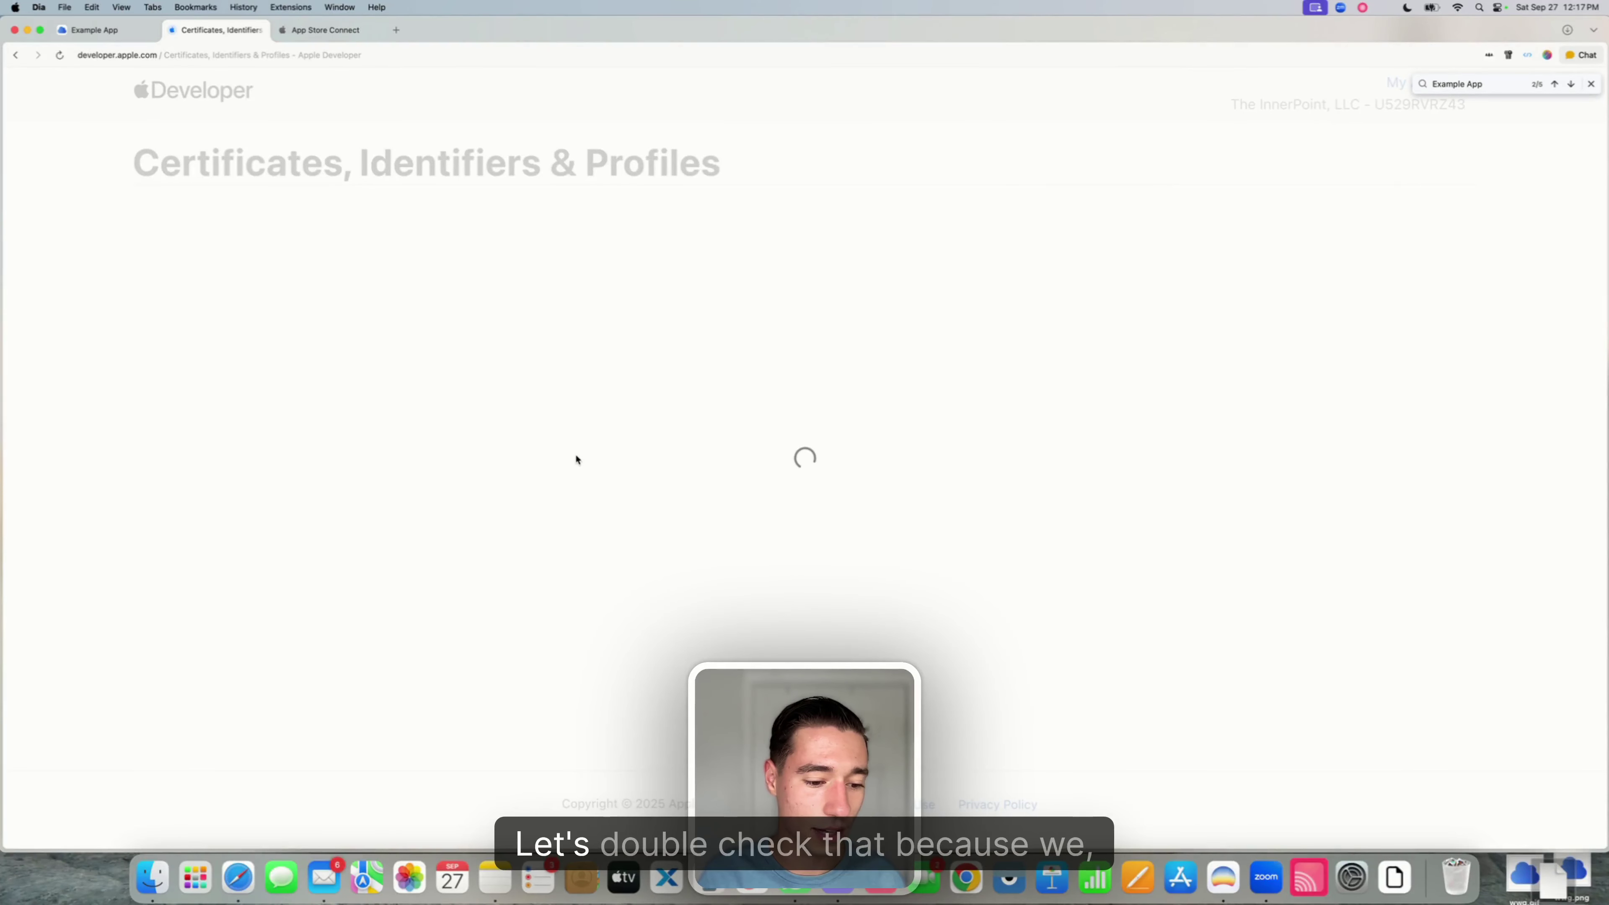
pyautogui.scroll(-10, 574, 452)
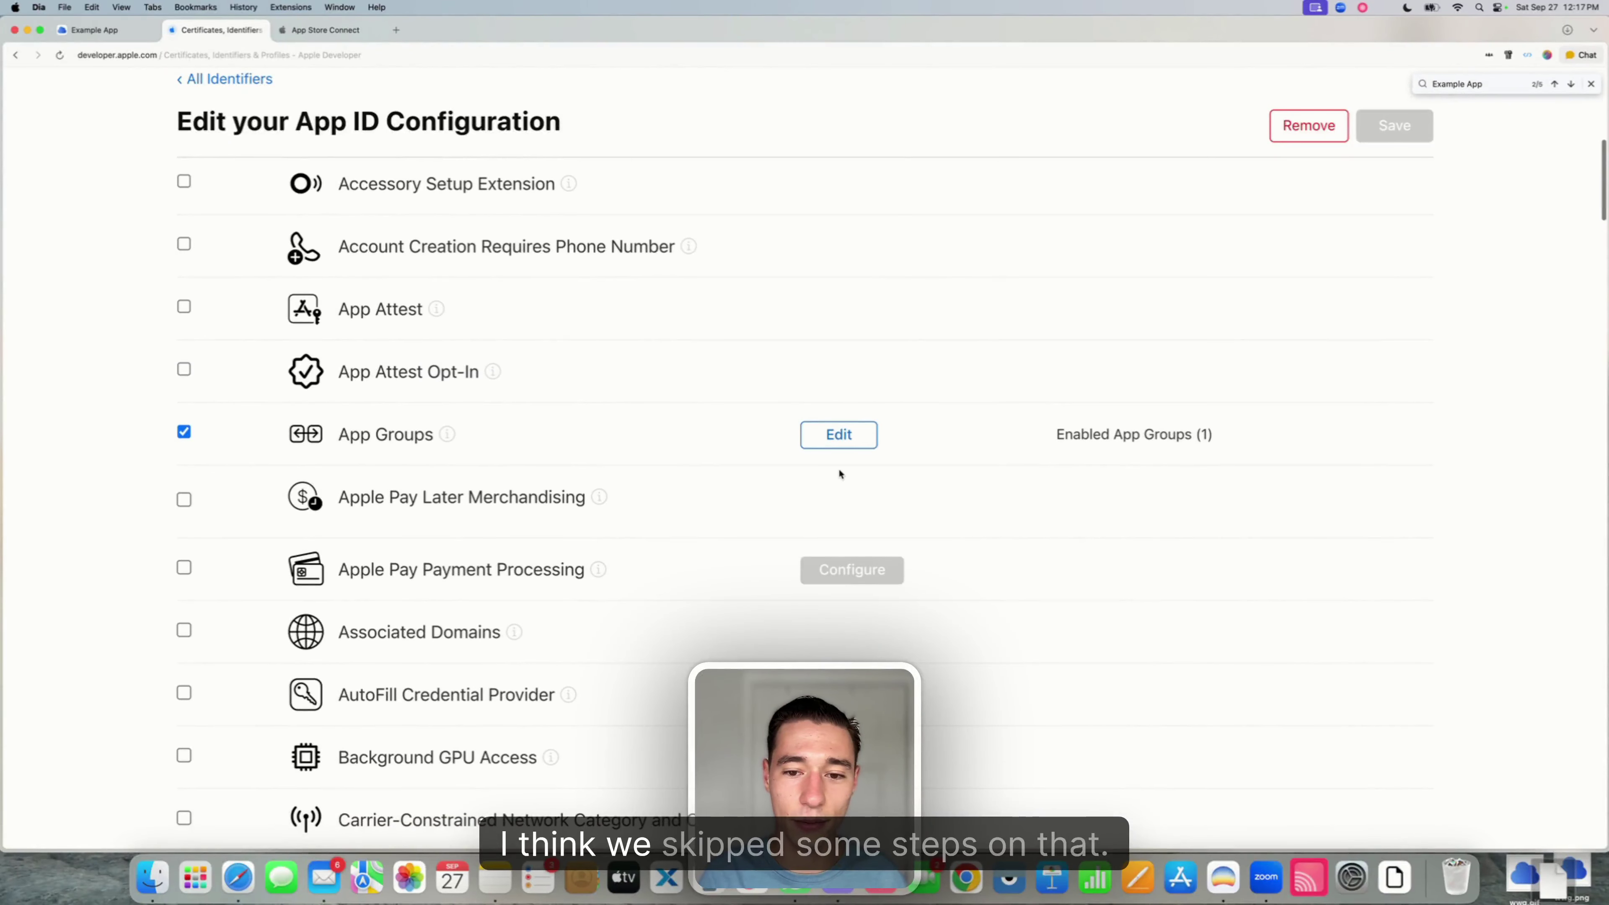
pyautogui.click(247, 81)
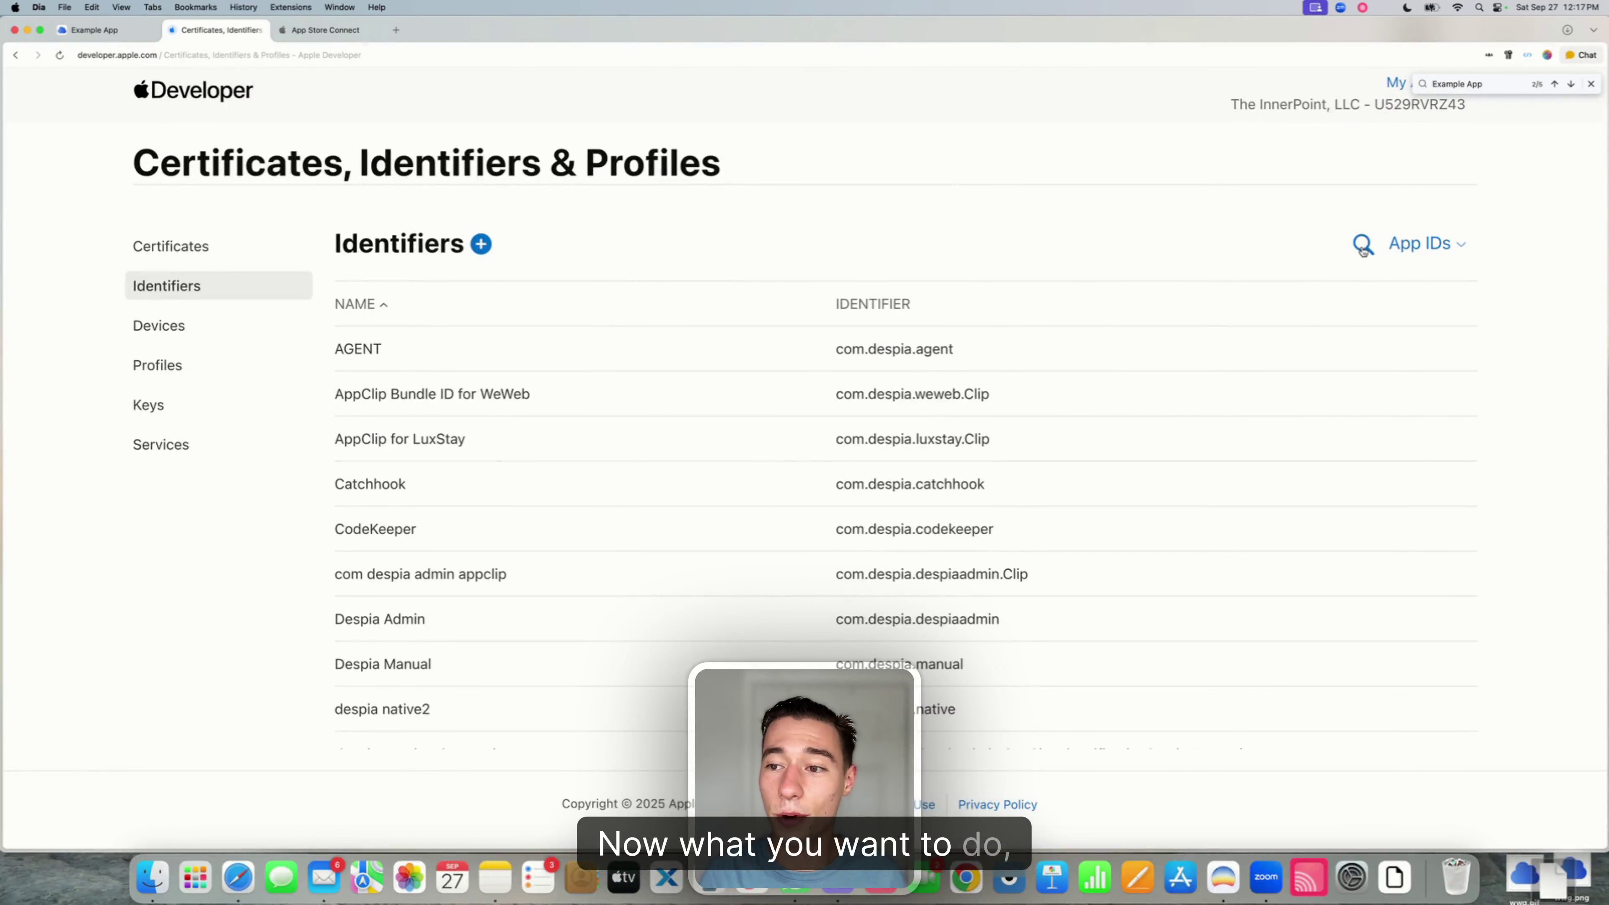
# - Search identifiers for 'Example App' to list its five App IDs
pyautogui.click(1363, 247)
pyautogui.write('Exampl')
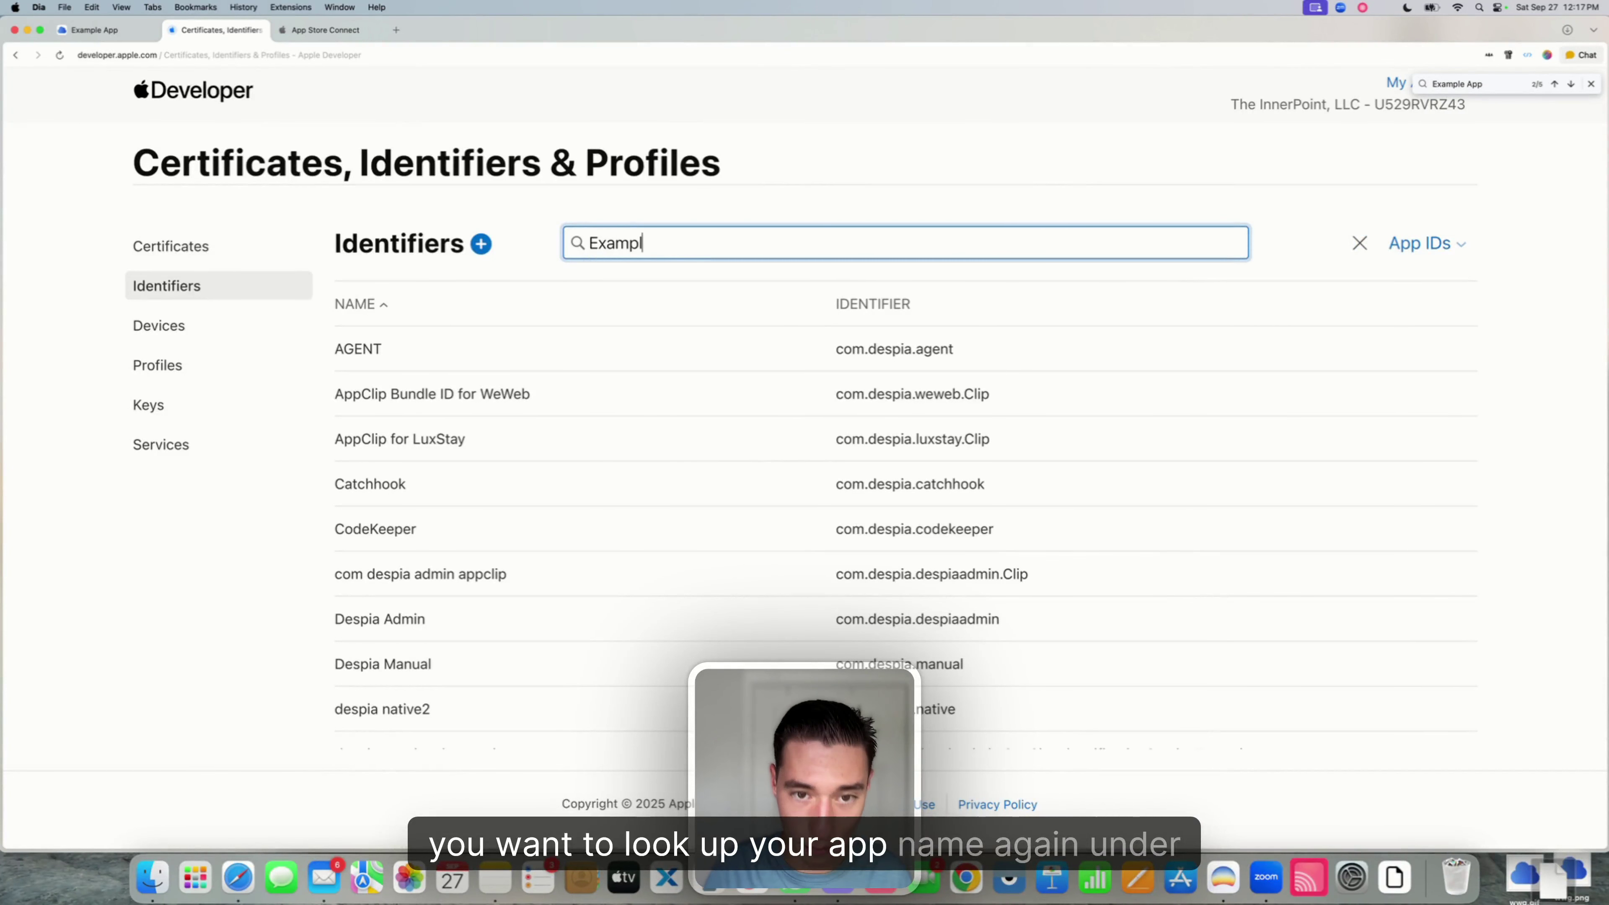
pyautogui.write('e A')
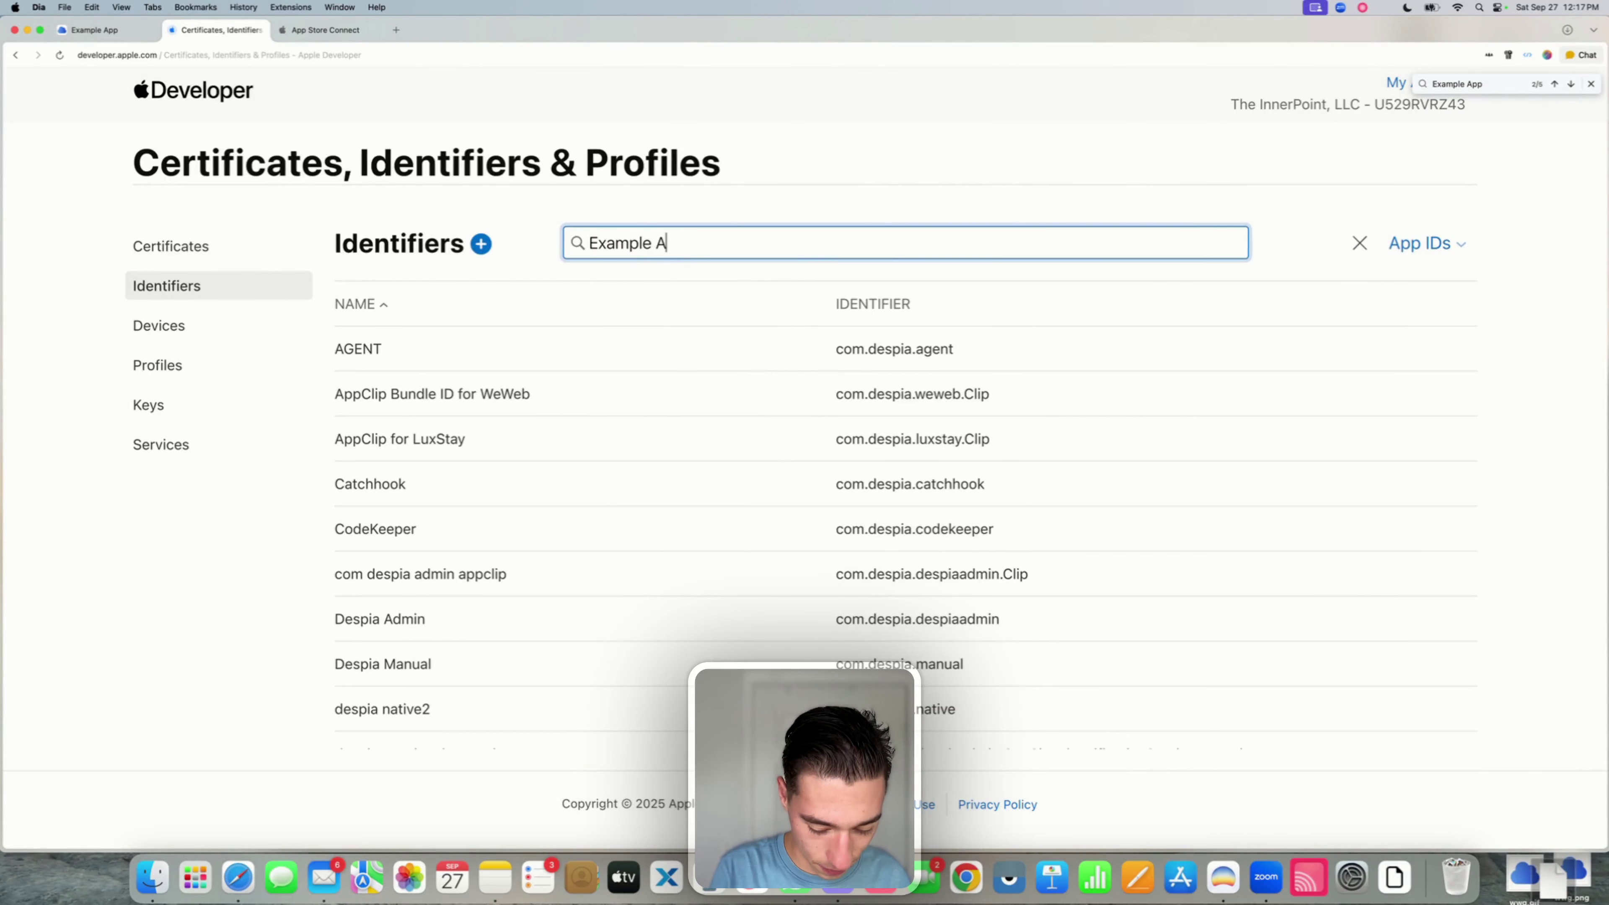
pyautogui.write('pp')
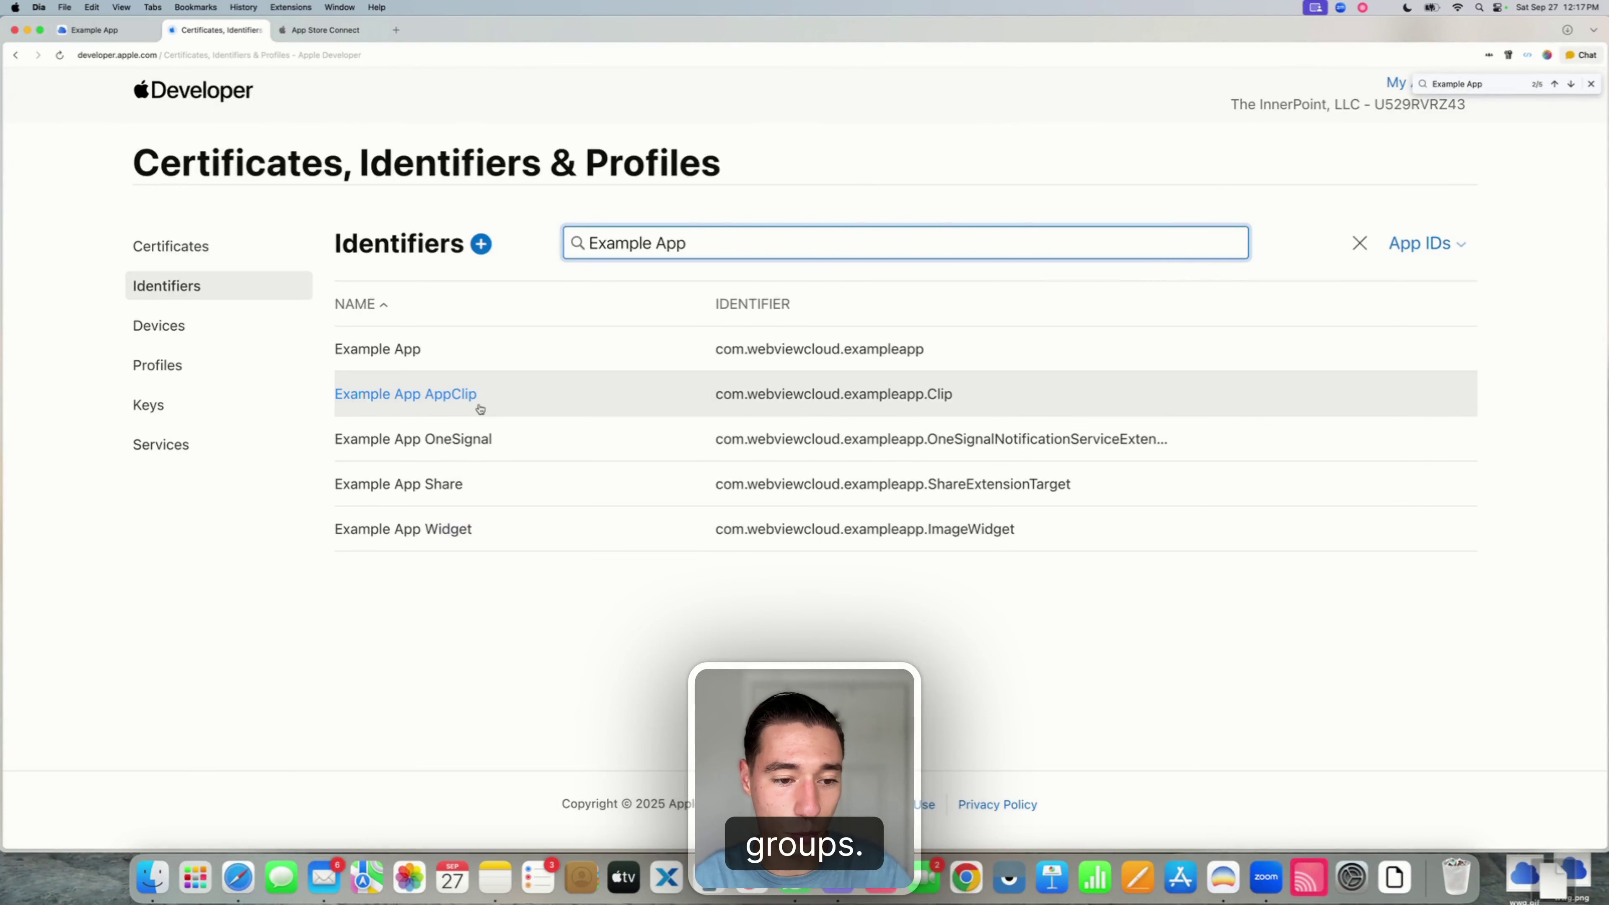
pyautogui.click(418, 643)
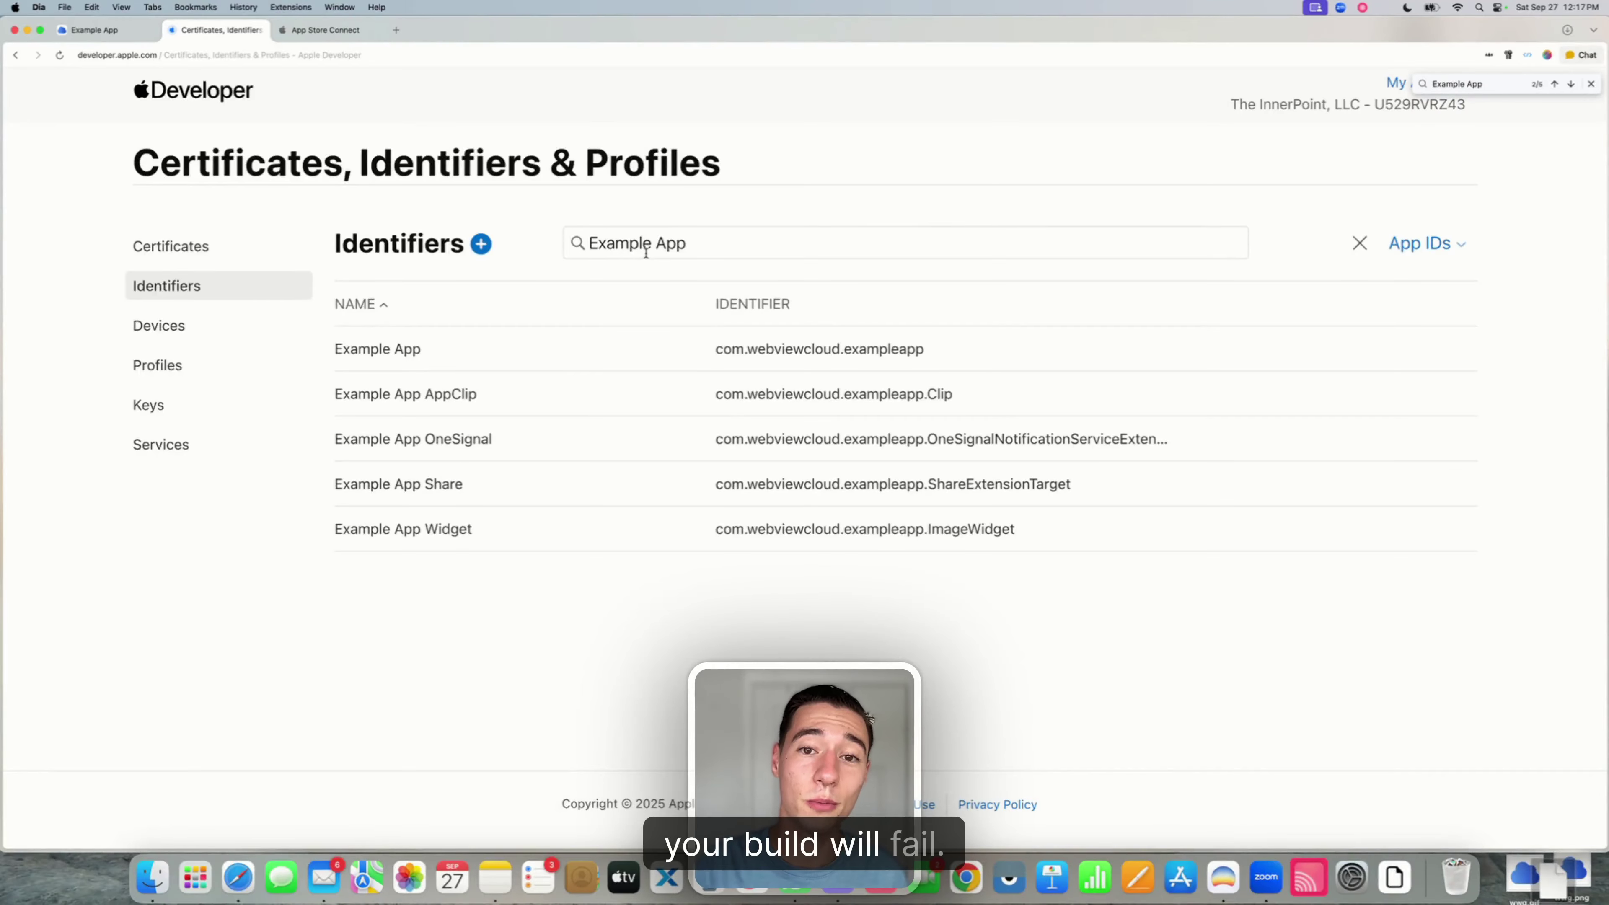
# - Check the target IDs in the Example App deployment panel, then move to App Store Connect
pyautogui.click(117, 30)
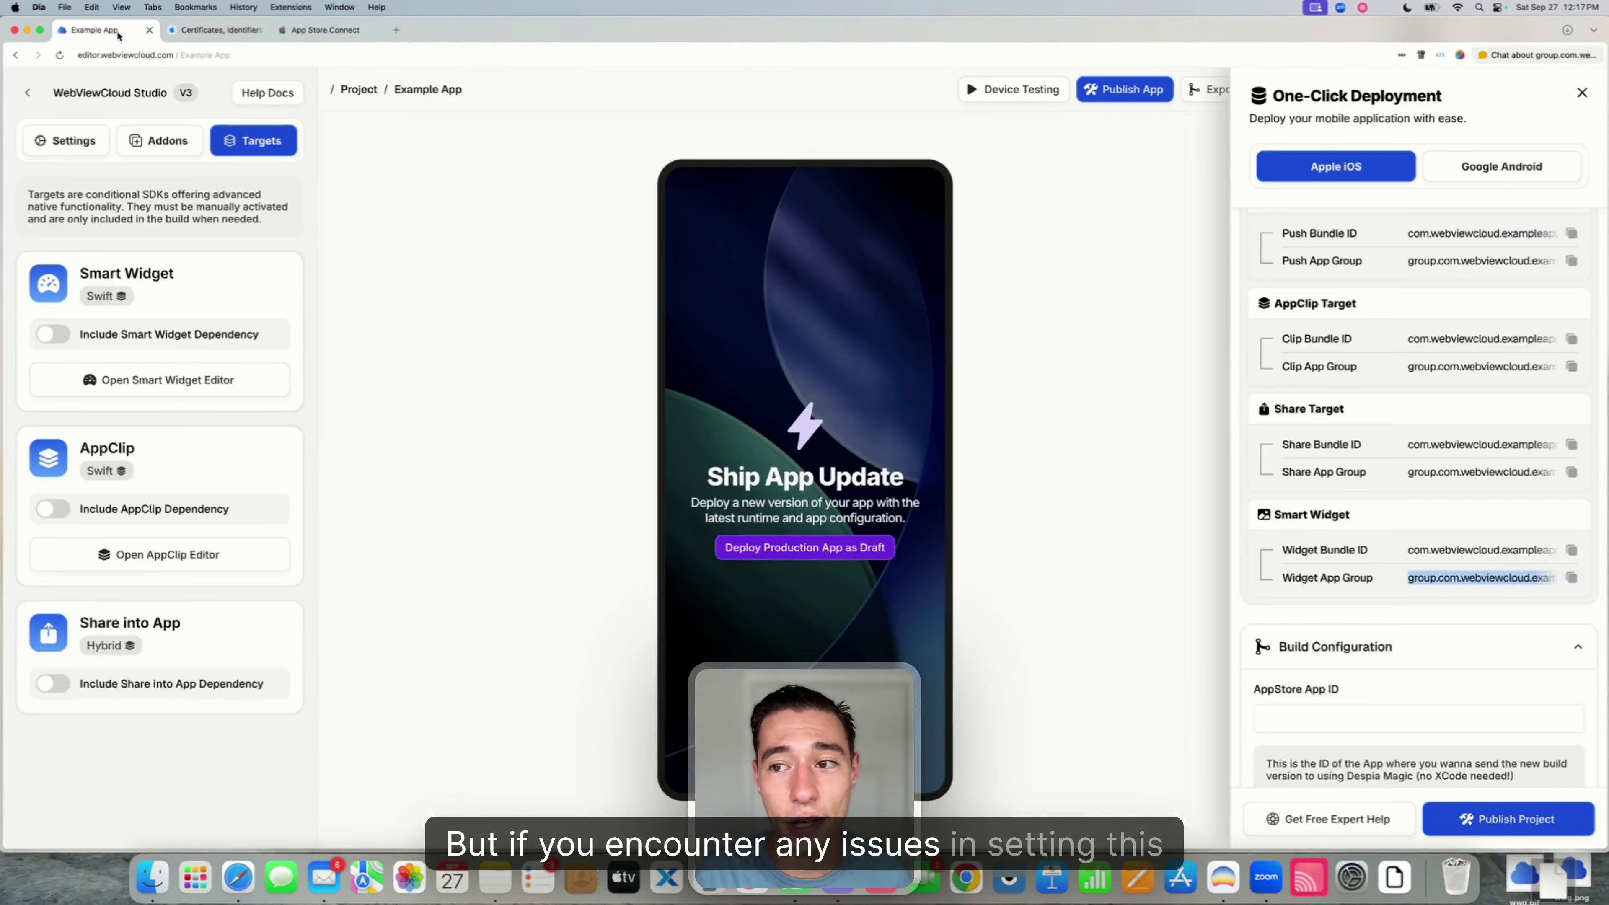
pyautogui.click(1296, 819)
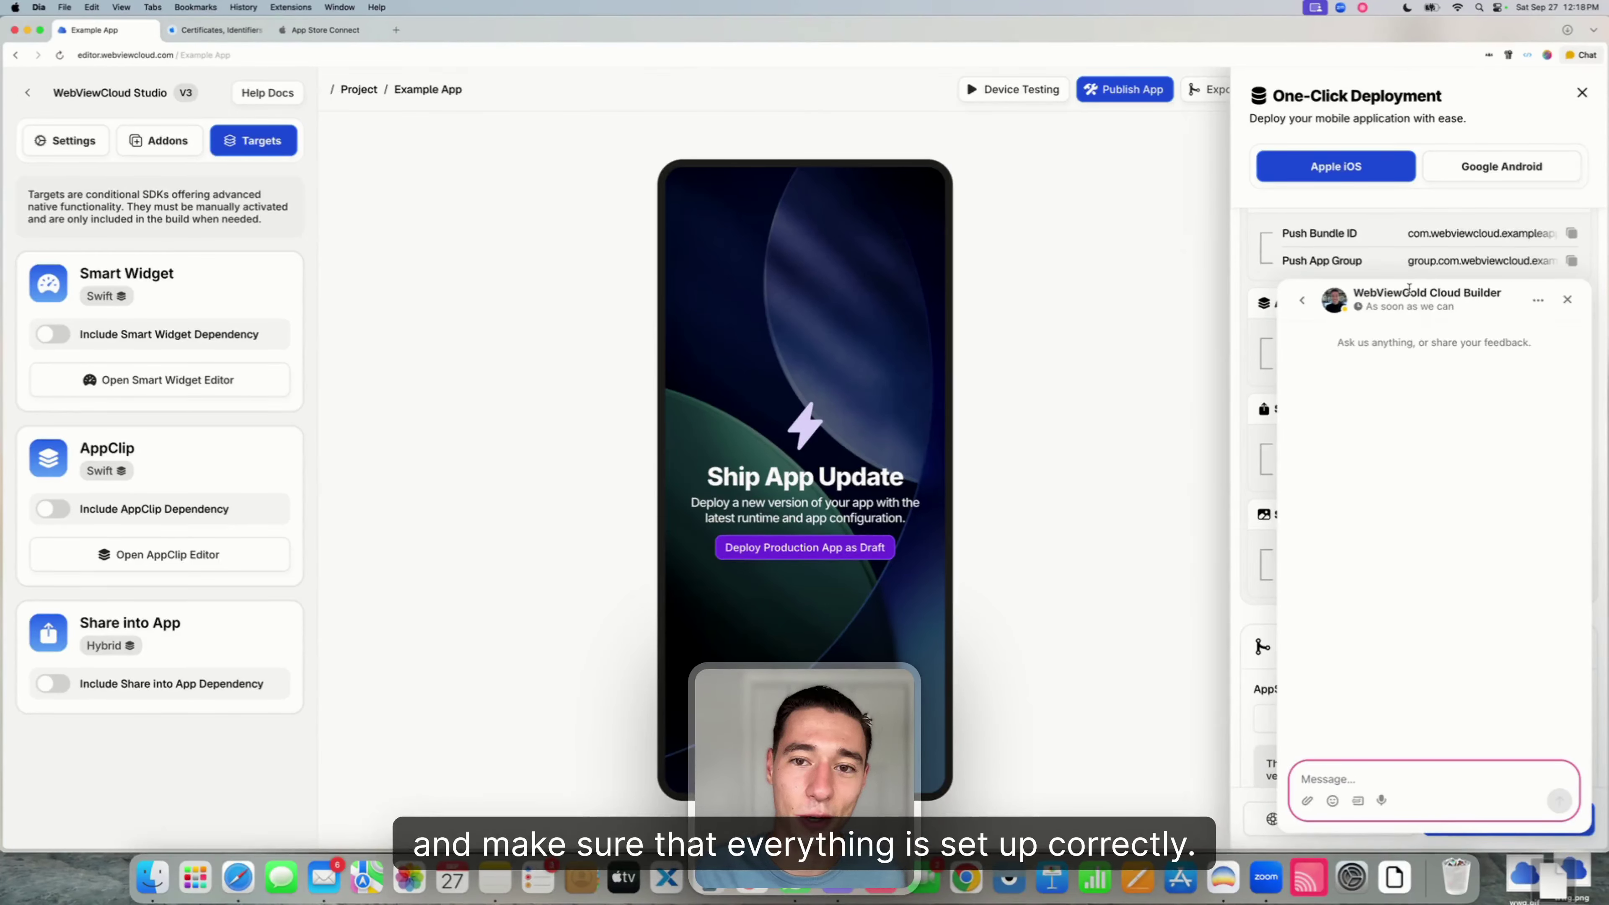
pyautogui.click(1574, 305)
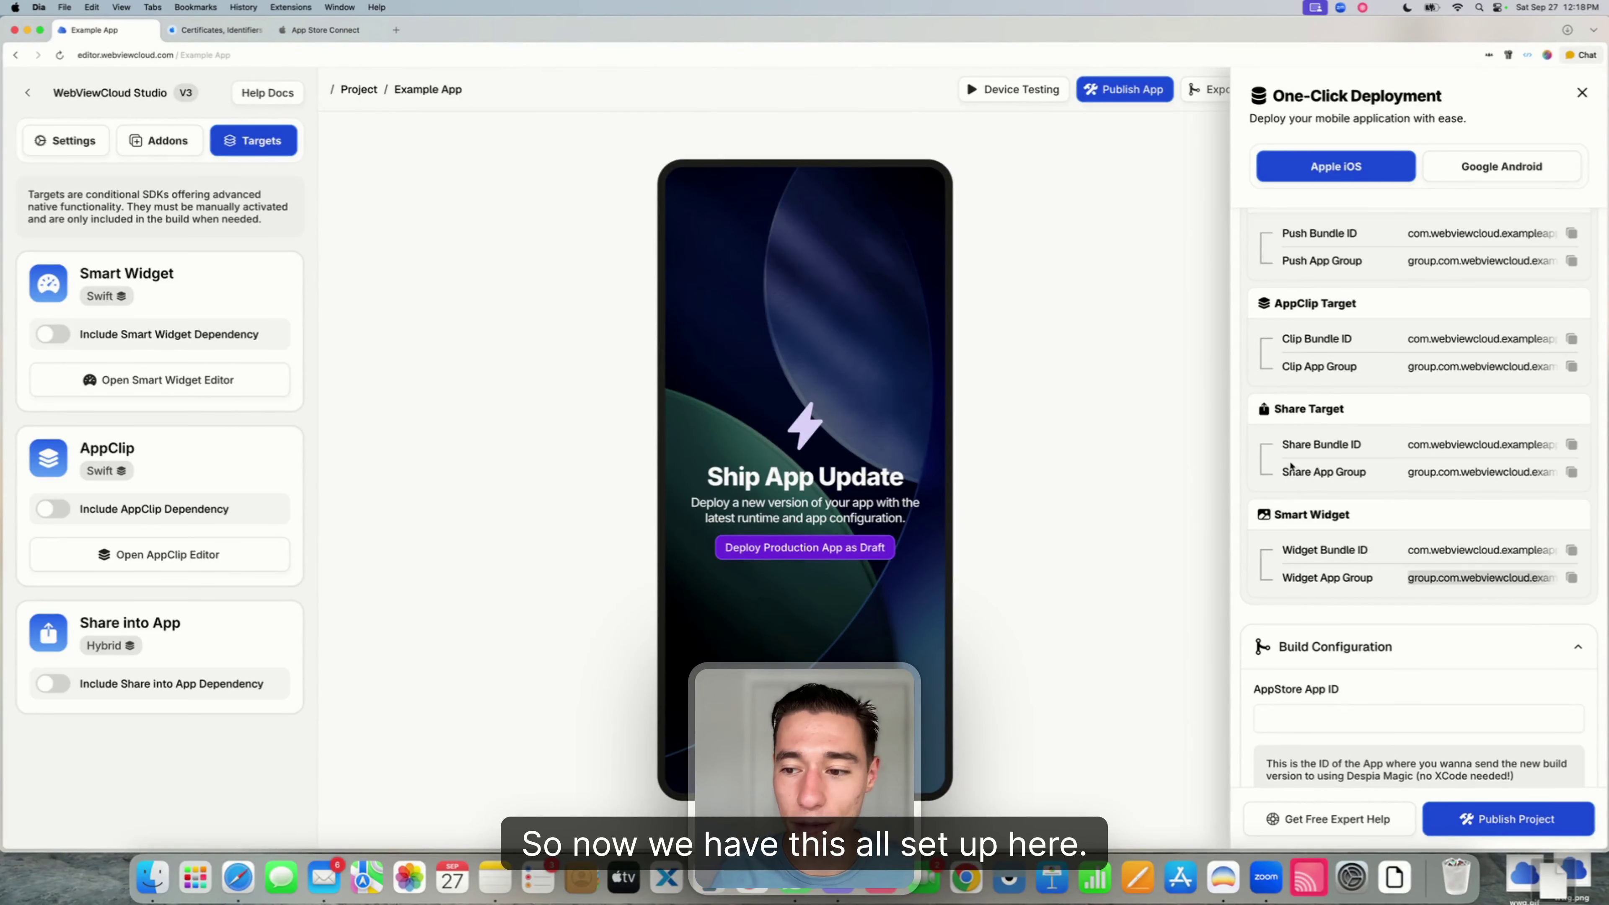
pyautogui.click(1412, 577)
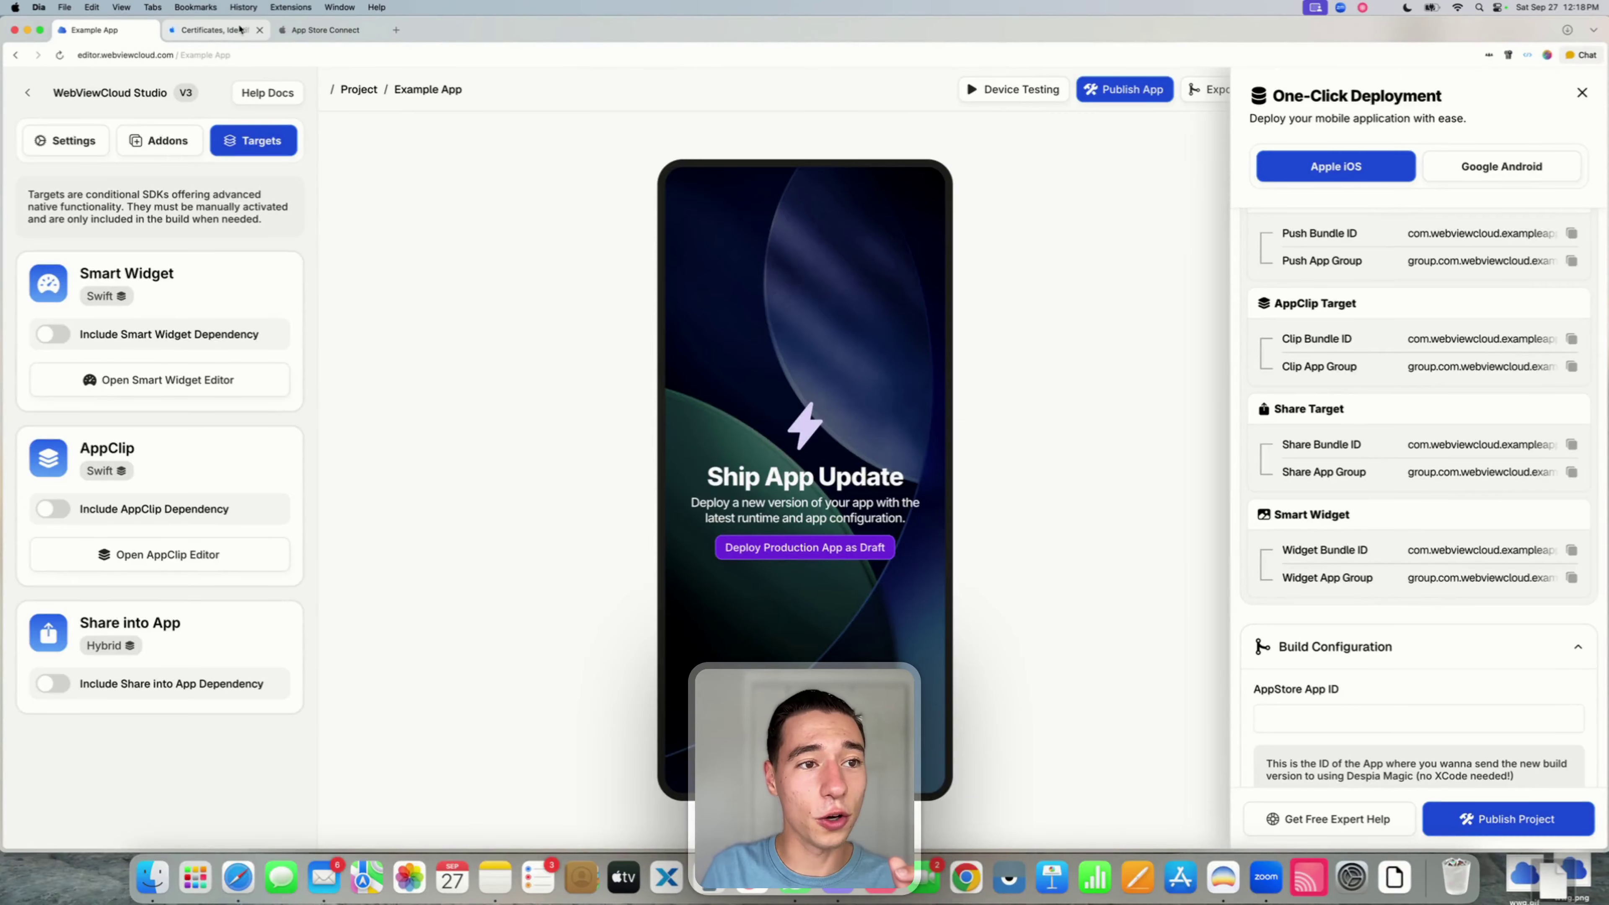
pyautogui.click(325, 30)
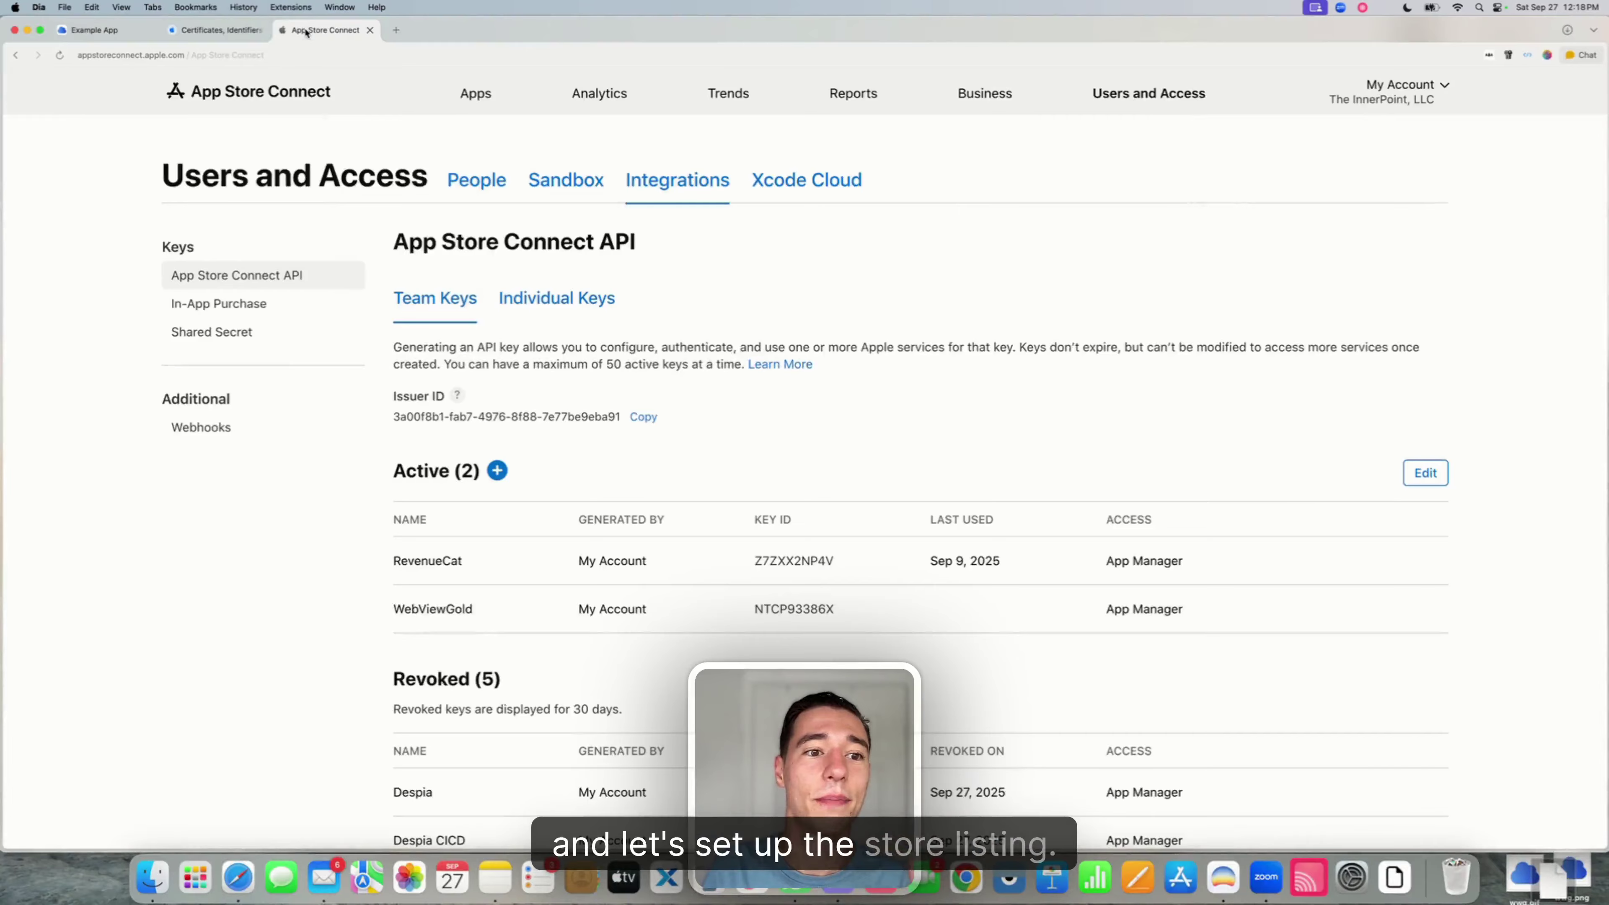
# - Start a new iOS app named Example App - WebViewGold with English (U.S.) as primary language
pyautogui.click(475, 100)
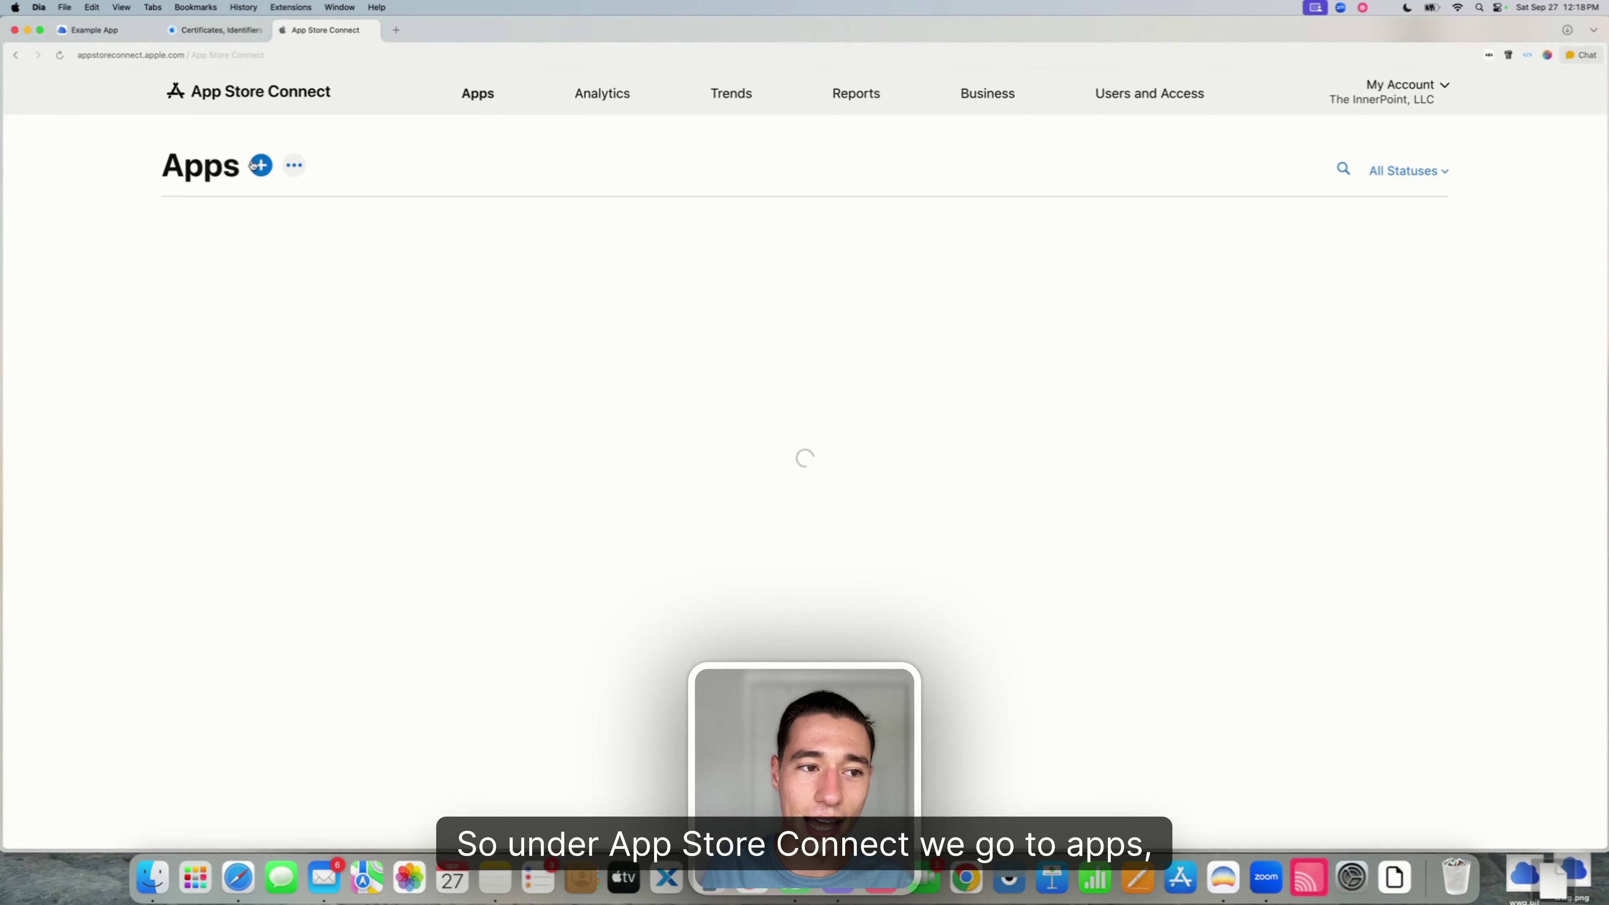
pyautogui.click(261, 166)
pyautogui.click(218, 225)
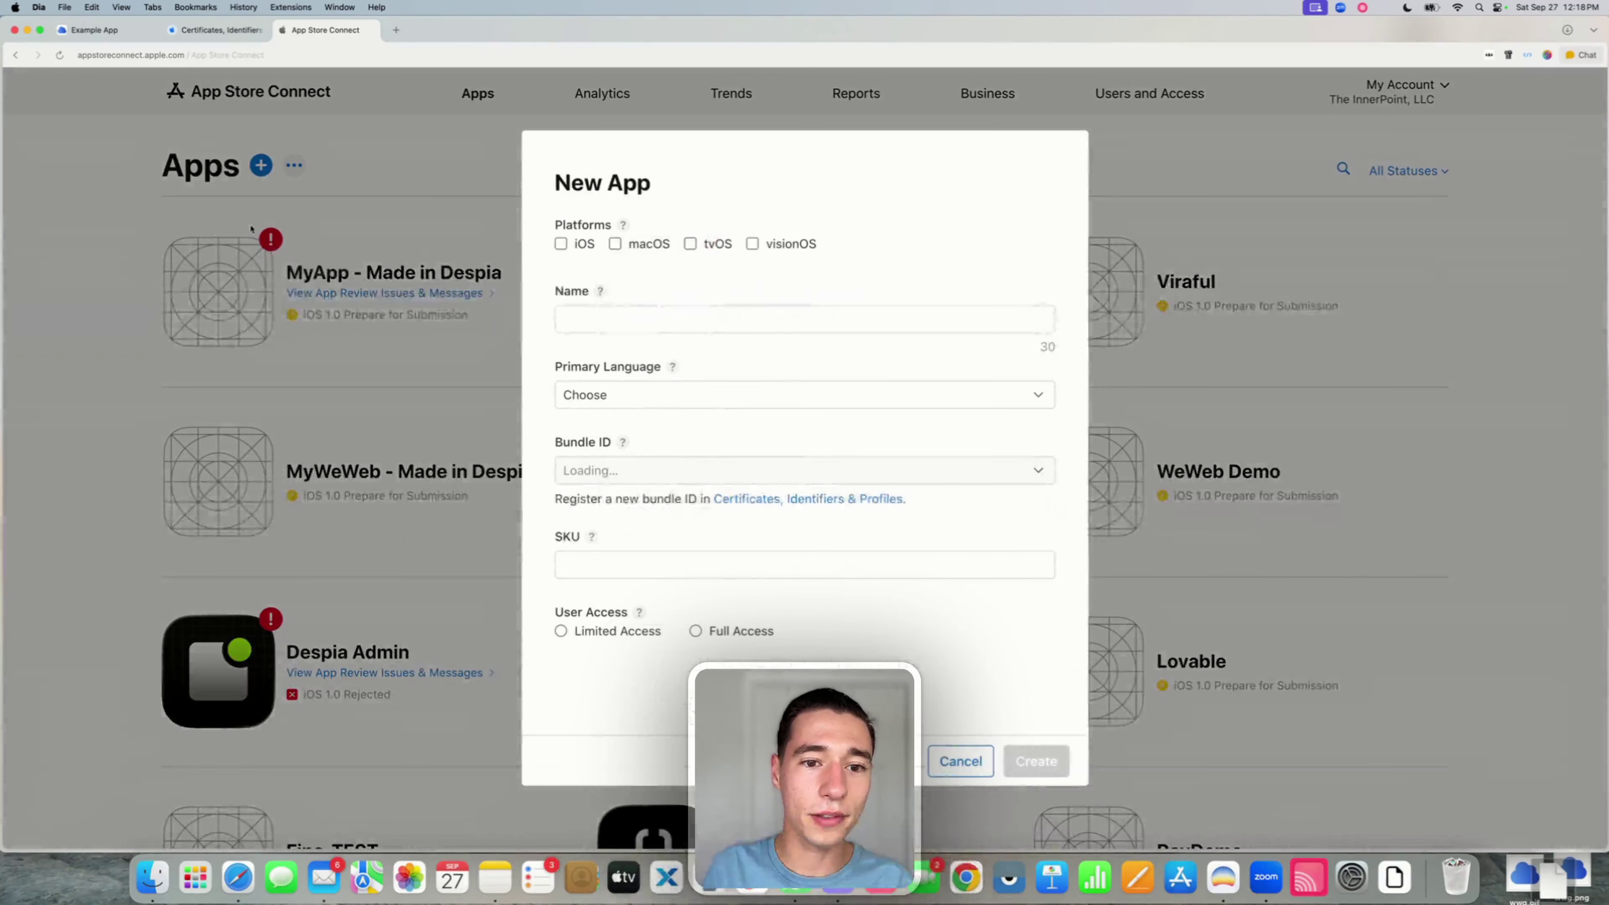
pyautogui.click(587, 314)
pyautogui.write('Example App - WebViewGold')
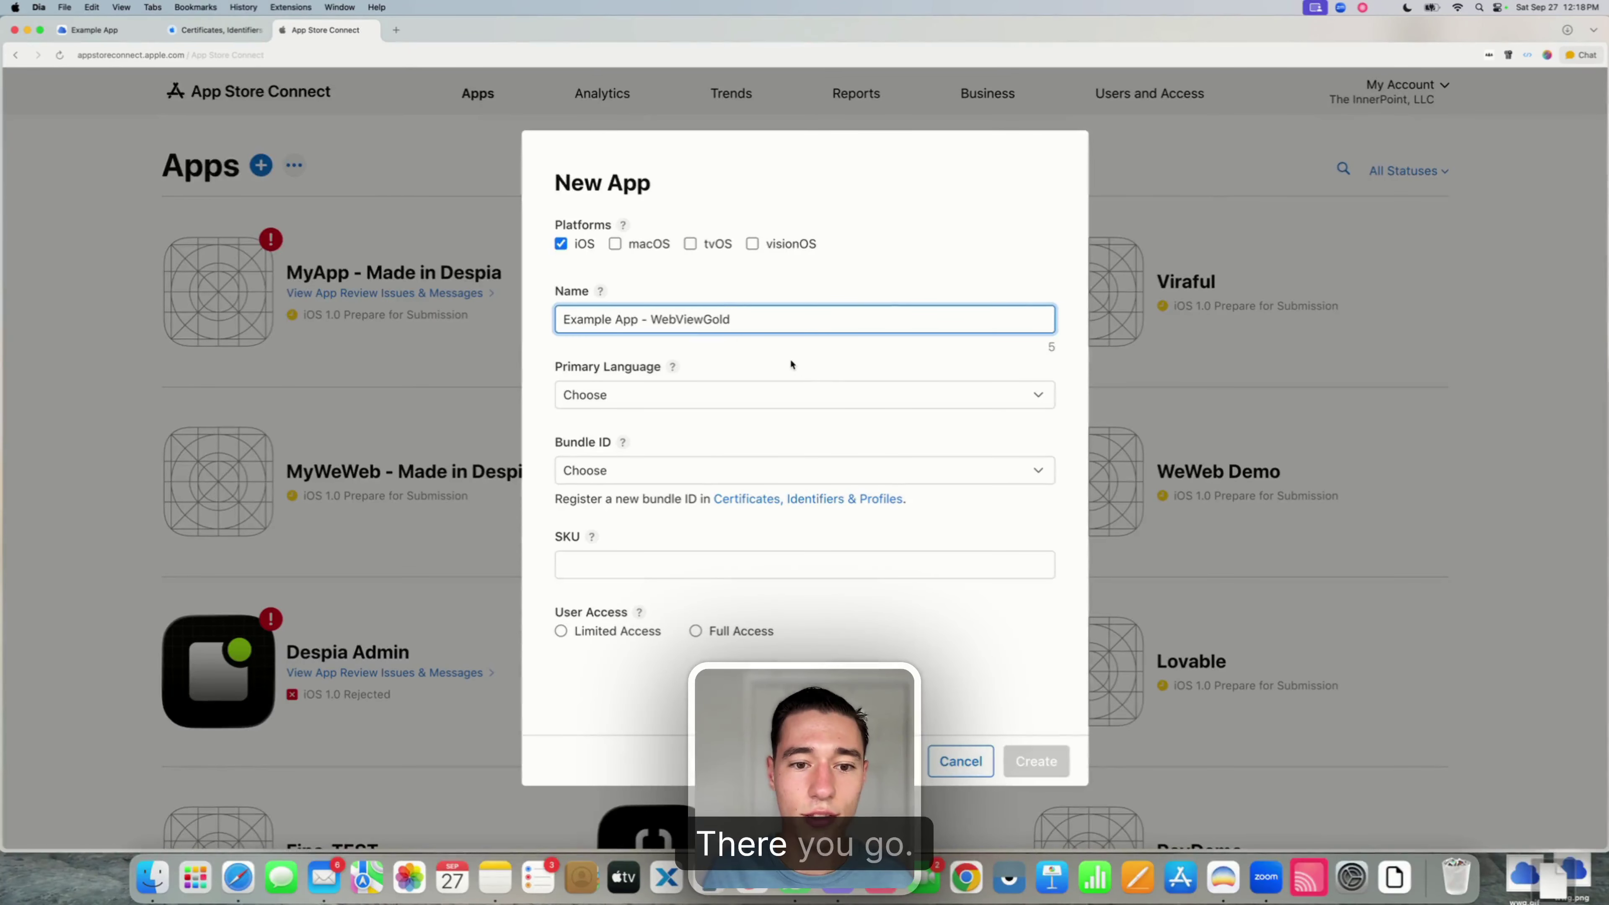
pyautogui.click(791, 361)
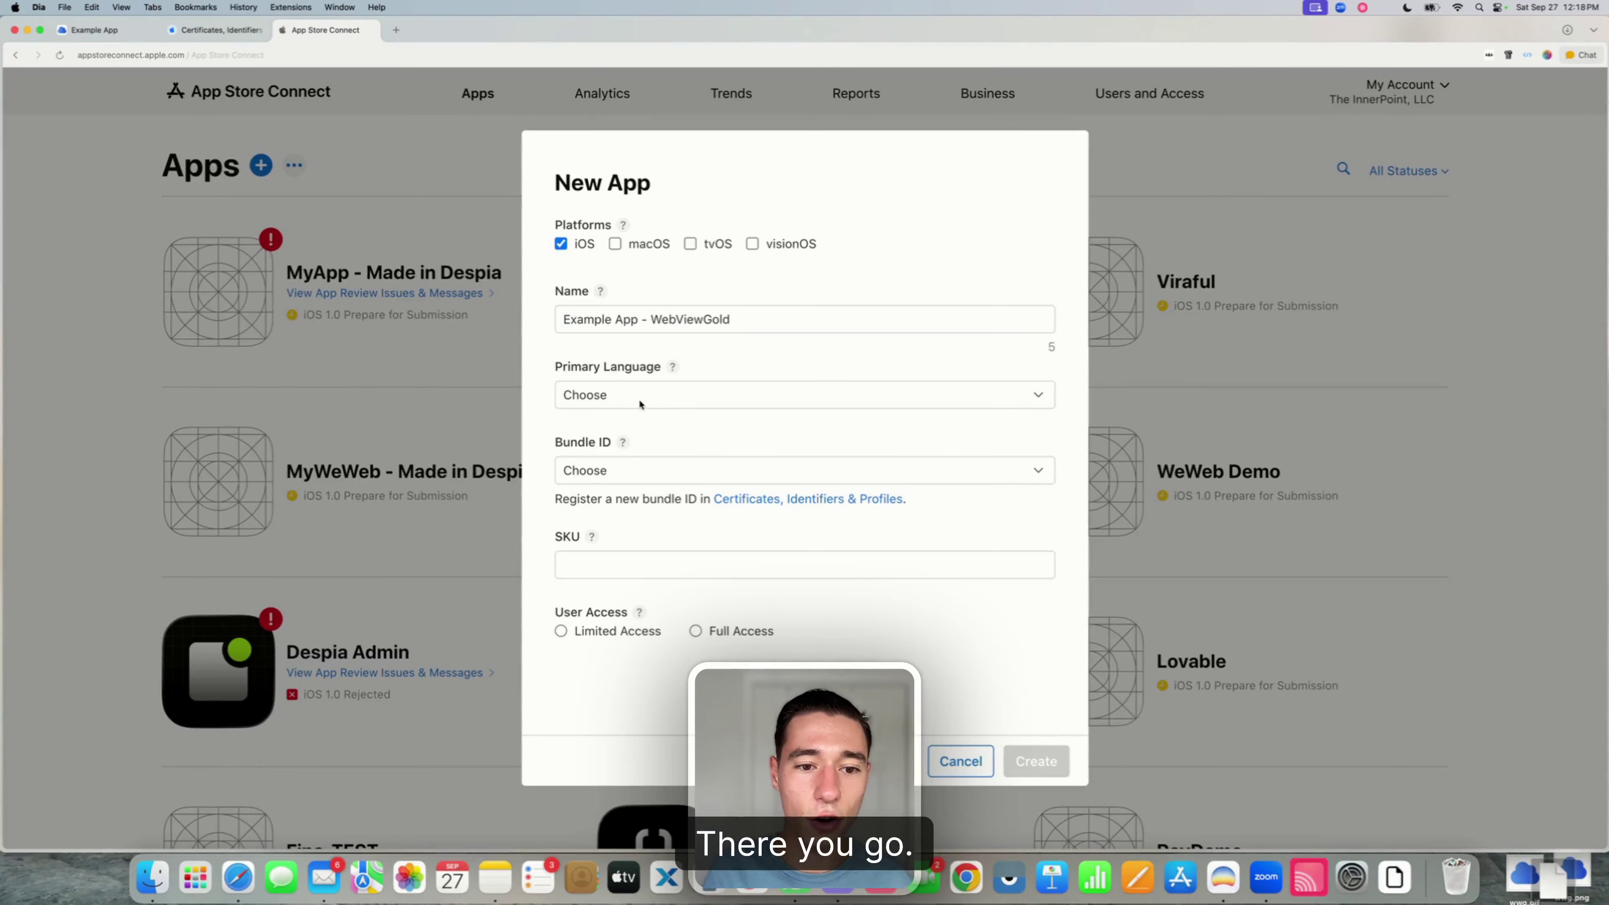
pyautogui.click(641, 402)
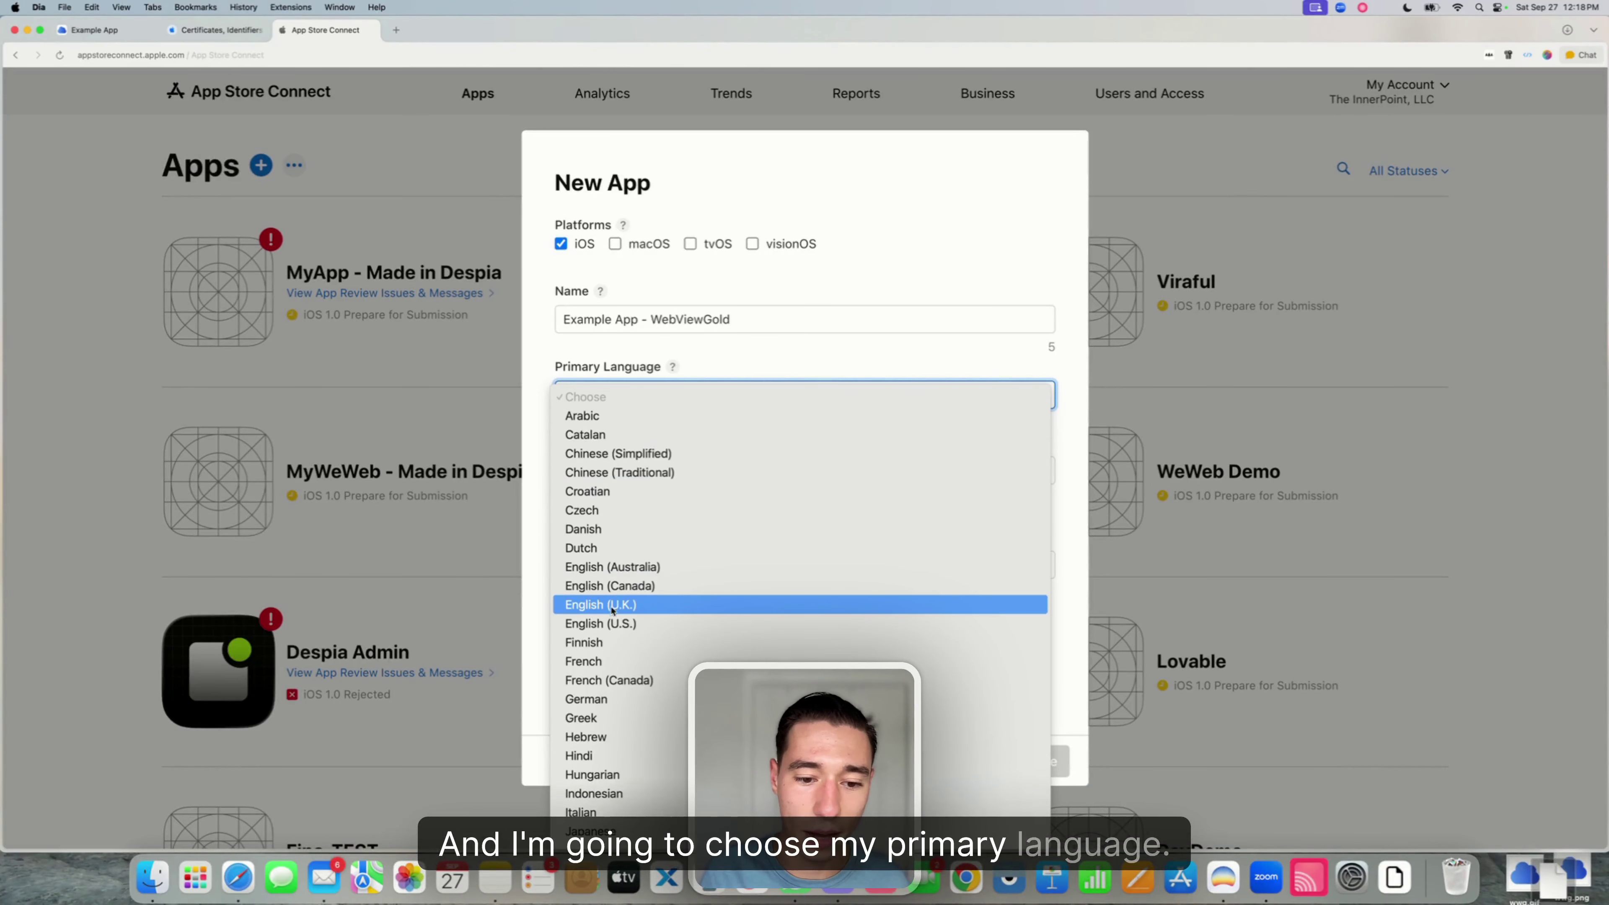
pyautogui.click(618, 624)
# - Choose the Example App bundle ID, enter SKU EXAMPLEAPP, grant Full Access, and create the app
pyautogui.click(618, 465)
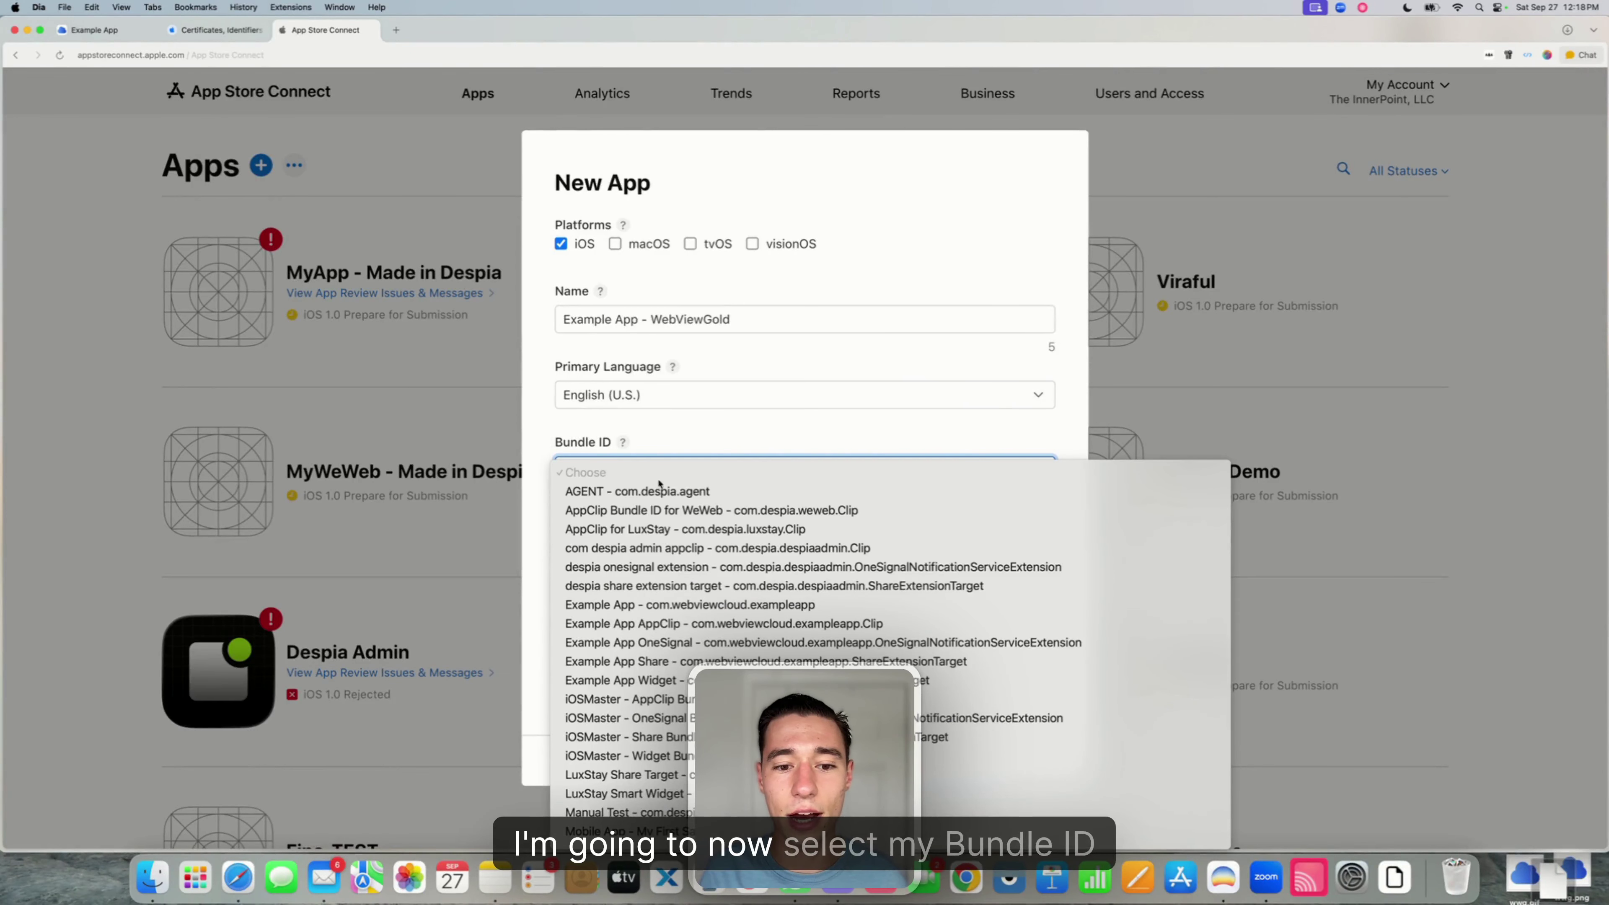
pyautogui.scroll(-2, 626, 585)
pyautogui.scroll(-20, 626, 585)
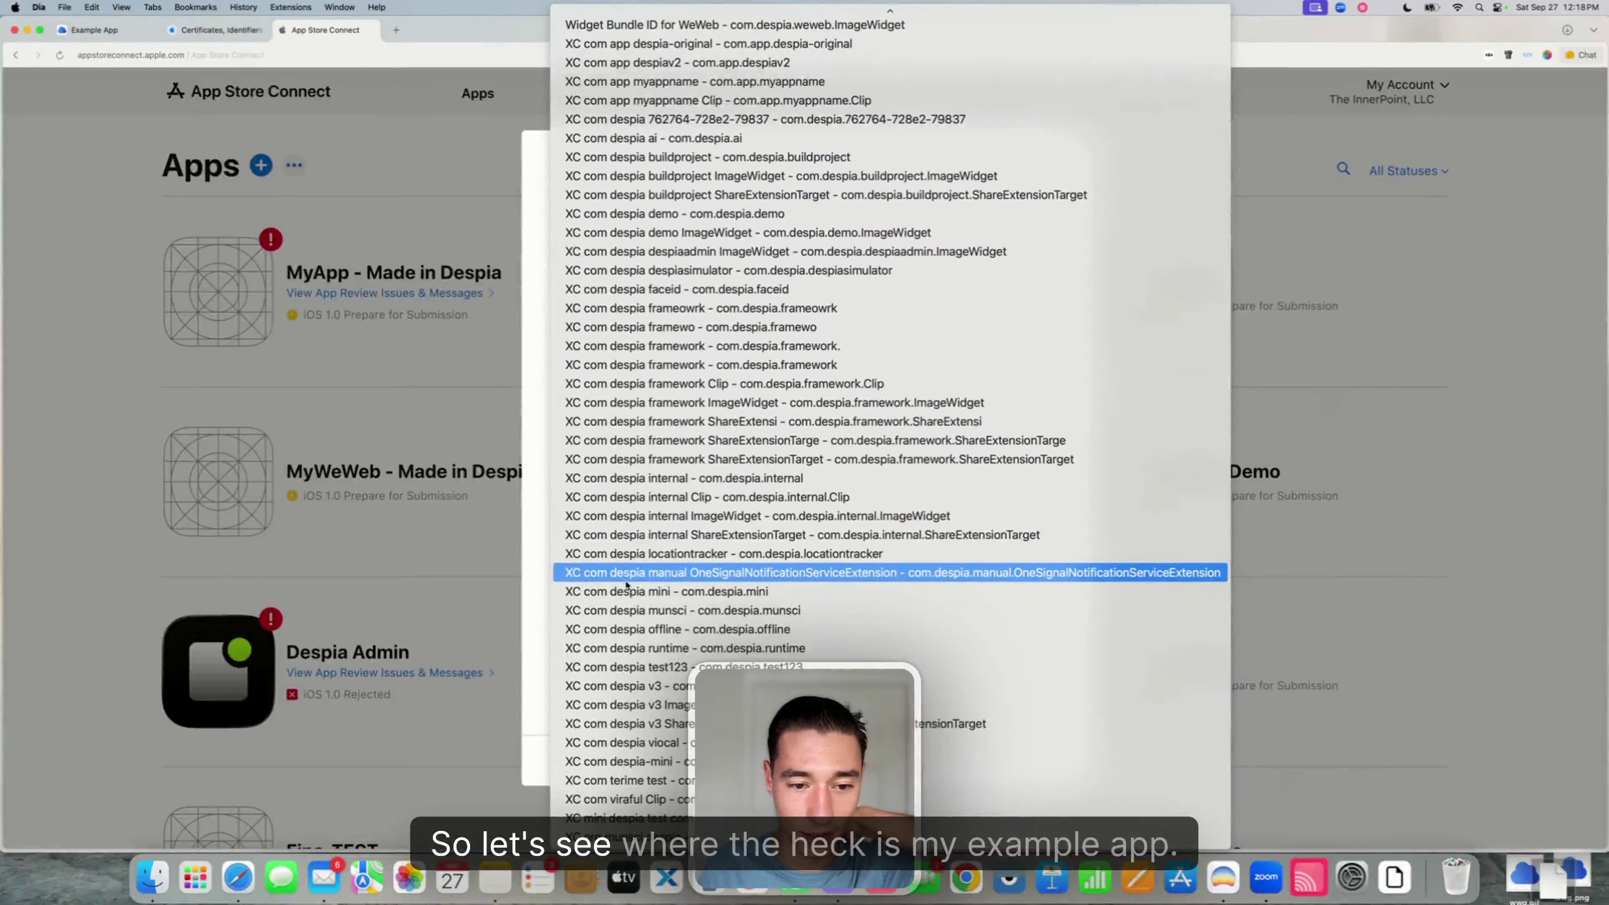
pyautogui.scroll(10, 626, 585)
pyautogui.scroll(7, 633, 360)
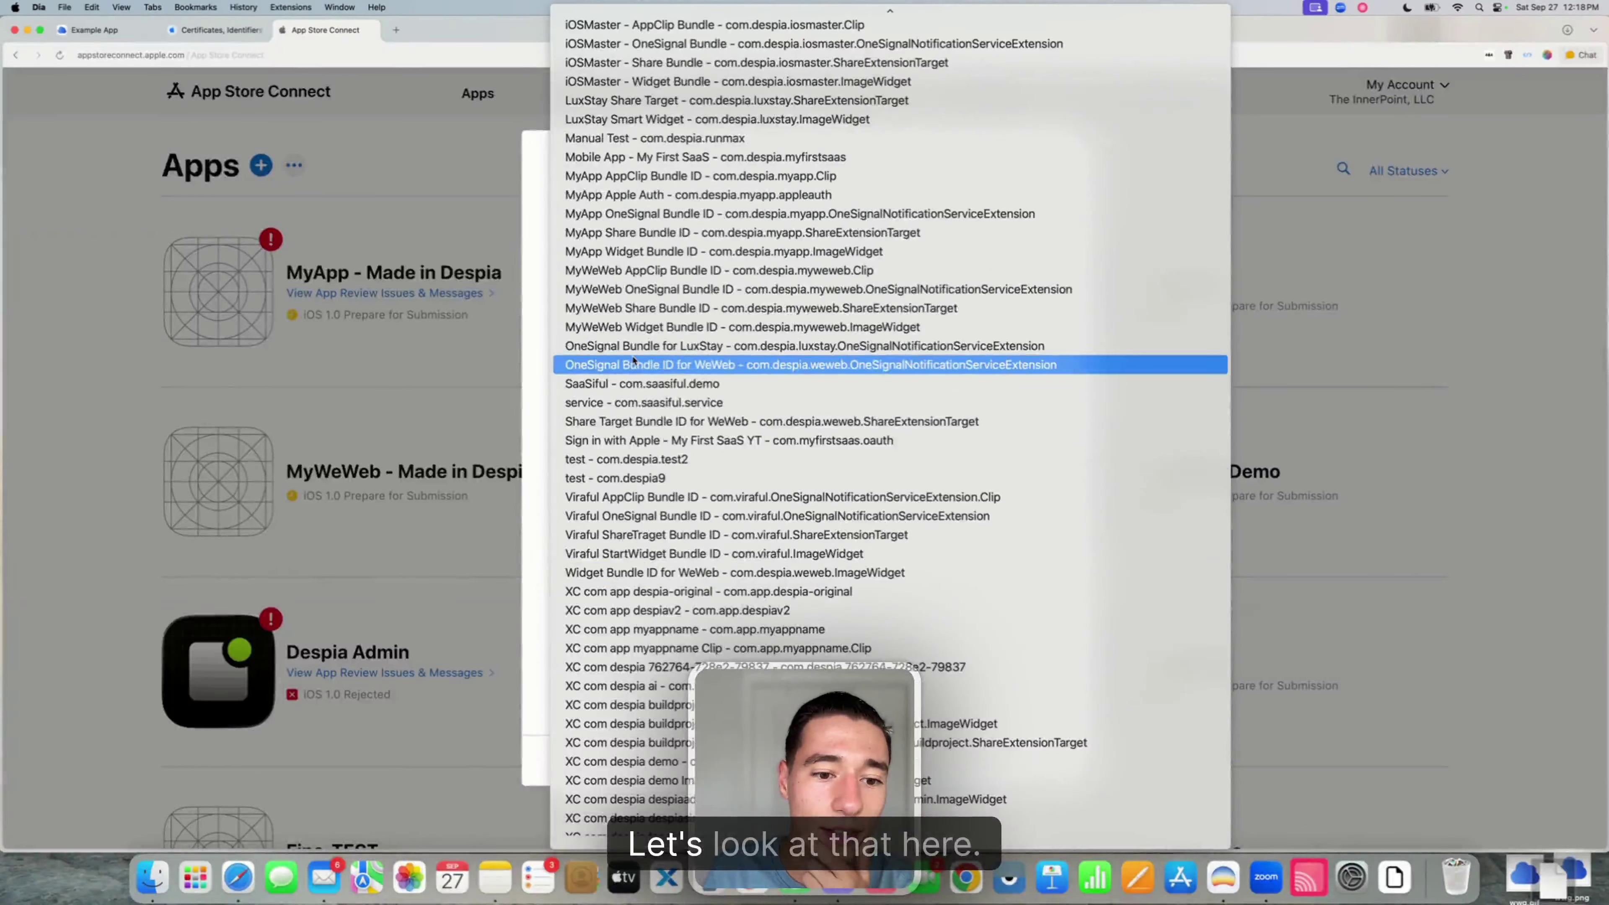
pyautogui.scroll(1, 626, 201)
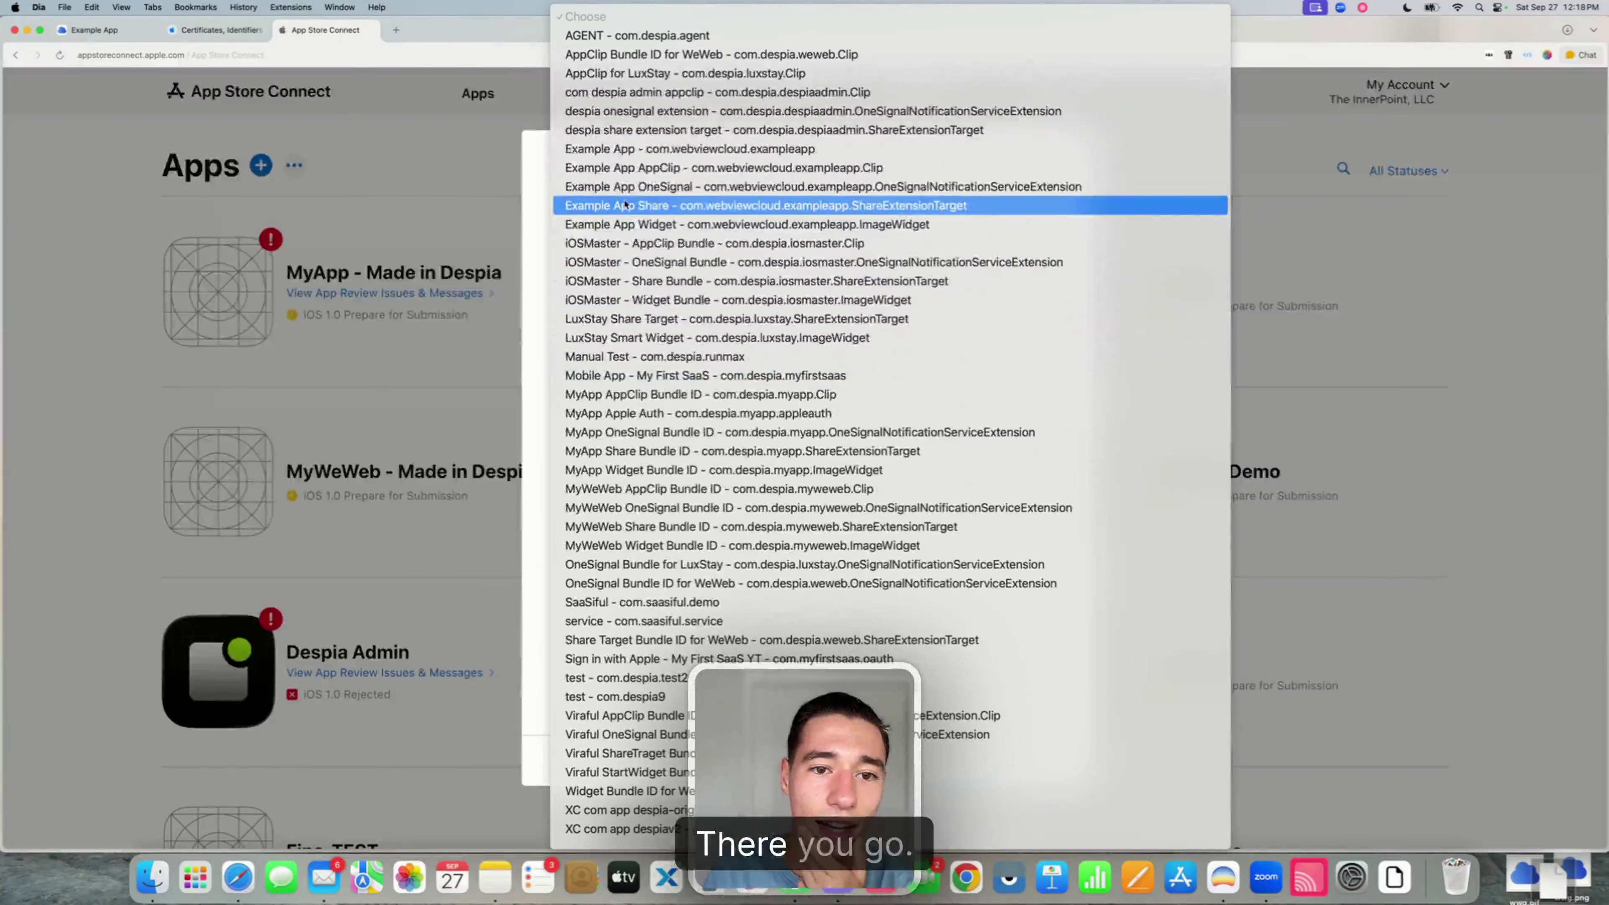
pyautogui.click(605, 150)
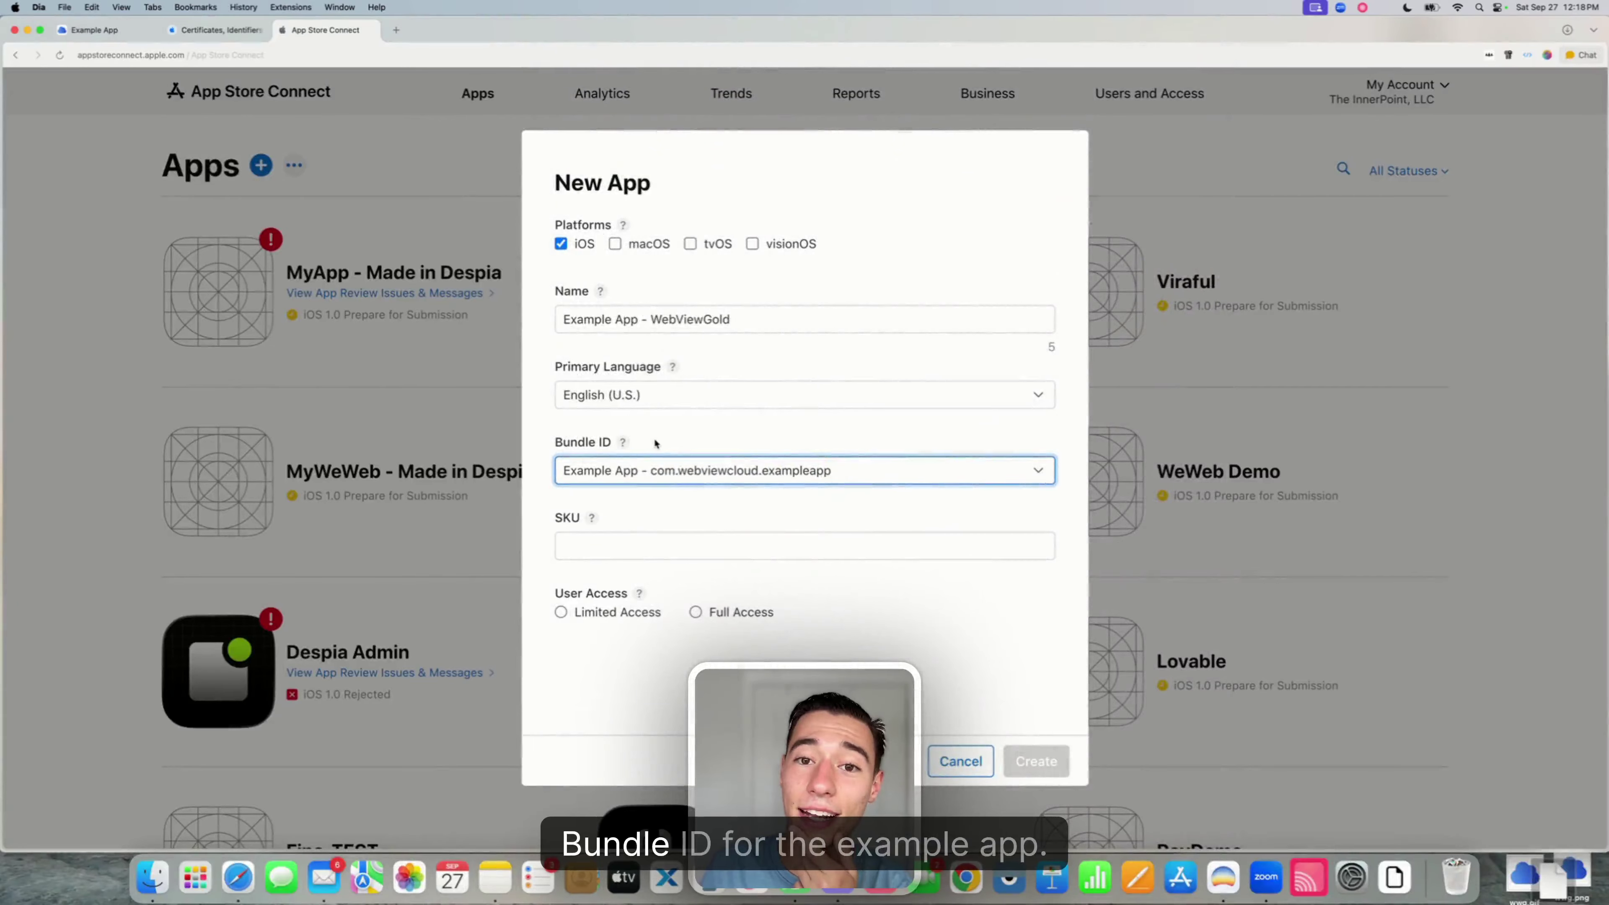
pyautogui.click(602, 547)
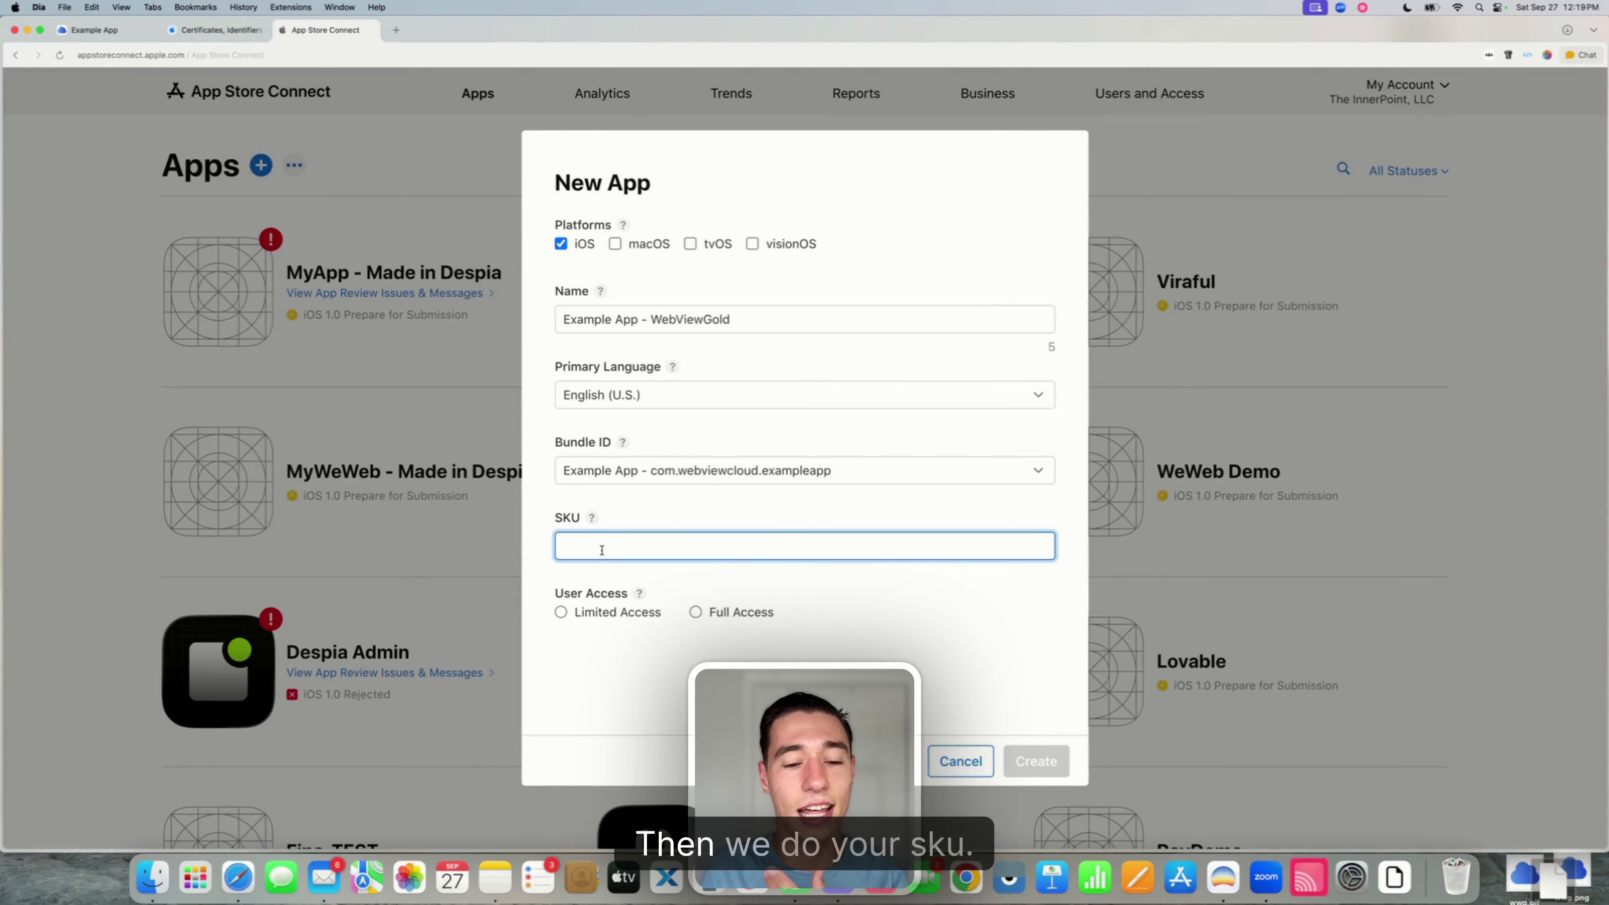
pyautogui.press('capslock')
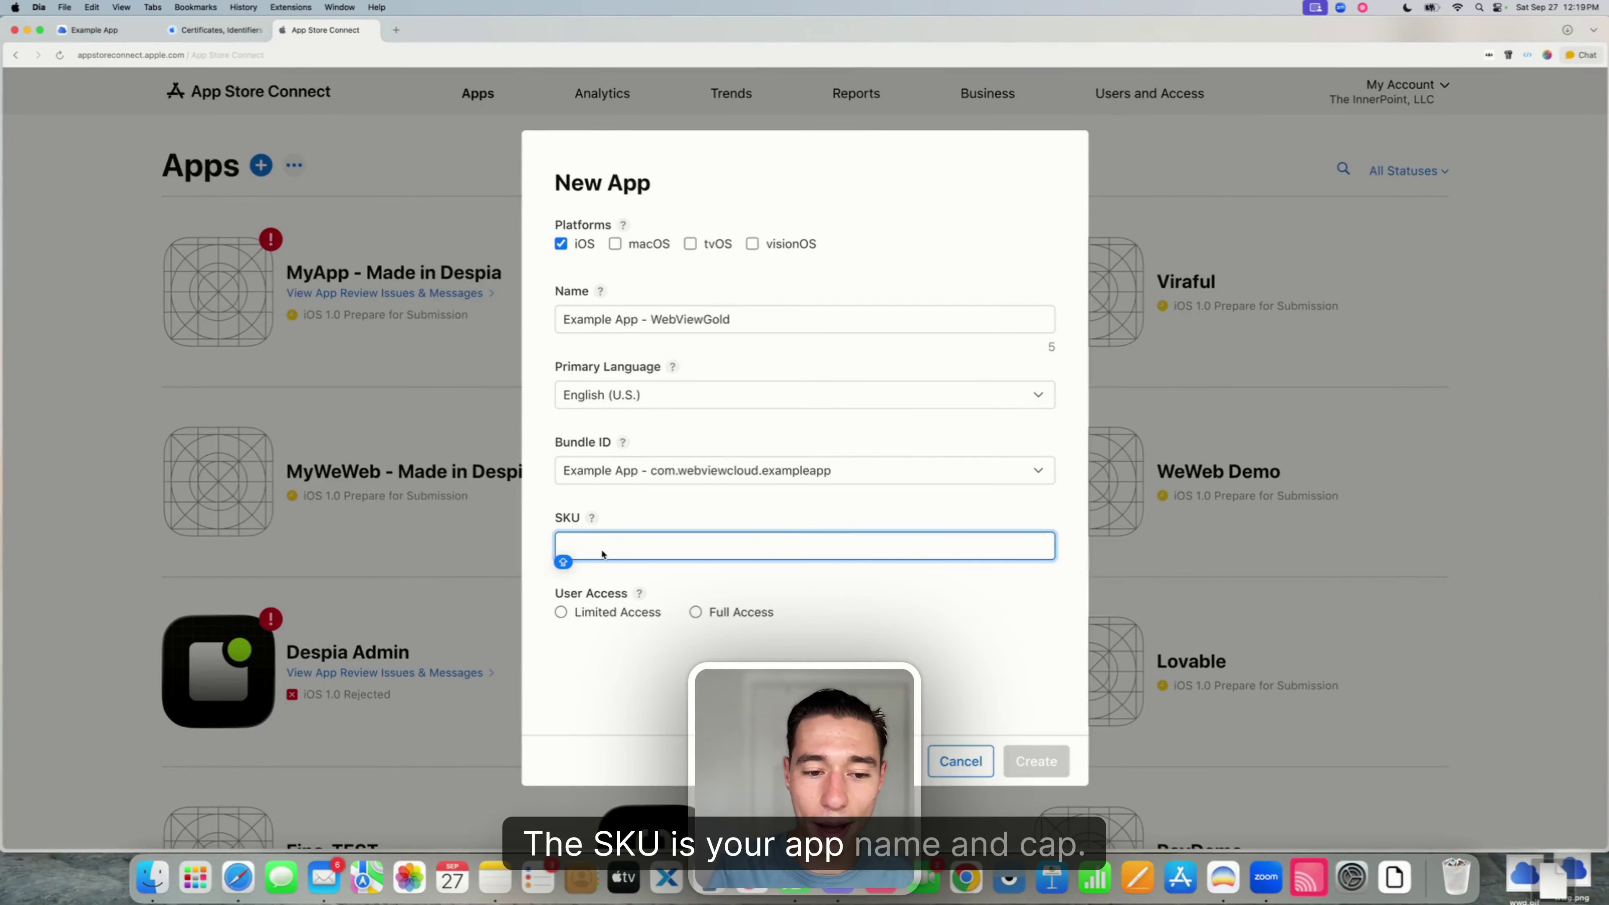
pyautogui.write('EXAMPLEAPP')
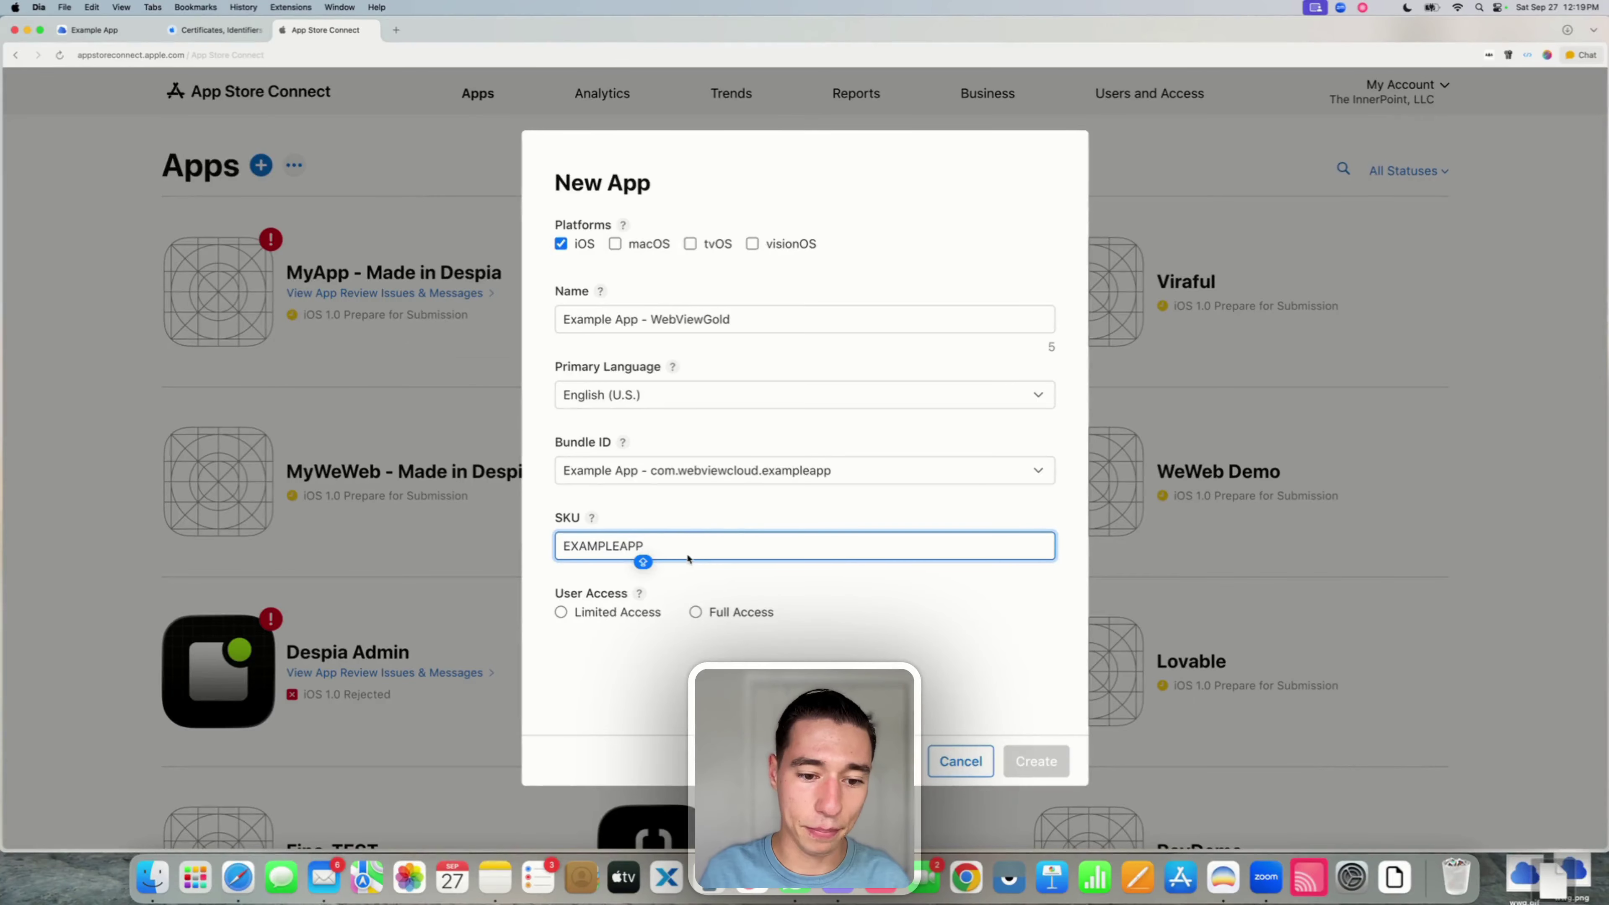
pyautogui.click(743, 514)
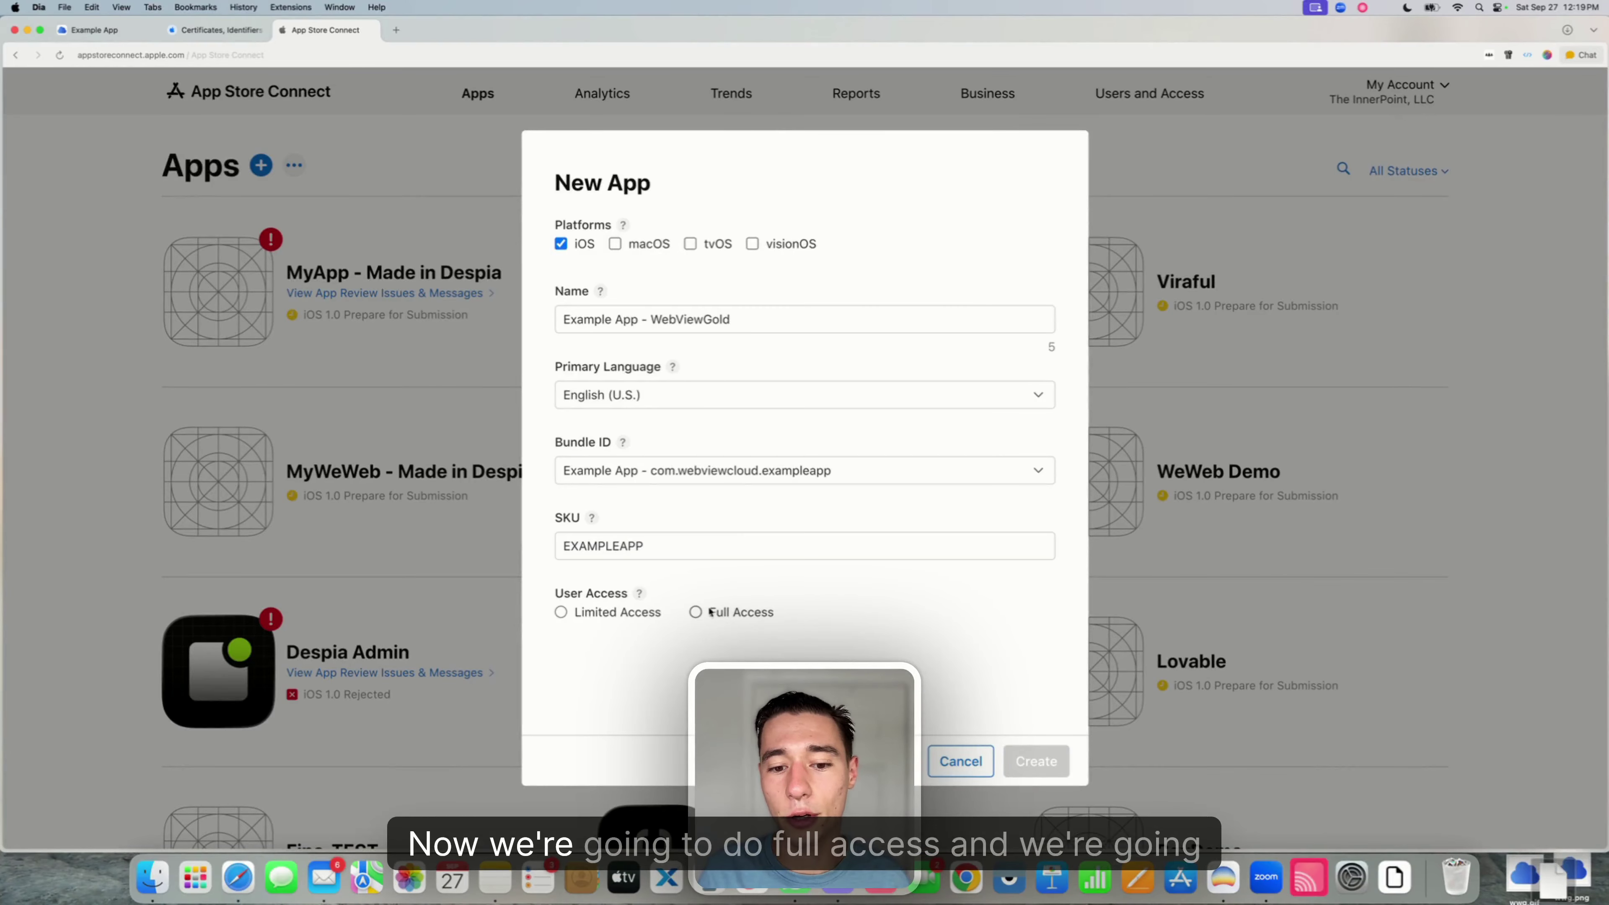
pyautogui.click(697, 612)
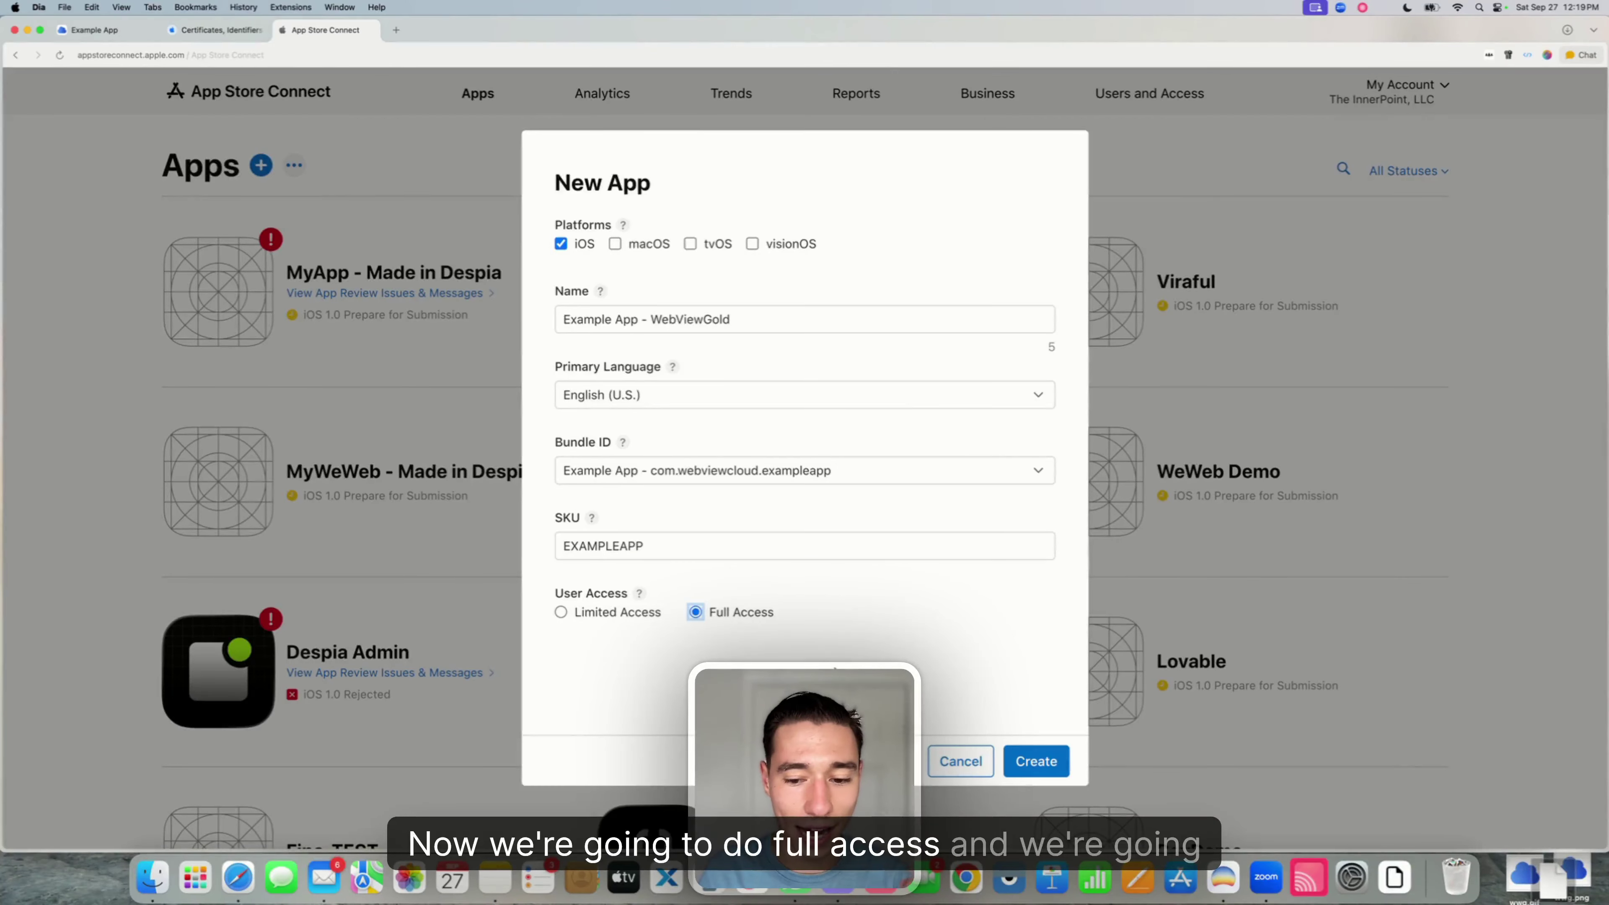
pyautogui.click(1035, 766)
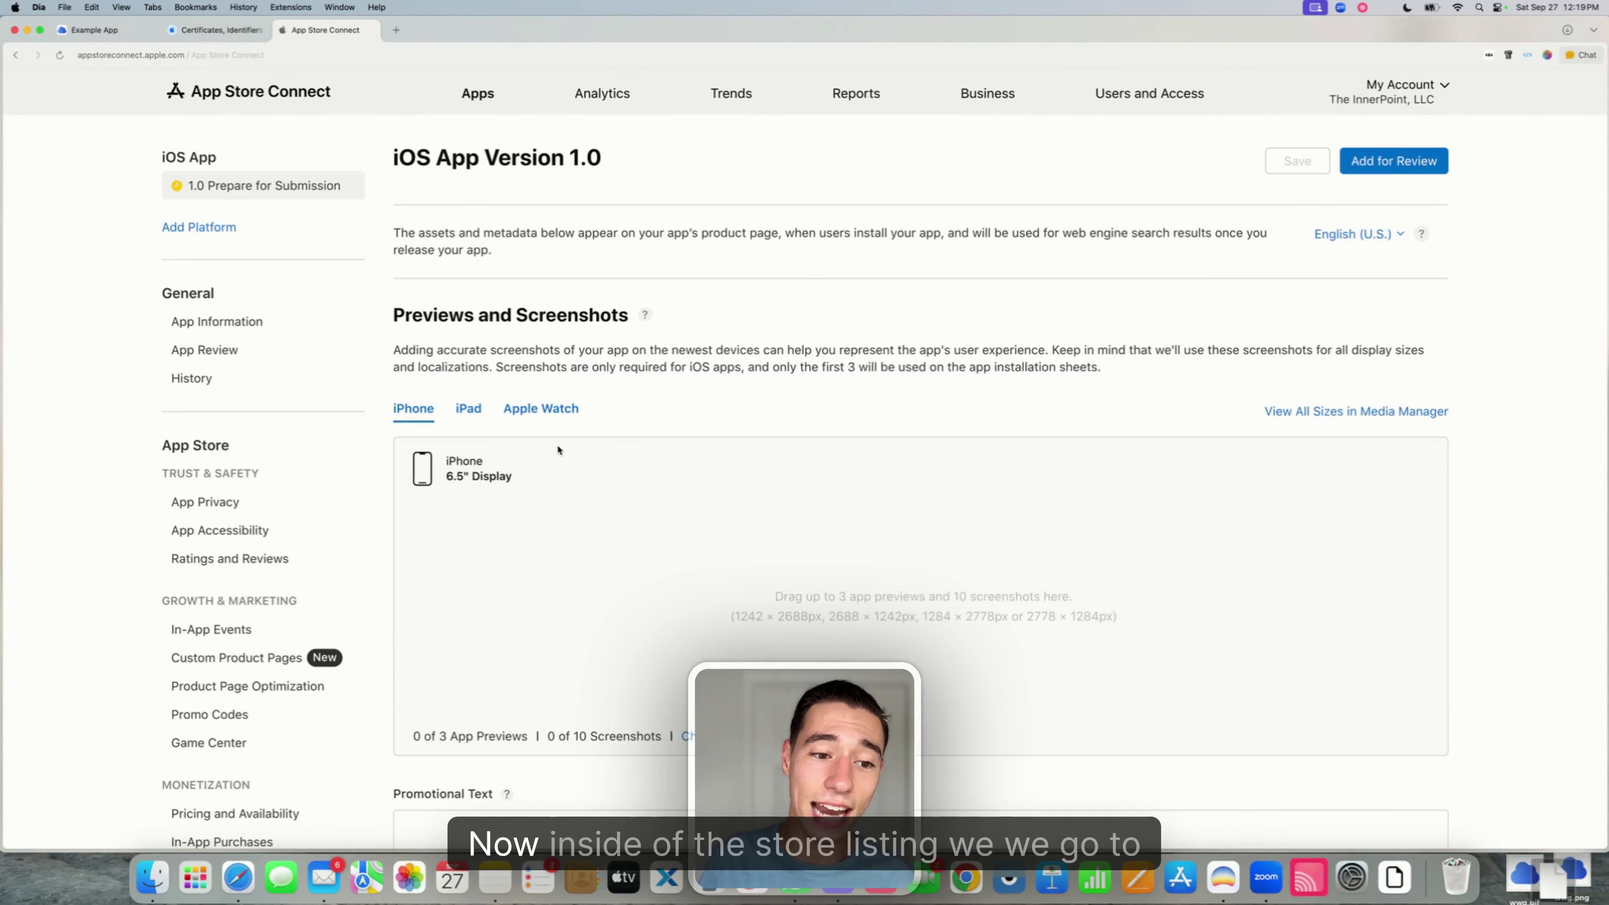
# - Copy the new app's Apple ID from App Information and return to the WebViewCloud Studio editor
pyautogui.doubleClick(187, 293)
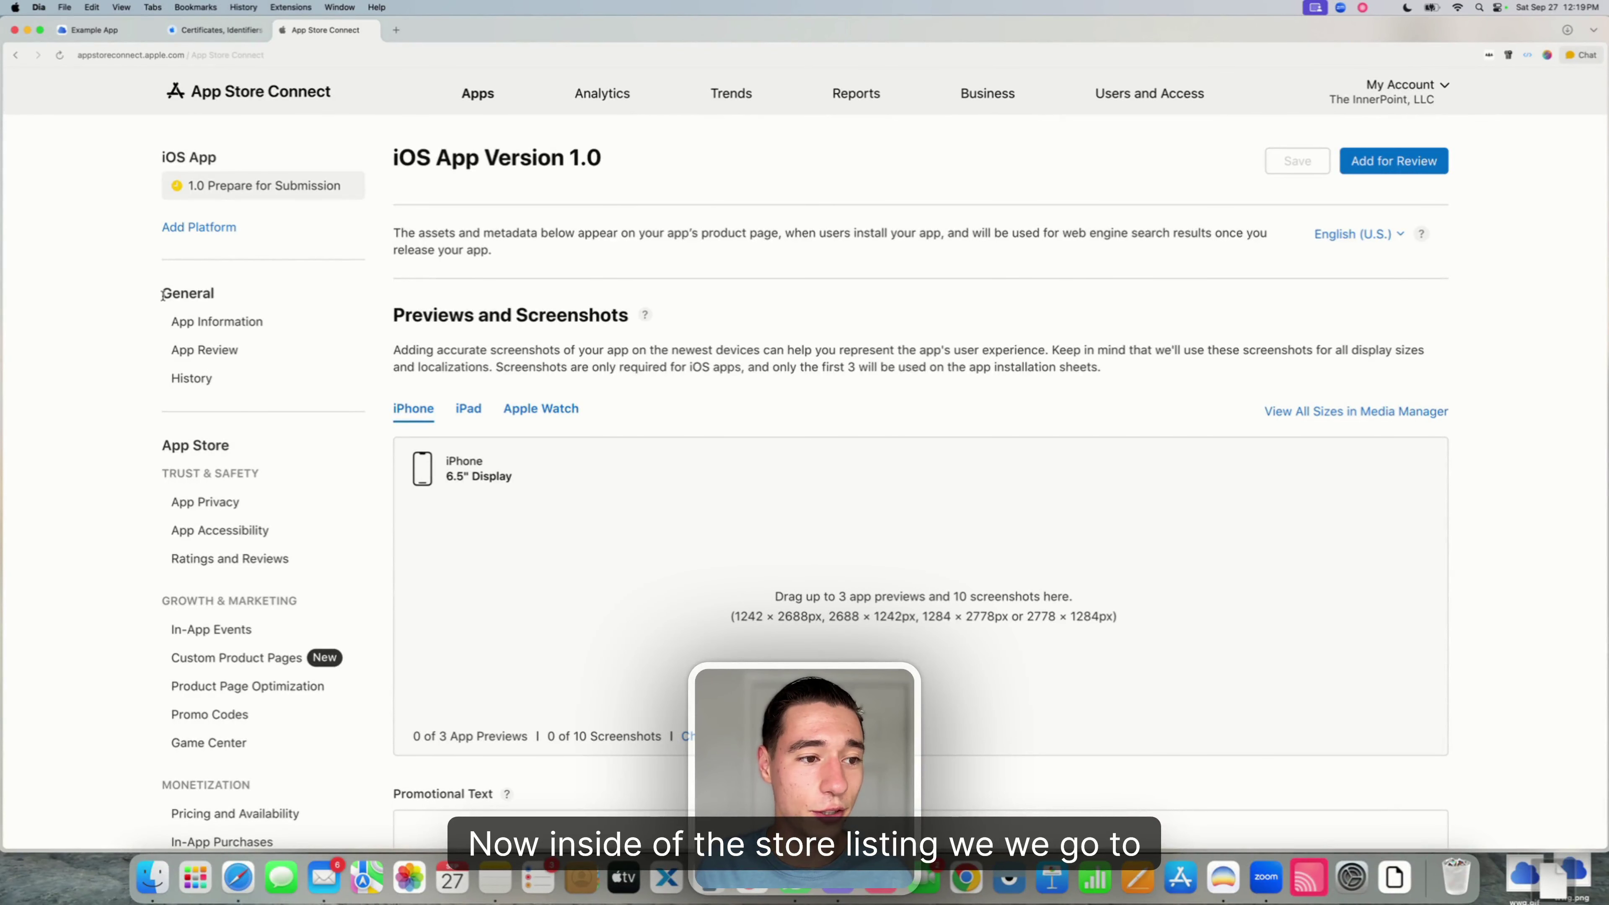
pyautogui.click(219, 322)
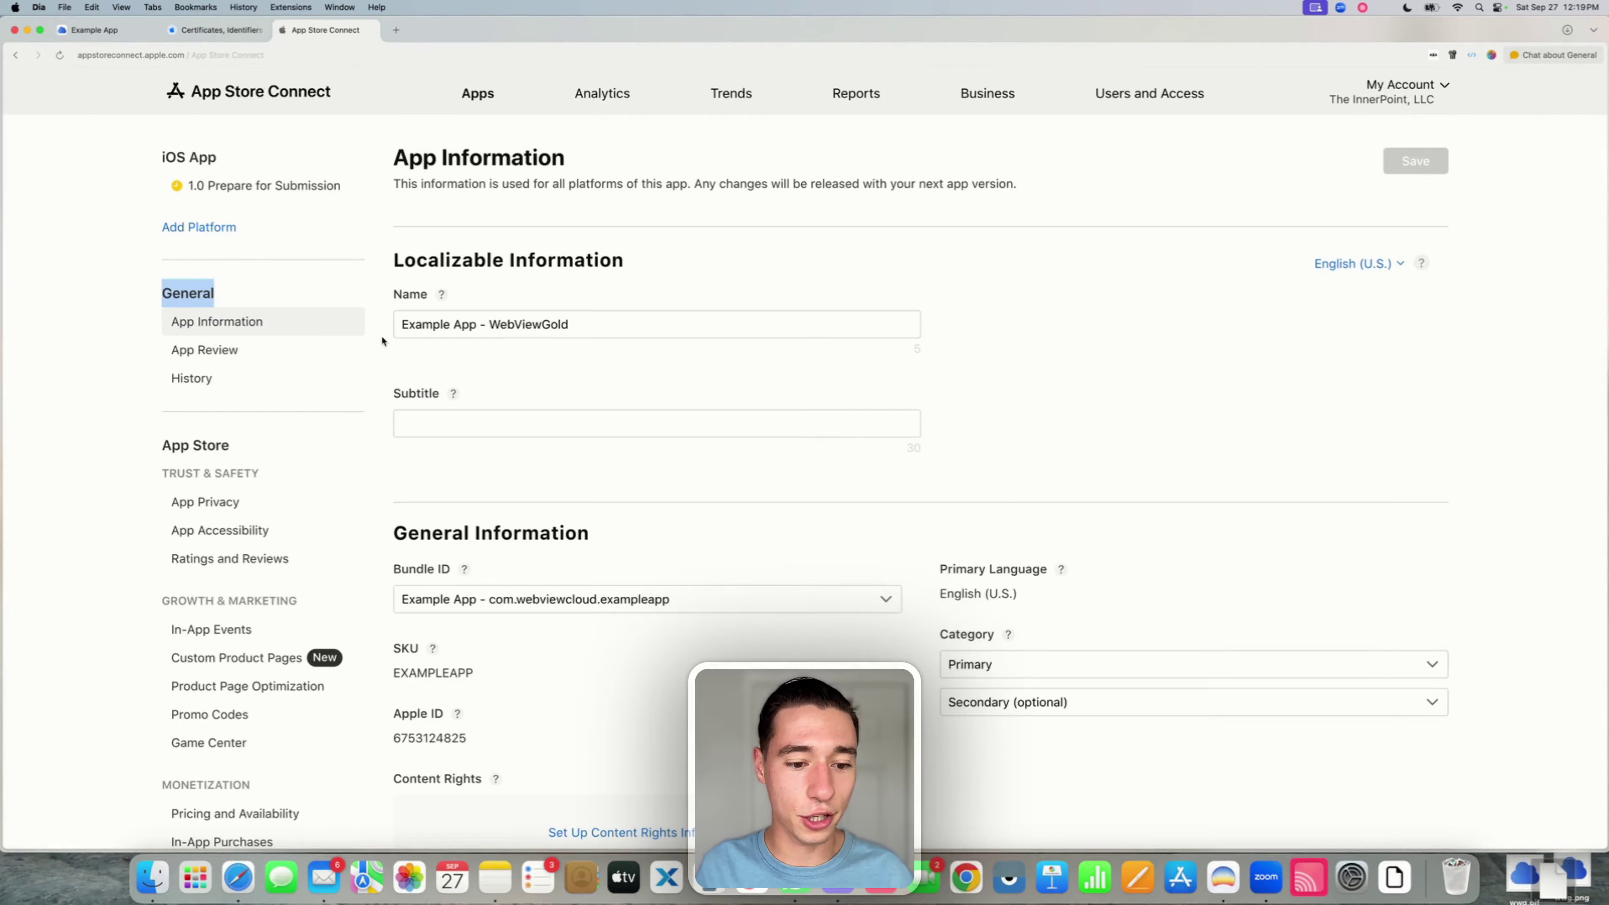
pyautogui.moveTo(392, 538); pyautogui.dragTo(460, 544)
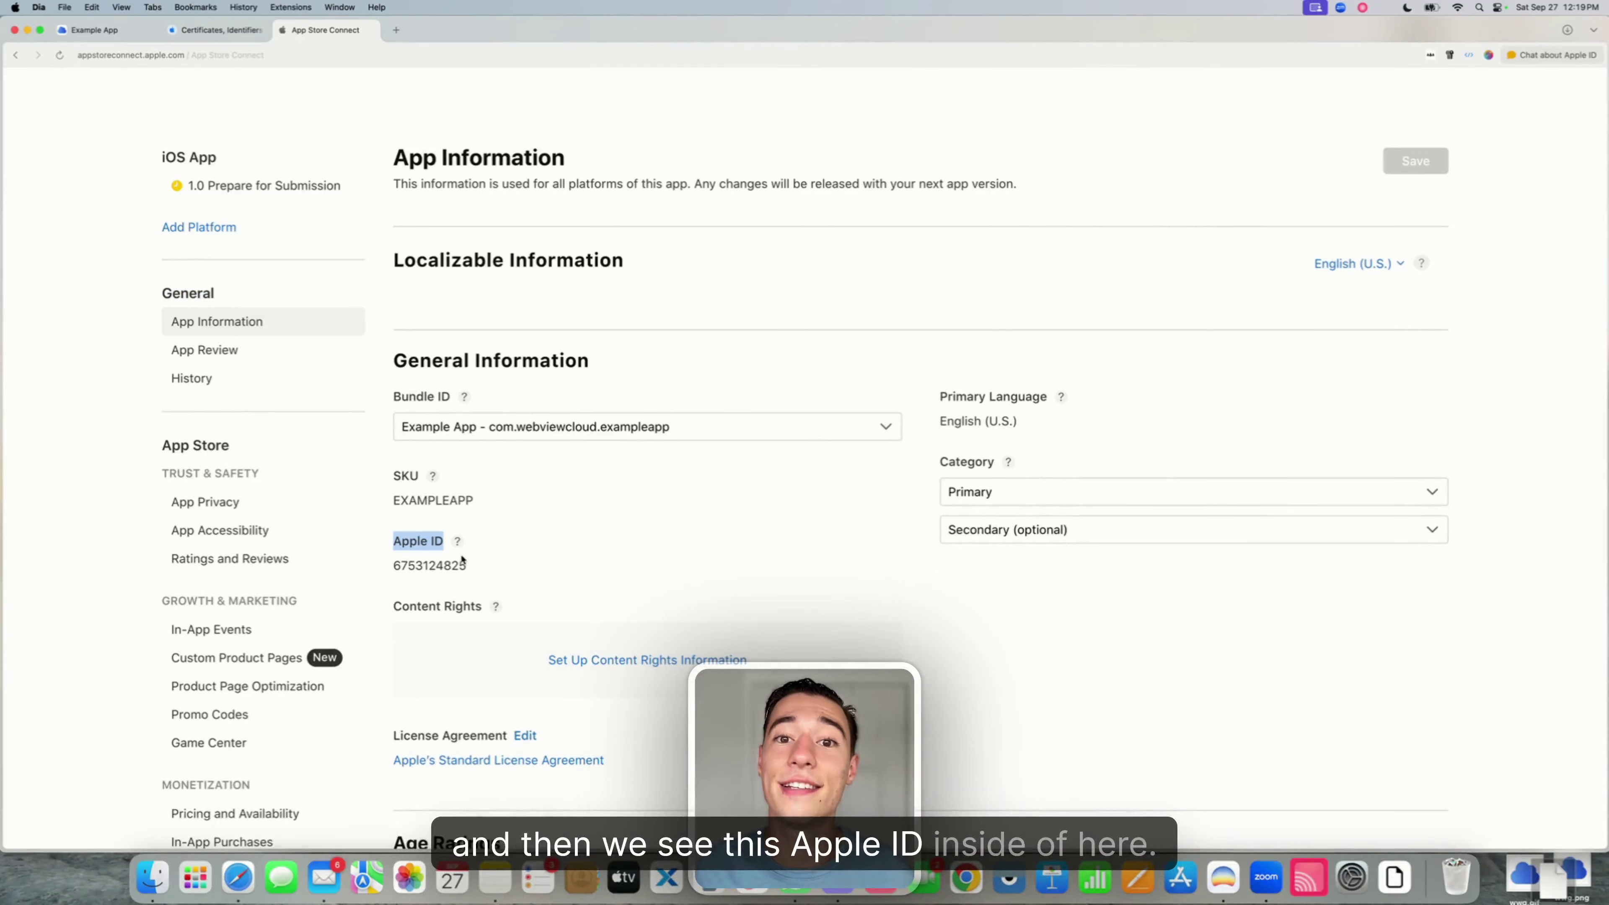
pyautogui.doubleClick(442, 565)
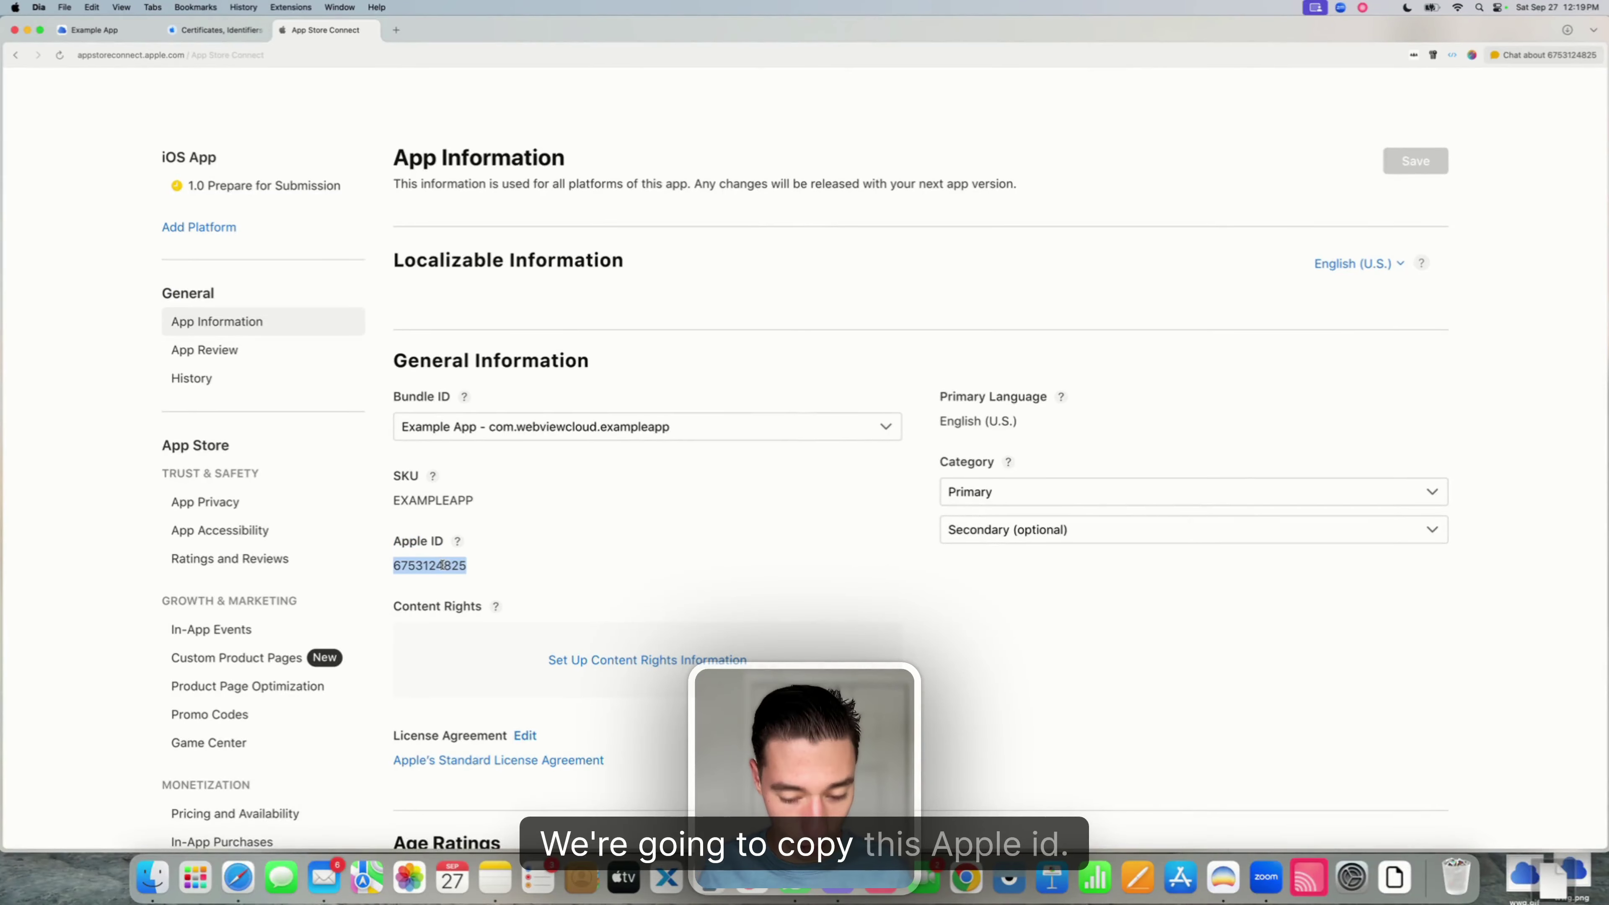
pyautogui.press('super+c')
pyautogui.click(109, 33)
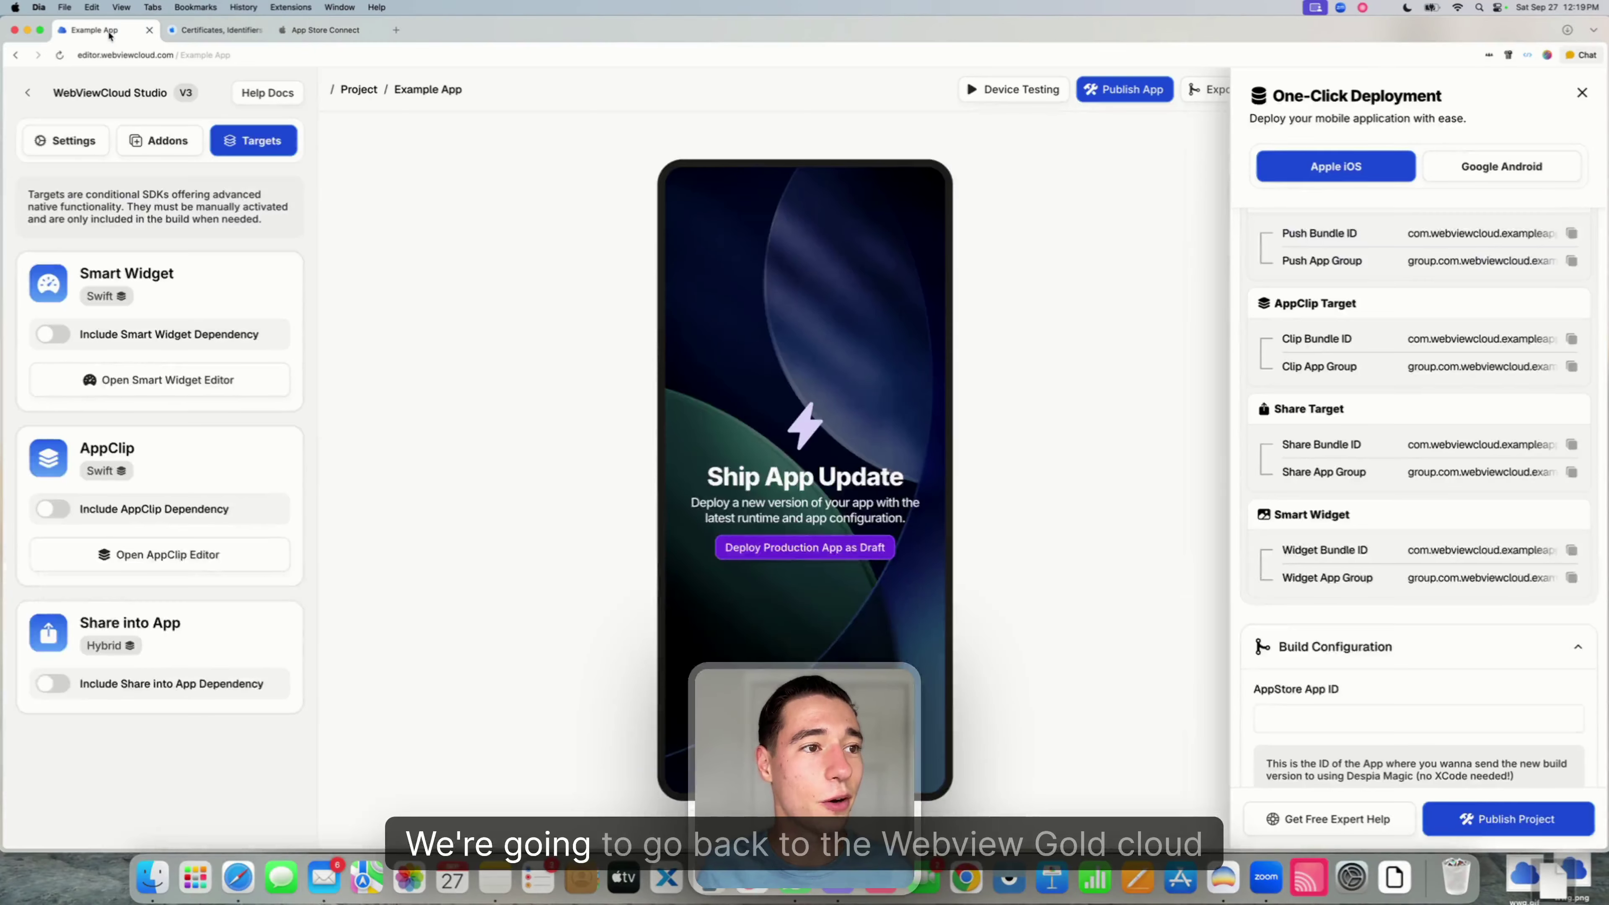
# - Paste the copied Apple ID into the iOS build's AppStore App ID field
pyautogui.scroll(-5, 1447, 494)
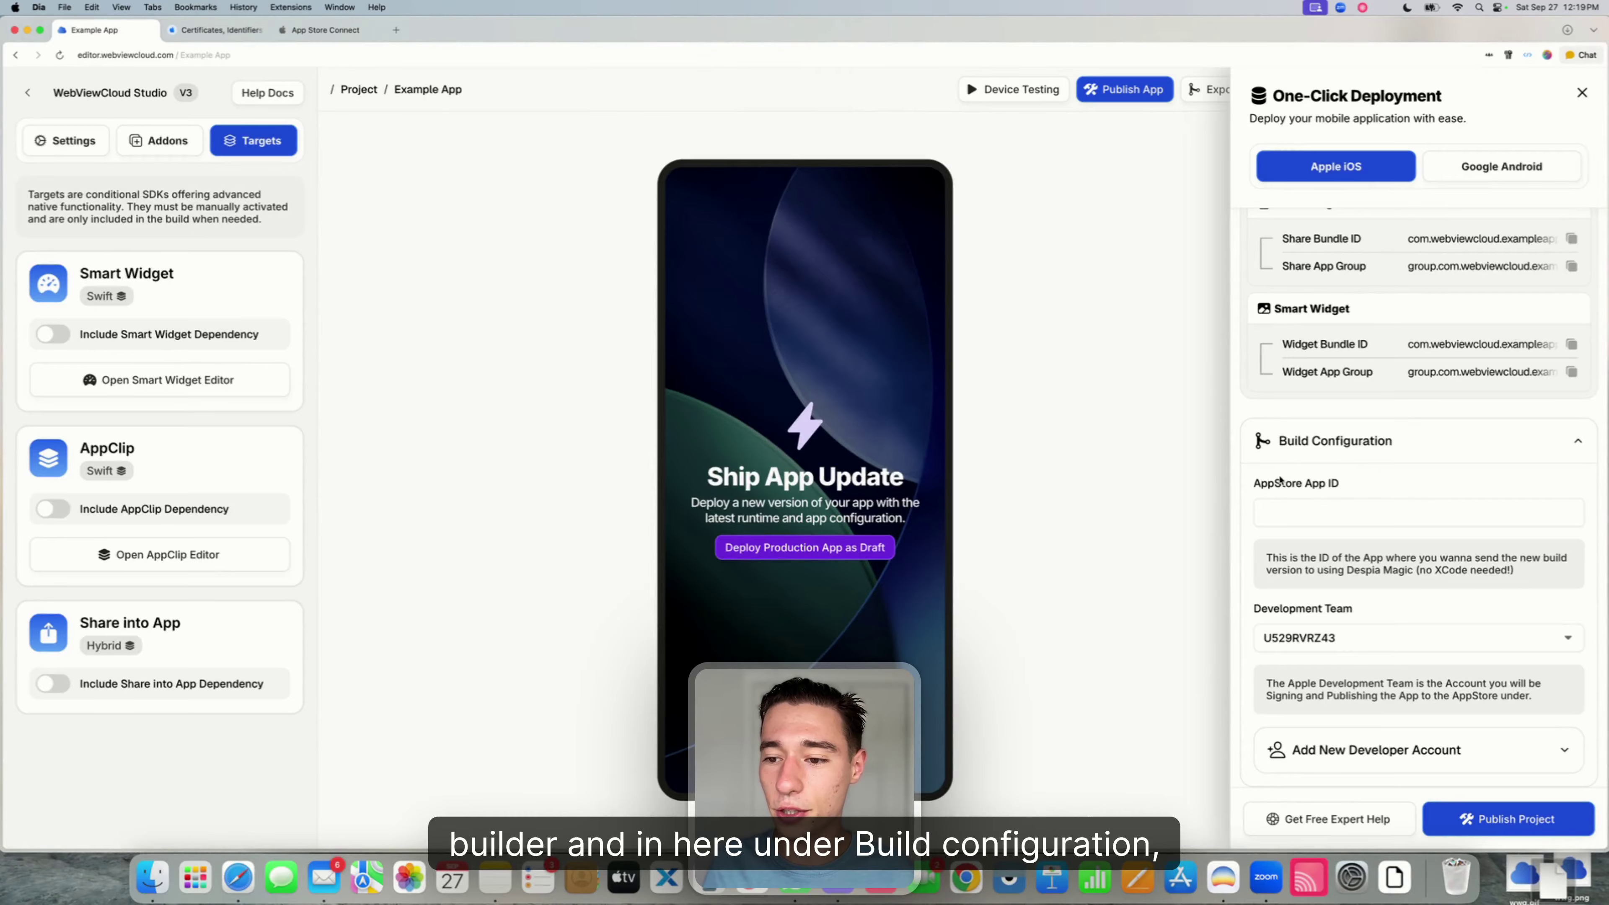
pyautogui.moveTo(1257, 486); pyautogui.dragTo(1336, 490)
pyautogui.click(1300, 512)
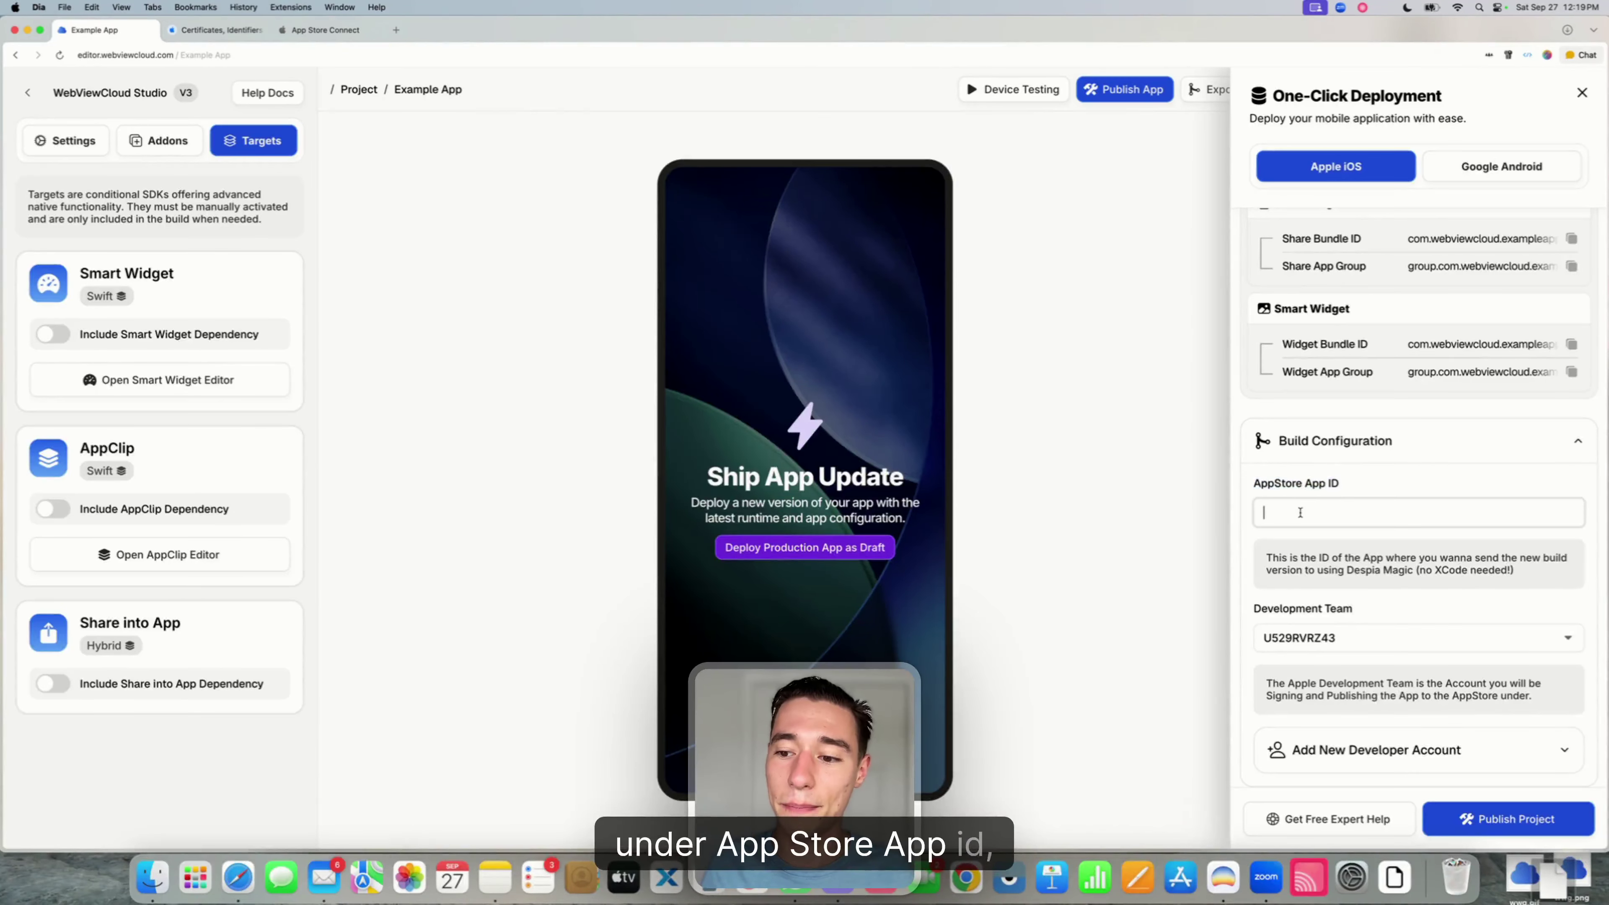
pyautogui.press('super+v')
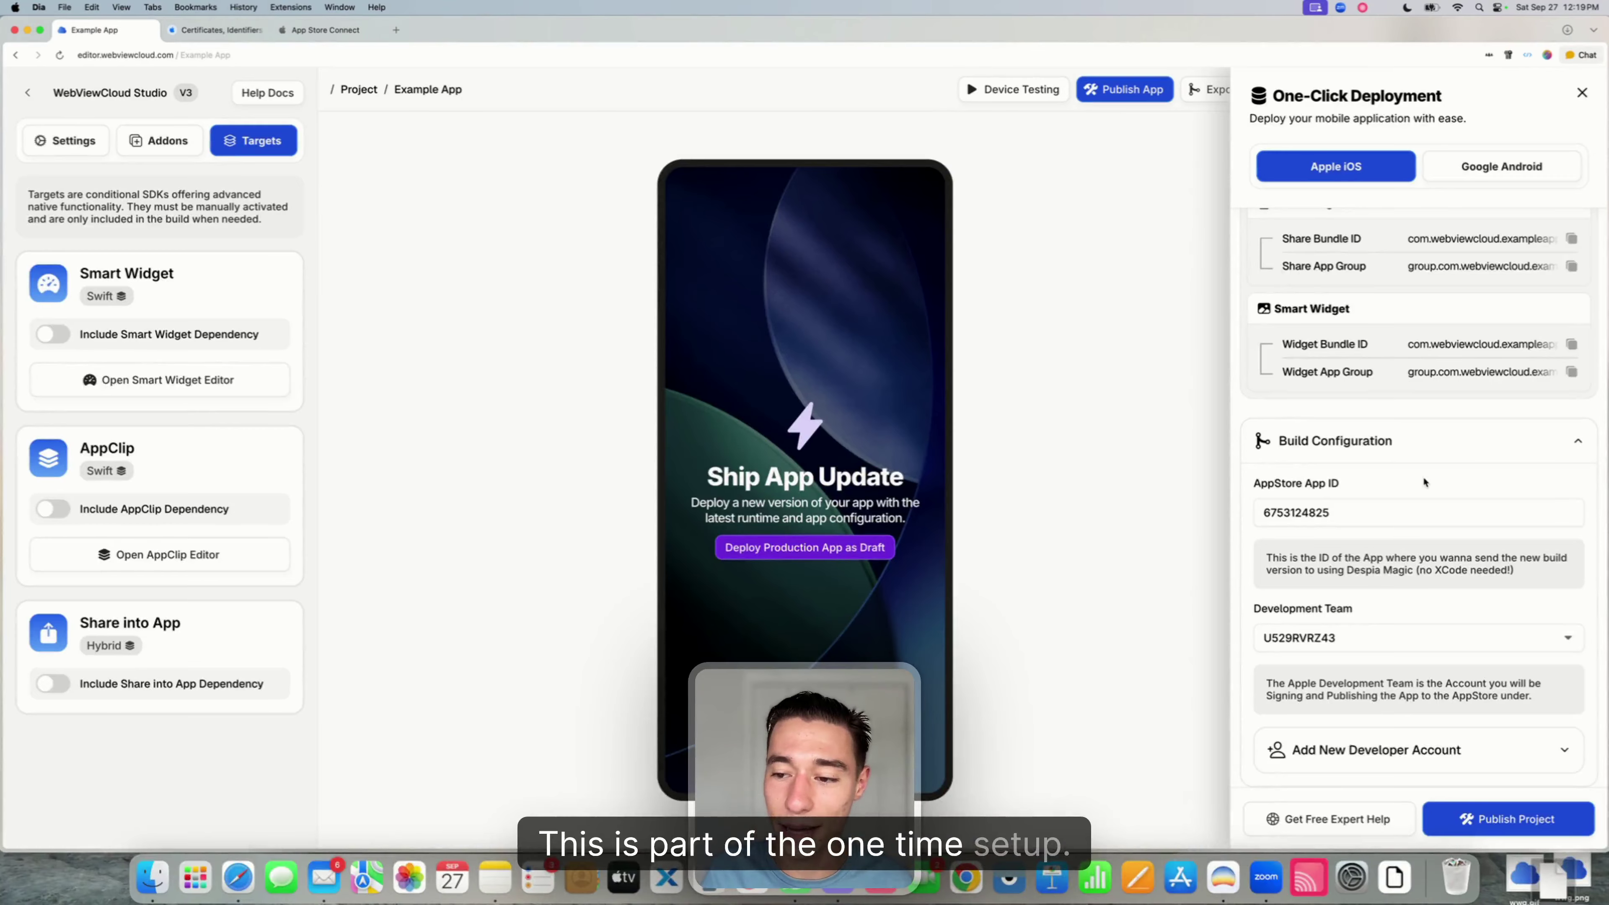
# - Close the One-Click Deployment panel and reload the editor page
pyautogui.scroll(5, 1423, 482)
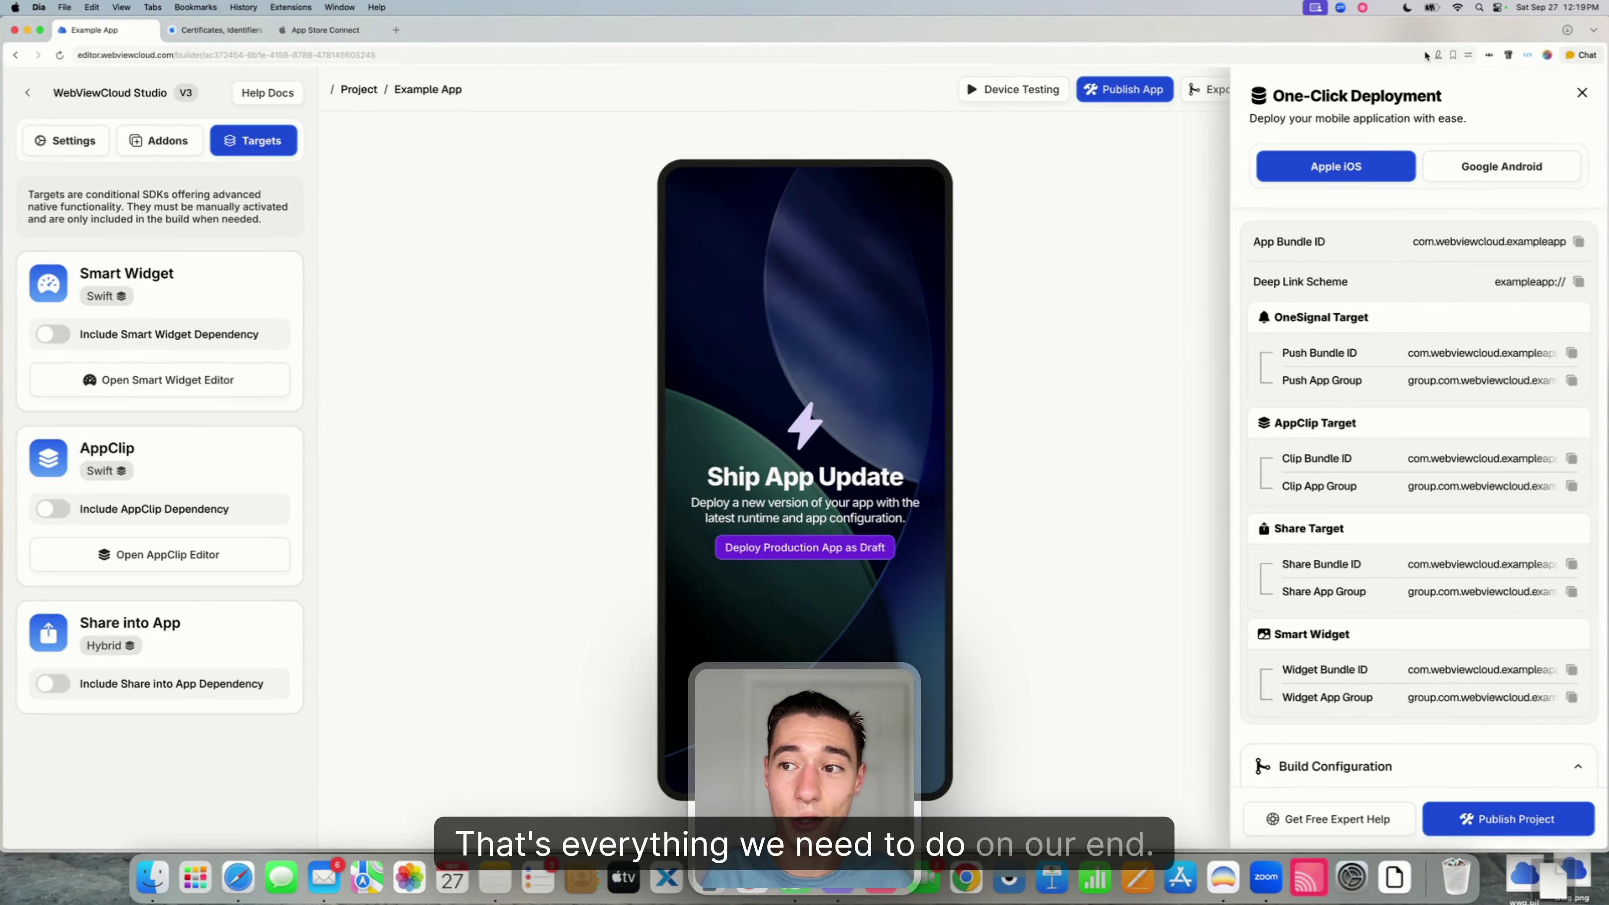
pyautogui.click(1582, 93)
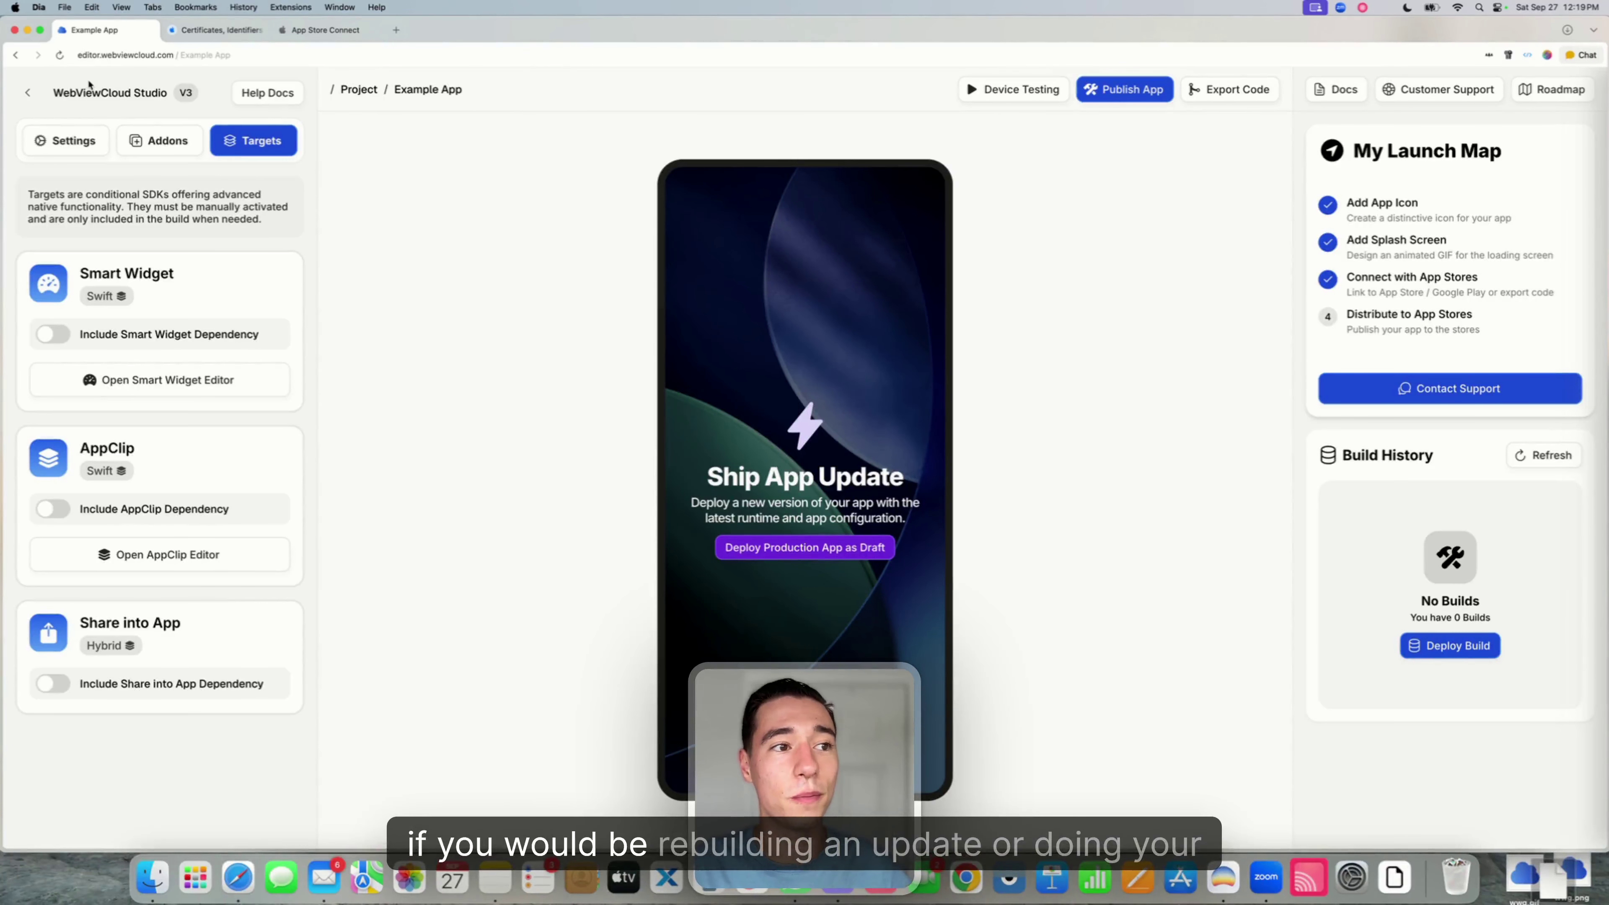
pyautogui.click(61, 56)
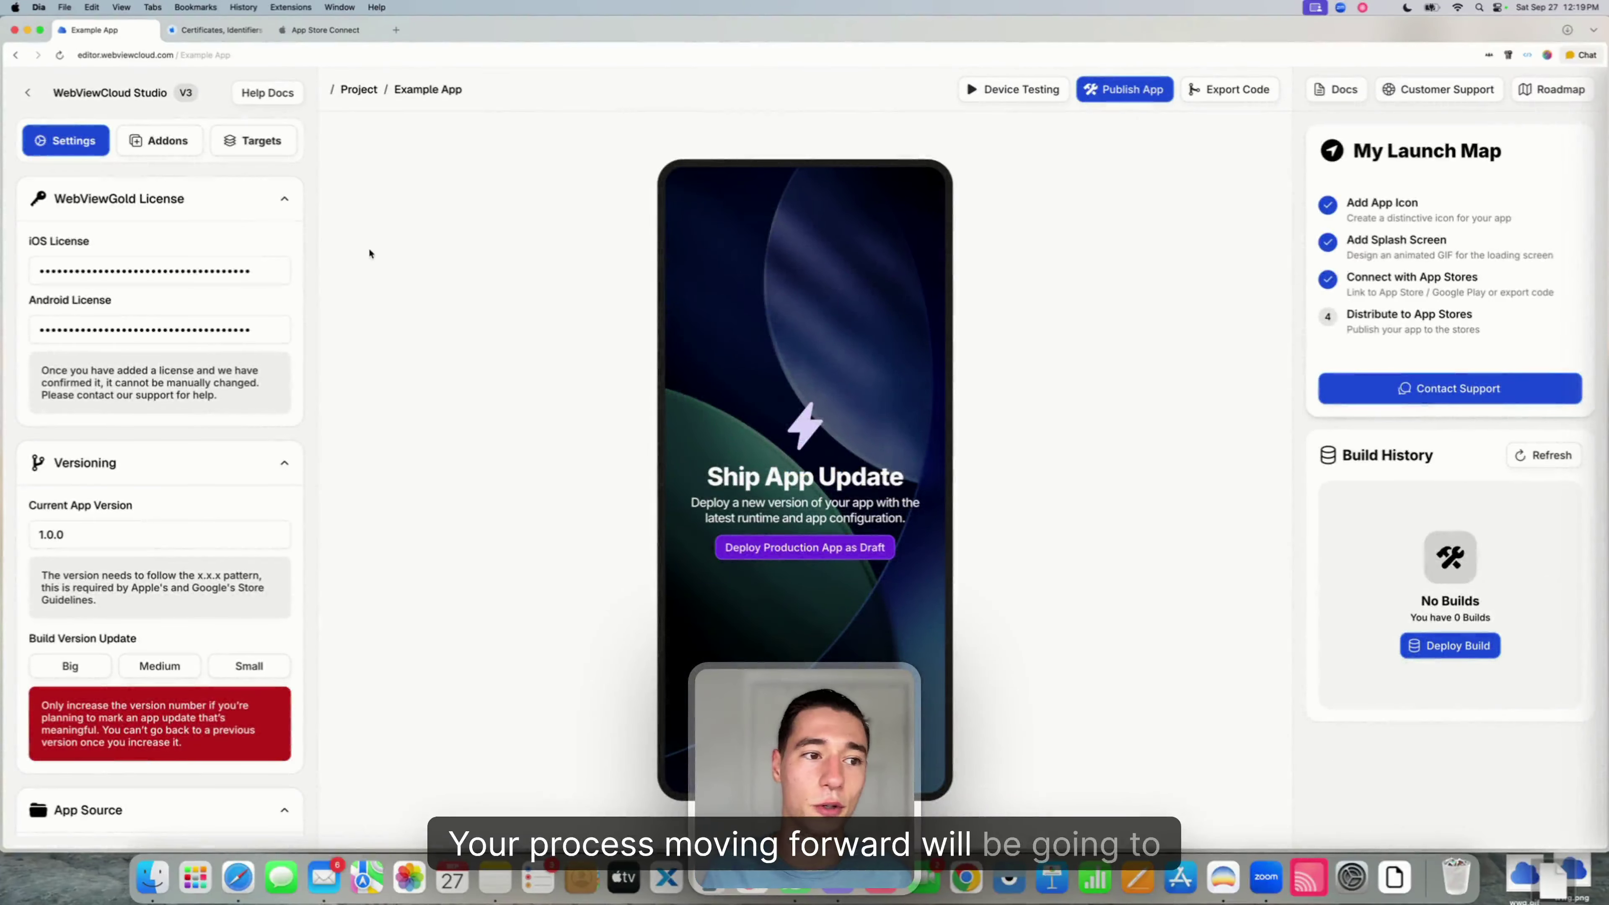
# - Publish the iOS project from One-Click Deployment, starting a version 1.0.0 build in Build History
pyautogui.click(1124, 89)
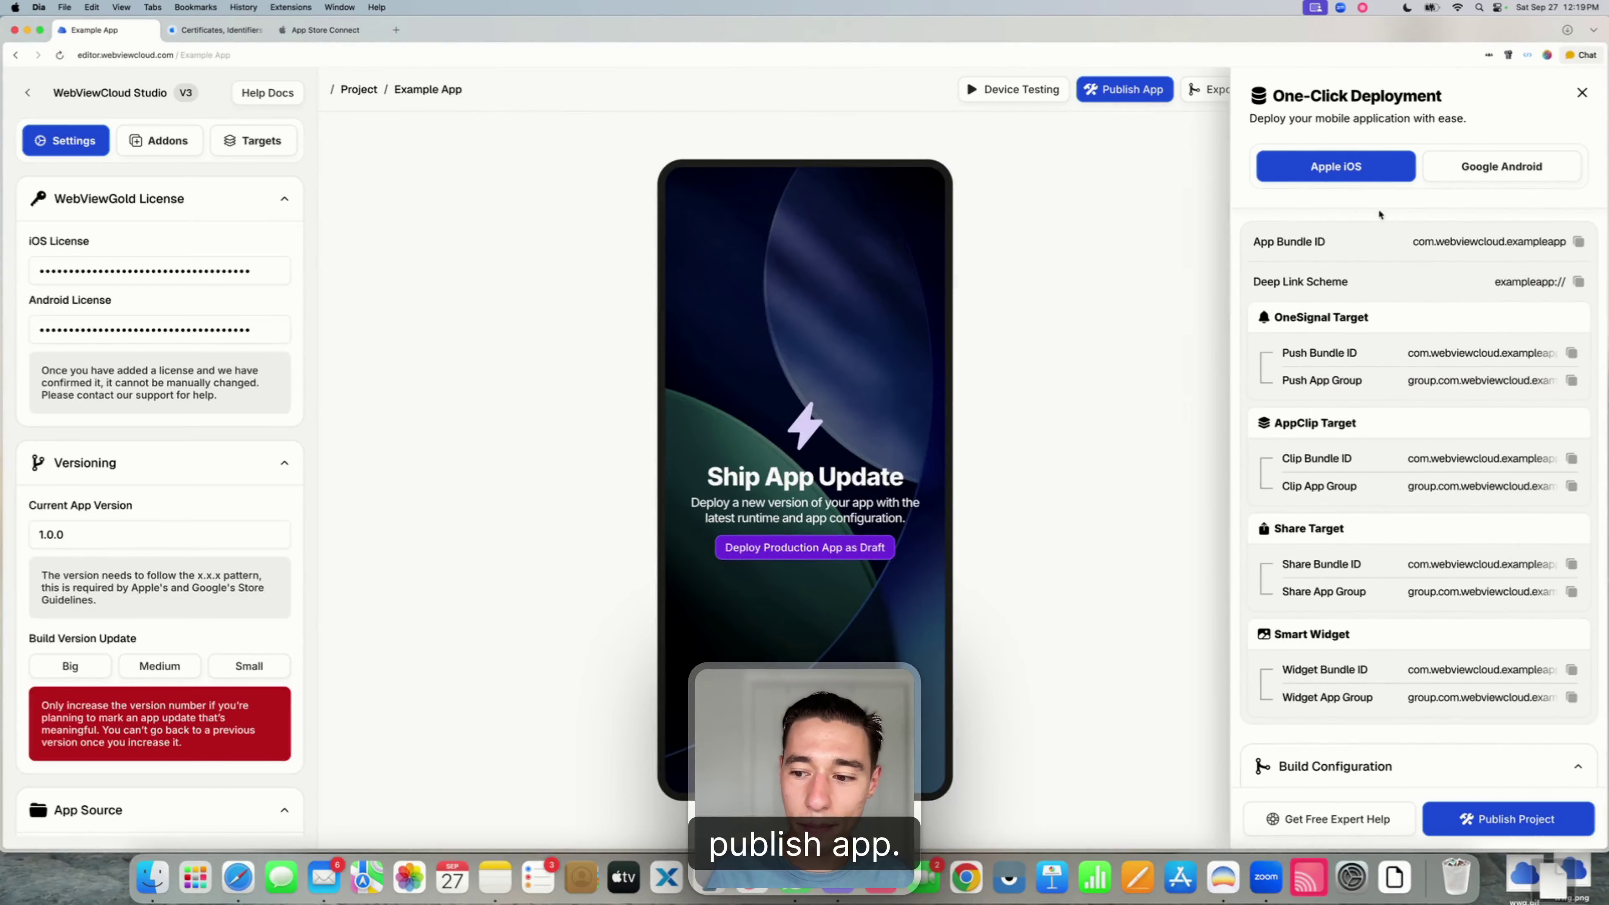
pyautogui.scroll(-5, 1521, 492)
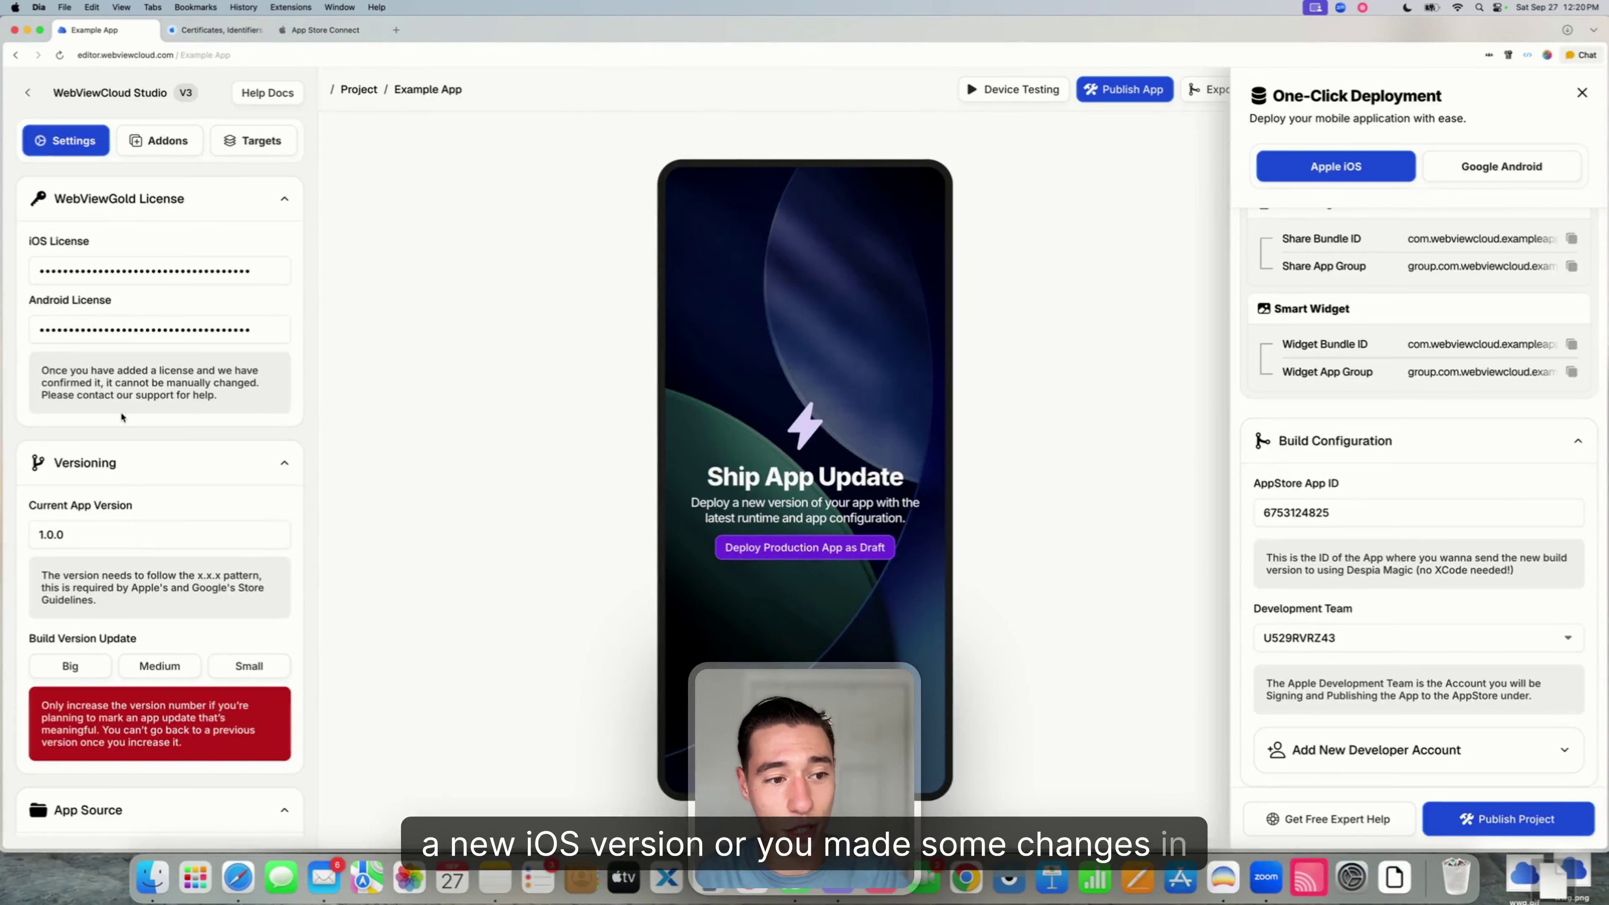
pyautogui.scroll(-8, 254, 381)
pyautogui.scroll(8, 253, 381)
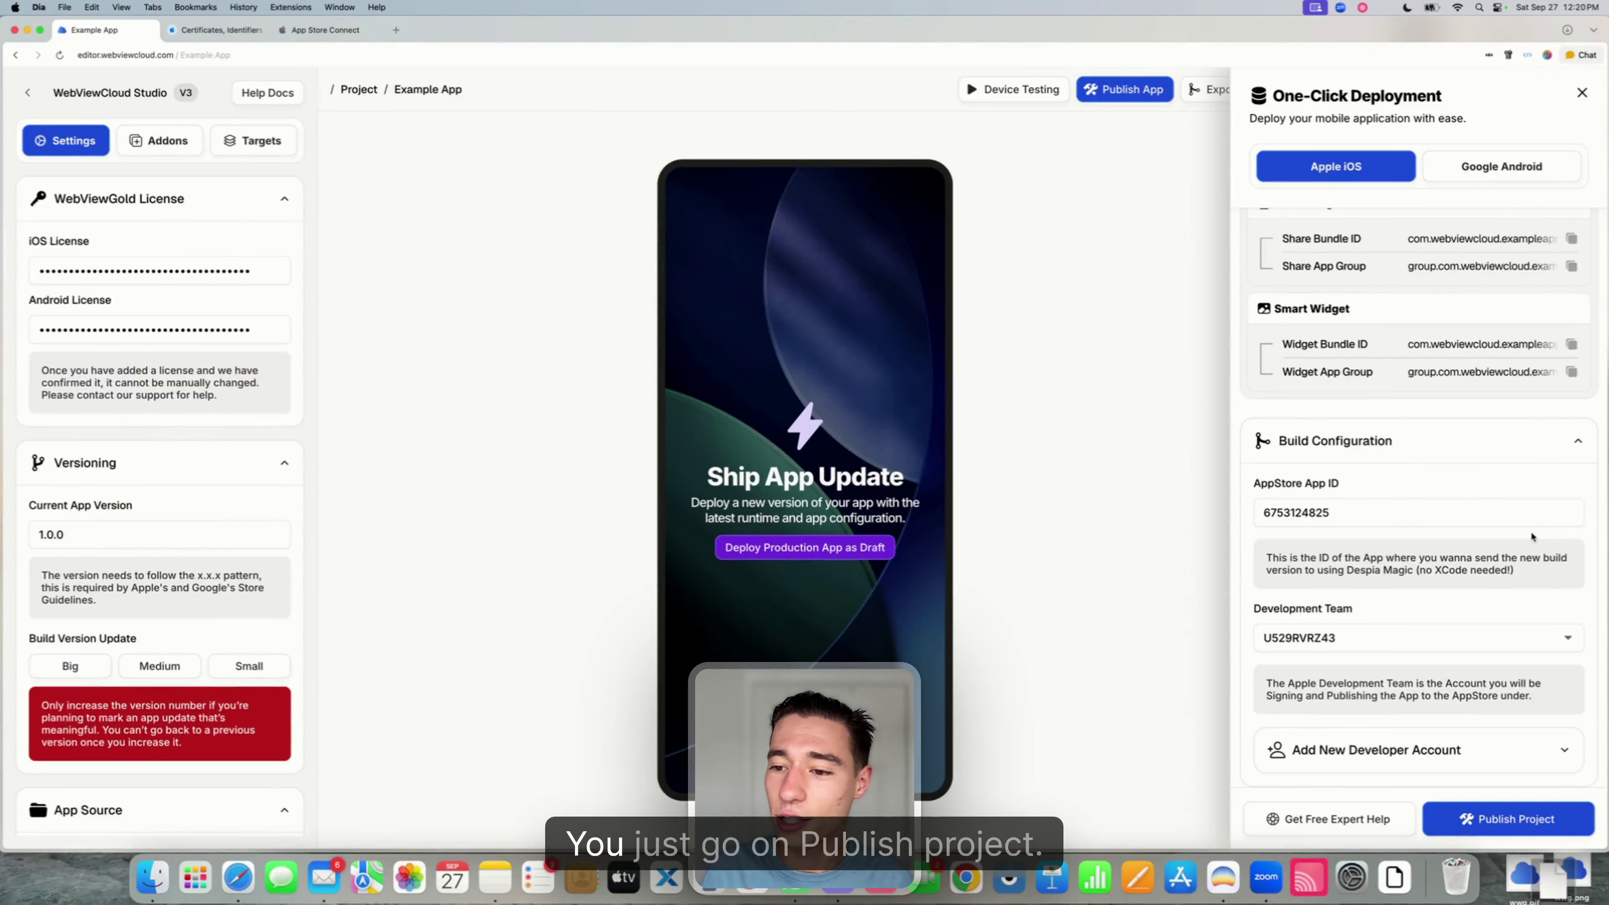
pyautogui.click(1478, 822)
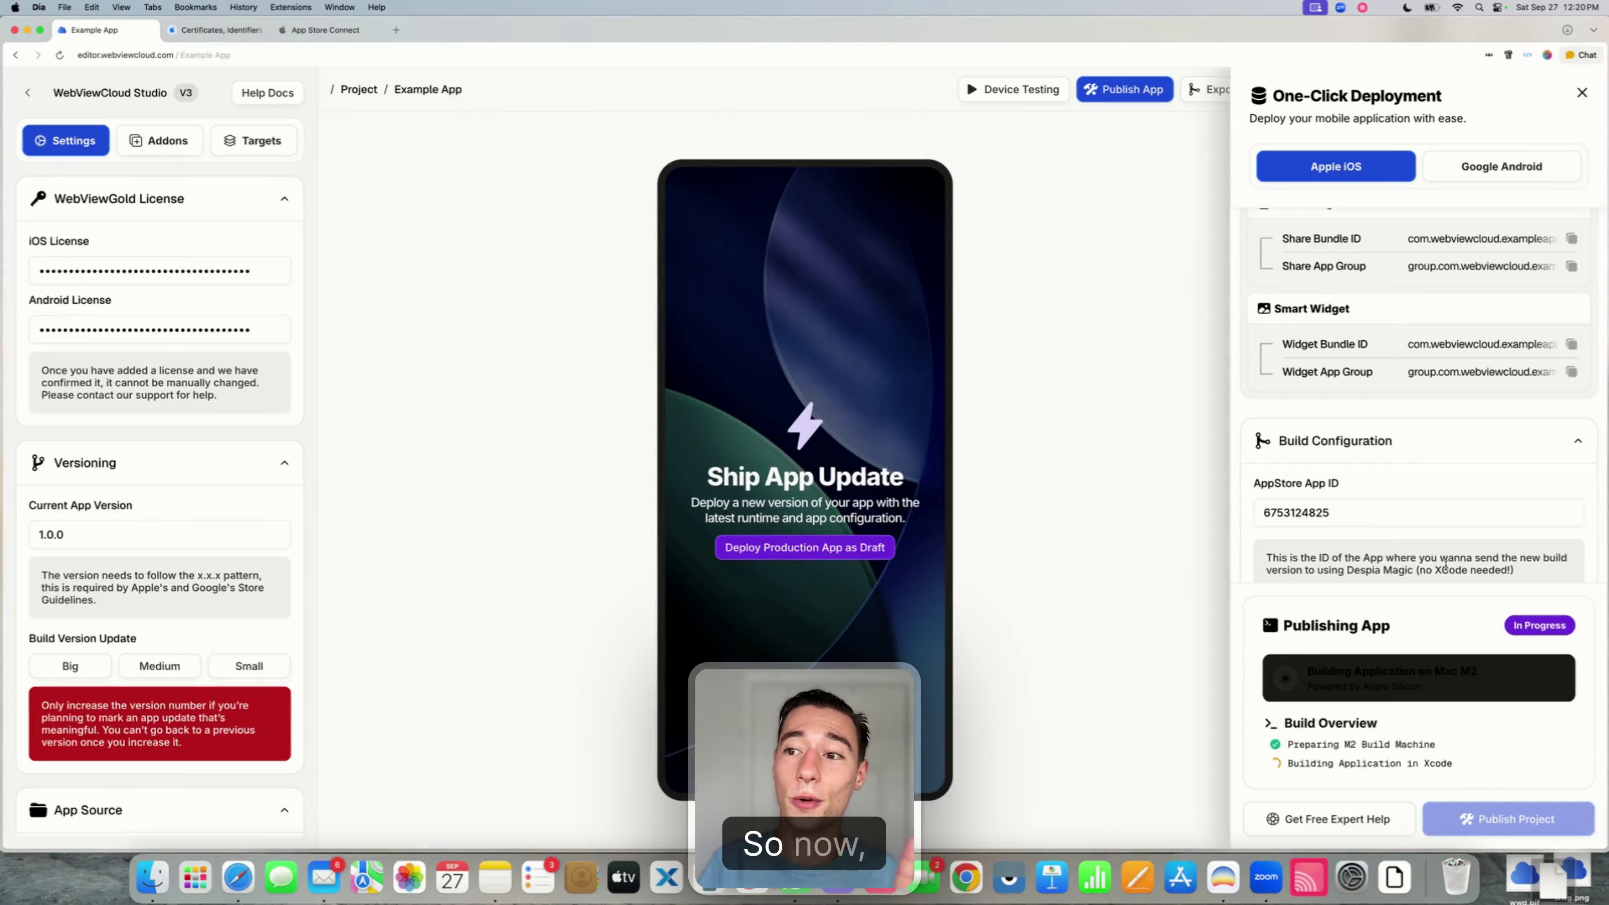
pyautogui.click(1582, 93)
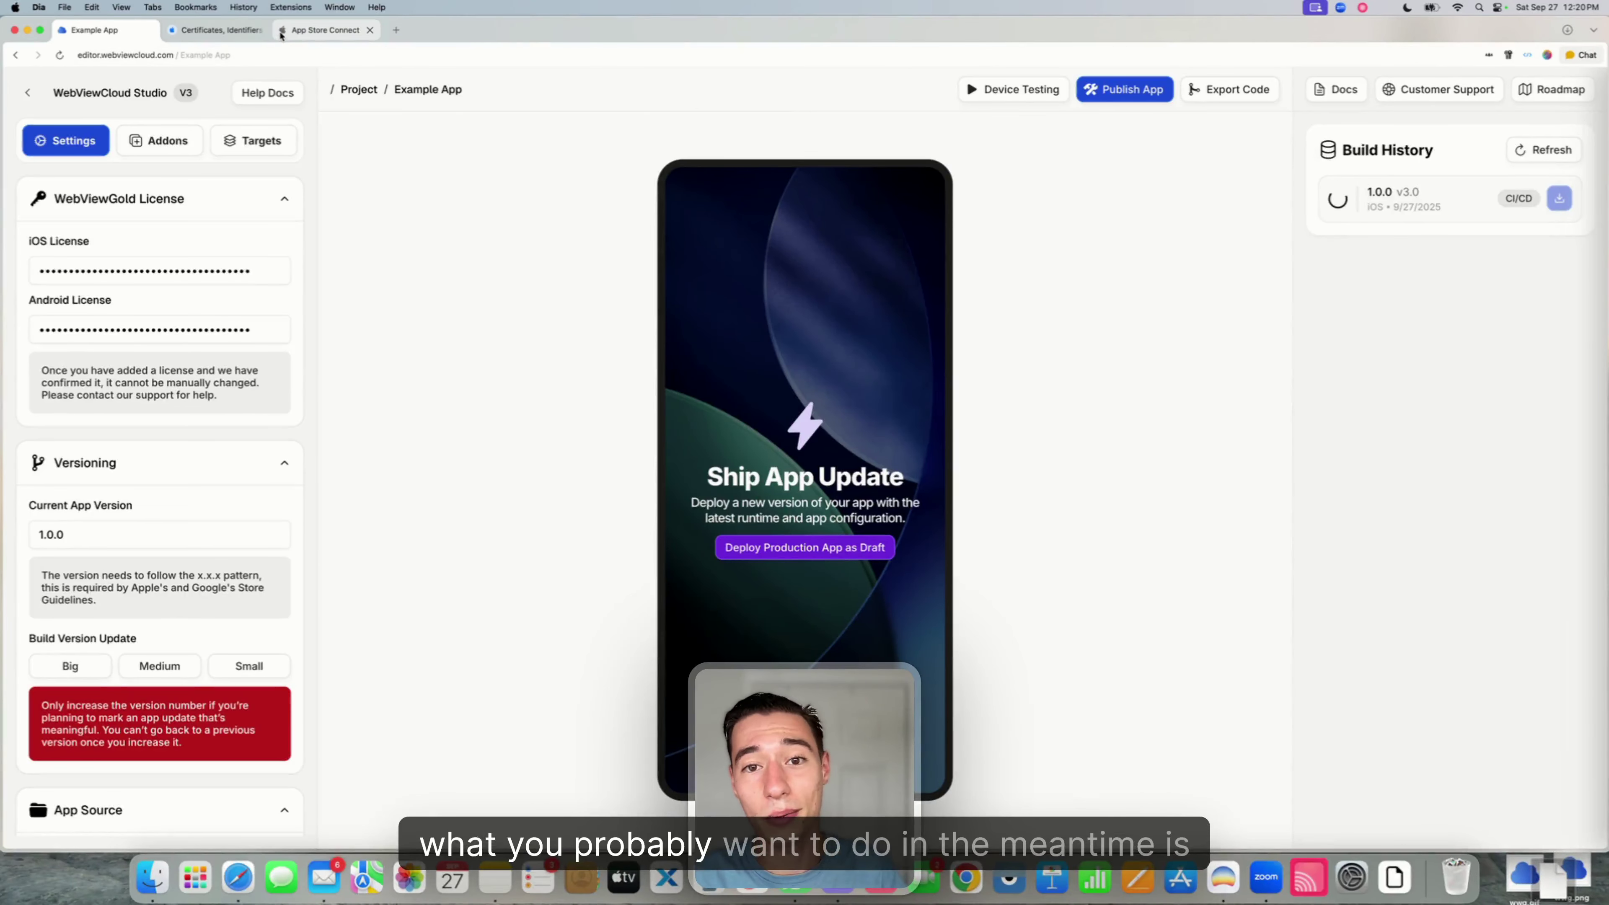
# - In App Store Connect, open version 1.0 Prepare for Submission and reload the page
pyautogui.click(234, 36)
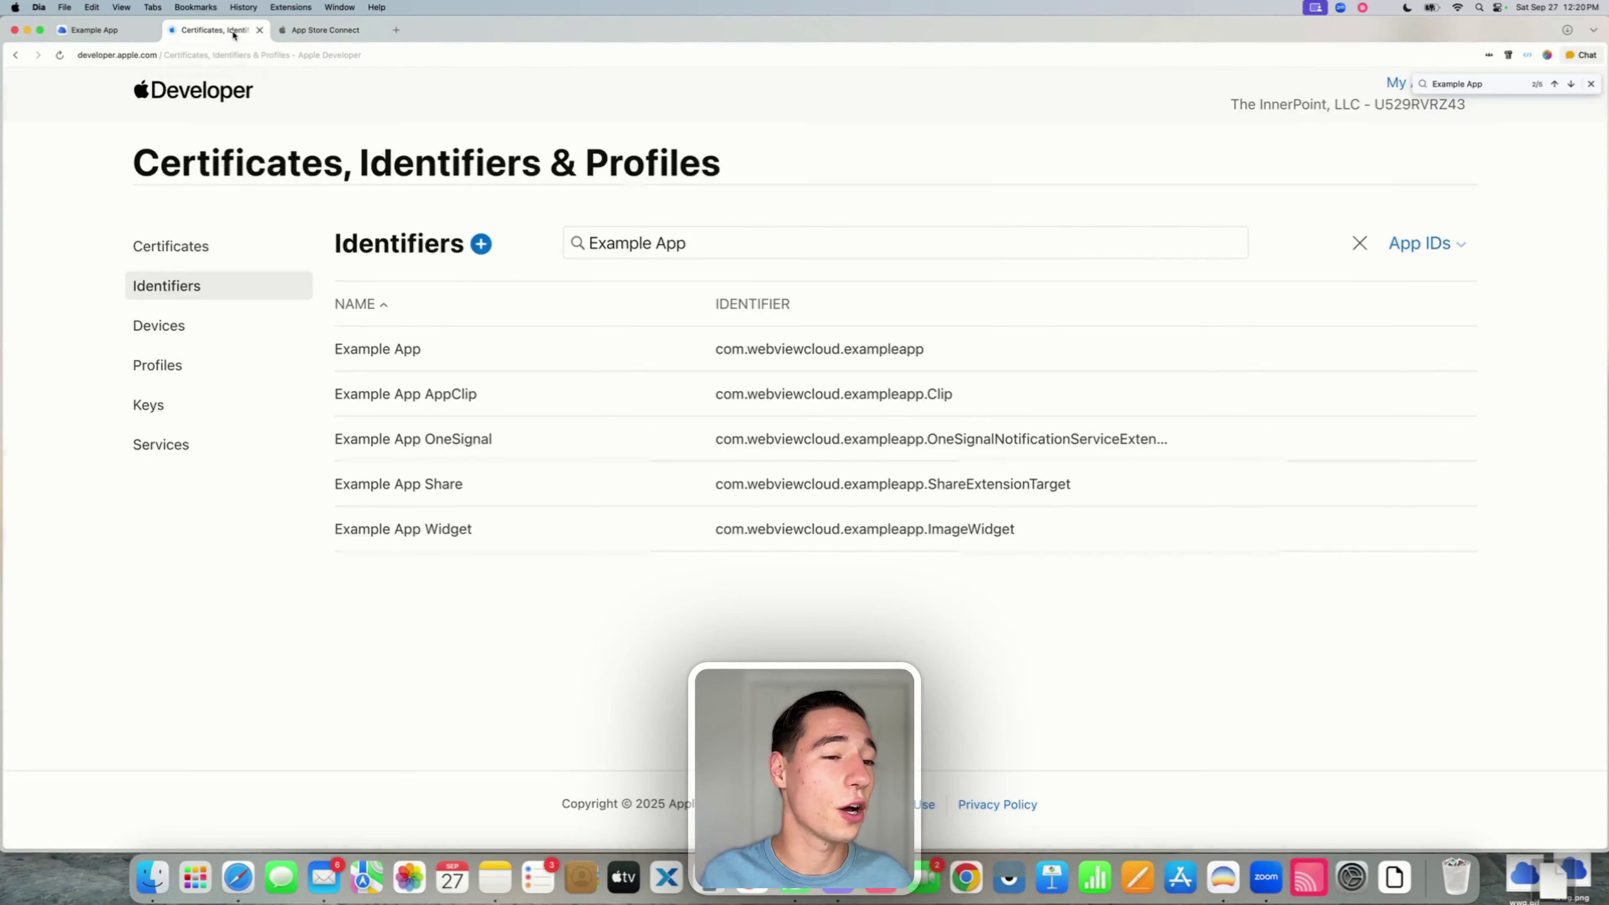
pyautogui.click(318, 30)
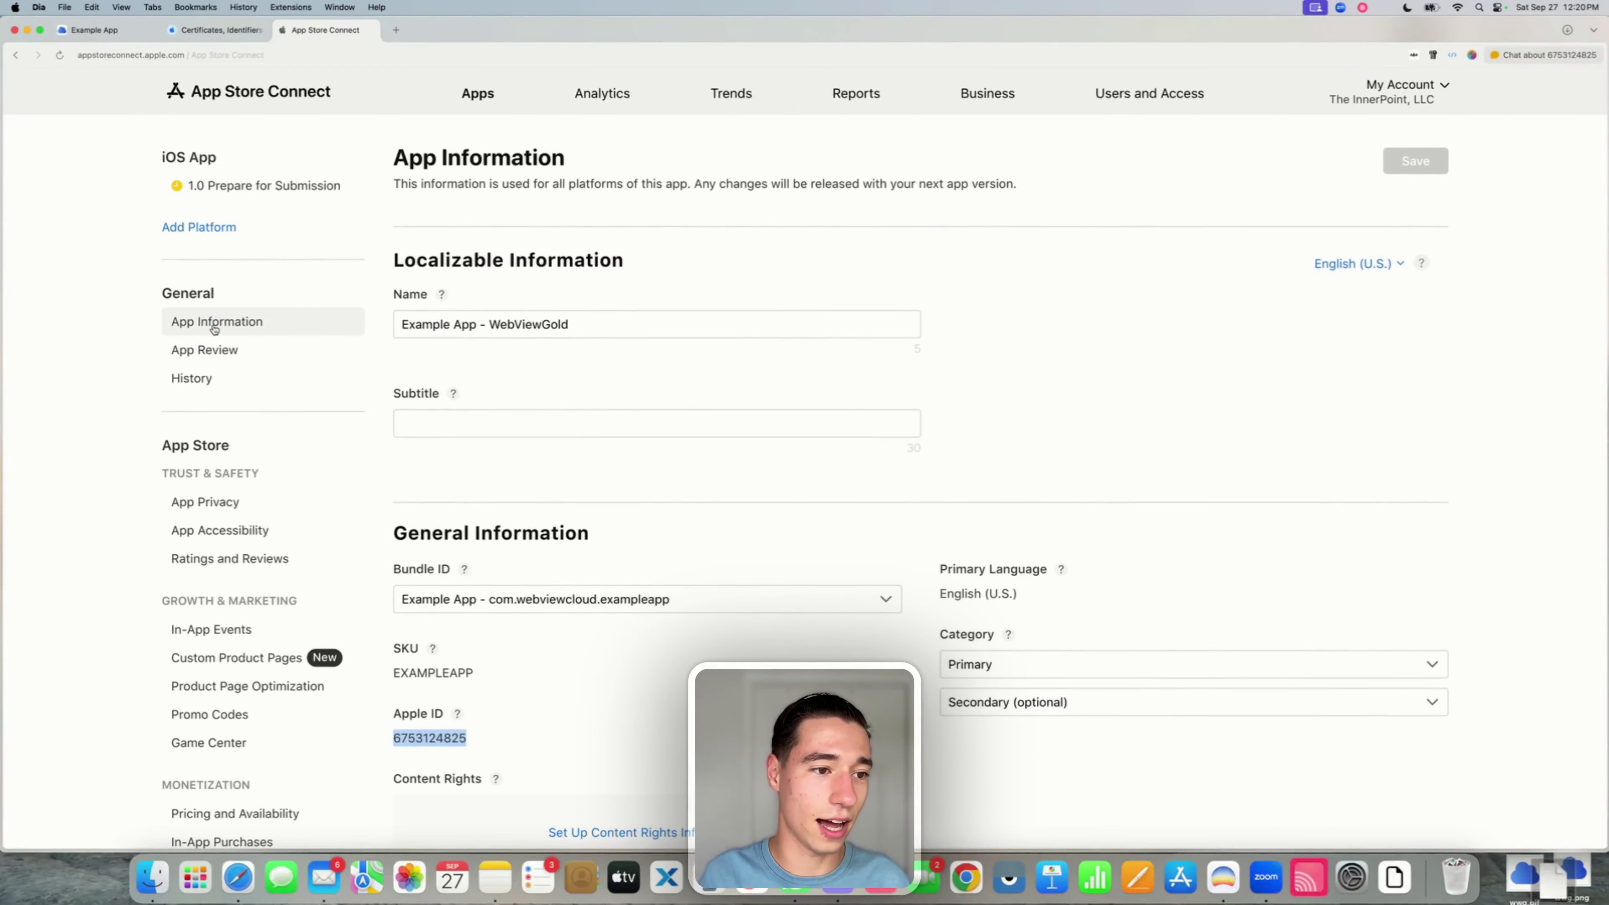
pyautogui.click(213, 185)
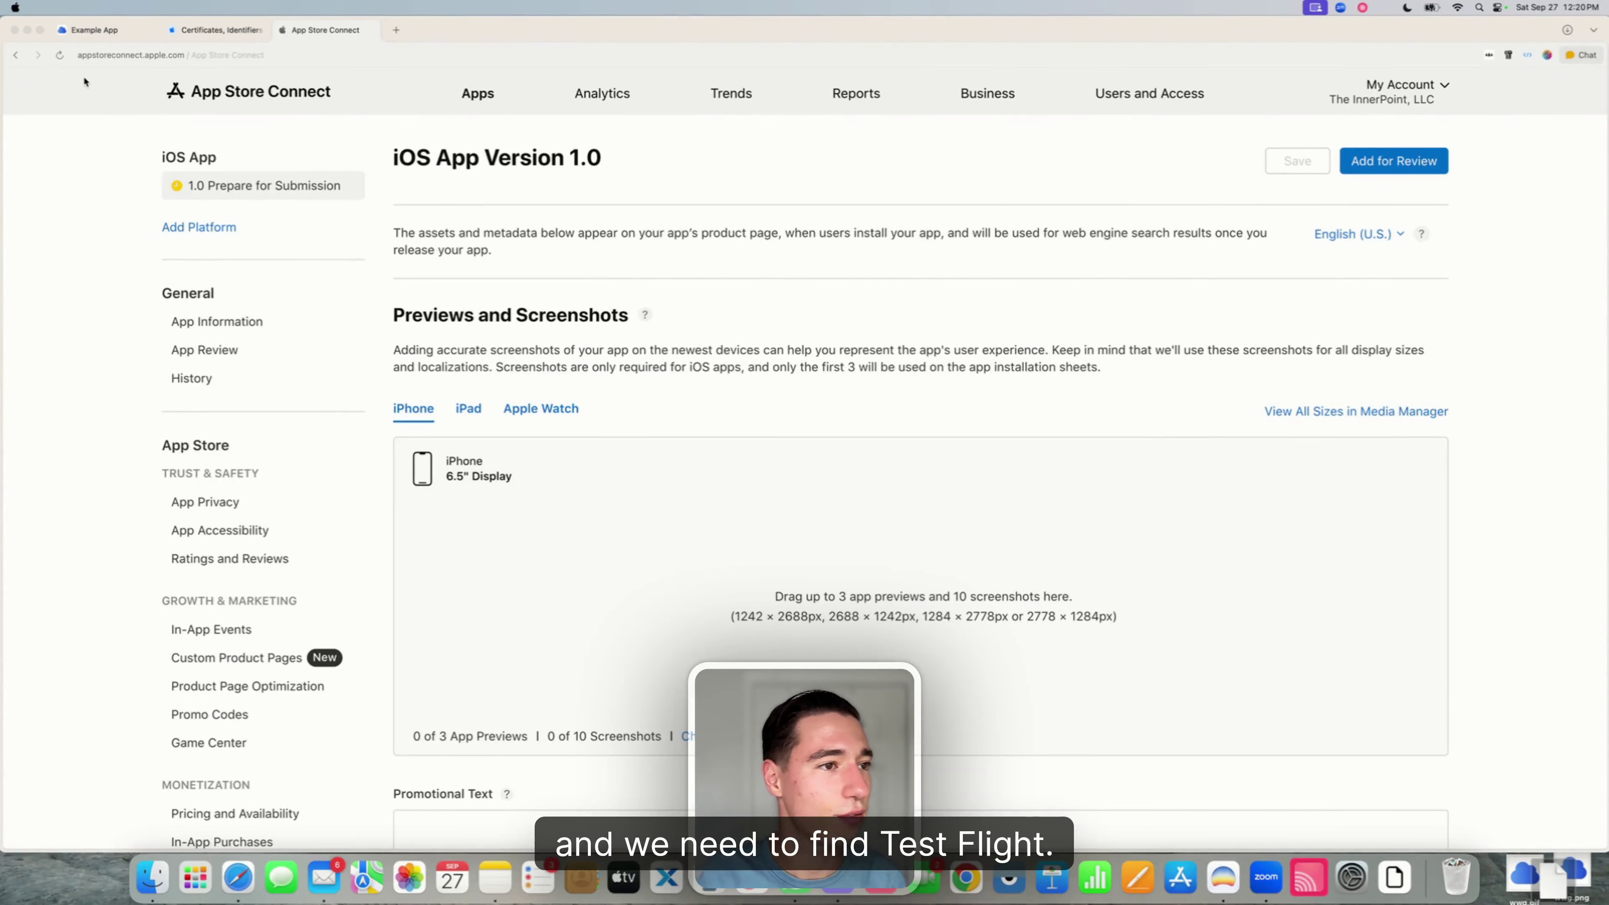
pyautogui.click(60, 56)
pyautogui.click(60, 56)
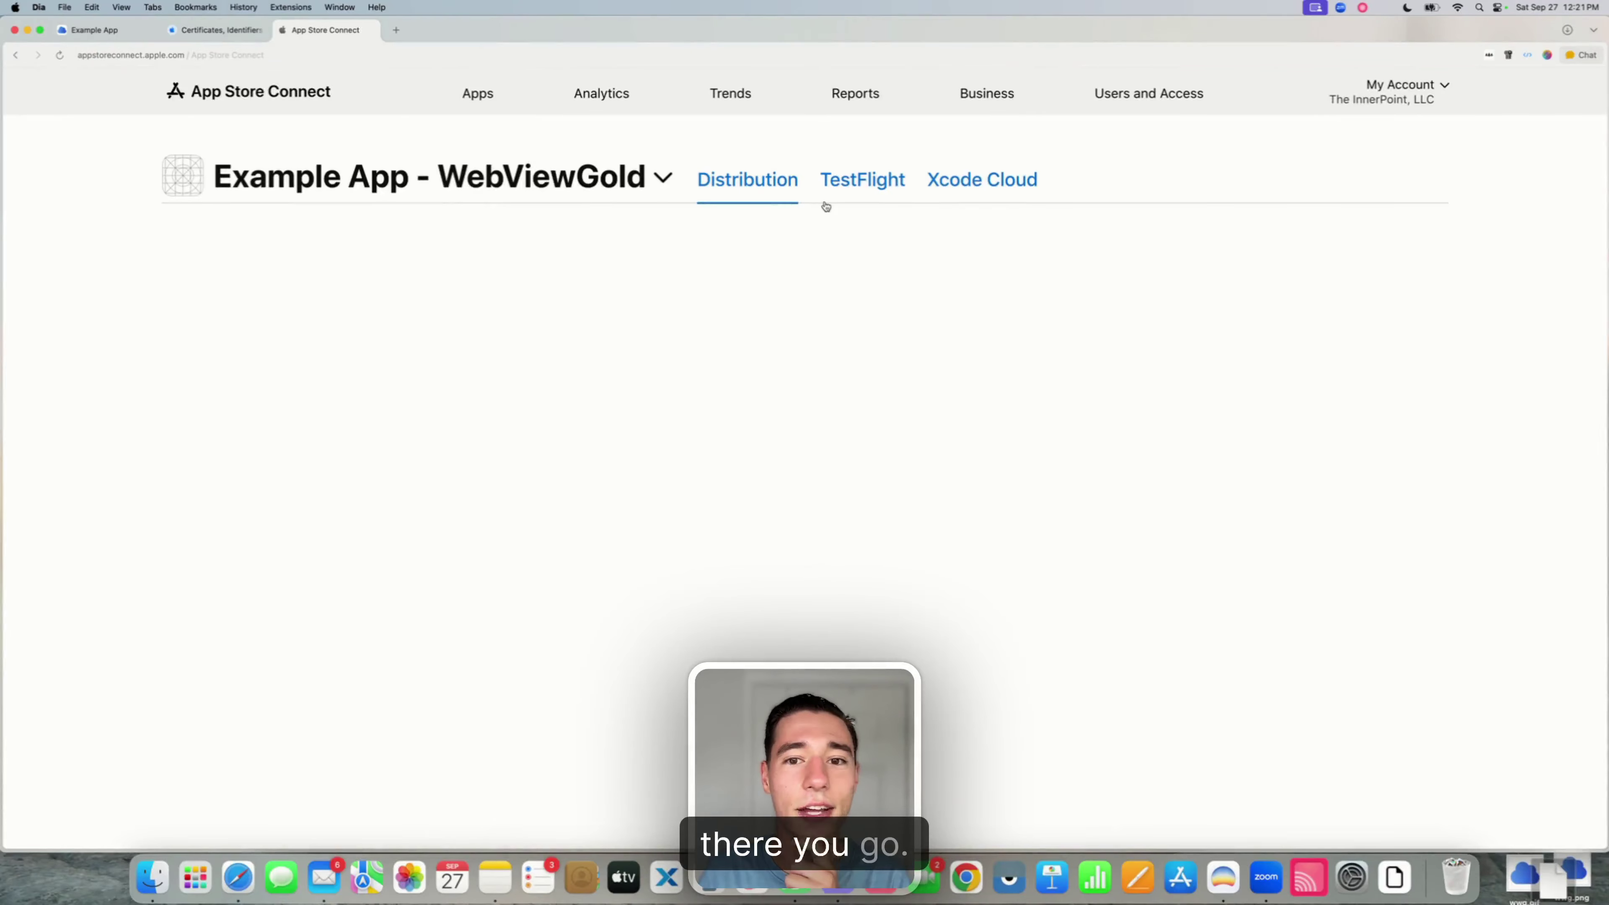
# - Under TestFlight, create a new Internal Testing group named 'Internal'
pyautogui.click(886, 183)
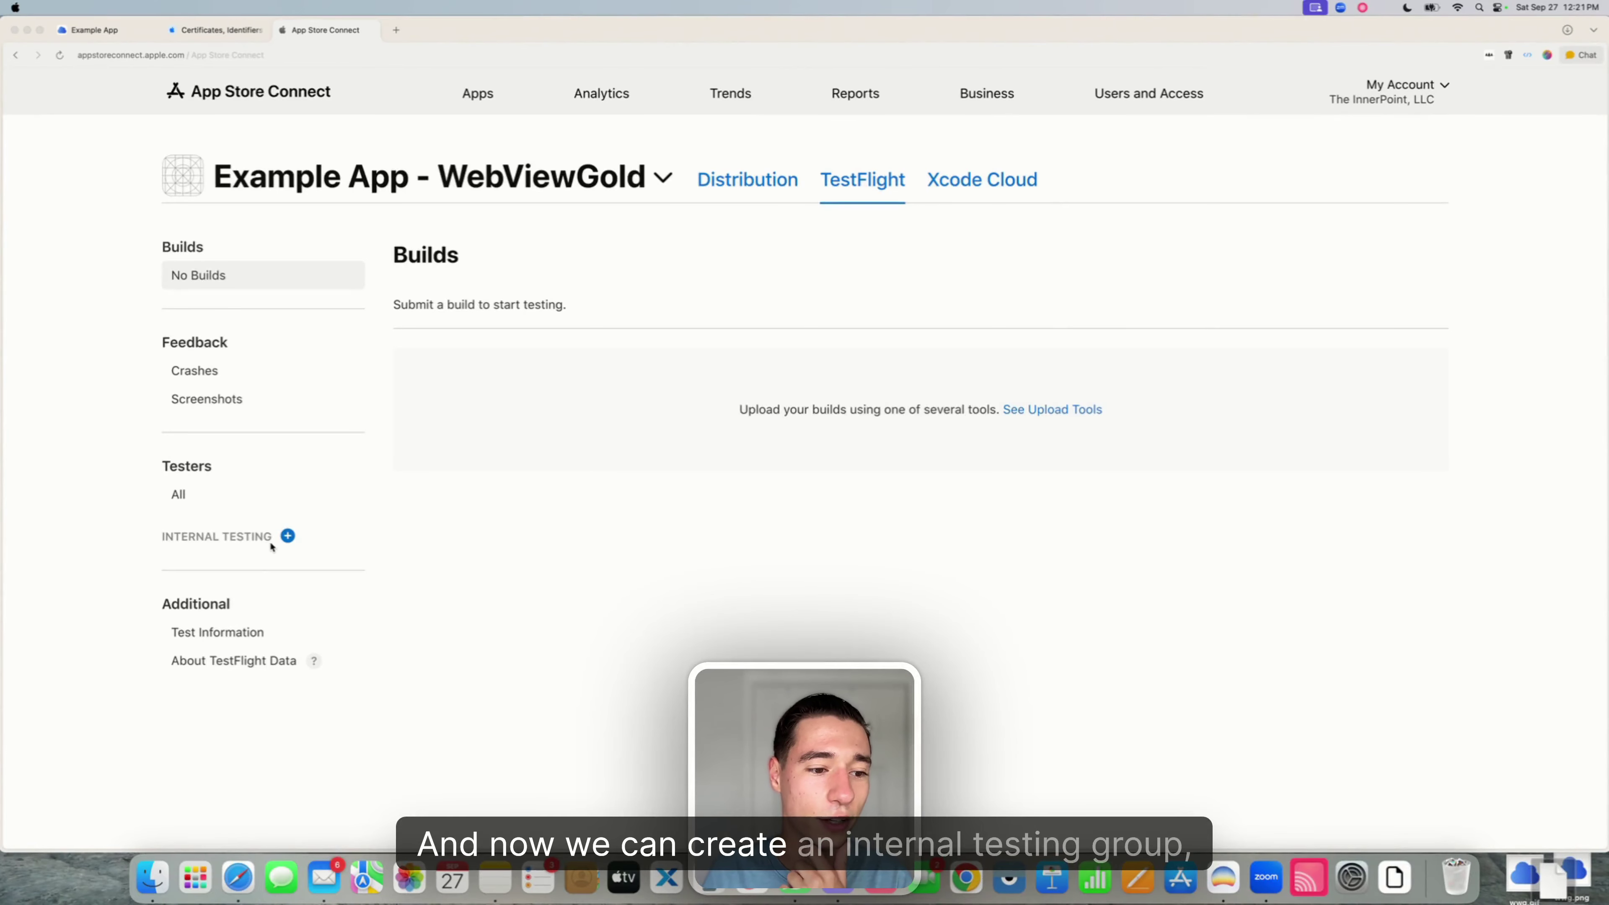
pyautogui.click(287, 535)
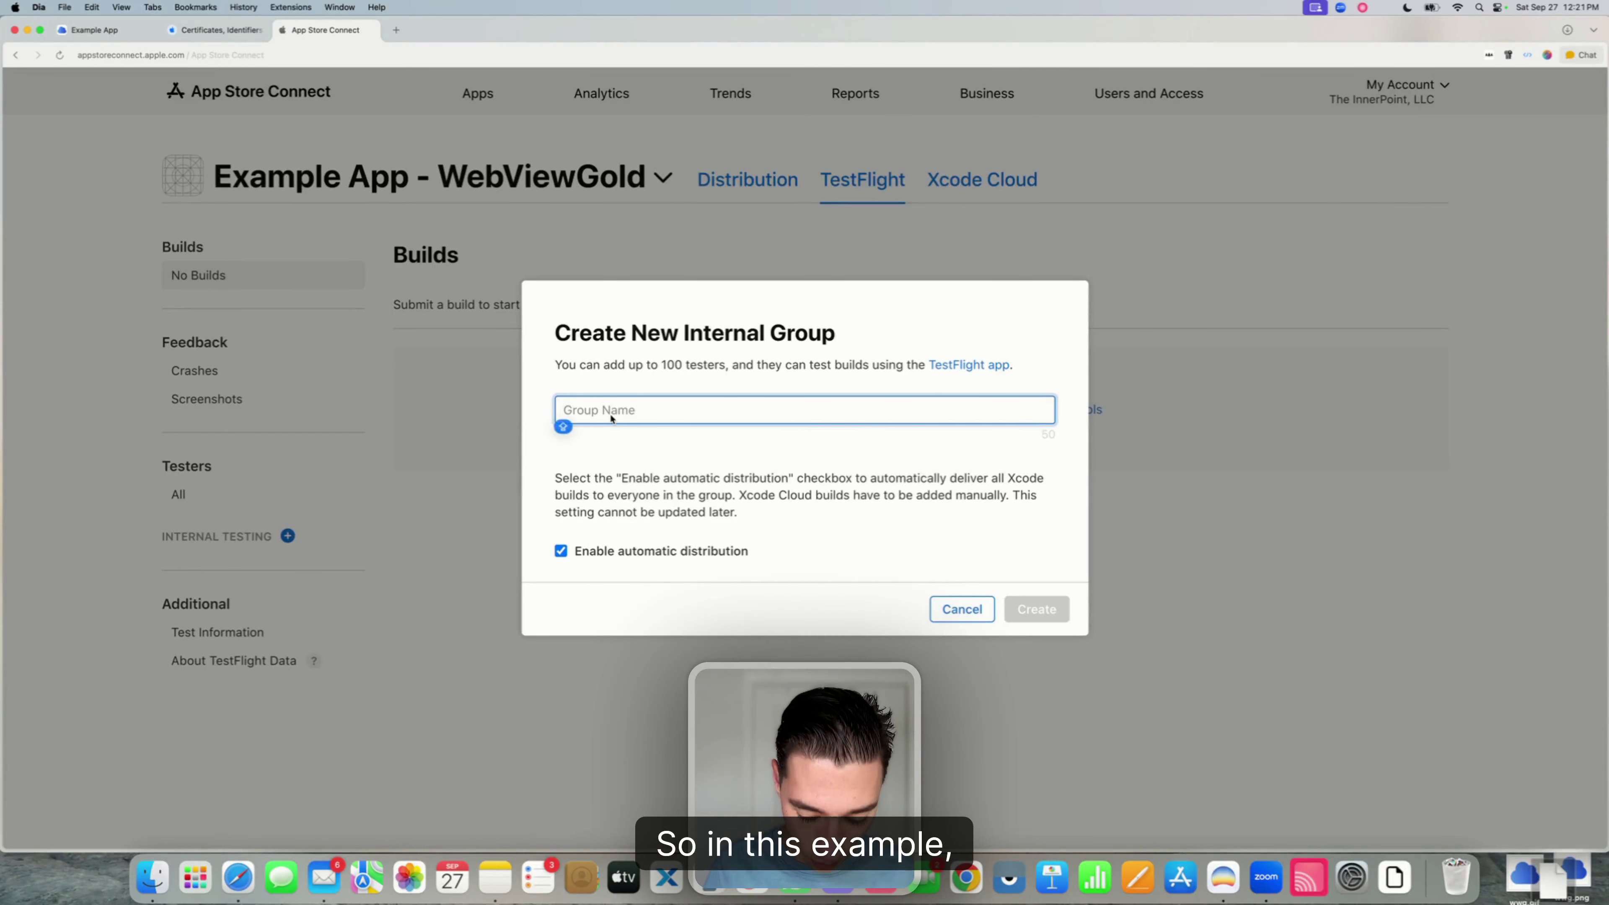
pyautogui.write('Internal')
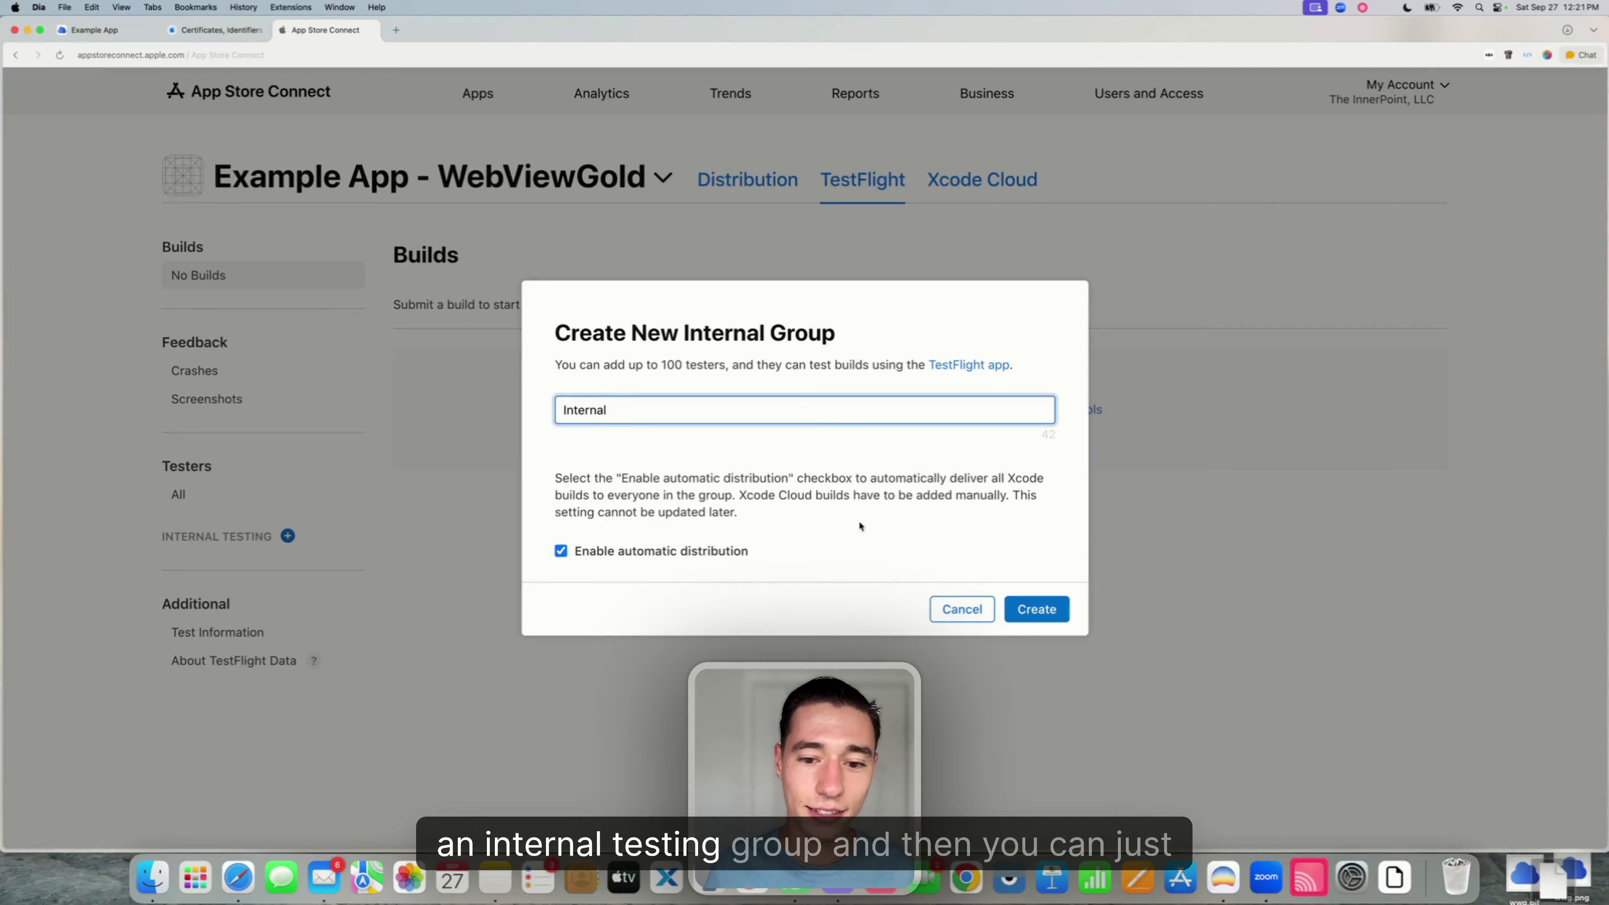
pyautogui.click(1020, 608)
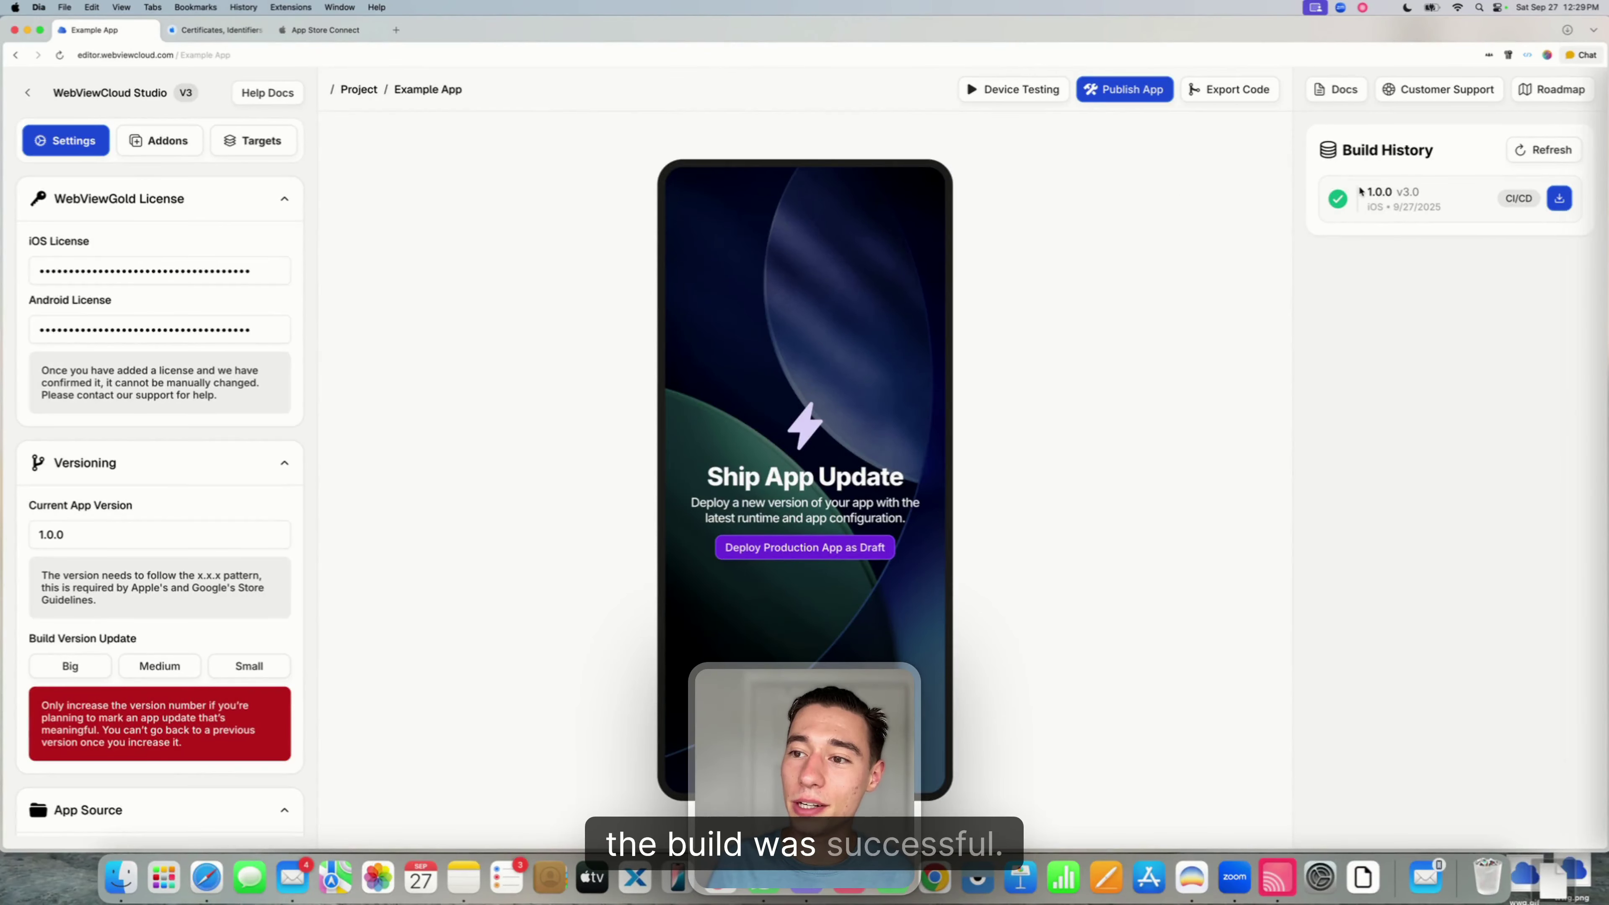
# - Confirm in Build History that the 1.0.0 iOS build finished successfully
pyautogui.moveTo(1367, 192); pyautogui.dragTo(1374, 189)
pyautogui.moveTo(1368, 192); pyautogui.dragTo(1444, 213)
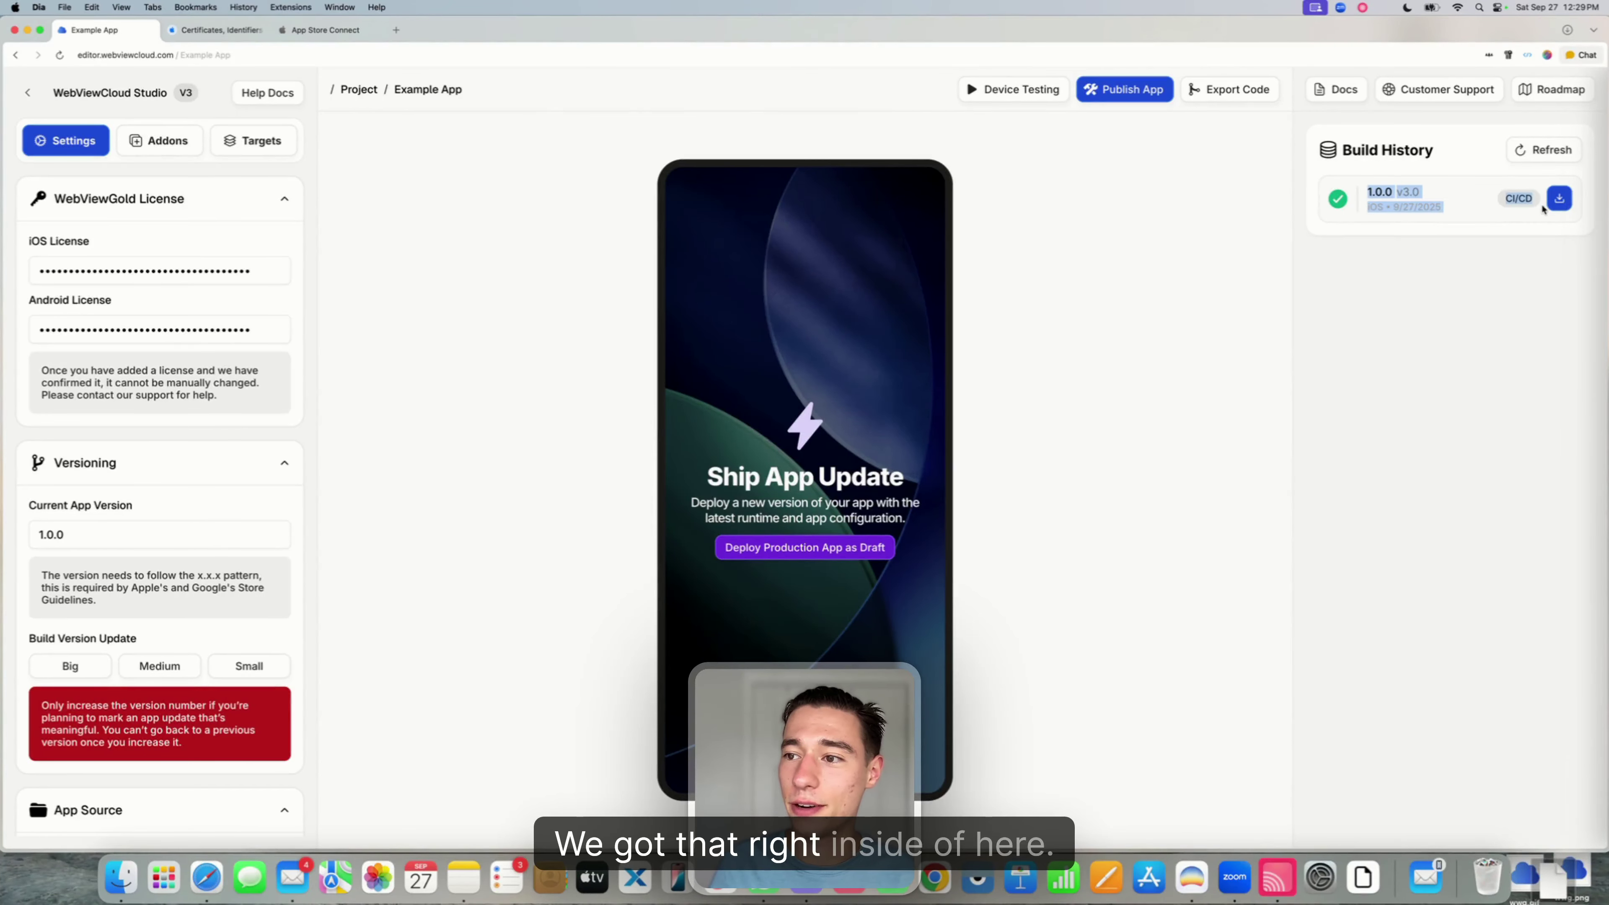
pyautogui.click(1534, 224)
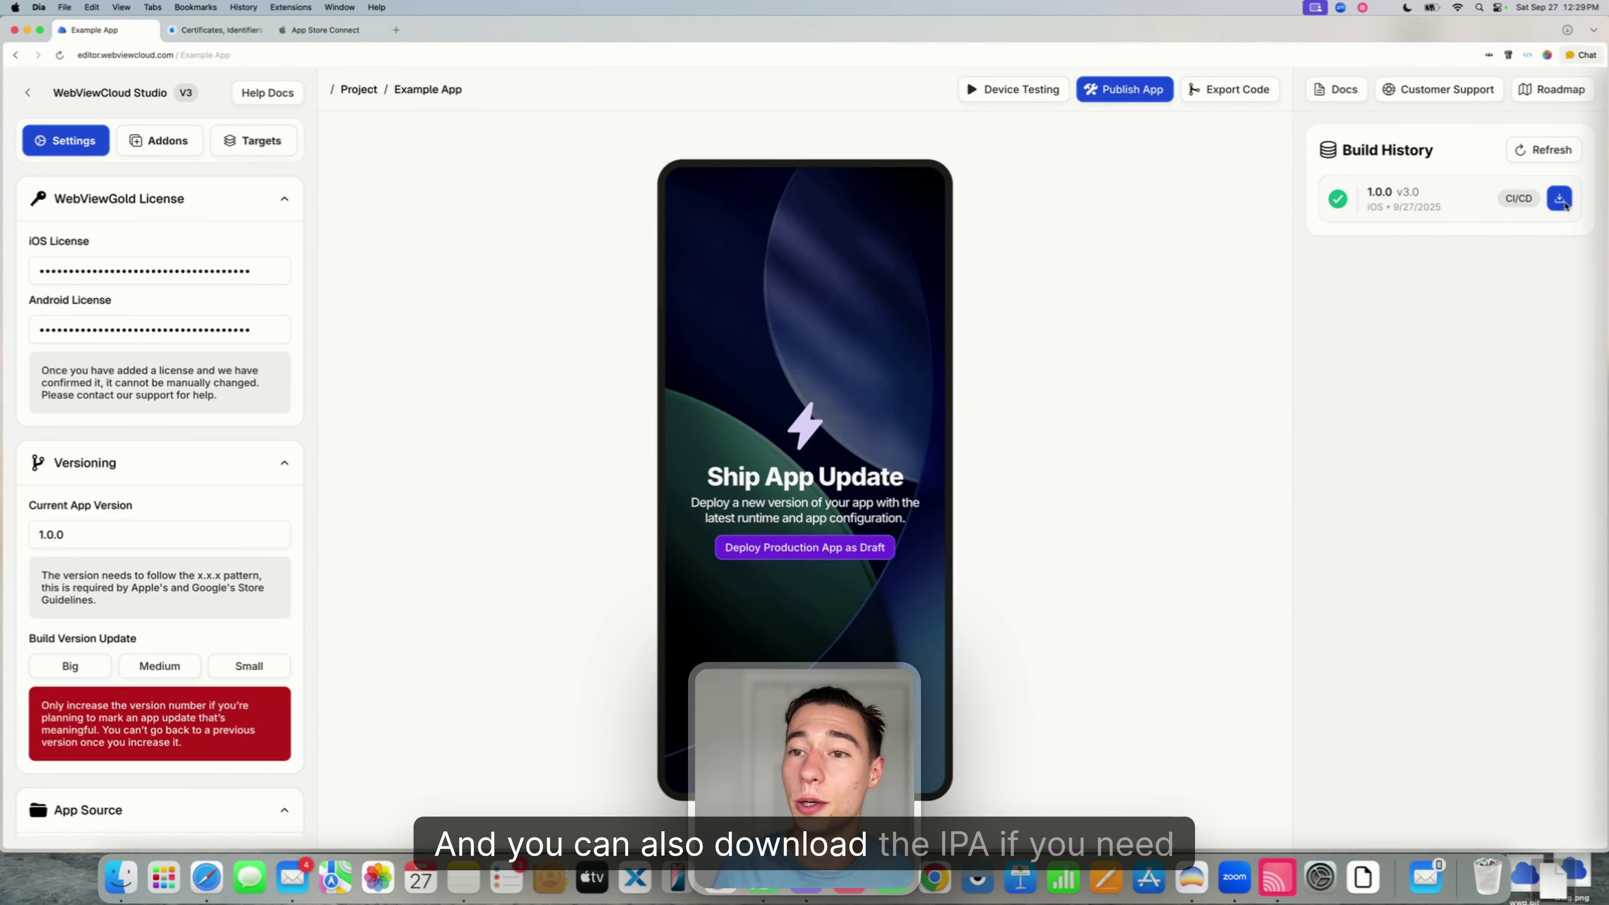
# - Check the 1.0.0 entry under Export Code, close it, and return to App Store Connect
pyautogui.click(1213, 90)
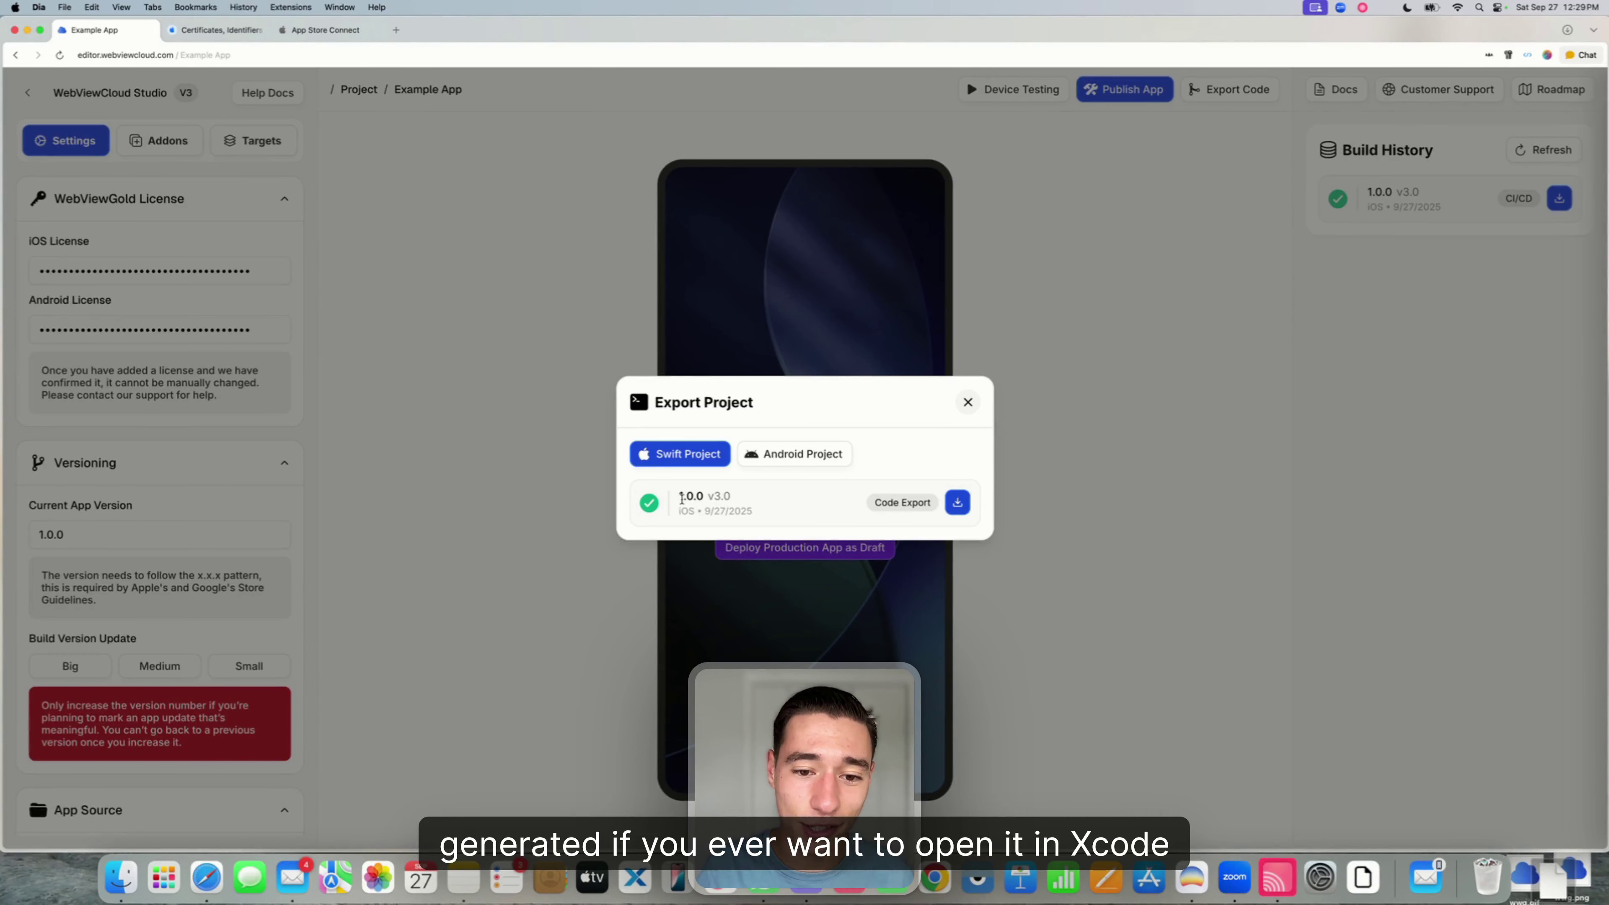
pyautogui.moveTo(679, 498); pyautogui.dragTo(760, 514)
pyautogui.click(953, 430)
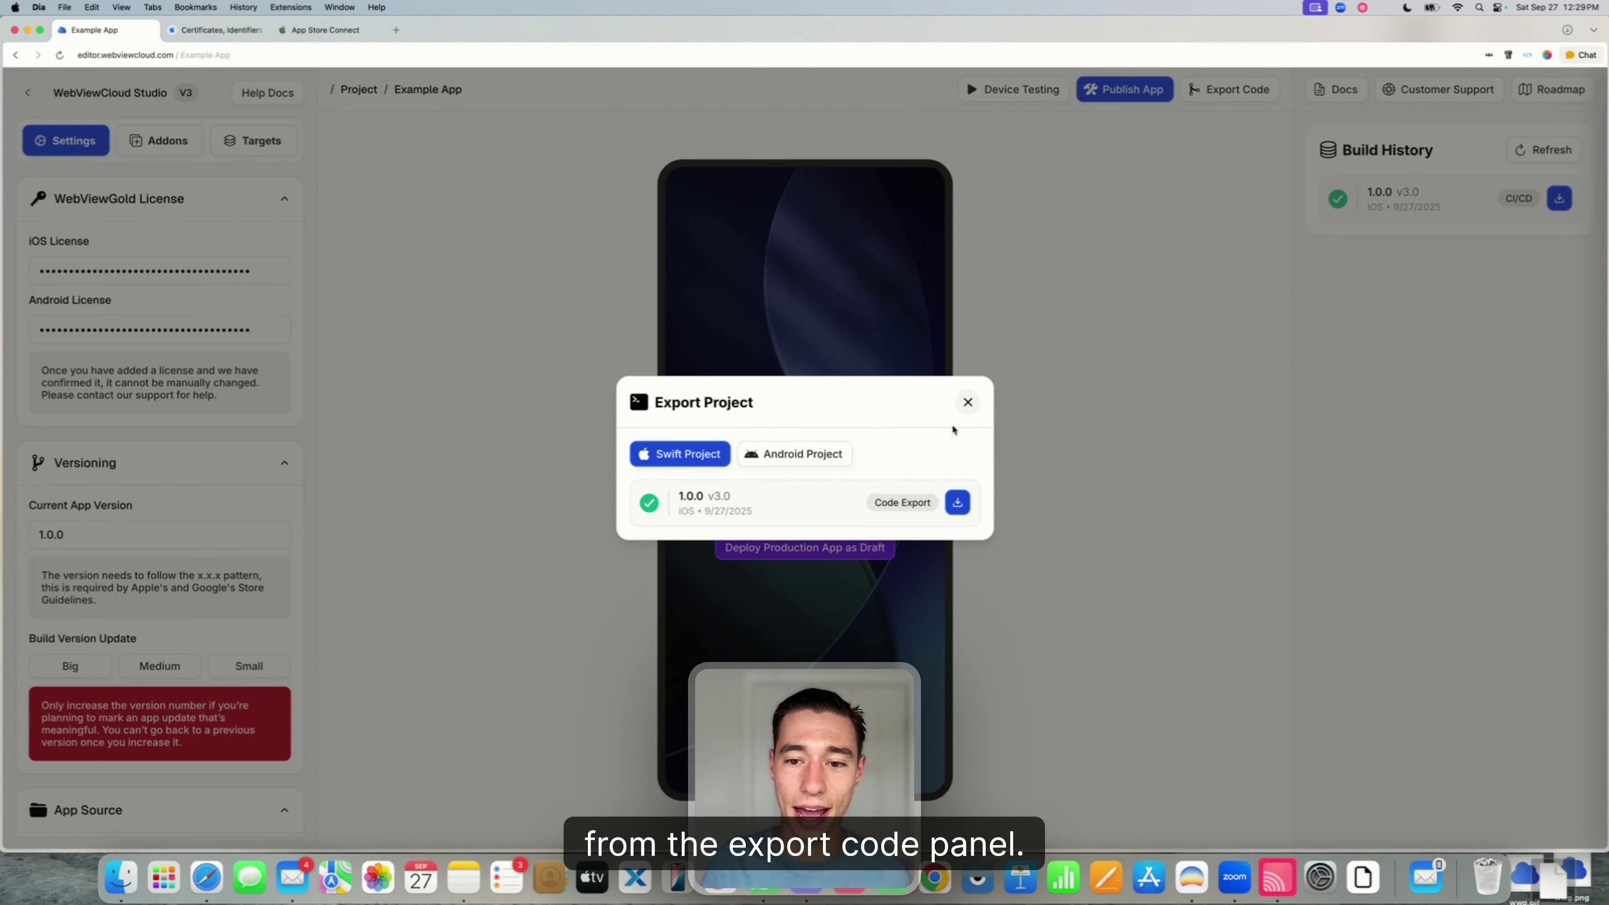
pyautogui.click(968, 402)
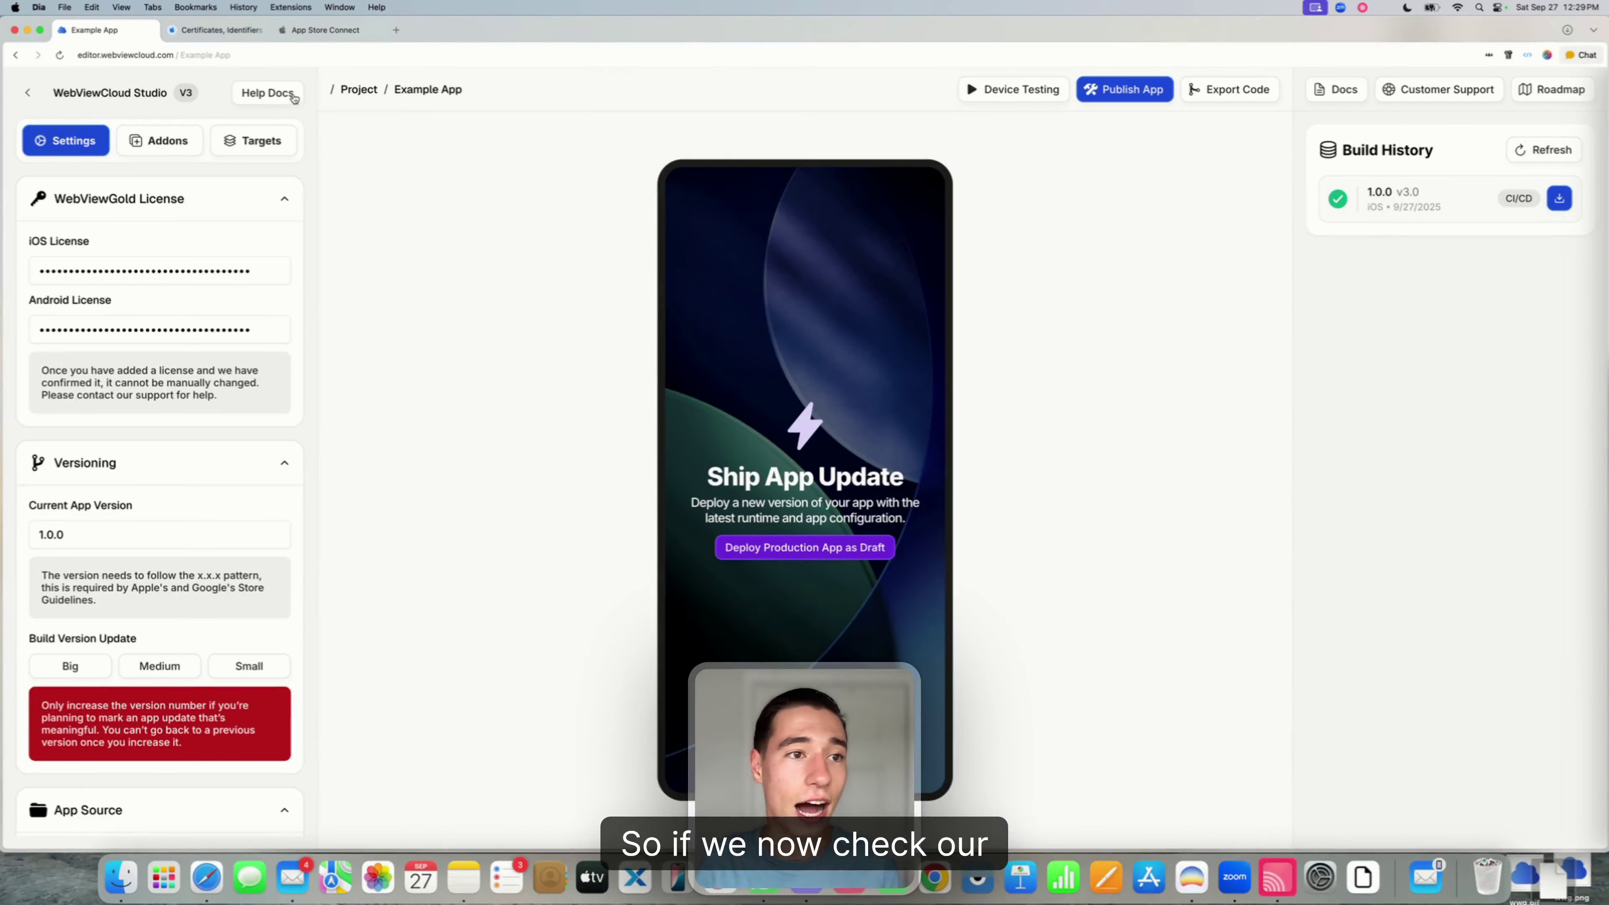
pyautogui.click(336, 36)
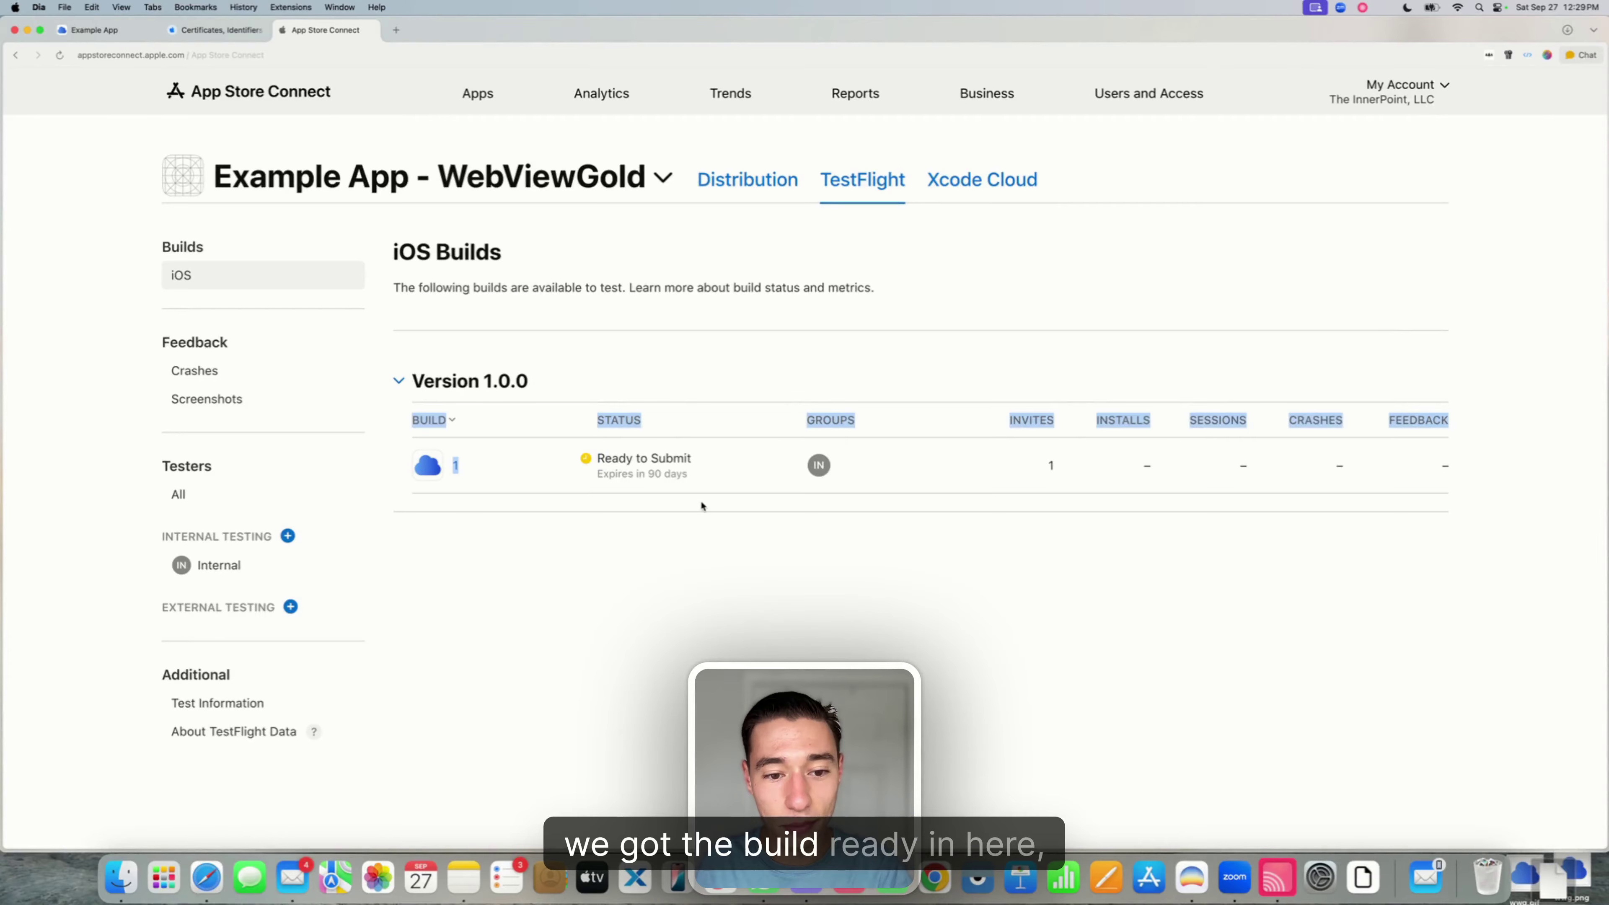
# - On the Distribution page, add build 1 (1.0.0) to iOS App Version 1.0
pyautogui.tripleClick(679, 479)
pyautogui.click(639, 557)
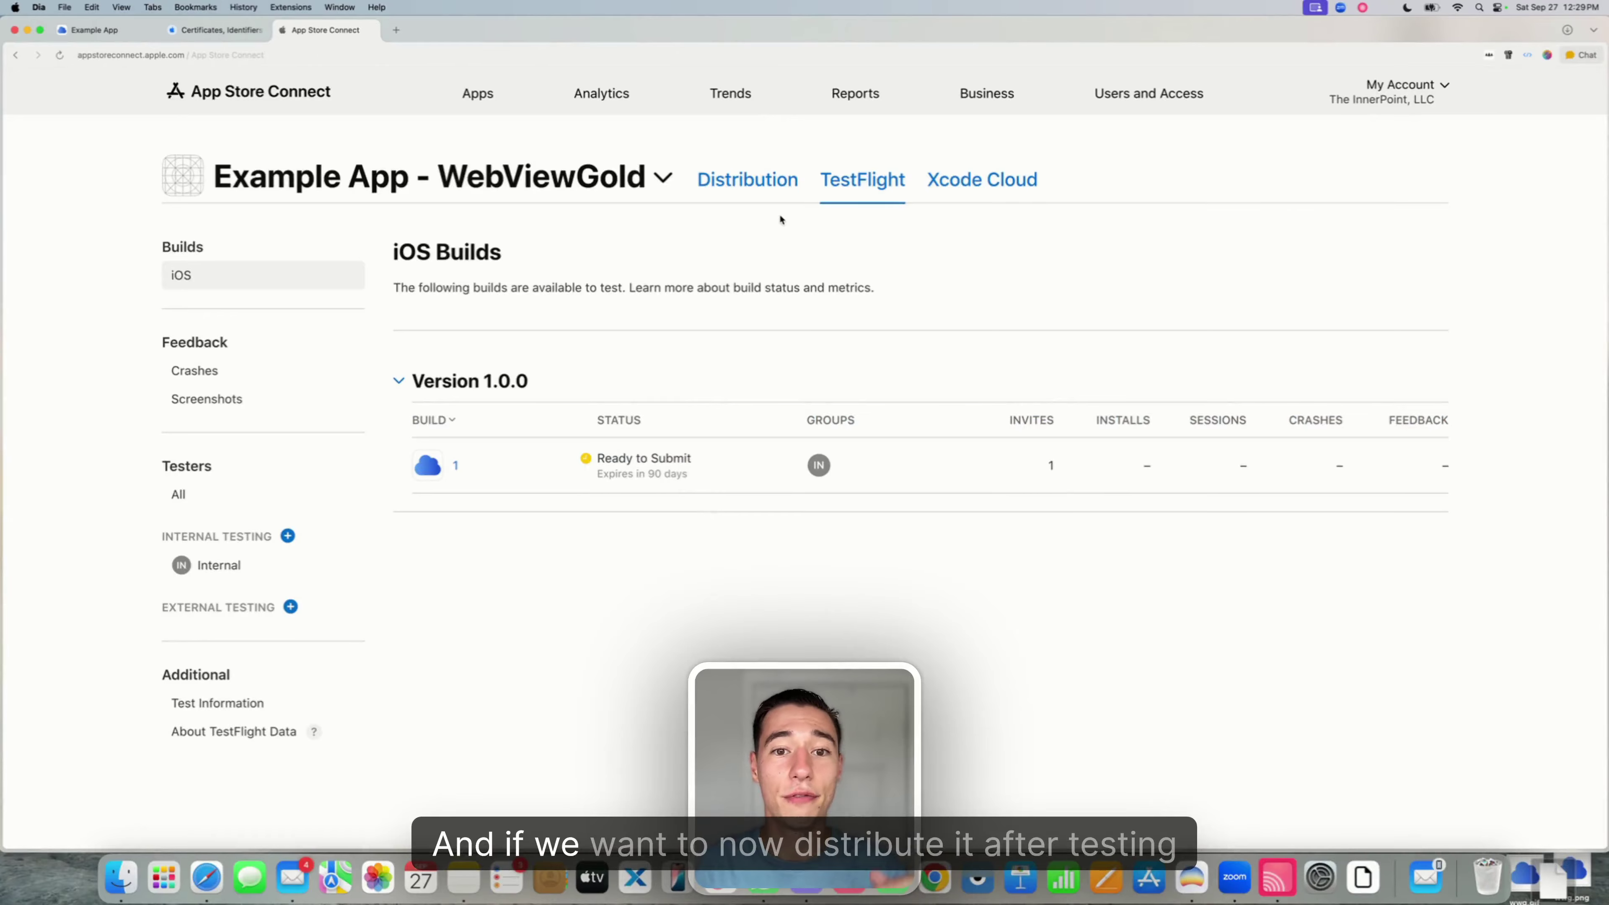
pyautogui.click(774, 195)
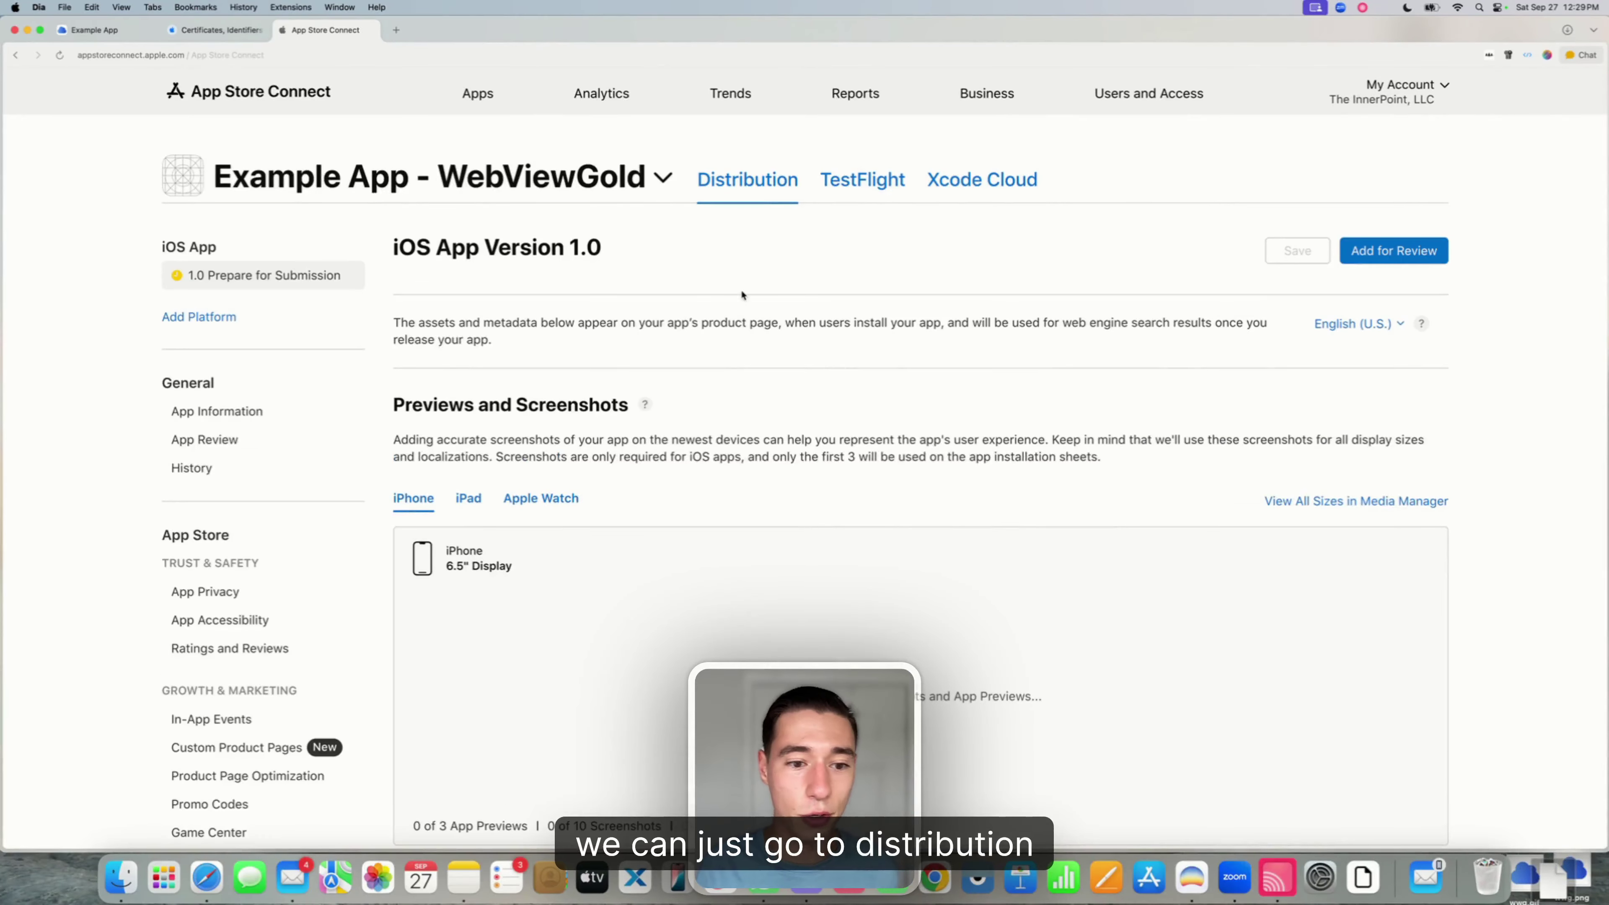
pyautogui.scroll(-15, 710, 424)
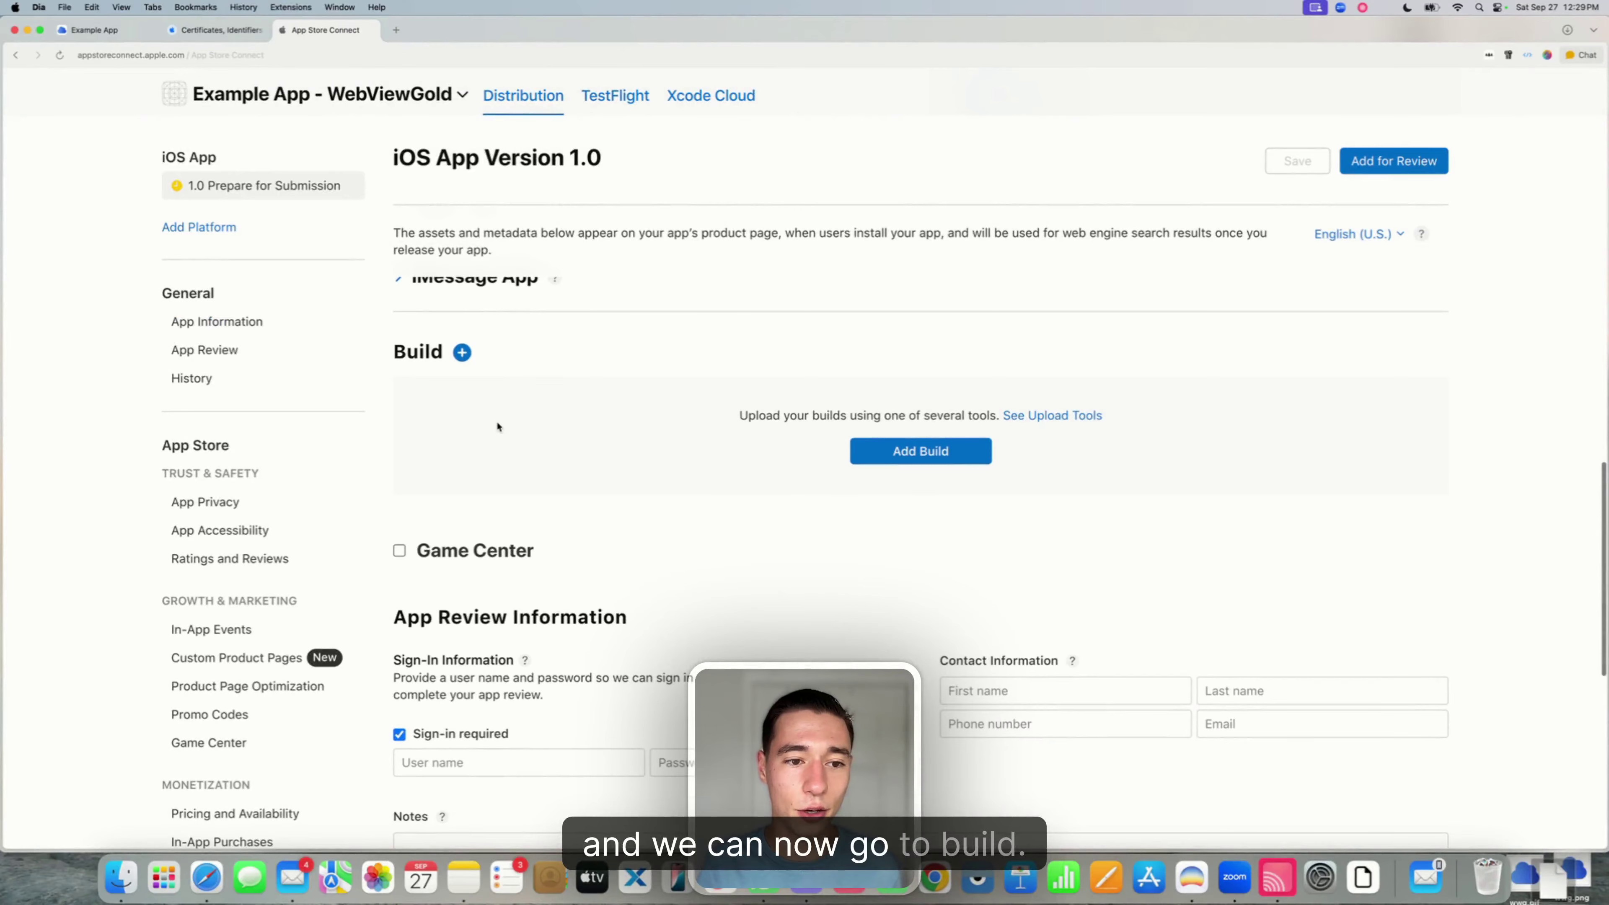
pyautogui.click(915, 451)
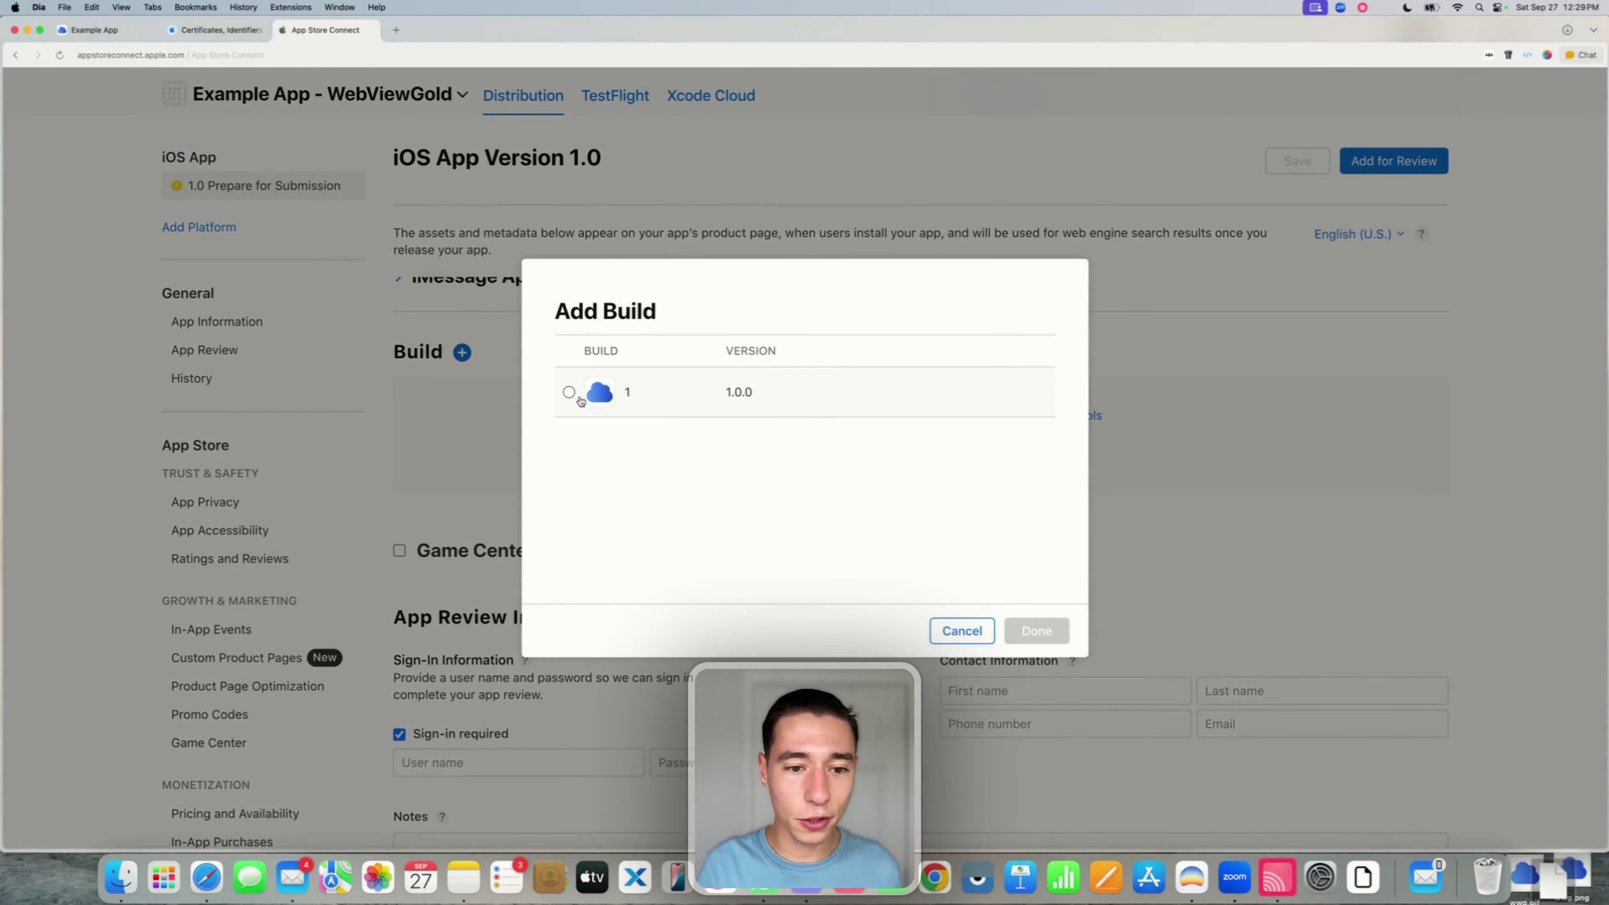
pyautogui.click(569, 392)
pyautogui.click(1036, 632)
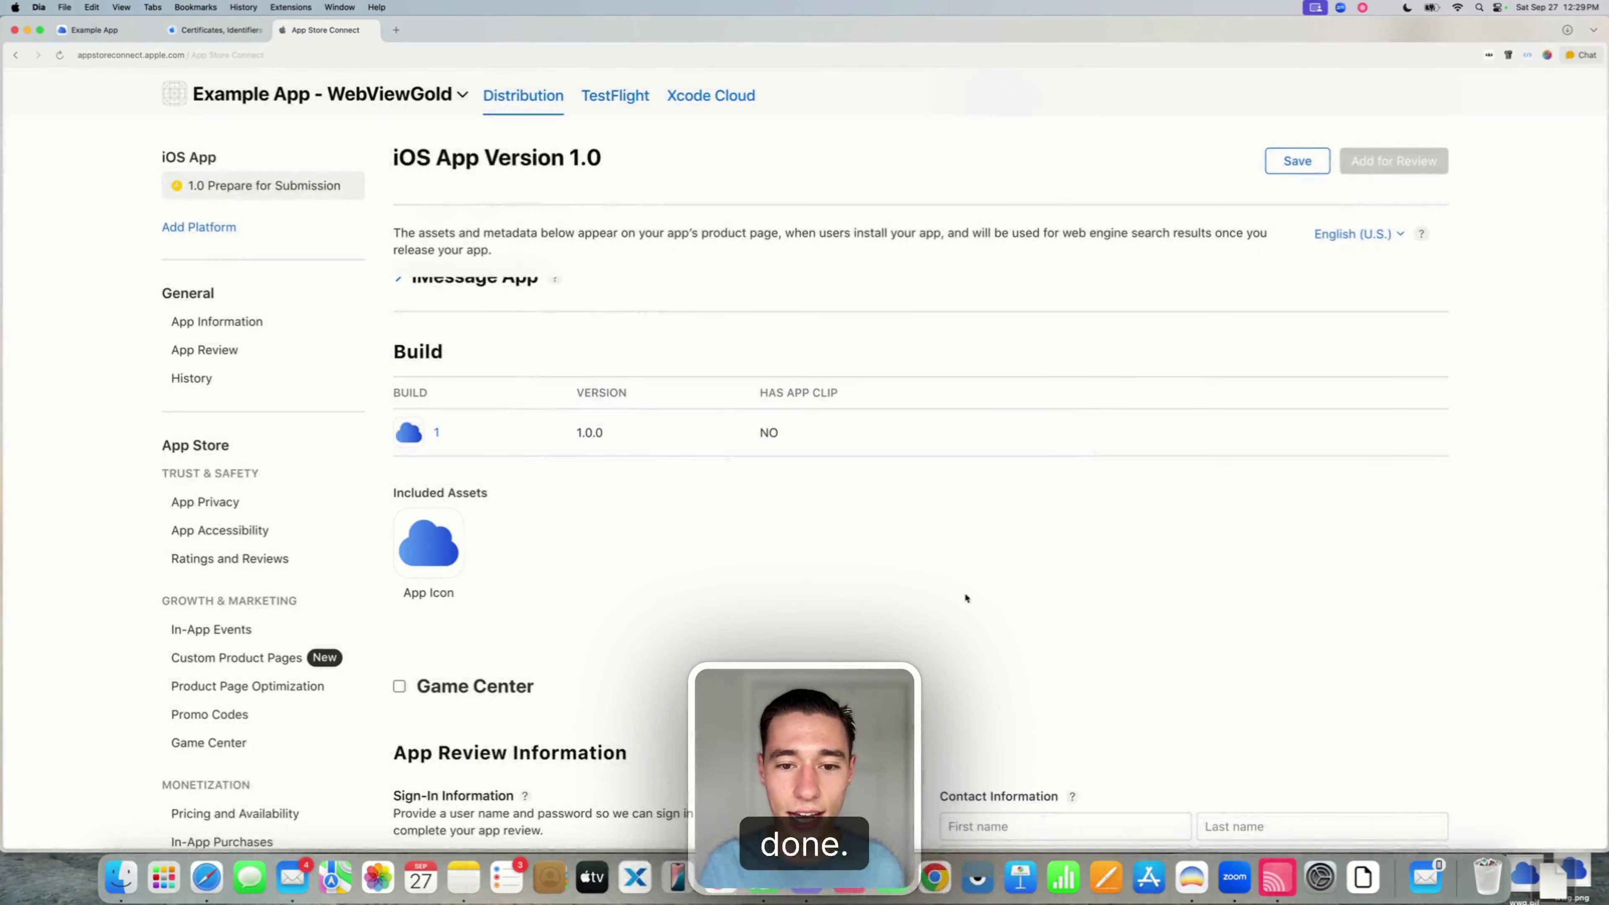
# - Return to the top of the page and go to the TestFlight builds page
pyautogui.scroll(10, 923, 552)
pyautogui.scroll(5, 746, 422)
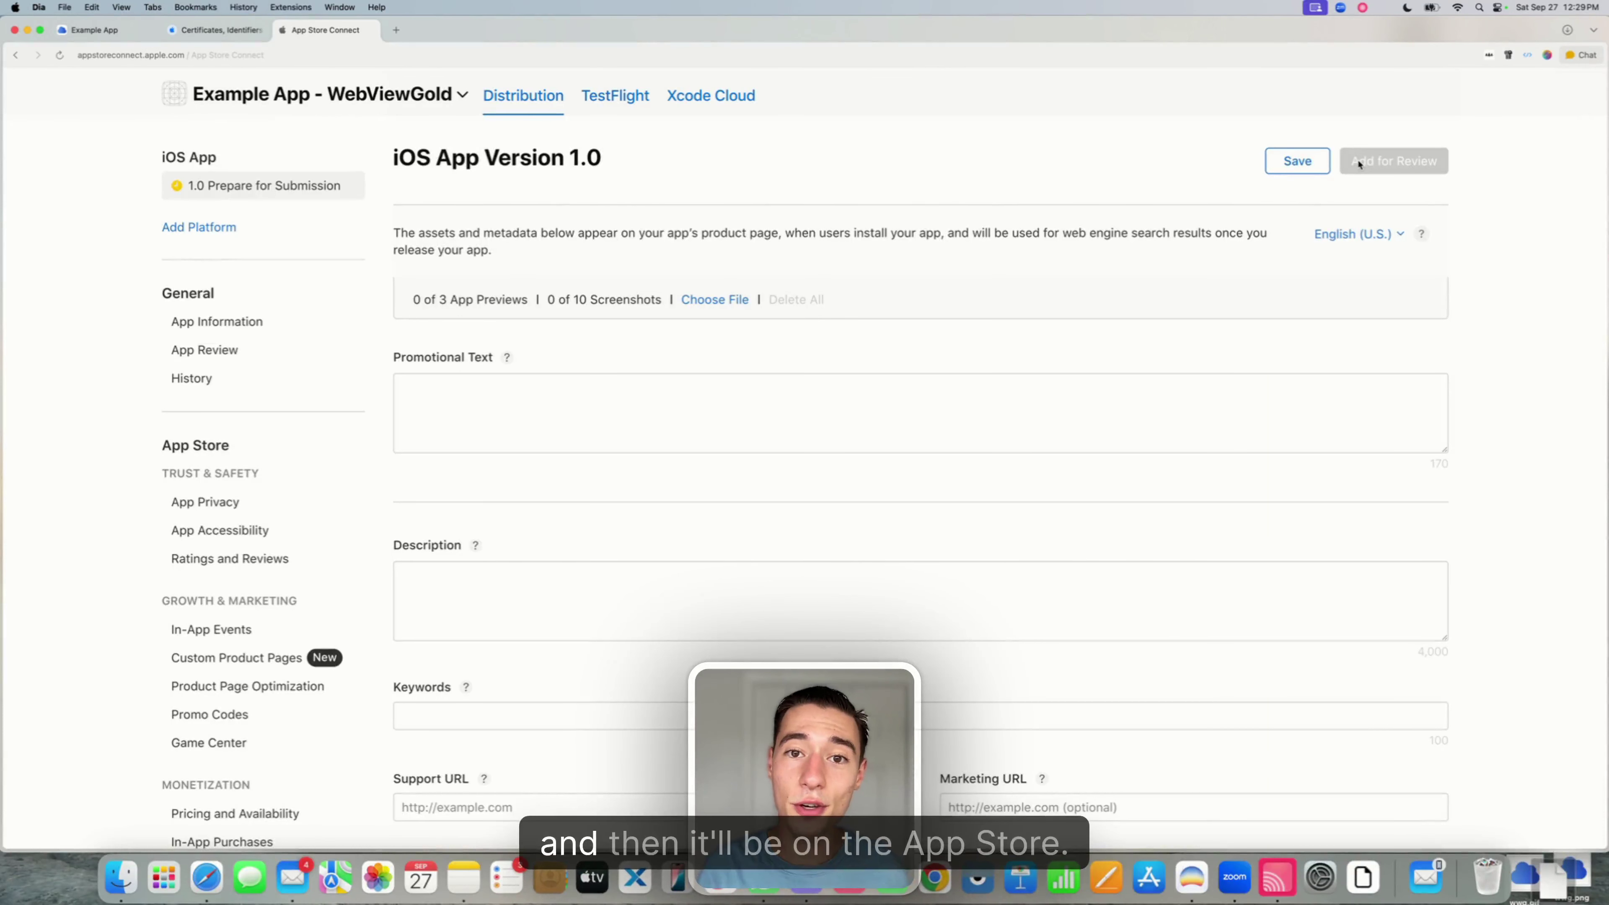
pyautogui.click(618, 100)
# - Leave the version page without saving and show the mirrored iPhone in PhoneCast
pyautogui.click(903, 500)
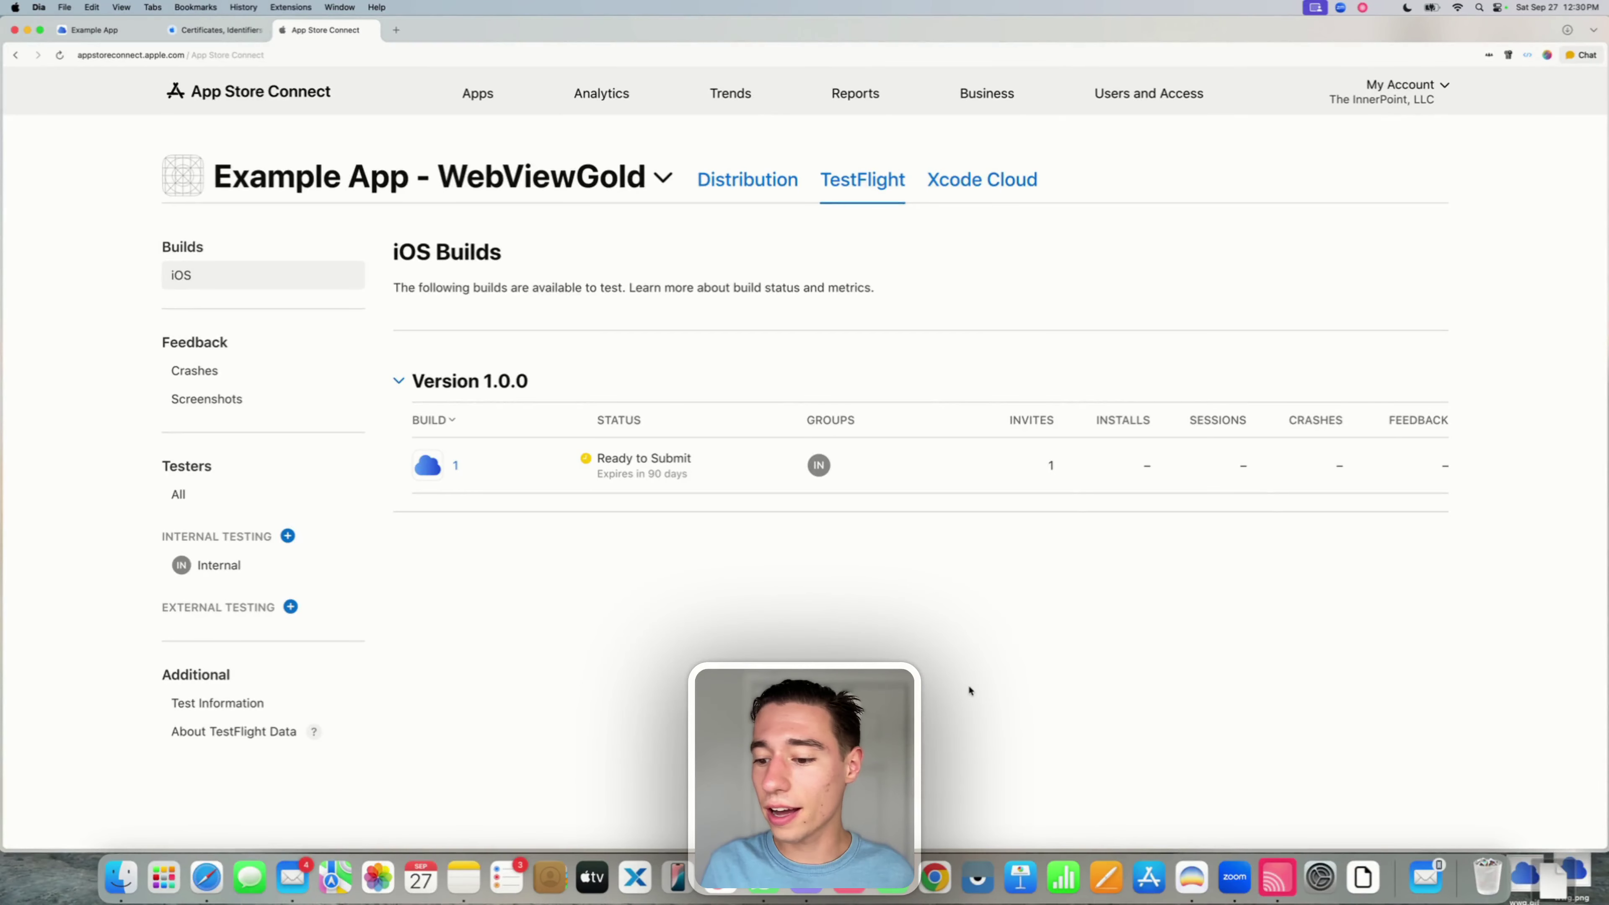
pyautogui.click(1278, 878)
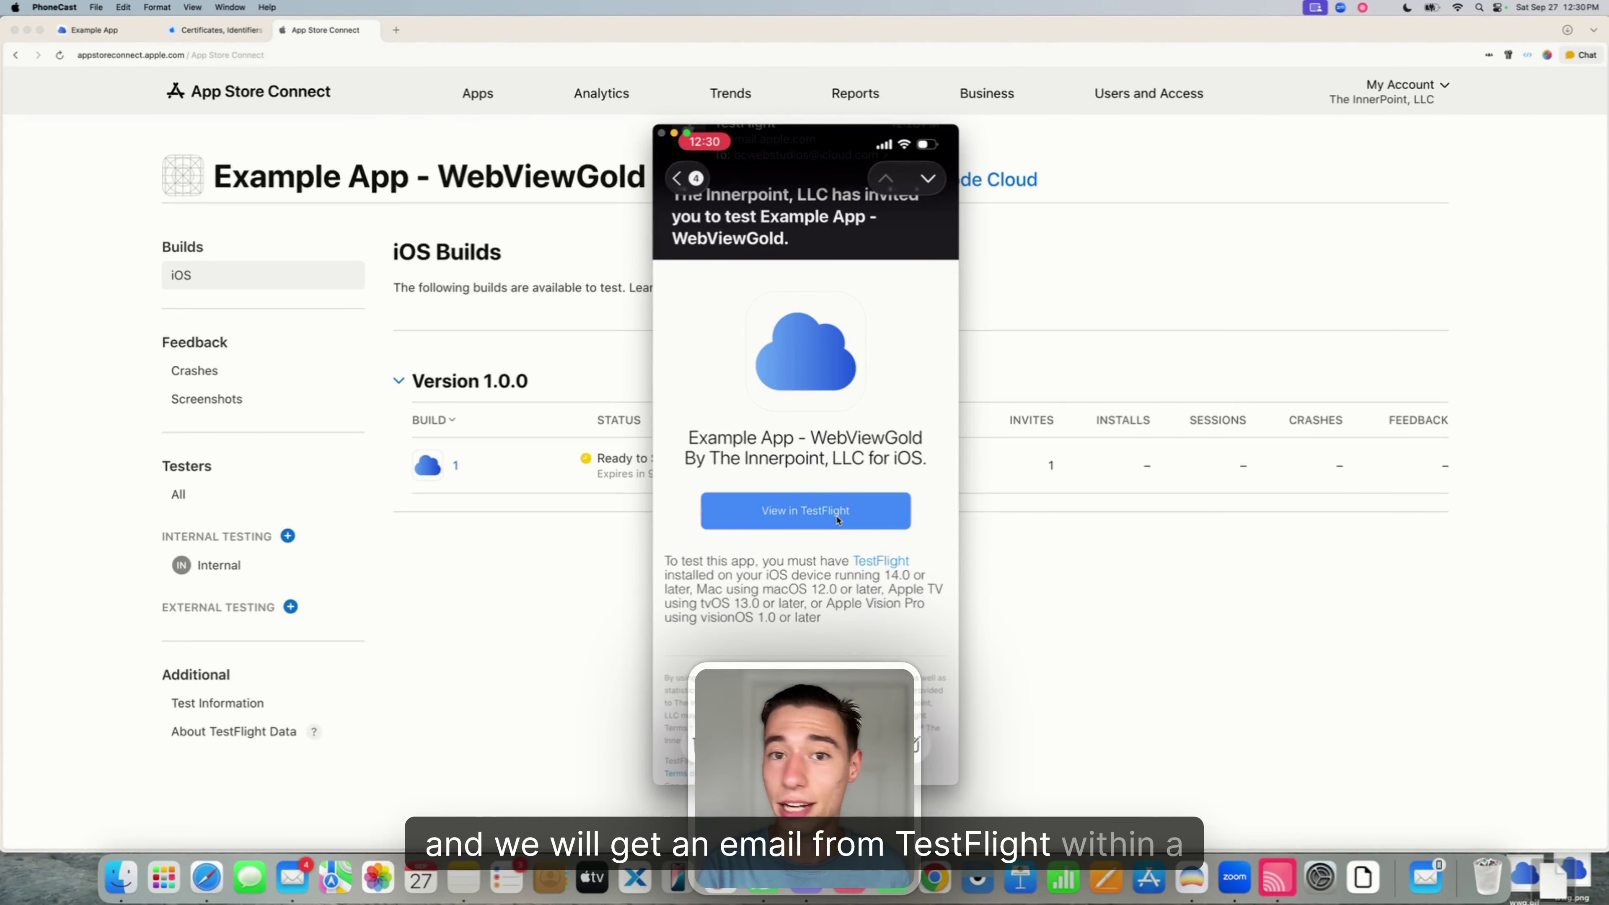
# - Install Example App - WebViewGold from the TestFlight invite and allow its notifications
pyautogui.click(837, 520)
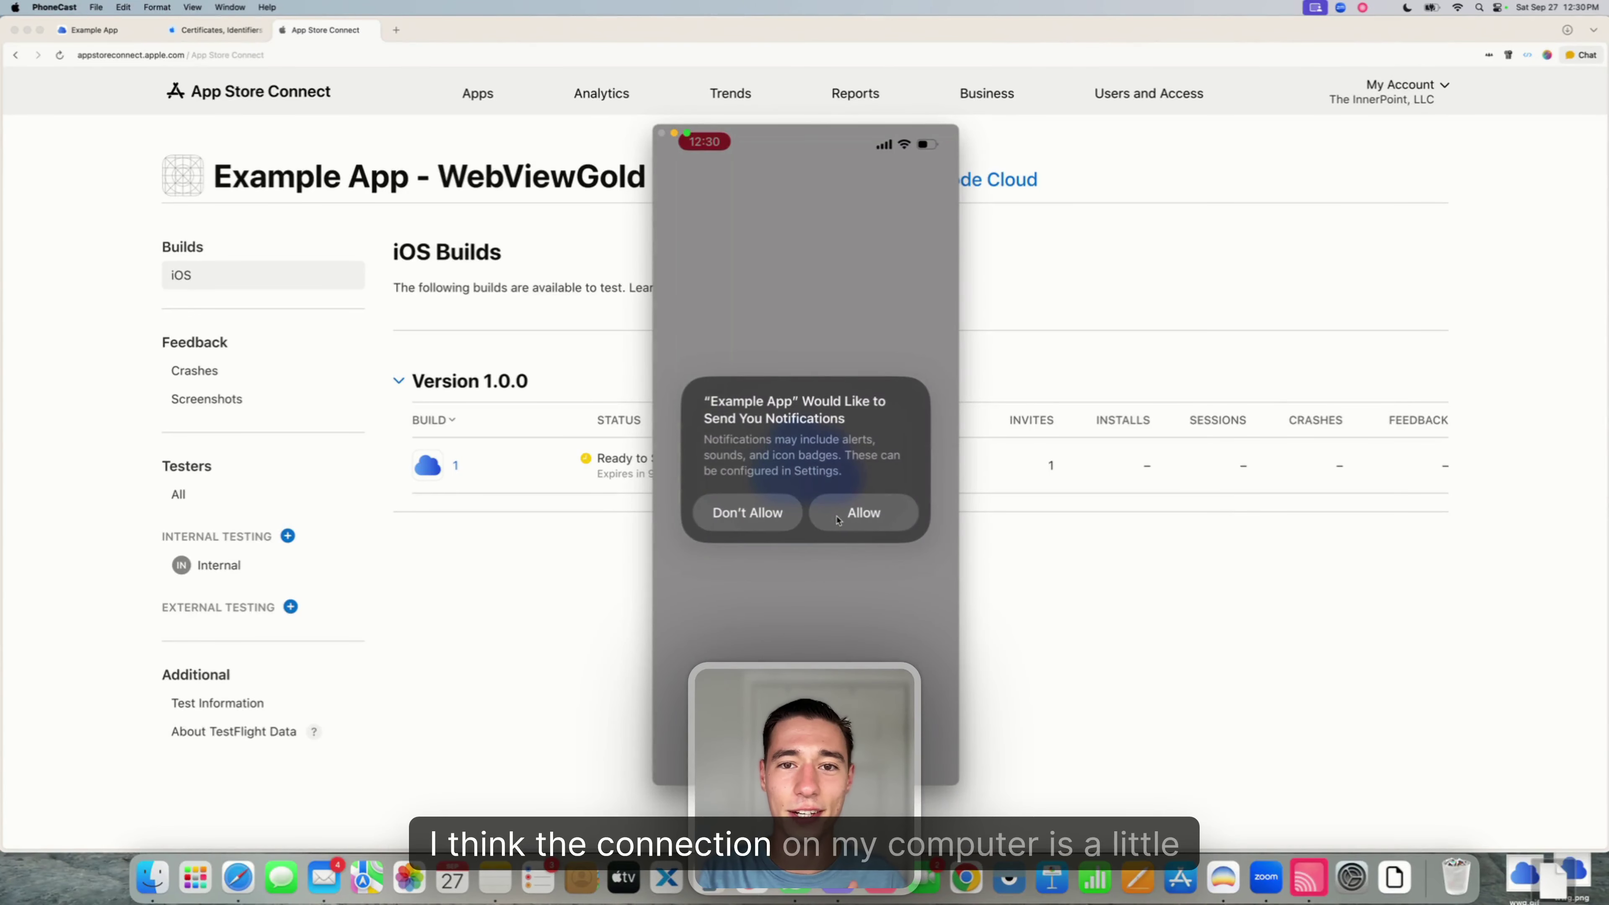
pyautogui.click(837, 519)
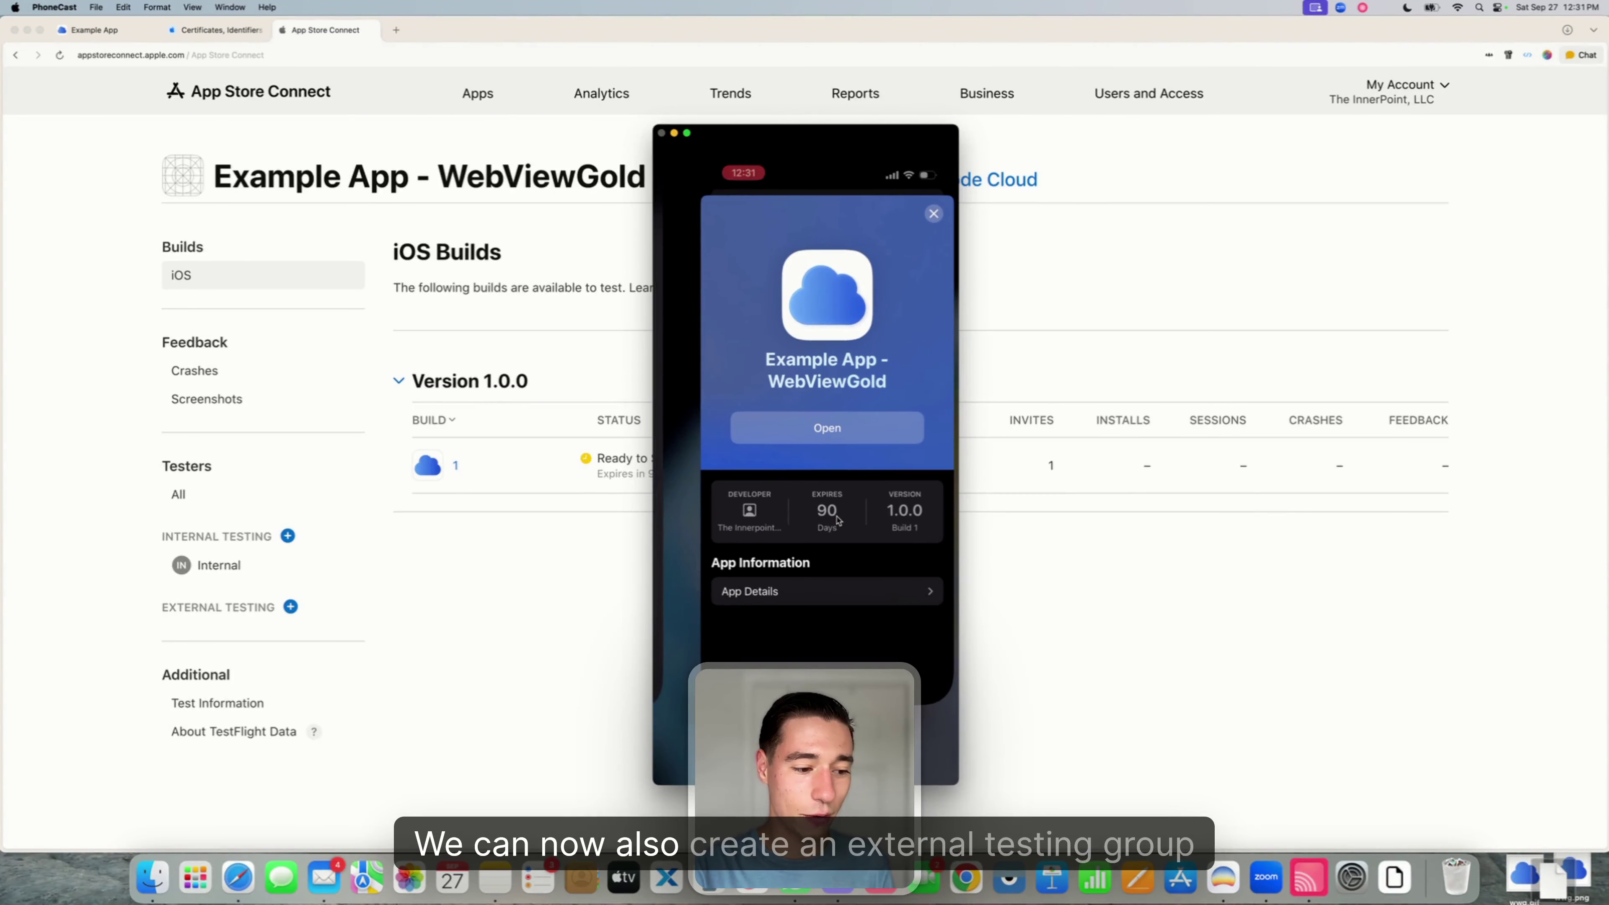
pyautogui.click(517, 587)
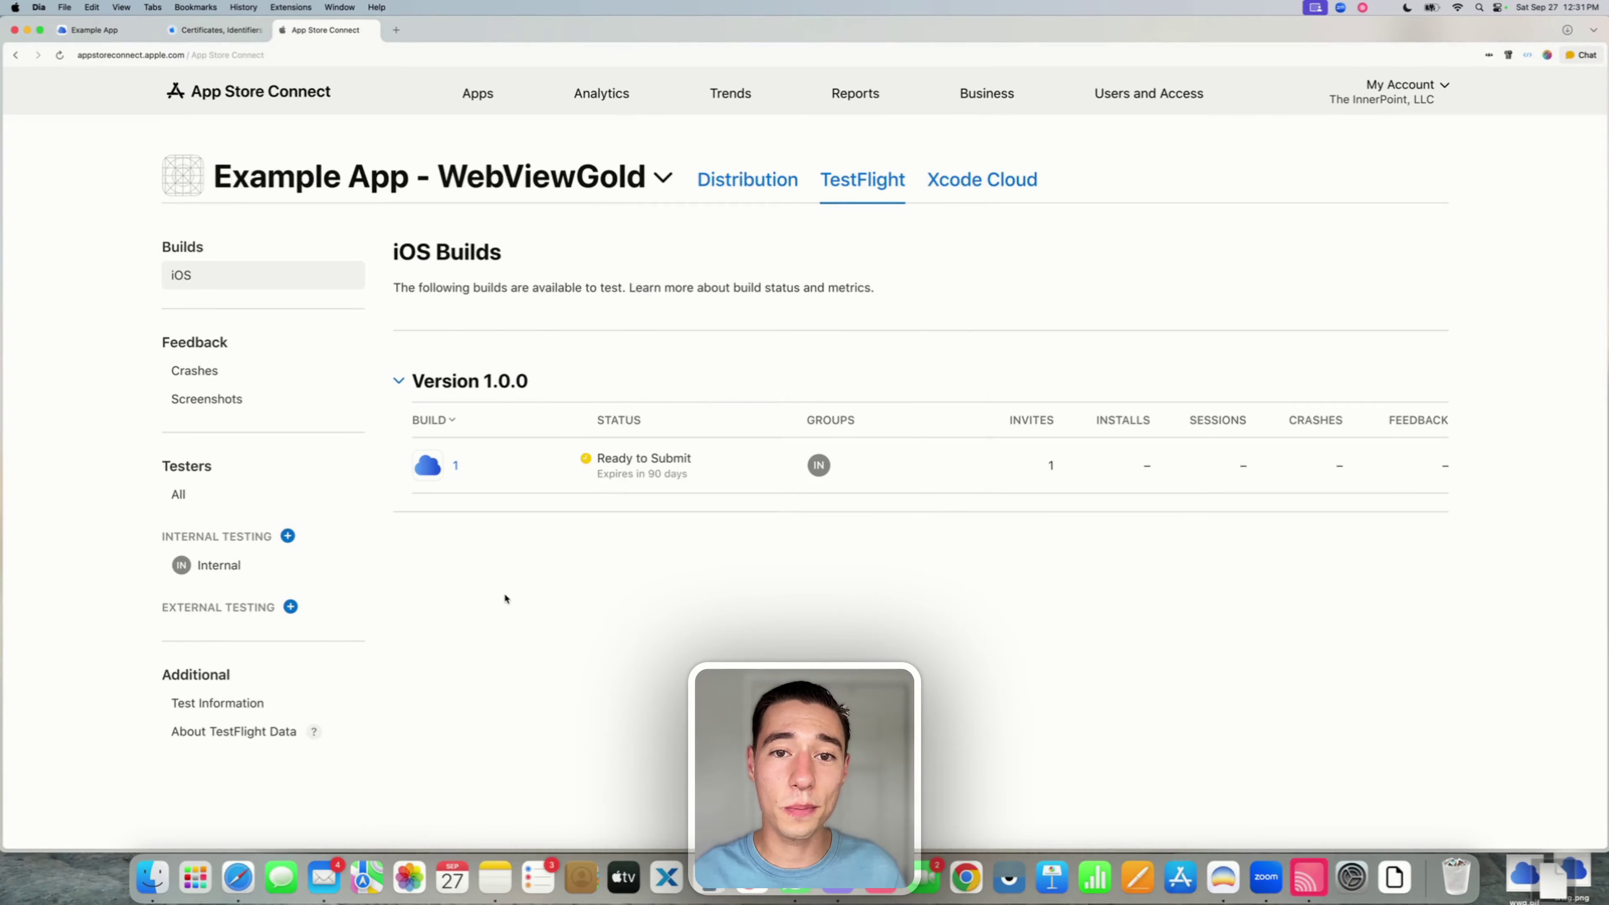
pyautogui.click(291, 607)
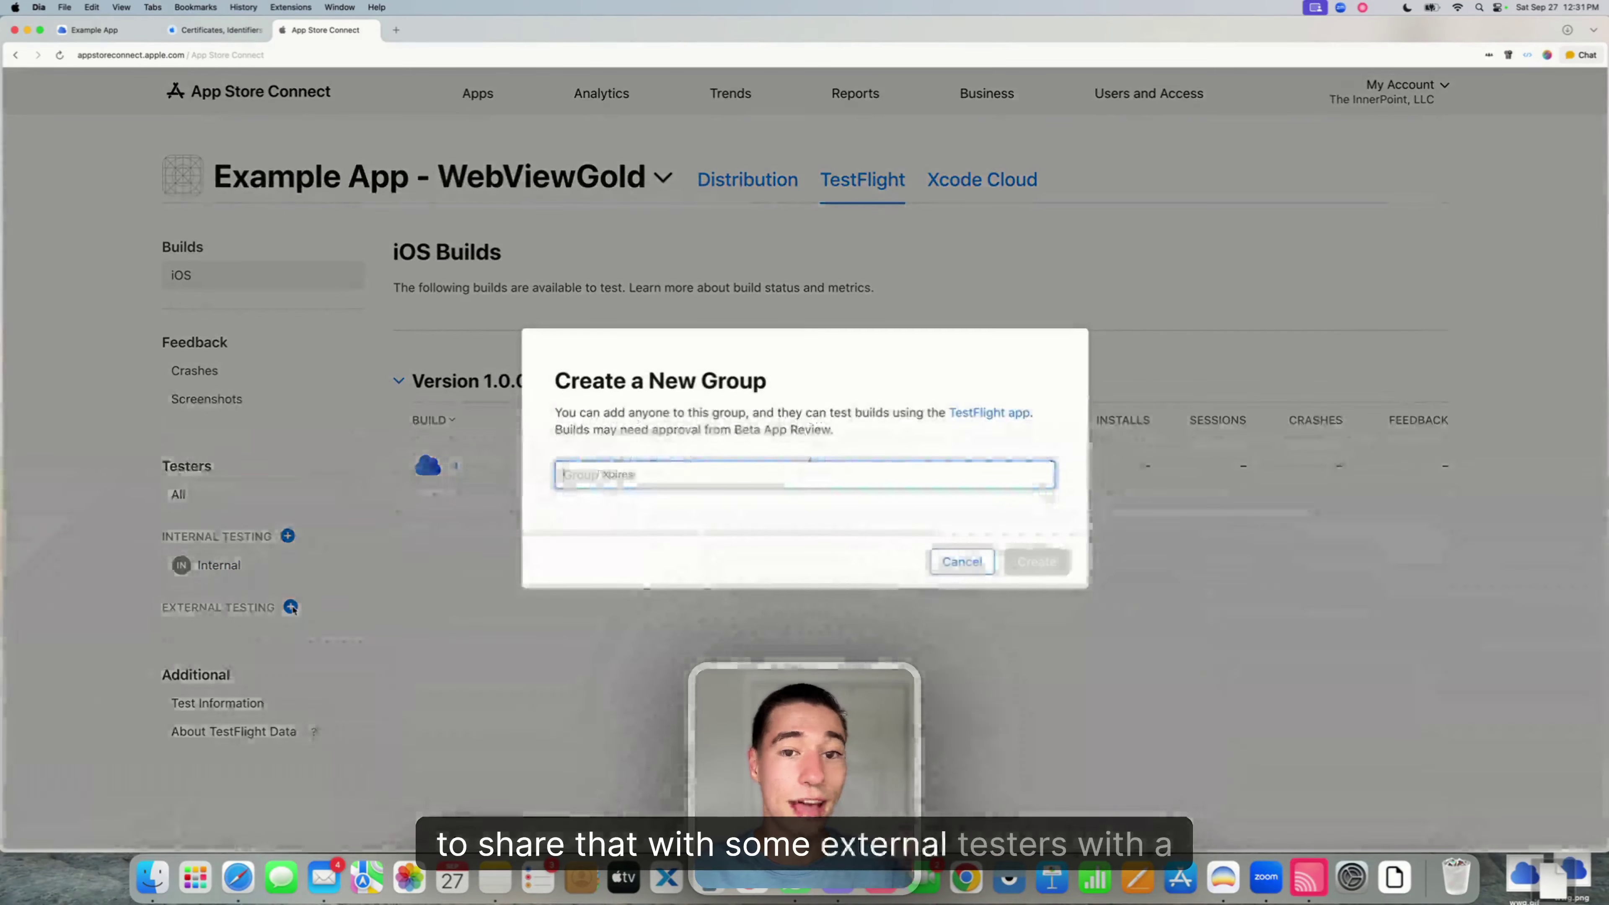
pyautogui.click(962, 561)
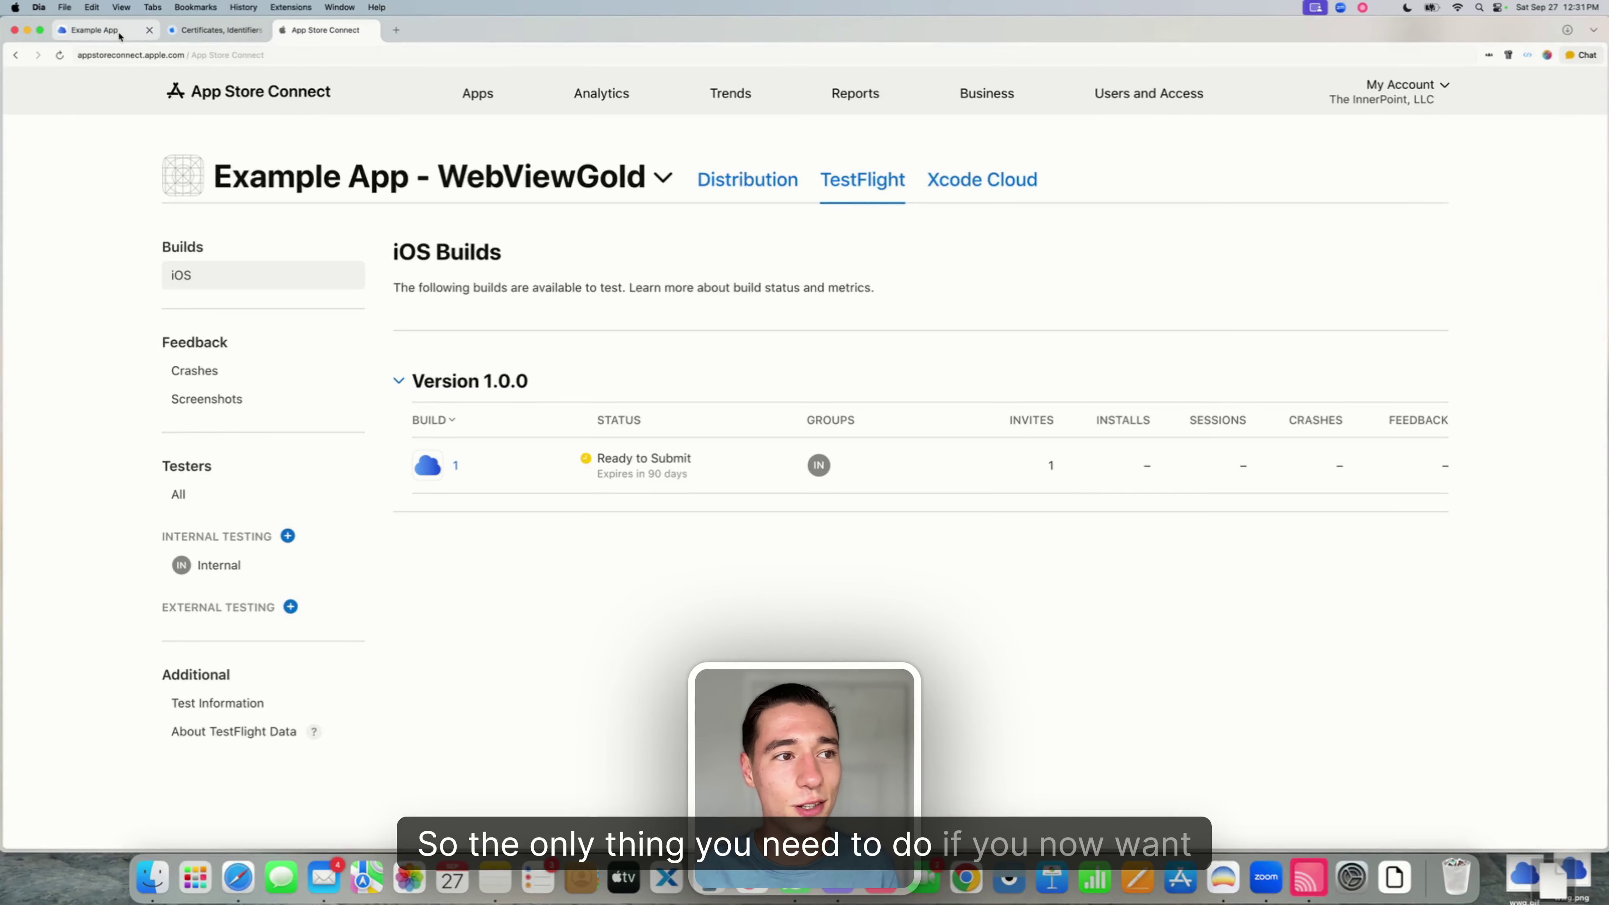
# - Reload the Example App project, start a Publish Project build for Apple iOS, then return to App Store Connect
pyautogui.click(102, 31)
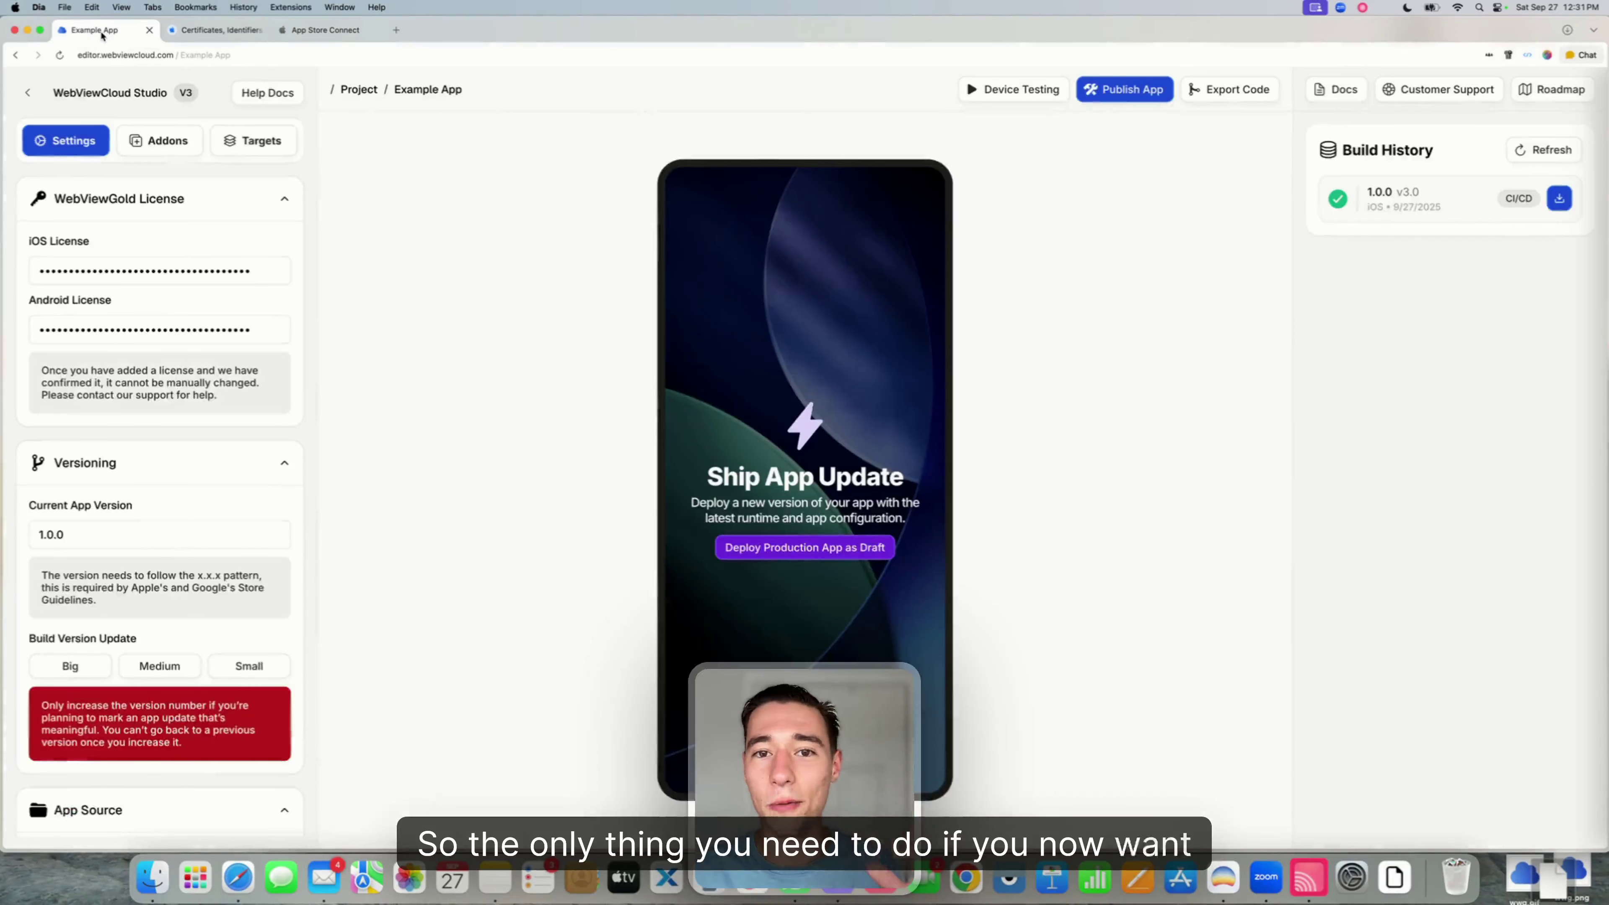
pyautogui.click(65, 61)
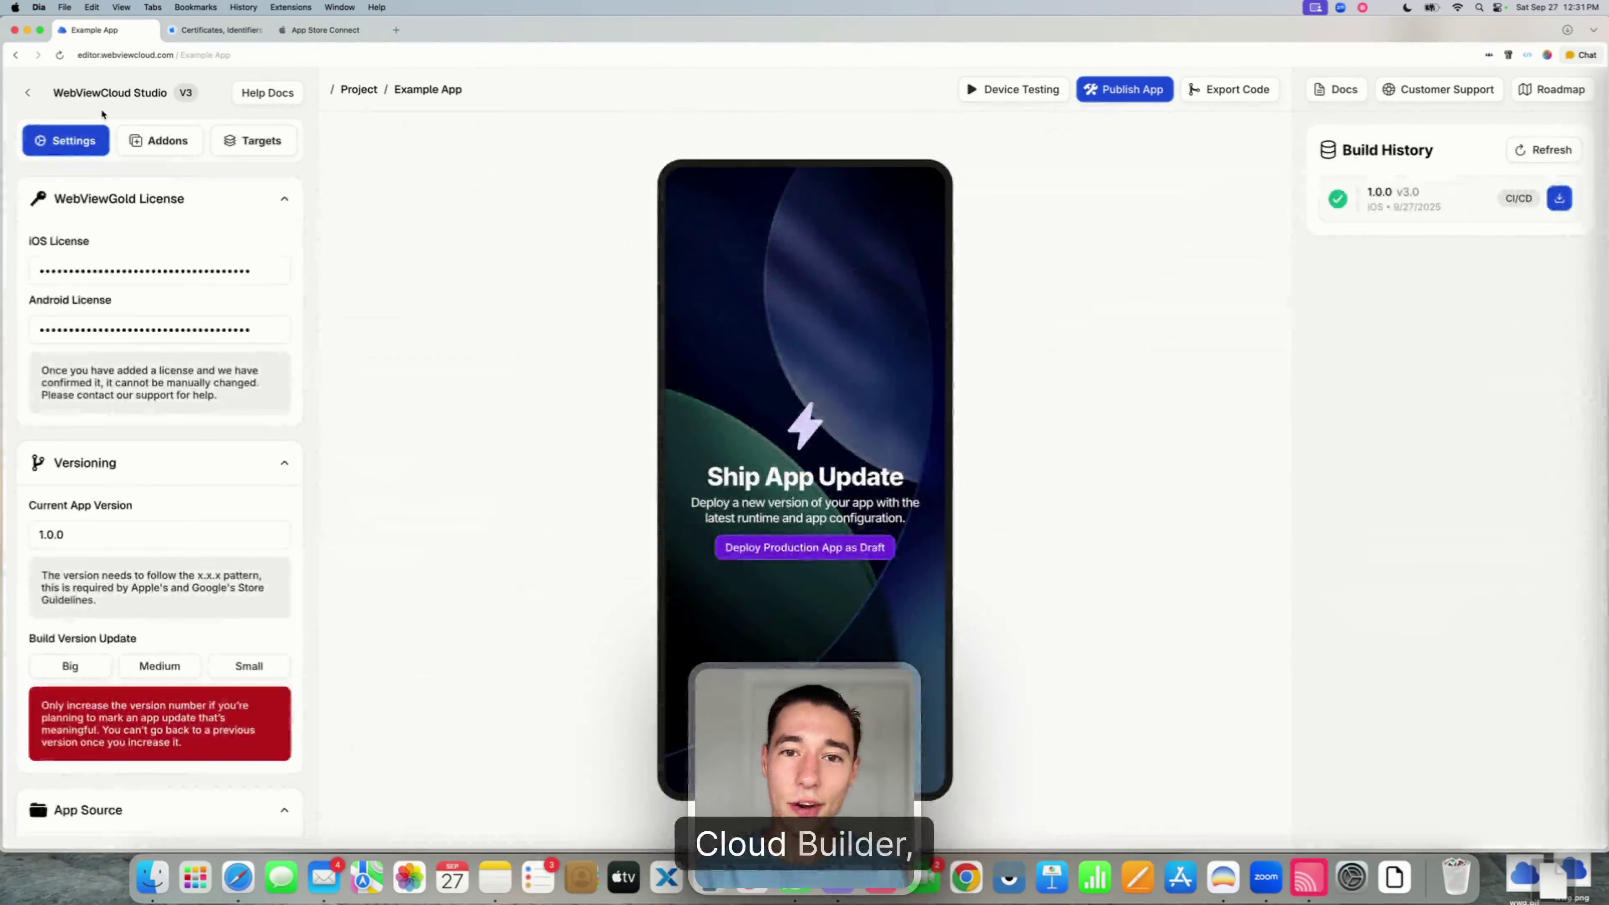
pyautogui.click(1114, 95)
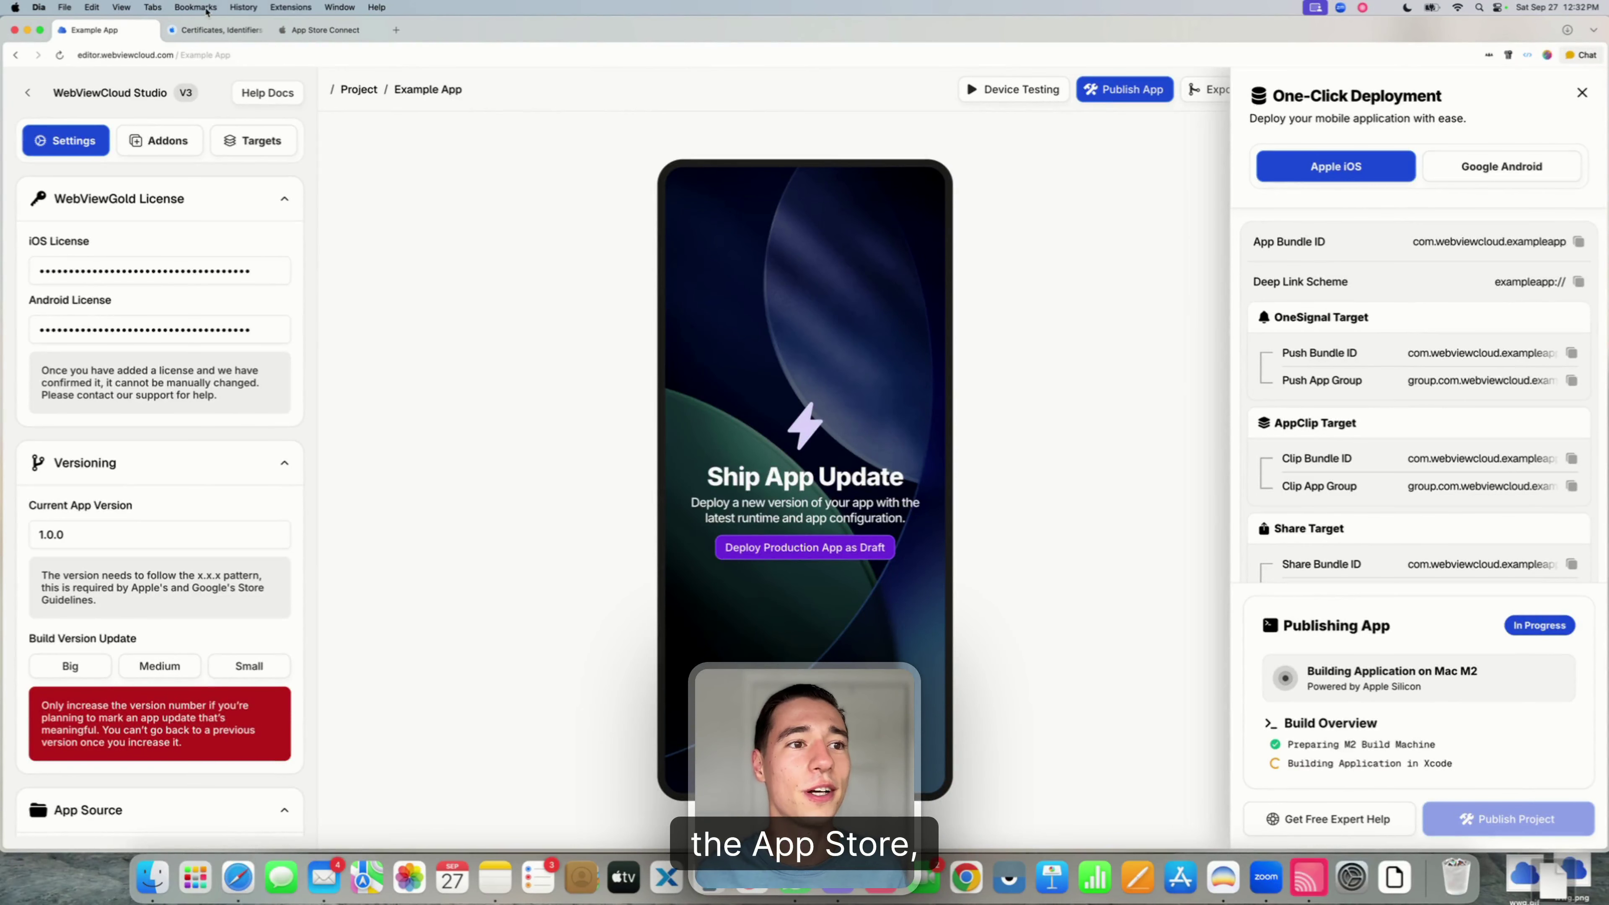
pyautogui.click(216, 29)
# - Review the builds offered in Add Build for version 1.0, cancel, and return to WebViewCloud Studio
pyautogui.click(336, 31)
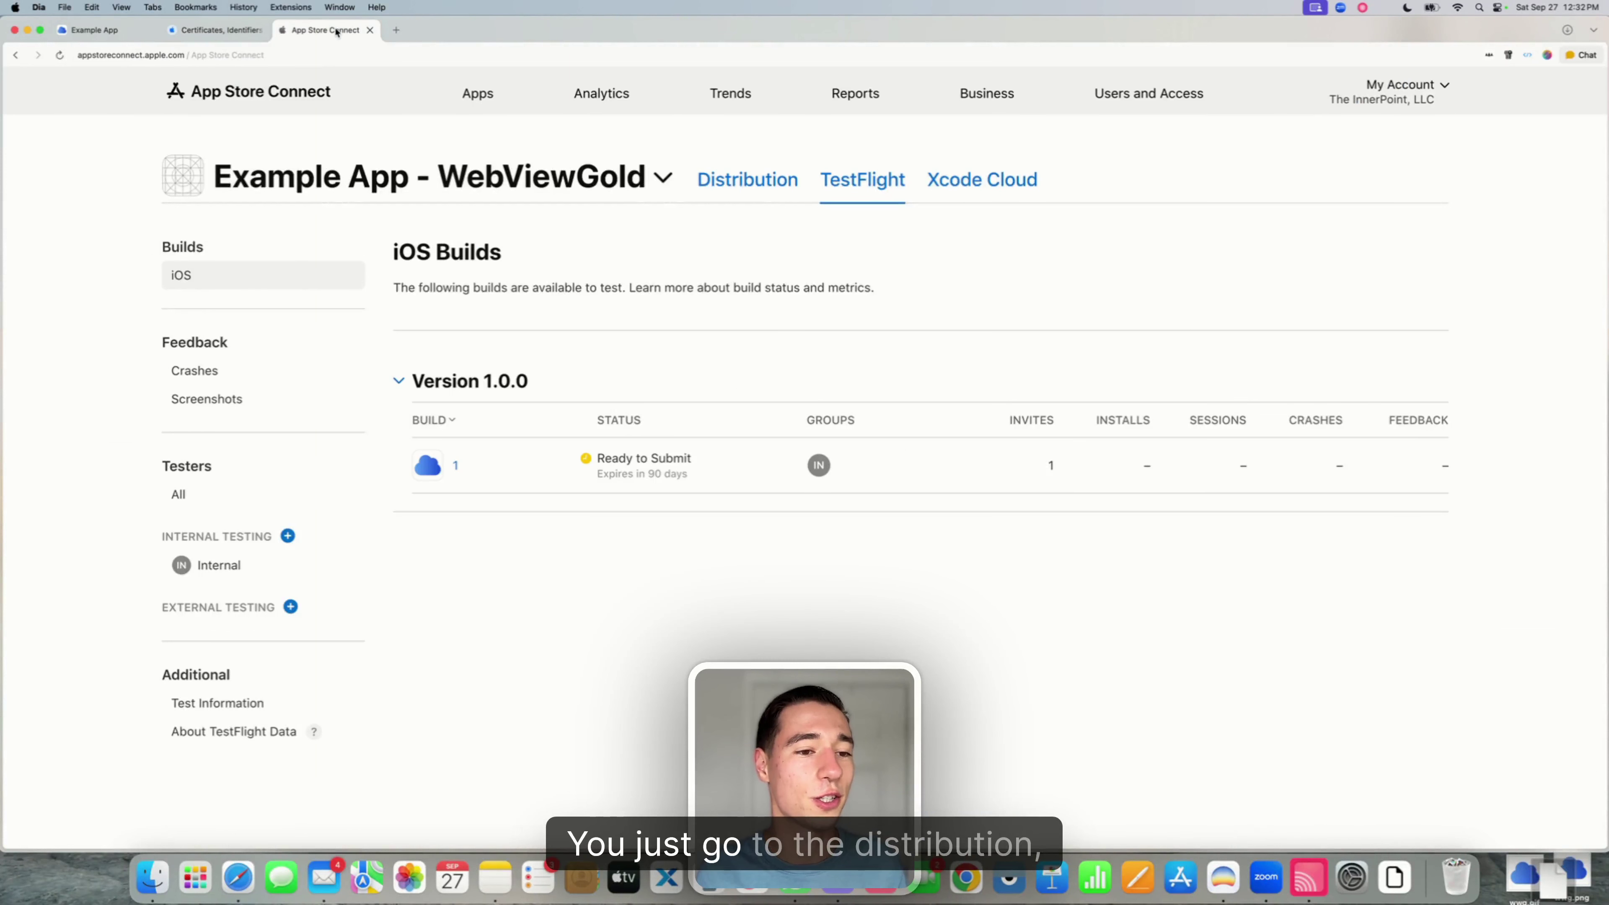
pyautogui.click(750, 199)
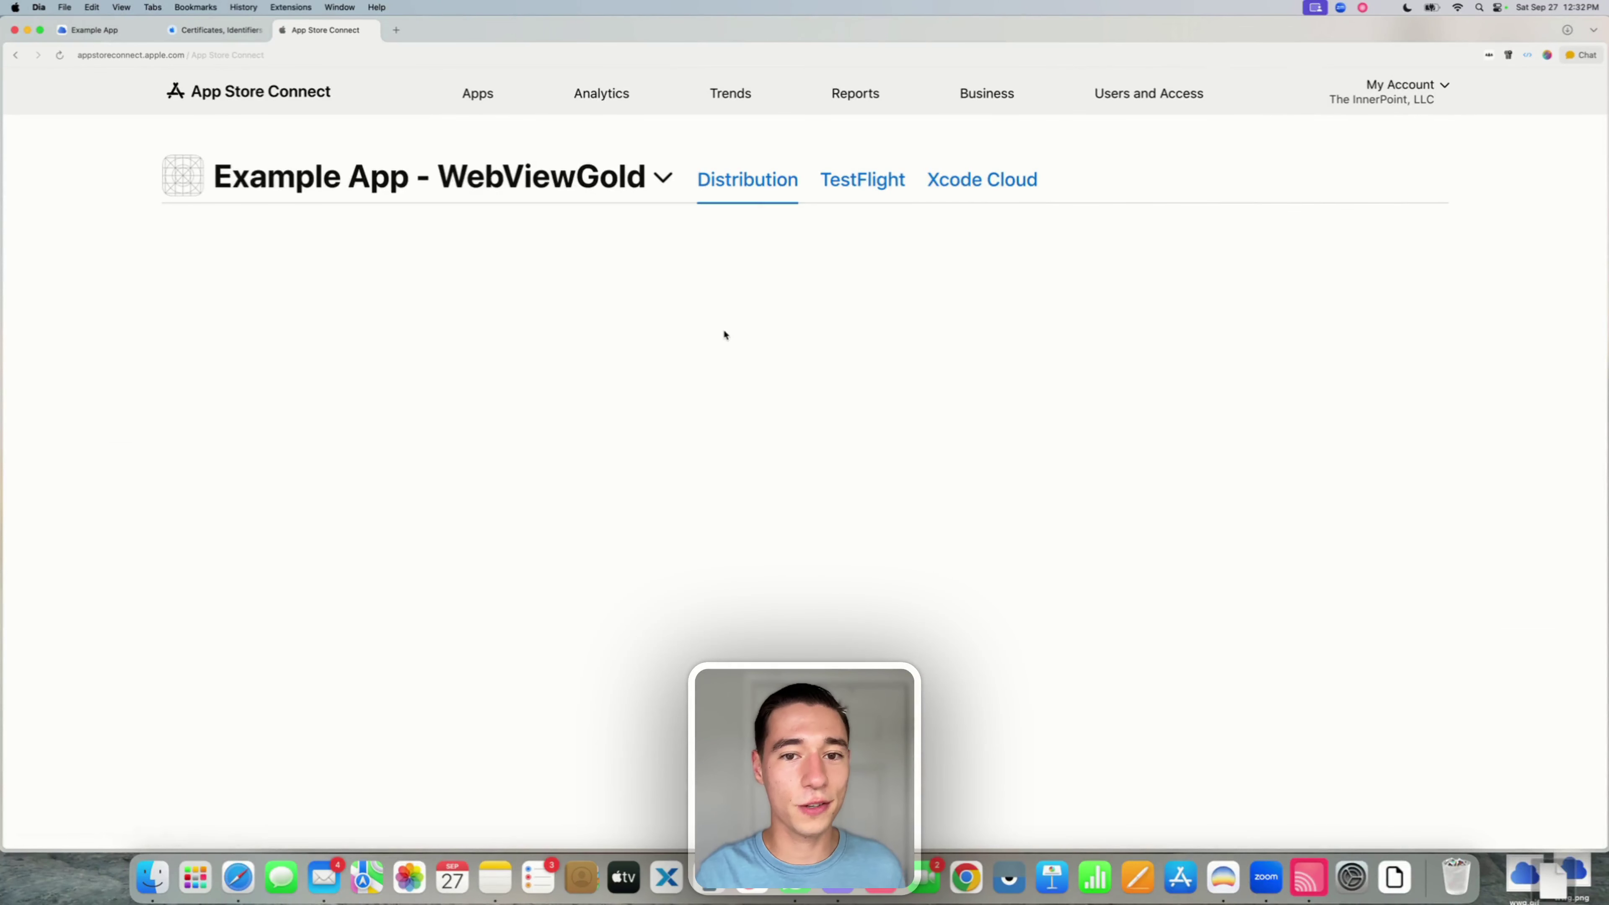
pyautogui.scroll(-15, 644, 407)
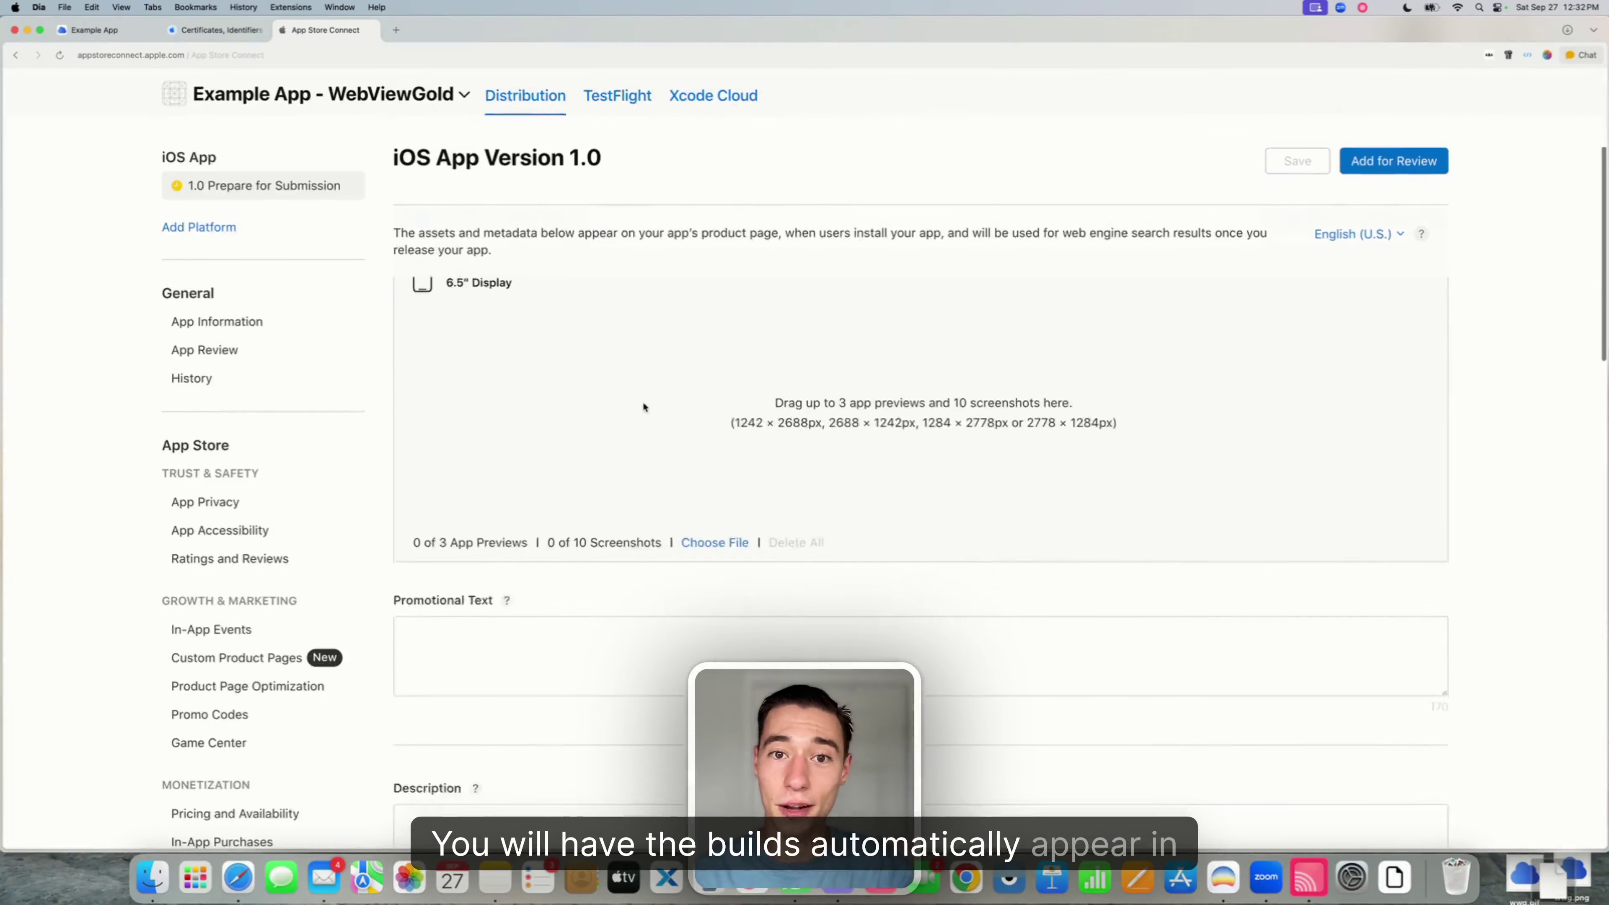
pyautogui.click(928, 556)
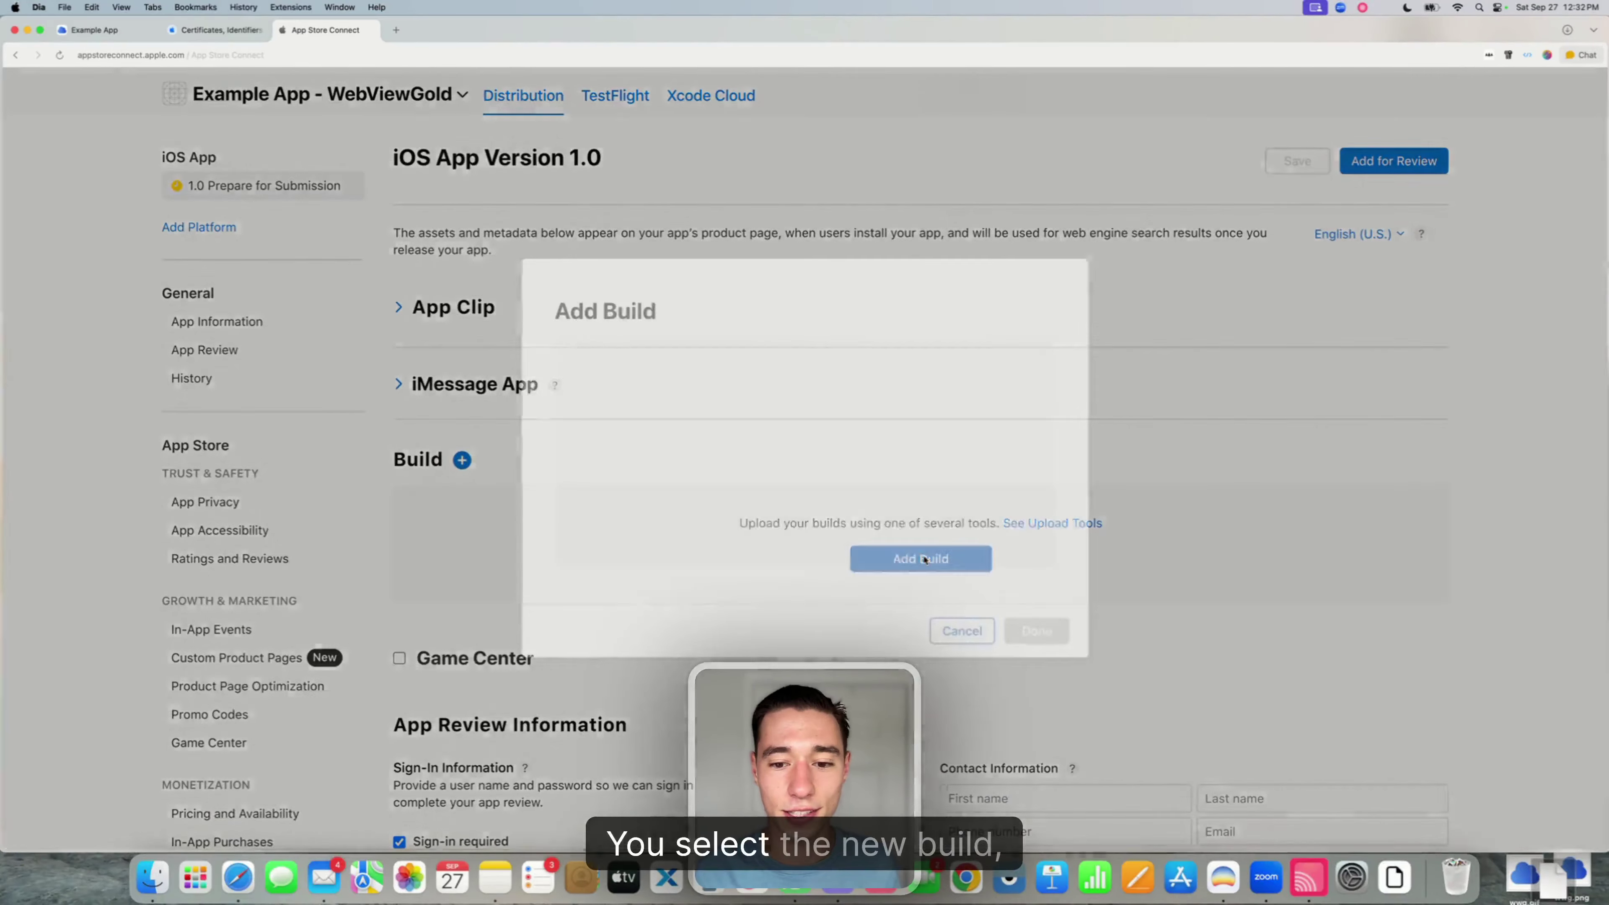
pyautogui.click(962, 631)
pyautogui.scroll(15, 525, 306)
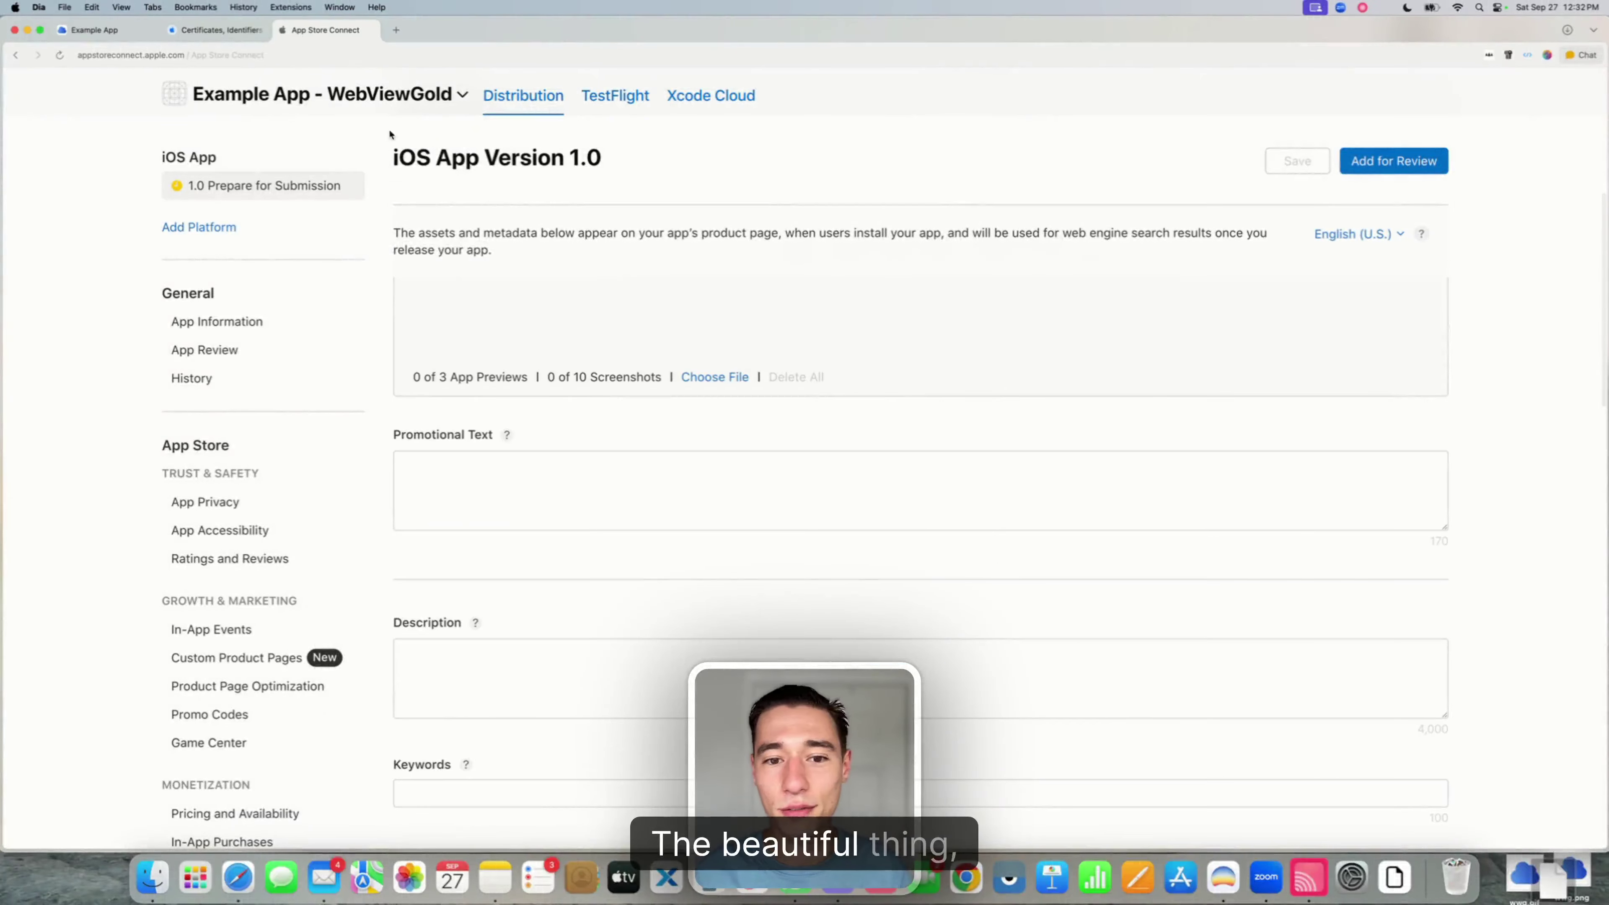
pyautogui.click(122, 40)
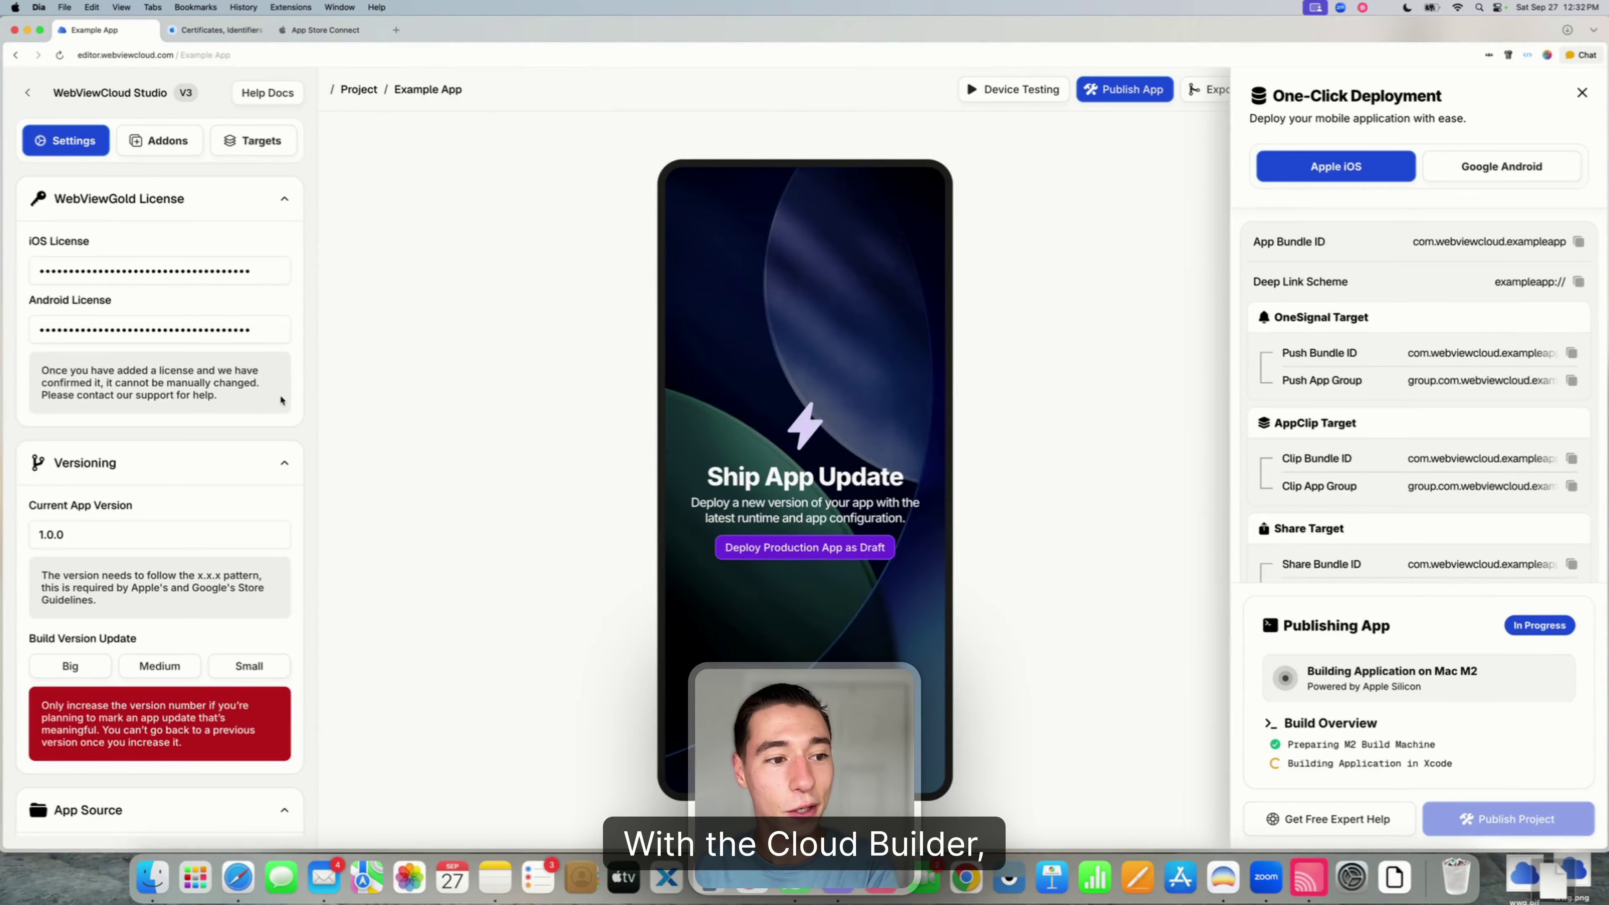
# - Browse the Addons and Targets tabs, then go back to project Settings
pyautogui.scroll(-10, 157, 469)
pyautogui.scroll(6, 159, 241)
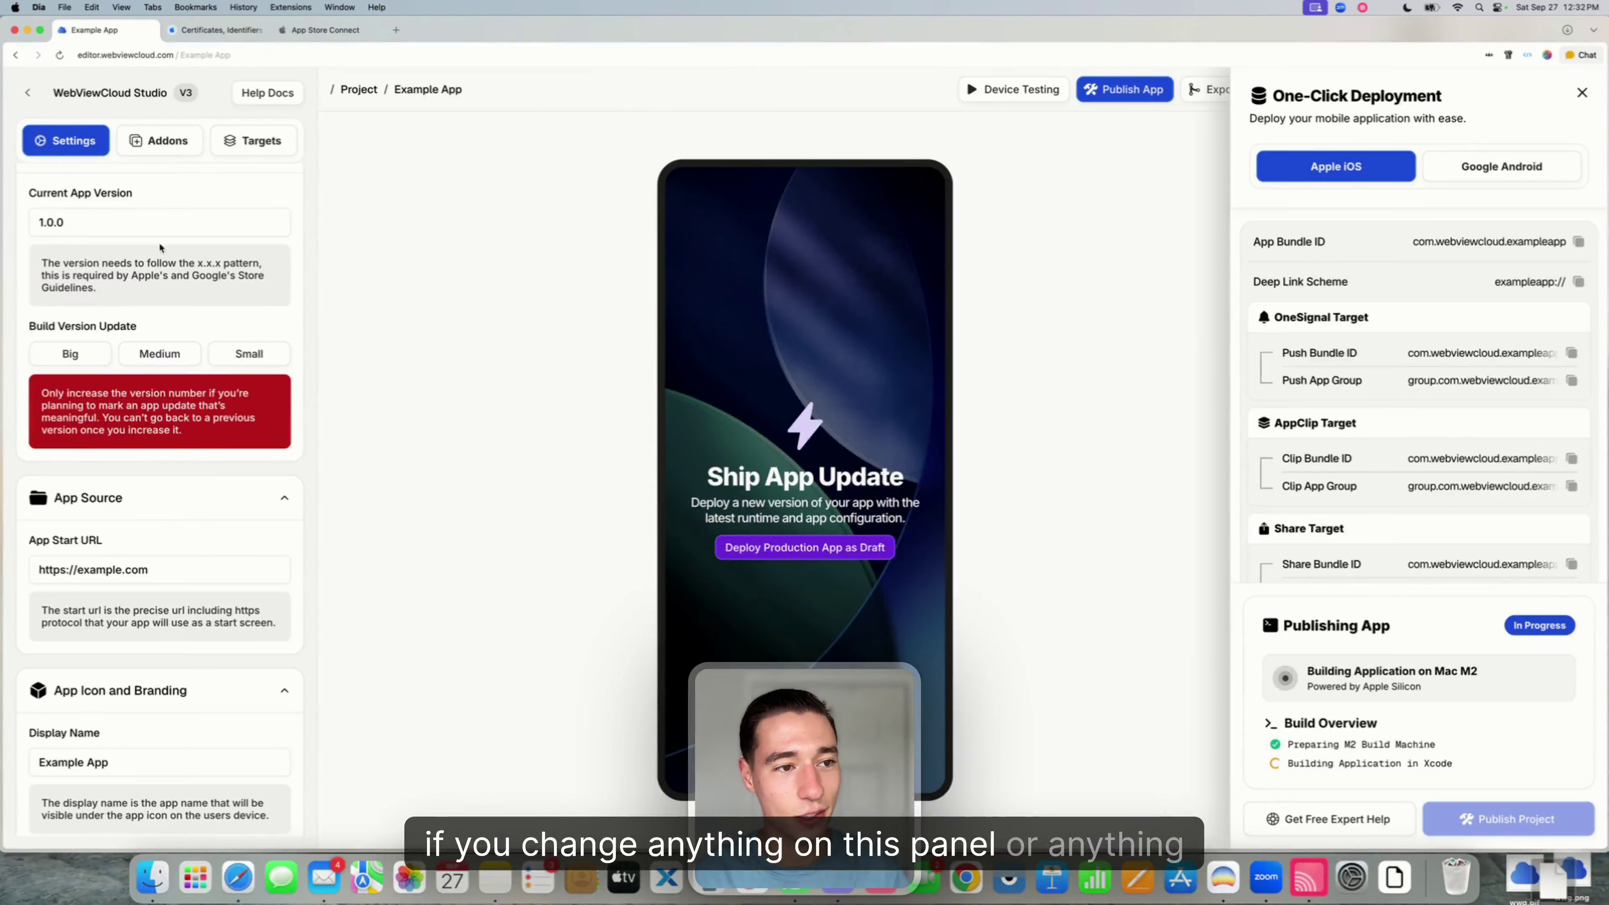
pyautogui.click(171, 141)
pyautogui.scroll(-10, 167, 373)
pyautogui.scroll(5, 167, 374)
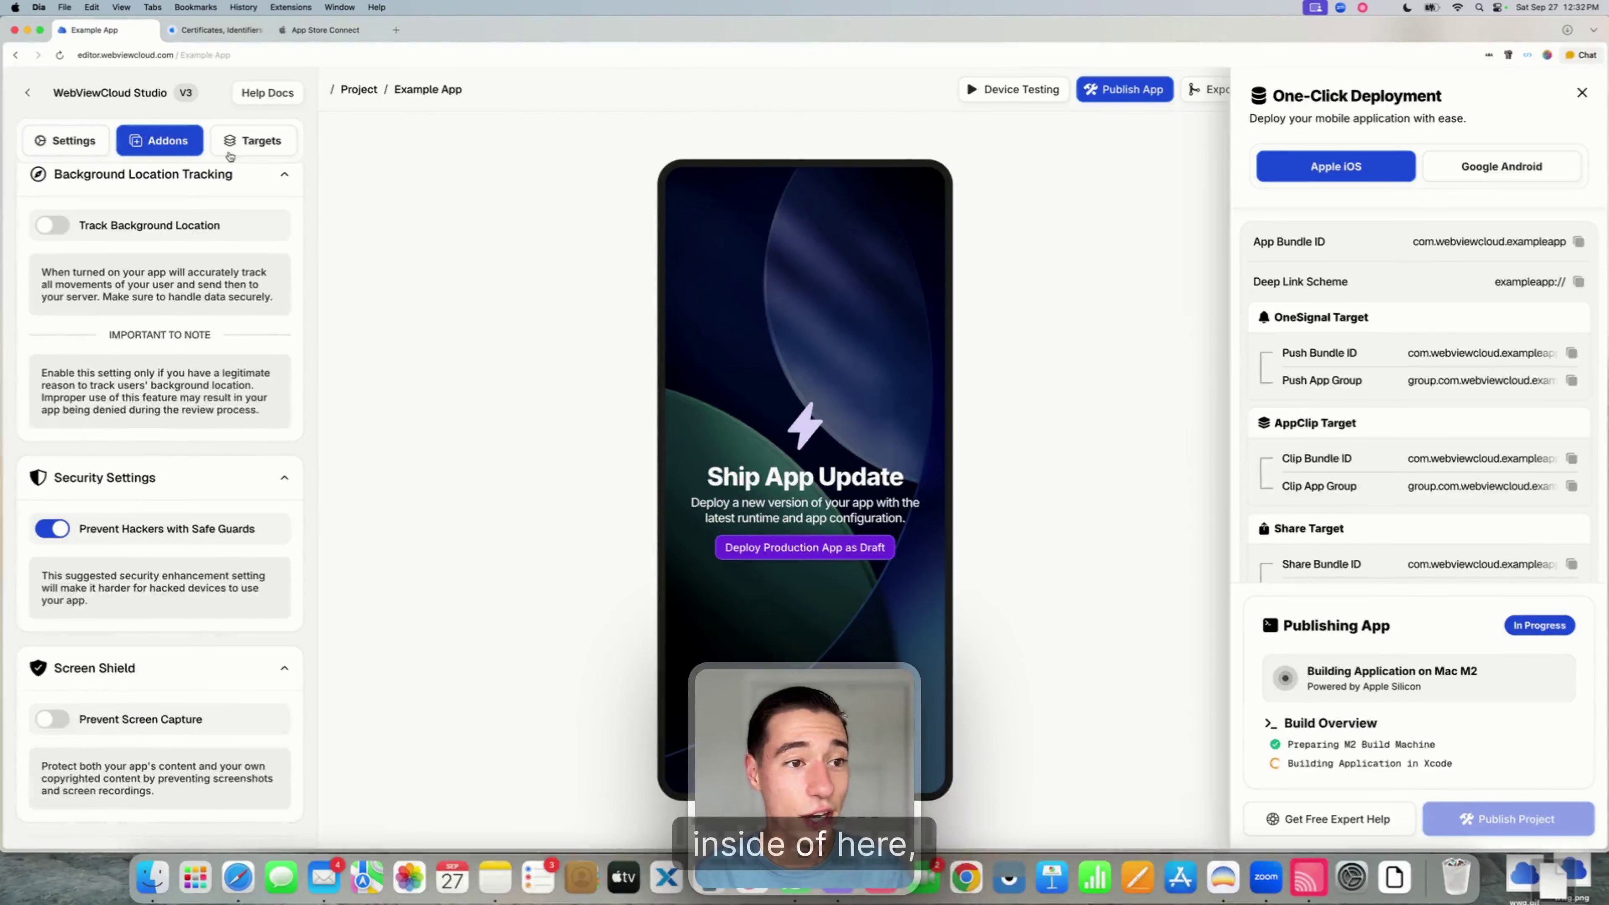
pyautogui.click(238, 141)
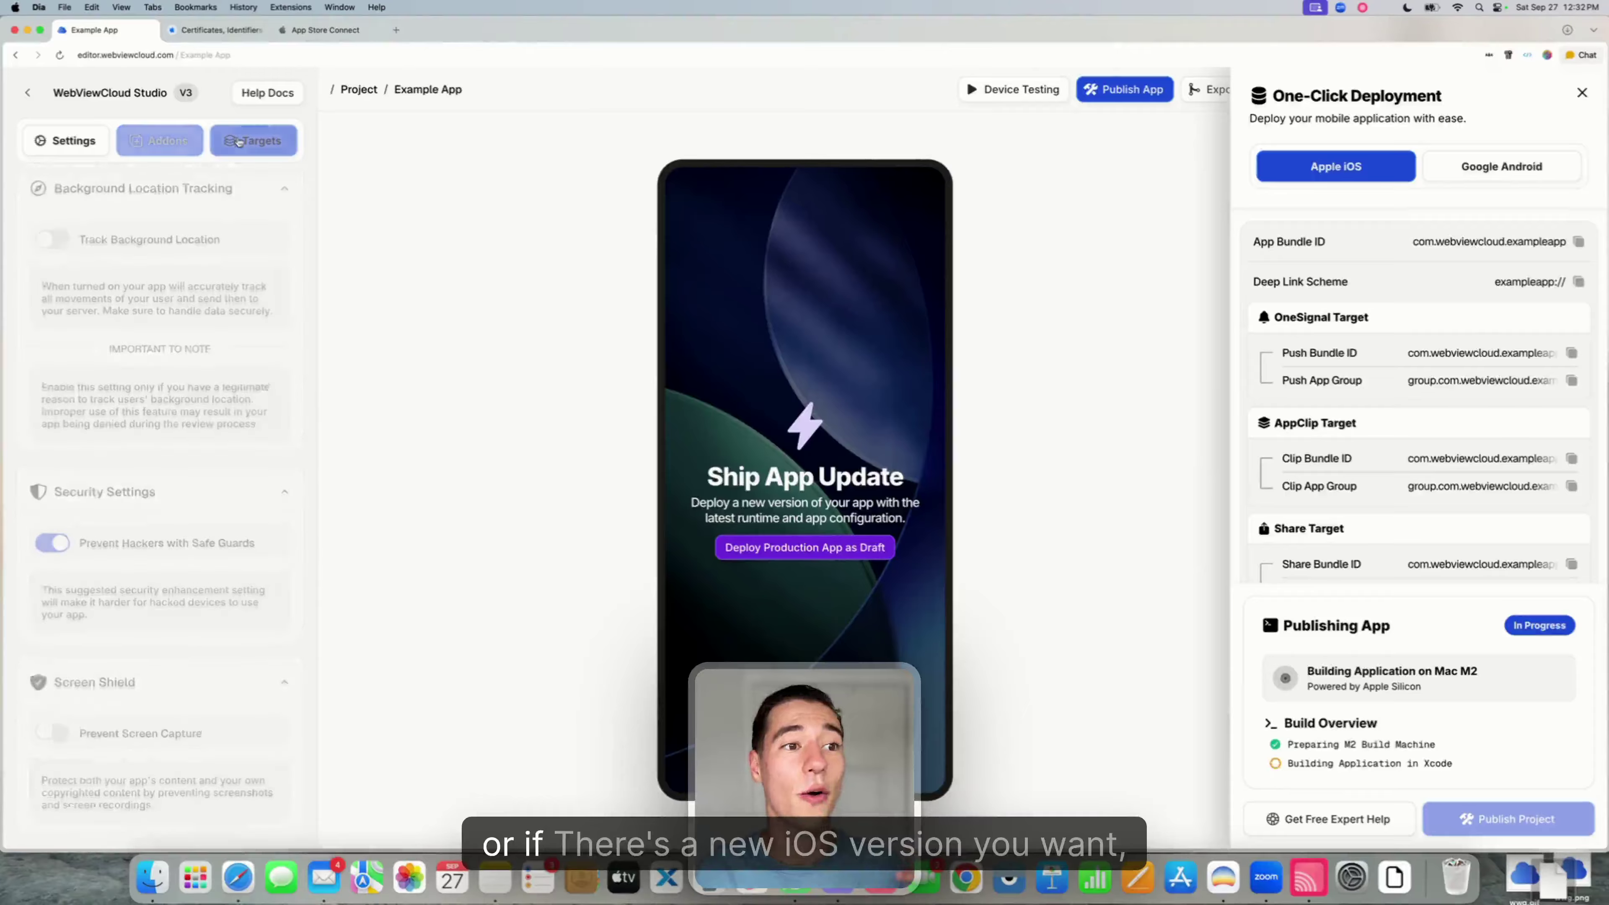
pyautogui.click(92, 142)
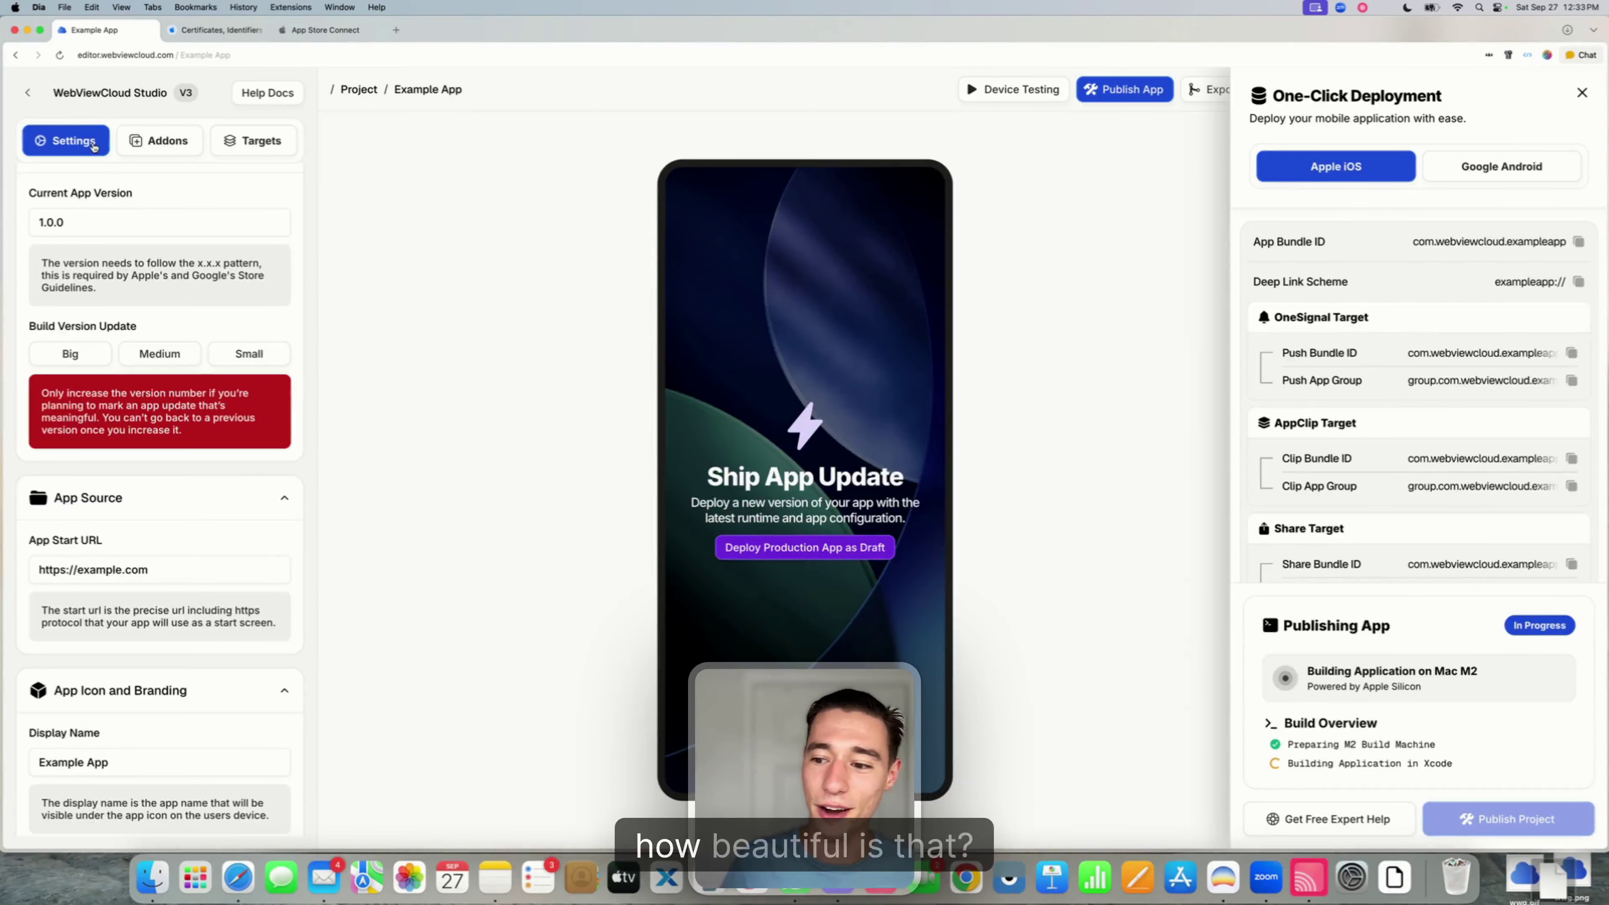
# - Check the Building Application on Mac M2 status and open the Get Free Expert Help chat
pyautogui.tripleClick(1357, 678)
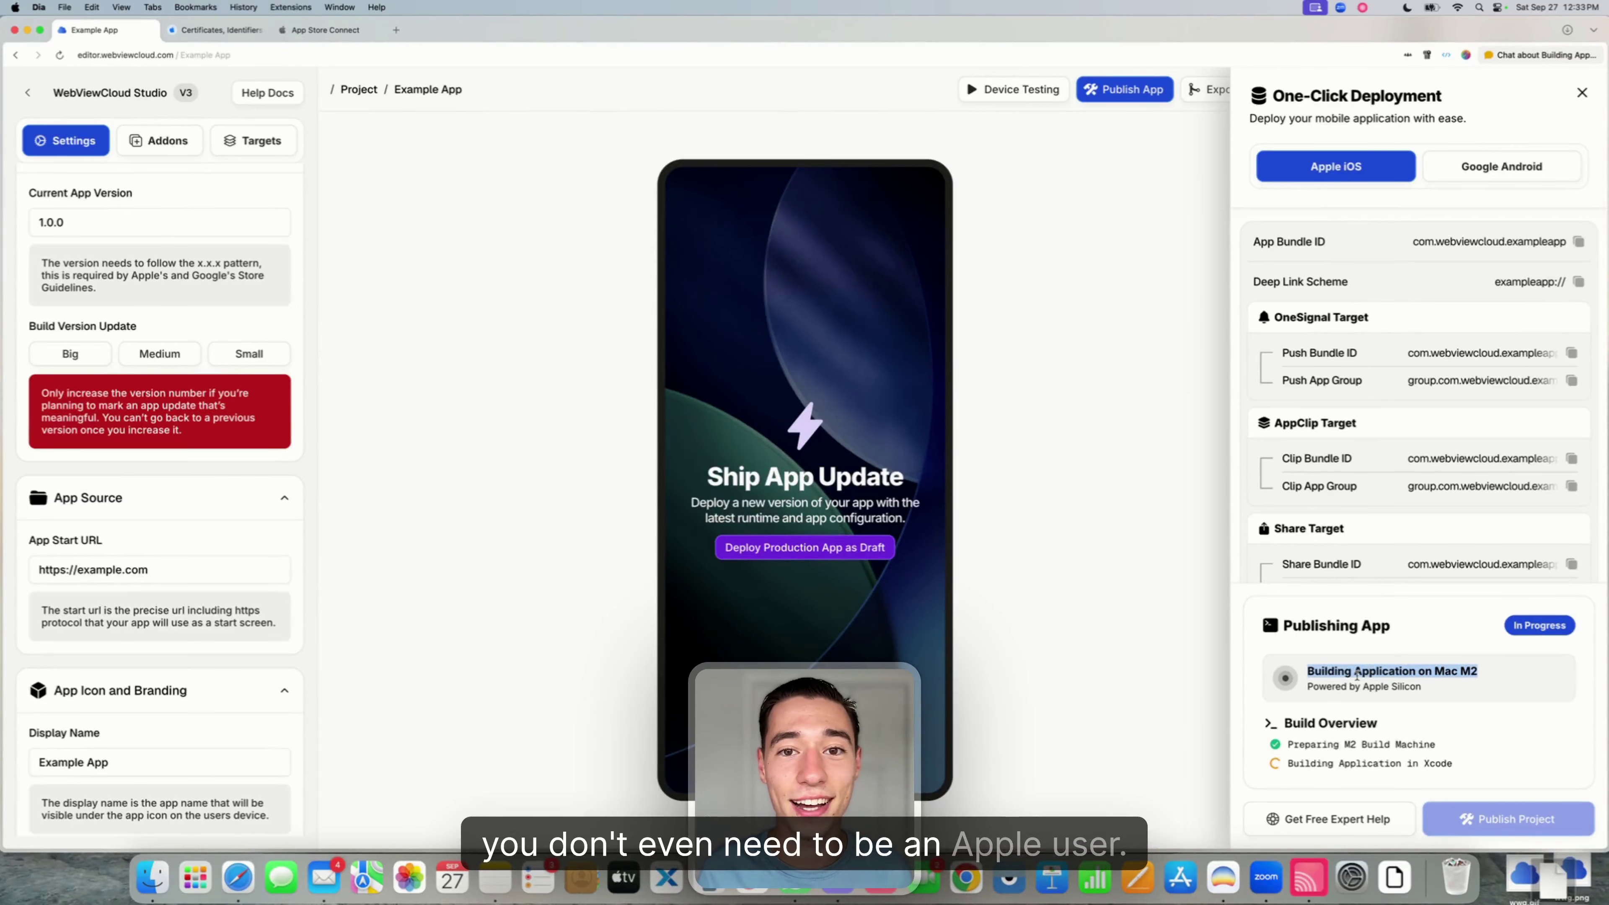
pyautogui.click(1356, 675)
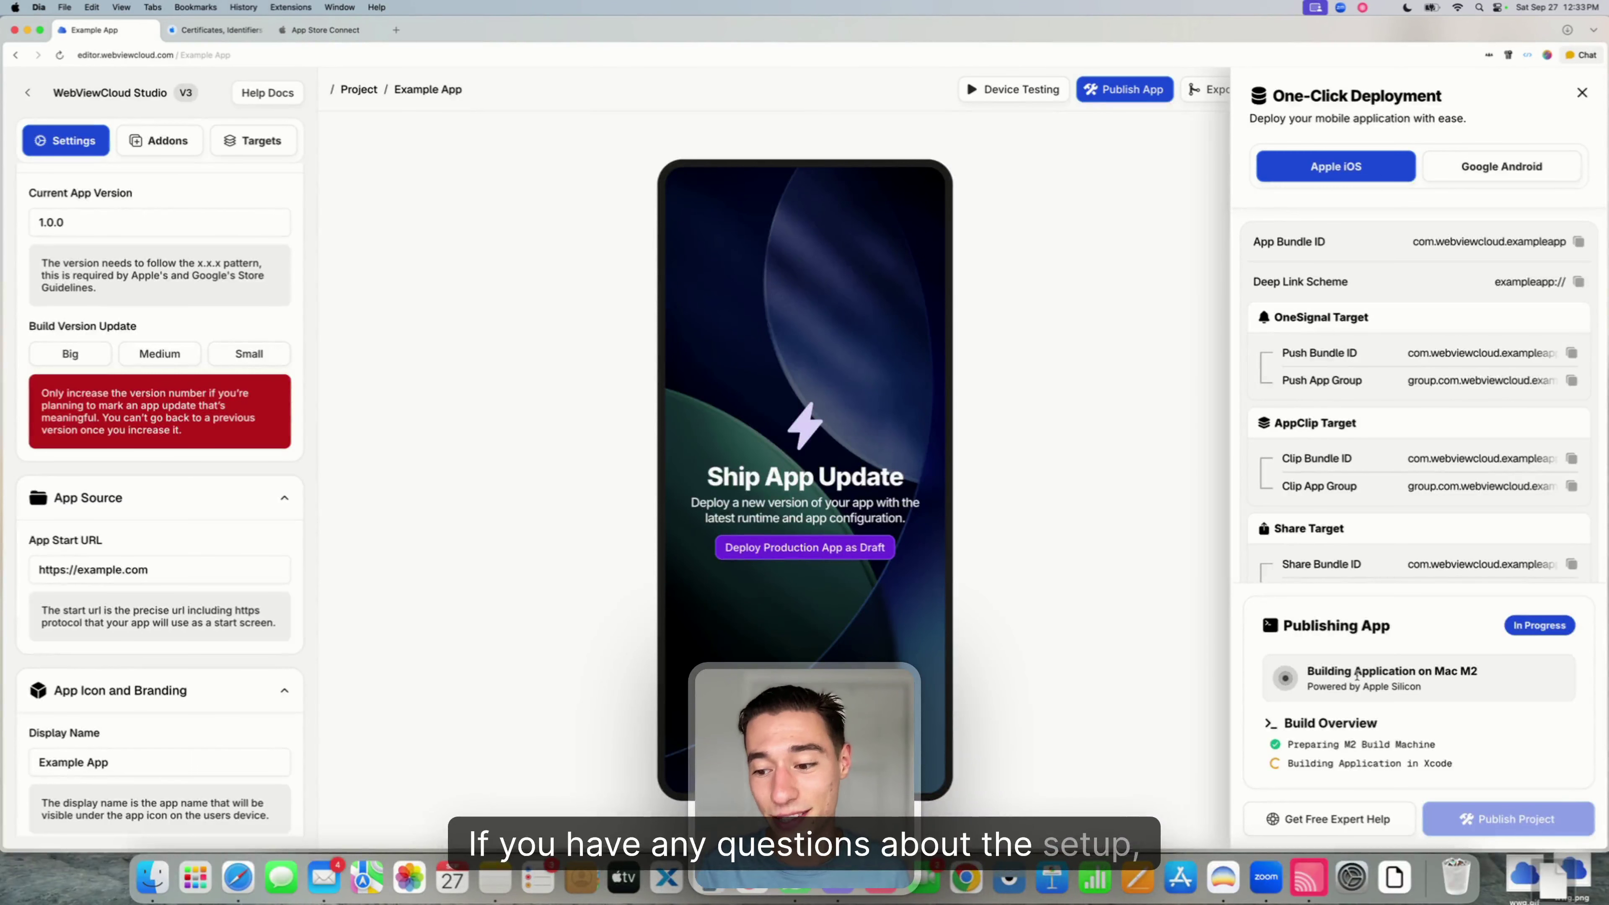
pyautogui.click(1300, 823)
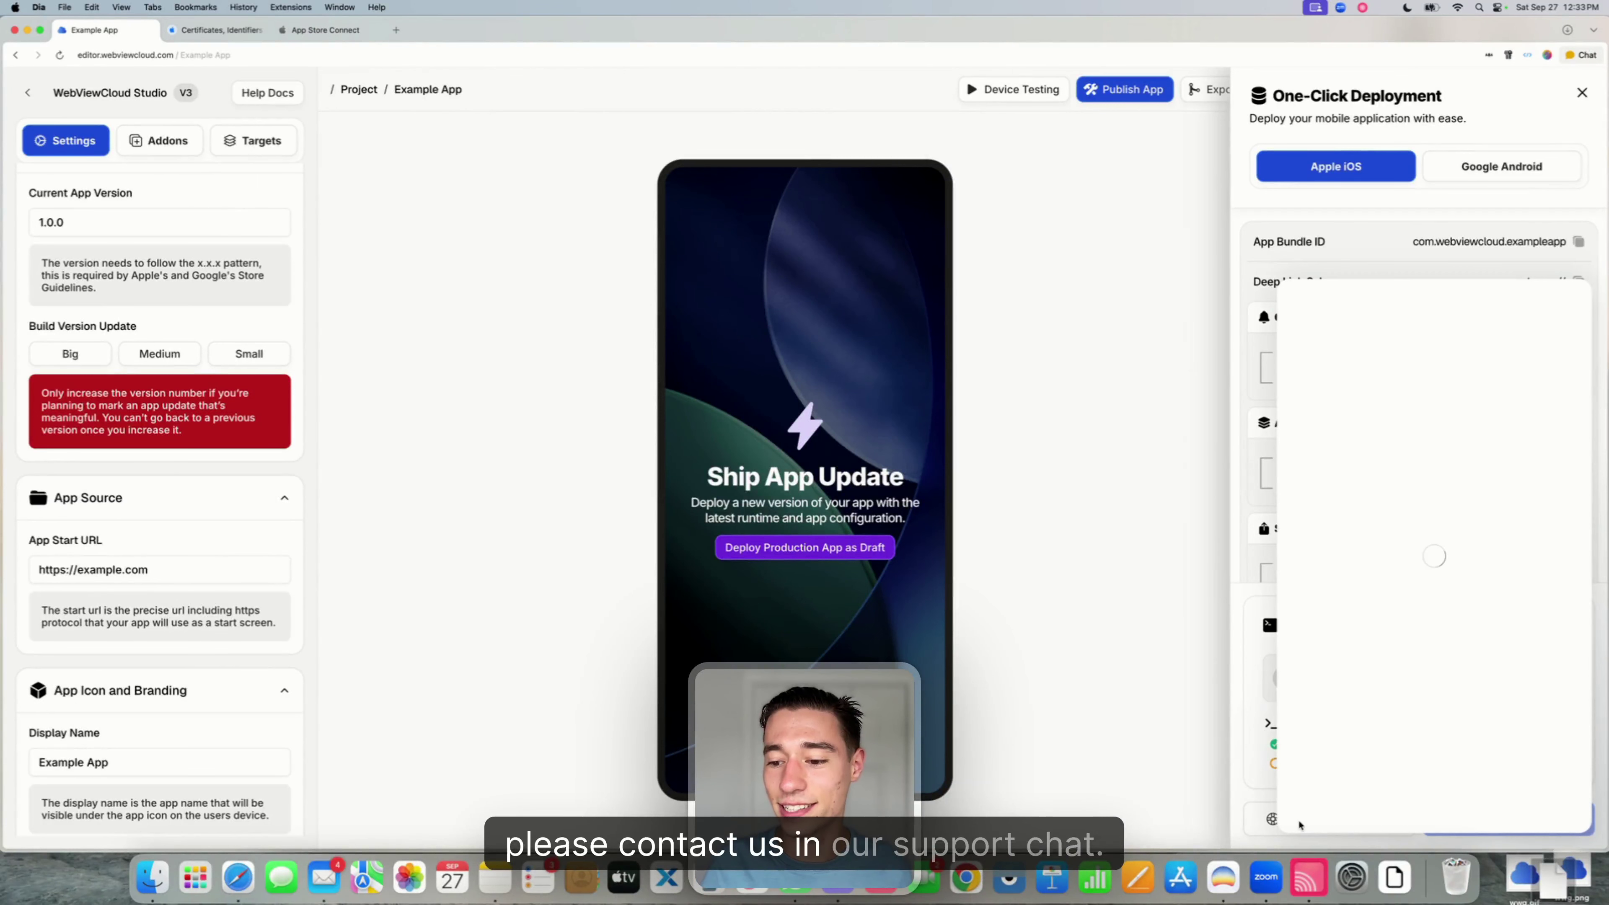